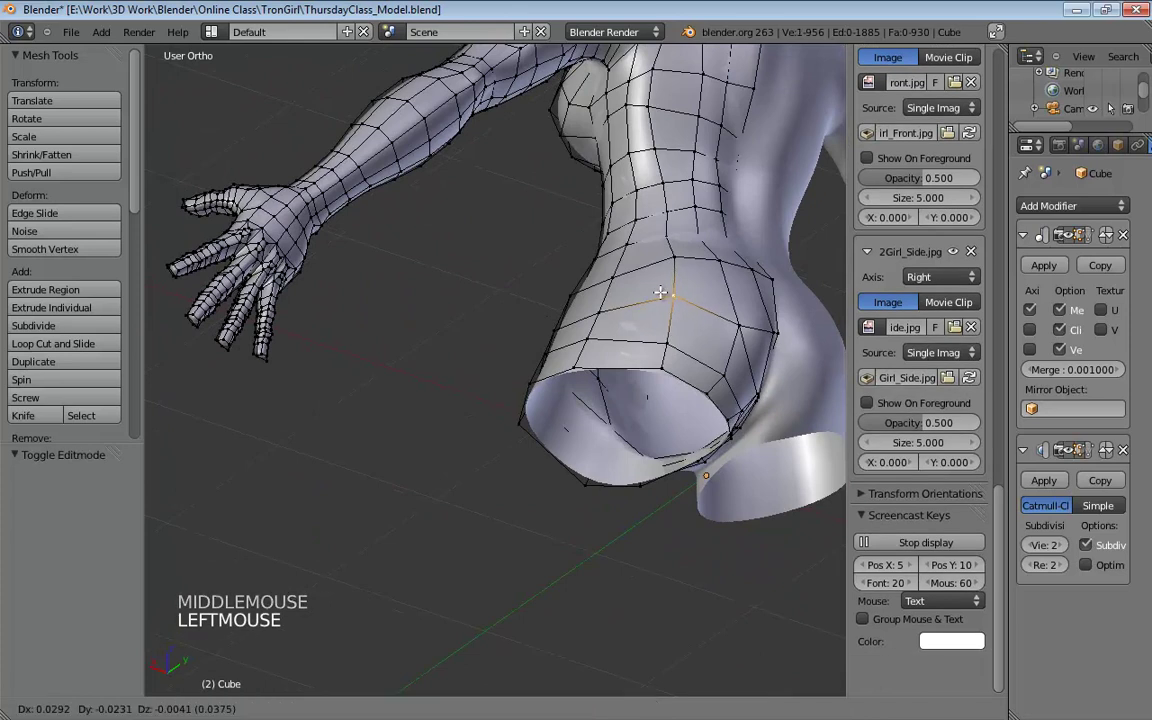
# Step: Reposition individual vertices on the outer hip and buttock above the leg opening to even out the mesh
pyautogui.moveTo(666, 342); pyautogui.dragTo(644, 366)
pyautogui.moveTo(737, 324); pyautogui.dragTo(710, 308)
pyautogui.moveTo(710, 308); pyautogui.dragTo(764, 315, button='middle')
pyautogui.moveTo(769, 321); pyautogui.dragTo(740, 335)
pyautogui.moveTo(740, 335); pyautogui.dragTo(618, 302, button='middle')
pyautogui.moveTo(618, 302); pyautogui.dragTo(604, 263, button='middle')
pyautogui.click(687, 309)
pyautogui.scroll(2, 640, 210)
pyautogui.scroll(1, 640, 210)
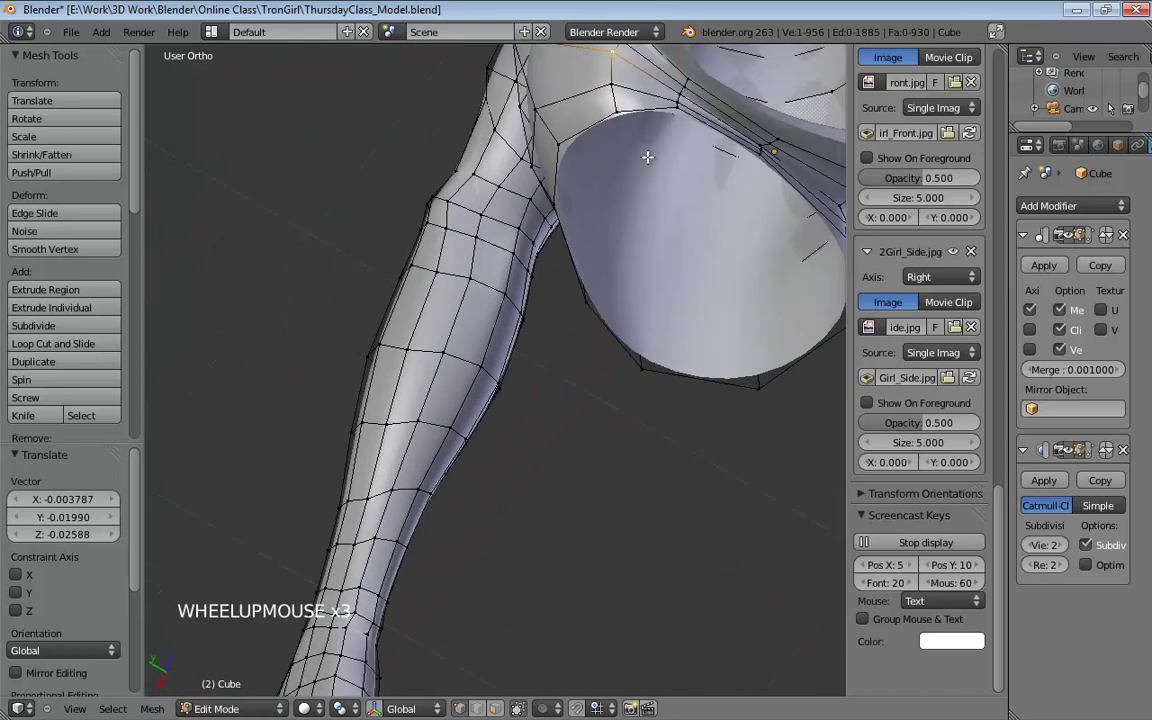
pyautogui.keyDown('shift'); pyautogui.moveTo(640, 210); pyautogui.dragTo(600, 260, button='middle'); pyautogui.keyUp('shift')
pyautogui.moveTo(600, 260); pyautogui.dragTo(529, 241, button='middle')
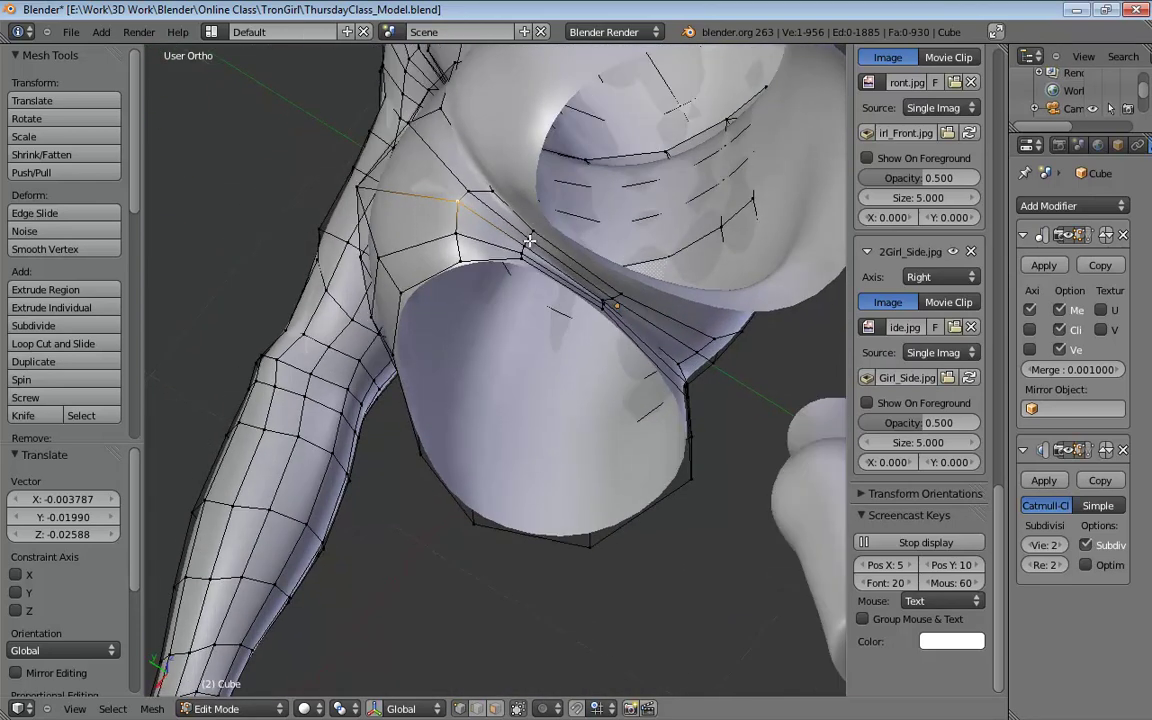
# Step: Undo the stray vertex move at the crotch and edge-slide the short edge path there by a factor of about -0.398
pyautogui.moveTo(531, 232); pyautogui.dragTo(566, 252)
pyautogui.hotkey('ctrl', 'z')
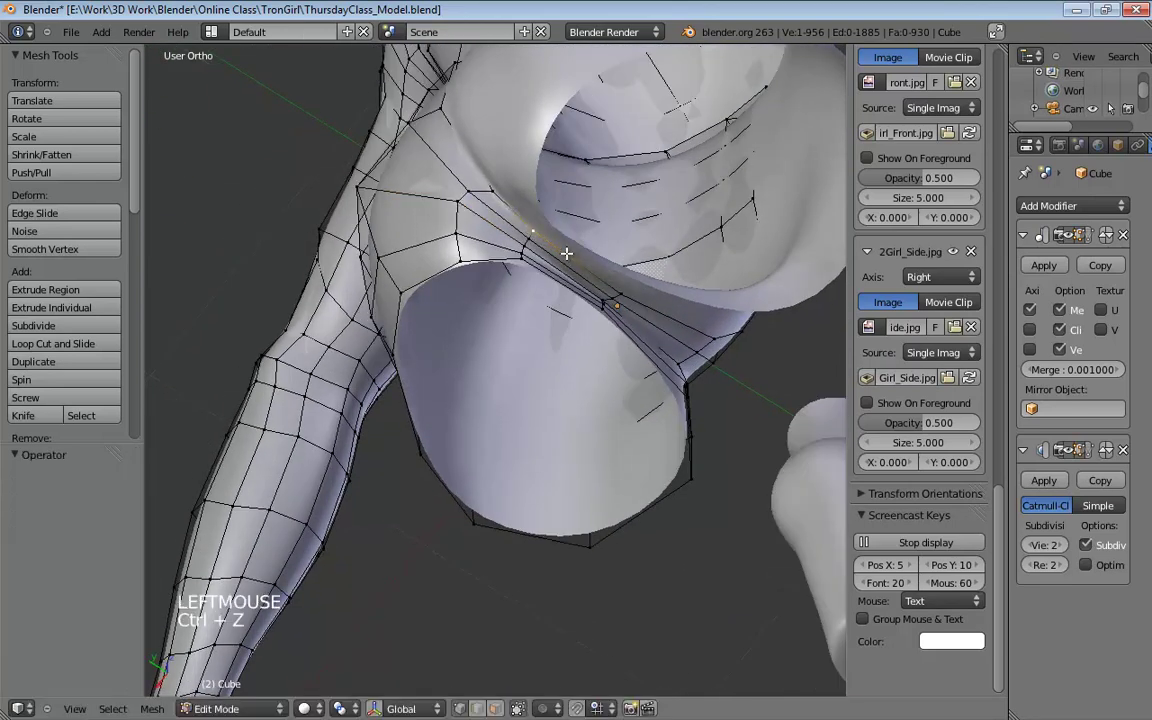
pyautogui.scroll(3, 566, 252)
pyautogui.keyDown('shift'); pyautogui.moveTo(586, 185); pyautogui.dragTo(525, 245, button='middle'); pyautogui.keyUp('shift')
pyautogui.hotkey('ctrl', 'Tab')
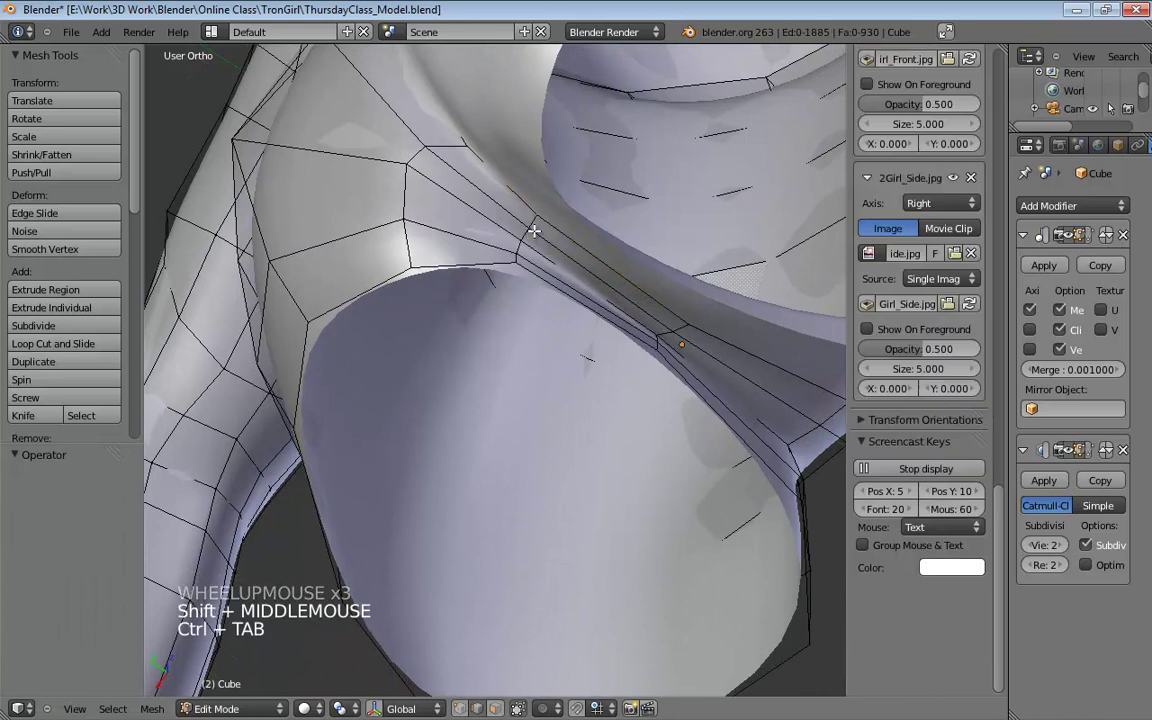
pyautogui.click(526, 236)
pyautogui.keyDown('ctrl'); pyautogui.click(528, 233); pyautogui.keyUp('ctrl')
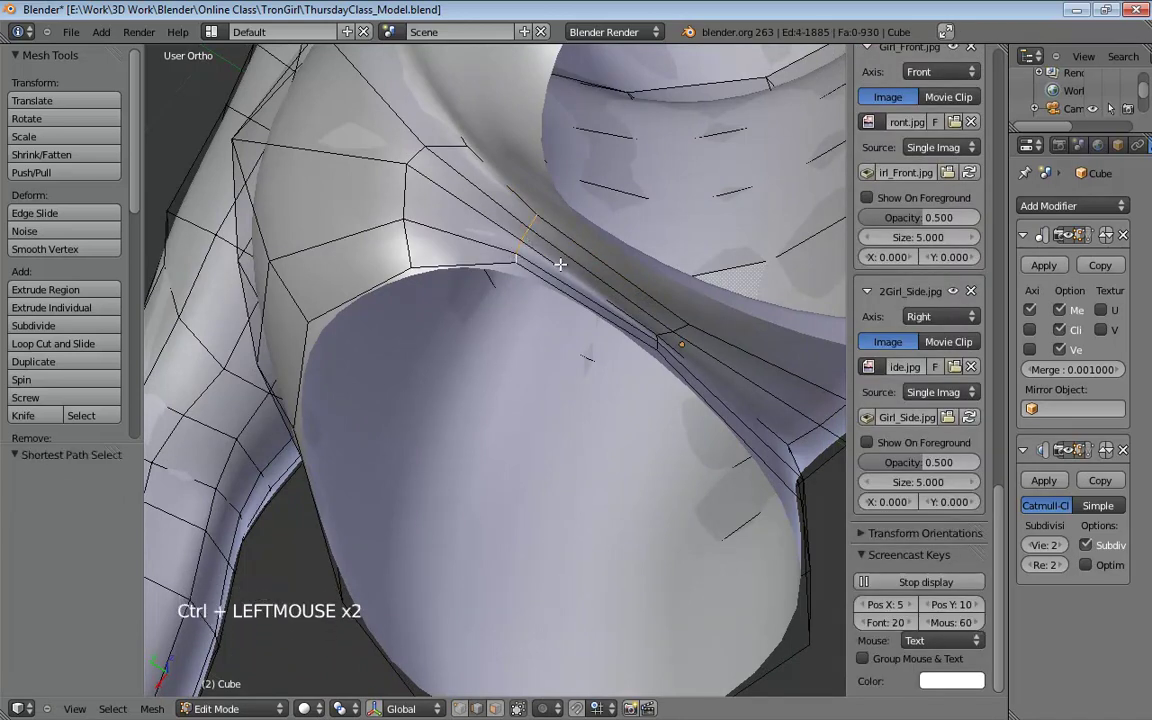
pyautogui.hotkey('ctrl', 'e')
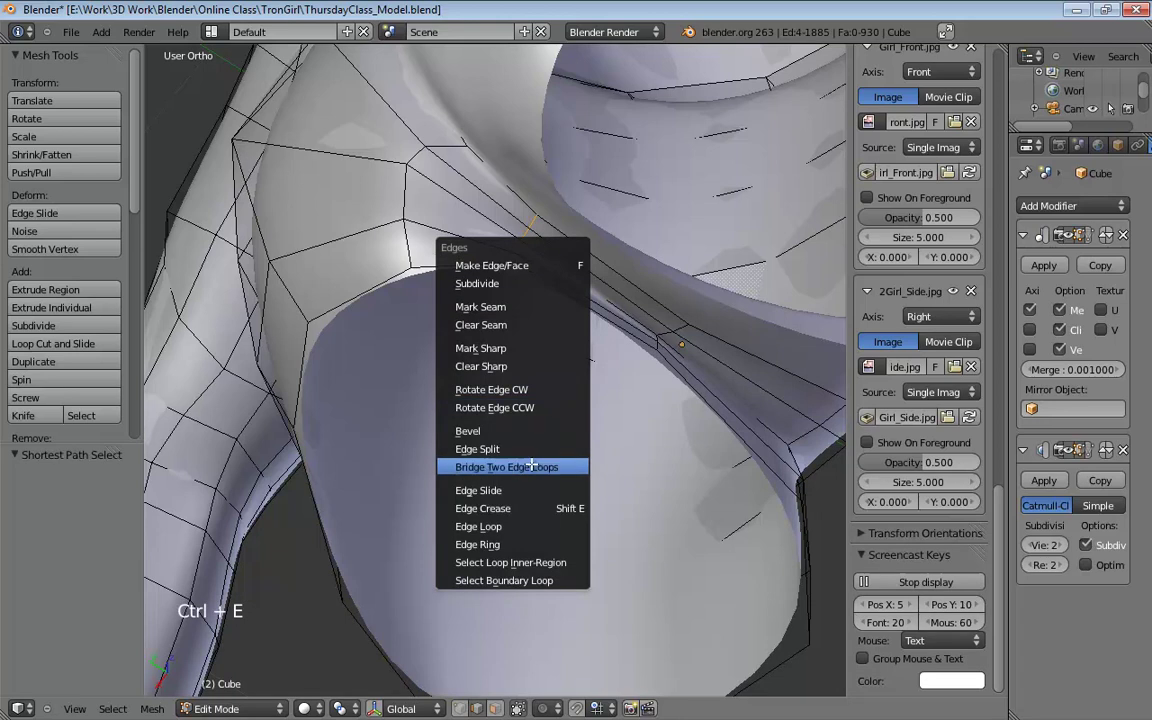
pyautogui.click(515, 490)
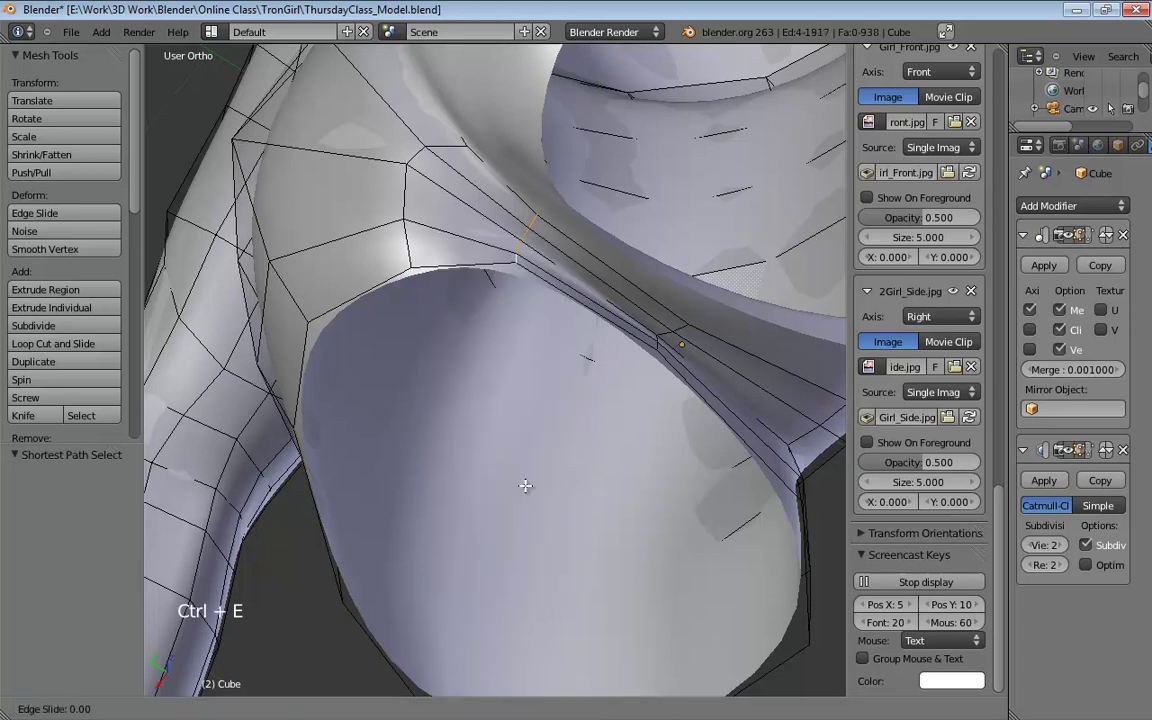
pyautogui.click(578, 489)
# Step: Edge-slide the middle edge path across the narrow crotch strip by a factor of about -0.406
pyautogui.moveTo(578, 489); pyautogui.dragTo(604, 365, button='middle')
pyautogui.keyDown('alt'); pyautogui.click(591, 276); pyautogui.keyUp('alt')
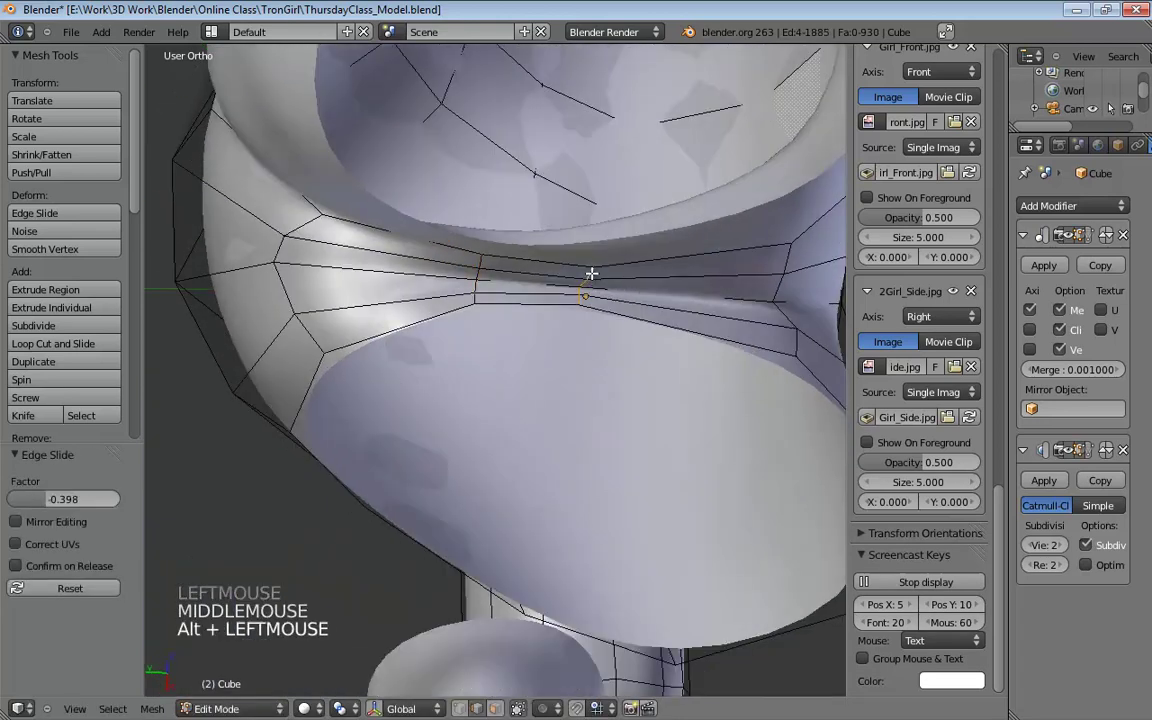
pyautogui.hotkey('shift', 'r')
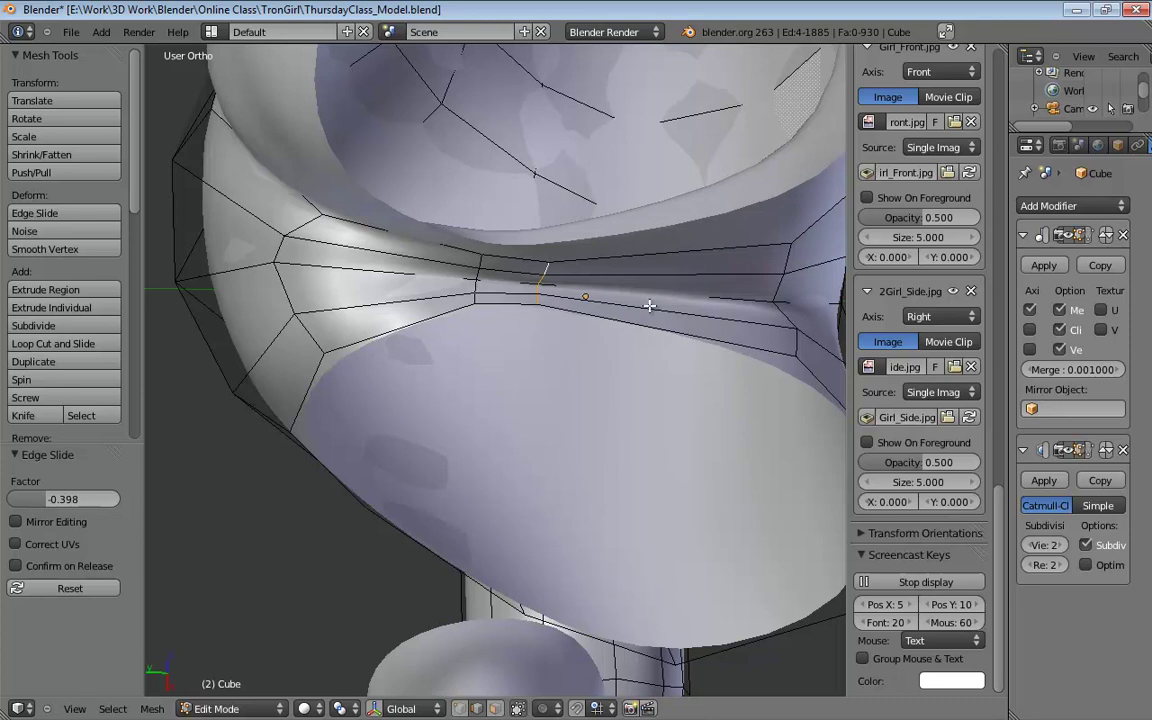
pyautogui.hotkey('ctrl', 'e')
pyautogui.click(649, 308)
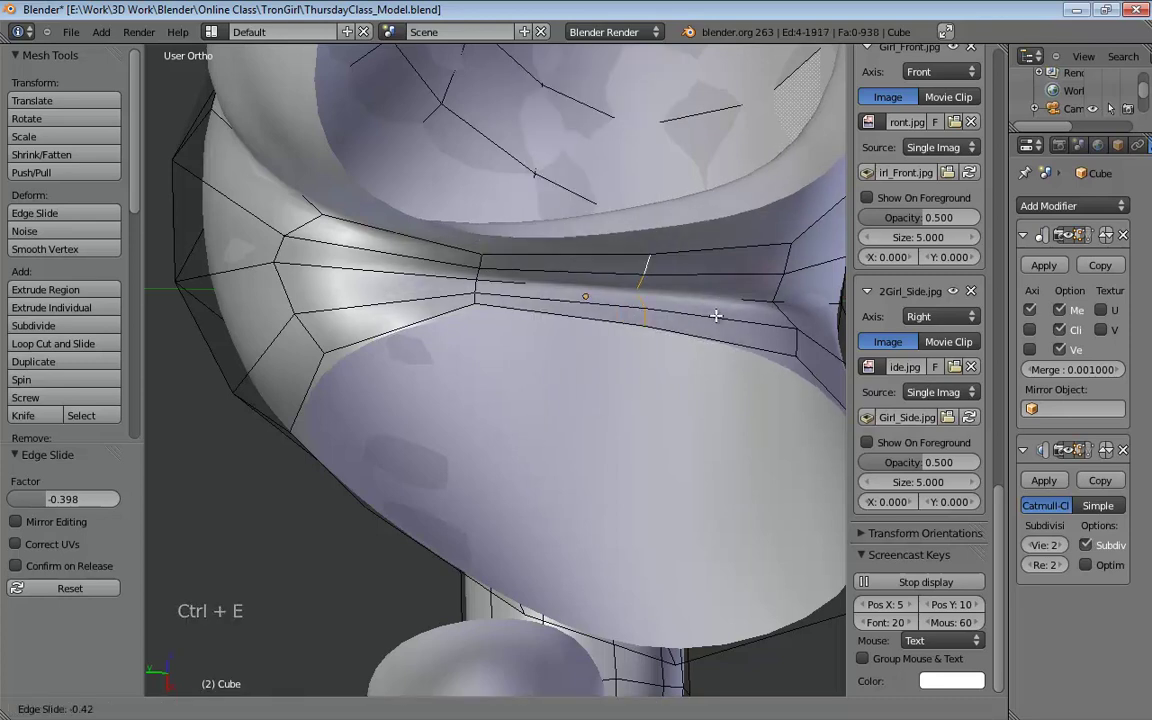
pyautogui.click(712, 314)
# Step: Move the front hip vertices above the leg opening inward and down in vertex select mode to even out the faces
pyautogui.moveTo(712, 314); pyautogui.dragTo(553, 257, button='middle')
pyautogui.scroll(-3, 650, 320)
pyautogui.scroll(1, 581, 316)
pyautogui.scroll(1, 581, 316)
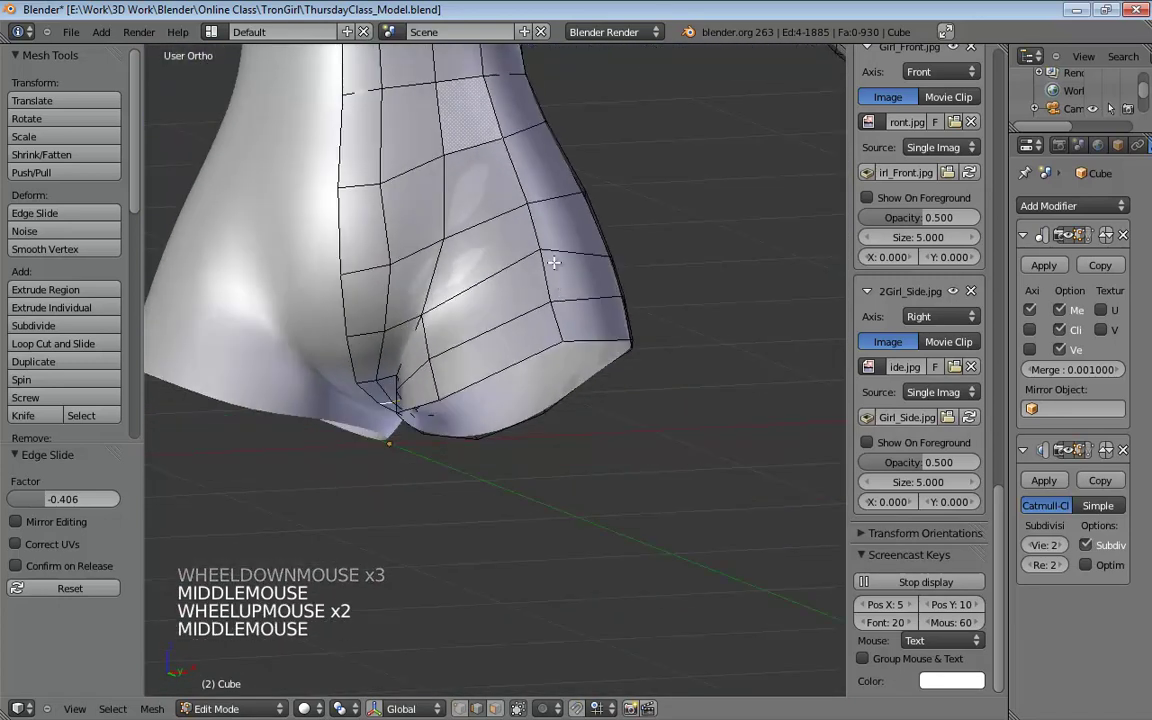
pyautogui.hotkey('ctrl', 'Tab')
pyautogui.click(542, 250)
pyautogui.moveTo(543, 251); pyautogui.dragTo(528, 314)
pyautogui.moveTo(537, 208); pyautogui.dragTo(496, 211)
pyautogui.moveTo(507, 320); pyautogui.dragTo(494, 370)
# Step: Shift the vertices in the column down the front-outer hip toward the front of the body, down to the leg opening's rim
pyautogui.moveTo(582, 268); pyautogui.dragTo(503, 292, button='middle')
pyautogui.moveTo(504, 237); pyautogui.dragTo(483, 241)
pyautogui.moveTo(514, 307); pyautogui.dragTo(478, 311)
pyautogui.moveTo(522, 350); pyautogui.dragTo(473, 364)
pyautogui.moveTo(517, 401); pyautogui.dragTo(466, 365)
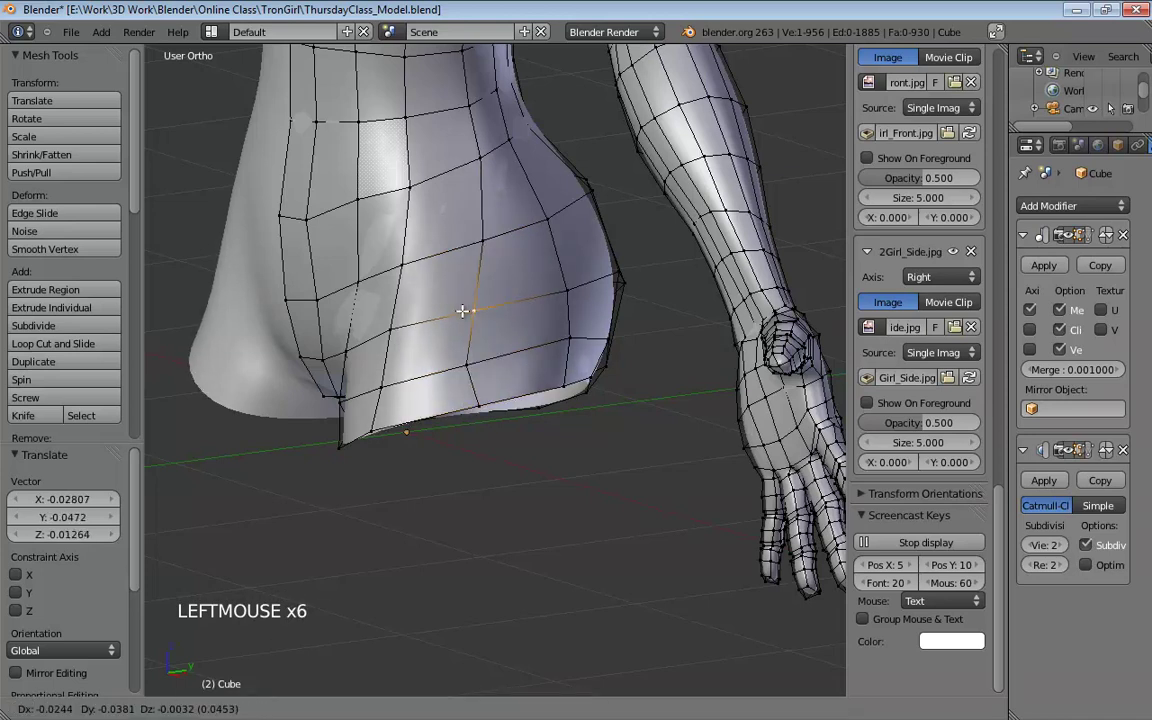
pyautogui.moveTo(482, 238); pyautogui.dragTo(473, 241)
pyautogui.moveTo(481, 402); pyautogui.dragTo(462, 405)
# Step: Shift the vertices of the column down the hip's side slightly forward to space the faces evenly
pyautogui.moveTo(573, 295); pyautogui.dragTo(439, 246, button='middle')
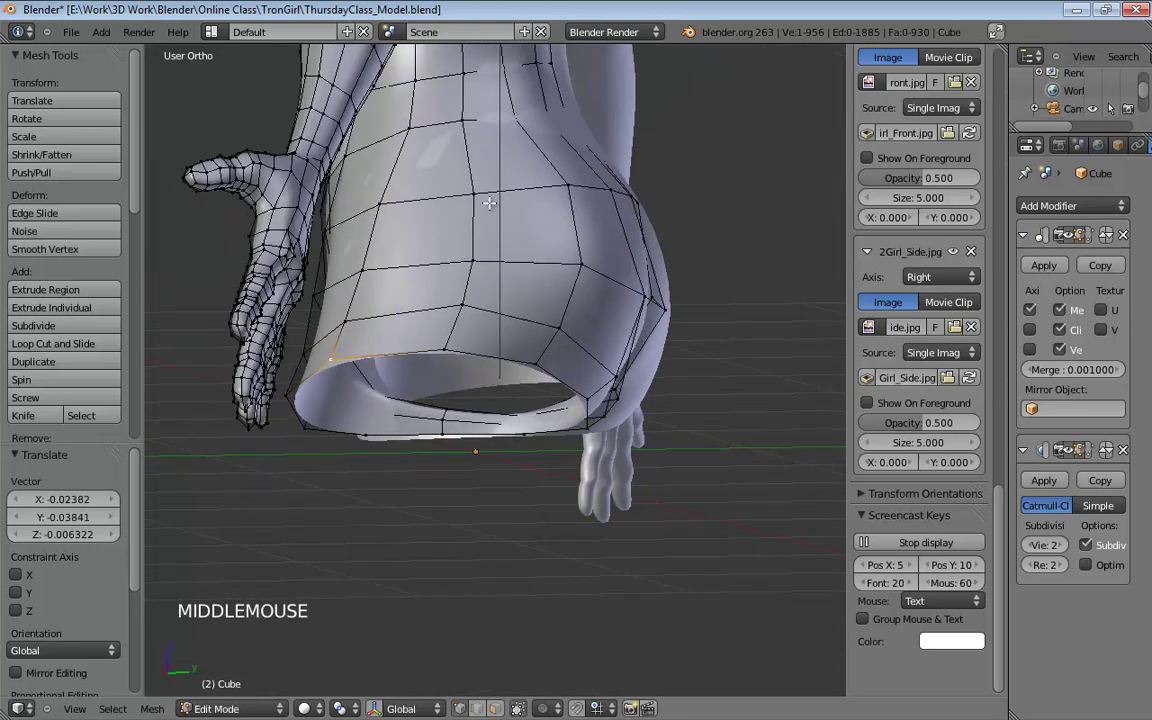
pyautogui.moveTo(475, 193); pyautogui.dragTo(461, 194)
pyautogui.moveTo(466, 260); pyautogui.dragTo(453, 261)
pyautogui.moveTo(461, 304); pyautogui.dragTo(455, 310)
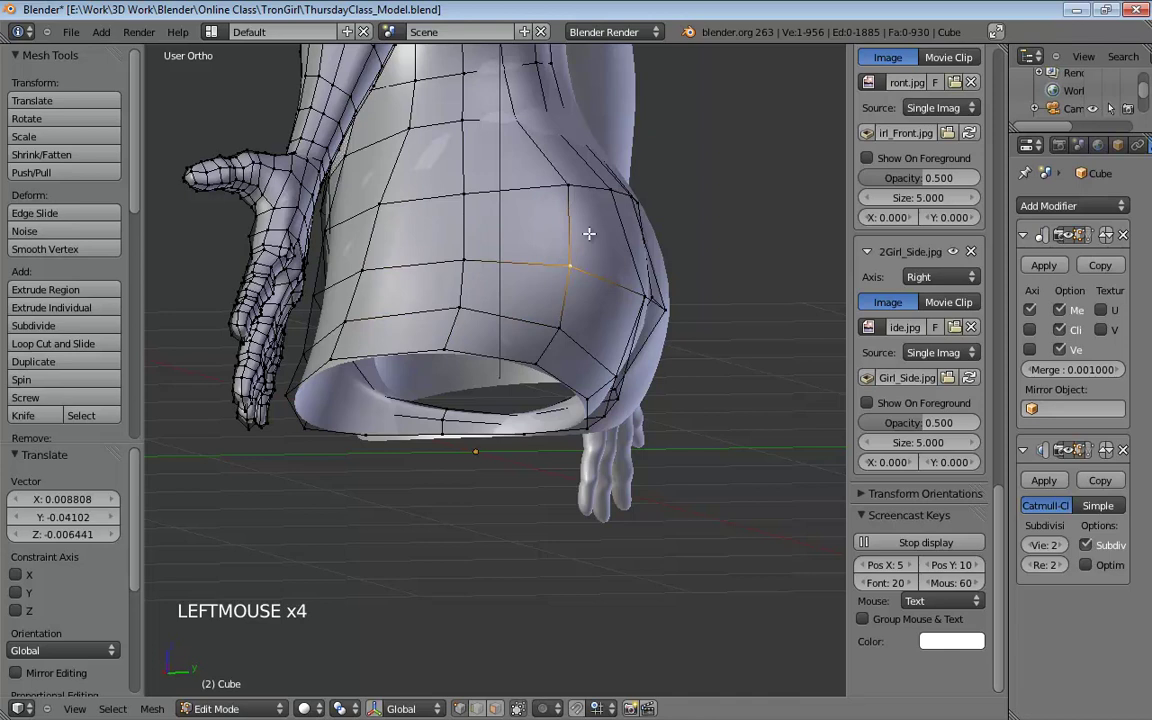
pyautogui.moveTo(566, 264); pyautogui.dragTo(505, 214, button='middle')
pyautogui.moveTo(505, 214); pyautogui.dragTo(497, 212)
# Step: Nudge two vertices in the upper row across the outer hip and buttock slightly upward
pyautogui.moveTo(497, 212); pyautogui.dragTo(586, 177, button='middle')
pyautogui.click(584, 177)
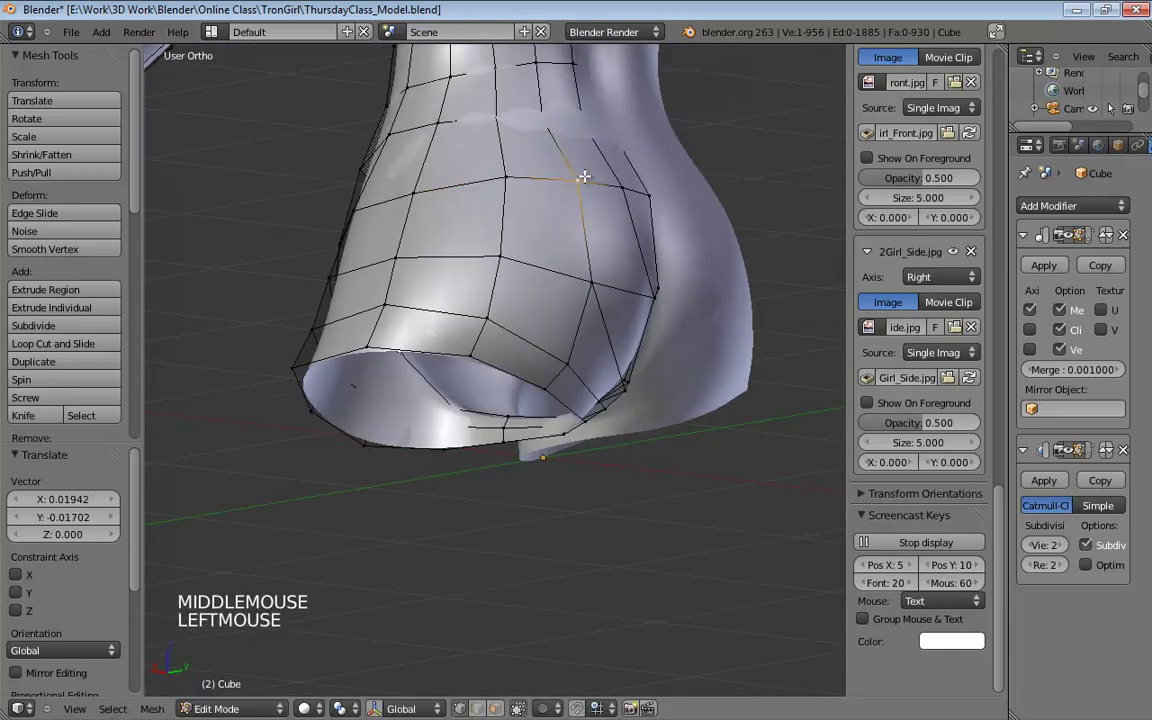
pyautogui.moveTo(584, 177); pyautogui.dragTo(584, 174)
pyautogui.moveTo(507, 176); pyautogui.dragTo(508, 170)
pyautogui.moveTo(508, 172)
pyautogui.mouseDown(button='middle')
pyautogui.moveTo(553, 247)
pyautogui.moveTo(527, 185)
pyautogui.mouseUp(button='middle')
# Step: Make small adjustments to the vertices around the hip's side and back to smooth the edge flow
pyautogui.moveTo(430, 258); pyautogui.dragTo(418, 257)
pyautogui.moveTo(418, 257); pyautogui.dragTo(404, 337, button='middle')
pyautogui.moveTo(402, 345); pyautogui.dragTo(391, 343)
pyautogui.moveTo(391, 343); pyautogui.dragTo(447, 332, button='middle')
pyautogui.moveTo(447, 332); pyautogui.dragTo(462, 356)
pyautogui.moveTo(462, 356); pyautogui.dragTo(641, 312, button='middle')
pyautogui.moveTo(627, 320); pyautogui.dragTo(636, 323)
# Step: Adjust the inner buttock vertices near the centre line and the vertex in the crease under the buttock
pyautogui.moveTo(636, 323); pyautogui.dragTo(571, 360, button='middle')
pyautogui.click(548, 309)
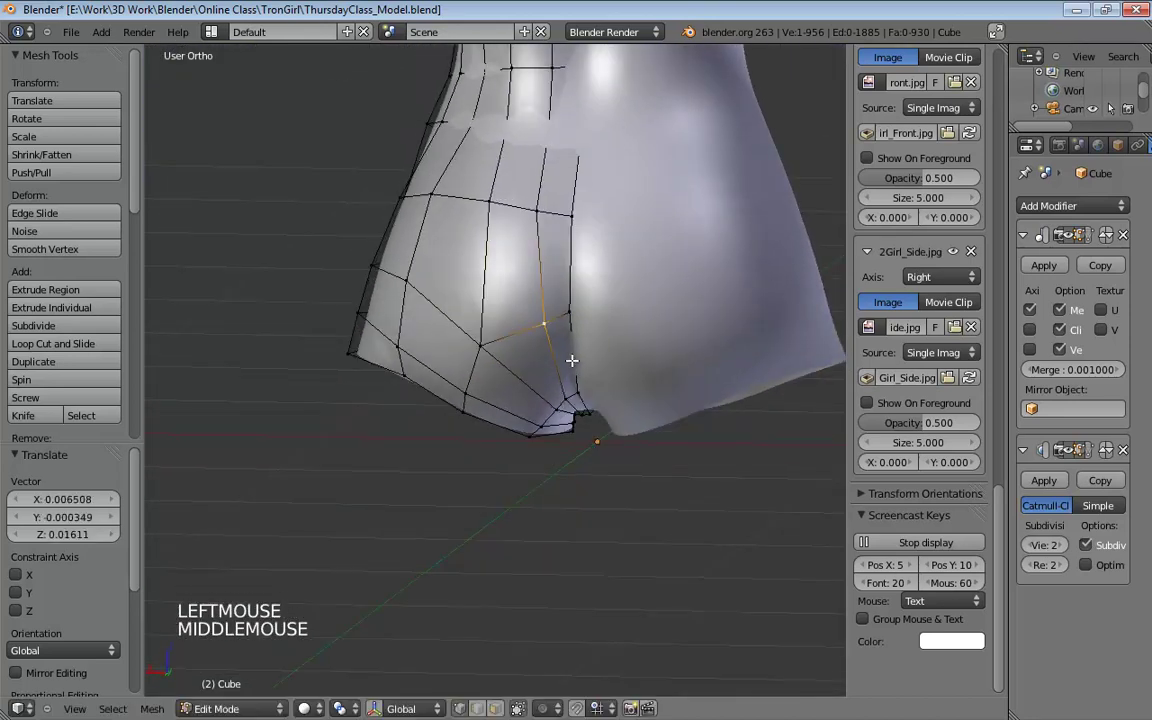
pyautogui.moveTo(557, 411); pyautogui.dragTo(555, 413)
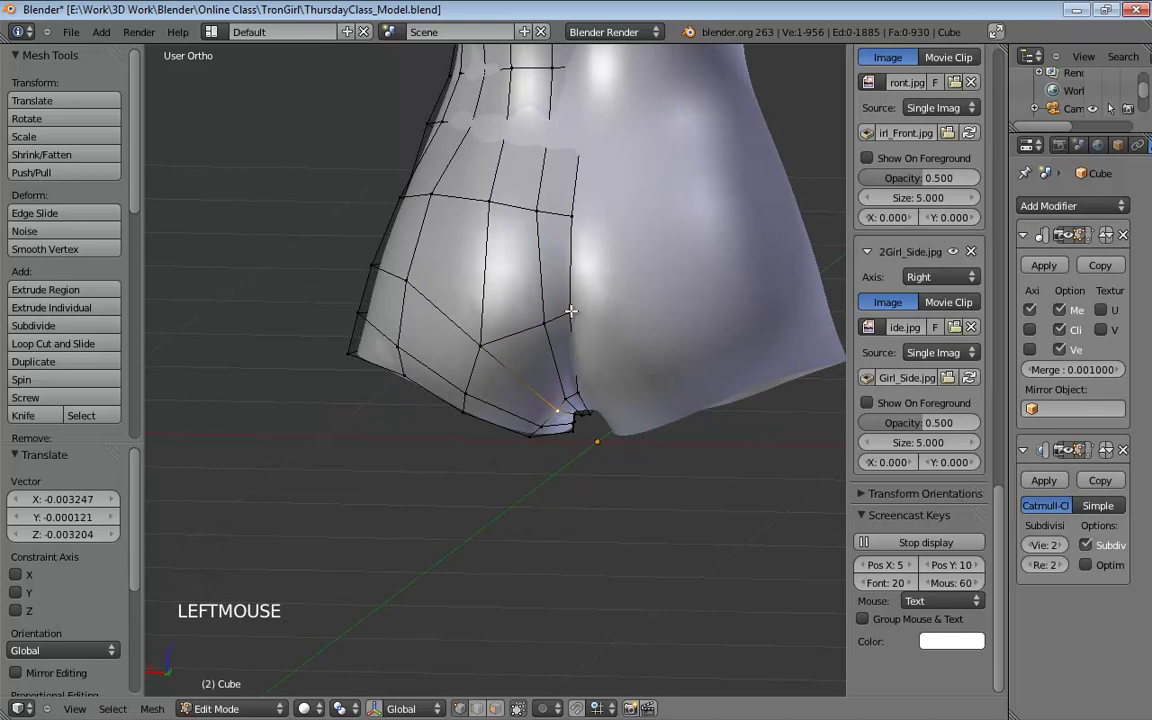
pyautogui.moveTo(570, 302); pyautogui.dragTo(548, 301)
pyautogui.moveTo(548, 301); pyautogui.dragTo(581, 352, button='middle')
pyautogui.click(500, 286)
# Step: Select the leg opening's edge loop and the boot's ankle opening loop in turn to compare their edge counts
pyautogui.hotkey('ctrl', 'Tab')
pyautogui.keyDown('alt'); pyautogui.click(515, 289); pyautogui.keyUp('alt')
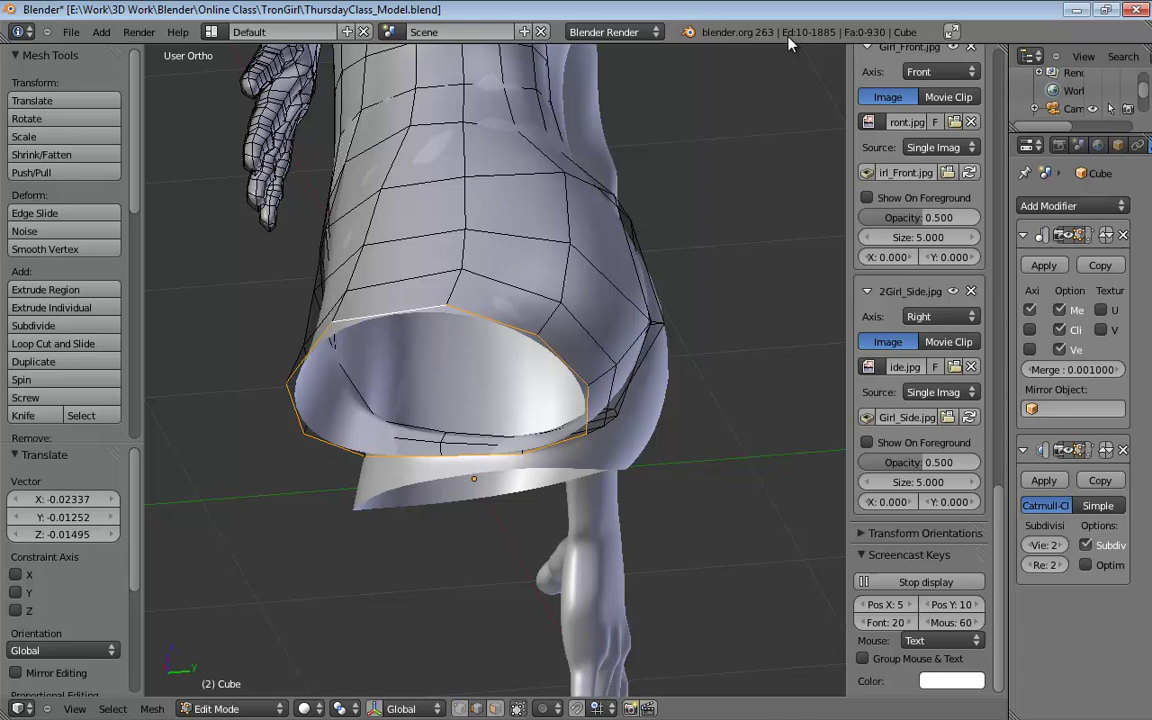
pyautogui.moveTo(788, 42); pyautogui.dragTo(584, 336, button='middle')
pyautogui.keyDown('alt'); pyautogui.click(582, 336); pyautogui.keyUp('alt')
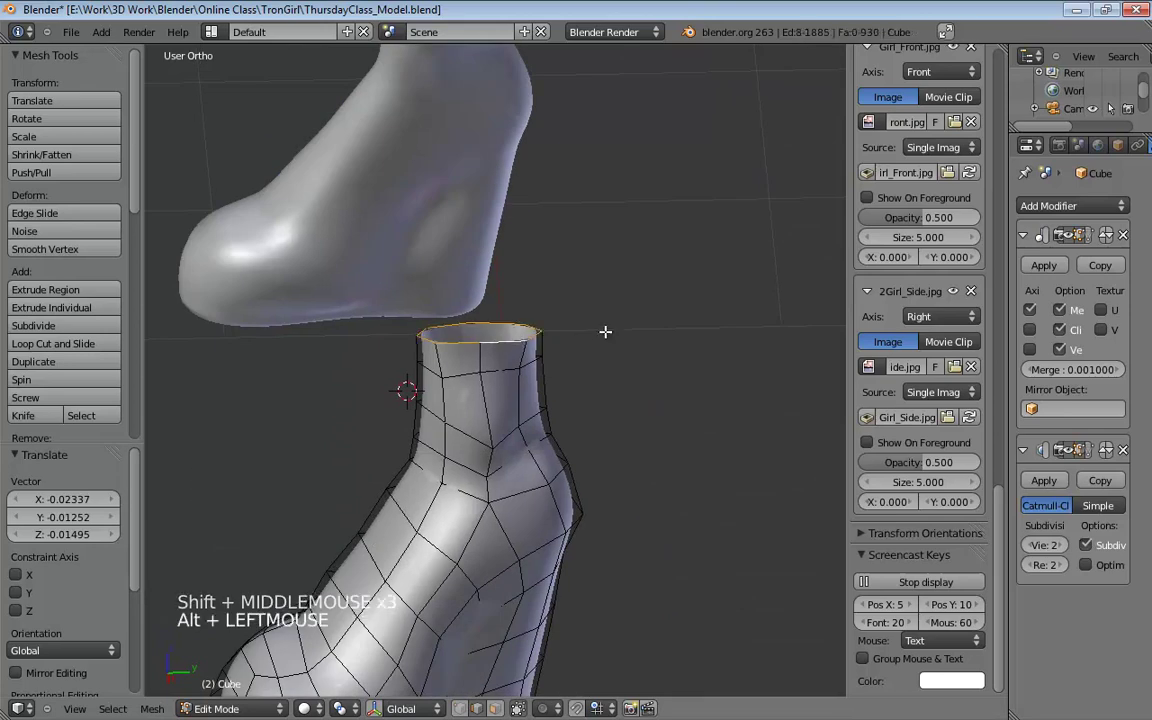
pyautogui.moveTo(605, 331); pyautogui.dragTo(639, 303, button='middle')
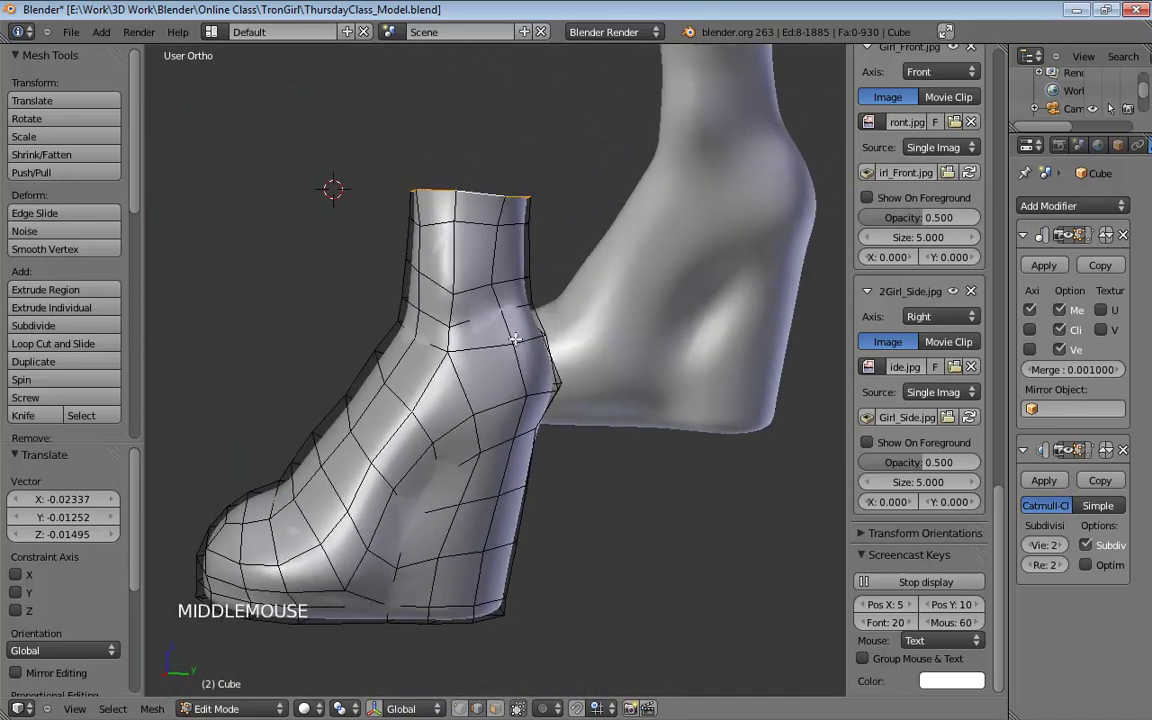
pyautogui.moveTo(511, 561); pyautogui.dragTo(483, 259, button='middle')
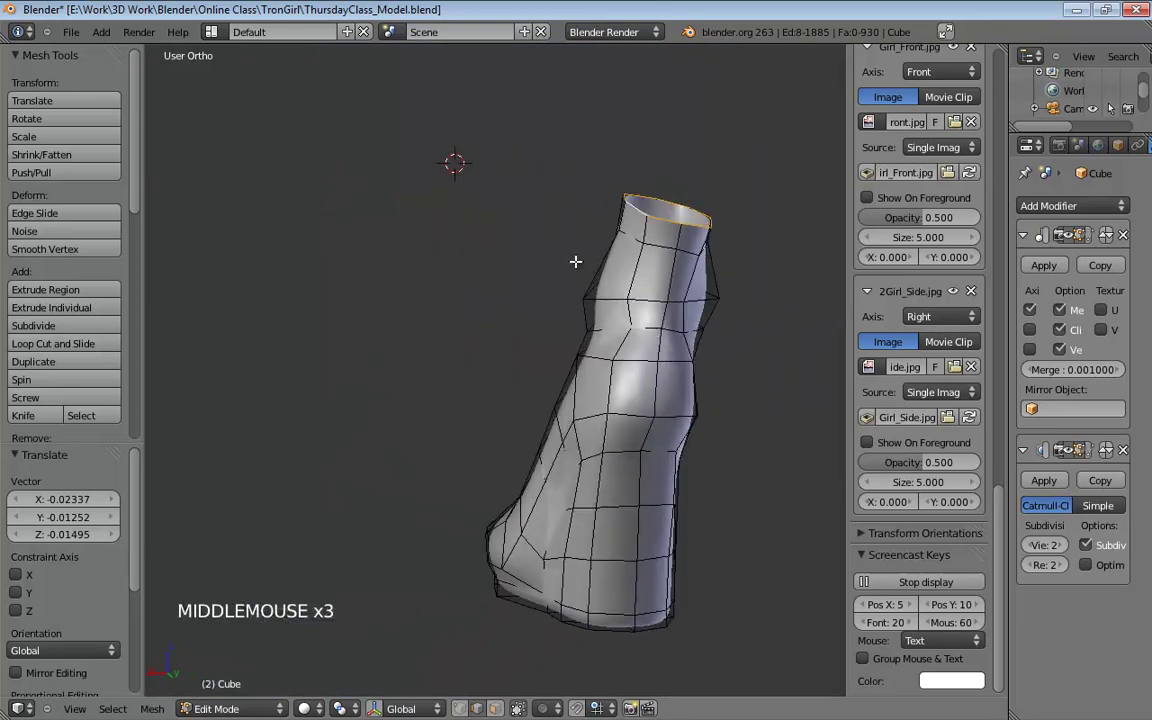
pyautogui.keyDown('shift'); pyautogui.moveTo(575, 261); pyautogui.dragTo(538, 357, button='middle'); pyautogui.keyUp('shift')
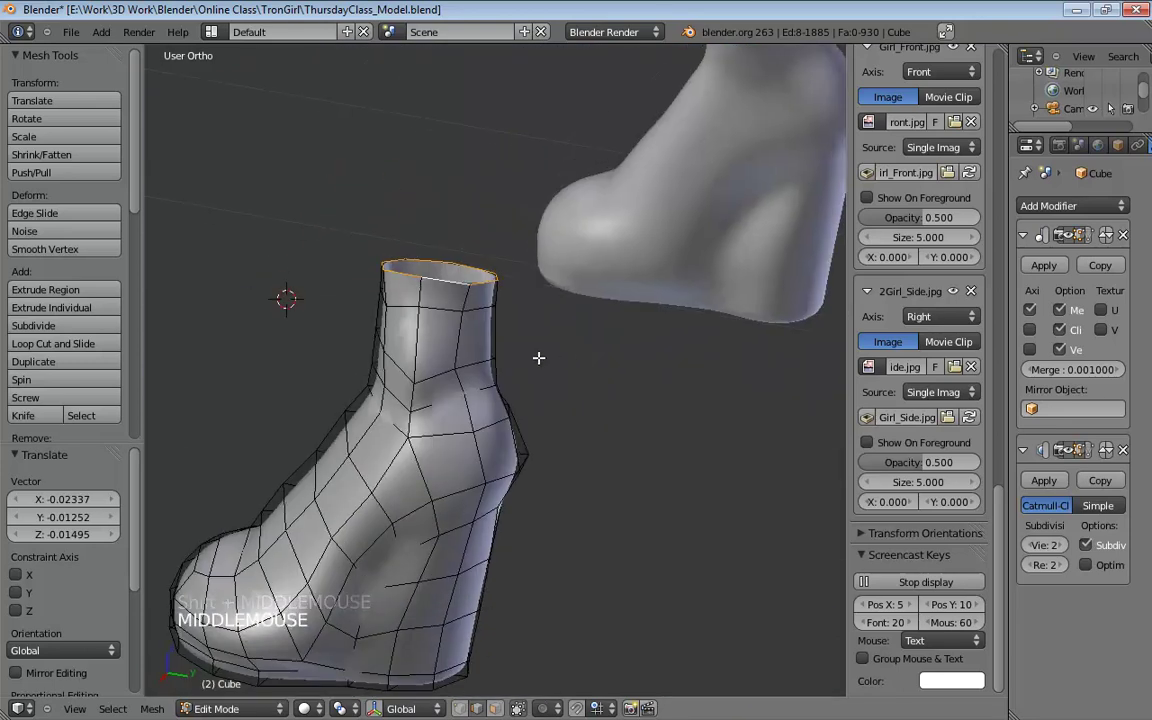
pyautogui.scroll(4, 538, 357)
pyautogui.moveTo(443, 355); pyautogui.dragTo(443, 320, button='middle')
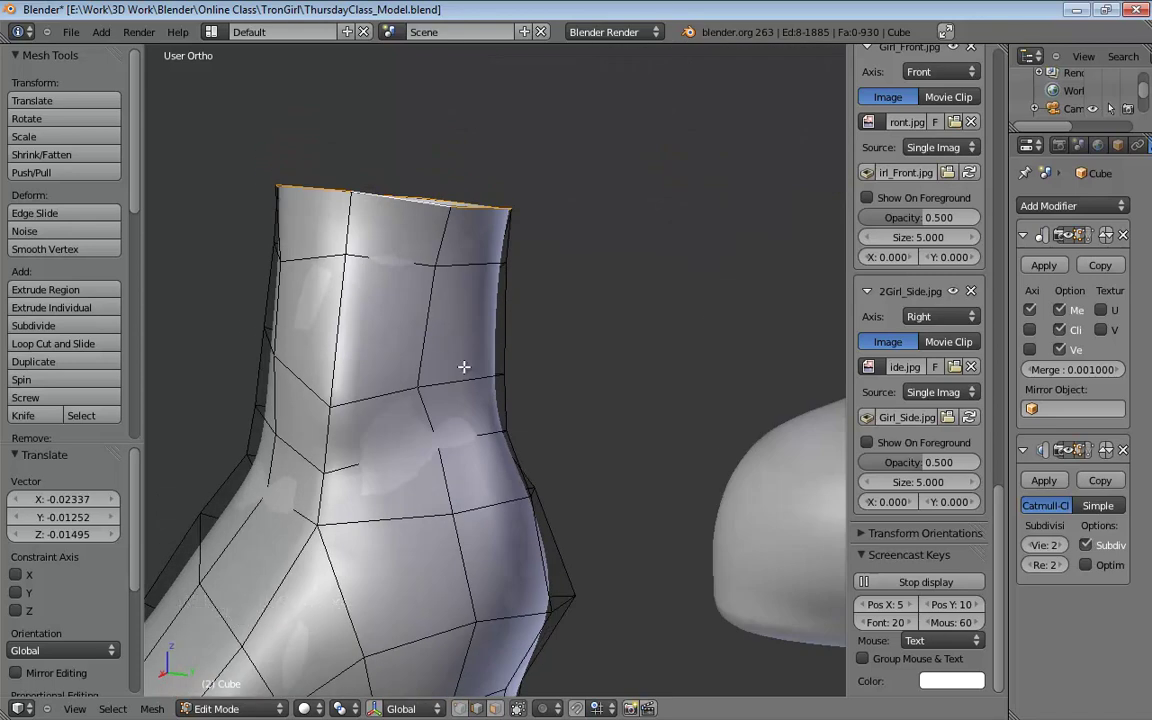
# Step: Move the side vertex on the boot's ankle toward the heel by about 0.026 in Y to straighten its edge column
pyautogui.hotkey('ctrl', 'Tab')
pyautogui.click(411, 360)
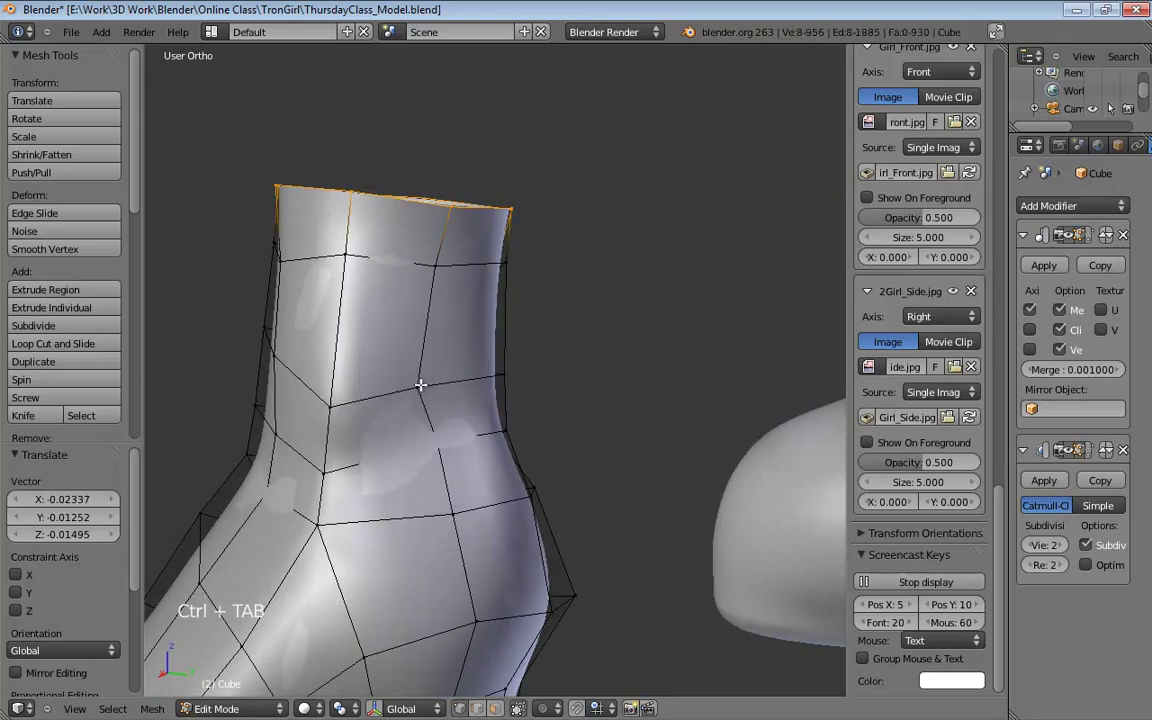
pyautogui.moveTo(420, 384); pyautogui.dragTo(469, 380)
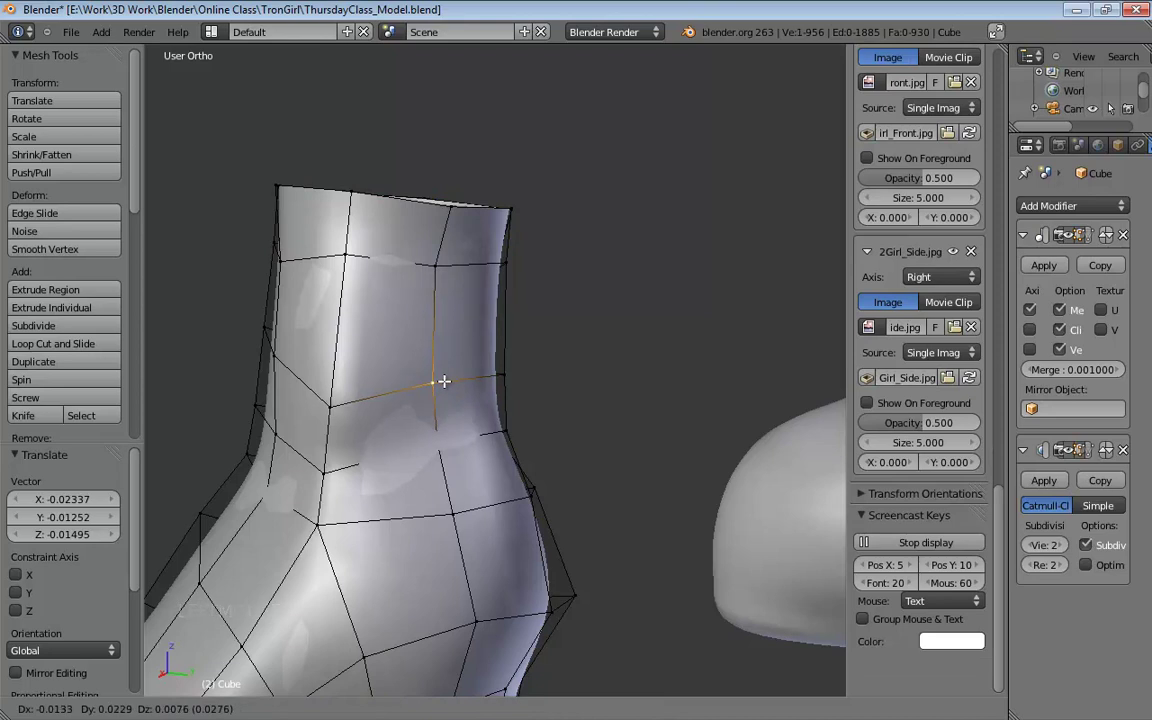
pyautogui.moveTo(449, 383); pyautogui.dragTo(675, 294, button='middle')
# Step: Examine the gap between the hips and the boots from several angles
pyautogui.scroll(-6, 465, 295)
pyautogui.scroll(-4, 558, 234)
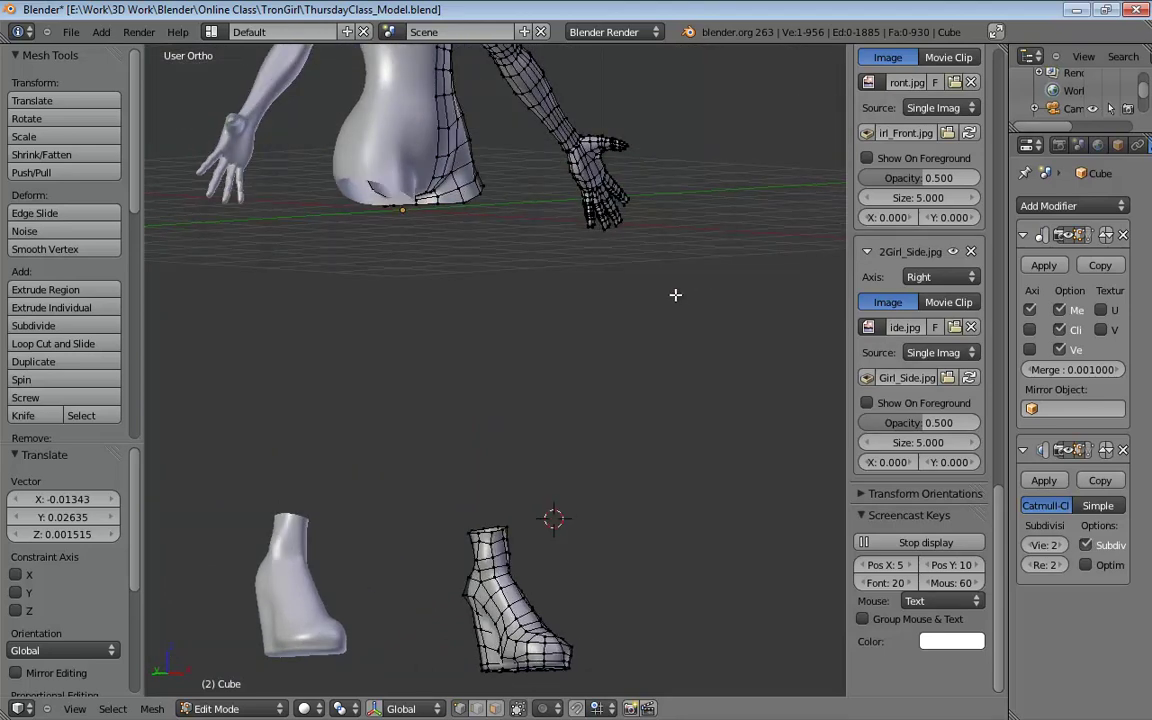
pyautogui.moveTo(616, 297); pyautogui.dragTo(597, 262, button='middle')
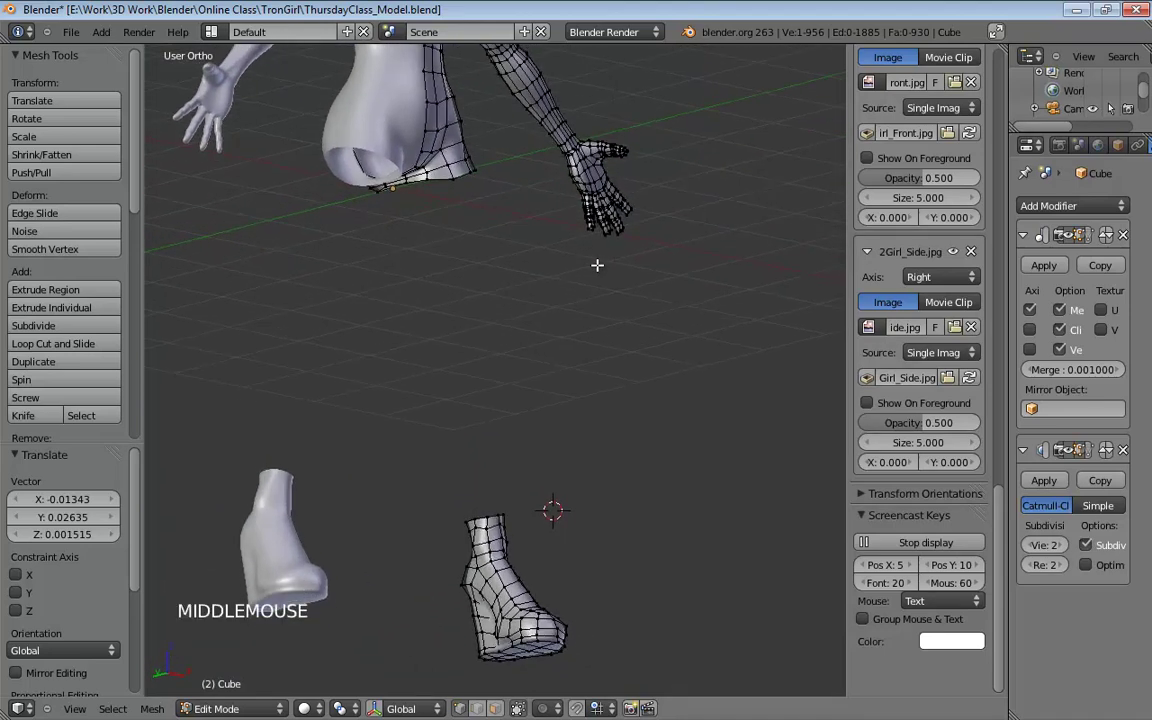
pyautogui.scroll(2, 571, 226)
pyautogui.keyDown('shift'); pyautogui.moveTo(419, 177); pyautogui.dragTo(630, 280, button='middle'); pyautogui.keyUp('shift')
pyautogui.scroll(3, 411, 298)
pyautogui.scroll(-2, 571, 329)
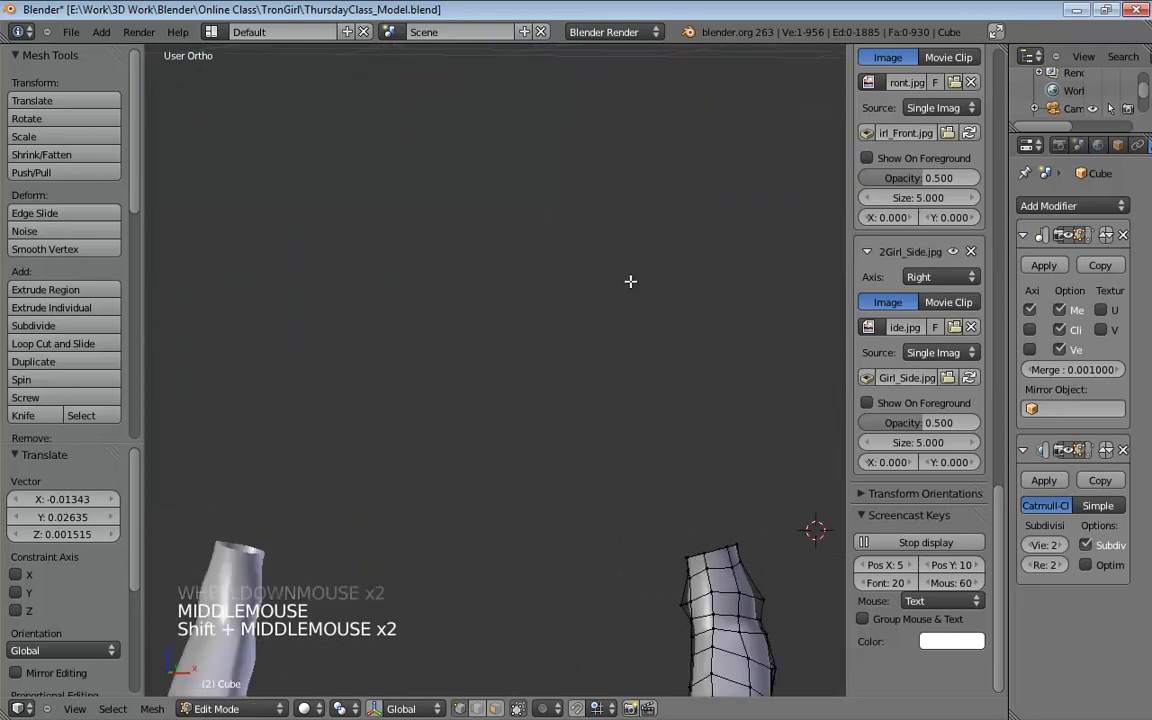
pyautogui.scroll(-3, 621, 291)
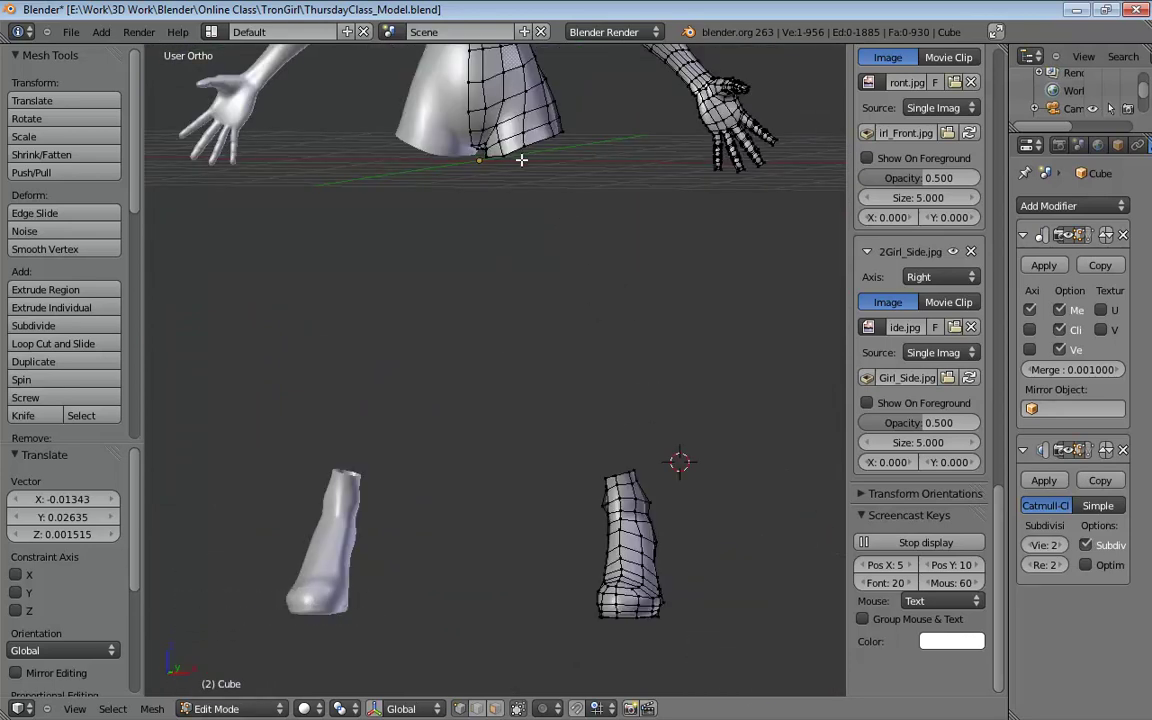
# Step: In front orthographic view, move the upper pair of outer hip vertices about 0.037 in X and 0.013 in Z to the reference outline
pyautogui.press('KP_1')
pyautogui.press('KP_5')
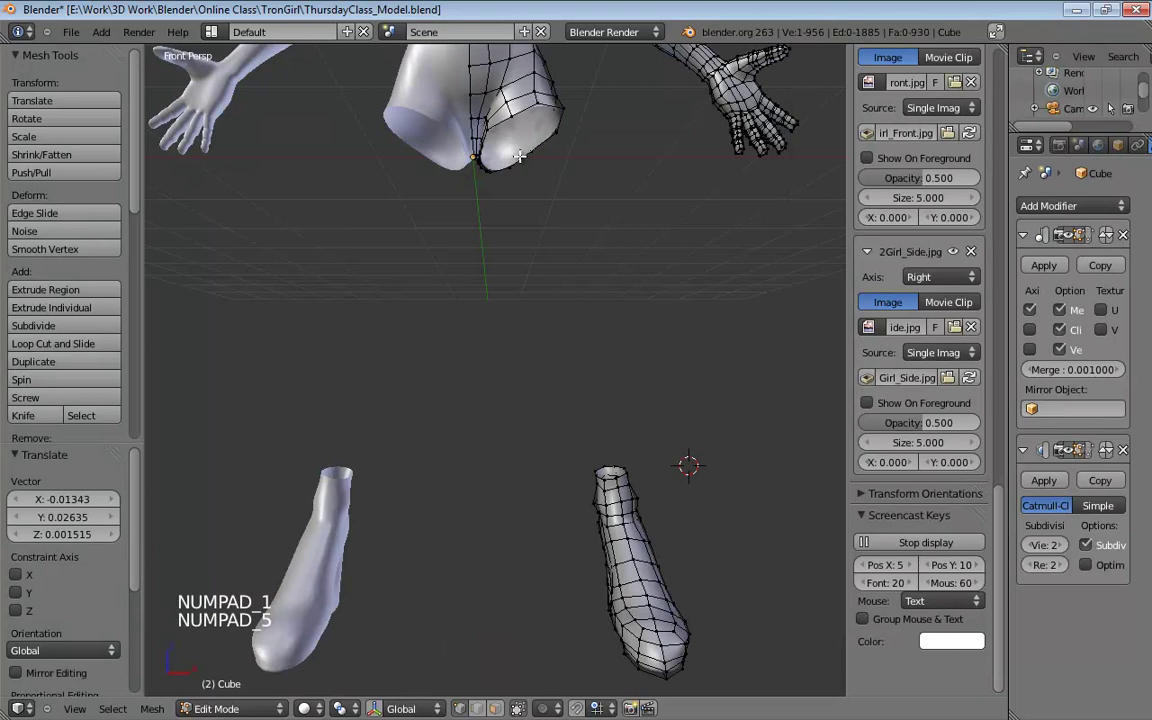
pyautogui.press('KP_5')
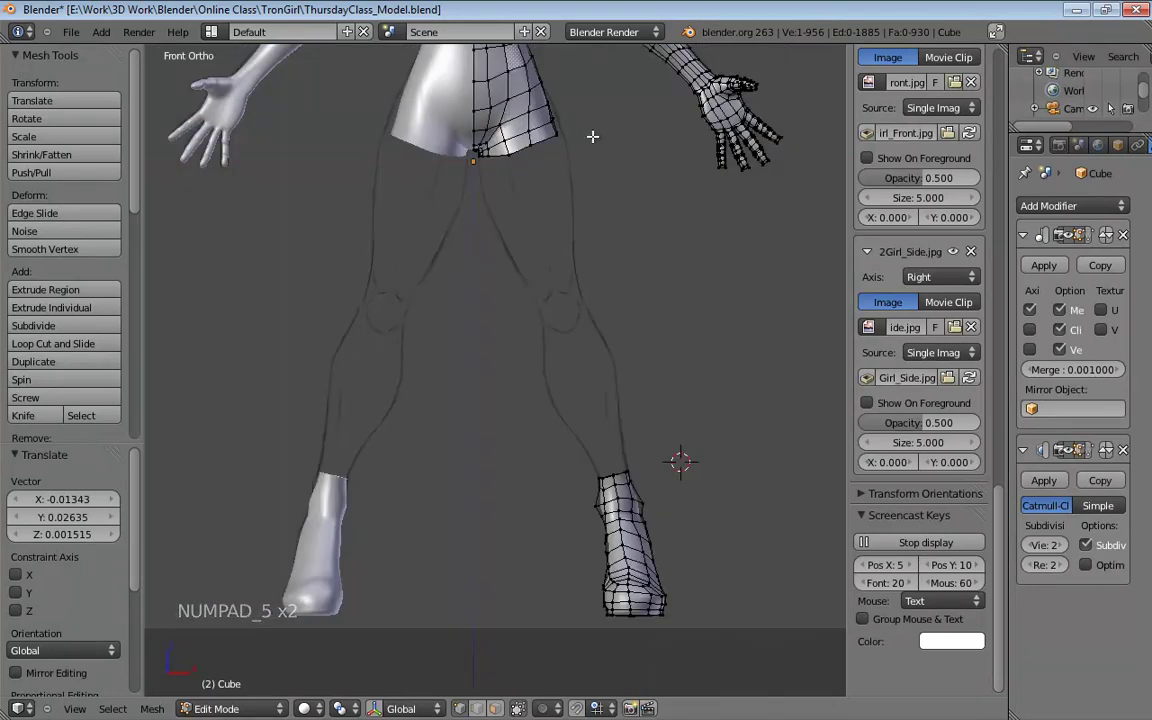
pyautogui.keyDown('shift'); pyautogui.scroll(6, 599, 249); pyautogui.keyUp('shift')
pyautogui.scroll(9, 599, 249)
pyautogui.keyDown('shift'); pyautogui.moveTo(599, 249); pyautogui.dragTo(545, 381, button='middle'); pyautogui.keyUp('shift')
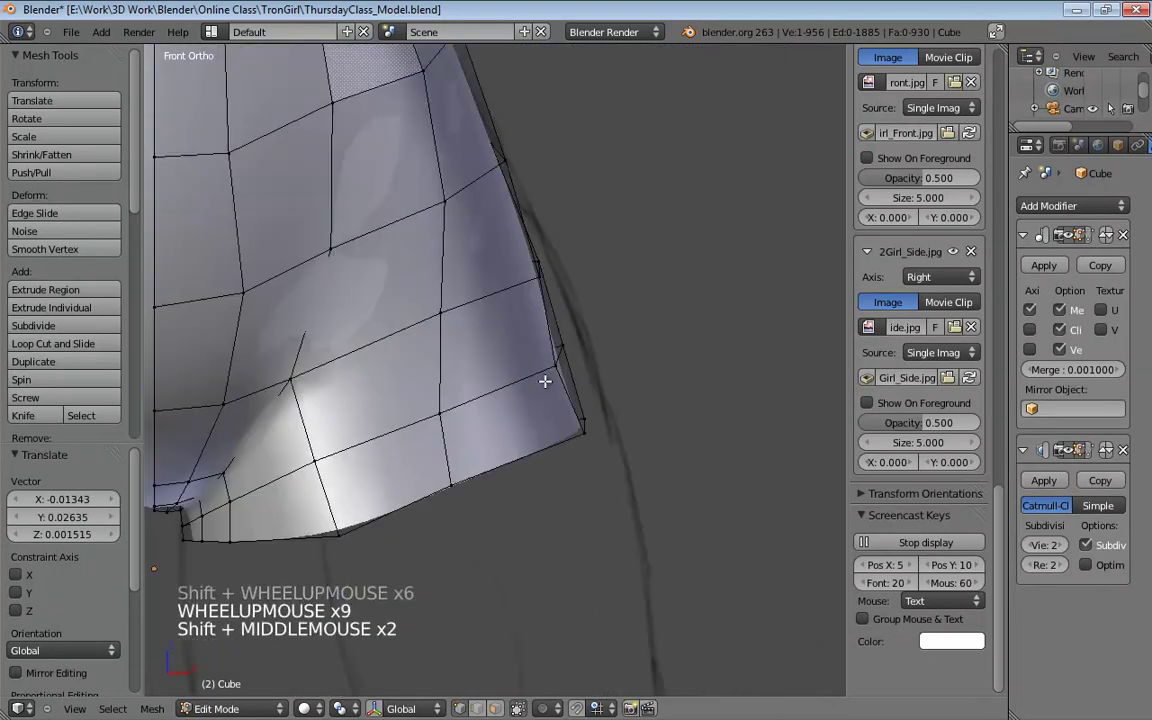
pyautogui.click(537, 273)
pyautogui.keyDown('shift'); pyautogui.click(581, 249); pyautogui.keyUp('shift')
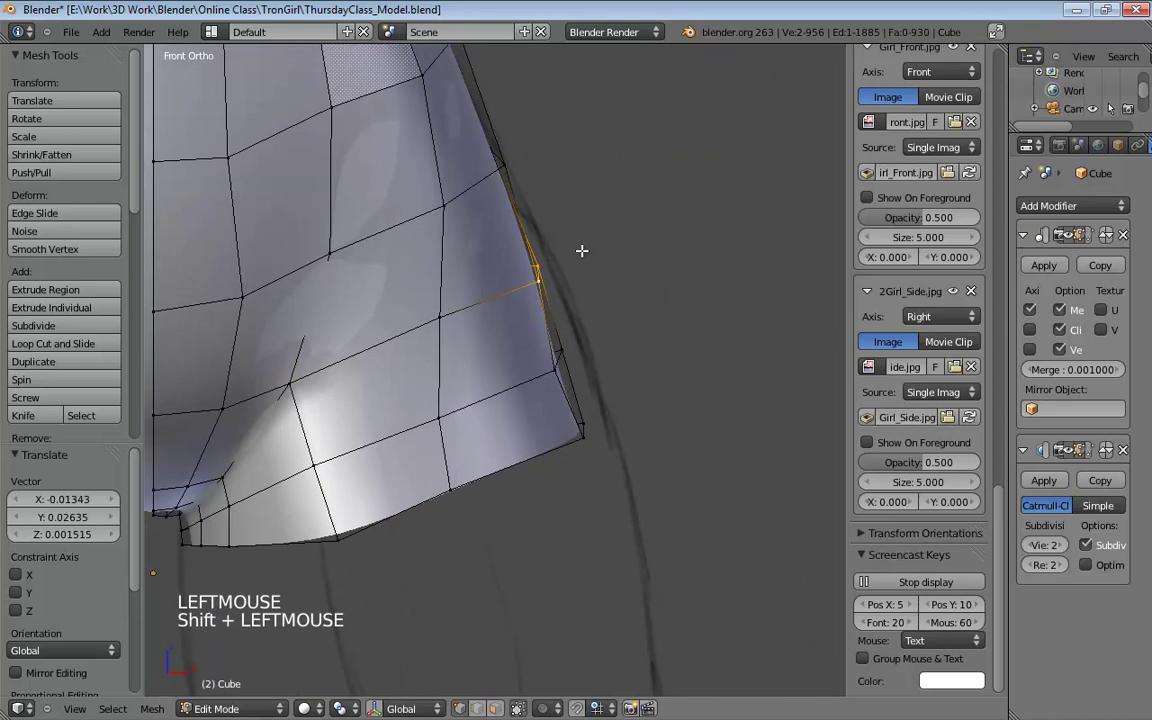
pyautogui.press('g')
pyautogui.click(540, 193)
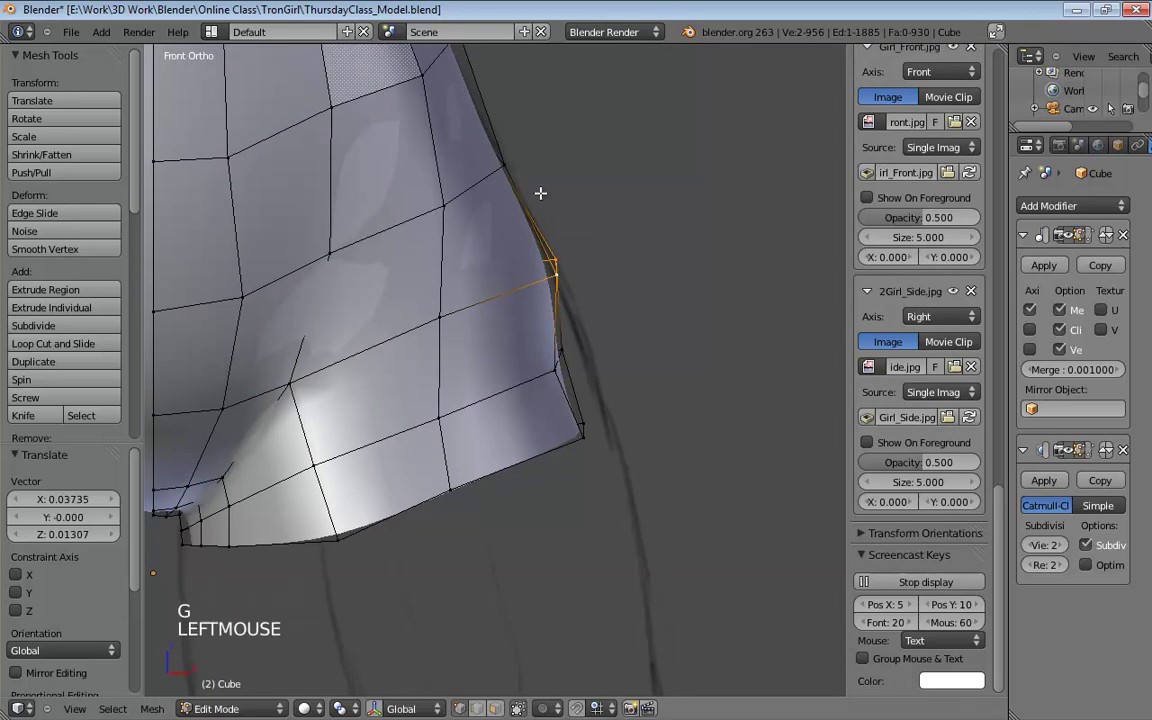
# Step: Move the next outer hip vertex pair about 0.054 X, 0.019 Z and the lowest pair about 0.047 X, 0.015 Z onto the reference outline
pyautogui.click(557, 360)
pyautogui.keyDown('shift'); pyautogui.click(599, 342); pyautogui.keyUp('shift')
pyautogui.press('g')
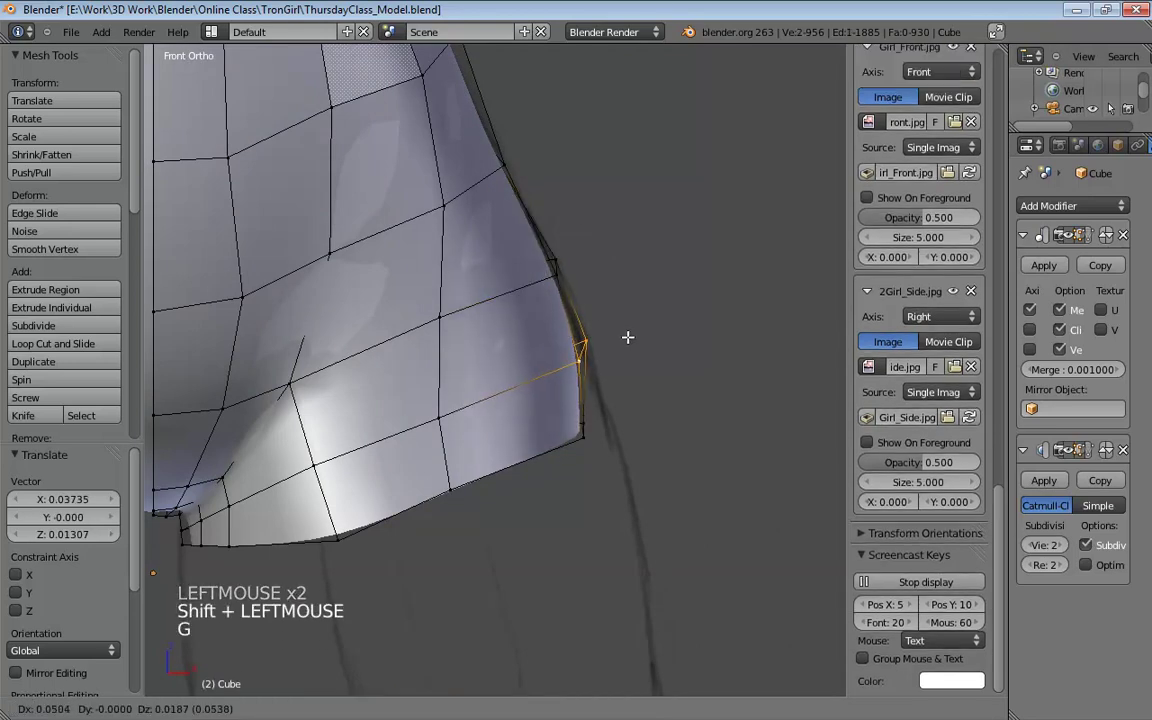
pyautogui.click(628, 339)
pyautogui.click(586, 430)
pyautogui.keyDown('shift'); pyautogui.click(610, 428); pyautogui.keyUp('shift')
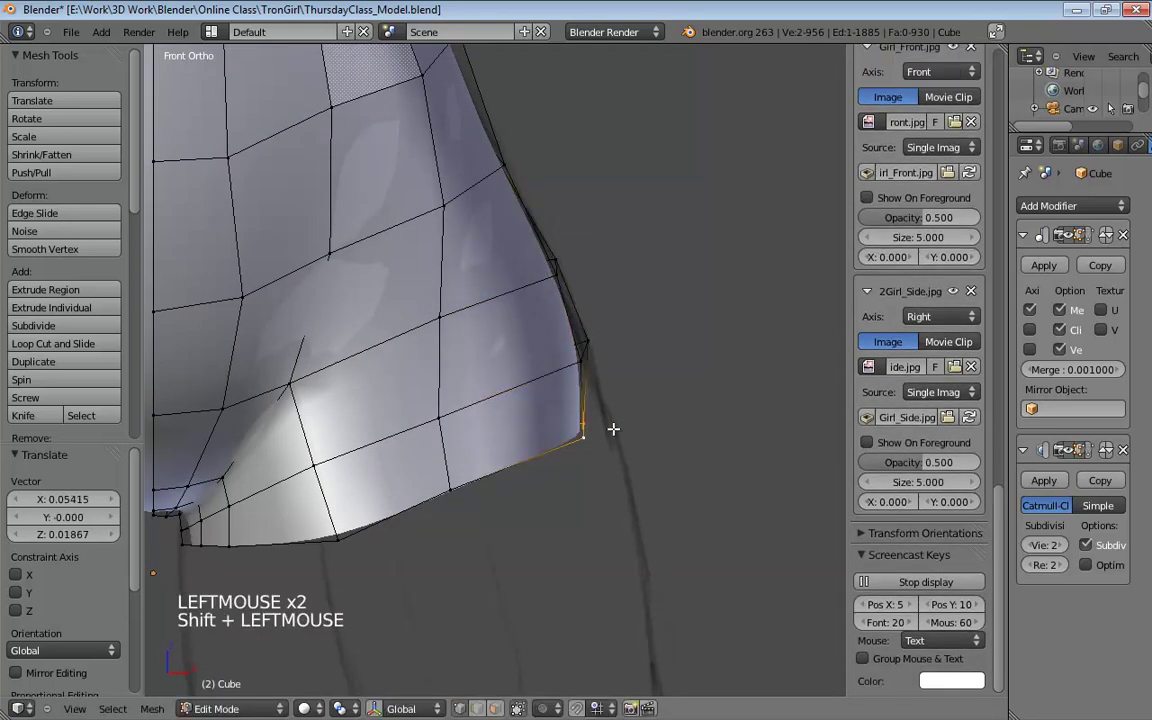
pyautogui.press('g')
pyautogui.click(661, 404)
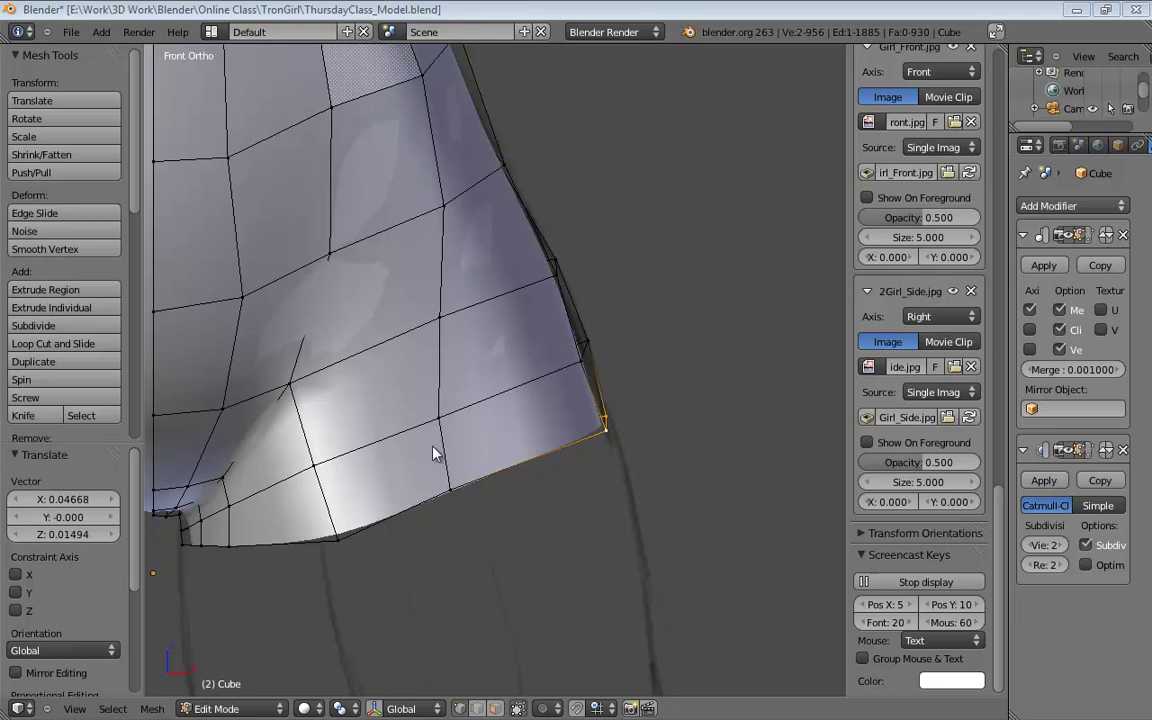
# Step: Shift the front hip vertex beside the outer edge about -0.034 in X and -0.011 in Z, and nudge the vertex above it to even the column
pyautogui.click(427, 215)
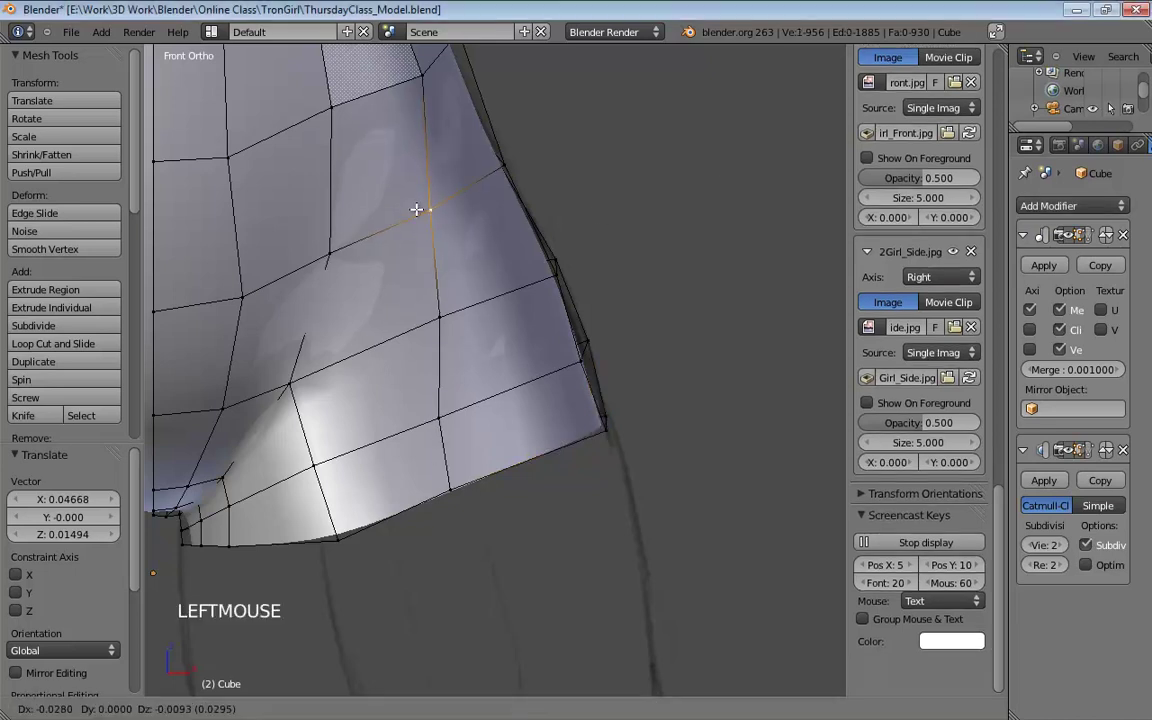
pyautogui.keyDown('shift'); pyautogui.moveTo(470, 228); pyautogui.dragTo(589, 378, button='middle'); pyautogui.keyUp('shift')
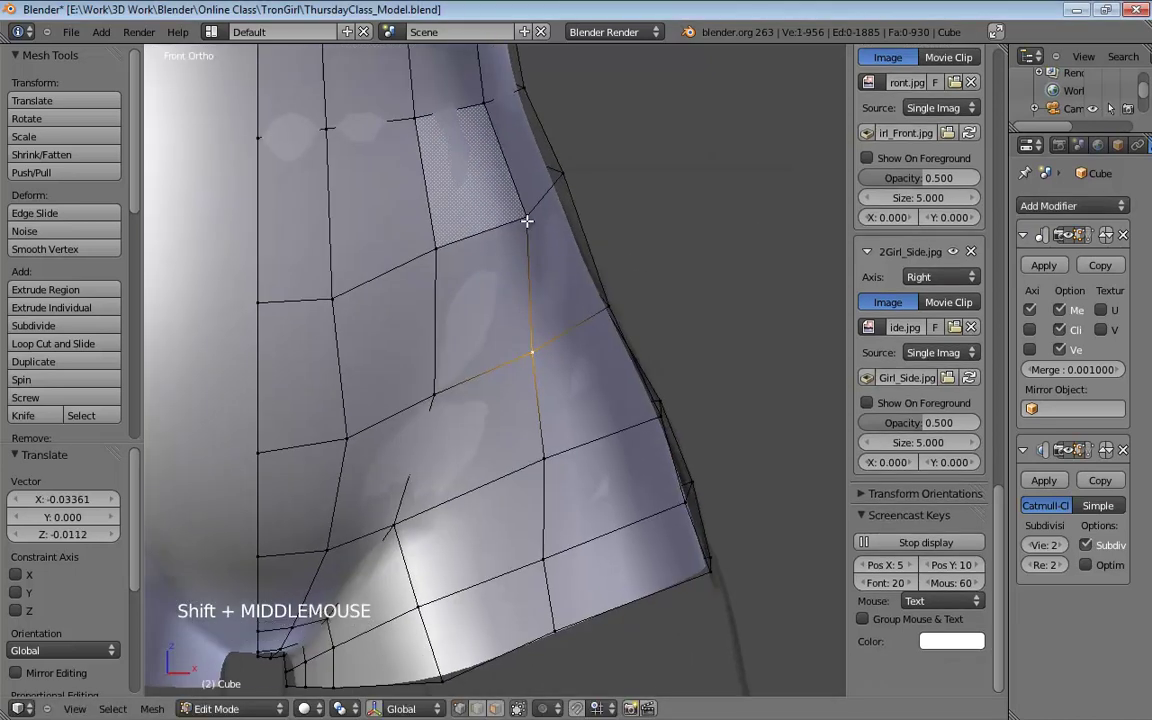
pyautogui.click(510, 218)
pyautogui.moveTo(522, 213); pyautogui.dragTo(545, 206)
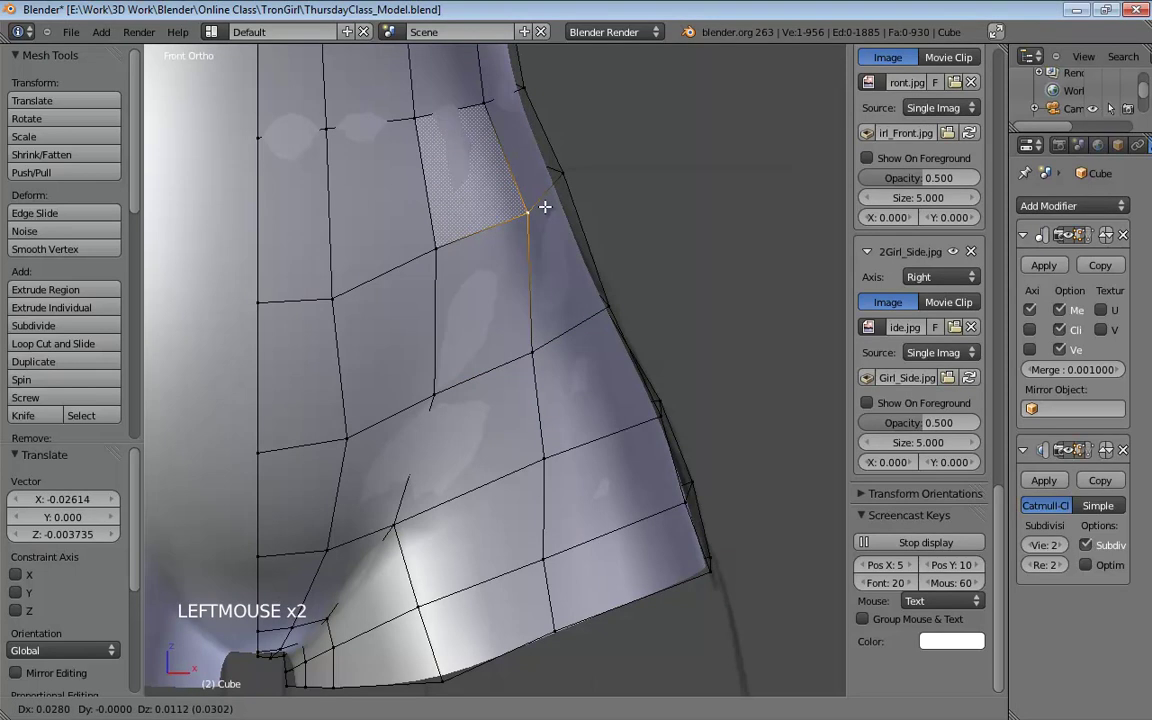
# Step: Even out the front leg opening, moving its middle rim vertex about 0.028 X, 0.013 Z and the inner one about -0.017 X, 0.032 Z
pyautogui.moveTo(548, 562); pyautogui.dragTo(574, 556)
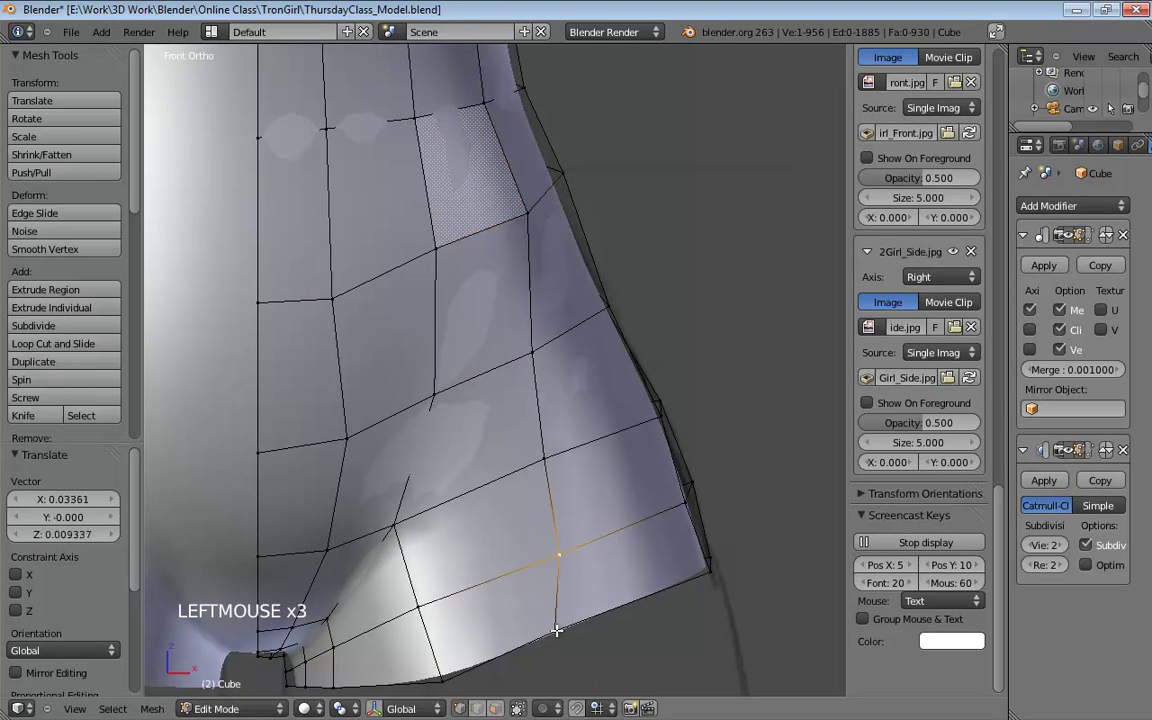
pyautogui.moveTo(555, 630); pyautogui.dragTo(580, 622)
pyautogui.keyDown('shift'); pyautogui.moveTo(580, 470); pyautogui.dragTo(510, 340, button='middle'); pyautogui.keyUp('shift')
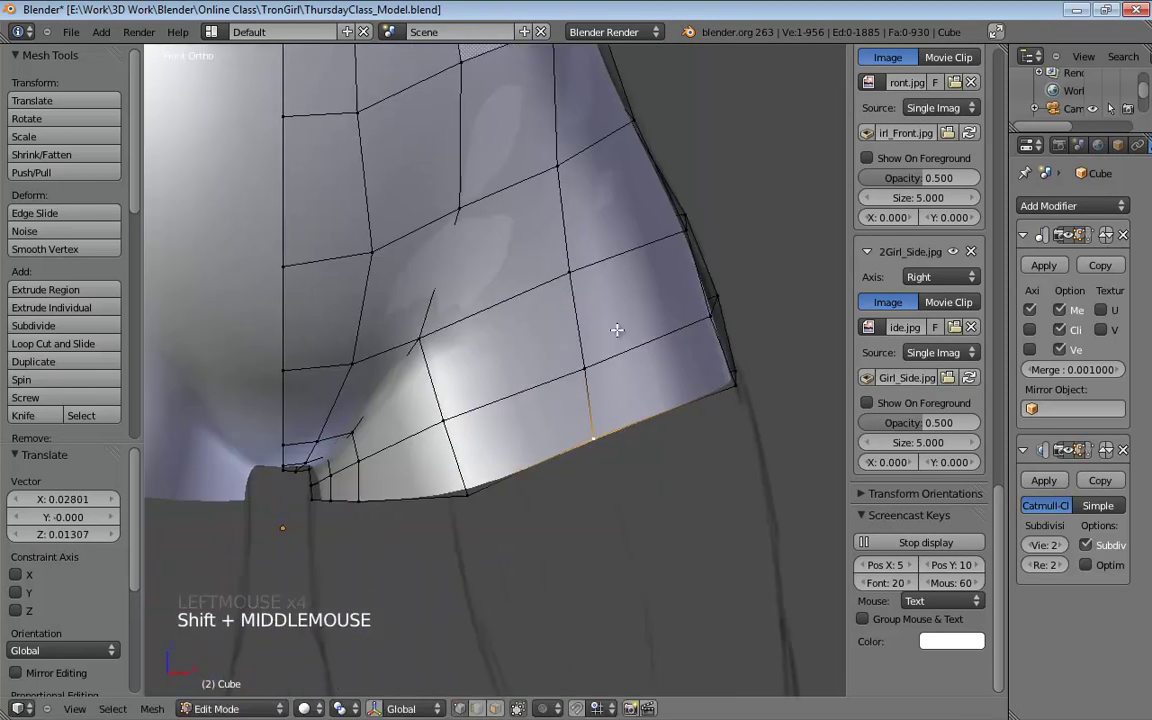
pyautogui.keyDown('shift'); pyautogui.moveTo(557, 453); pyautogui.dragTo(571, 203, button='middle'); pyautogui.keyUp('shift')
pyautogui.moveTo(423, 194); pyautogui.dragTo(416, 180)
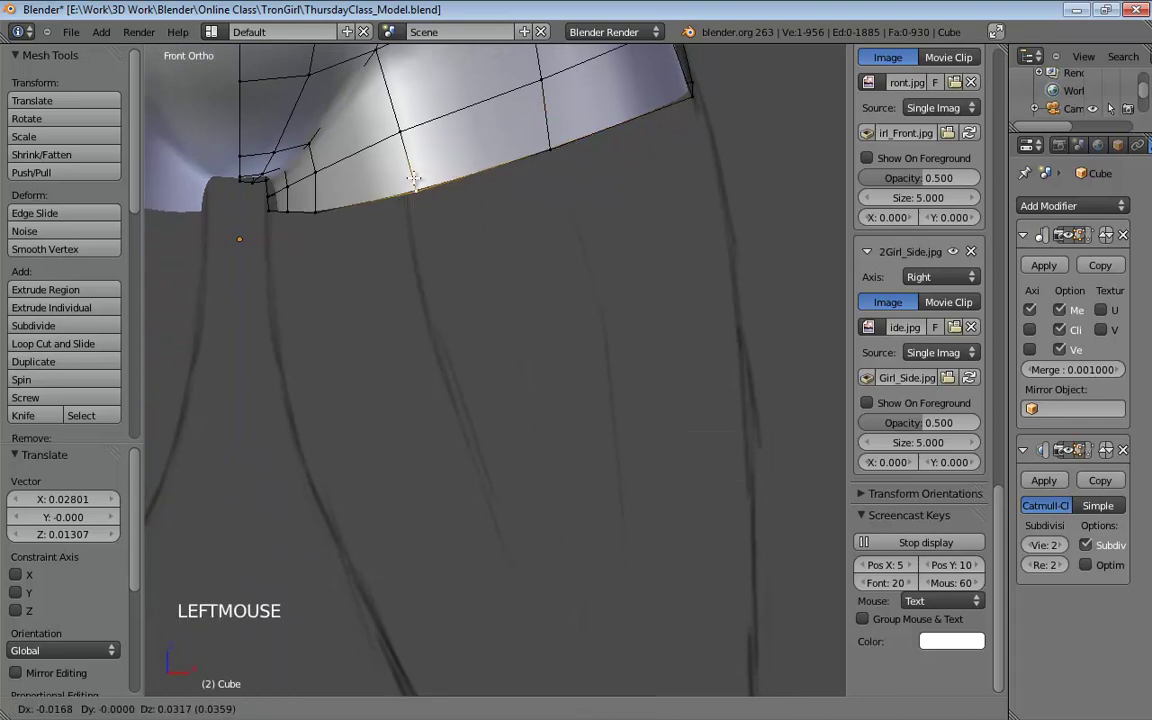
# Step: Switch the viewport to wireframe shading and turn off the Subdivision Surface modifier's display while editing
pyautogui.press('z')
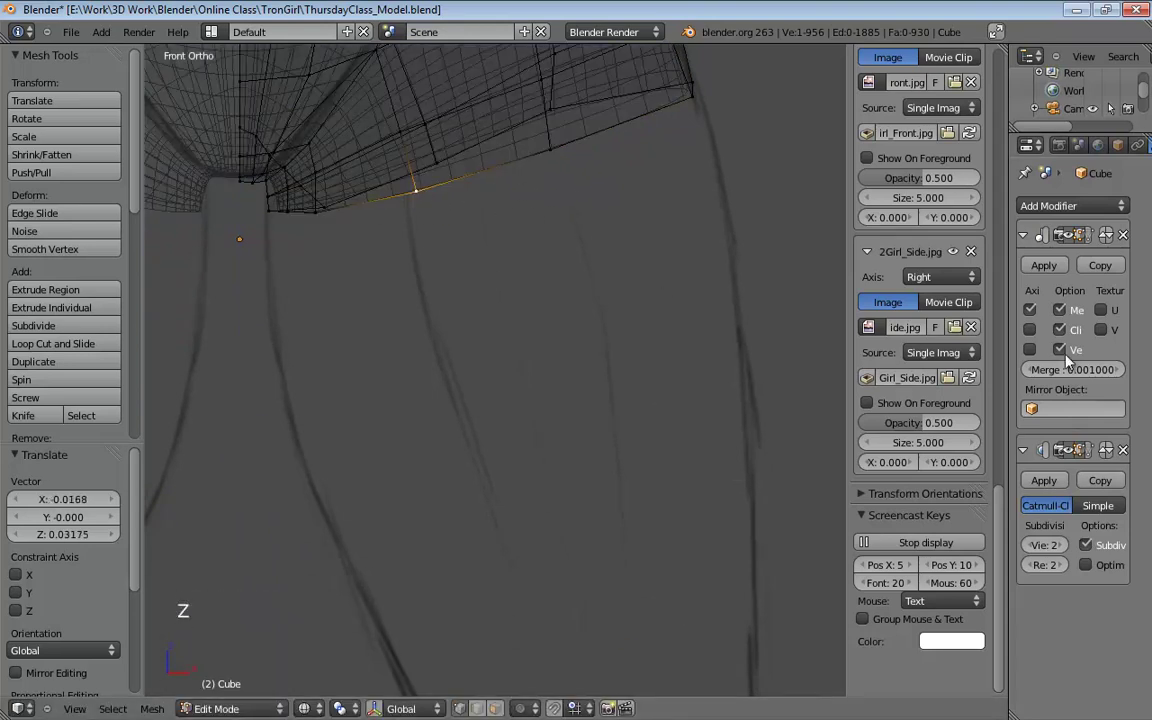
pyautogui.click(1073, 451)
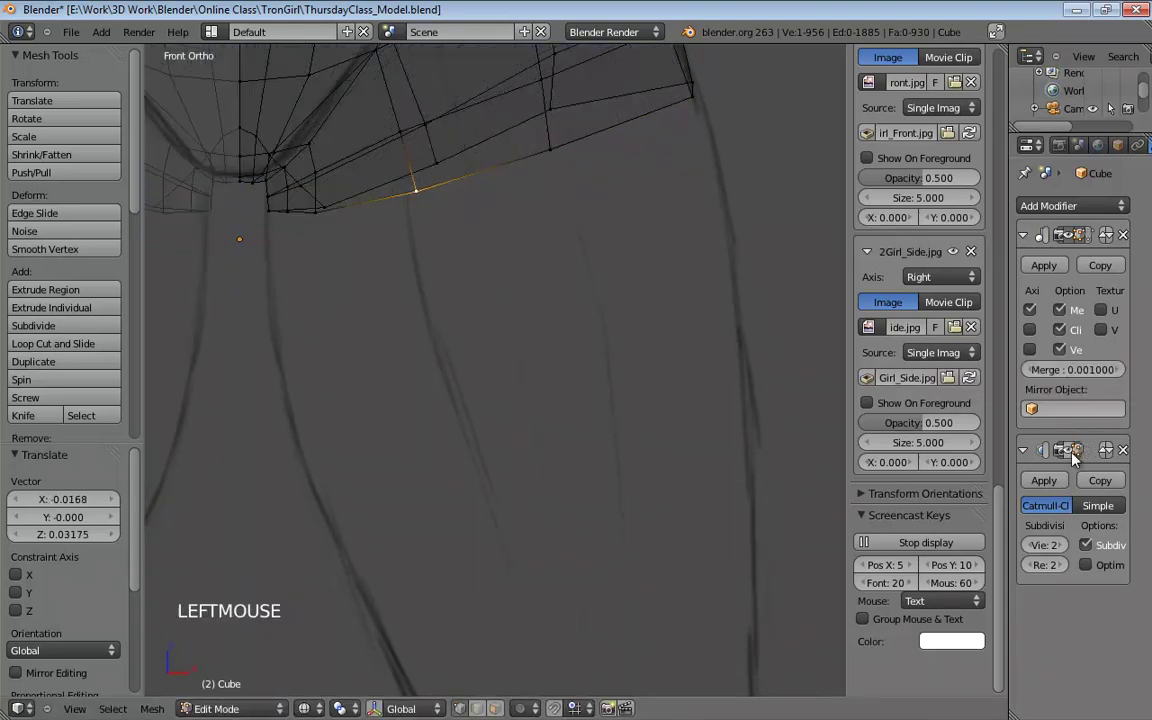
pyautogui.keyDown('shift'); pyautogui.moveTo(640, 364); pyautogui.dragTo(602, 416); pyautogui.keyUp('shift')
pyautogui.keyDown('shift'); pyautogui.moveTo(602, 416); pyautogui.dragTo(603, 421, button='middle'); pyautogui.keyUp('shift')
# Step: Extrude the leg opening's edge loop about 0.395 in X and -1.543 in Z to just above the knee, and scale it to about 0.541
pyautogui.keyDown('alt'); pyautogui.click(455, 226); pyautogui.keyUp('alt')
pyautogui.scroll(-3, 517, 412)
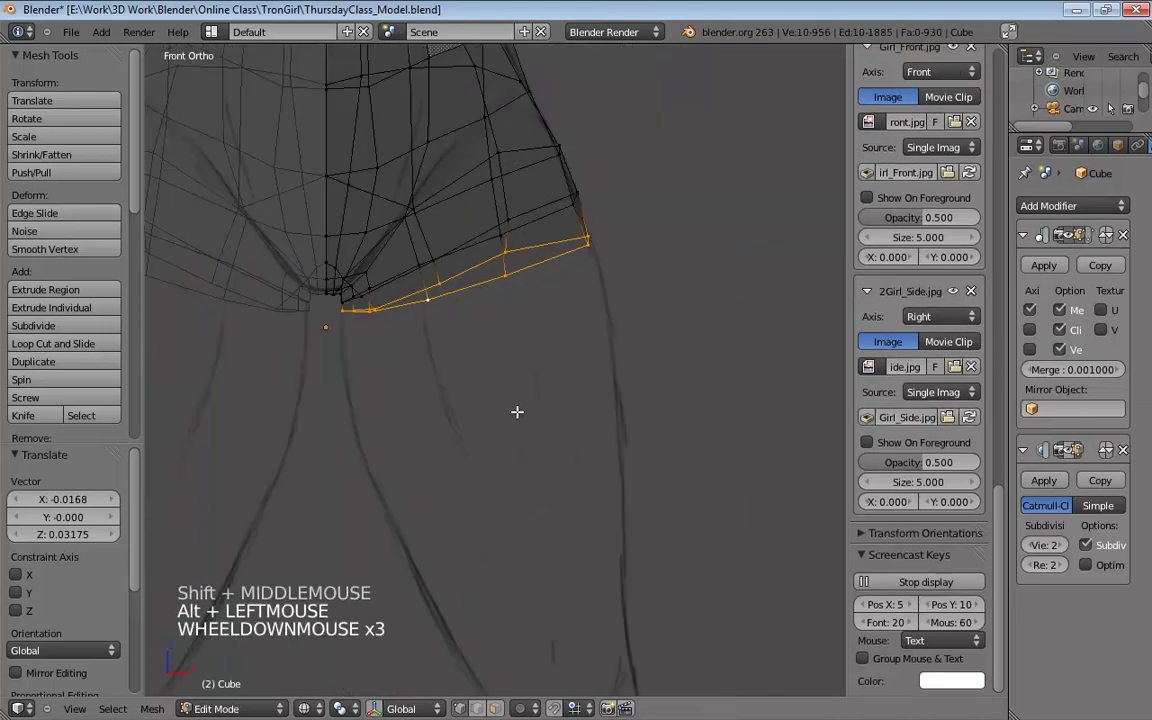
pyautogui.scroll(-2, 517, 412)
pyautogui.keyDown('shift'); pyautogui.moveTo(517, 412); pyautogui.dragTo(502, 316, button='middle'); pyautogui.keyUp('shift')
pyautogui.keyDown('shift'); pyautogui.moveTo(571, 533); pyautogui.dragTo(631, 607, button='middle'); pyautogui.keyUp('shift')
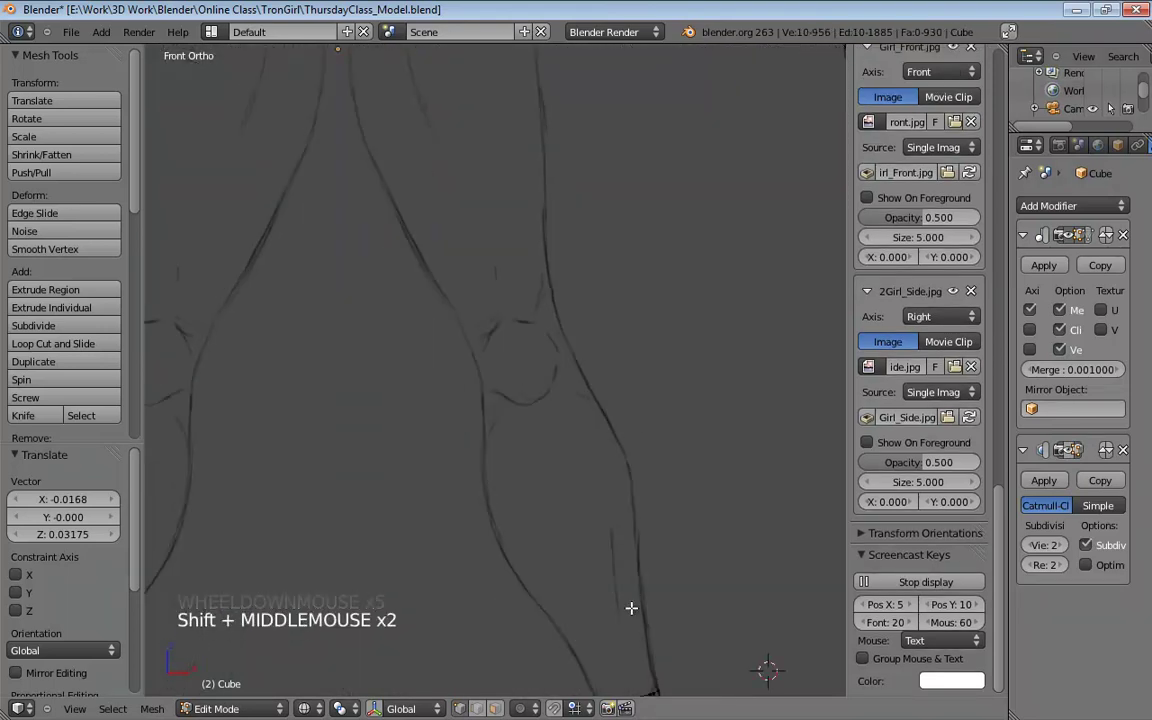
pyautogui.keyDown('shift'); pyautogui.moveTo(488, 290); pyautogui.dragTo(586, 504, button='middle'); pyautogui.keyUp('shift')
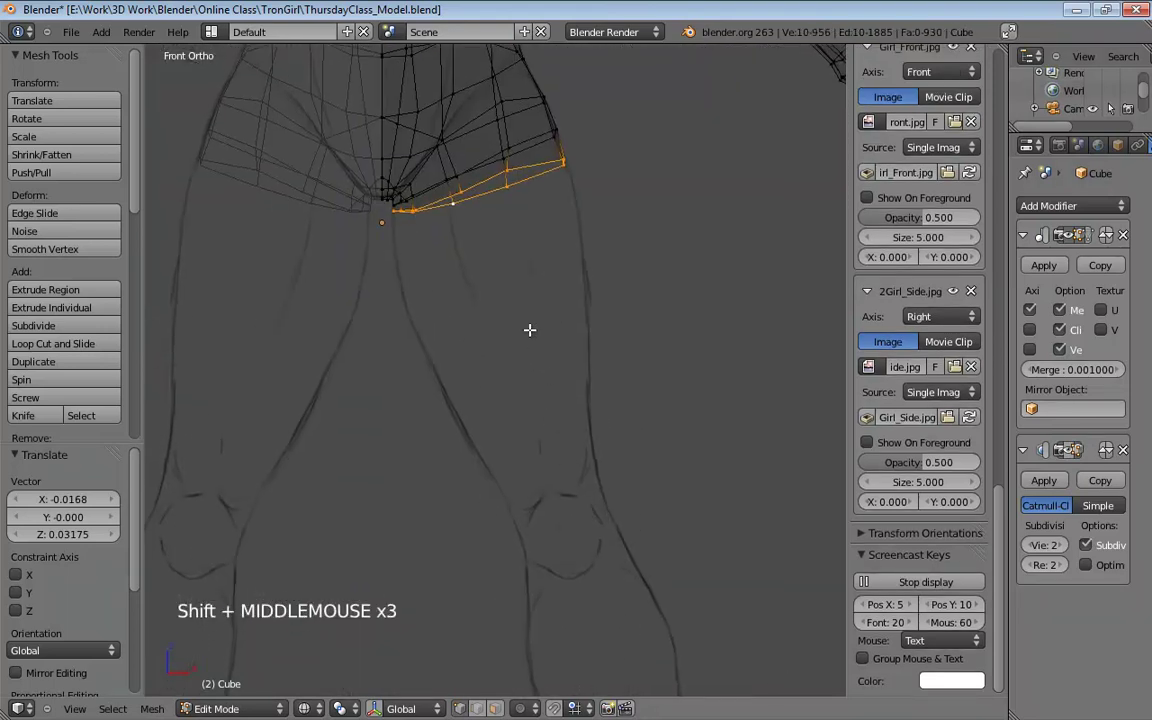
pyautogui.press('e')
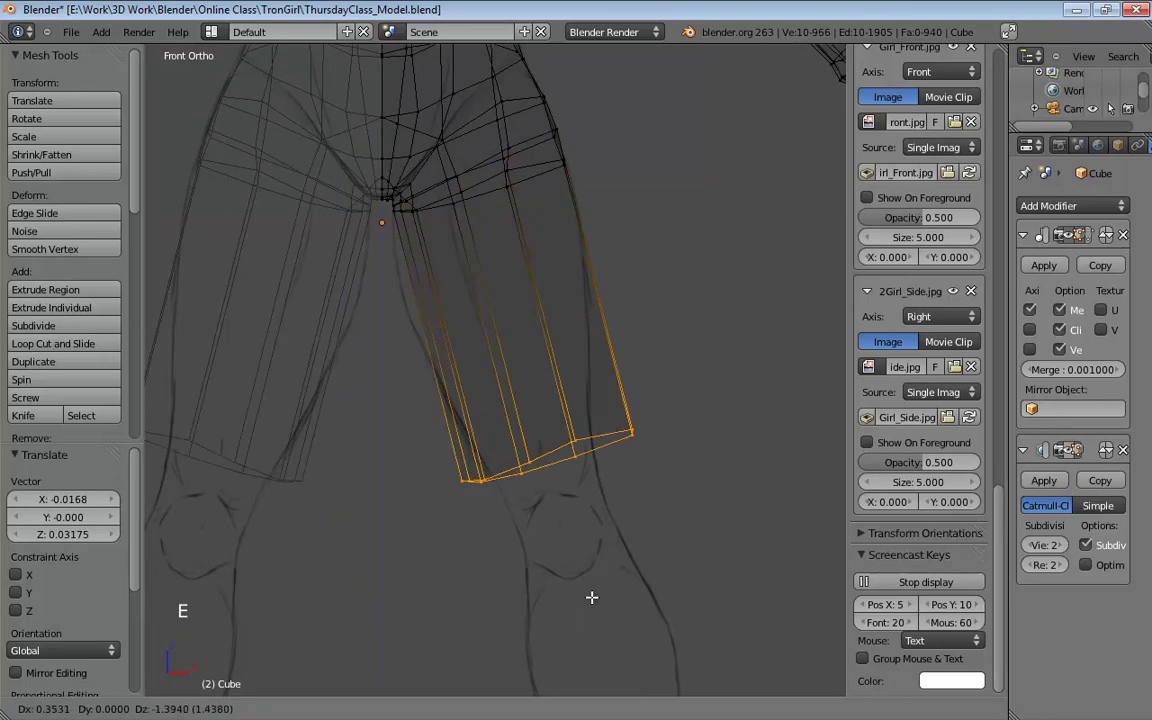
pyautogui.click(600, 625)
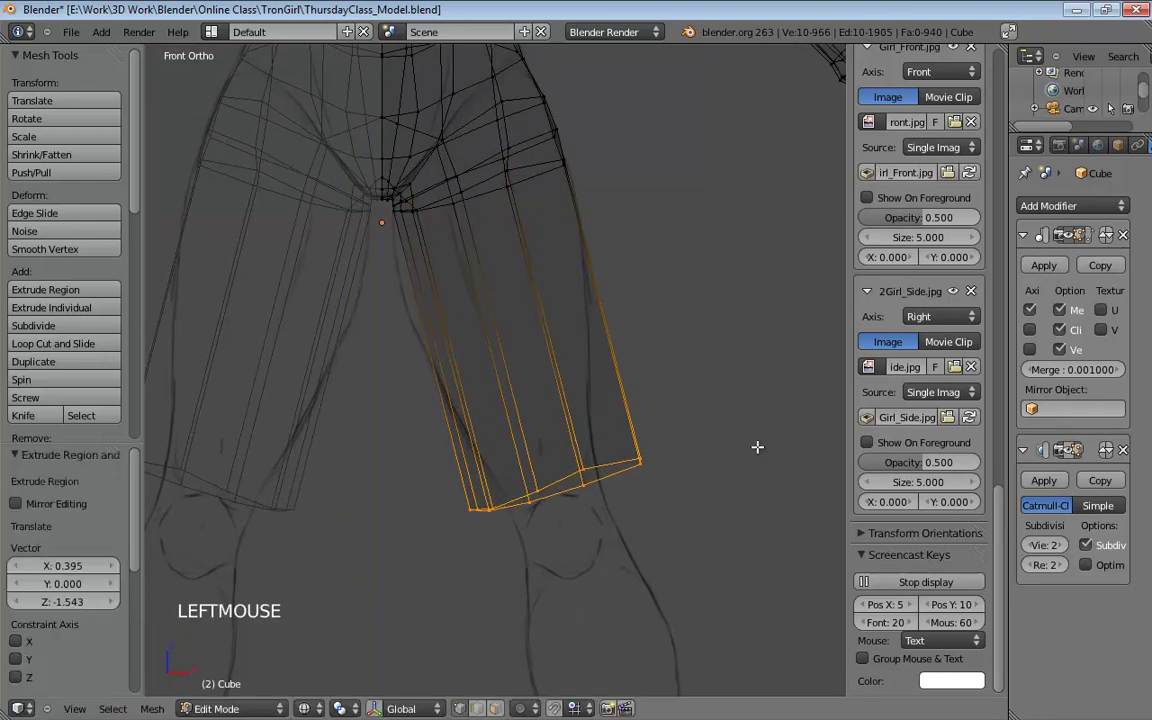
pyautogui.press('s')
pyautogui.click(660, 470)
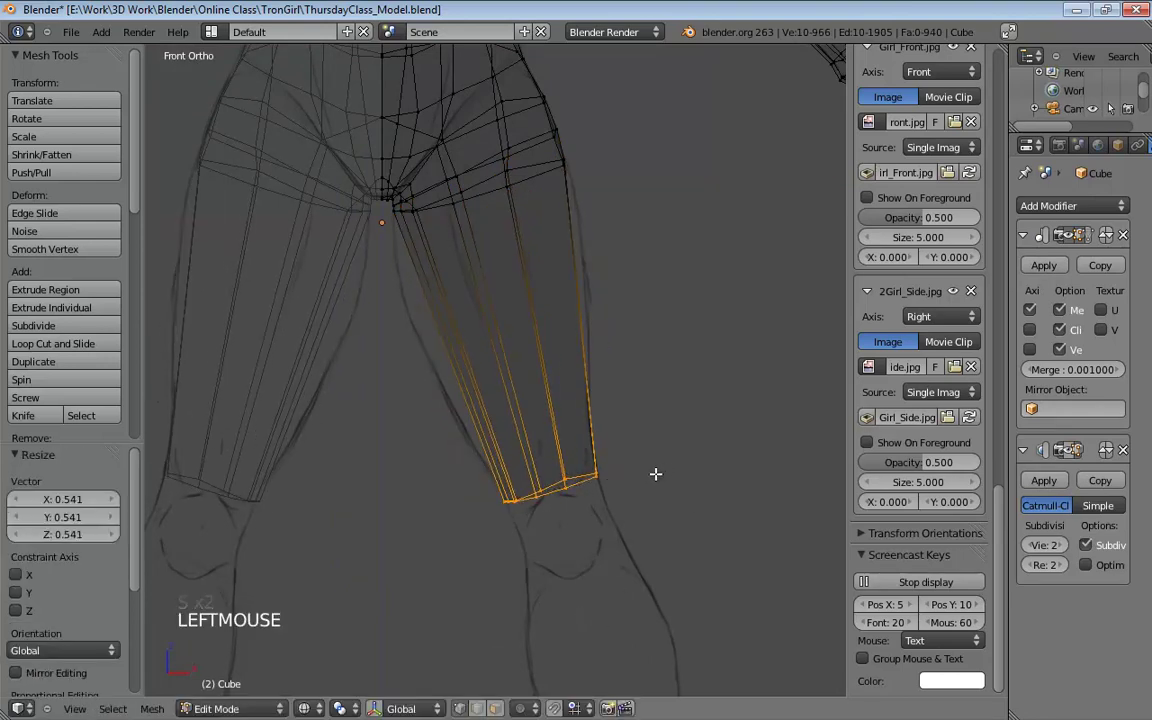
# Step: In right orthographic view, move the thigh's lower loop about 0.033 in Y and scale it about 1.049 along Y to fit the reference
pyautogui.press('KP_3')
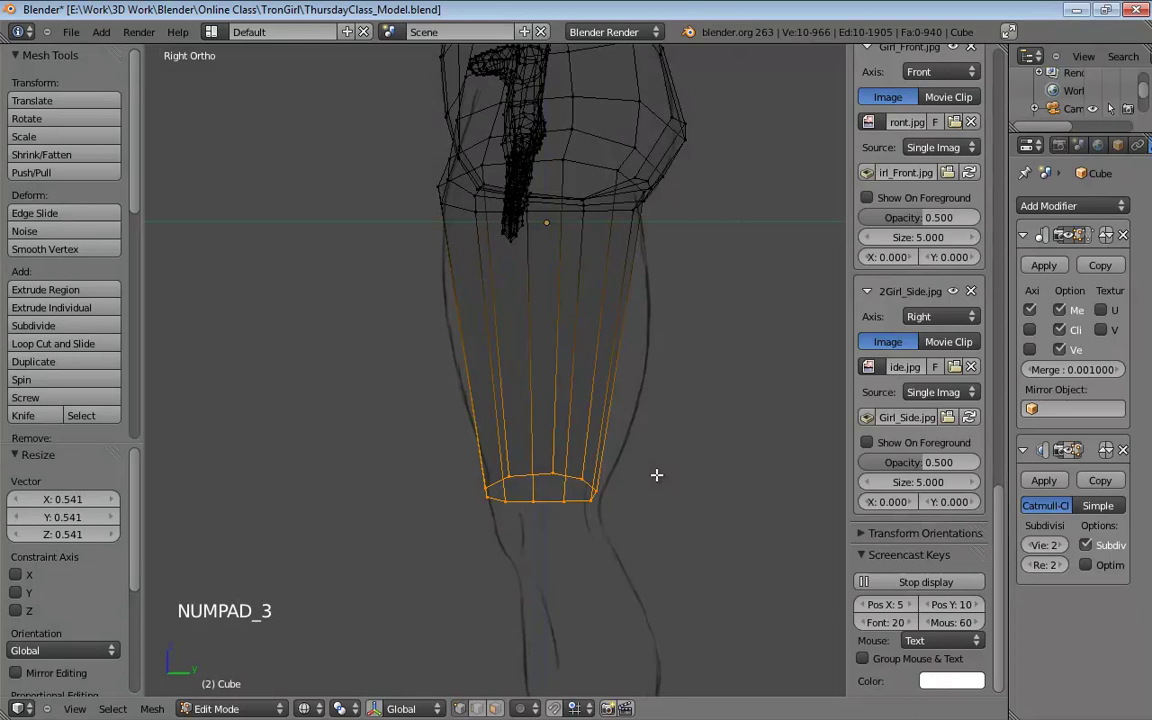
pyautogui.press('g')
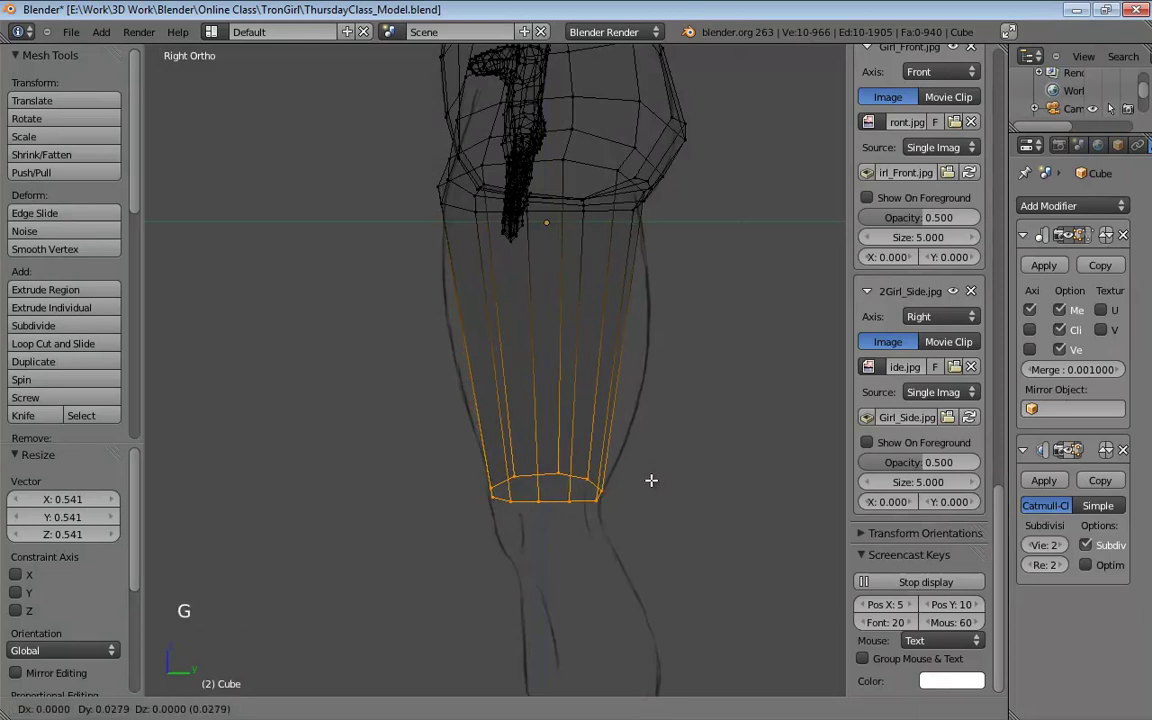
pyautogui.click(652, 481)
pyautogui.press('s')
pyautogui.press('s')
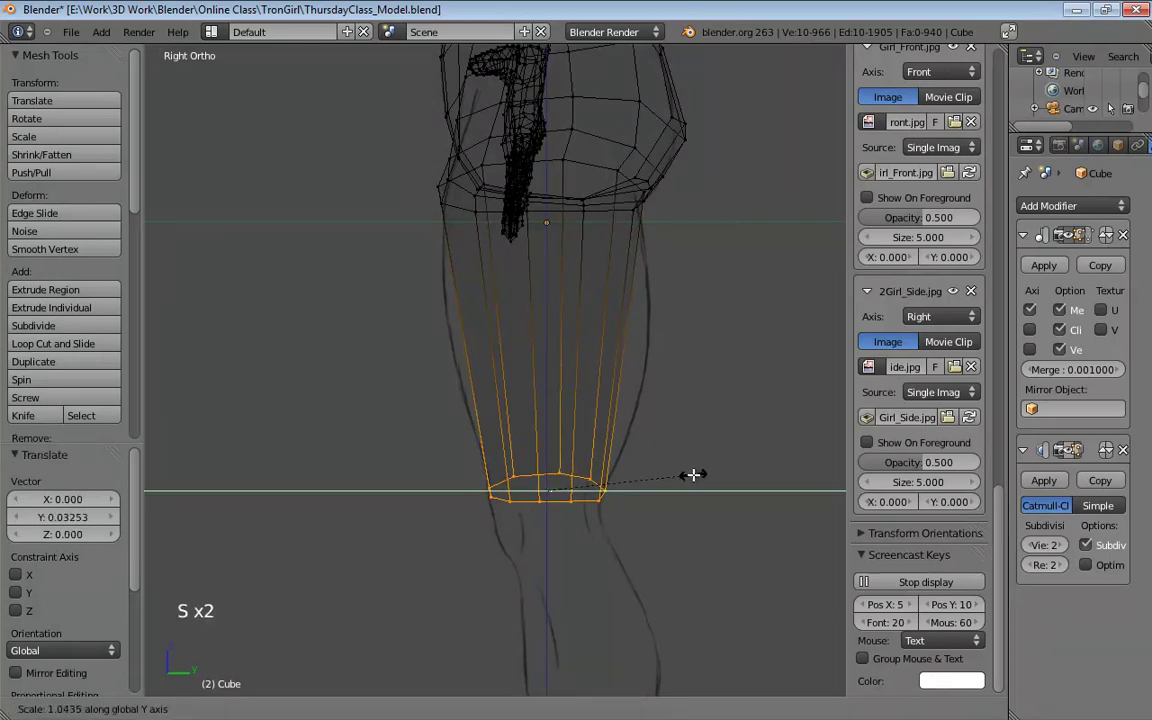
pyautogui.click(694, 476)
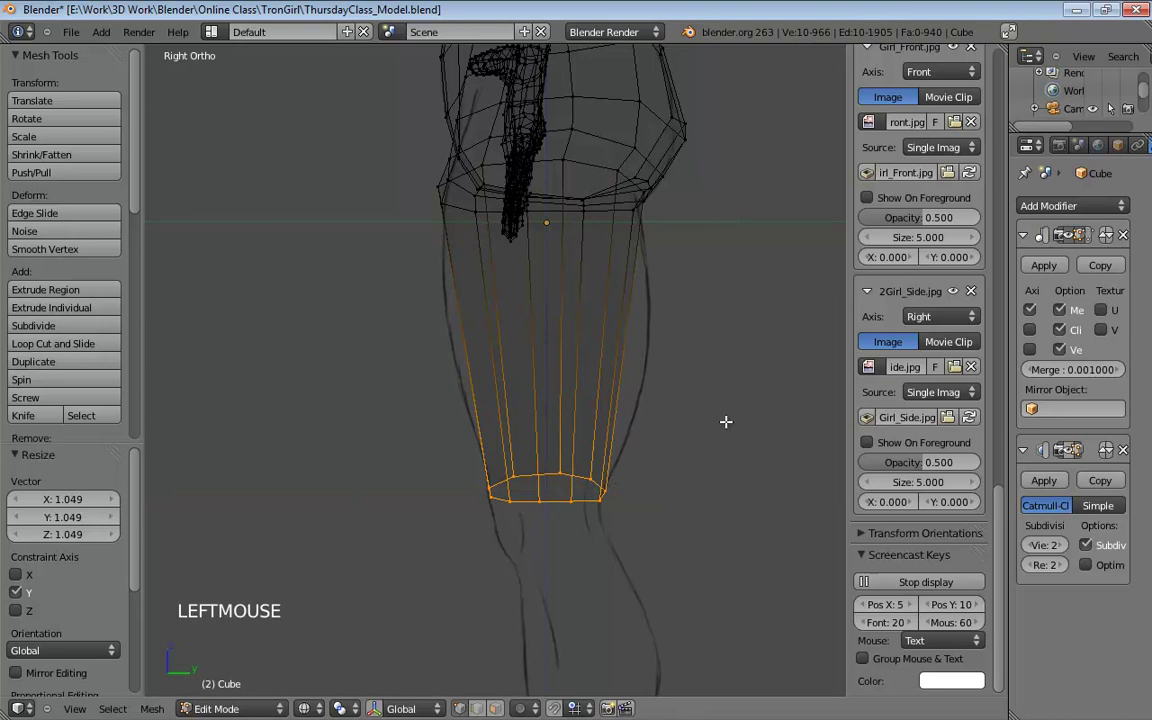
# Step: In front view, extrude the boot's ankle opening loop about -0.506 in X and 1.622 in Z to below the knee, and scale it about 1.601
pyautogui.moveTo(650, 377); pyautogui.dragTo(794, 384, button='middle')
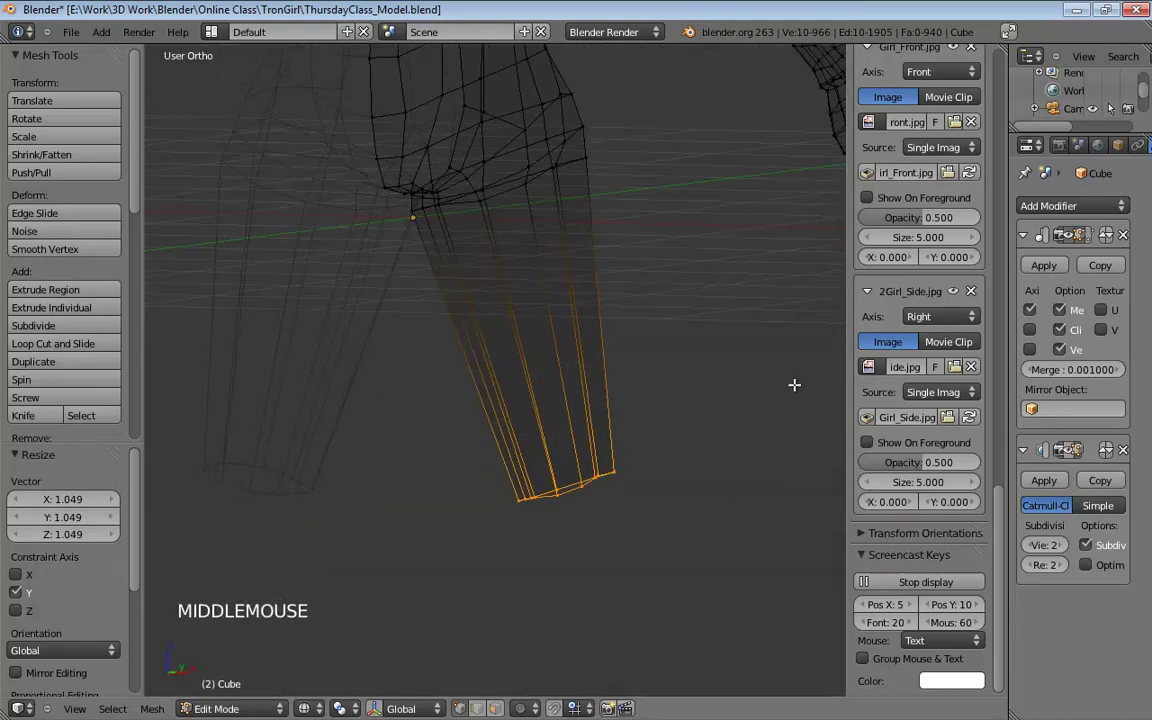
pyautogui.keyDown('shift'); pyautogui.moveTo(698, 457); pyautogui.dragTo(649, 316, button='middle'); pyautogui.keyUp('shift')
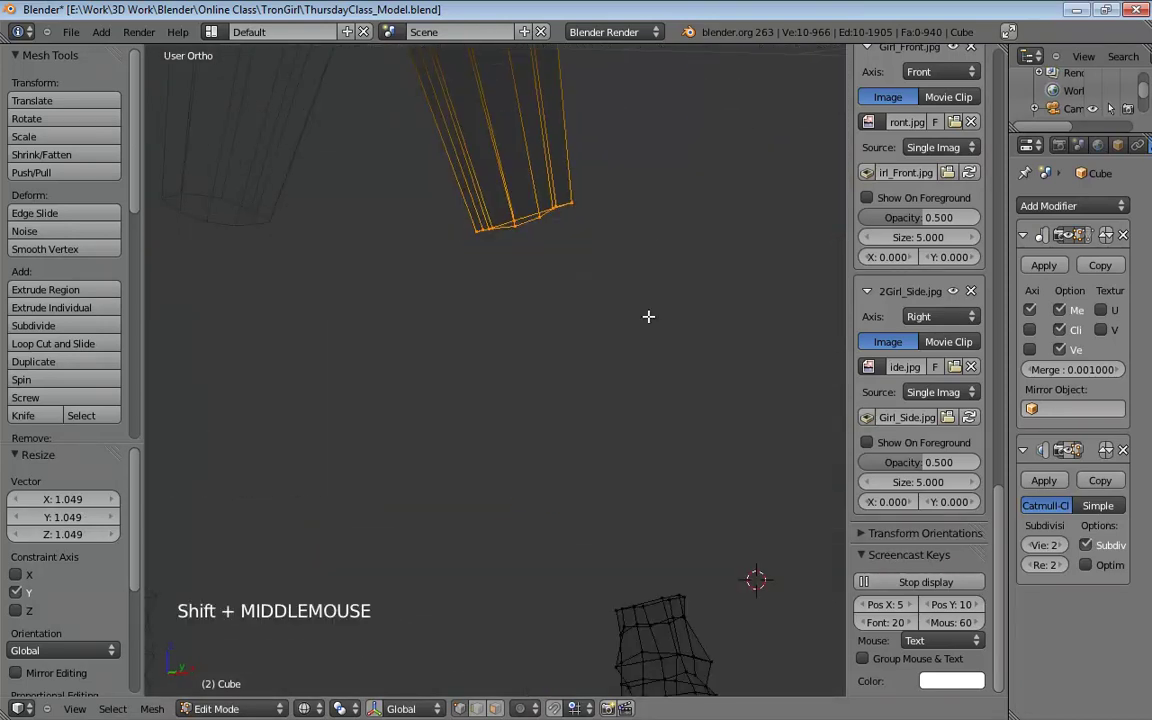
pyautogui.keyDown('alt'); pyautogui.click(654, 603); pyautogui.keyUp('alt')
pyautogui.moveTo(654, 603); pyautogui.dragTo(694, 452, button='middle')
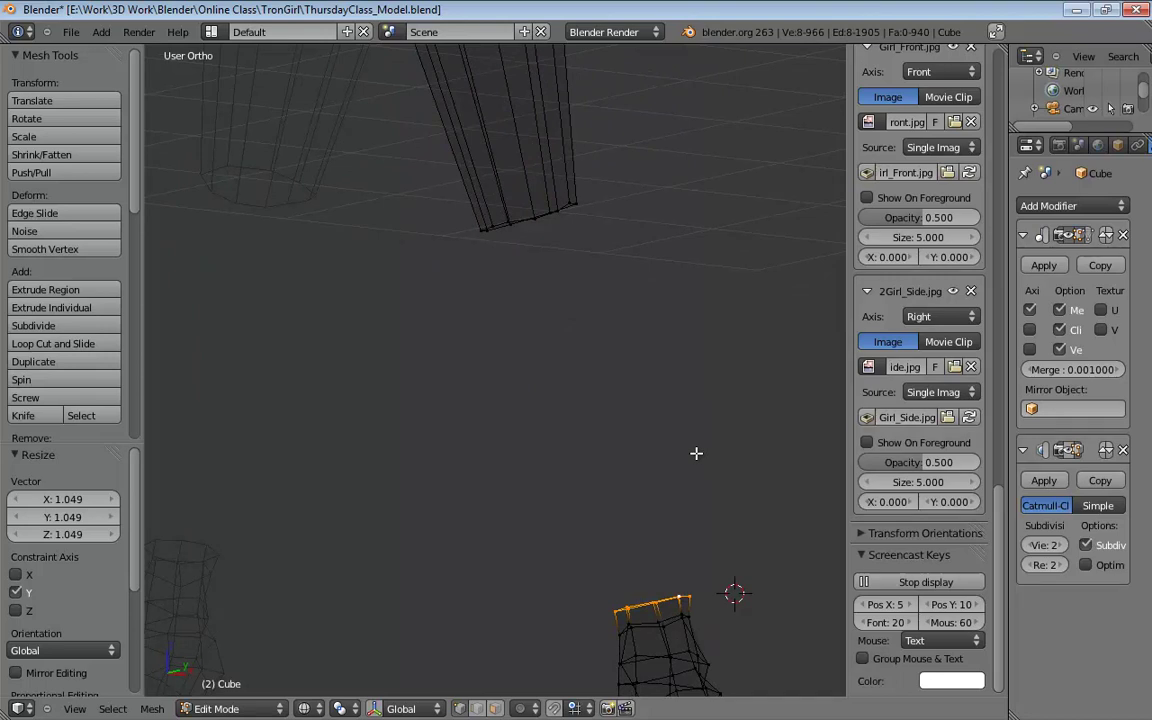
pyautogui.press('KP_1')
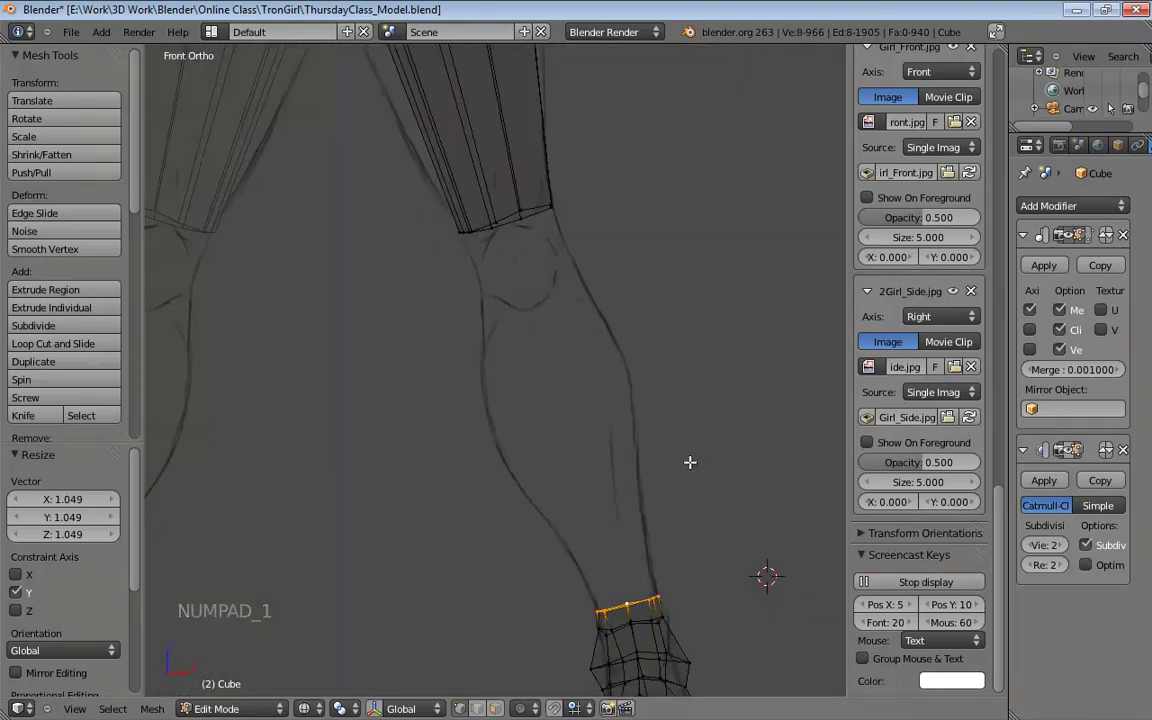
pyautogui.press('e')
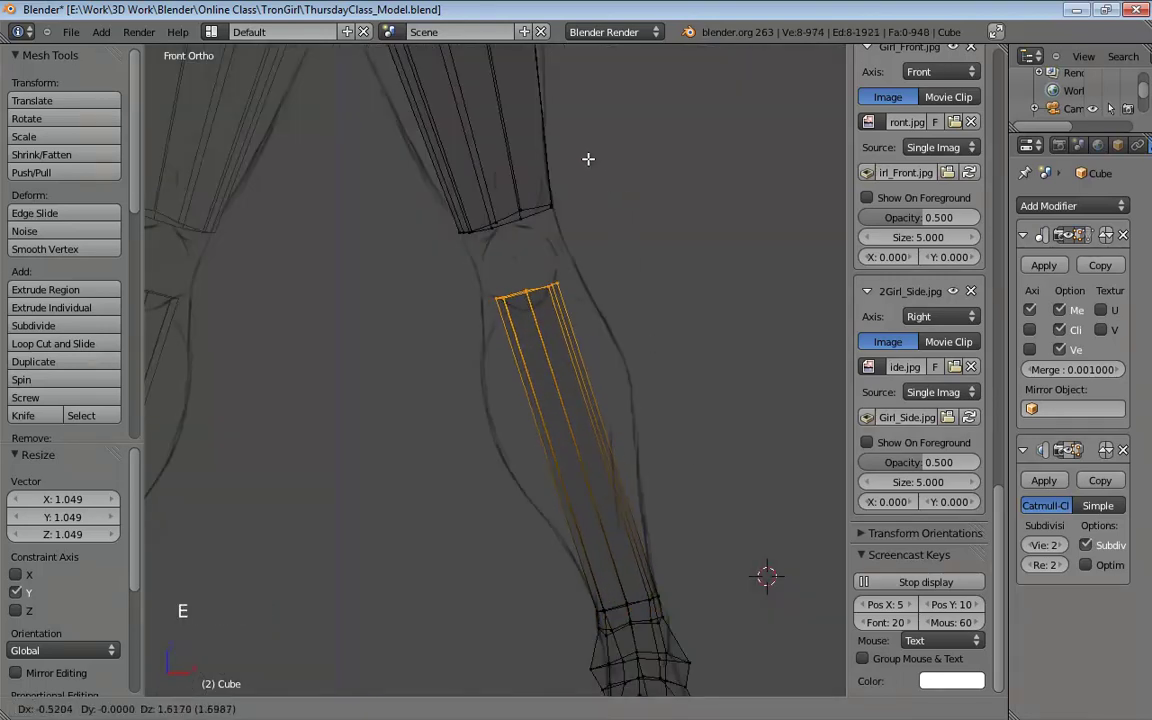
pyautogui.click(607, 184)
pyautogui.press('s')
pyautogui.press('s')
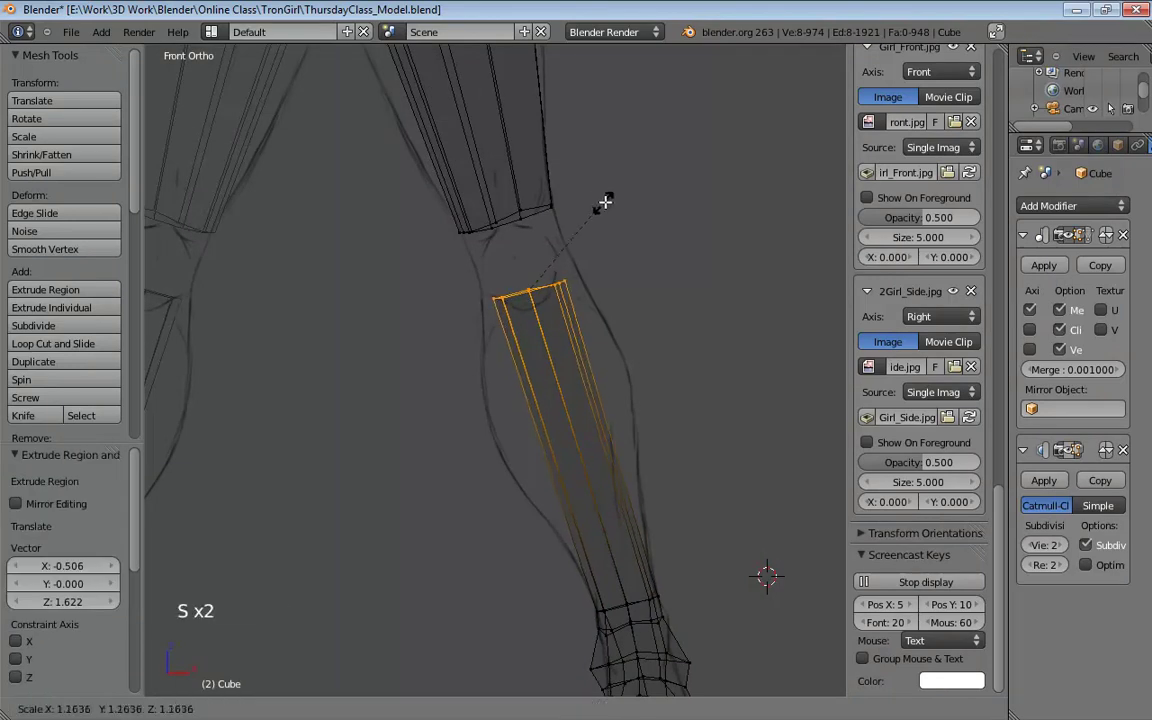
pyautogui.click(644, 184)
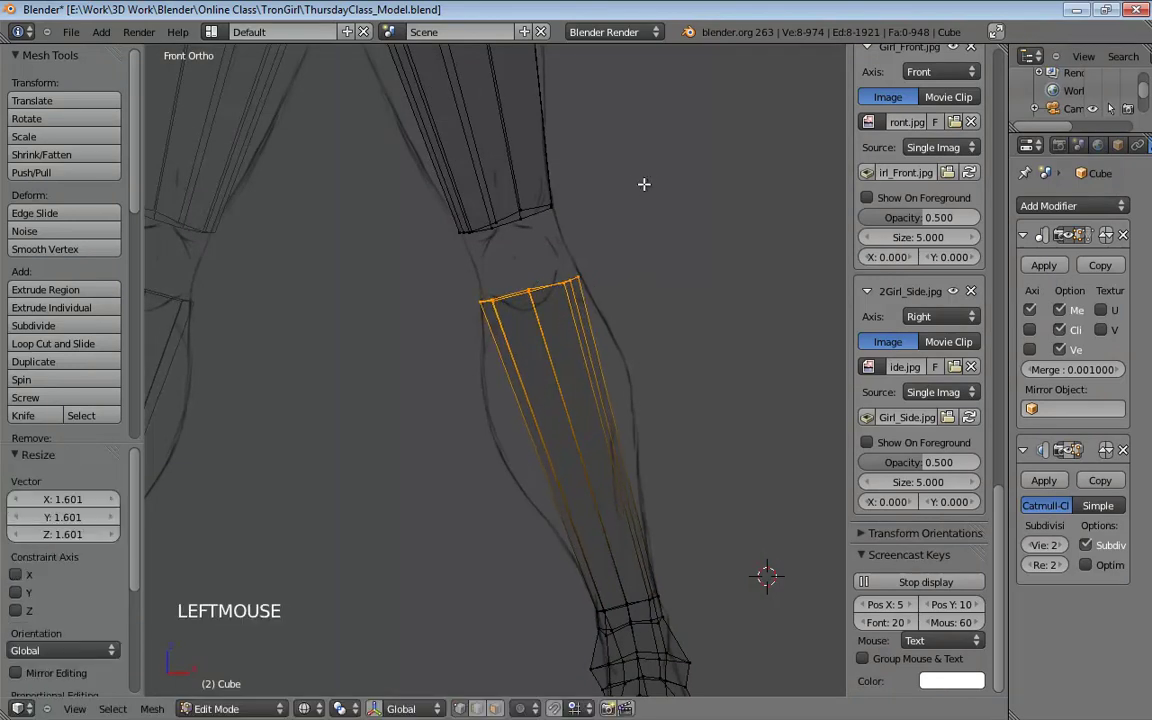
# Step: In right orthographic view, scale the shin's upper loop to about 0.686 along Y and move it about -0.093 in Y
pyautogui.press('KP_1')
pyautogui.press('KP_5')
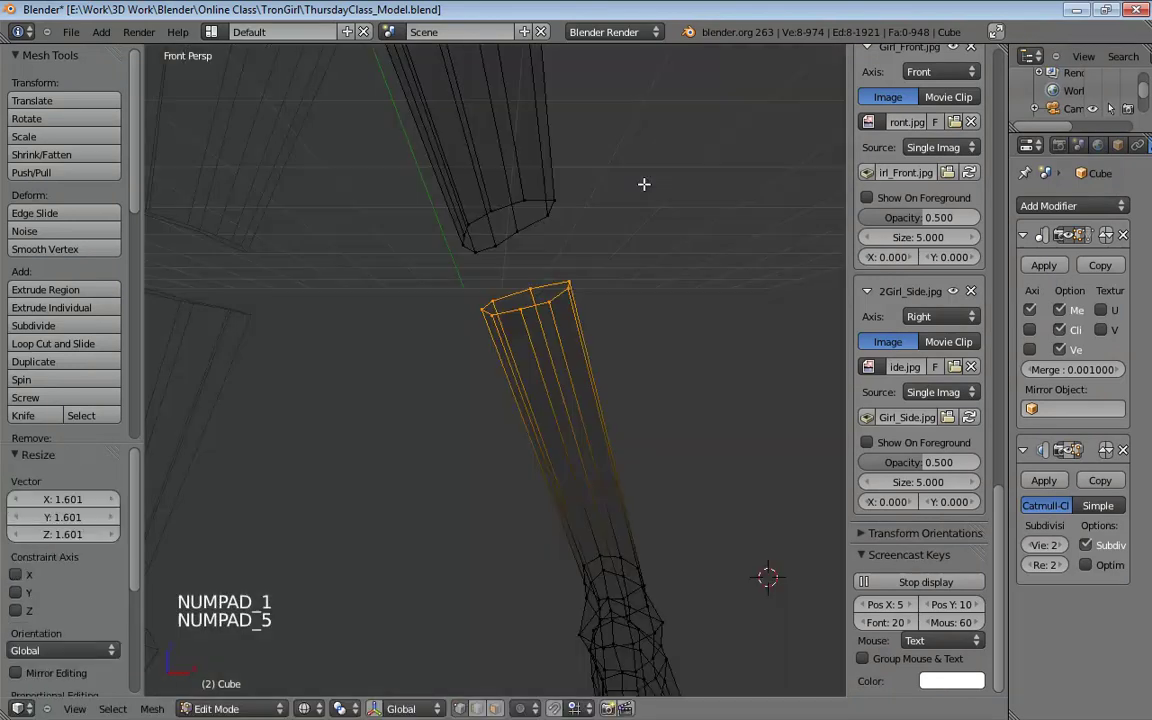
pyautogui.press('KP_3')
pyautogui.press('KP_5')
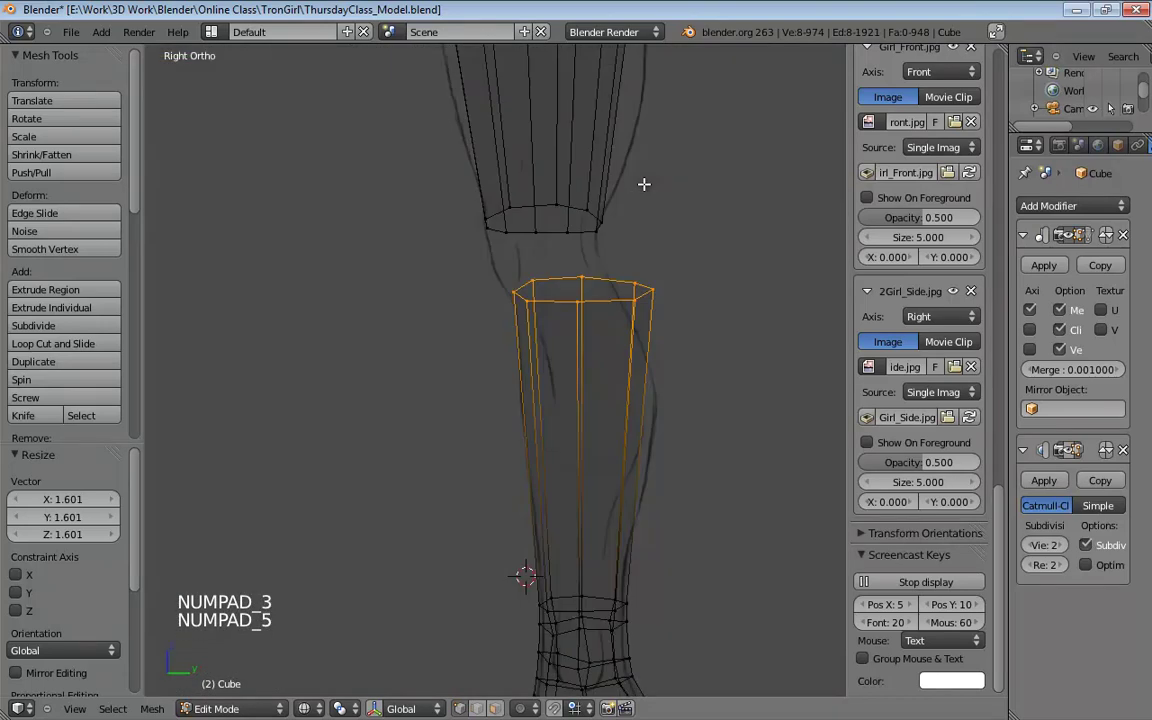
pyautogui.press('s')
pyautogui.press('y')
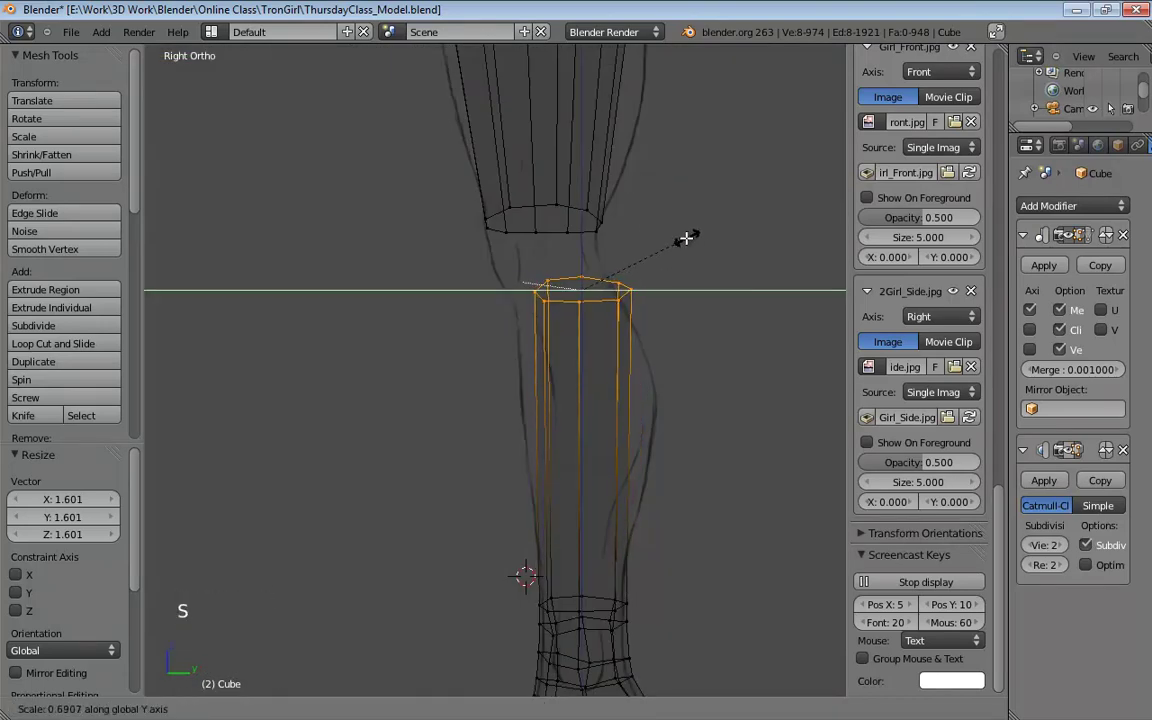
pyautogui.click(686, 238)
pyautogui.press('g')
pyautogui.press('y')
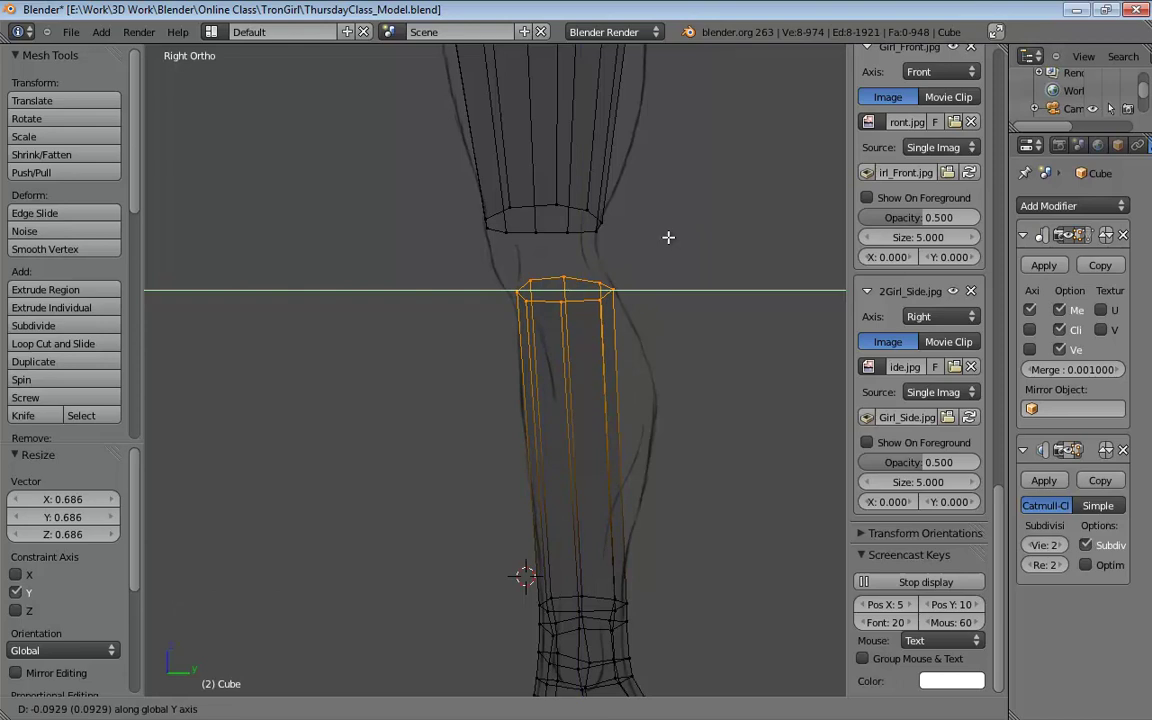
pyautogui.click(668, 237)
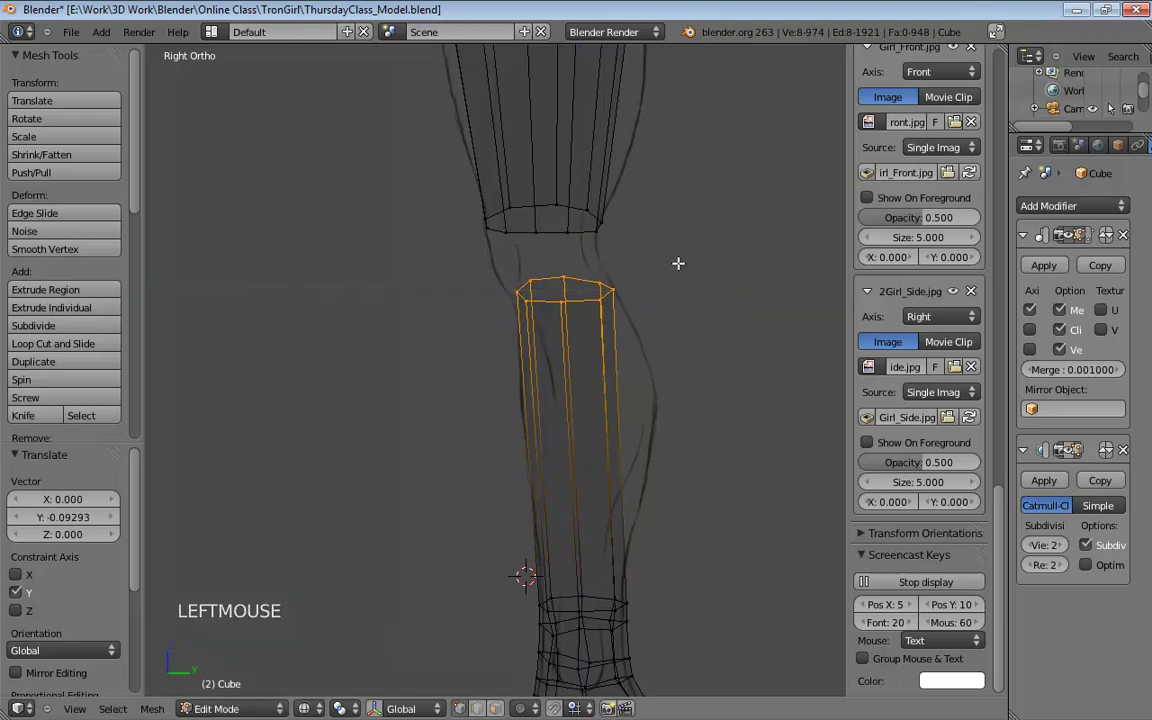
# Step: Rotate the shin's upper loop about -17.1° and move it about -0.019 in Y and 0.023 in Z to follow the knee
pyautogui.press('r')
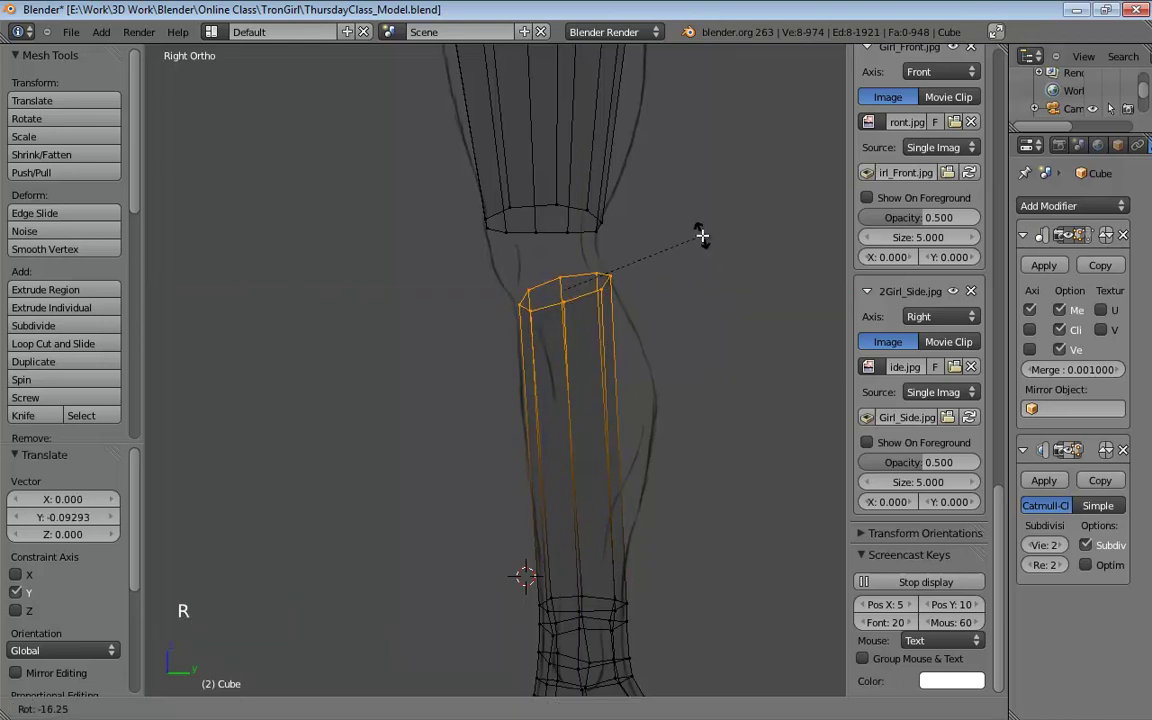
pyautogui.click(700, 236)
pyautogui.press('g')
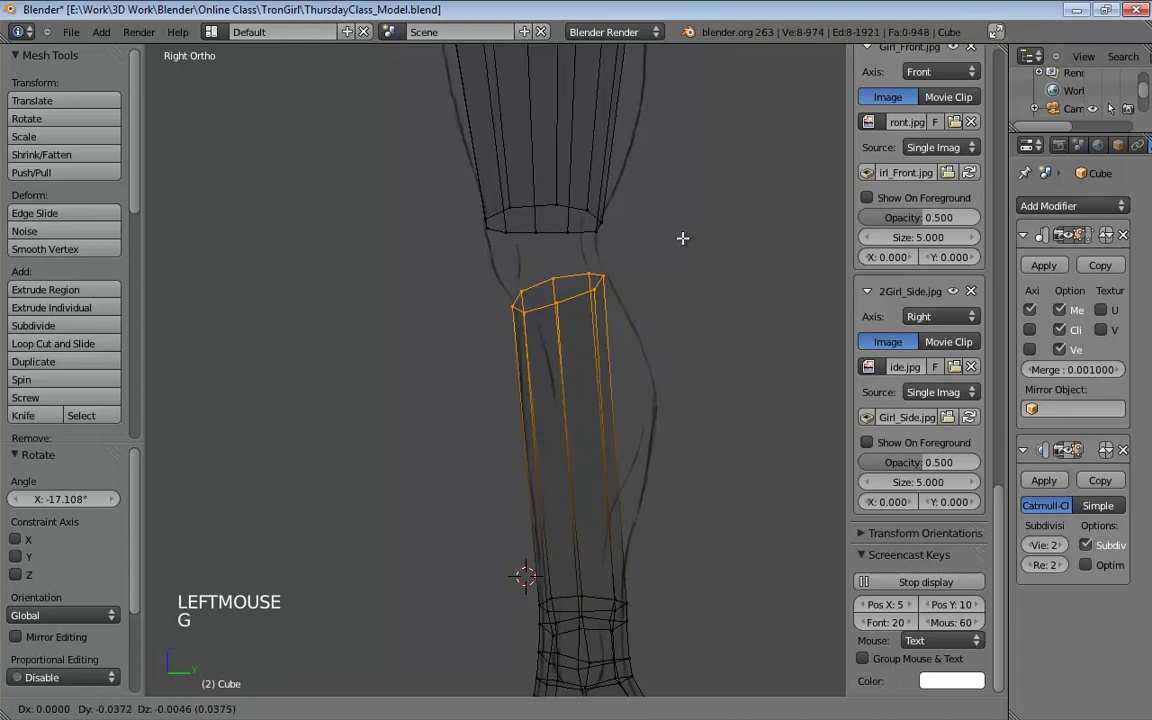
pyautogui.click(690, 238)
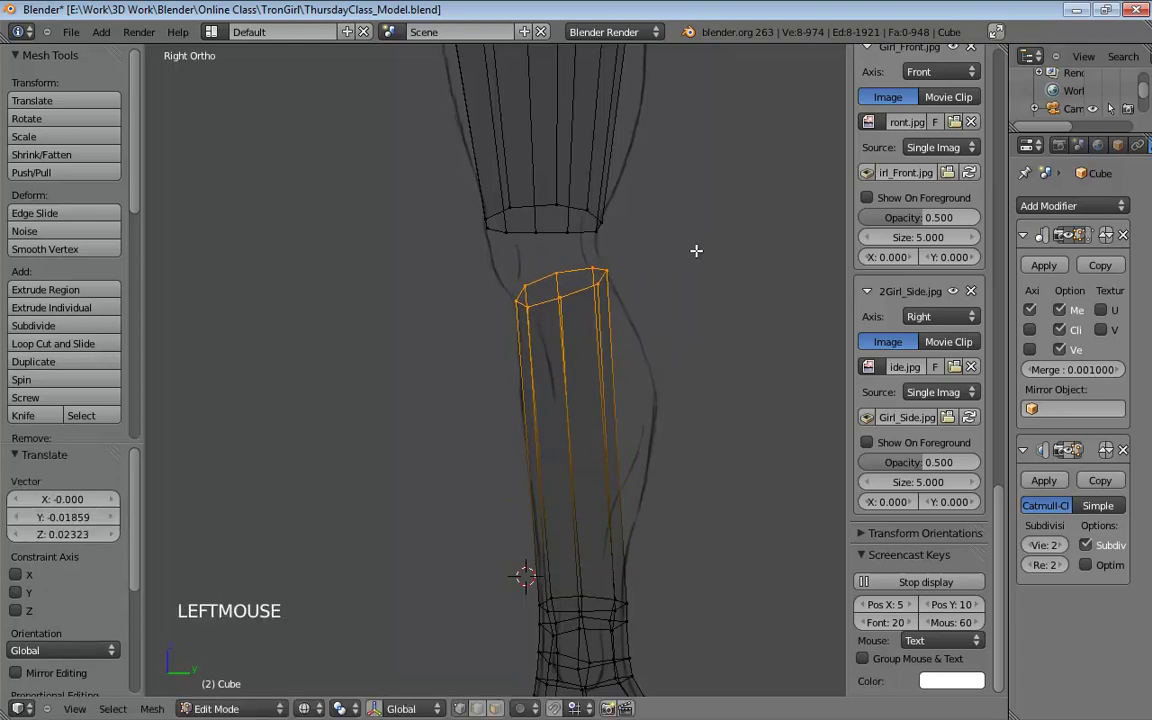
# Step: Rotate the thigh's lower edge loop about 14.6° so it slants down toward the back of the knee
pyautogui.keyDown('shift'); pyautogui.moveTo(694, 249); pyautogui.dragTo(677, 312, button='middle'); pyautogui.keyUp('shift')
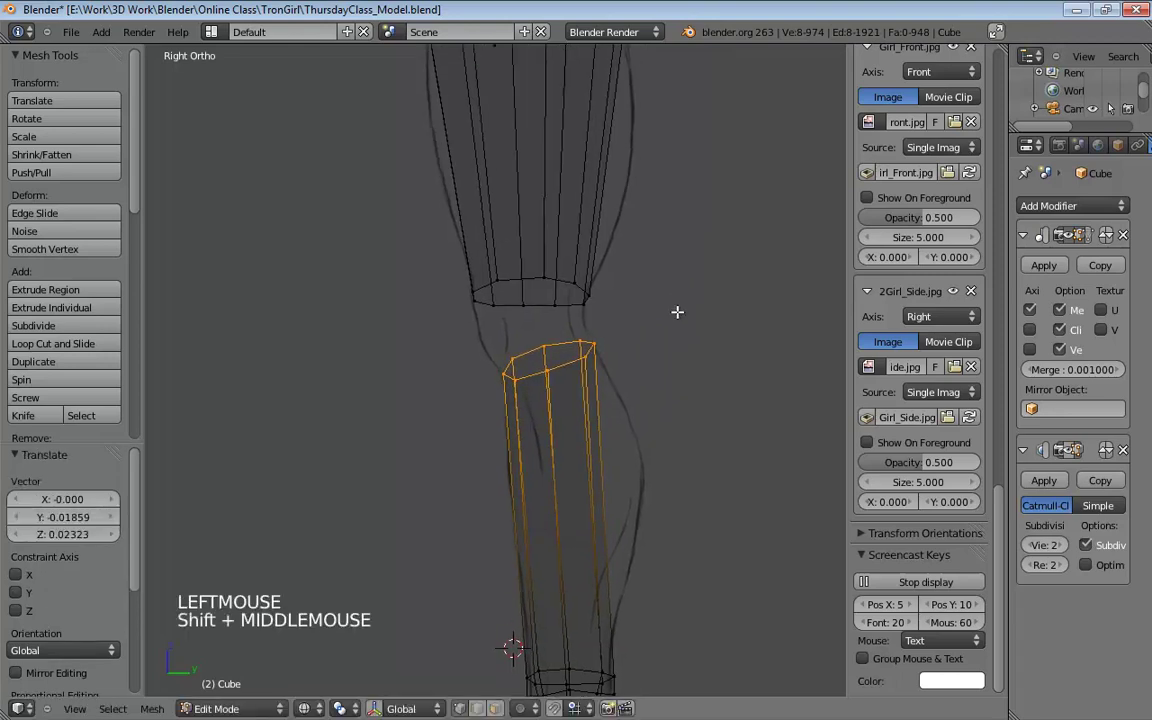
pyautogui.keyDown('alt'); pyautogui.click(523, 279); pyautogui.keyUp('alt')
pyautogui.press('r')
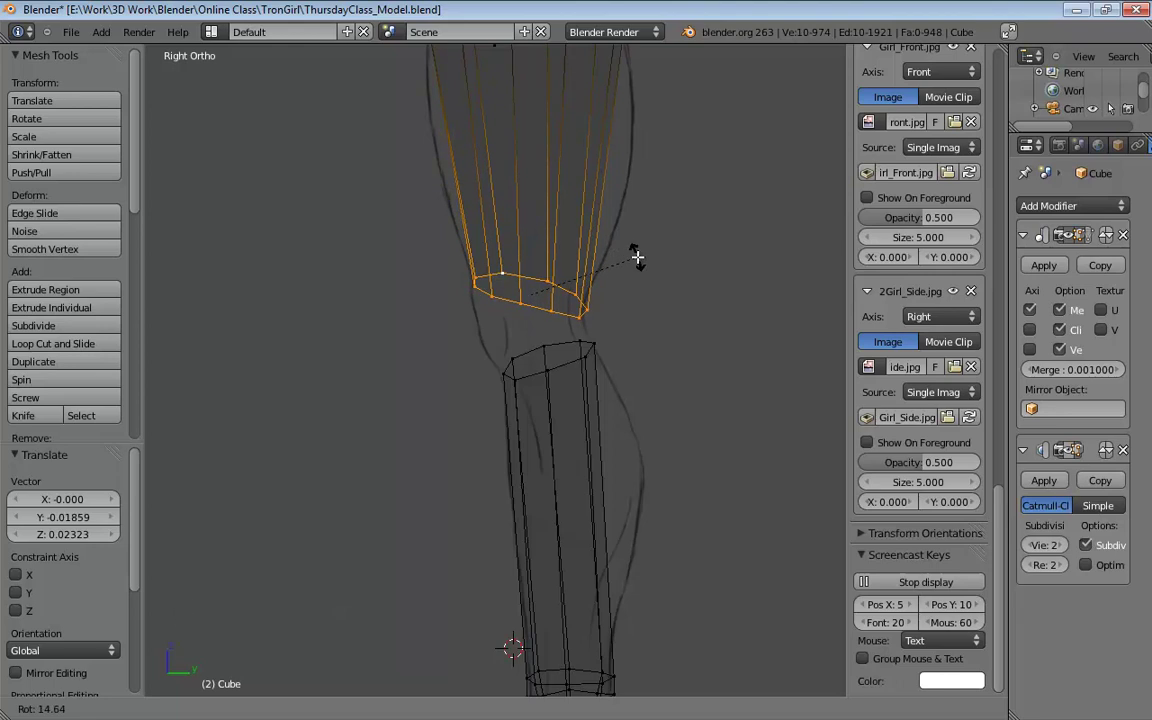
pyautogui.click(637, 258)
pyautogui.moveTo(661, 296); pyautogui.dragTo(836, 329, button='middle')
pyautogui.scroll(-2, 636, 307)
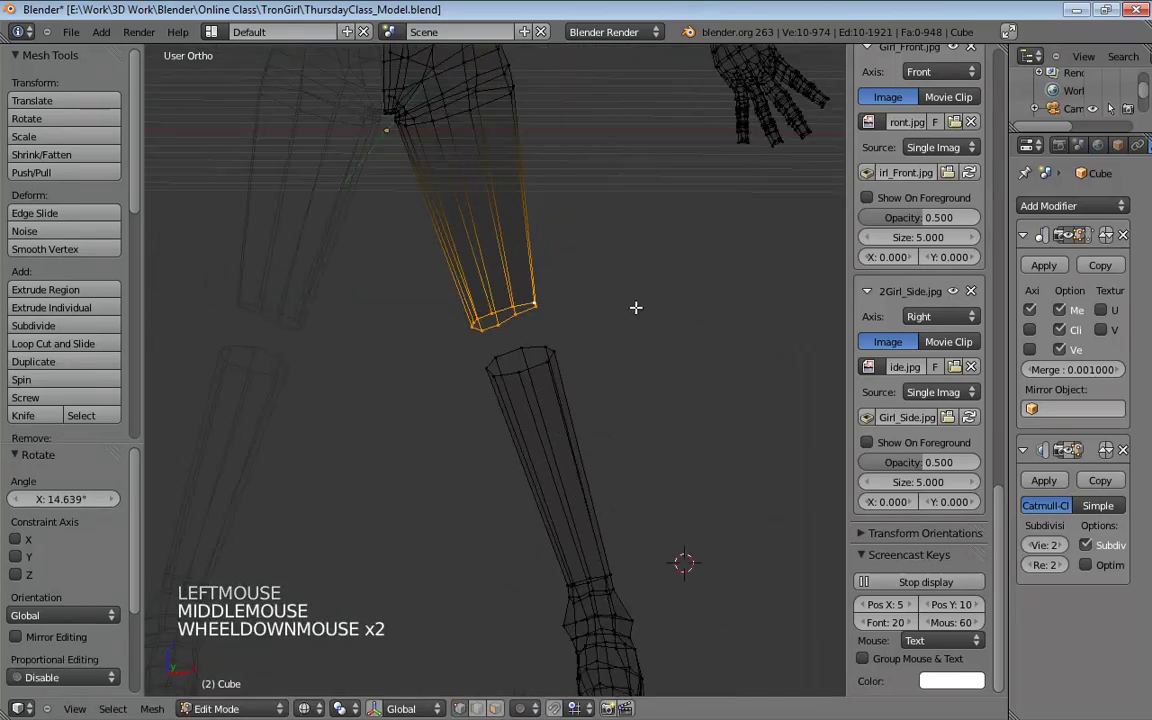
pyautogui.moveTo(636, 307)
pyautogui.mouseDown(button='middle')
pyautogui.moveTo(419, 296)
pyautogui.moveTo(337, 316)
pyautogui.moveTo(483, 285)
pyautogui.moveTo(586, 284)
pyautogui.moveTo(621, 298)
pyautogui.mouseUp(button='middle')
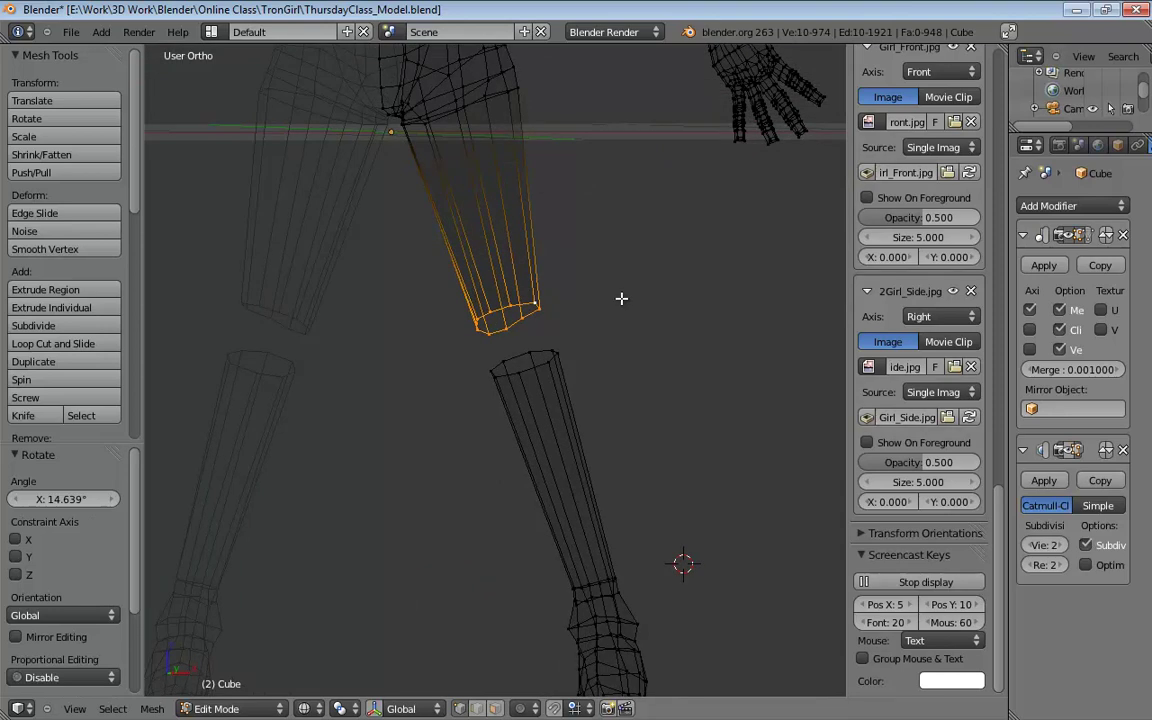
# Step: Using edge selection, move the two front edges of the thigh's lower loop about 0.061 in X and -0.039 in Z in front view
pyautogui.moveTo(614, 296); pyautogui.dragTo(507, 245, button='middle')
pyautogui.scroll(3, 566, 311)
pyautogui.scroll(1, 512, 280)
pyautogui.click(507, 245)
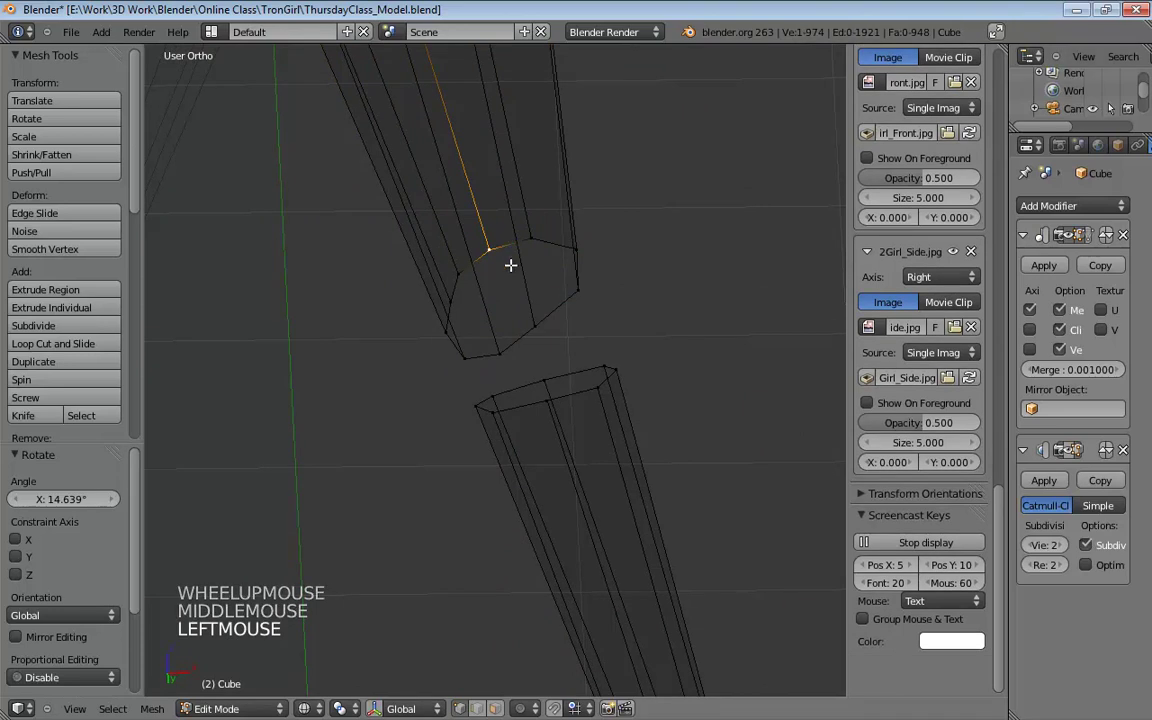
pyautogui.hotkey('ctrl', 'Tab')
pyautogui.click(486, 284)
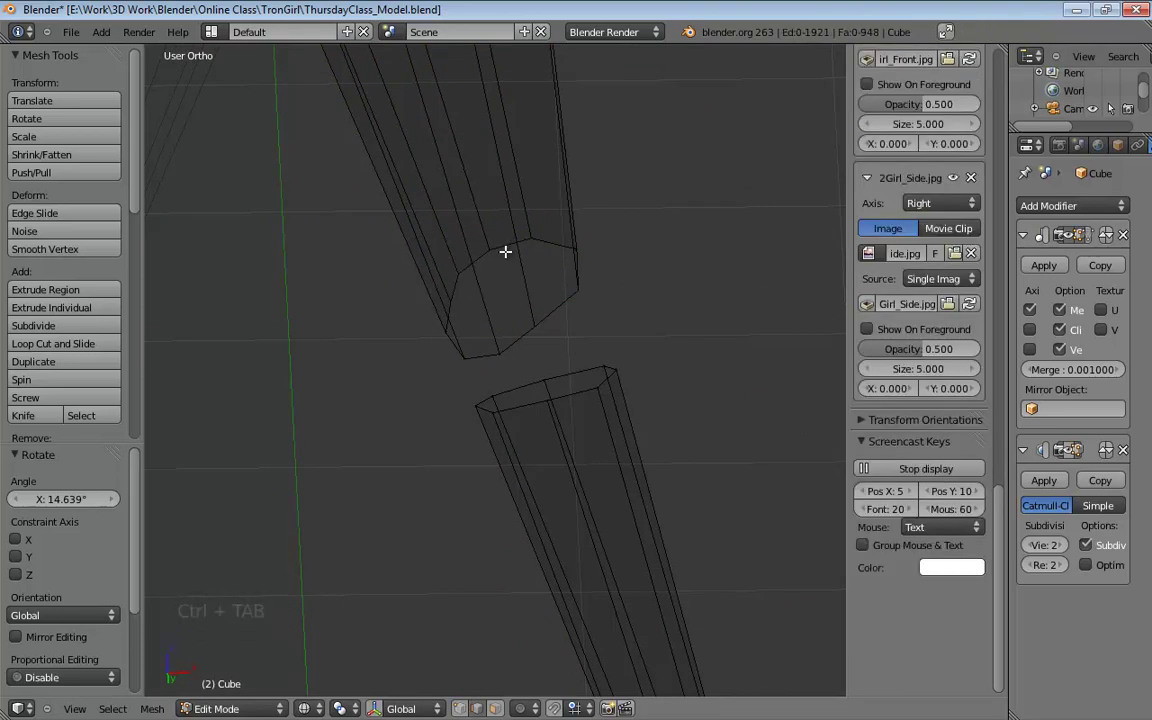
pyautogui.press('z')
pyautogui.click(458, 250)
pyautogui.keyDown('shift'); pyautogui.click(462, 252); pyautogui.keyUp('shift')
pyautogui.moveTo(462, 252)
pyautogui.mouseDown(button='middle')
pyautogui.moveTo(466, 347)
pyautogui.moveTo(517, 327)
pyautogui.mouseUp(button='middle')
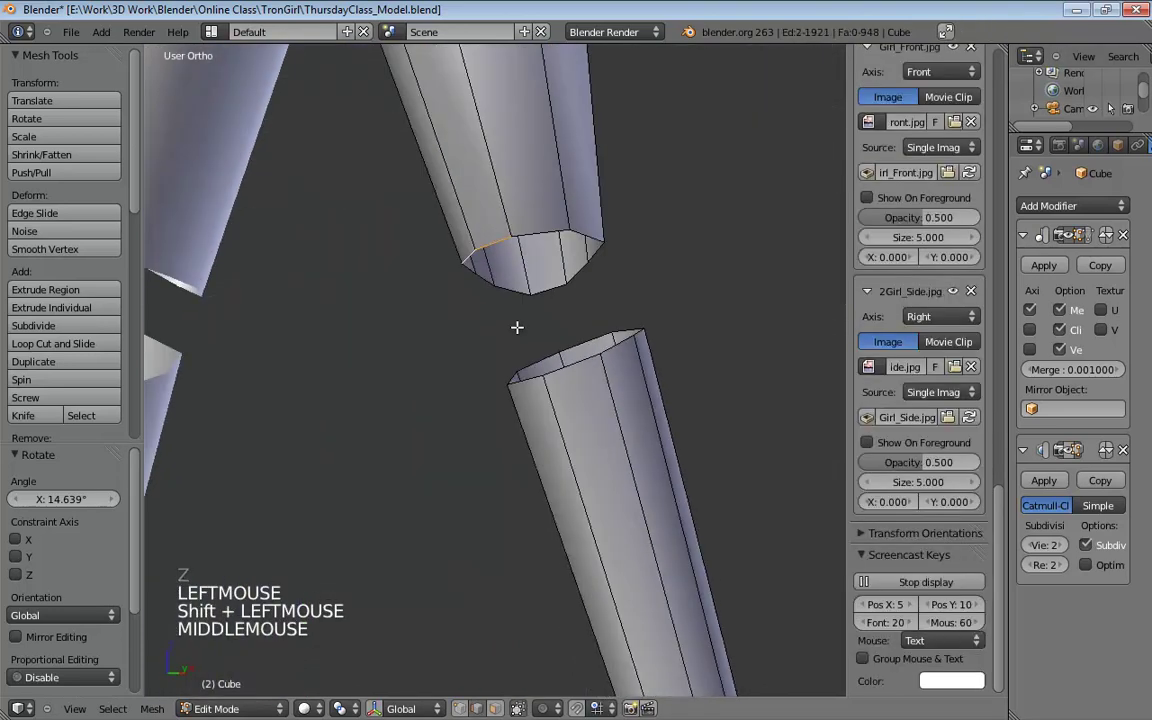
pyautogui.press('KP_1')
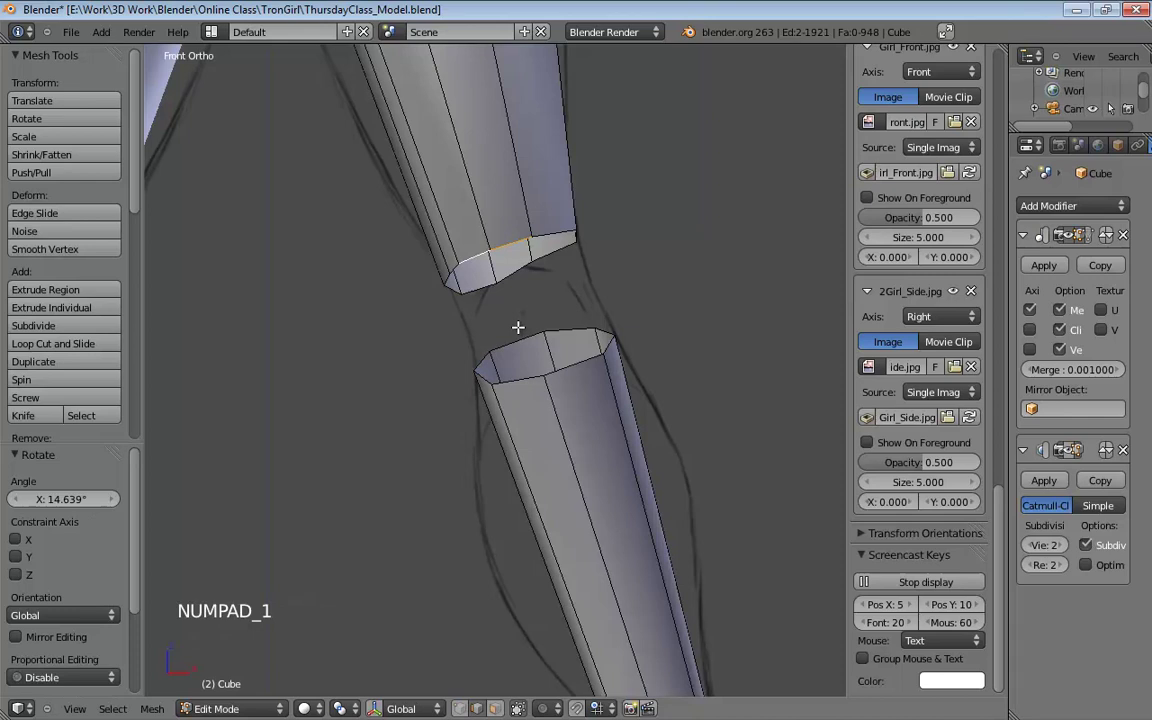
pyautogui.press('z')
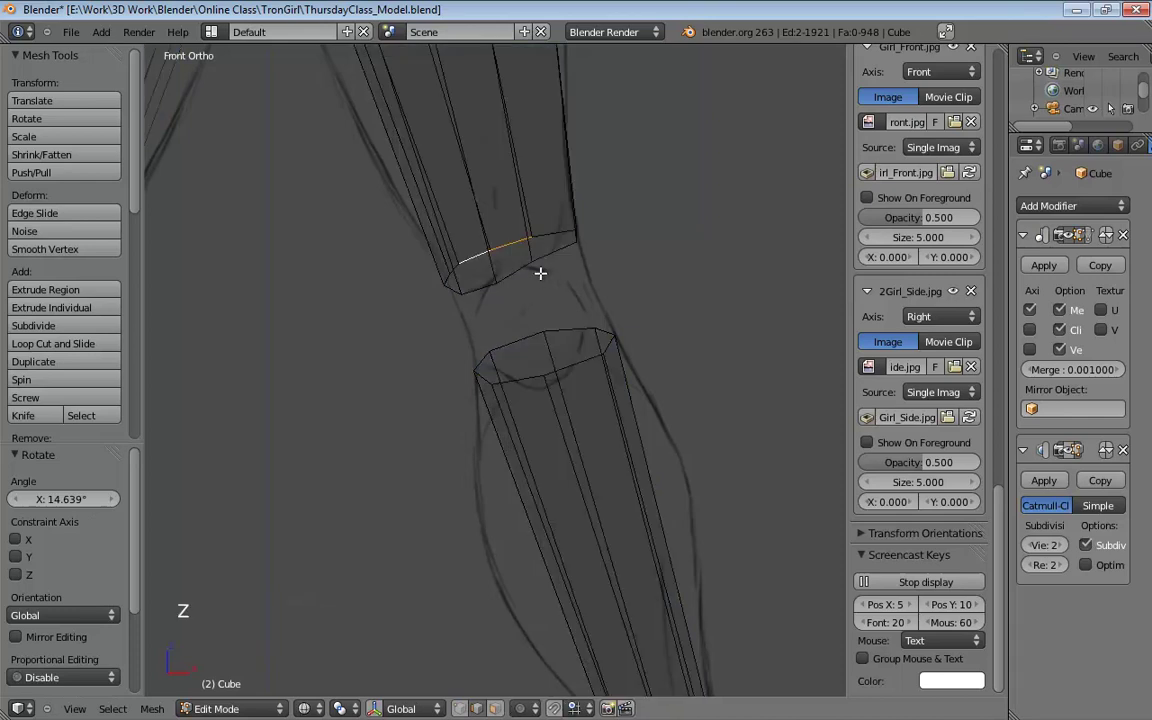
pyautogui.press('v')
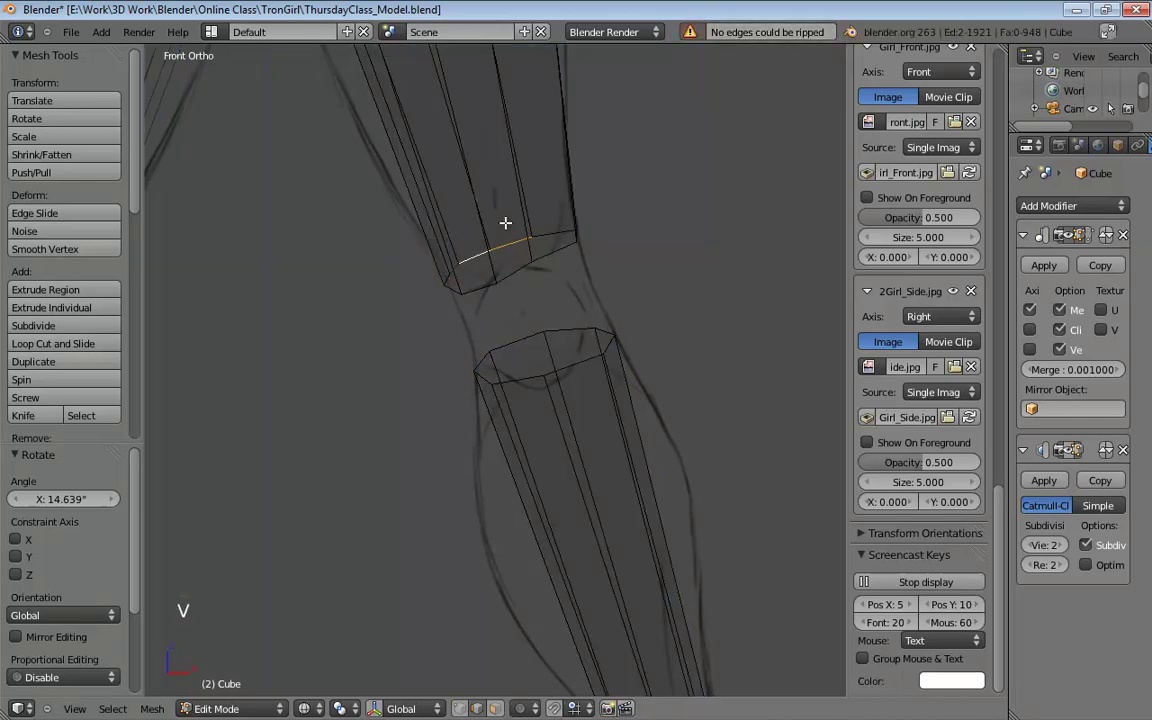
pyautogui.press('g')
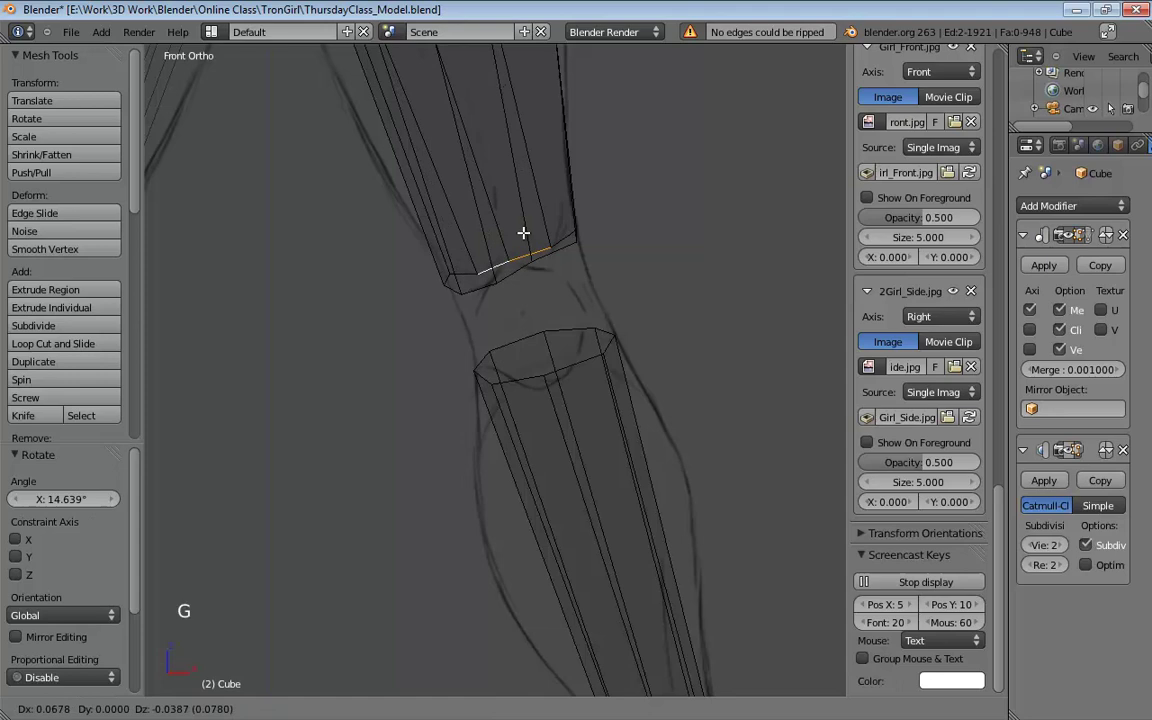
pyautogui.click(521, 234)
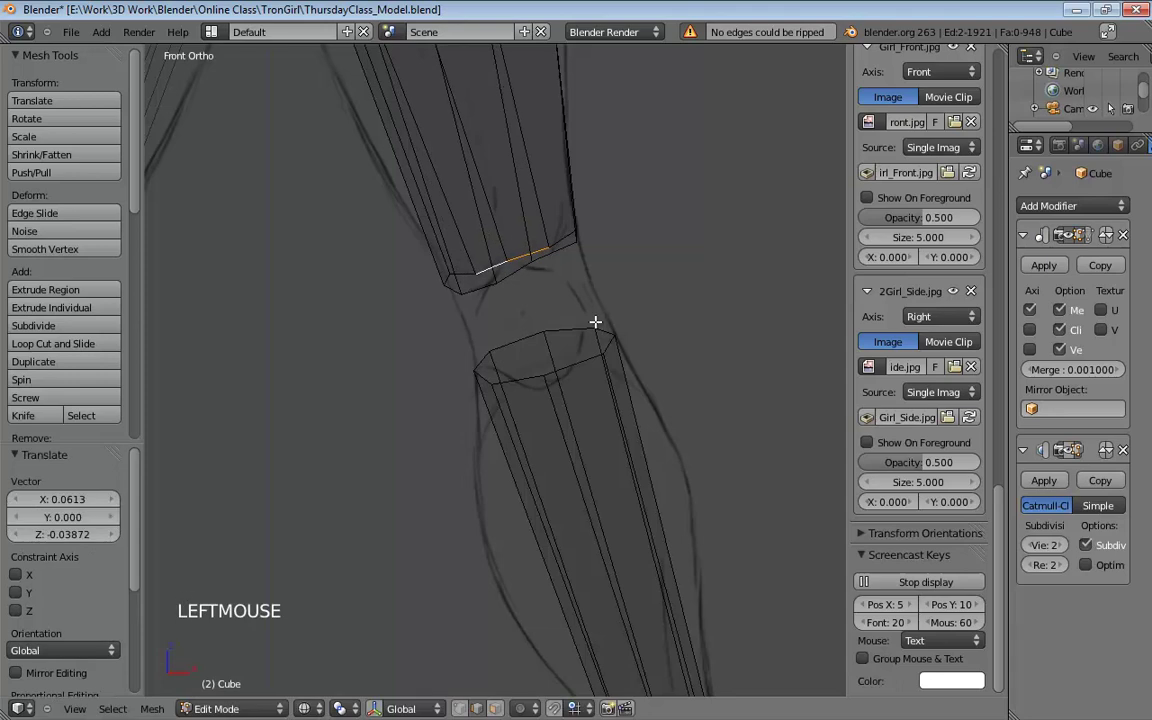
# Step: Extrude the two front edges about 0.113 in X and -0.348 in Z to form a kneecap strip
pyautogui.press('e')
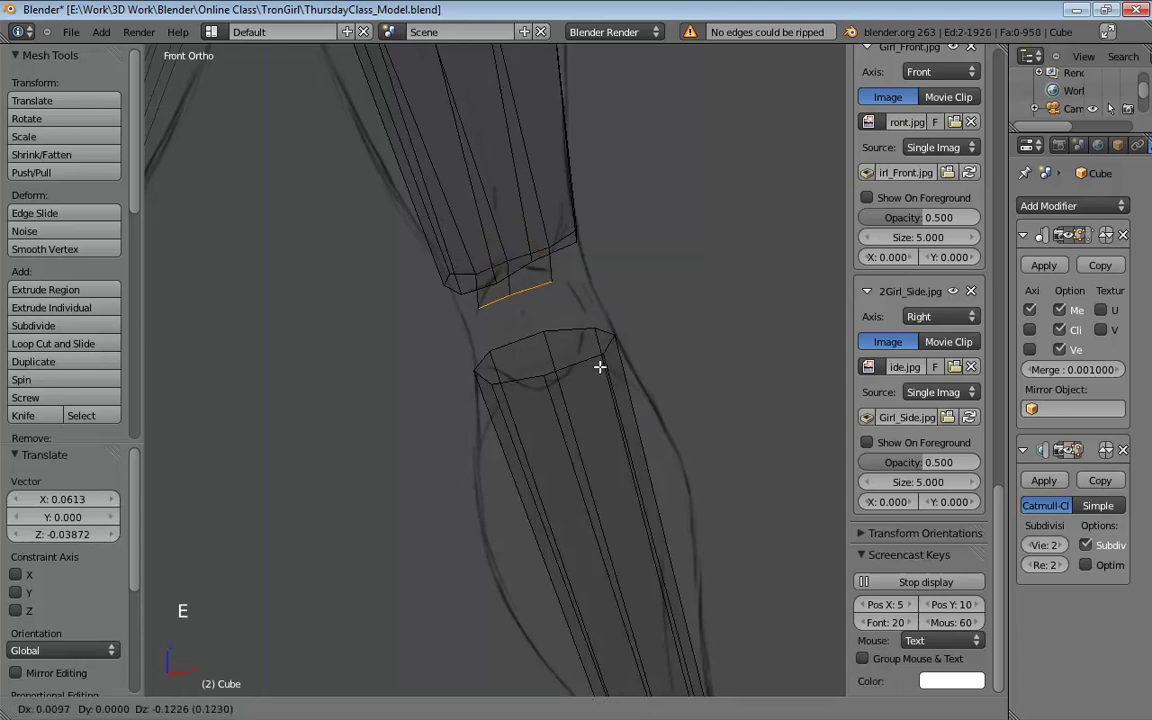
pyautogui.click(627, 419)
pyautogui.moveTo(697, 383); pyautogui.dragTo(626, 352, button='middle')
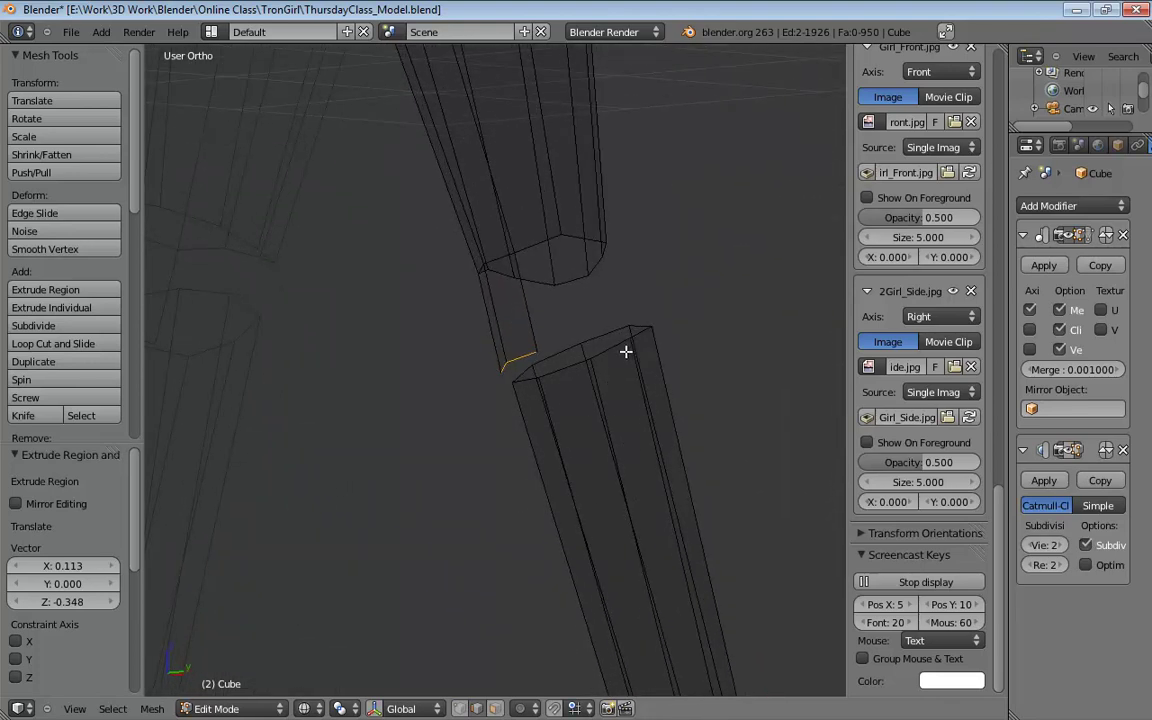
# Step: Extrude the thigh loop's remaining side and back edges, excluding the kneecap strip, about 0.042 in X, 0.051 in Y and -0.156 in Z
pyautogui.scroll(2, 596, 321)
pyautogui.keyDown('shift'); pyautogui.moveTo(607, 296); pyautogui.dragTo(463, 275, button='middle'); pyautogui.keyUp('shift')
pyautogui.keyDown('alt'); pyautogui.click(479, 241); pyautogui.keyUp('alt')
pyautogui.click(482, 237)
pyautogui.keyDown('shift'); pyautogui.click(460, 279); pyautogui.keyUp('shift')
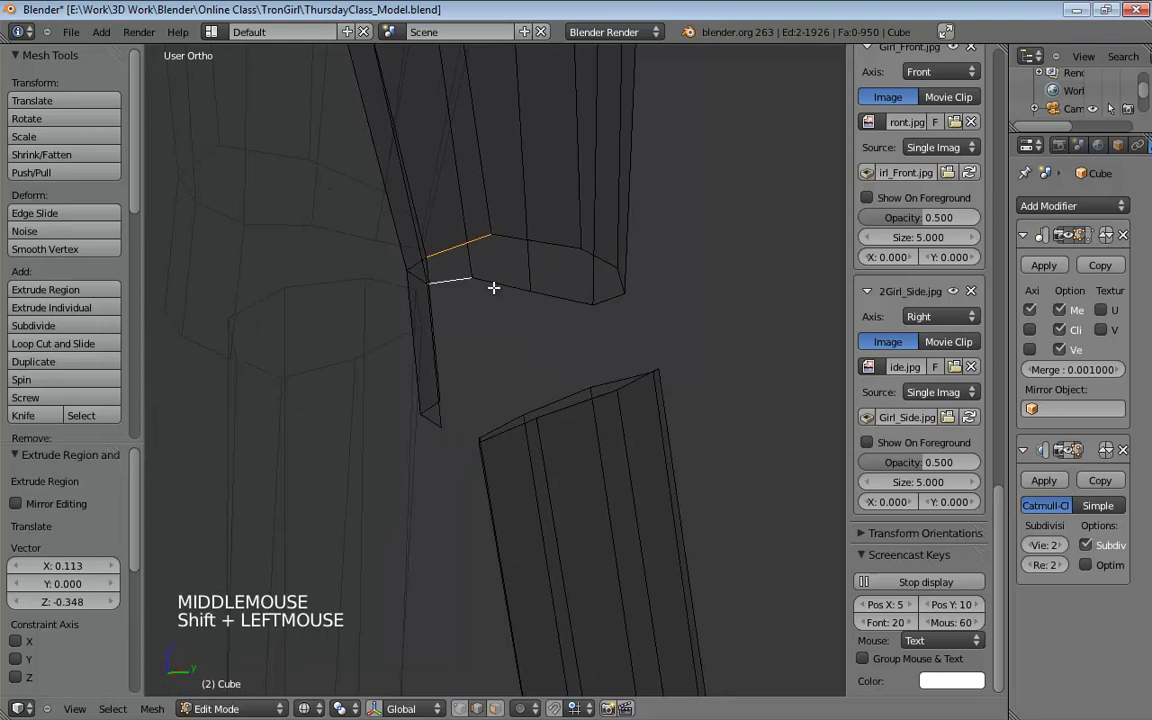
pyautogui.keyDown('alt'); pyautogui.click(514, 237); pyautogui.keyUp('alt')
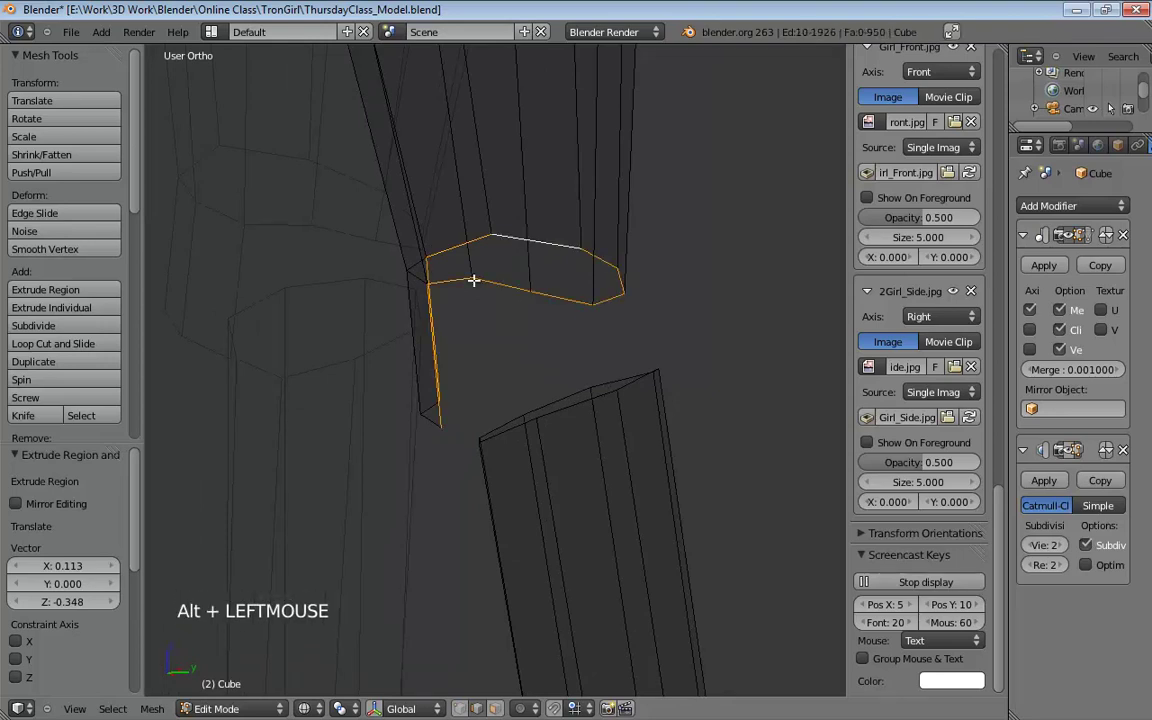
pyautogui.moveTo(445, 299); pyautogui.dragTo(422, 337, button='middle')
pyautogui.keyDown('ctrl'); pyautogui.click(458, 330); pyautogui.keyUp('ctrl')
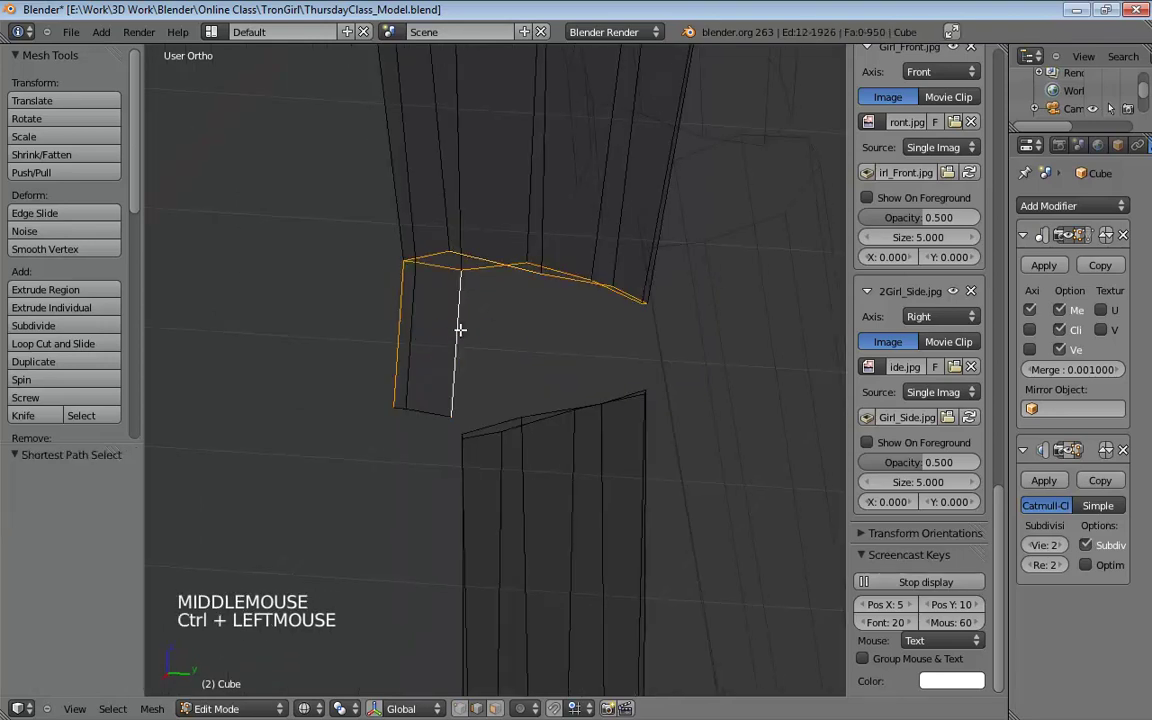
pyautogui.click(449, 319)
pyautogui.keyDown('alt'); pyautogui.click(432, 251); pyautogui.keyUp('alt')
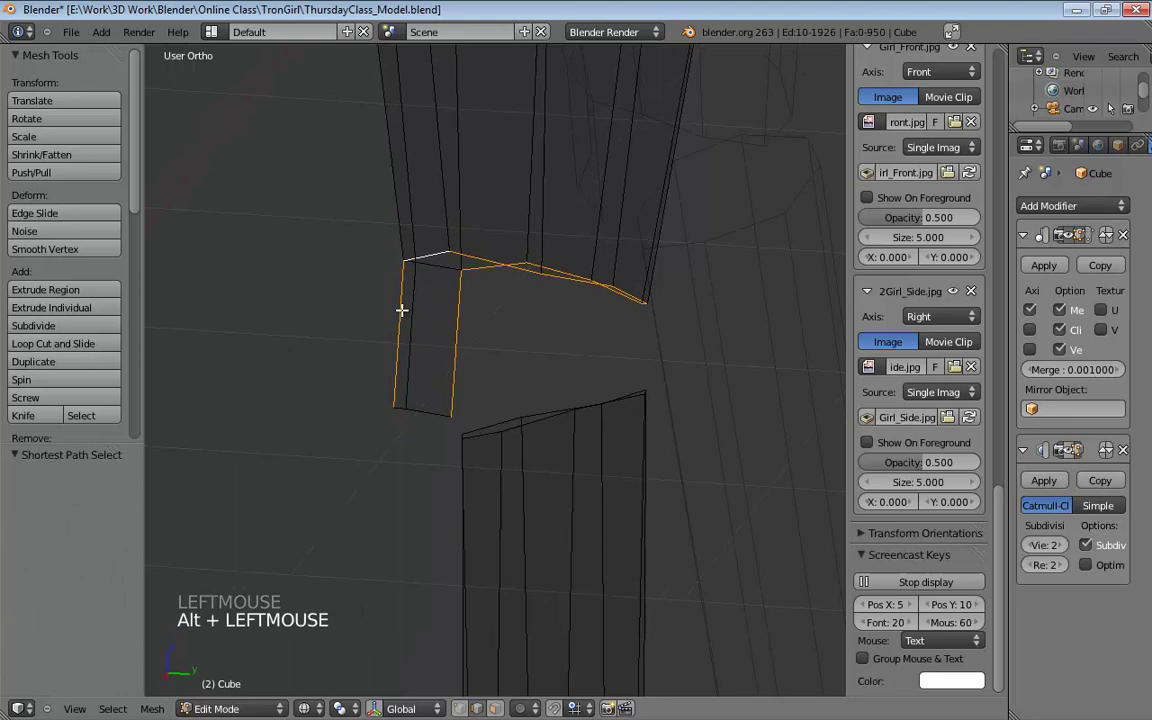
pyautogui.keyDown('shift'); pyautogui.click(456, 321); pyautogui.keyUp('shift')
pyautogui.keyDown('shift'); pyautogui.click(456, 321); pyautogui.keyUp('shift')
pyautogui.moveTo(510, 316); pyautogui.dragTo(611, 314, button='middle')
pyautogui.press('r')
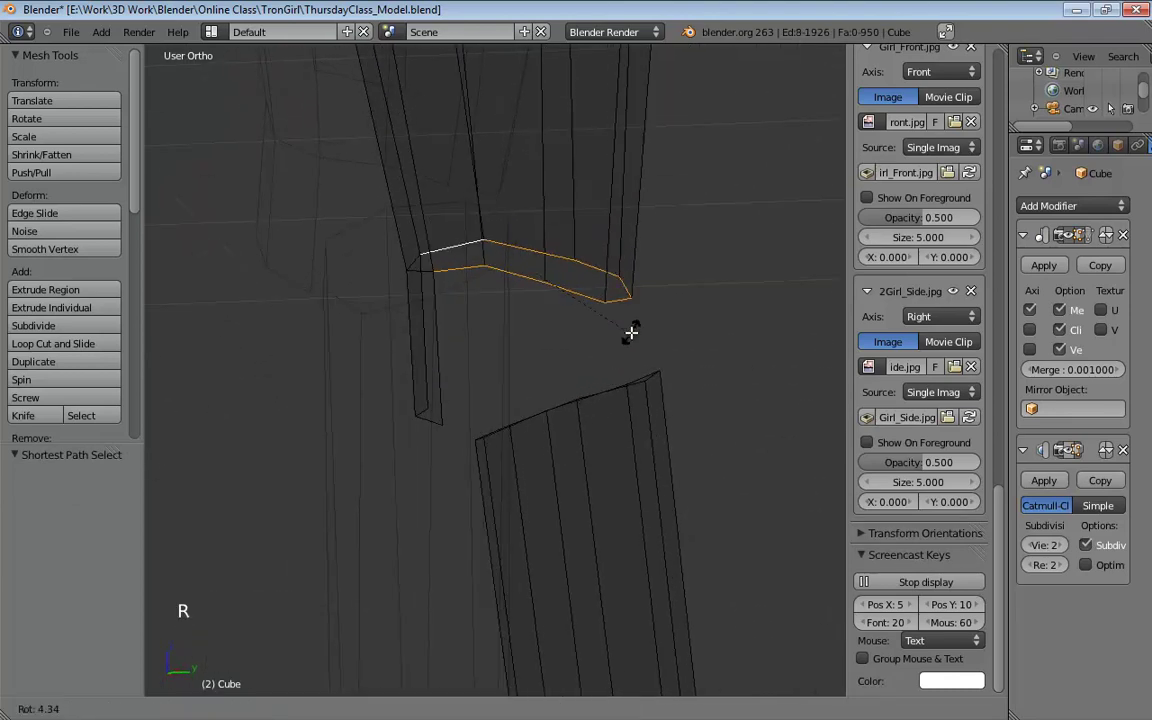
pyautogui.rightClick(691, 320)
pyautogui.press('e')
pyautogui.press('e')
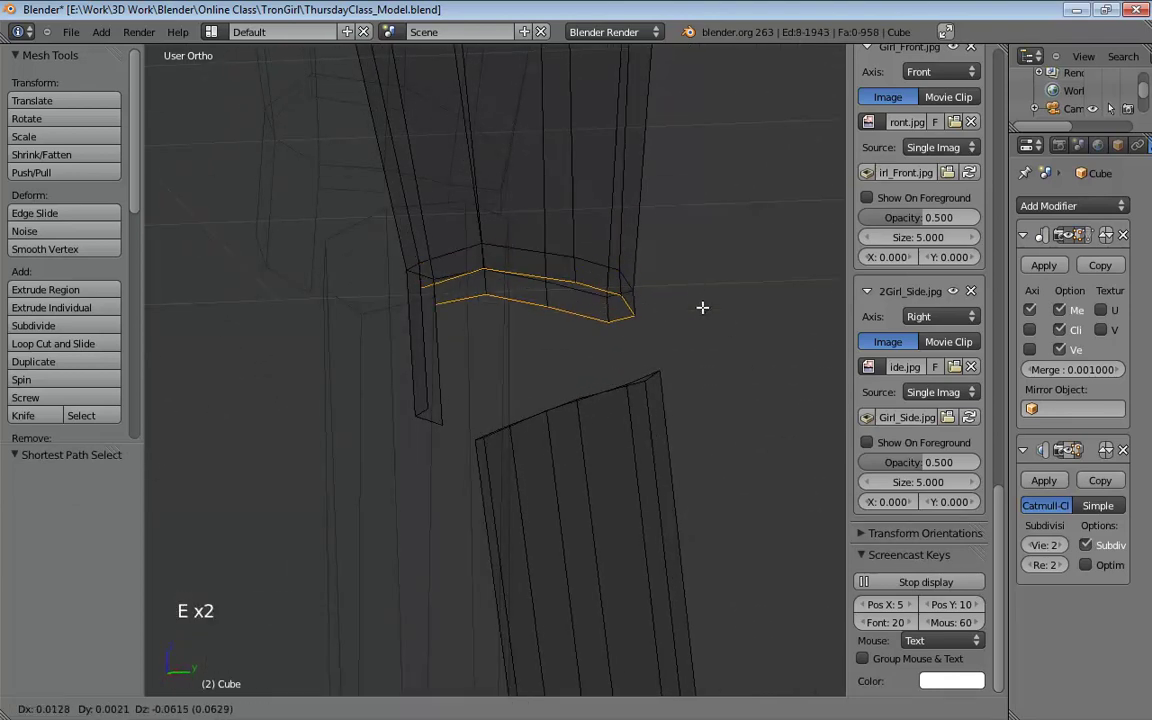
pyautogui.click(718, 338)
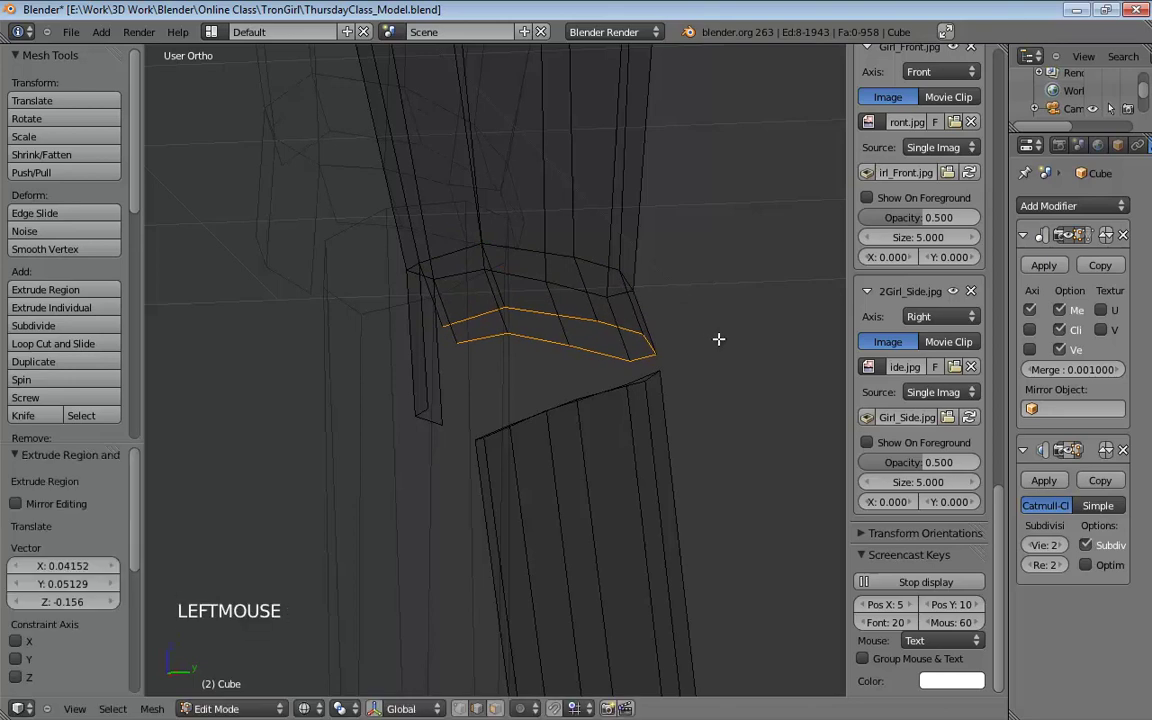
# Step: In right view, scale the extruded edges to about 0.242 in Z and 0.862 in Y, then move them about -0.036 in Y and 0.018 in Z
pyautogui.press('KP_3')
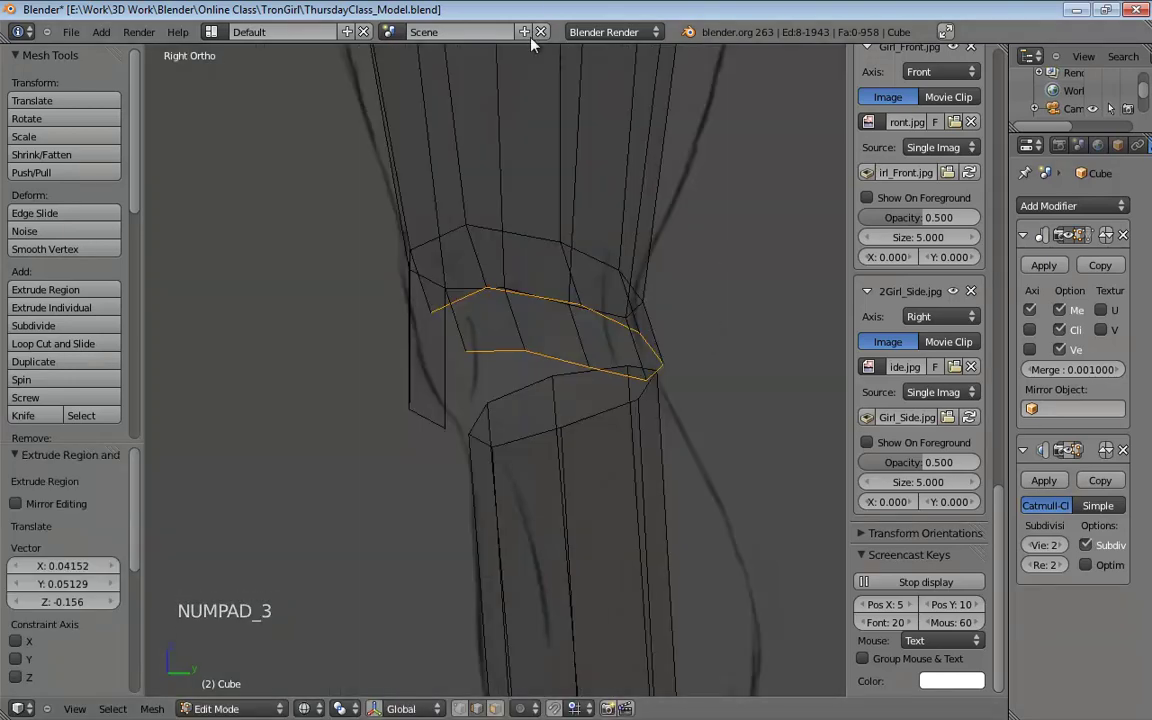
pyautogui.press('s')
pyautogui.press('z')
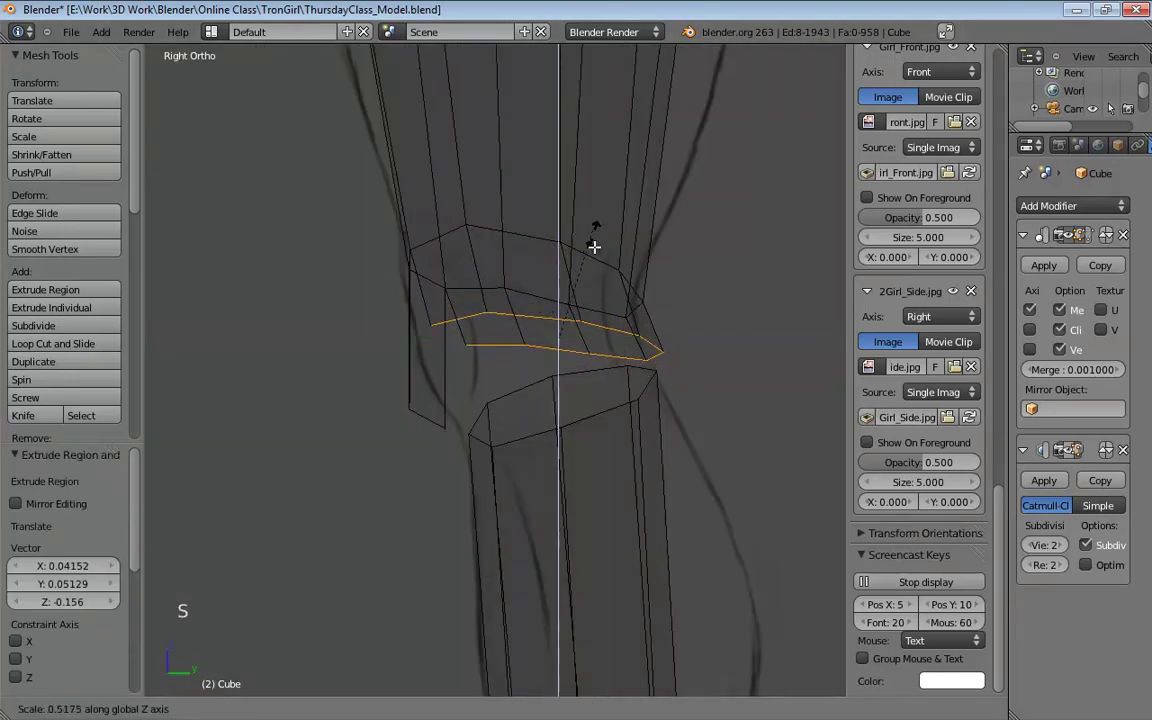
pyautogui.click(603, 311)
pyautogui.press('s')
pyautogui.press('y')
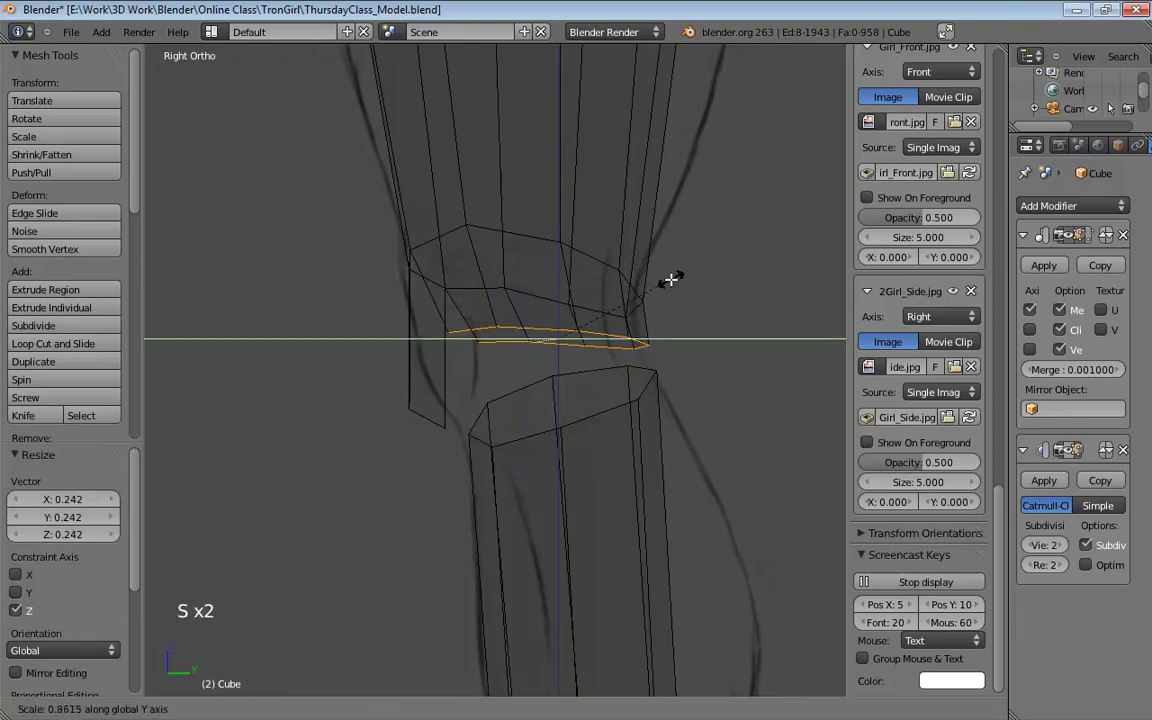
pyautogui.click(668, 279)
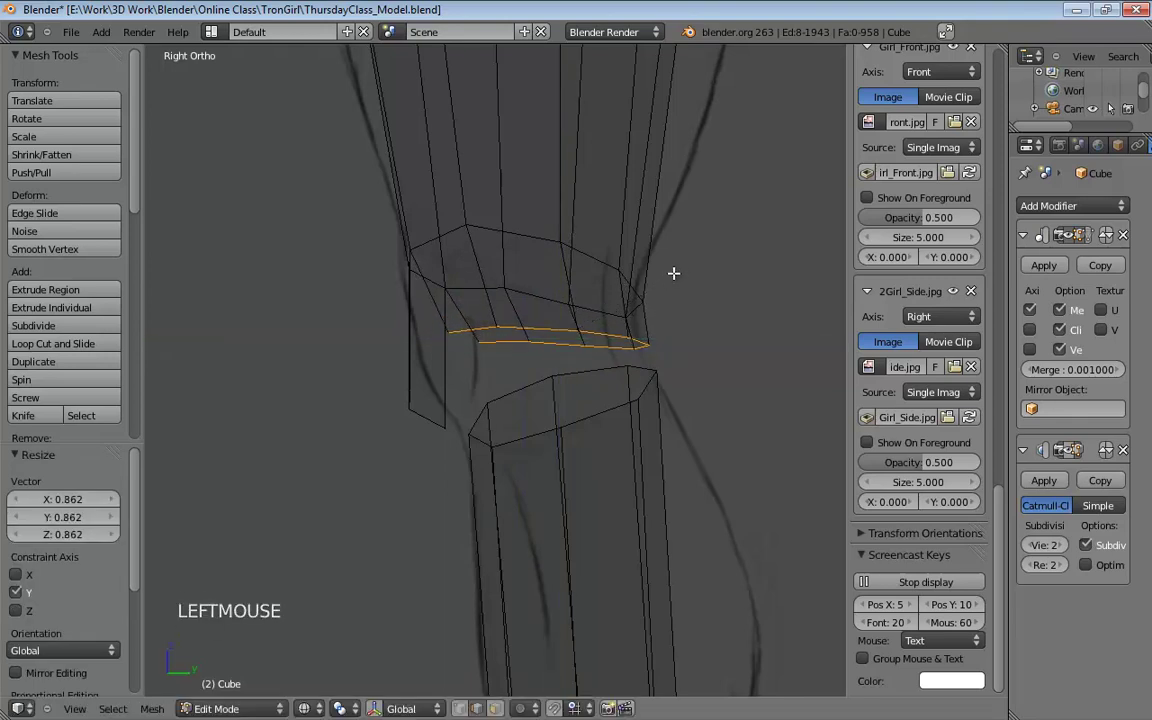
pyautogui.press('g')
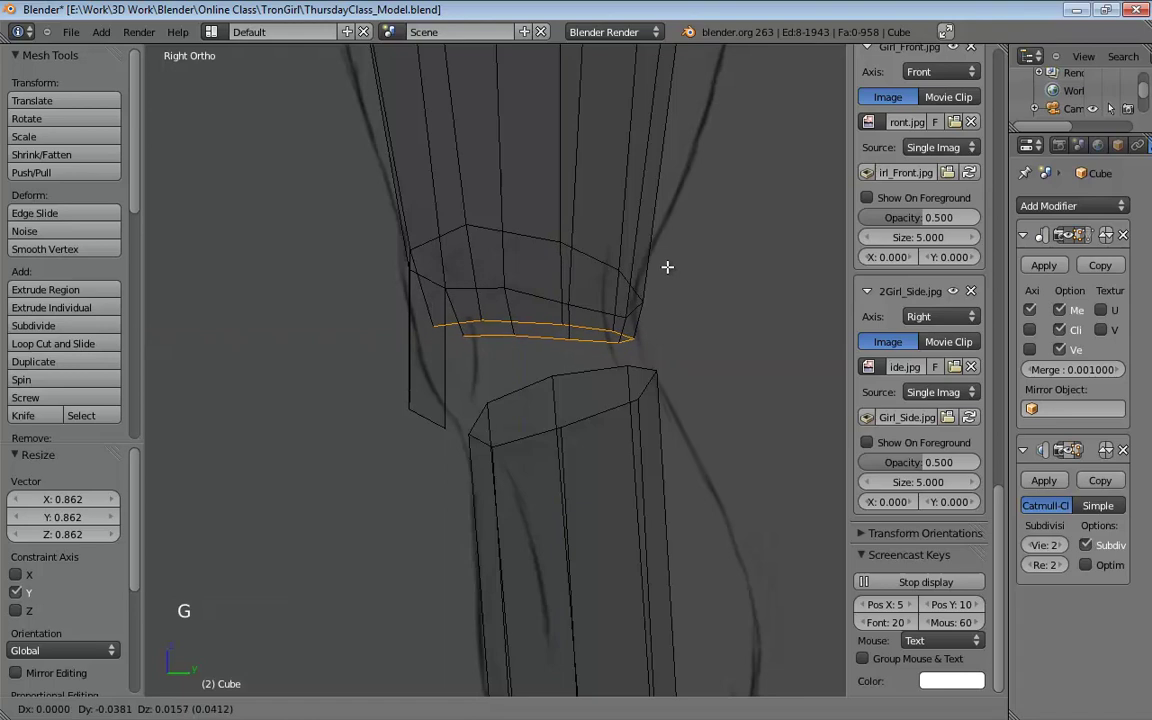
pyautogui.click(660, 285)
# Step: Using vertex selection, raise individual vertices along the back of the thigh's lower loop to even out the new knee band
pyautogui.hotkey('ctrl', 'Tab')
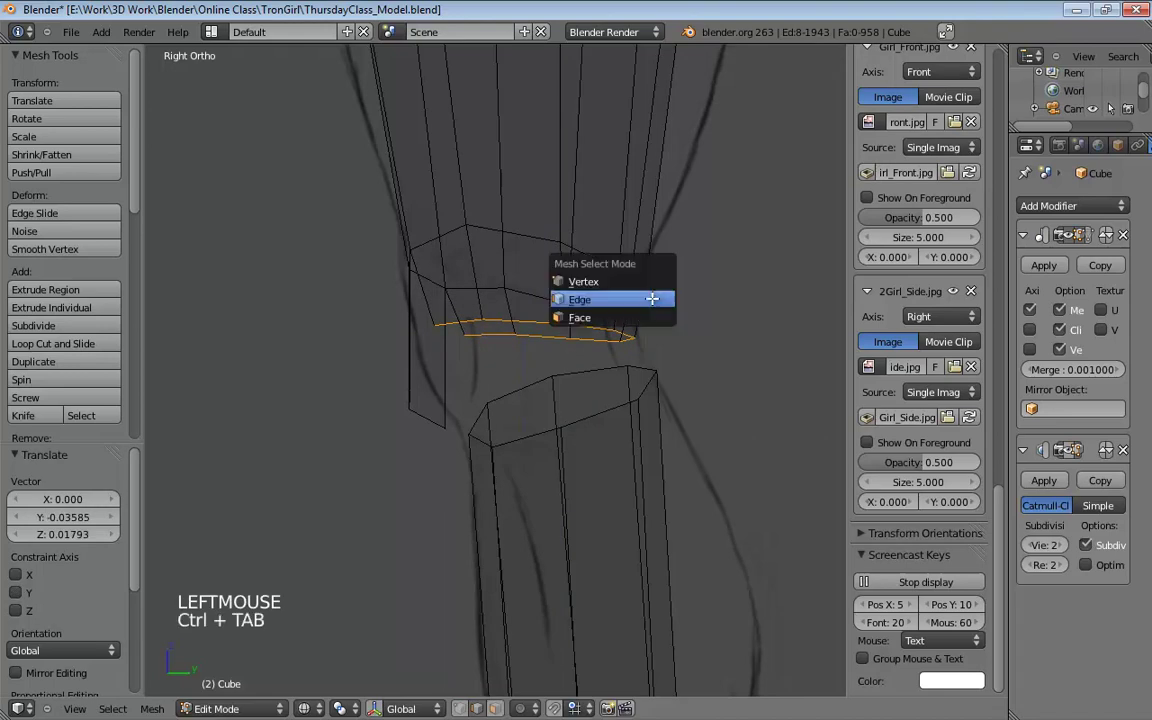
pyautogui.click(640, 281)
pyautogui.click(610, 256)
pyautogui.moveTo(622, 314); pyautogui.dragTo(603, 288)
pyautogui.moveTo(641, 299); pyautogui.dragTo(568, 291)
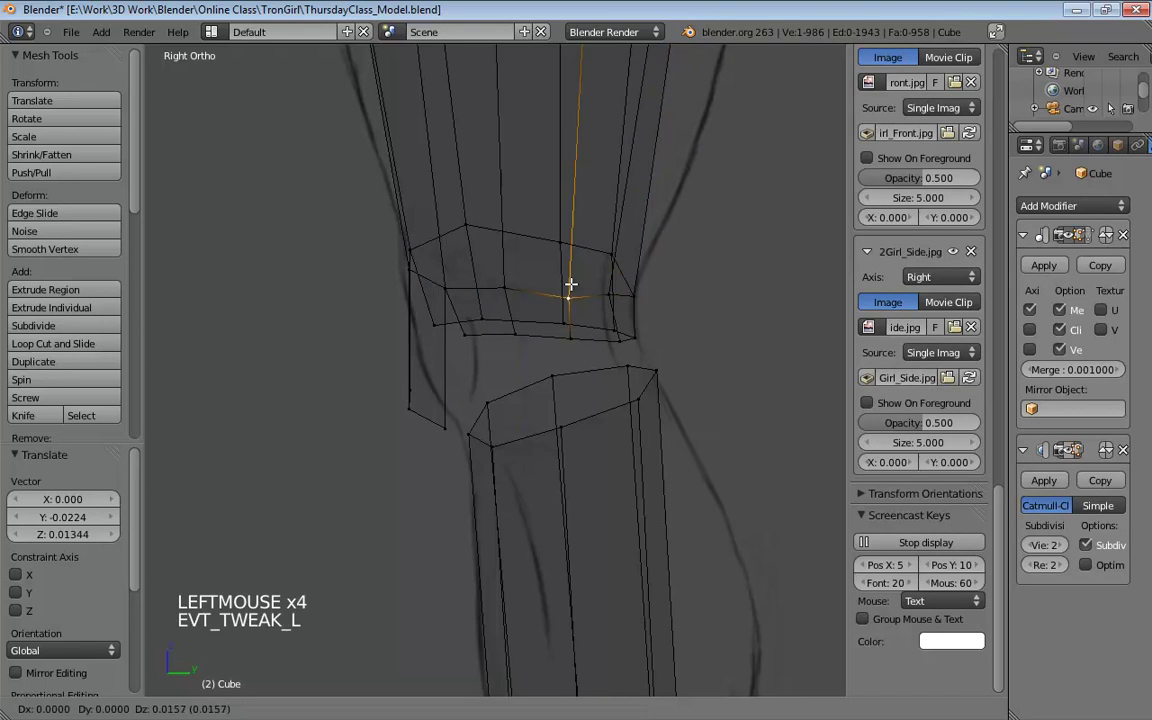
# Step: Add one centred horizontal loop cut across the kneecap strip
pyautogui.moveTo(620, 291)
pyautogui.mouseDown(button='middle')
pyautogui.moveTo(650, 275)
pyautogui.moveTo(799, 286)
pyautogui.moveTo(812, 273)
pyautogui.moveTo(442, 358)
pyautogui.mouseUp(button='middle')
pyautogui.scroll(1, 446, 345)
pyautogui.press('z')
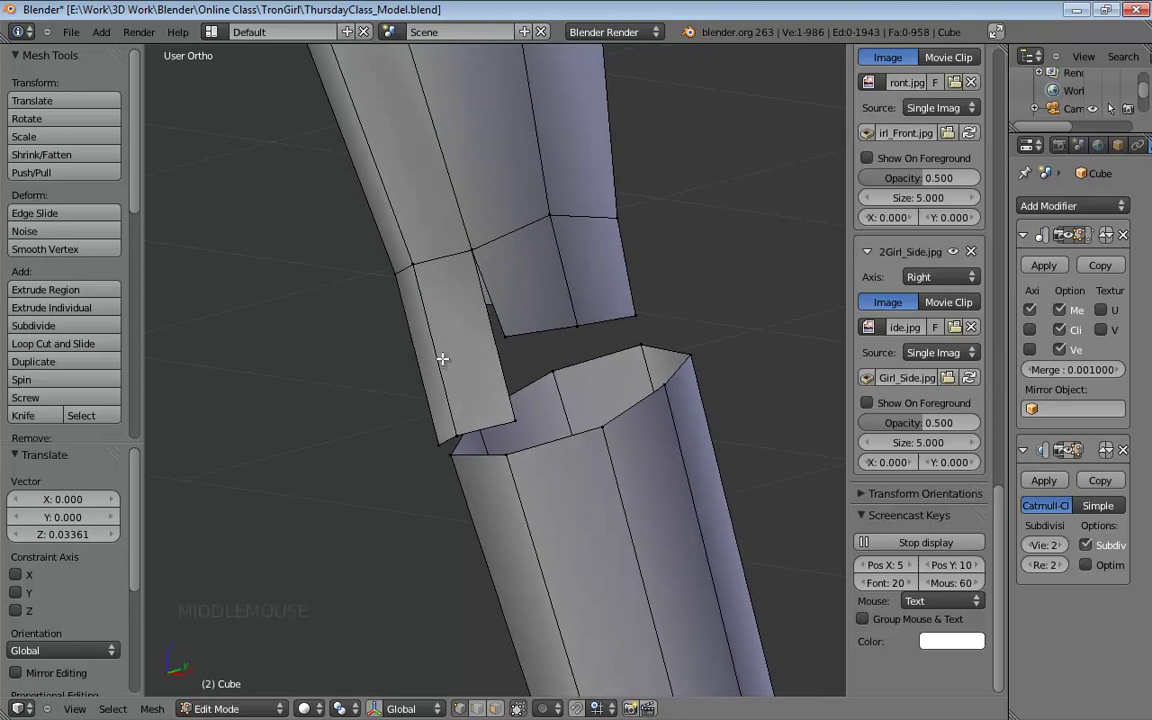
pyautogui.hotkey('ctrl', 'r')
pyautogui.click(443, 357)
pyautogui.rightClick(507, 357)
pyautogui.moveTo(509, 357)
pyautogui.mouseDown(button='middle')
pyautogui.moveTo(492, 331)
pyautogui.moveTo(509, 361)
pyautogui.mouseUp(button='middle')
# Step: Merge the knee band's end vertices with the kneecap strip's cut vertices on both sides, using At Last
pyautogui.click(480, 329)
pyautogui.keyDown('shift'); pyautogui.click(470, 327); pyautogui.keyUp('shift')
pyautogui.hotkey('alt', 'm')
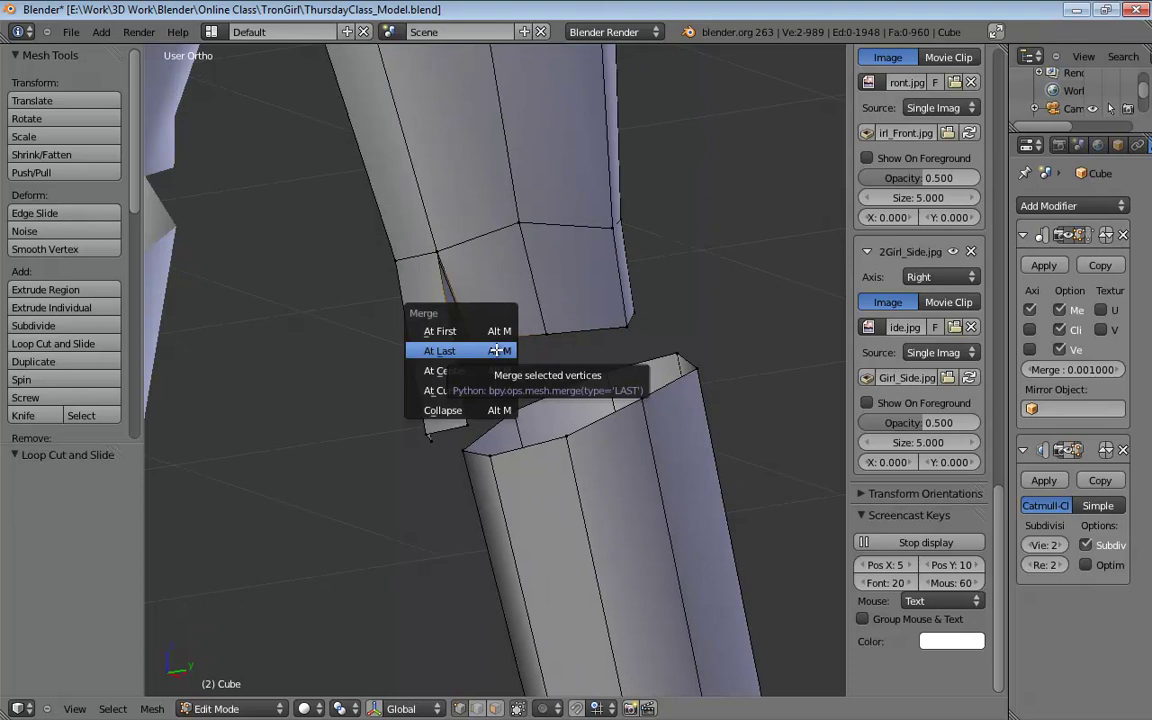
pyautogui.click(463, 351)
pyautogui.moveTo(463, 347); pyautogui.dragTo(504, 296, button='middle')
pyautogui.click(533, 332)
pyautogui.keyDown('shift'); pyautogui.click(533, 332); pyautogui.keyUp('shift')
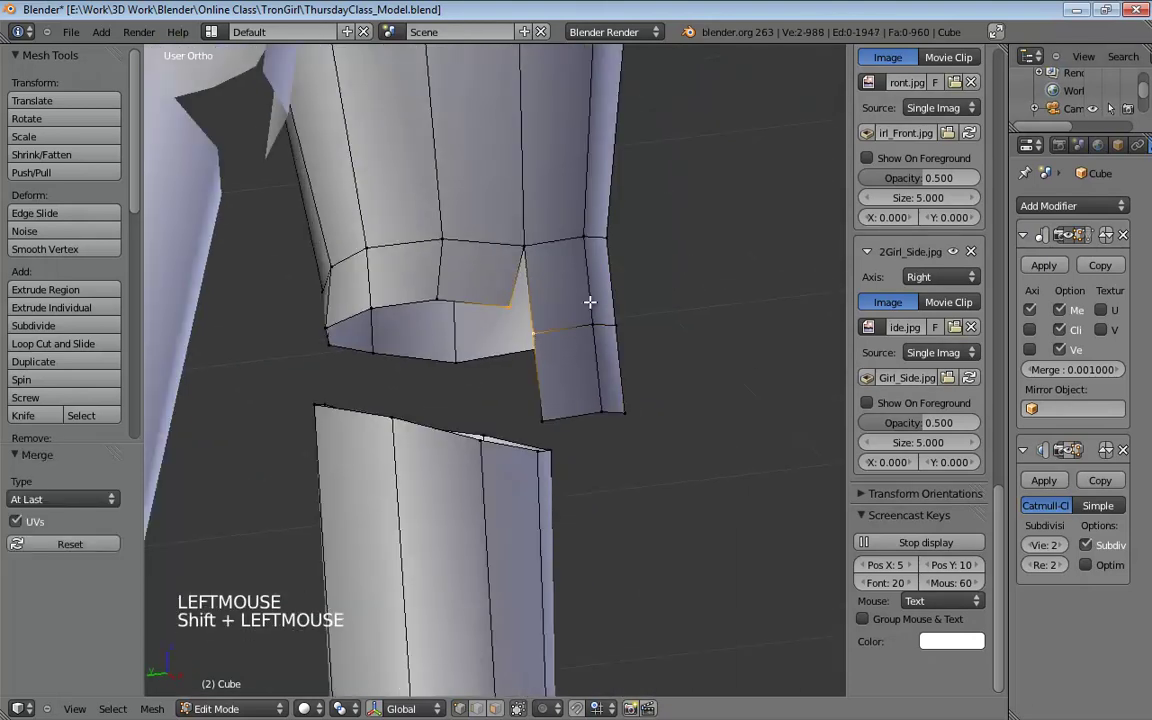
pyautogui.hotkey('alt', 'm')
pyautogui.click(590, 305)
# Step: Reposition individual vertices along the knee band's side and back to smooth its shape
pyautogui.moveTo(599, 323); pyautogui.dragTo(461, 314, button='middle')
pyautogui.moveTo(451, 300); pyautogui.dragTo(464, 340)
pyautogui.moveTo(544, 299); pyautogui.dragTo(546, 308)
pyautogui.moveTo(489, 322); pyautogui.dragTo(635, 326, button='middle')
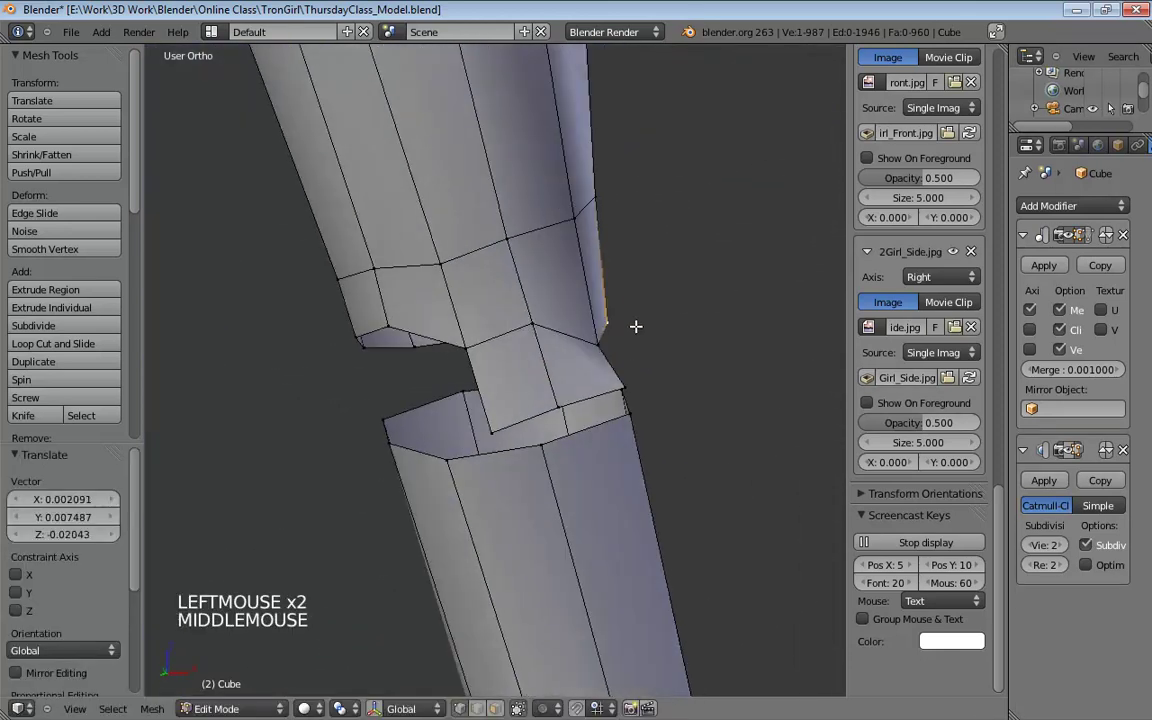
# Step: Lower the knee band's bottom vertices beside the kneecap strip and along the adjoining side of the thigh
pyautogui.moveTo(530, 333); pyautogui.dragTo(541, 377)
pyautogui.moveTo(469, 363); pyautogui.dragTo(479, 402)
pyautogui.moveTo(482, 392); pyautogui.dragTo(625, 340, button='middle')
pyautogui.moveTo(457, 297); pyautogui.dragTo(456, 336)
pyautogui.moveTo(460, 337); pyautogui.dragTo(463, 283, button='middle')
pyautogui.moveTo(515, 319); pyautogui.dragTo(499, 341)
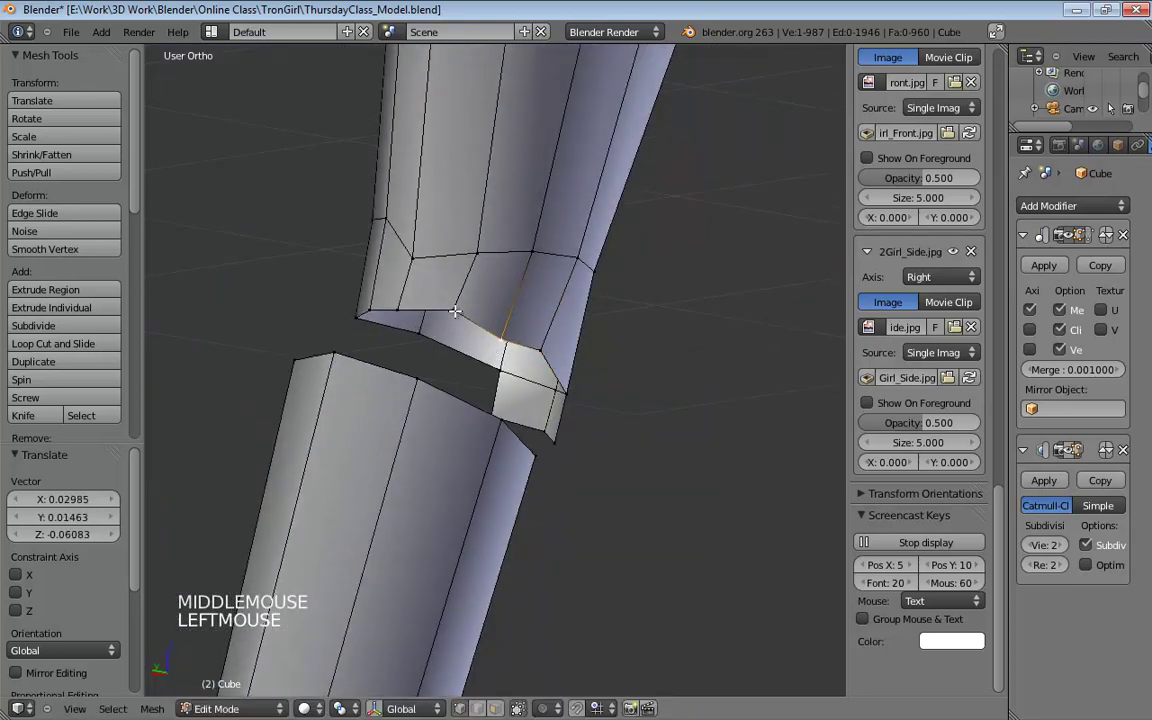
# Step: Reposition individual vertices on the knee band's upper and lower loops to even out its side and kneecap transition
pyautogui.moveTo(450, 309); pyautogui.dragTo(443, 325)
pyautogui.moveTo(420, 265); pyautogui.dragTo(421, 232)
pyautogui.click(484, 241)
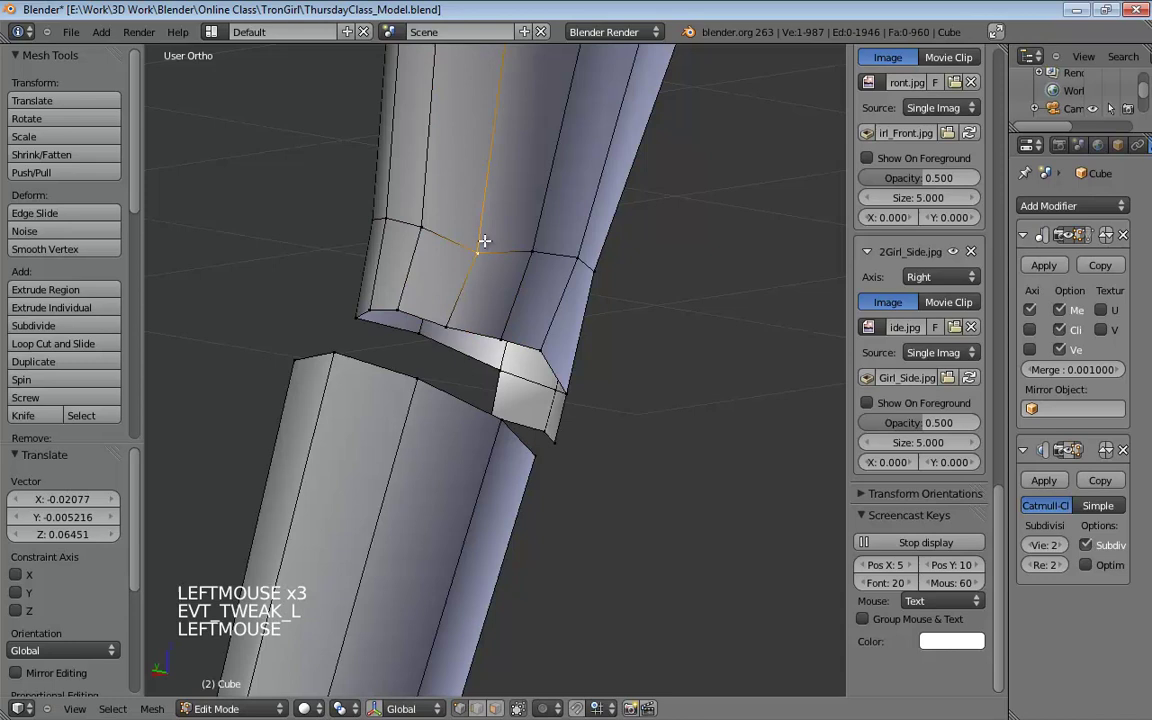
pyautogui.click(438, 308)
pyautogui.moveTo(440, 310); pyautogui.dragTo(571, 295, button='middle')
pyautogui.click(479, 348)
pyautogui.click(463, 399)
pyautogui.moveTo(463, 399); pyautogui.dragTo(575, 334, button='middle')
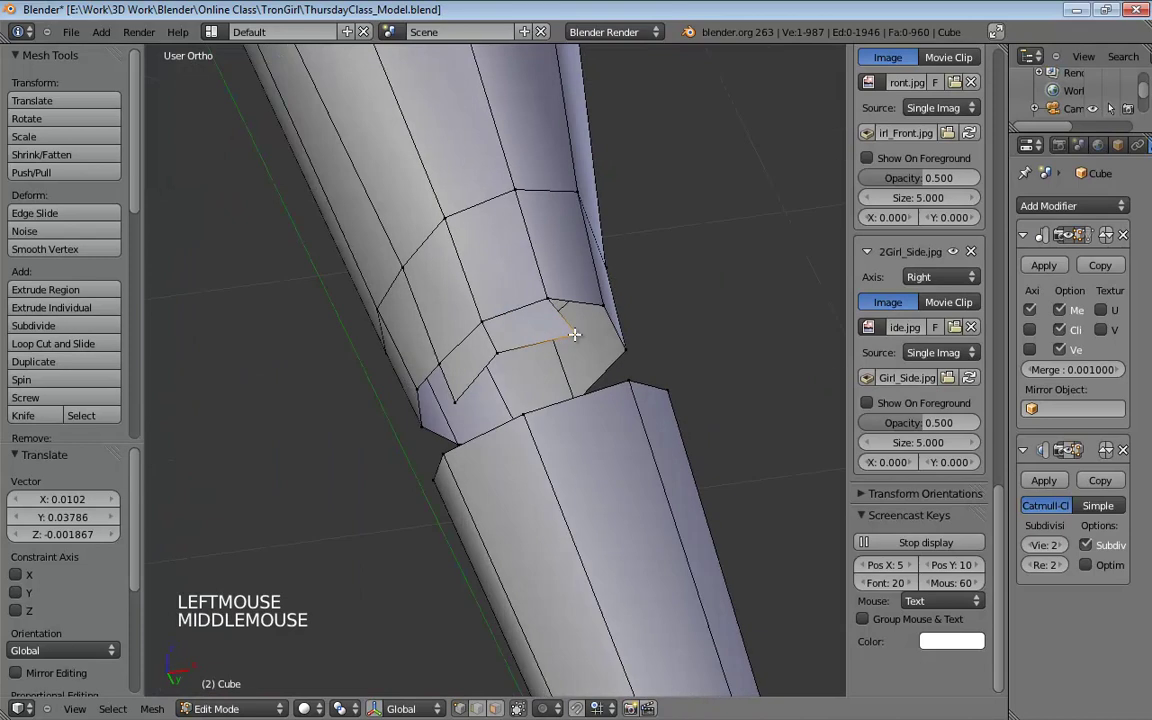
# Step: Move the kneecap strip's lower vertices and the band vertices above them to narrow and round the kneecap's bottom edge
pyautogui.moveTo(483, 321); pyautogui.dragTo(505, 356)
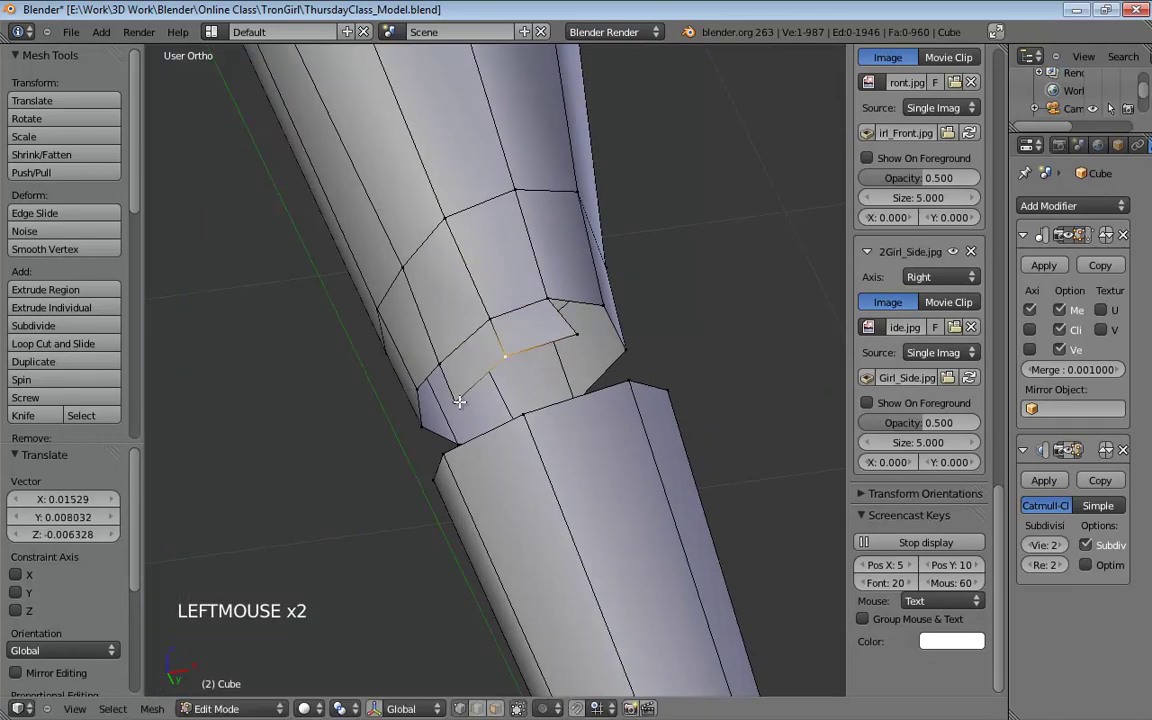
pyautogui.moveTo(481, 393); pyautogui.dragTo(555, 298, button='middle')
pyautogui.moveTo(533, 297); pyautogui.dragTo(530, 312)
pyautogui.moveTo(530, 312); pyautogui.dragTo(586, 404, button='middle')
pyautogui.moveTo(586, 404); pyautogui.dragTo(534, 402)
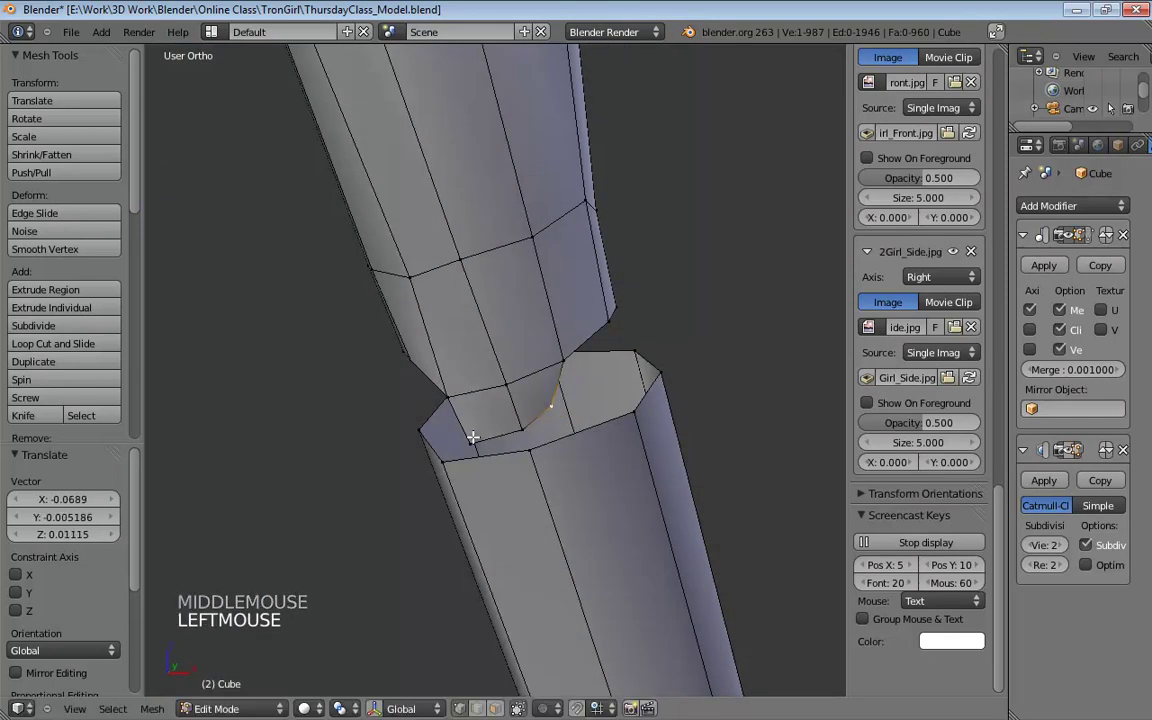
pyautogui.moveTo(478, 437); pyautogui.dragTo(488, 420)
pyautogui.moveTo(580, 364); pyautogui.dragTo(583, 324, button='middle')
pyautogui.scroll(-2, 583, 324)
pyautogui.scroll(2, 583, 324)
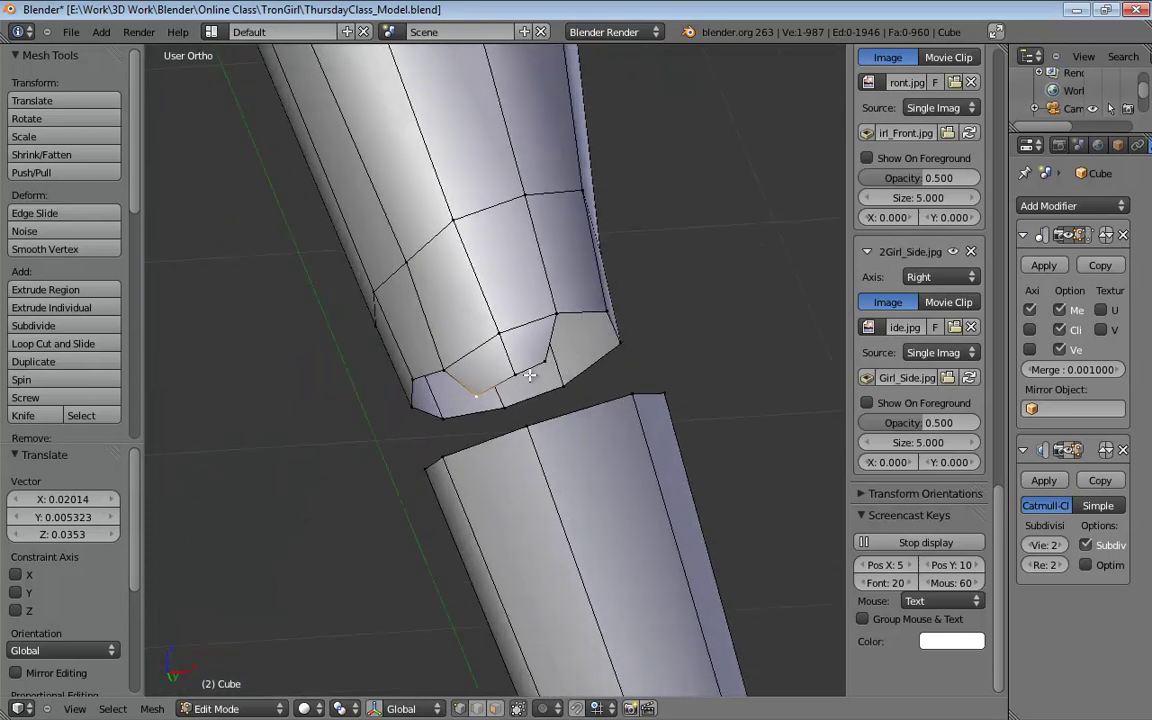
# Step: In face selection, dissolve the two kneecap strip faces into one and delete that face using the Edges option
pyautogui.hotkey('ctrl', 'Tab')
pyautogui.click(465, 411)
pyautogui.click(480, 362)
pyautogui.keyDown('shift'); pyautogui.click(529, 345); pyautogui.keyUp('shift')
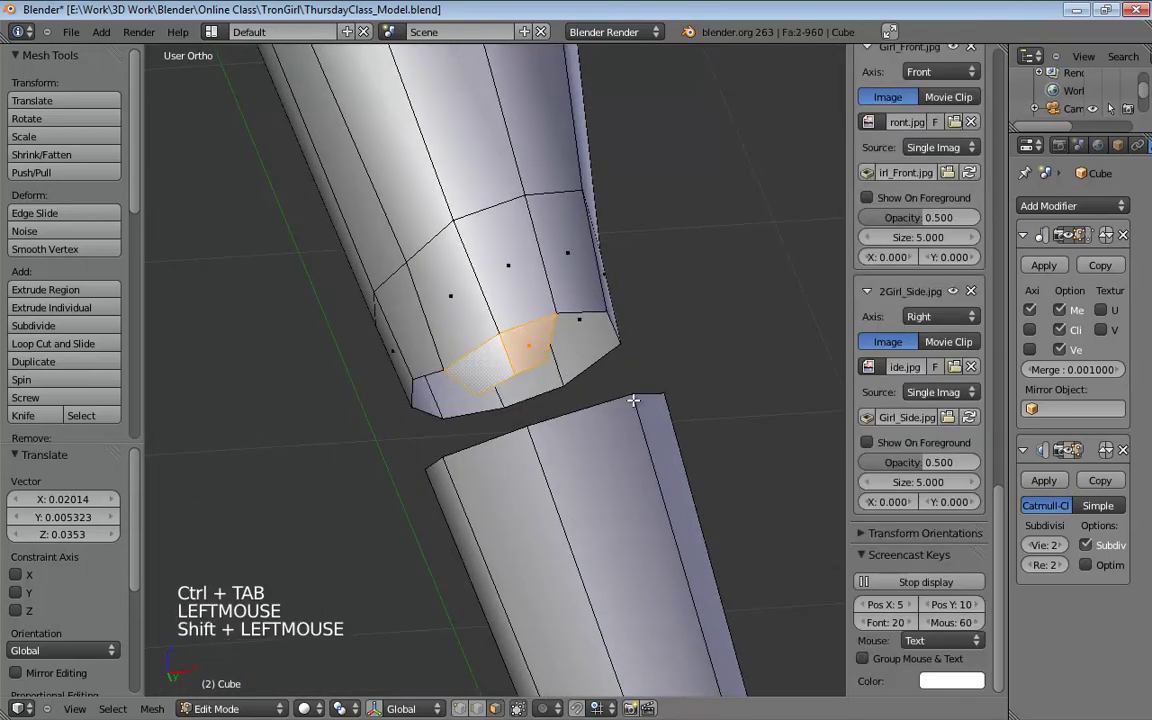
pyautogui.press('x')
pyautogui.click(600, 400)
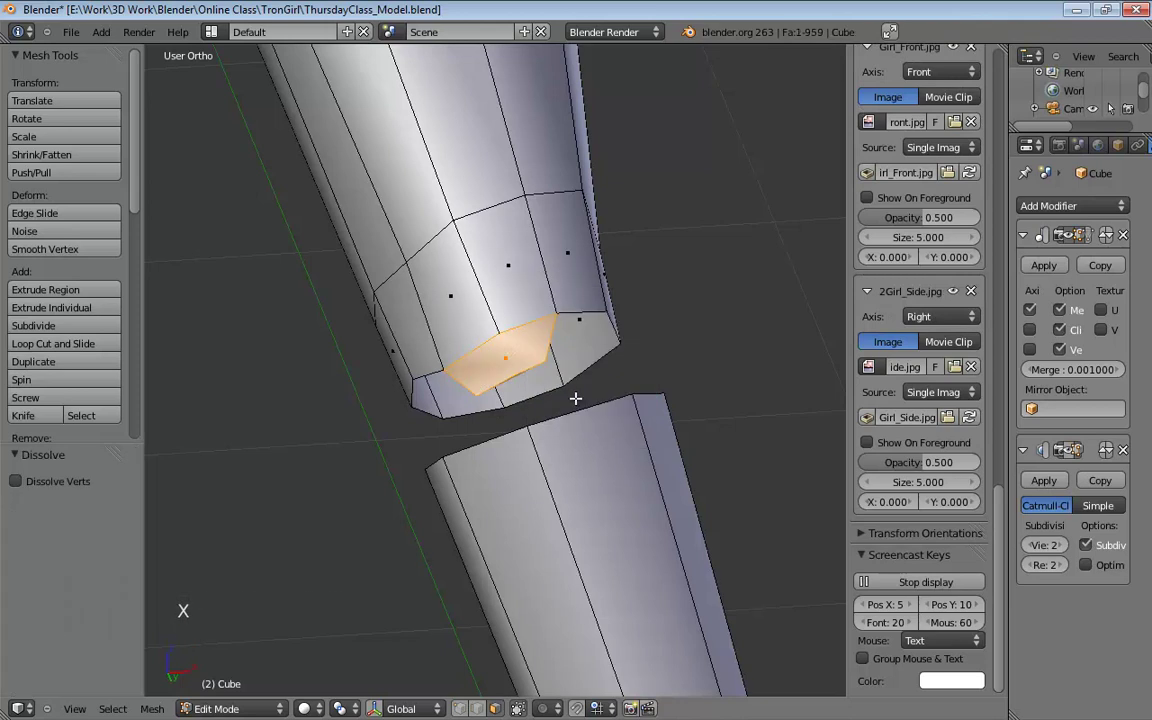
pyautogui.press('x')
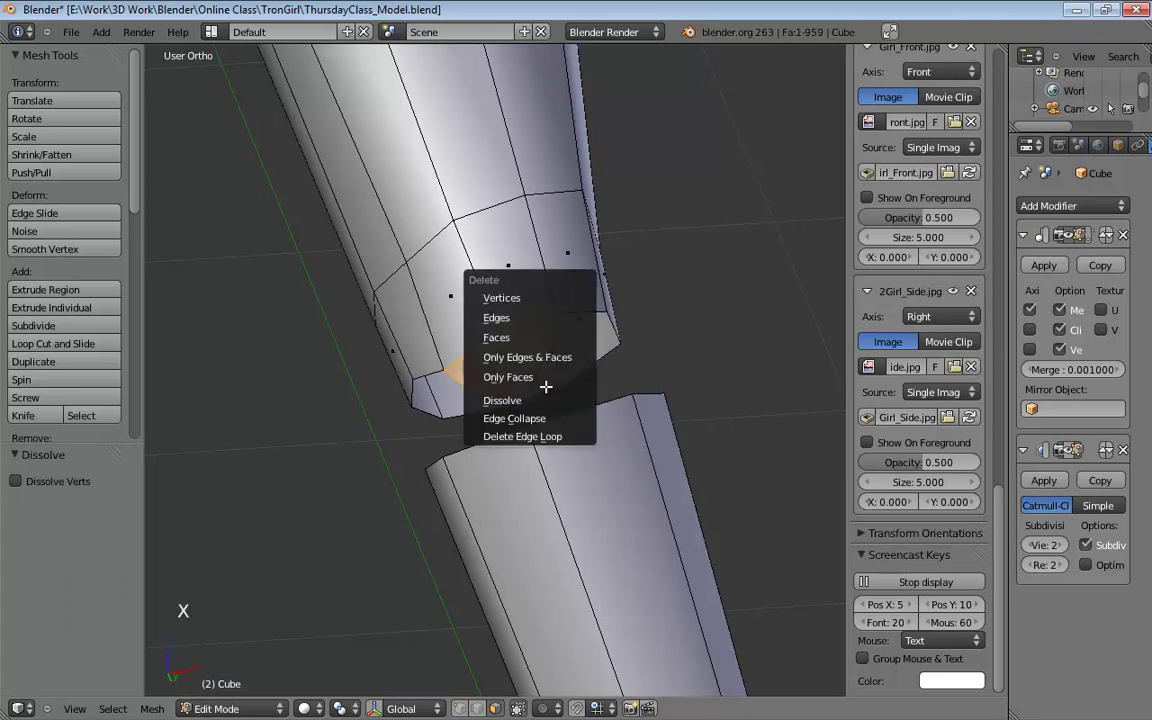
pyautogui.click(500, 317)
pyautogui.moveTo(571, 401); pyautogui.dragTo(589, 461, button='middle')
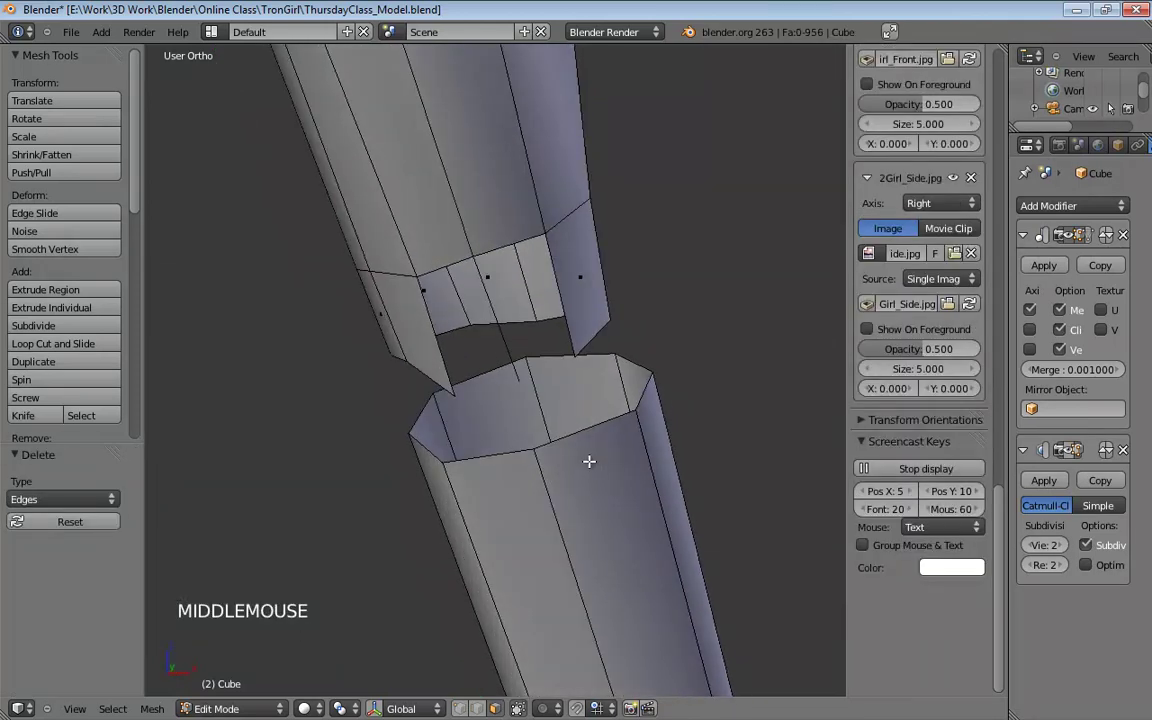
# Step: In edge selection, extrude the two front edges of the shin's upper rim upward and scale them to 0.568
pyautogui.hotkey('ctrl', 'Tab')
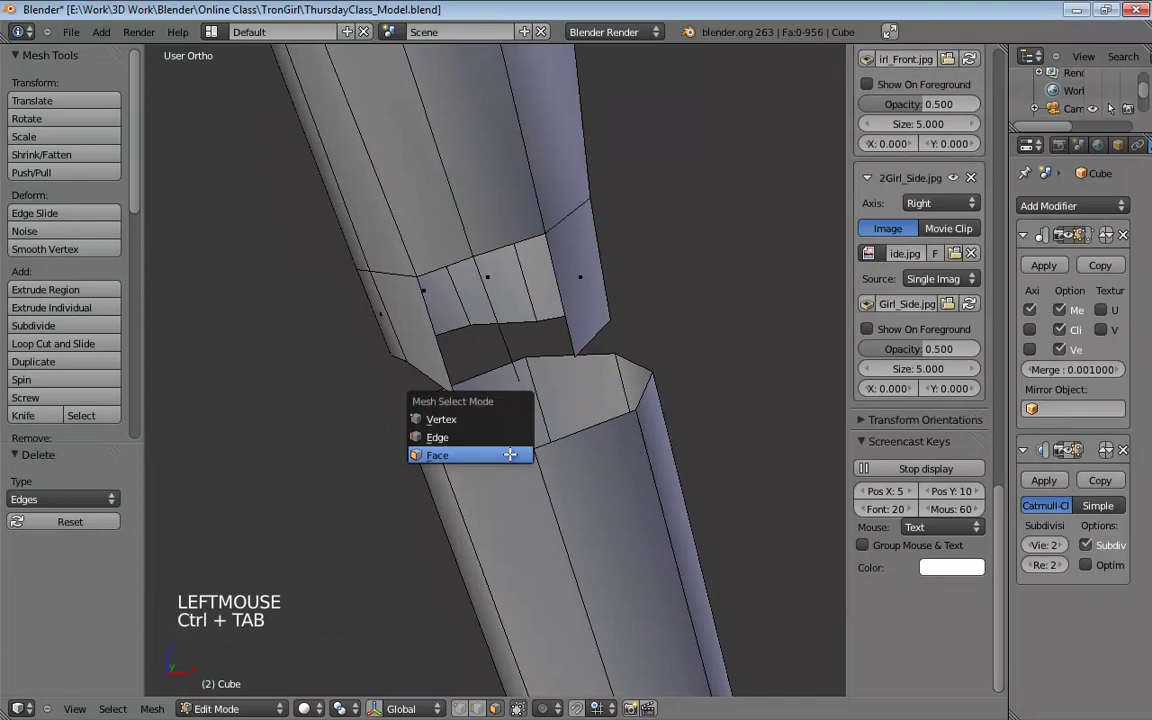
pyautogui.click(514, 455)
pyautogui.keyDown('shift'); pyautogui.click(584, 445); pyautogui.keyUp('shift')
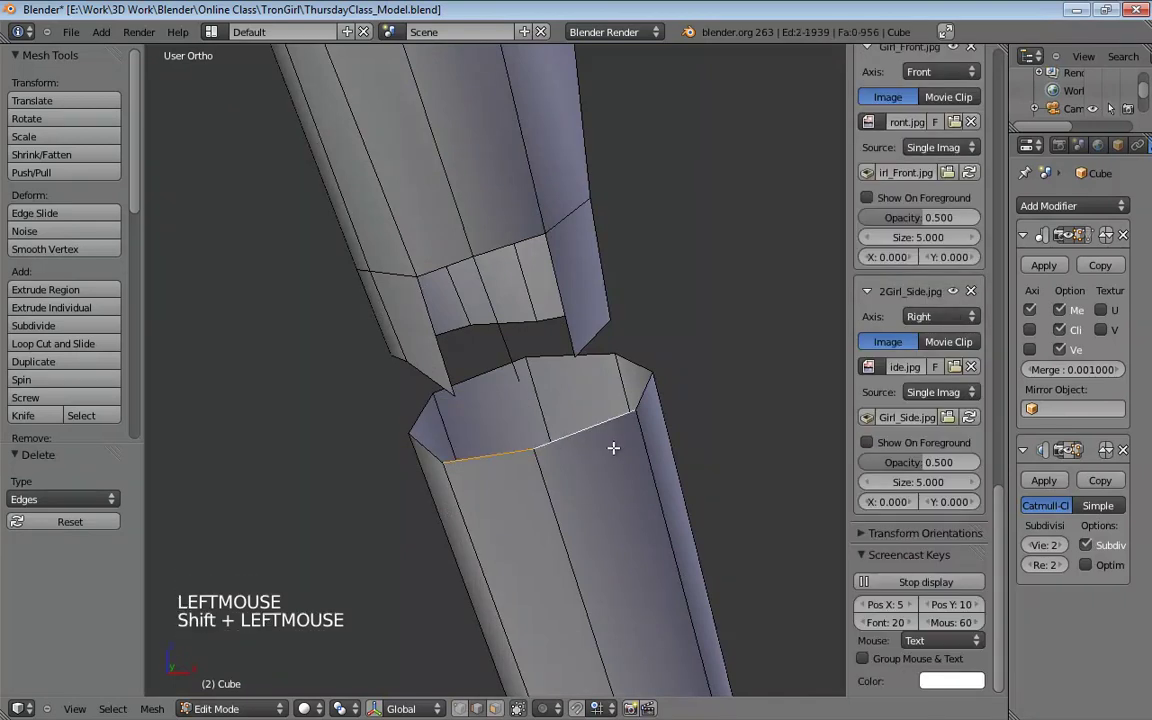
pyautogui.press('e')
pyautogui.click(601, 404)
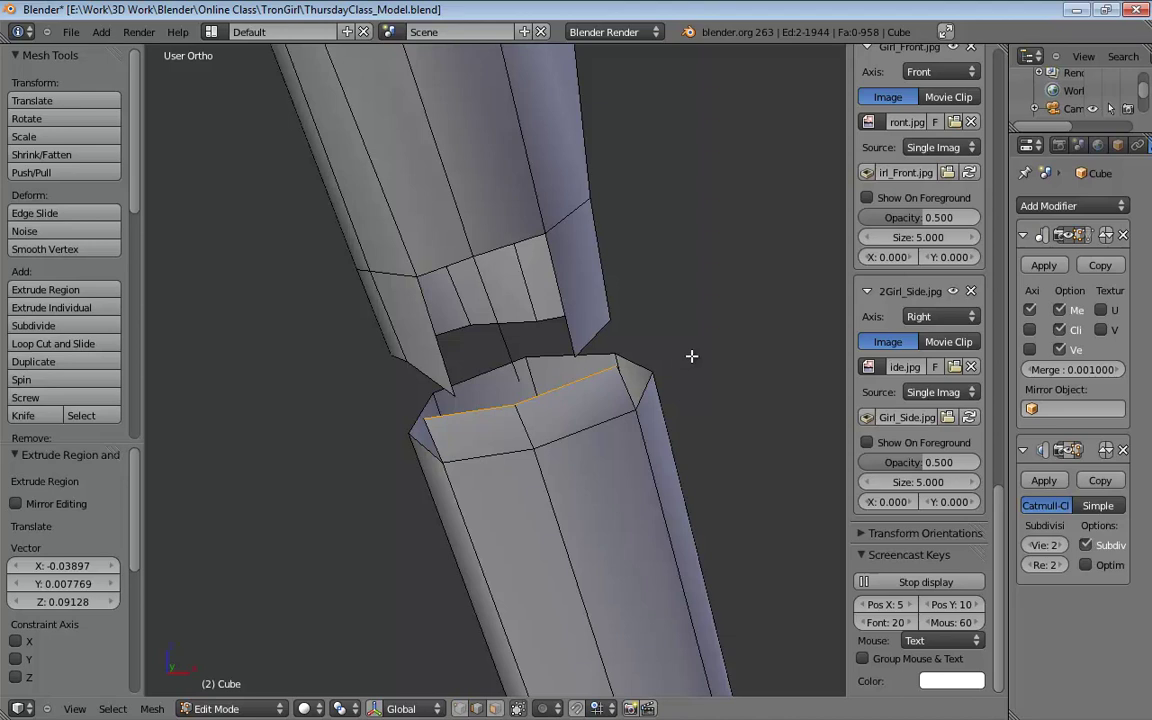
pyautogui.press('s')
pyautogui.click(611, 400)
# Step: Reposition the extruded edge pair so the new kneecap strip sits properly above the shin's front rim
pyautogui.moveTo(611, 400); pyautogui.dragTo(427, 393, button='middle')
pyautogui.press('g')
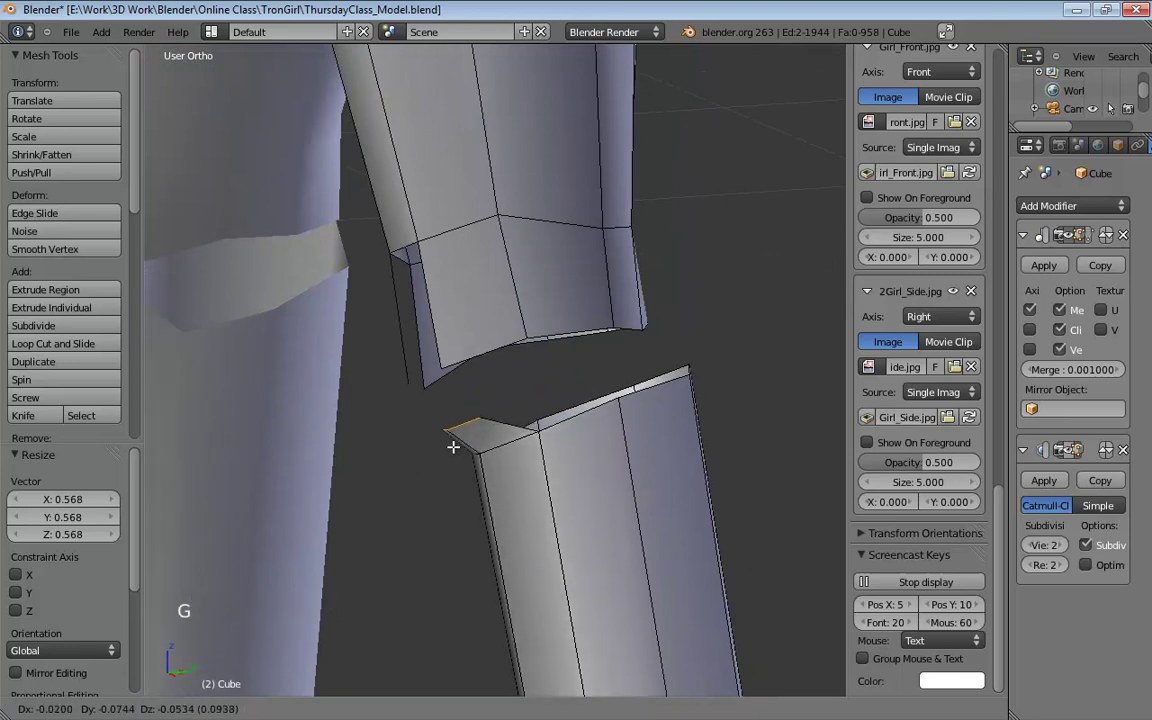
pyautogui.click(453, 447)
pyautogui.moveTo(453, 447); pyautogui.dragTo(519, 440, button='middle')
pyautogui.press('g')
pyautogui.click(602, 387)
pyautogui.keyDown('alt'); pyautogui.click(540, 444); pyautogui.keyUp('alt')
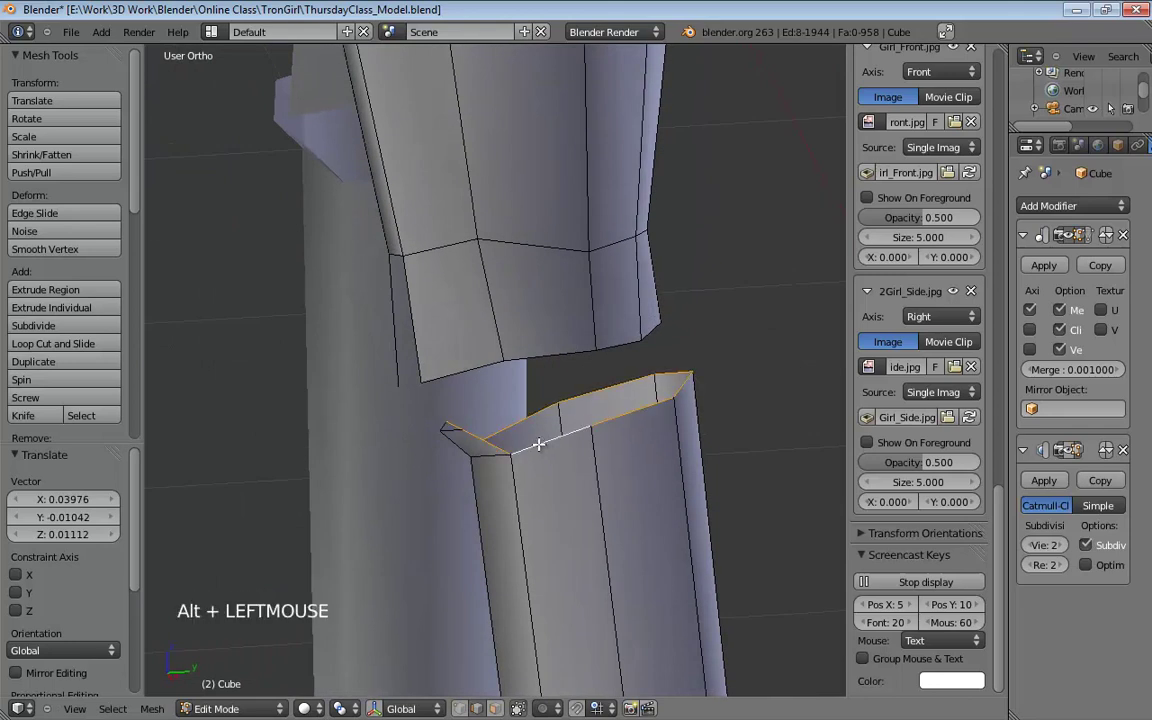
pyautogui.moveTo(525, 392); pyautogui.dragTo(494, 362, button='middle')
pyautogui.keyDown('shift'); pyautogui.click(497, 426); pyautogui.keyUp('shift')
pyautogui.keyDown('shift'); pyautogui.click(470, 429); pyautogui.keyUp('shift')
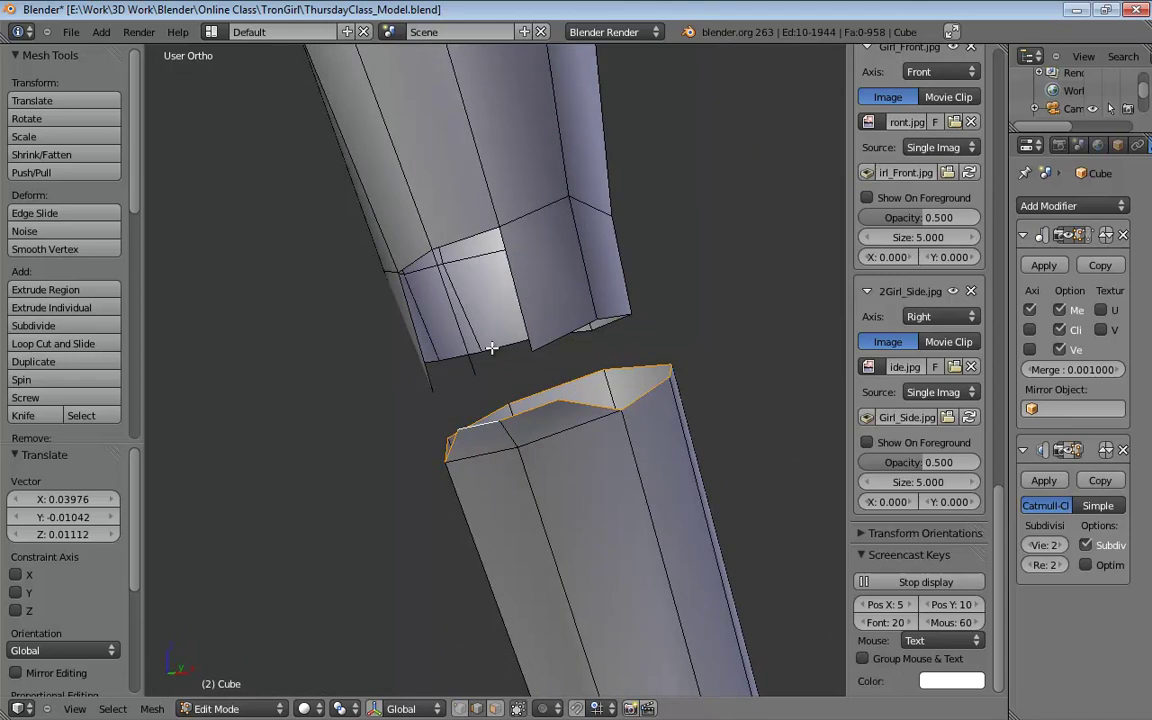
pyautogui.moveTo(491, 347)
pyautogui.mouseDown(button='middle')
pyautogui.moveTo(500, 332)
pyautogui.moveTo(476, 345)
pyautogui.mouseUp(button='middle')
# Step: Fill the two missing faces at the front of the thigh's knee band between its neighbouring vertical edges
pyautogui.hotkey('ctrl', 'Tab')
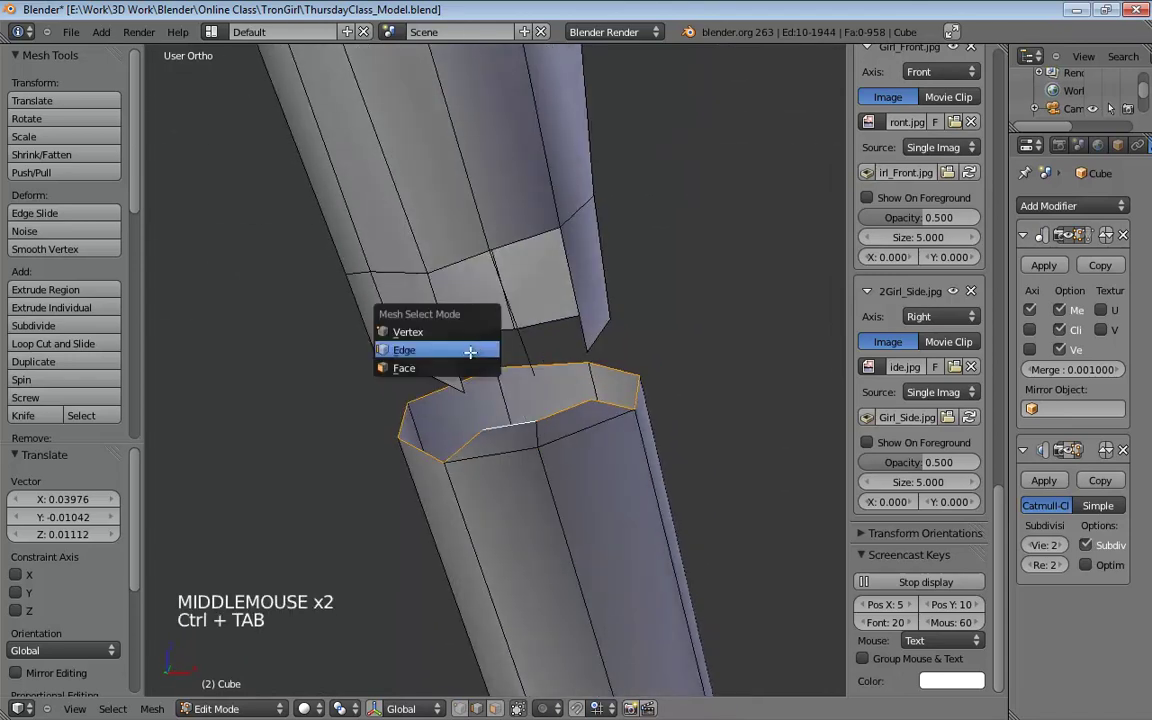
pyautogui.click(404, 350)
pyautogui.click(475, 329)
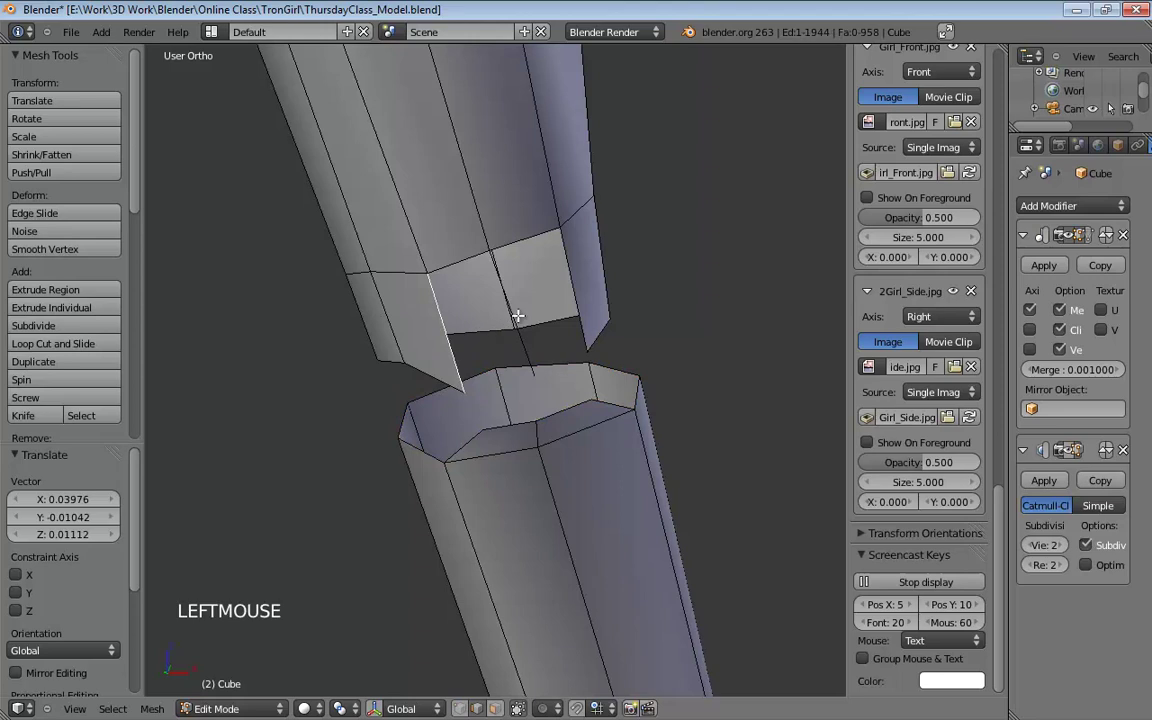
pyautogui.keyDown('shift'); pyautogui.click(518, 316); pyautogui.keyUp('shift')
pyautogui.moveTo(518, 316); pyautogui.dragTo(660, 275, button='middle')
pyautogui.press('f')
pyautogui.click(476, 329)
pyautogui.keyDown('shift'); pyautogui.click(536, 300); pyautogui.keyUp('shift')
pyautogui.press('f')
# Step: Using vertex selection, adjust the upper vertices of the shin's extruded kneecap strip to refine its shape
pyautogui.hotkey('ctrl', 'Tab')
pyautogui.click(477, 394)
pyautogui.moveTo(539, 375); pyautogui.dragTo(555, 347)
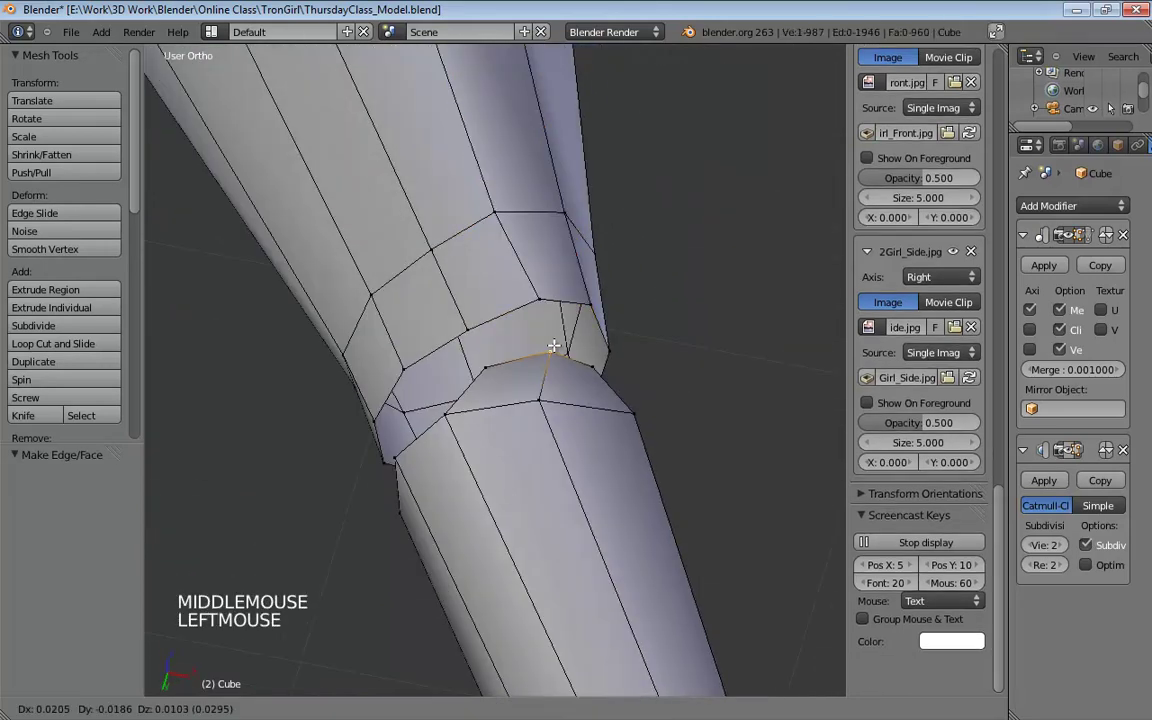
pyautogui.moveTo(556, 346); pyautogui.dragTo(565, 345, button='middle')
pyautogui.moveTo(571, 330); pyautogui.dragTo(571, 322)
pyautogui.moveTo(464, 362); pyautogui.dragTo(467, 357)
# Step: Slightly lower a side vertex on the shin's upper rim and raise one on the thigh's lower loop
pyautogui.moveTo(476, 364); pyautogui.dragTo(549, 414, button='middle')
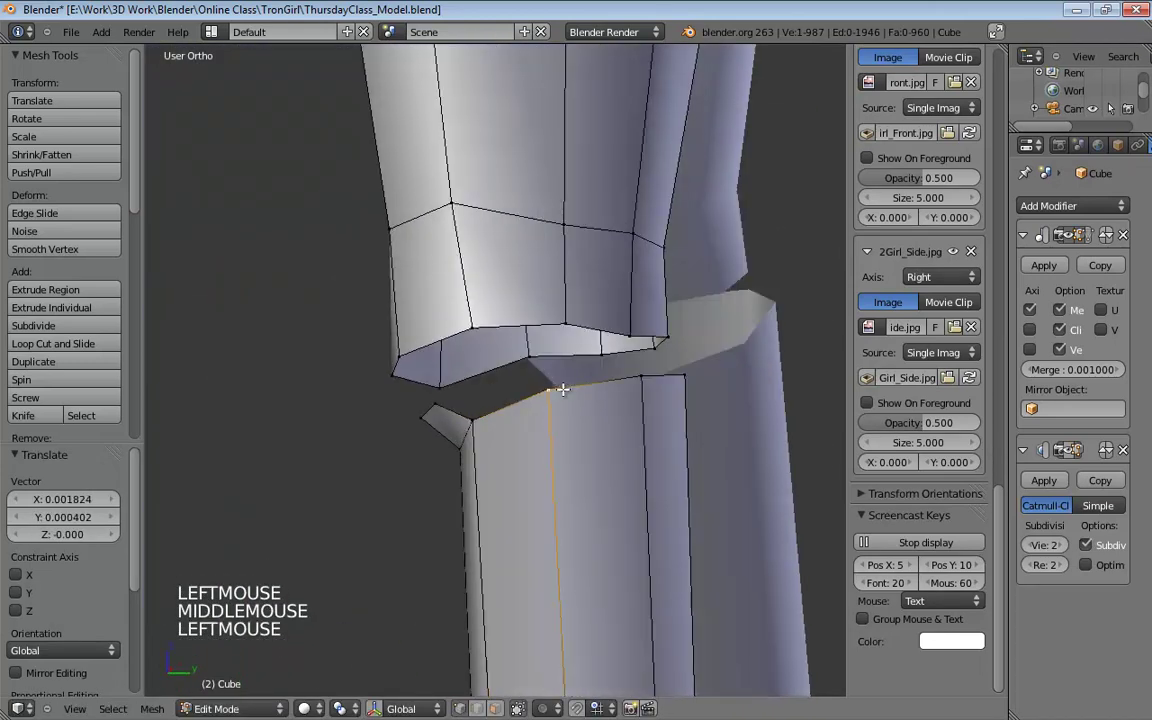
pyautogui.moveTo(563, 389); pyautogui.dragTo(563, 397)
pyautogui.moveTo(630, 348); pyautogui.dragTo(480, 355, button='middle')
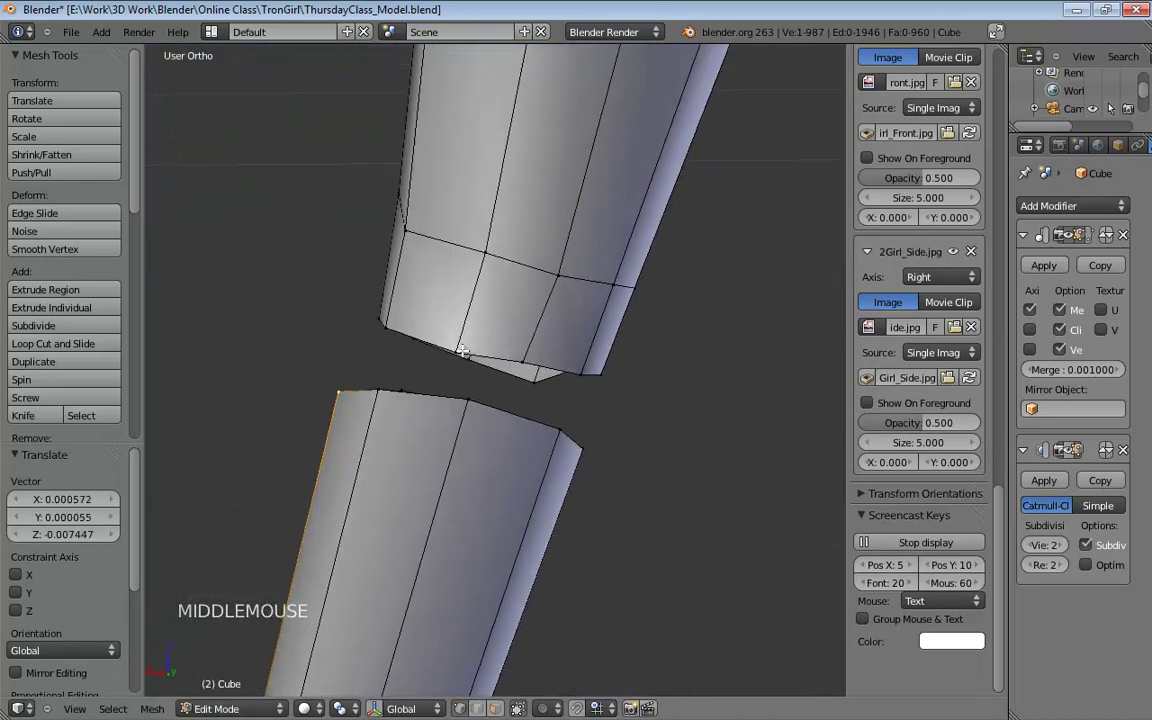
pyautogui.moveTo(463, 352); pyautogui.dragTo(465, 345)
# Step: Using edge selection, bridge the thigh's lower loop to the shin's kneecap strip with faces across the front and inner corner
pyautogui.moveTo(465, 345); pyautogui.dragTo(500, 346, button='middle')
pyautogui.click(501, 345)
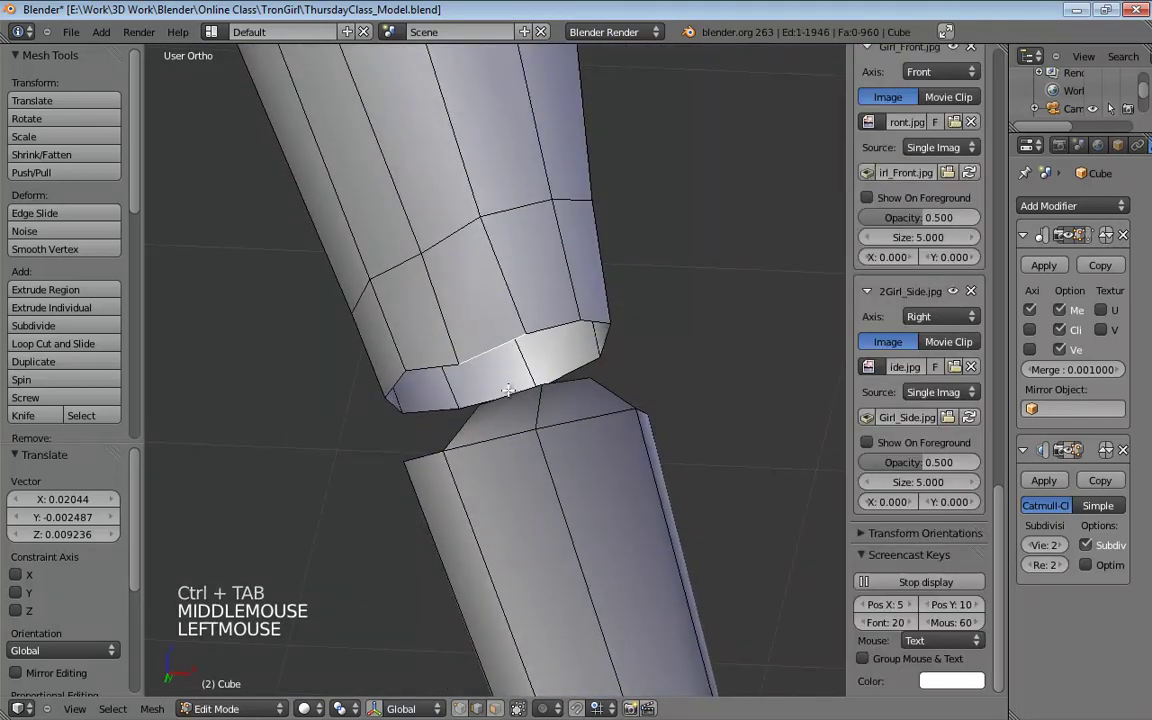
pyautogui.keyDown('shift'); pyautogui.click(508, 390); pyautogui.keyUp('shift')
pyautogui.moveTo(508, 390); pyautogui.dragTo(500, 362, button='middle')
pyautogui.press('f')
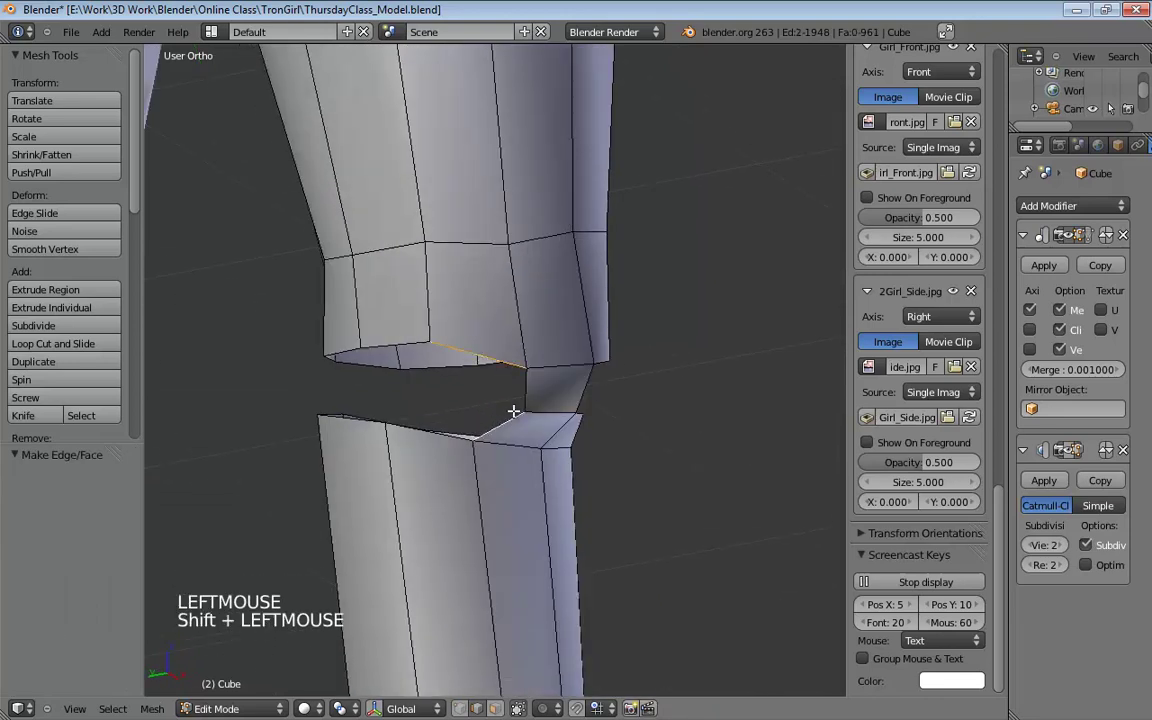
pyautogui.press('f')
pyautogui.moveTo(513, 411); pyautogui.dragTo(558, 390, button='middle')
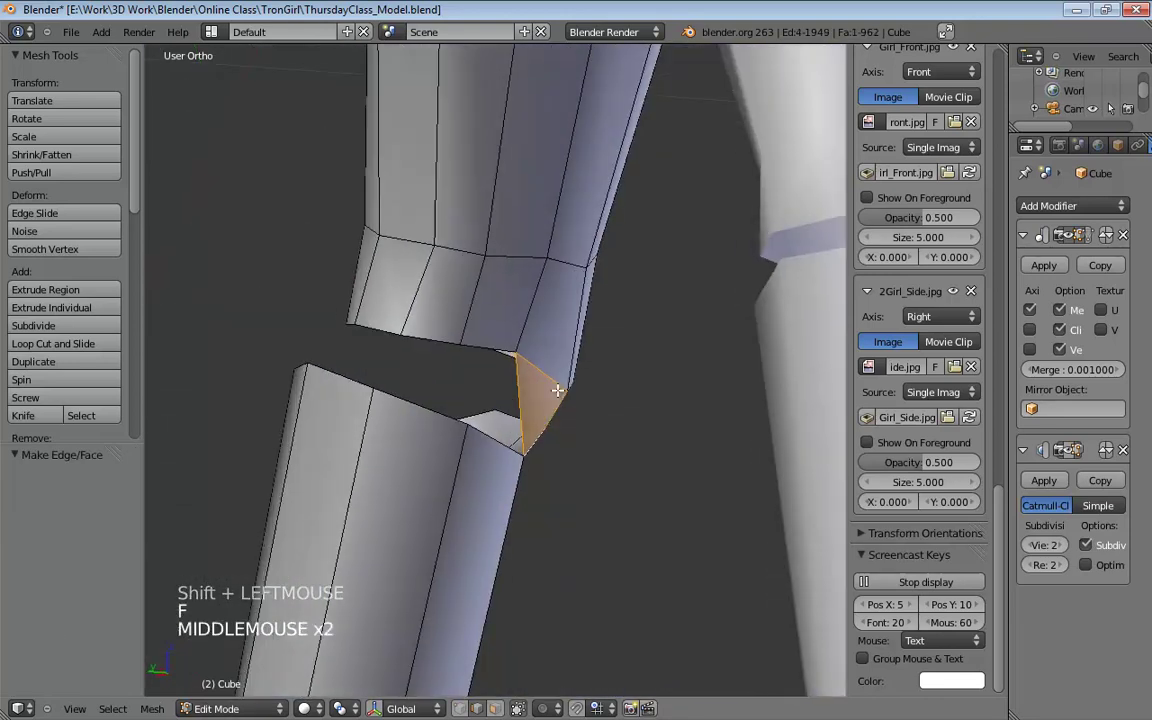
# Step: Continue filling faces between the thigh's lower loop and the shin's rim around the inner side and back of the knee
pyautogui.keyDown('shift'); pyautogui.click(502, 447); pyautogui.keyUp('shift')
pyautogui.moveTo(502, 447); pyautogui.dragTo(442, 383, button='middle')
pyautogui.press('f')
pyautogui.click(425, 432)
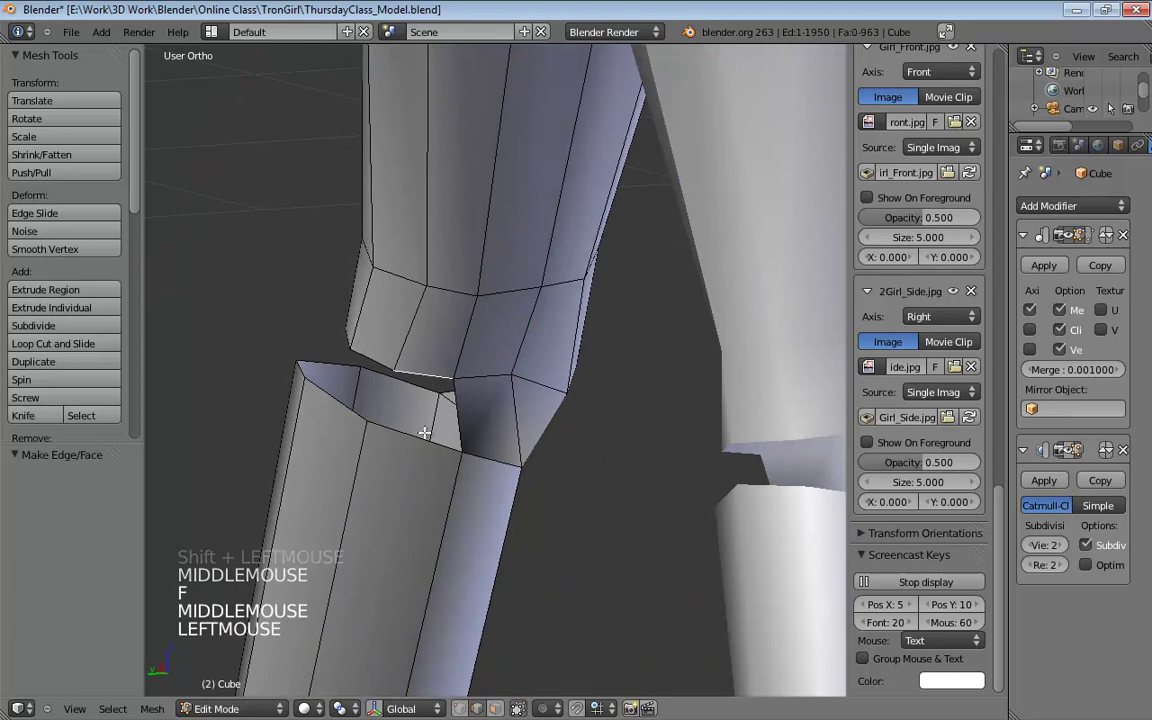
pyautogui.press('f')
pyautogui.moveTo(421, 441); pyautogui.dragTo(510, 416, button='middle')
pyautogui.click(478, 443)
pyautogui.press('f')
pyautogui.click(455, 449)
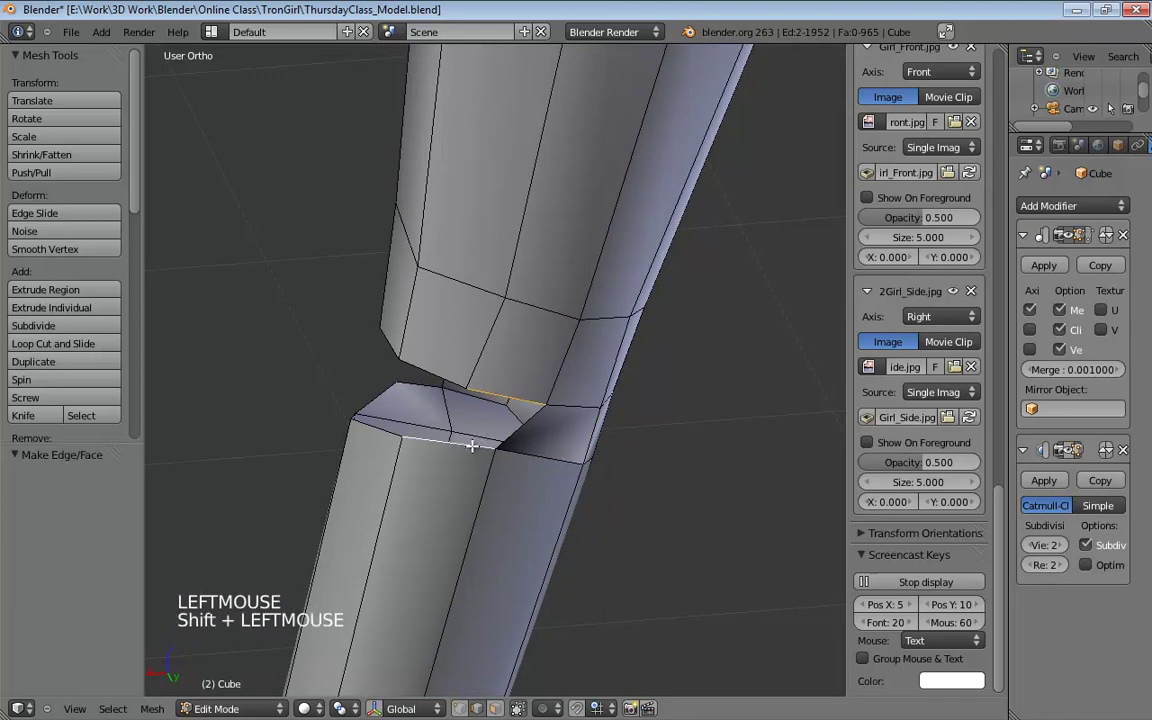
pyautogui.press('f')
# Step: Fill the remaining faces between thigh and shin along the knee's outer side, closing the gap at the kneecap strip
pyautogui.moveTo(474, 447); pyautogui.dragTo(540, 375, button='middle')
pyautogui.click(530, 377)
pyautogui.press('f')
pyautogui.click(540, 373)
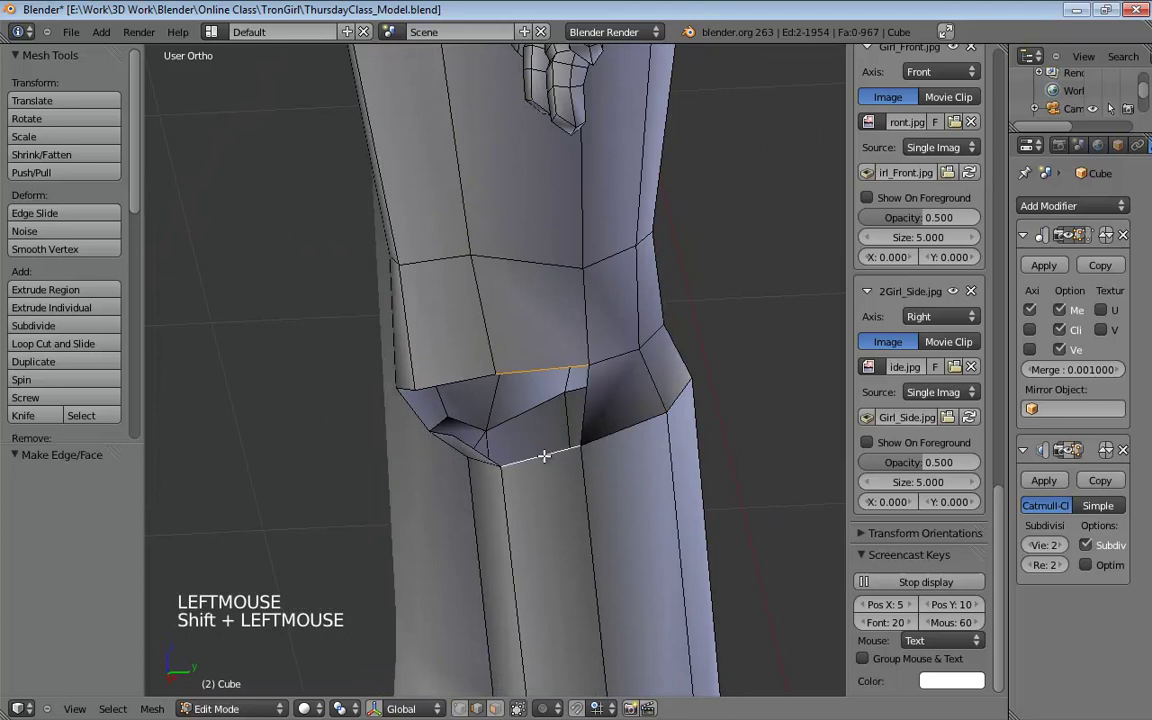
pyautogui.press('f')
pyautogui.moveTo(544, 456); pyautogui.dragTo(521, 339, button='middle')
pyautogui.click(499, 378)
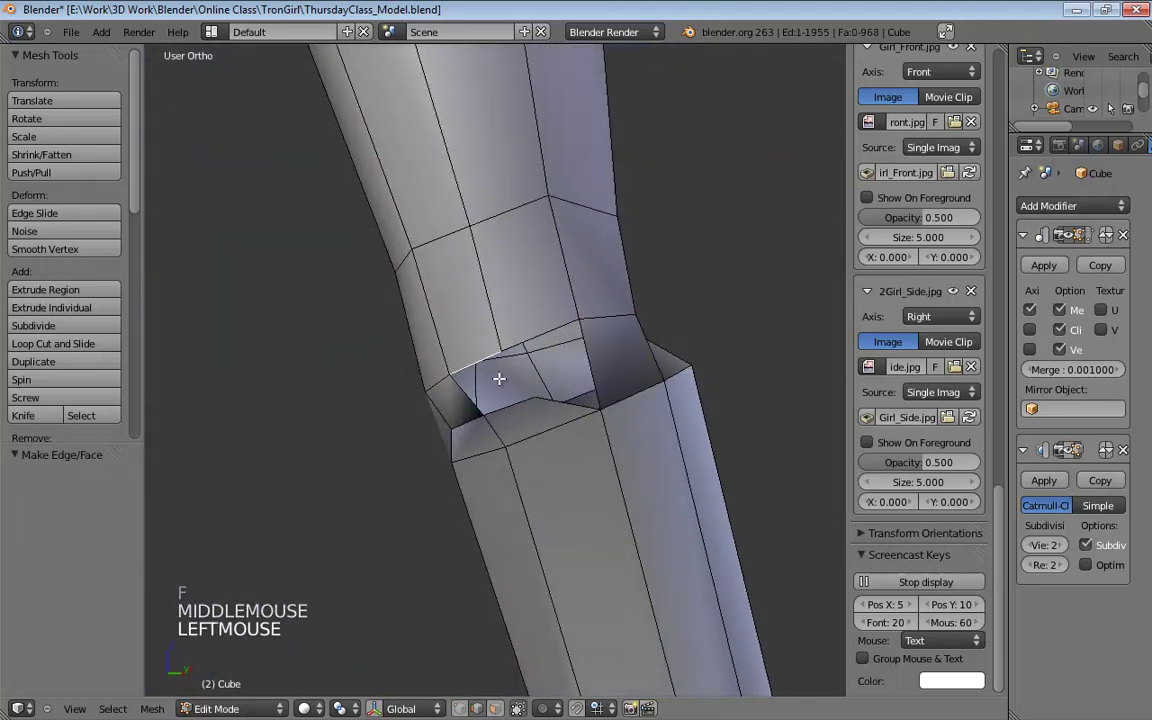
pyautogui.press('f')
pyautogui.click(545, 350)
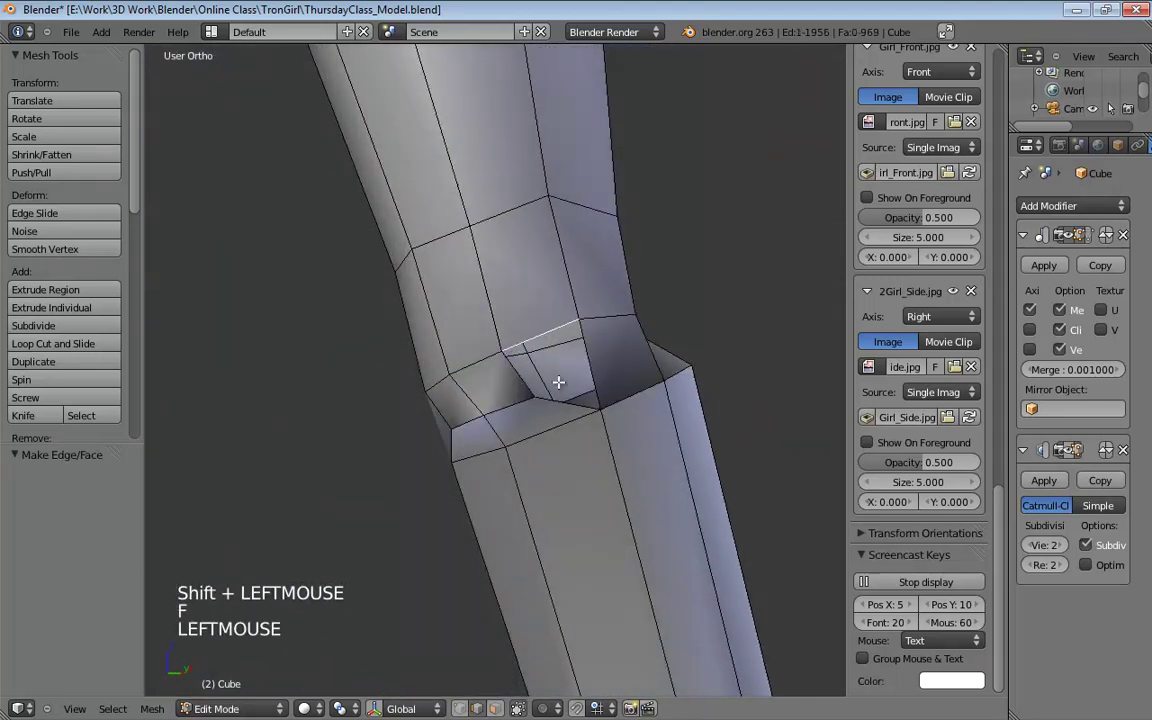
pyautogui.press('f')
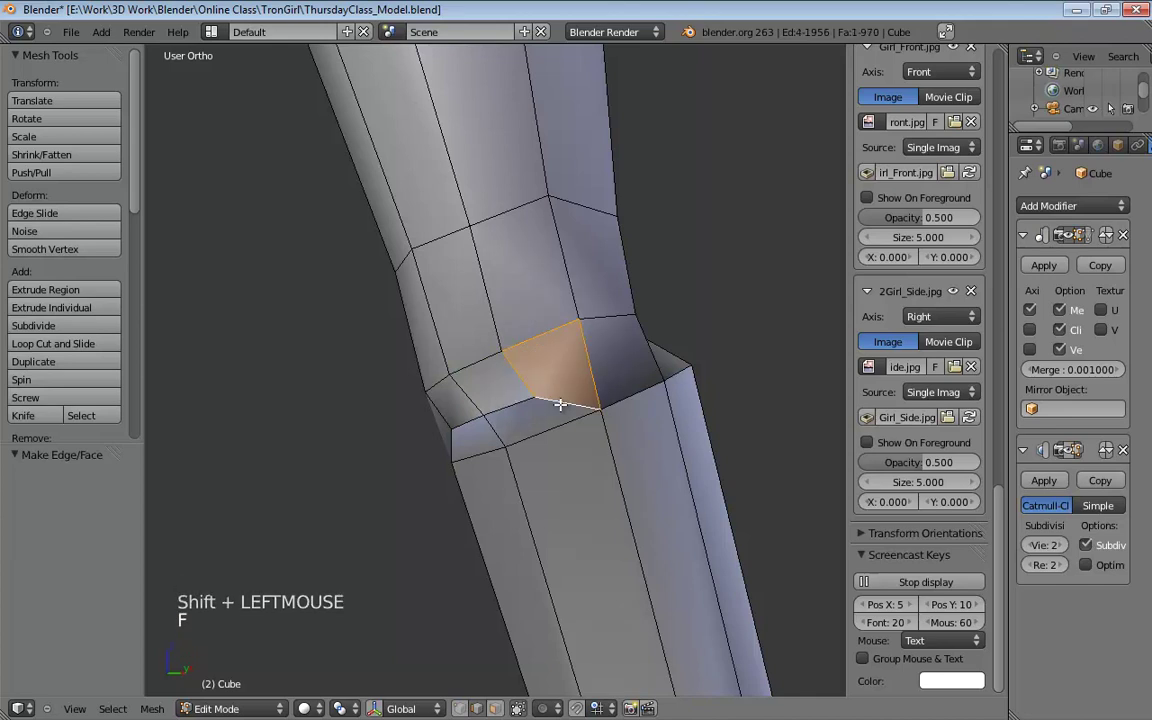
pyautogui.moveTo(541, 407); pyautogui.dragTo(500, 451, button='middle')
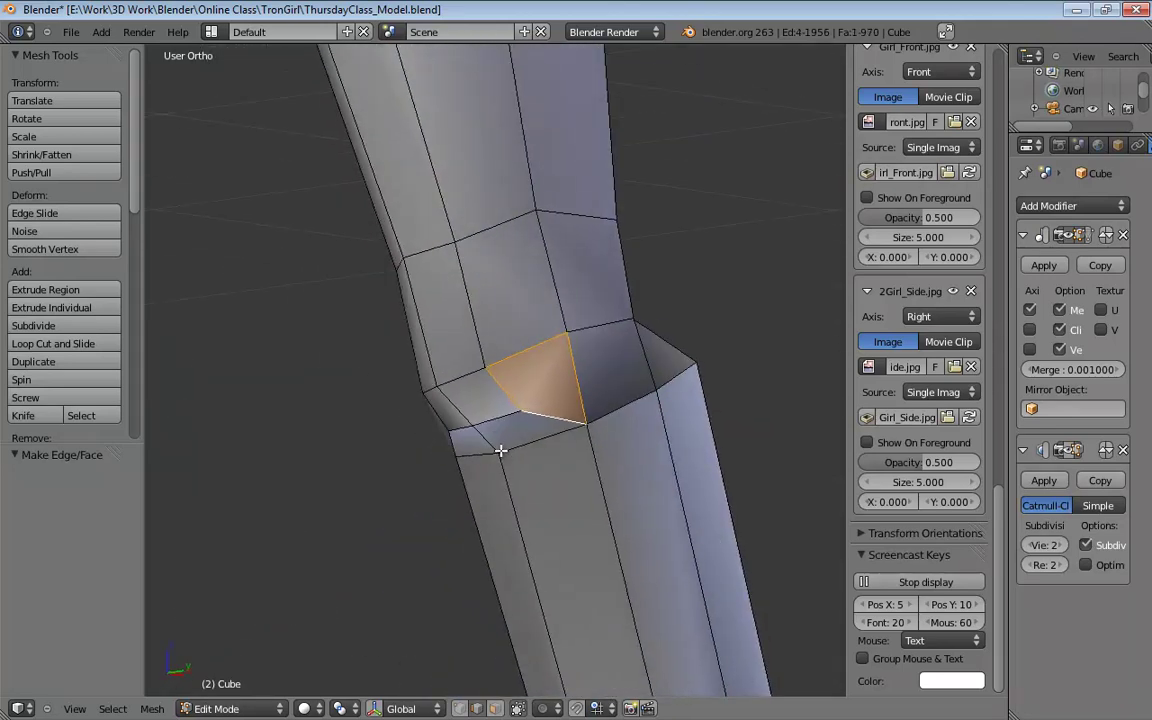
# Step: Select the whole mesh, recalculate its normals to face outward, and check the shading around the joined knee
pyautogui.press('a')
pyautogui.press('a')
pyautogui.moveTo(568, 465); pyautogui.dragTo(496, 435, button='middle')
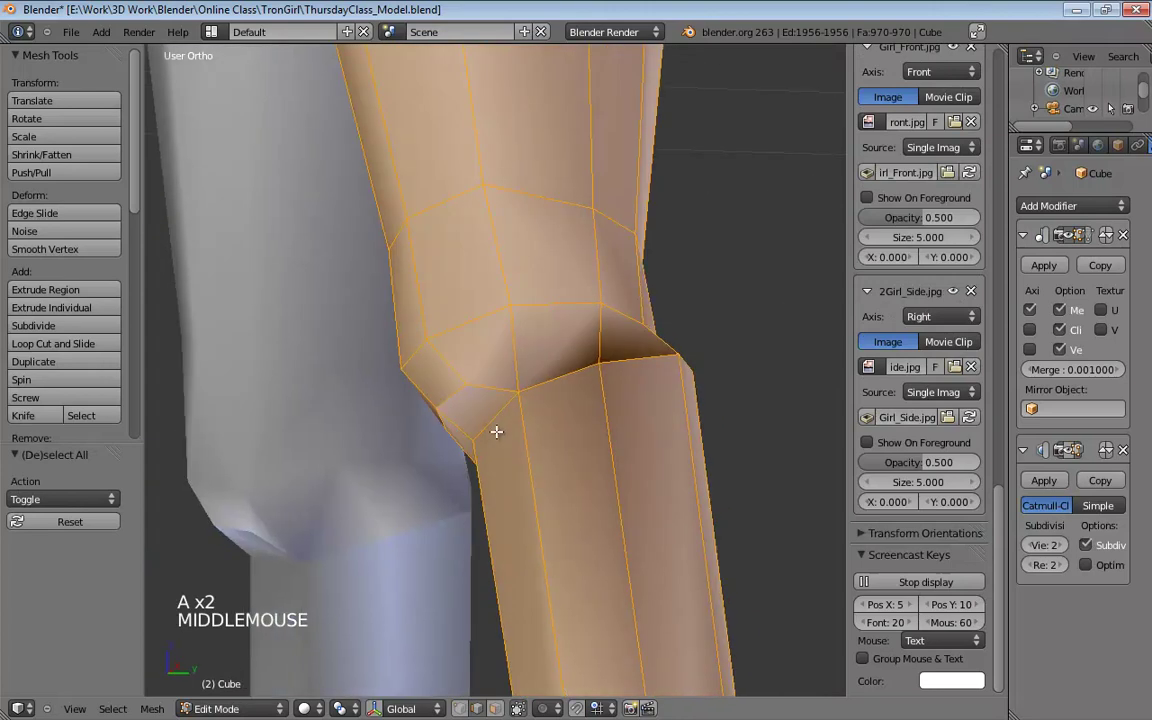
pyautogui.scroll(-3, 495, 433)
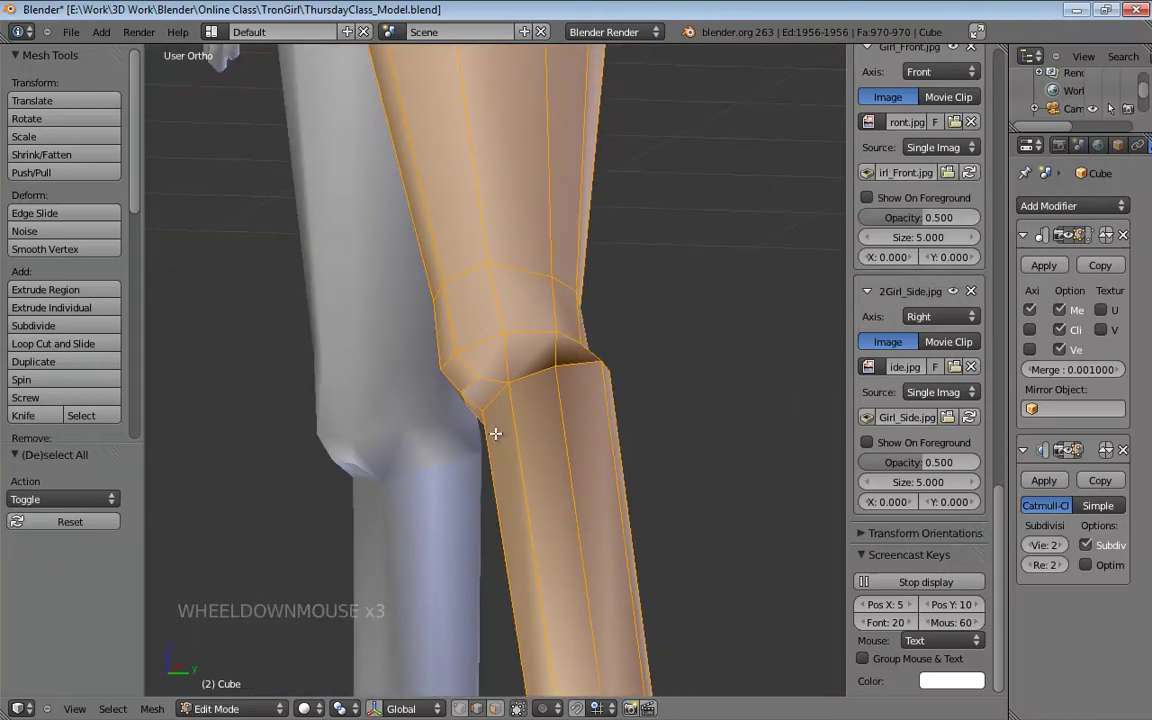
pyautogui.hotkey('ctrl', 'n')
pyautogui.moveTo(514, 432)
pyautogui.mouseDown(button='middle')
pyautogui.moveTo(674, 411)
pyautogui.moveTo(663, 427)
pyautogui.moveTo(466, 450)
pyautogui.mouseUp(button='middle')
pyautogui.scroll(-1, 633, 419)
pyautogui.moveTo(633, 419); pyautogui.dragTo(473, 427, button='middle')
pyautogui.click(583, 421)
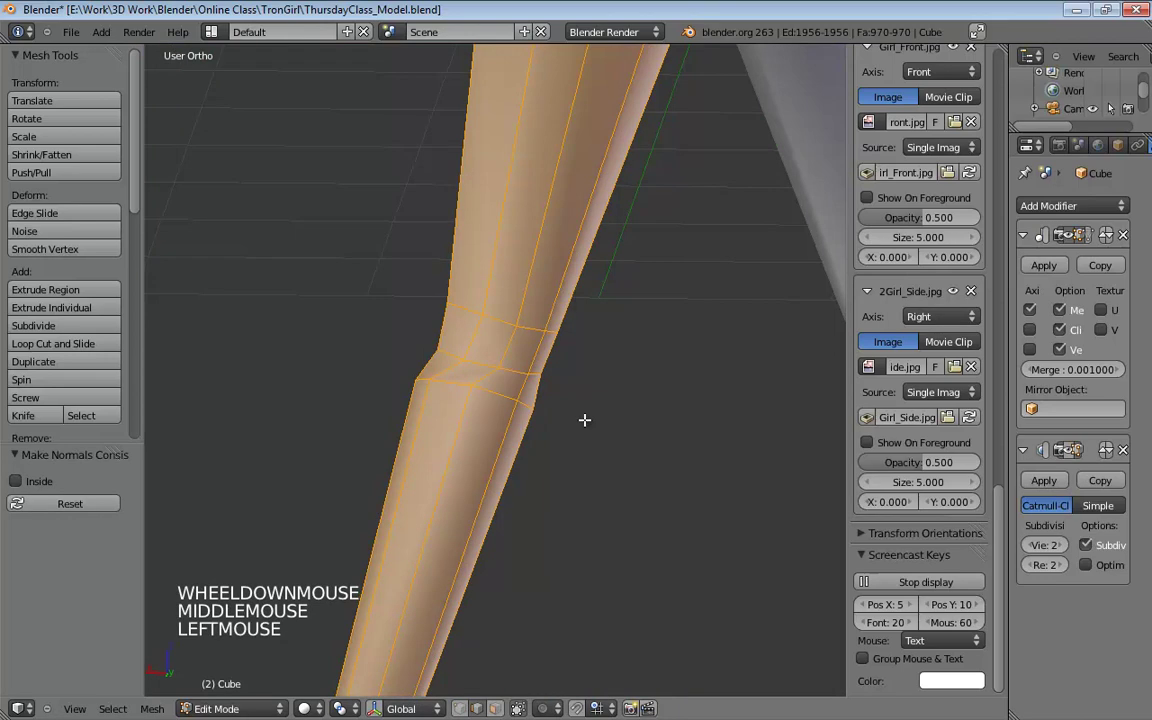
pyautogui.moveTo(585, 420); pyautogui.dragTo(101, 344, button='middle')
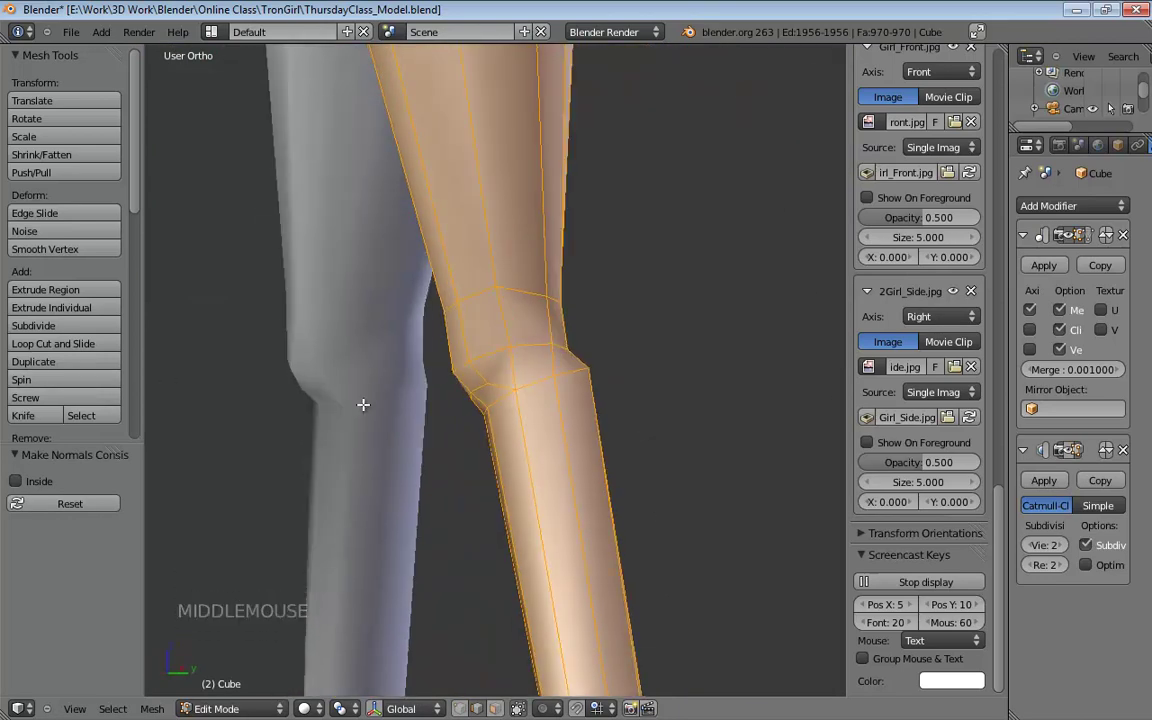
# Step: Check the joined knee, then deselect the mesh and add one edge loop around the middle of the thigh in front wireframe view
pyautogui.moveTo(363, 404); pyautogui.dragTo(646, 340, button='middle')
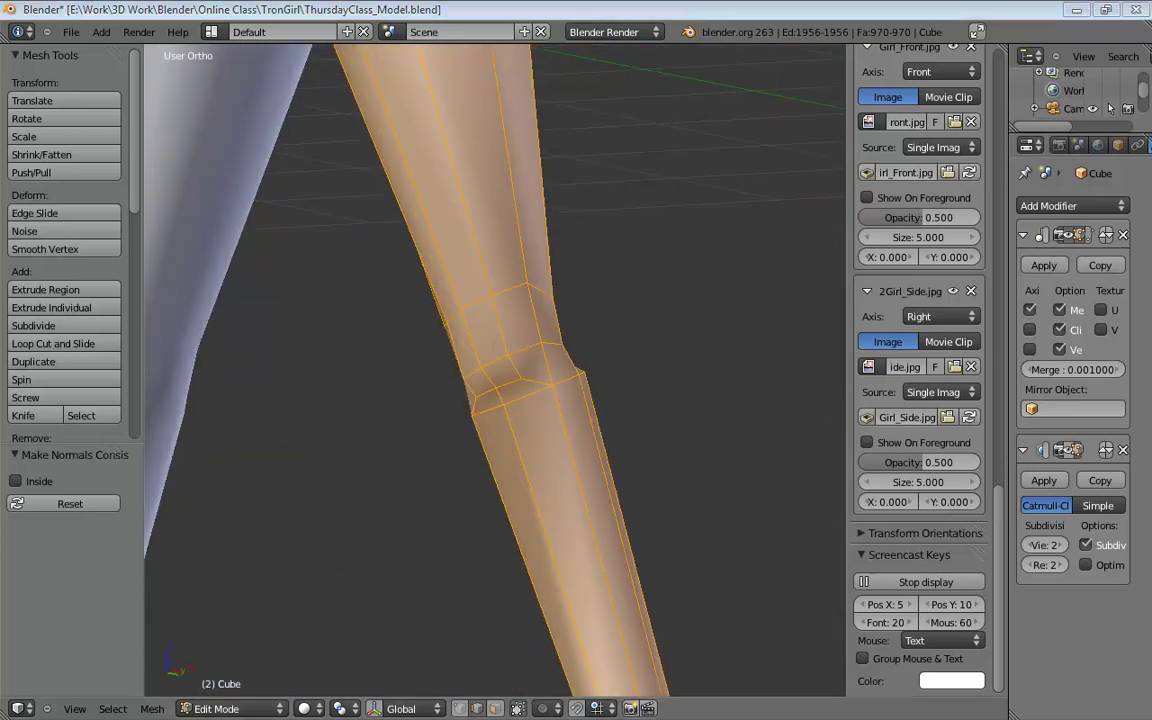
pyautogui.moveTo(718, 313); pyautogui.dragTo(681, 321, button='middle')
pyautogui.scroll(-4, 548, 391)
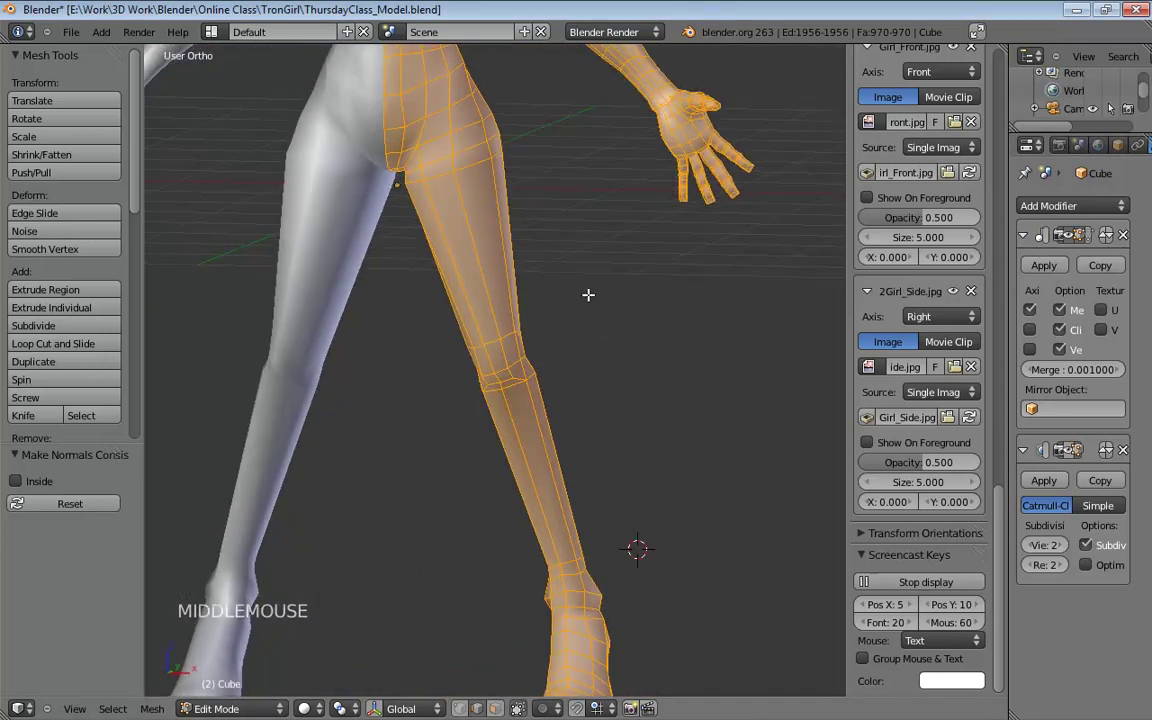
pyautogui.moveTo(589, 296)
pyautogui.mouseDown(button='middle')
pyautogui.moveTo(607, 270)
pyautogui.moveTo(522, 301)
pyautogui.moveTo(572, 291)
pyautogui.mouseUp(button='middle')
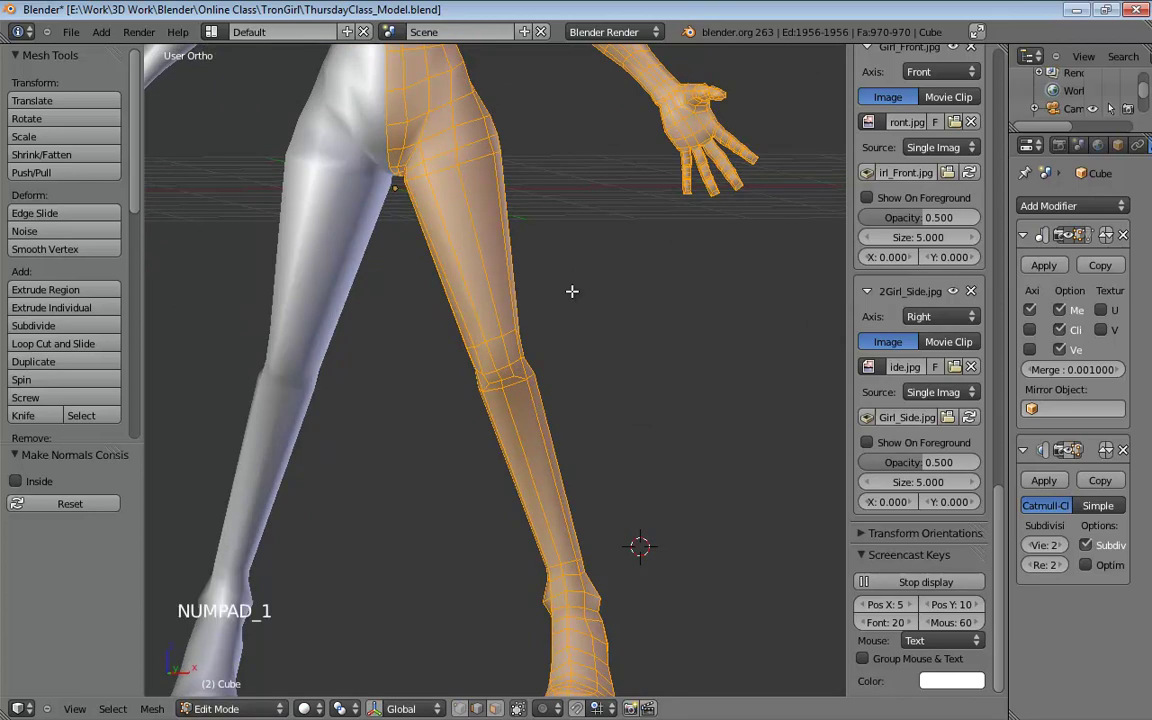
pyautogui.press('KP_5')
pyautogui.press('KP_5')
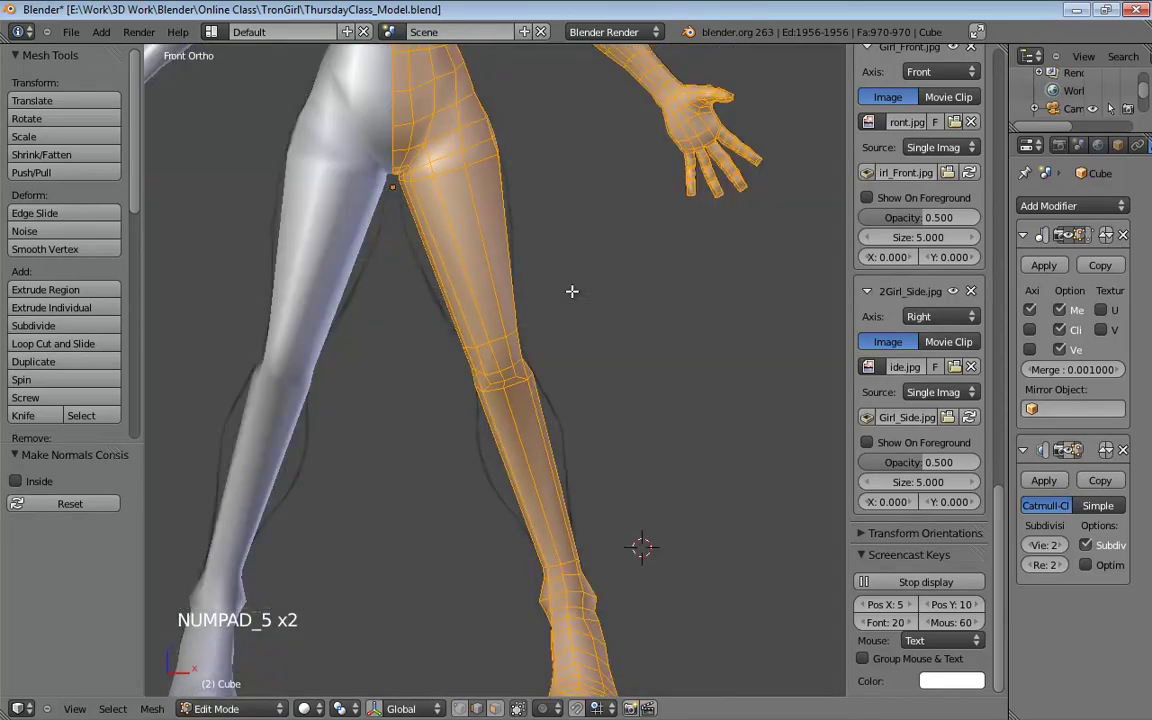
pyautogui.keyDown('shift'); pyautogui.moveTo(537, 280); pyautogui.dragTo(537, 357, button='middle'); pyautogui.keyUp('shift')
pyautogui.scroll(5, 430, 302)
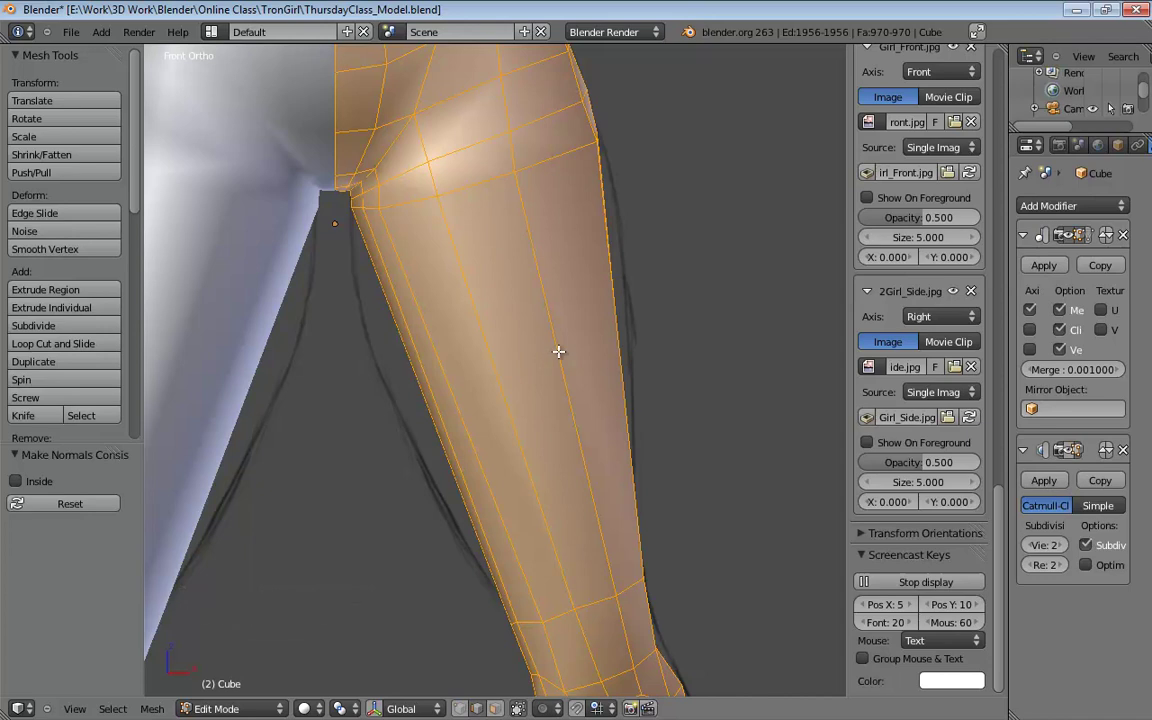
pyautogui.press('z')
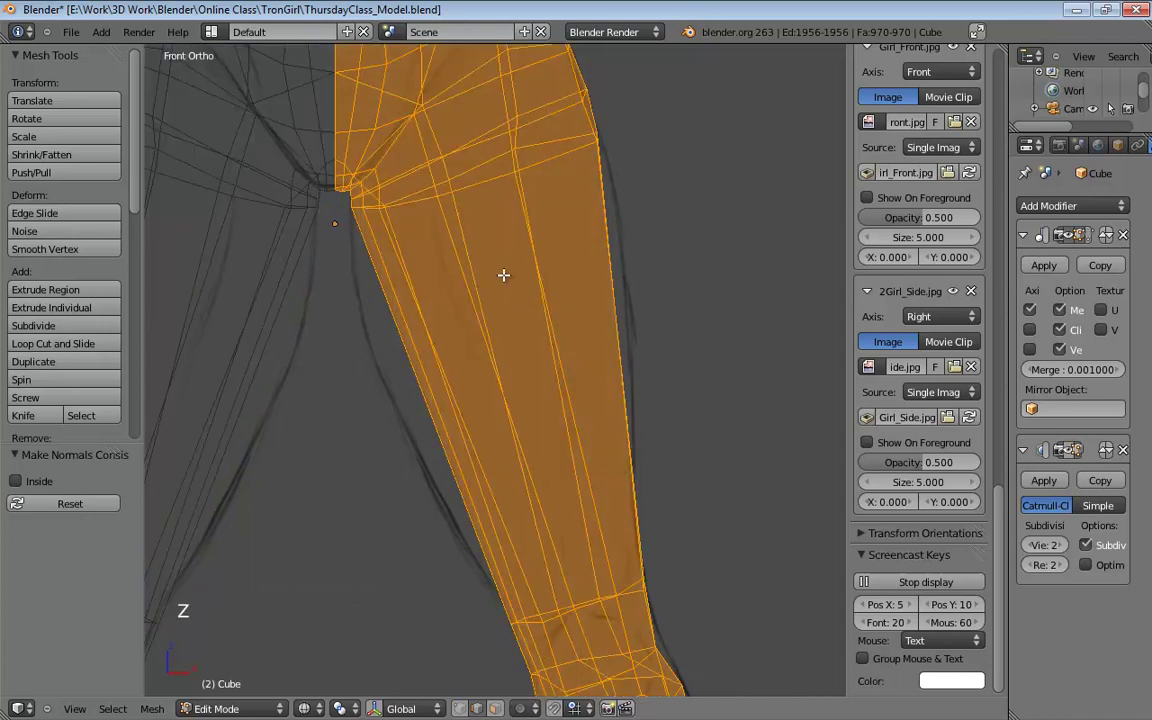
pyautogui.press('a')
pyautogui.hotkey('ctrl', 'r')
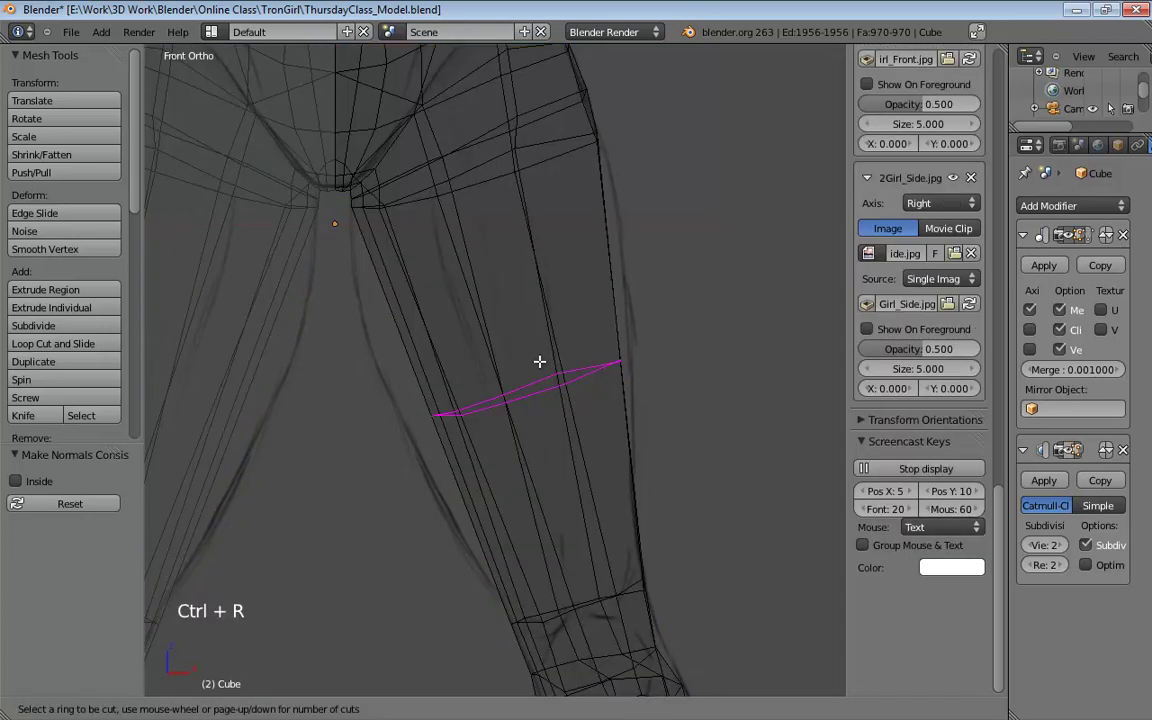
pyautogui.click(539, 361)
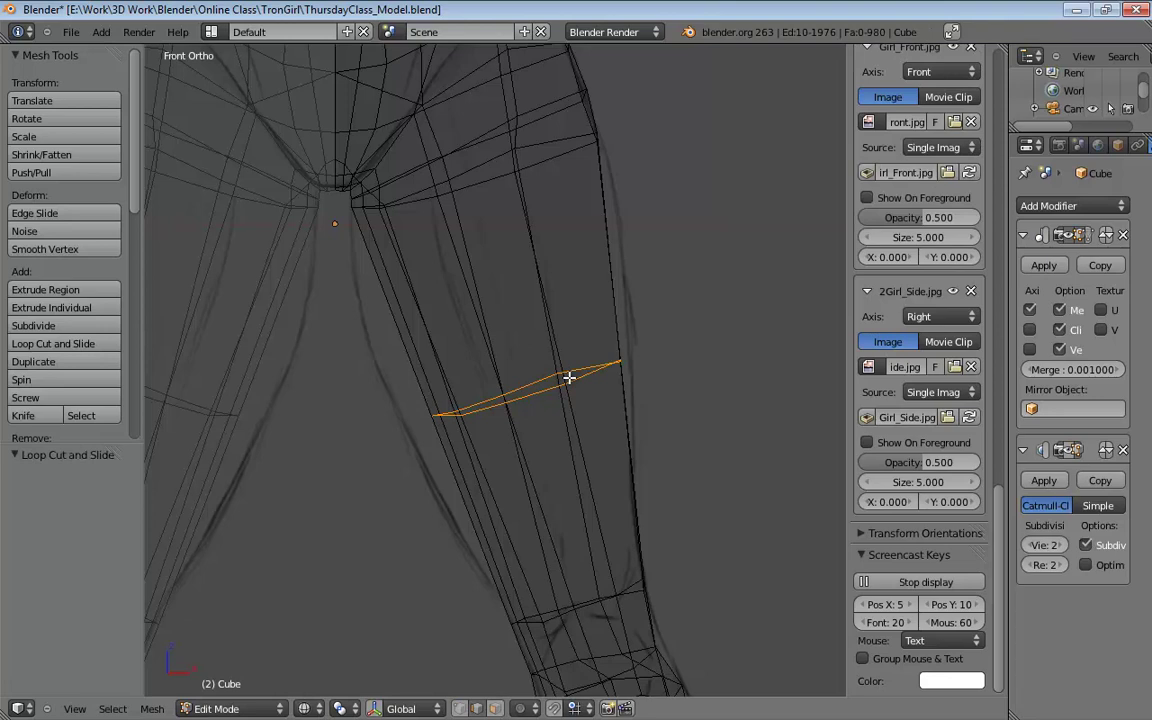
# Step: Select the mid-thigh loop's vertices, scale them by about 1.26 and shift them inward to fit the front reference outline
pyautogui.hotkey('ctrl', 'Tab')
pyautogui.click(528, 408)
pyautogui.moveTo(463, 414); pyautogui.dragTo(565, 380)
pyautogui.keyDown('alt'); pyautogui.click(617, 391); pyautogui.keyUp('alt')
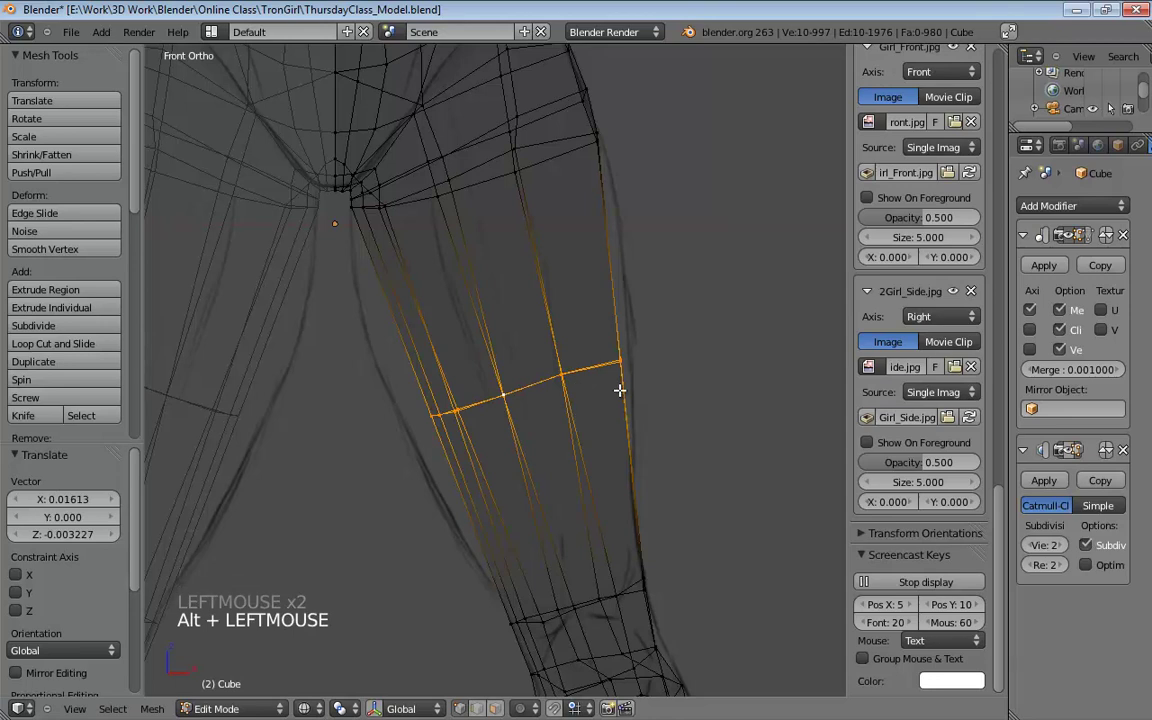
pyautogui.press('s')
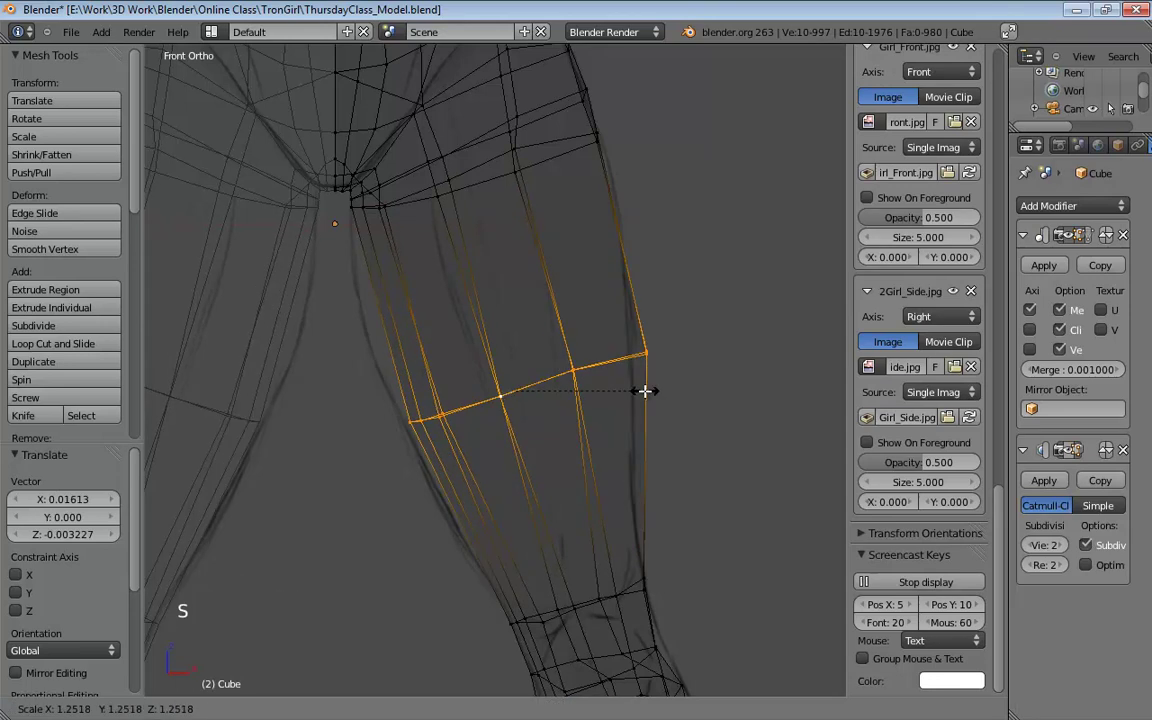
pyautogui.click(645, 391)
pyautogui.press('g')
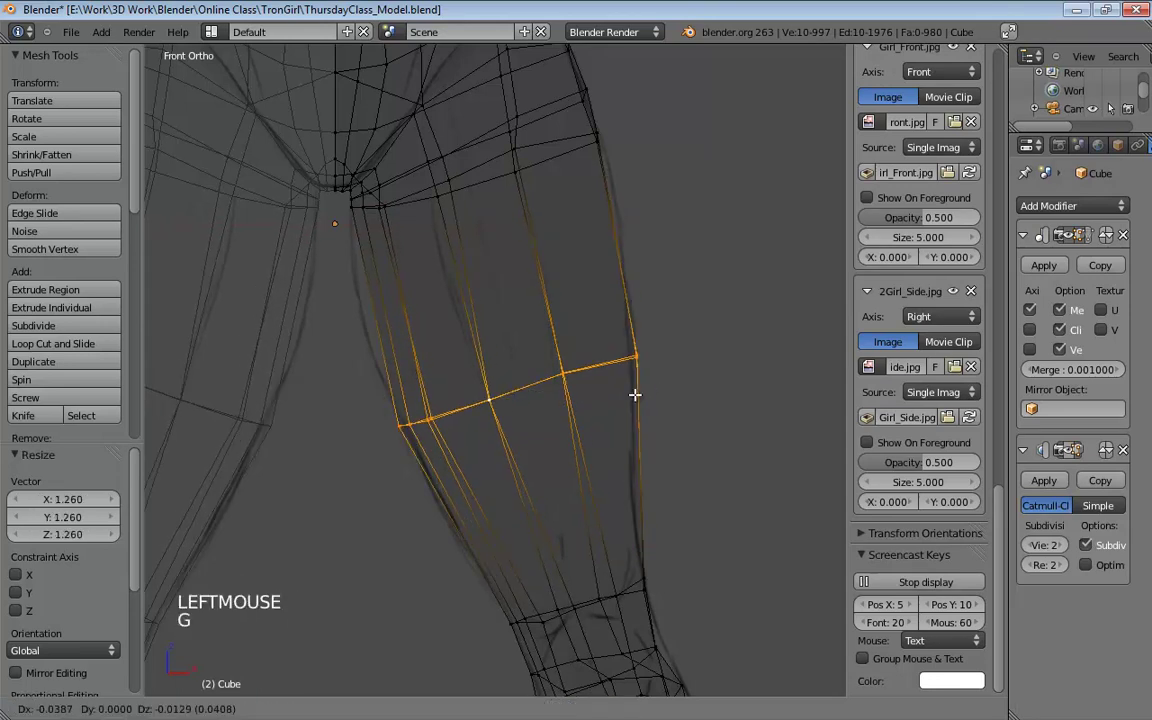
pyautogui.click(645, 397)
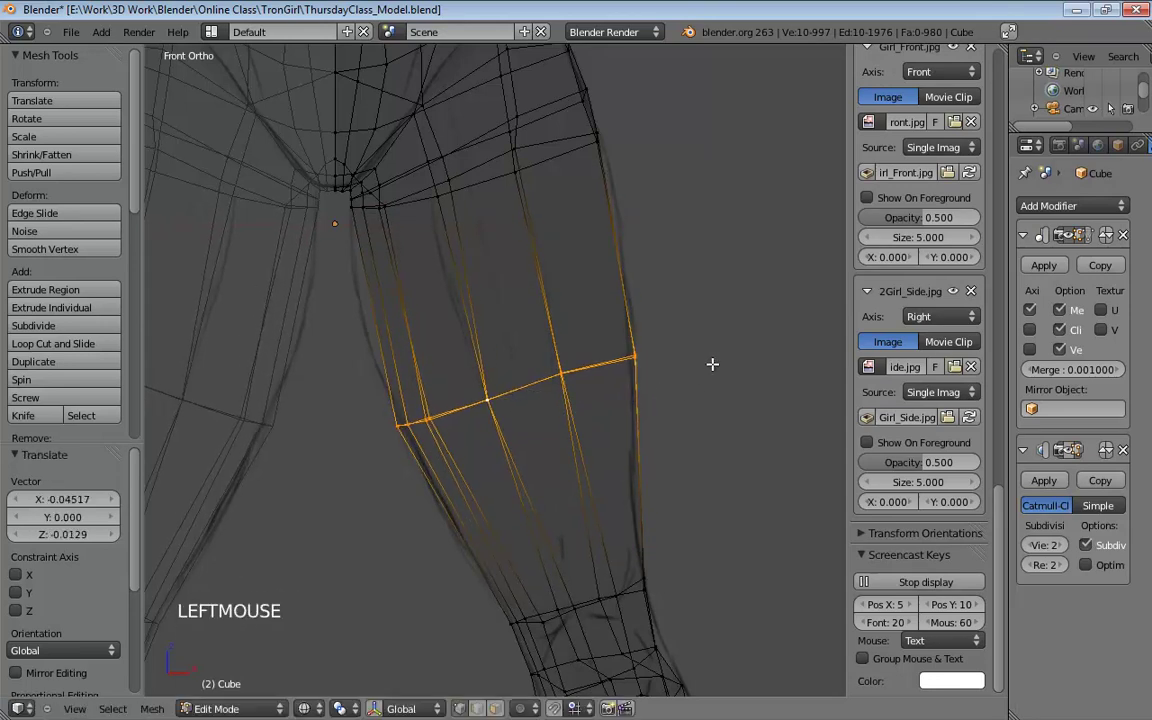
# Step: In side view, scale the mid-thigh loop by about 1.04 along Y and move it about 0.035 along Y to fit the reference
pyautogui.press('KP_3')
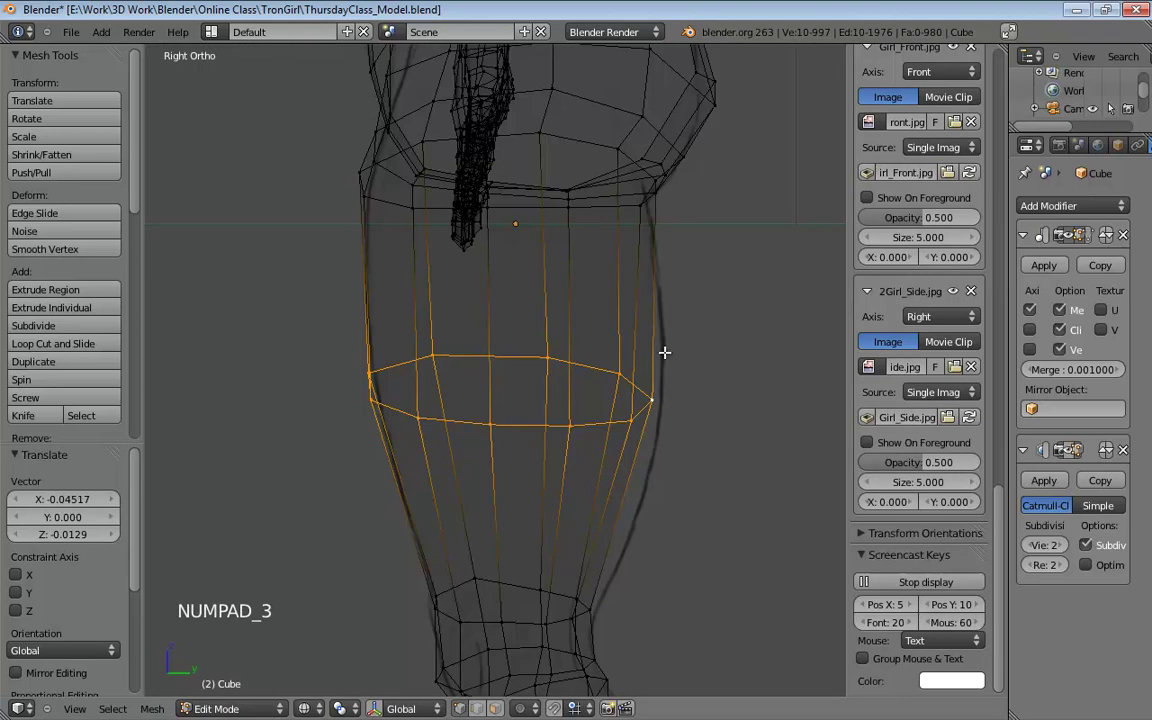
pyautogui.press('s')
pyautogui.press('y')
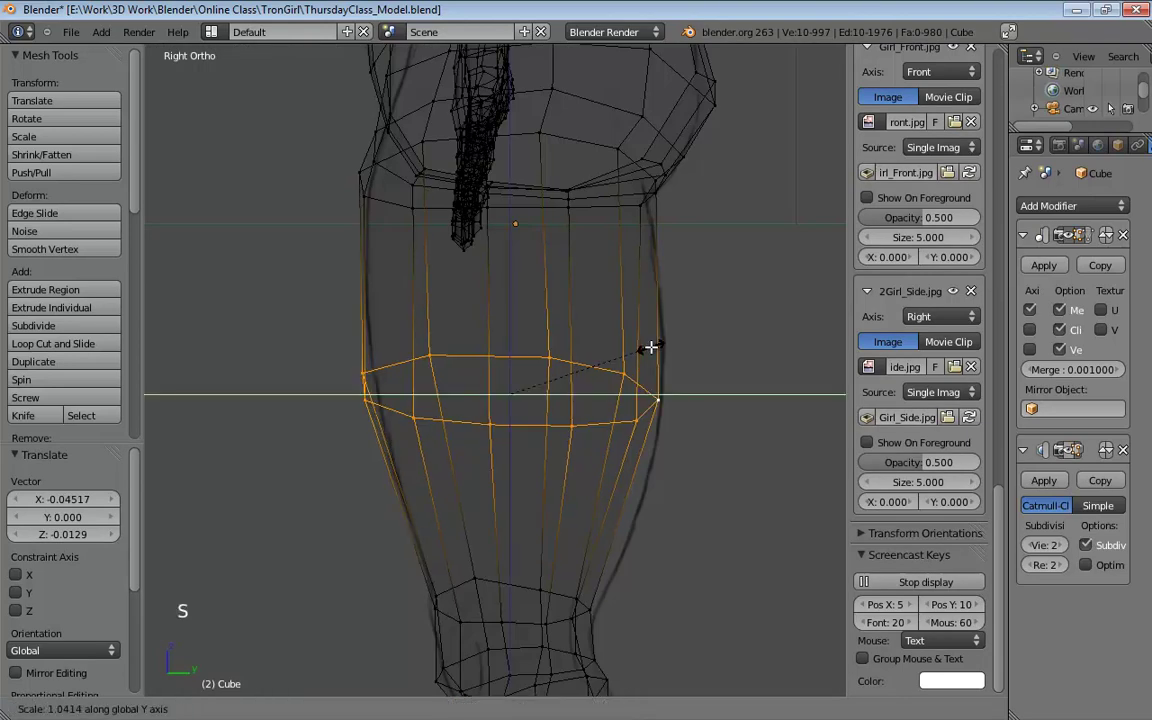
pyautogui.click(650, 347)
pyautogui.press('g')
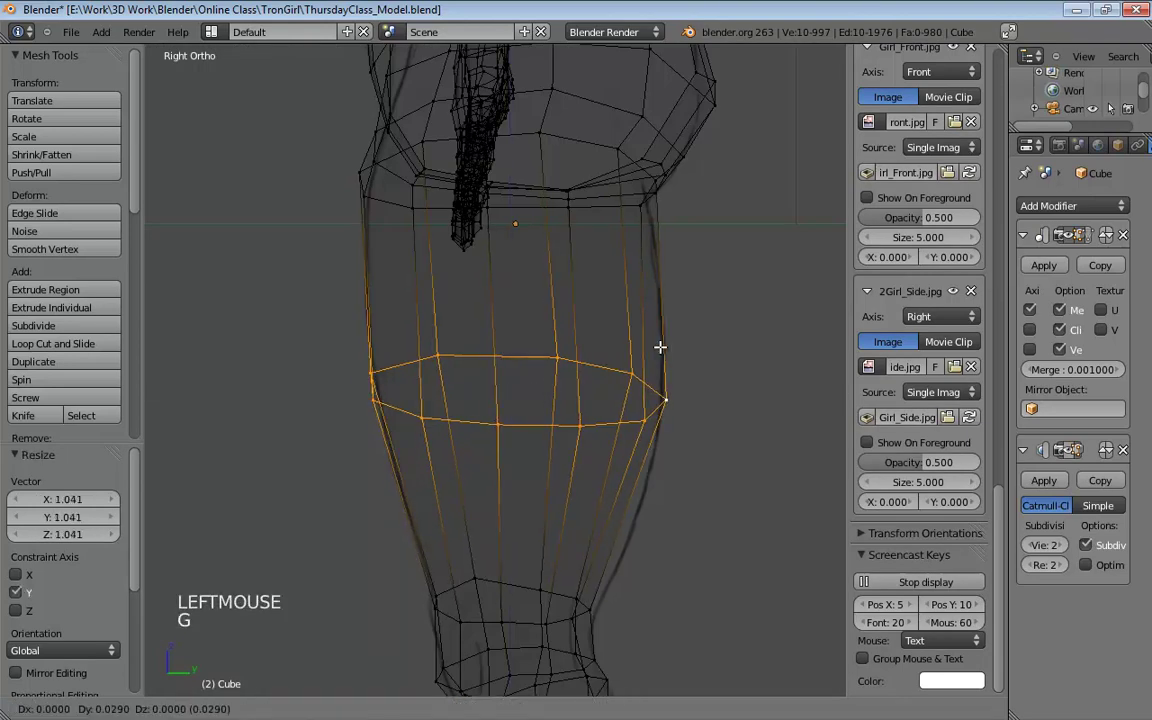
pyautogui.click(661, 347)
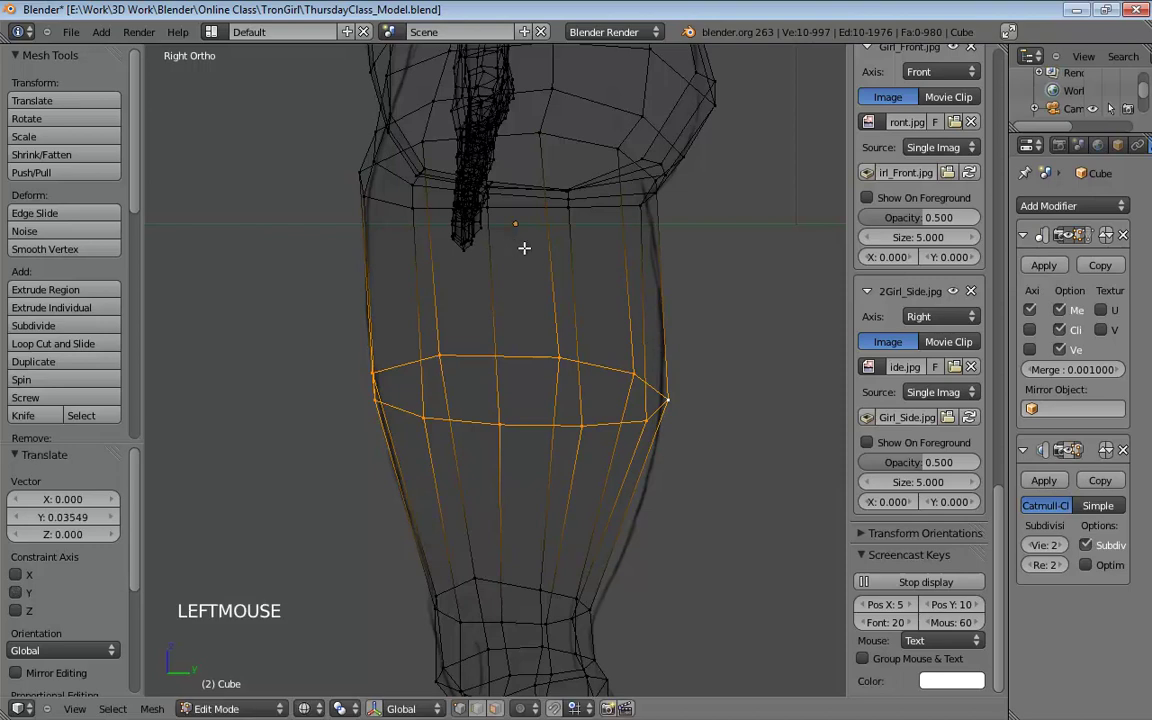
# Step: Show the subdivision smoothing in edit mode and nudge the vertices where the buttock meets the thigh toward the side reference
pyautogui.click(1070, 452)
pyautogui.keyDown('shift'); pyautogui.moveTo(643, 270); pyautogui.dragTo(622, 347, button='middle'); pyautogui.keyUp('shift')
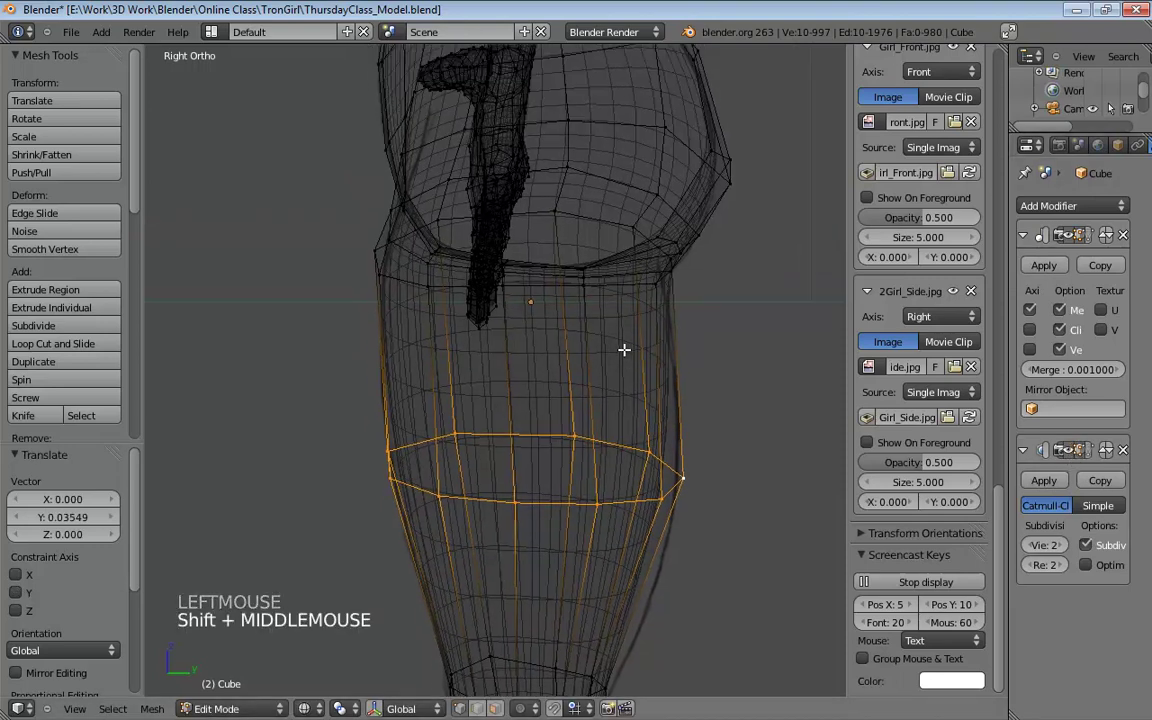
pyautogui.scroll(3, 501, 288)
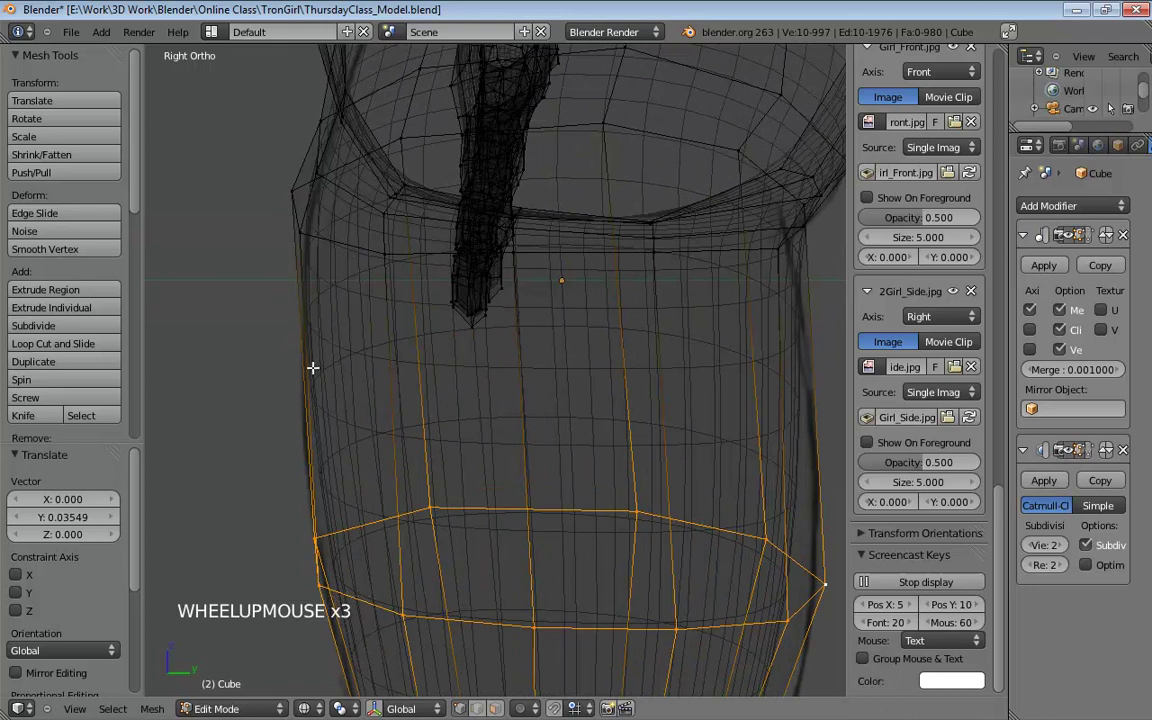
pyautogui.keyDown('shift'); pyautogui.moveTo(518, 352); pyautogui.dragTo(645, 326, button='middle'); pyautogui.keyUp('shift')
pyautogui.click(653, 308)
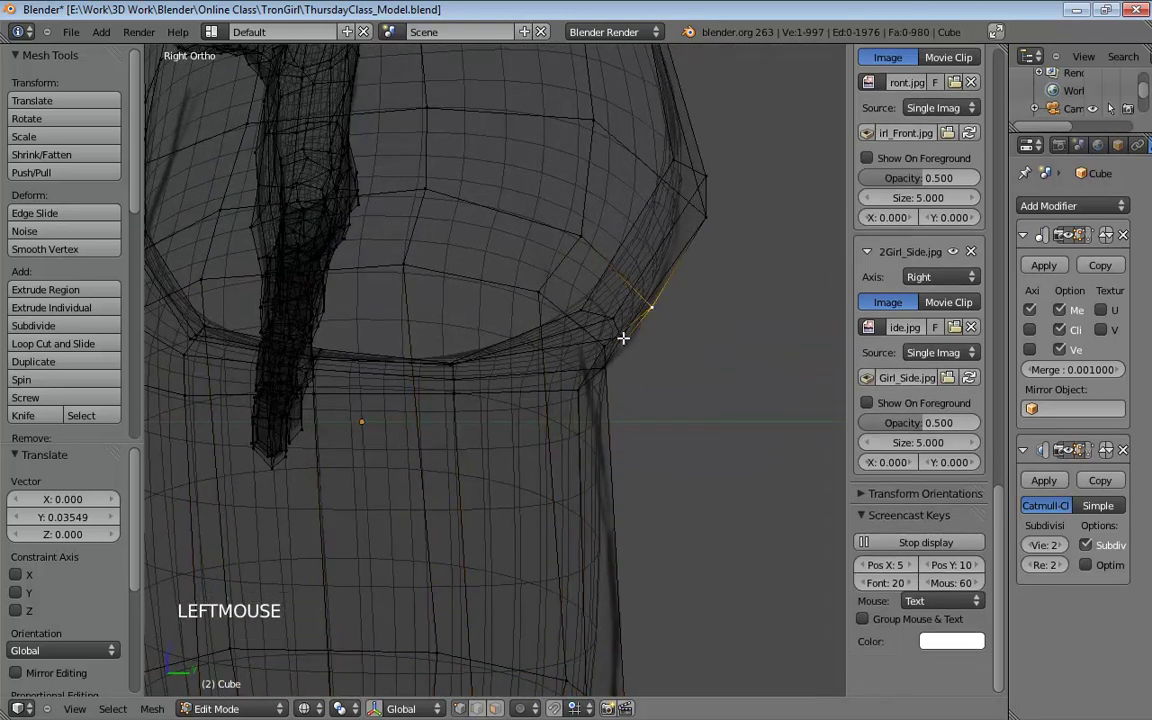
pyautogui.moveTo(622, 336); pyautogui.dragTo(628, 348)
pyautogui.click(668, 314)
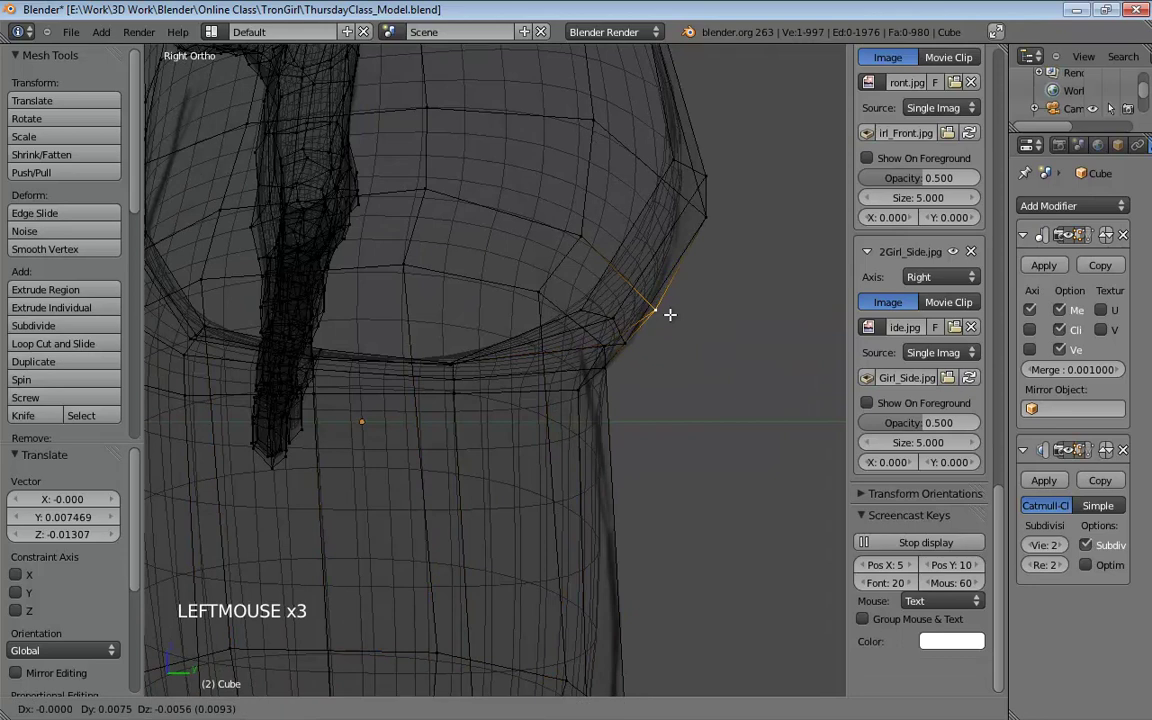
# Step: In solid view, reposition the vertices of the thigh's lower loop across the front of the knee
pyautogui.moveTo(658, 327); pyautogui.dragTo(609, 330, button='middle')
pyautogui.scroll(-5, 501, 355)
pyautogui.moveTo(501, 355)
pyautogui.mouseDown(button='middle')
pyautogui.moveTo(558, 339)
pyautogui.moveTo(630, 350)
pyautogui.moveTo(545, 417)
pyautogui.moveTo(560, 478)
pyautogui.moveTo(581, 417)
pyautogui.moveTo(599, 417)
pyautogui.mouseUp(button='middle')
pyautogui.press('z')
pyautogui.scroll(3, 603, 431)
pyautogui.press('z')
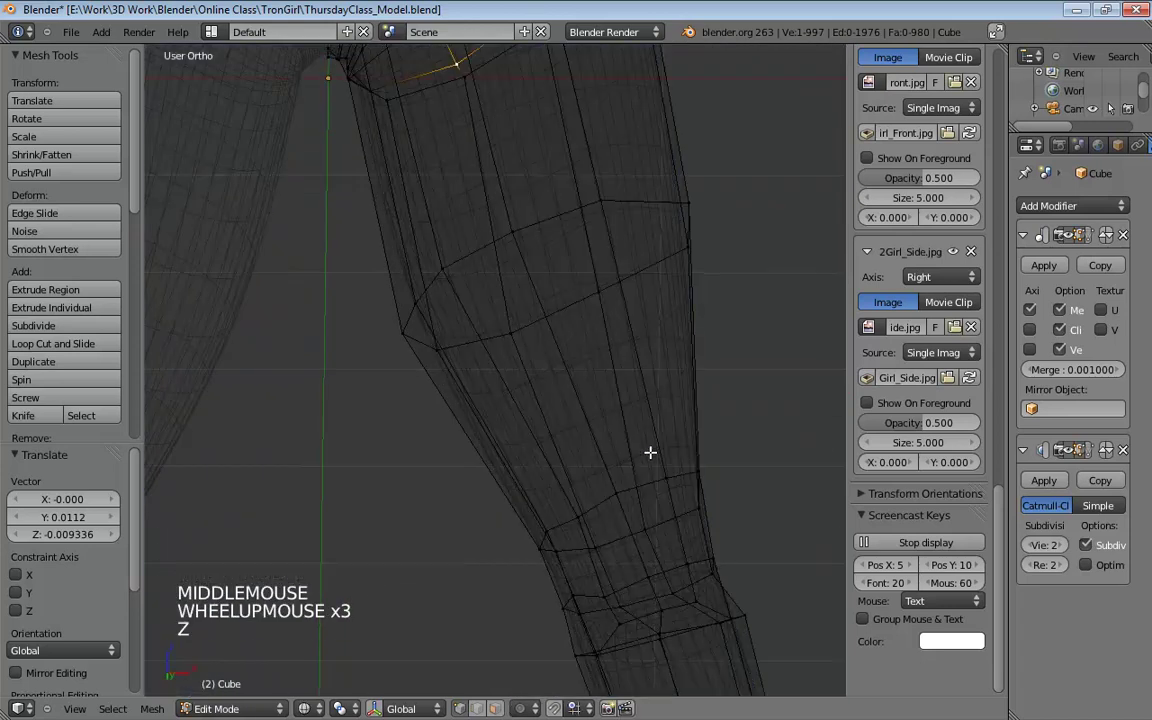
pyautogui.press('z')
pyautogui.click(655, 468)
pyautogui.keyDown('shift'); pyautogui.moveTo(655, 468); pyautogui.dragTo(588, 392, button='middle'); pyautogui.keyUp('shift')
pyautogui.moveTo(541, 401); pyautogui.dragTo(595, 390)
pyautogui.moveTo(511, 422); pyautogui.dragTo(507, 398)
pyautogui.moveTo(591, 385); pyautogui.dragTo(582, 377)
# Step: Adjust the thigh's lower loop vertices around the outer side and back of the knee, raising the back ones
pyautogui.moveTo(625, 375); pyautogui.dragTo(463, 404, button='middle')
pyautogui.click(546, 377)
pyautogui.moveTo(450, 416); pyautogui.dragTo(449, 432)
pyautogui.moveTo(482, 413); pyautogui.dragTo(380, 408, button='middle')
pyautogui.moveTo(379, 417); pyautogui.dragTo(376, 393)
pyautogui.moveTo(447, 402); pyautogui.dragTo(391, 407, button='middle')
pyautogui.moveTo(425, 414); pyautogui.dragTo(417, 389)
pyautogui.moveTo(322, 409); pyautogui.dragTo(504, 409, button='middle')
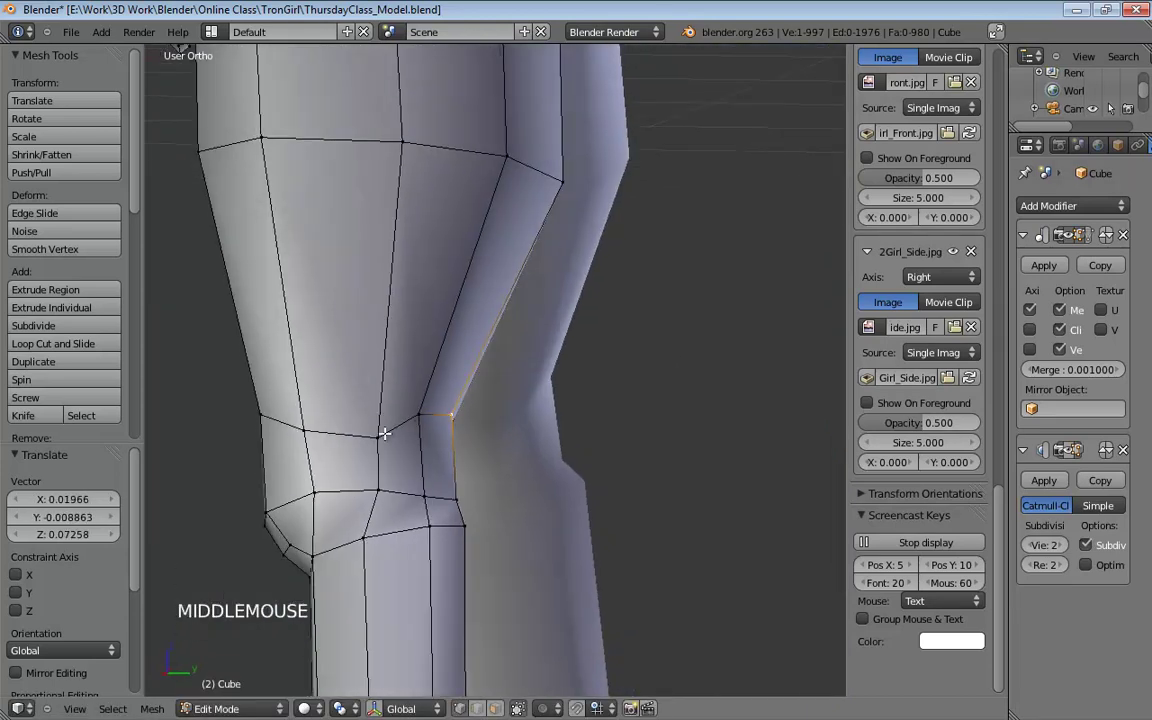
# Step: Shift the outer-side vertices of the thigh's lower loop and the knee ring forward, and tweak the loop behind the knee
pyautogui.moveTo(380, 436); pyautogui.dragTo(365, 433)
pyautogui.click(385, 432)
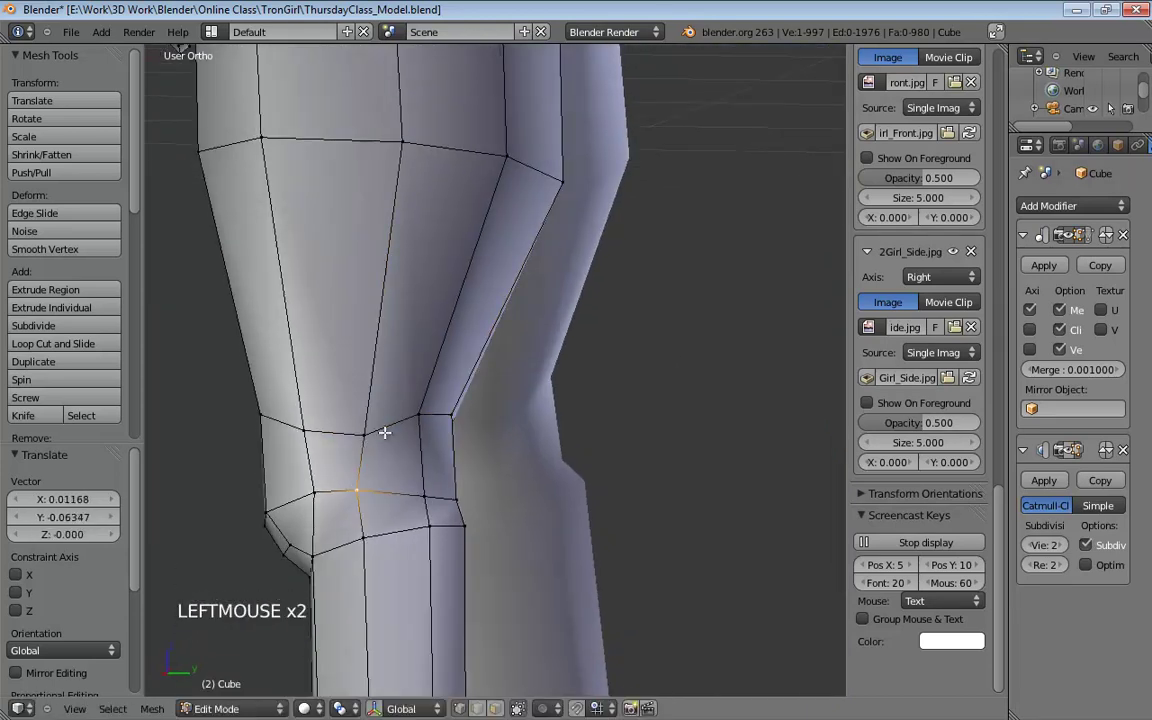
pyautogui.moveTo(418, 422); pyautogui.dragTo(417, 404)
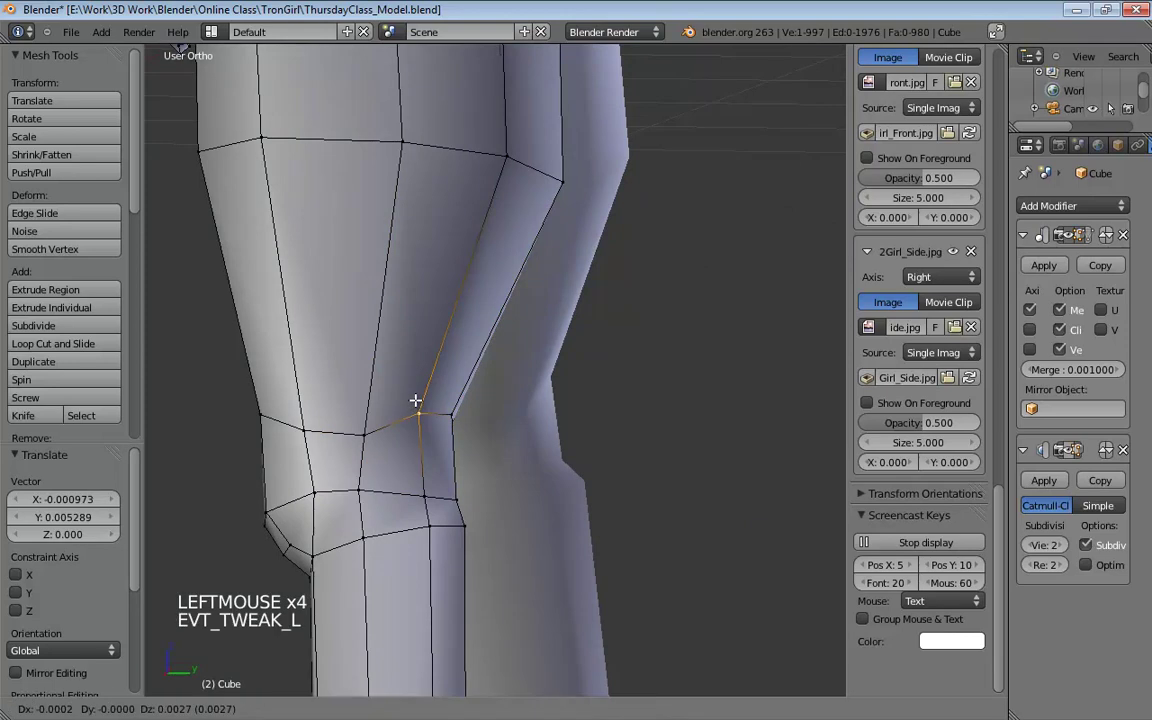
pyautogui.moveTo(417, 404); pyautogui.dragTo(386, 404, button='middle')
pyautogui.moveTo(386, 404); pyautogui.dragTo(434, 401)
pyautogui.moveTo(495, 403); pyautogui.dragTo(428, 407, button='middle')
pyautogui.moveTo(526, 445); pyautogui.dragTo(519, 463)
# Step: Tweak the vertices along the knee's inner side and beneath the kneecap to even out the edge flow
pyautogui.moveTo(588, 394); pyautogui.dragTo(522, 405, button='middle')
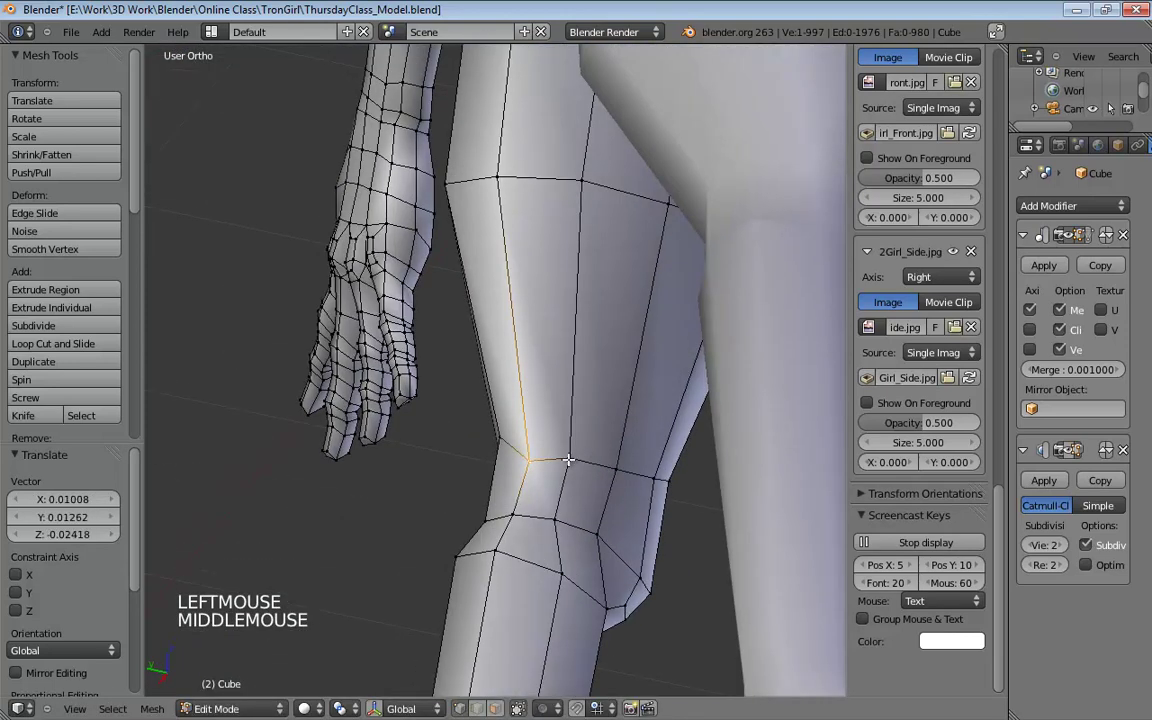
pyautogui.click(566, 471)
pyautogui.click(609, 489)
pyautogui.moveTo(660, 468); pyautogui.dragTo(550, 437, button='middle')
pyautogui.moveTo(550, 437)
pyautogui.mouseDown()
pyautogui.moveTo(538, 440)
pyautogui.moveTo(563, 432)
pyautogui.mouseUp()
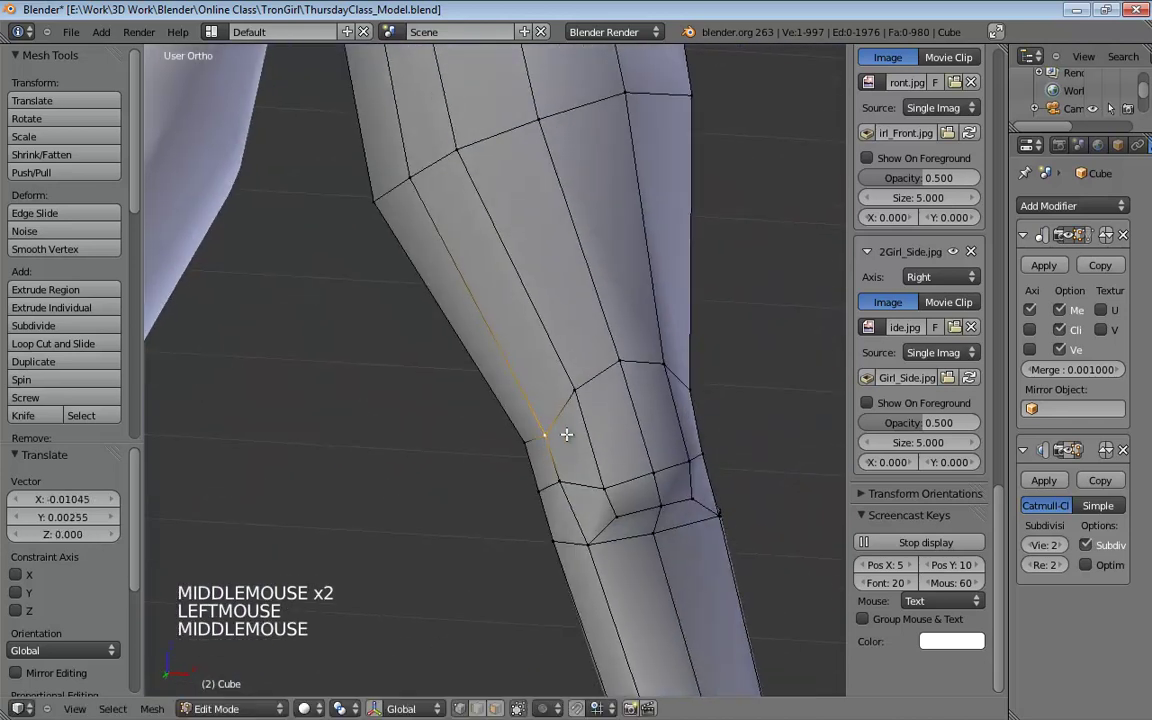
pyautogui.moveTo(563, 432); pyautogui.dragTo(612, 424, button='middle')
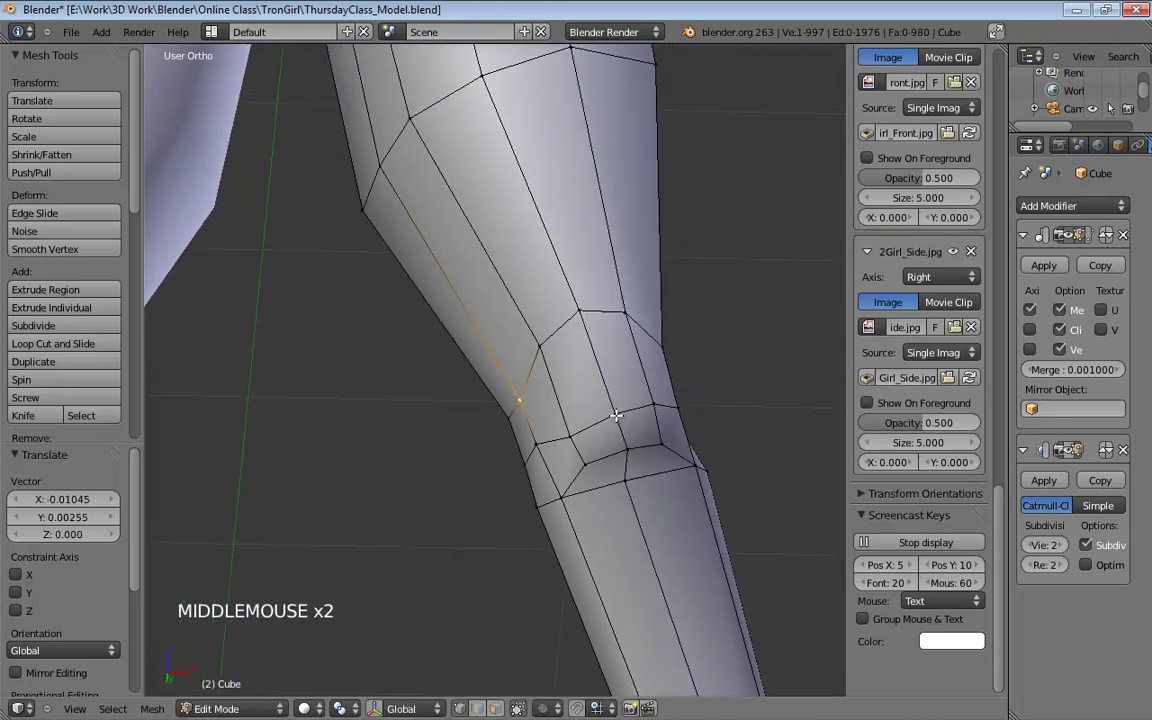
pyautogui.moveTo(613, 419); pyautogui.dragTo(618, 412)
pyautogui.moveTo(566, 489); pyautogui.dragTo(580, 494)
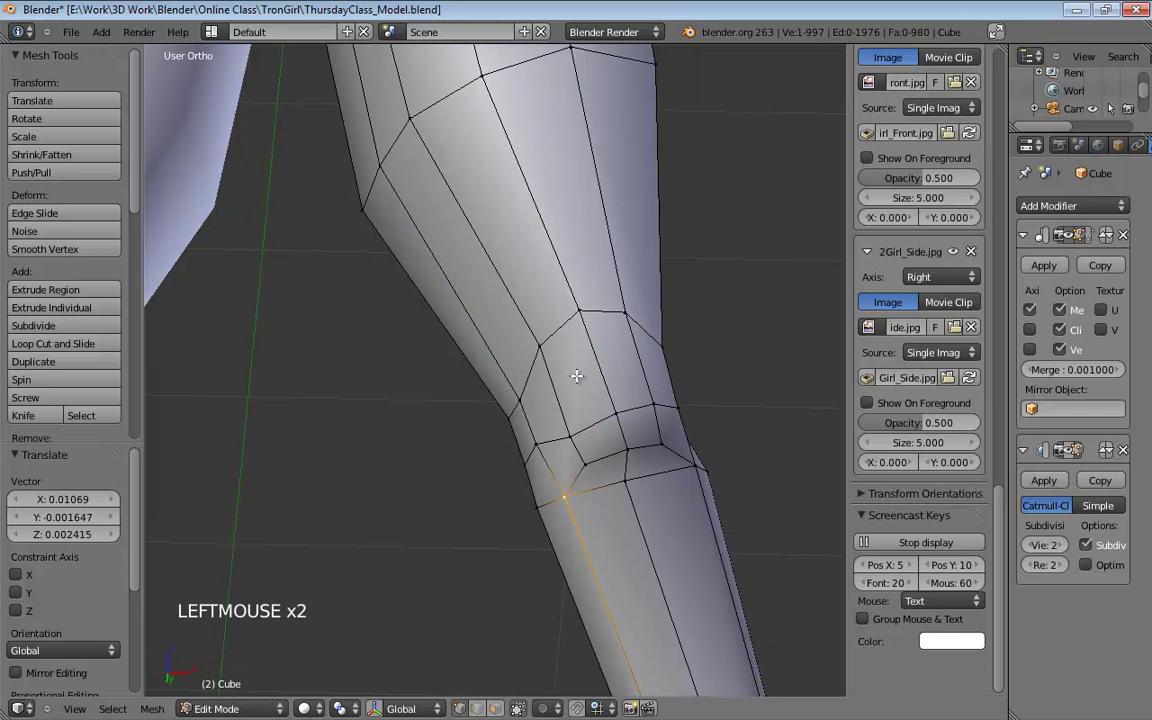
# Step: In front wireframe view, move the knee's inner-side and middle-ring vertices to follow the reference's knee contour
pyautogui.moveTo(570, 368); pyautogui.dragTo(647, 378, button='middle')
pyautogui.press('KP_1')
pyautogui.press('KP_5')
pyautogui.press('KP_5')
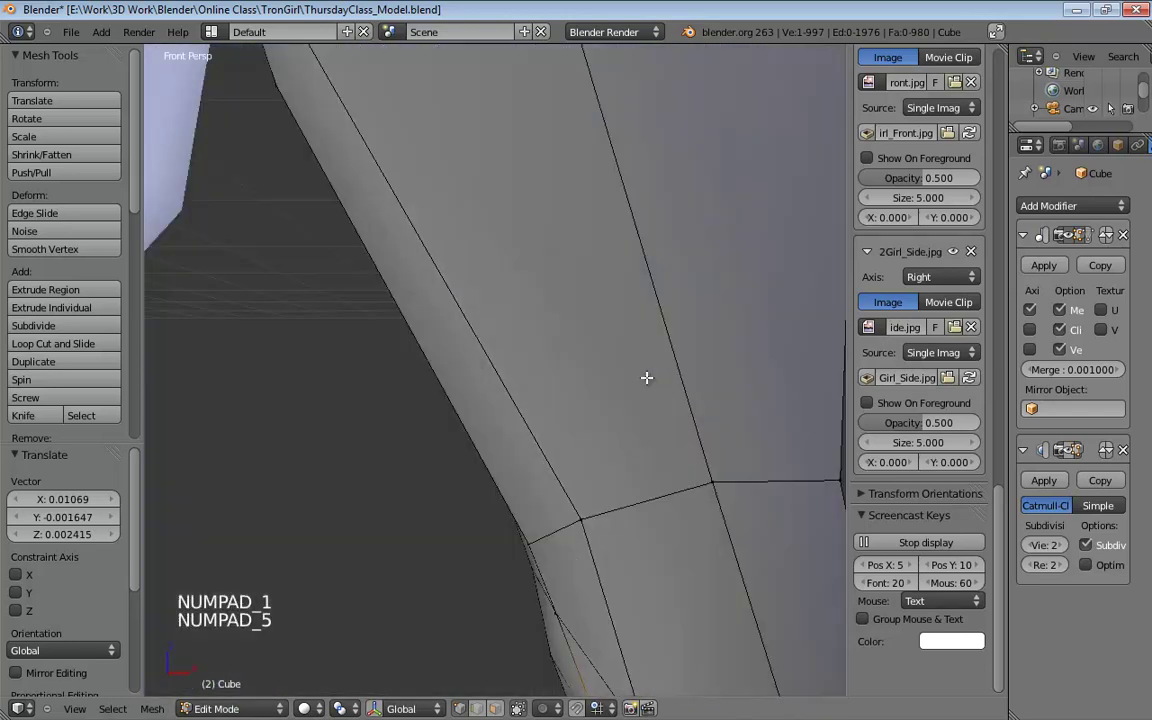
pyautogui.press('z')
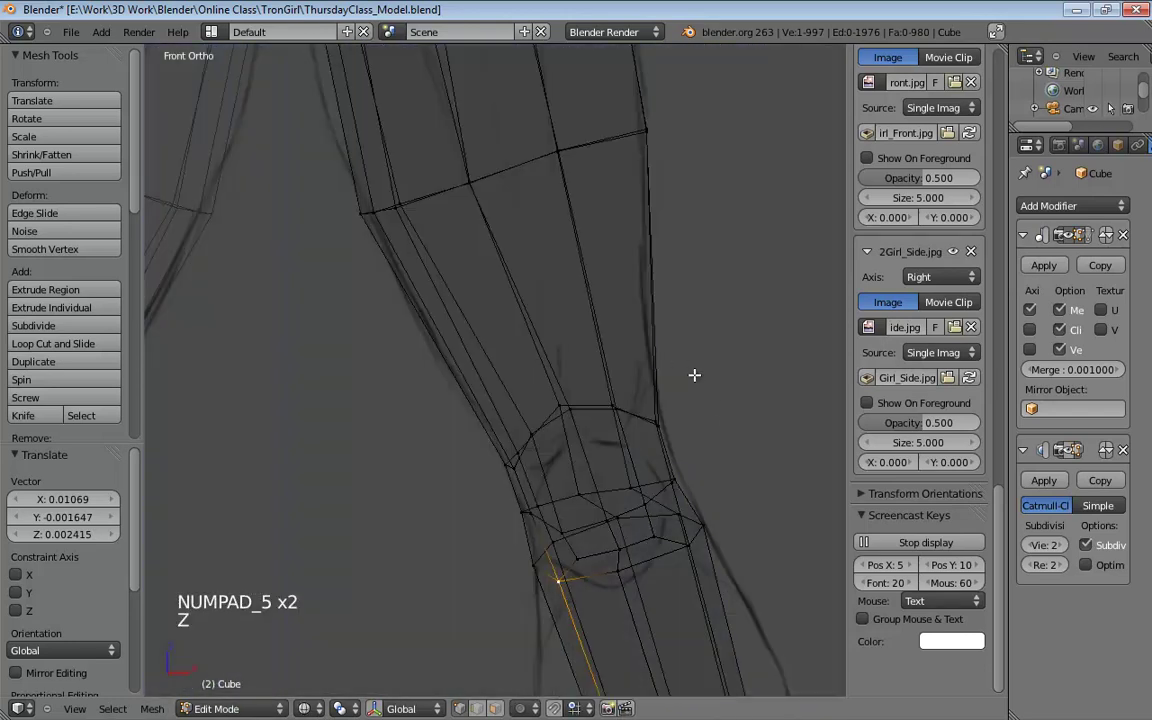
pyautogui.keyDown('shift'); pyautogui.moveTo(694, 375); pyautogui.dragTo(432, 429, button='middle'); pyautogui.keyUp('shift')
pyautogui.scroll(3, 645, 410)
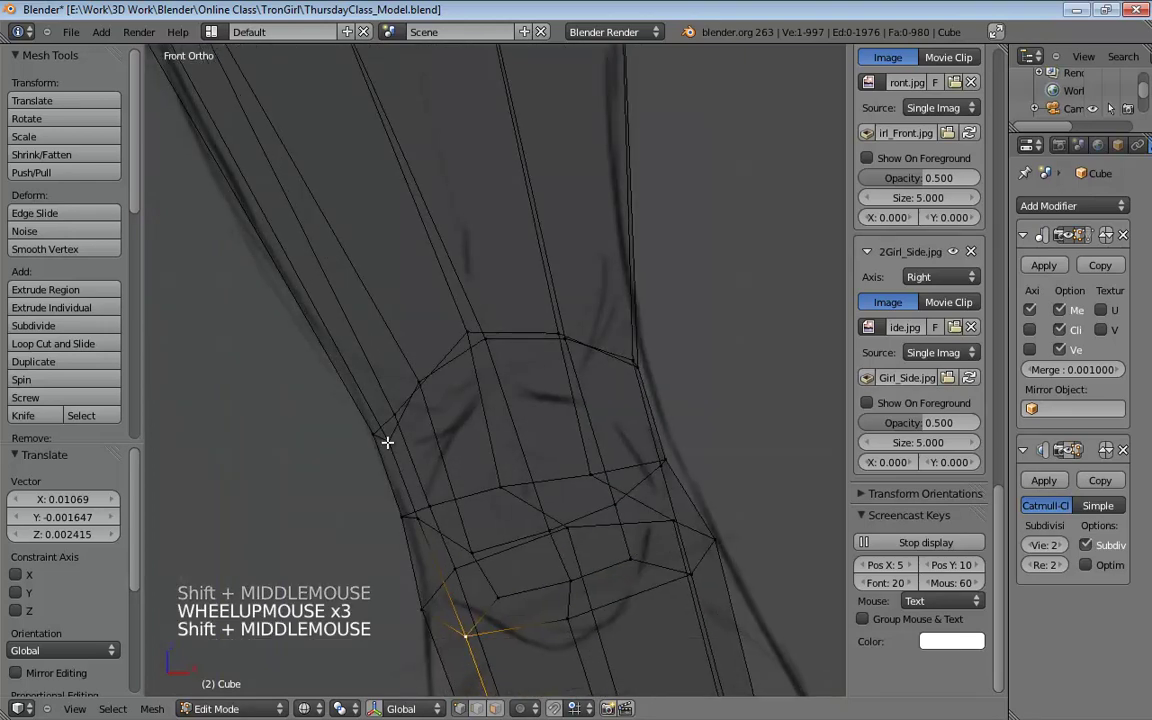
pyautogui.moveTo(385, 446); pyautogui.dragTo(400, 466)
pyautogui.moveTo(377, 449); pyautogui.dragTo(445, 538)
pyautogui.moveTo(504, 493); pyautogui.dragTo(627, 472)
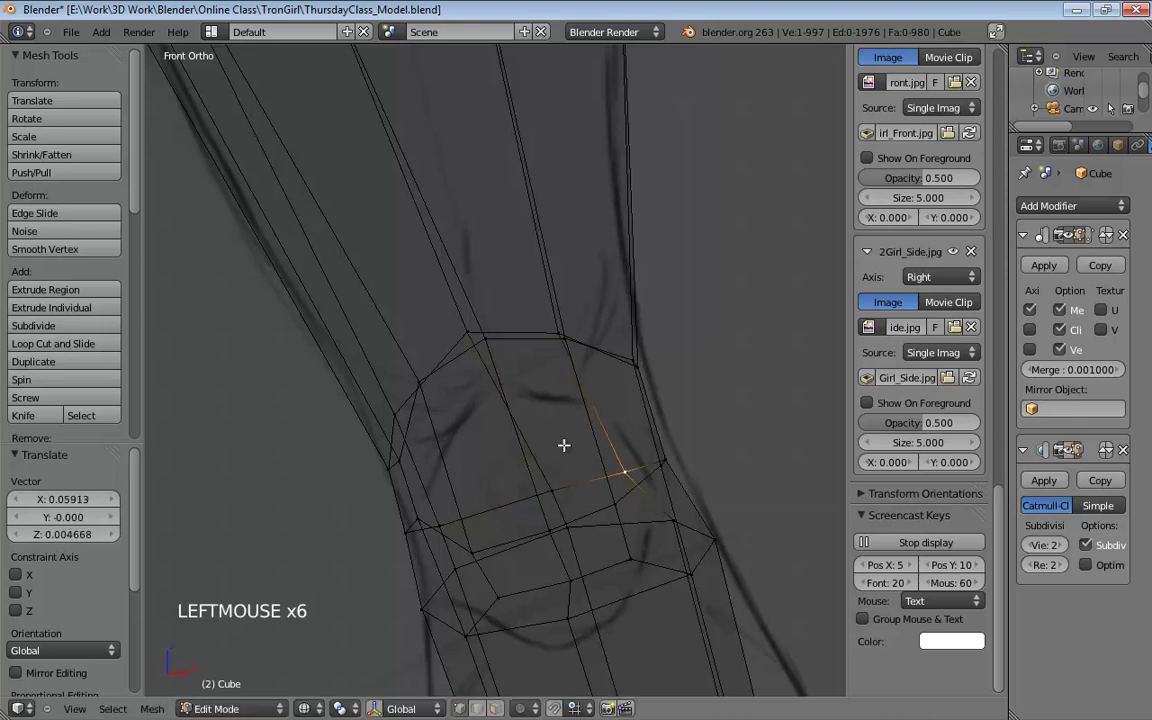
pyautogui.moveTo(424, 397); pyautogui.dragTo(441, 431)
# Step: In front view, align the loop above the knee with the drawn kneecap and shift the central vertices of the rings below it
pyautogui.moveTo(504, 427)
pyautogui.mouseDown(button='middle')
pyautogui.moveTo(589, 404)
pyautogui.moveTo(509, 420)
pyautogui.mouseUp(button='middle')
pyautogui.press('KP_1')
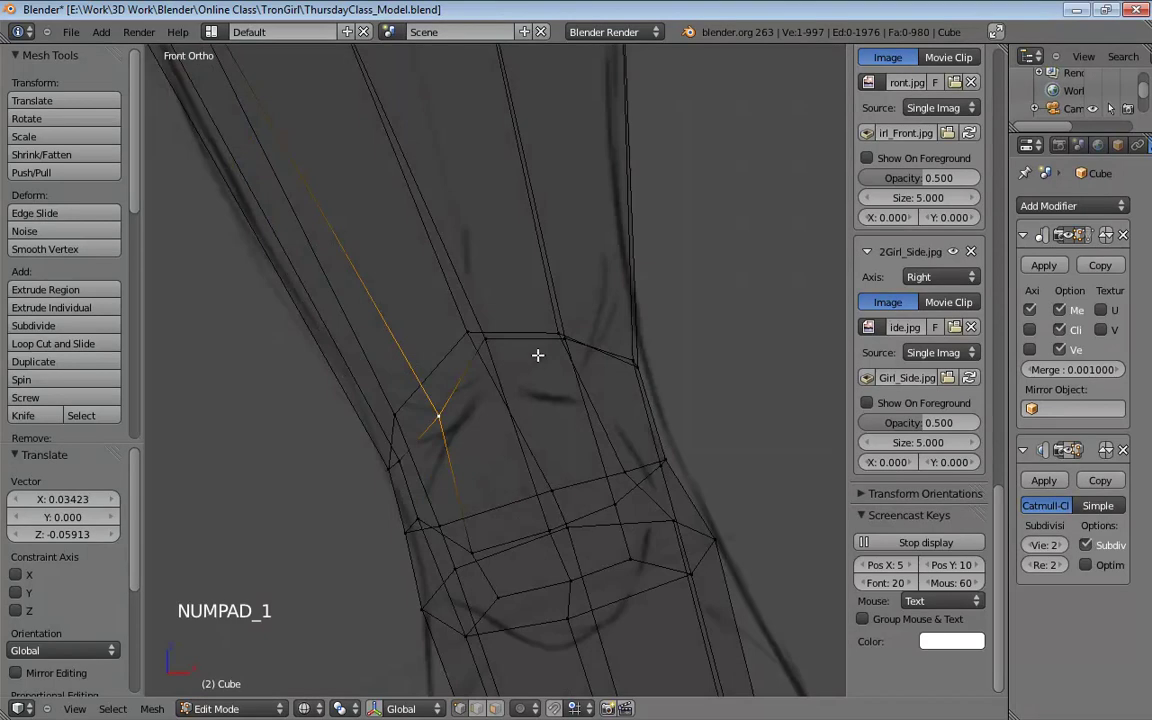
pyautogui.moveTo(493, 343); pyautogui.dragTo(499, 373)
pyautogui.moveTo(563, 347); pyautogui.dragTo(588, 396)
pyautogui.moveTo(639, 381); pyautogui.dragTo(652, 404)
pyautogui.moveTo(562, 341); pyautogui.dragTo(585, 342)
pyautogui.moveTo(486, 344); pyautogui.dragTo(494, 344)
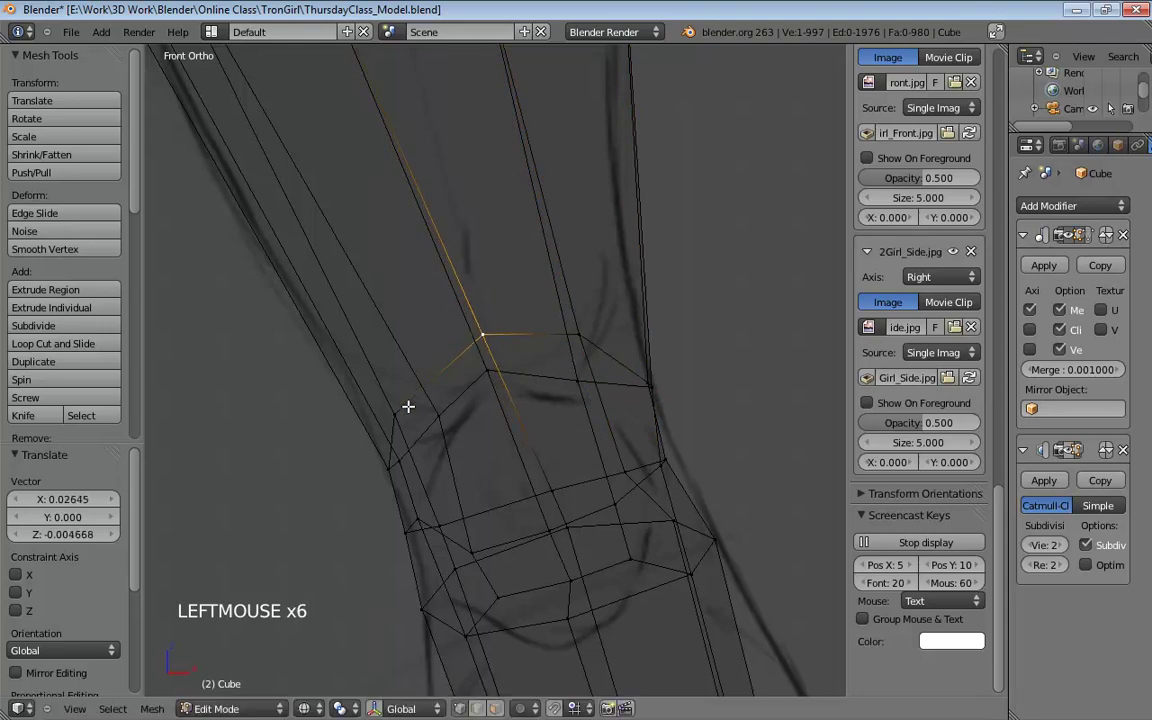
pyautogui.moveTo(398, 416); pyautogui.dragTo(401, 419)
pyautogui.moveTo(553, 494); pyautogui.dragTo(532, 498)
pyautogui.moveTo(571, 536); pyautogui.dragTo(561, 558)
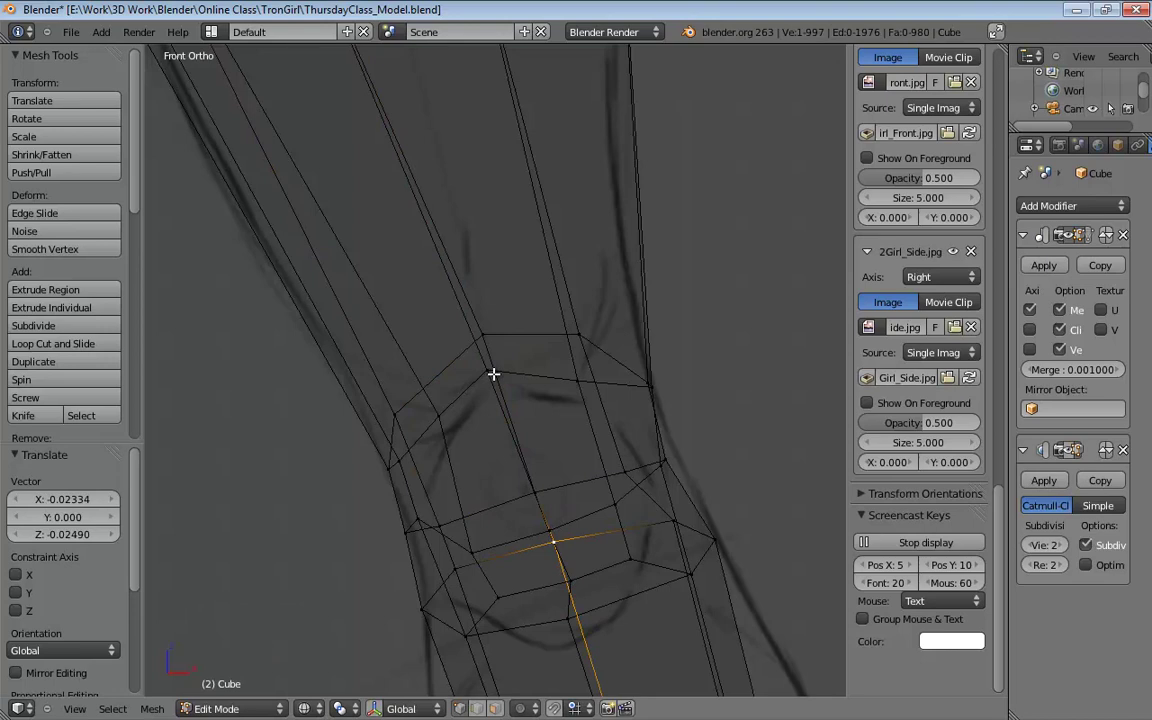
# Step: In front view, raise three vertices of the loop above the knee to round it around the drawn kneecap
pyautogui.moveTo(493, 374)
pyautogui.mouseDown()
pyautogui.moveTo(507, 373)
pyautogui.moveTo(506, 358)
pyautogui.mouseUp()
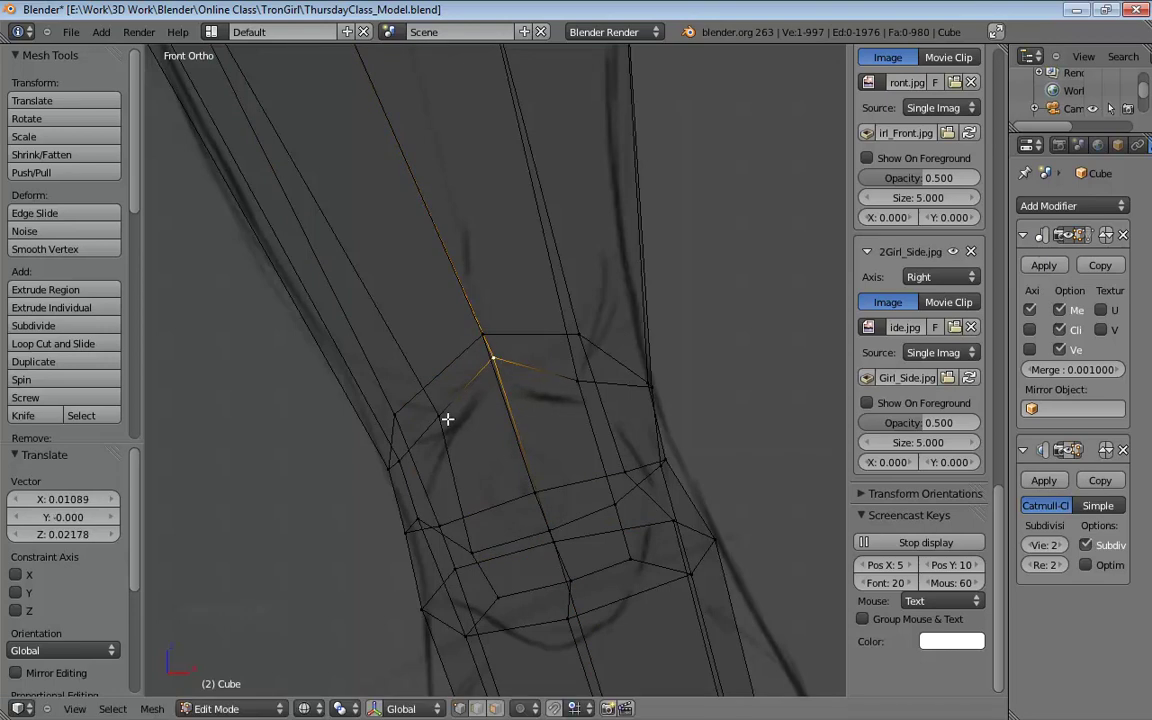
pyautogui.moveTo(440, 412); pyautogui.dragTo(432, 400)
pyautogui.moveTo(584, 379); pyautogui.dragTo(591, 357)
# Step: Add an edge loop around the upper thigh and scale it up by about 1.097 to match the front reference
pyautogui.keyDown('shift'); pyautogui.moveTo(512, 177); pyautogui.dragTo(453, 314, button='middle'); pyautogui.keyUp('shift')
pyautogui.scroll(-3, 487, 352)
pyautogui.hotkey('ctrl', 'r')
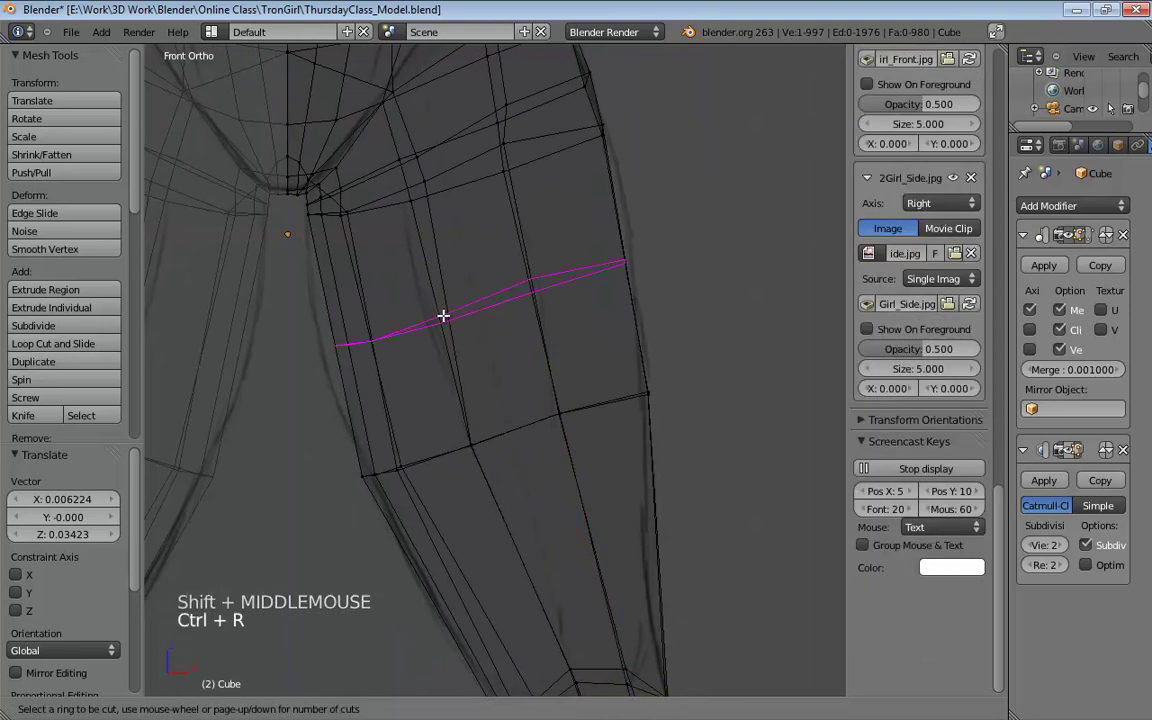
pyautogui.click(443, 316)
pyautogui.click(482, 302)
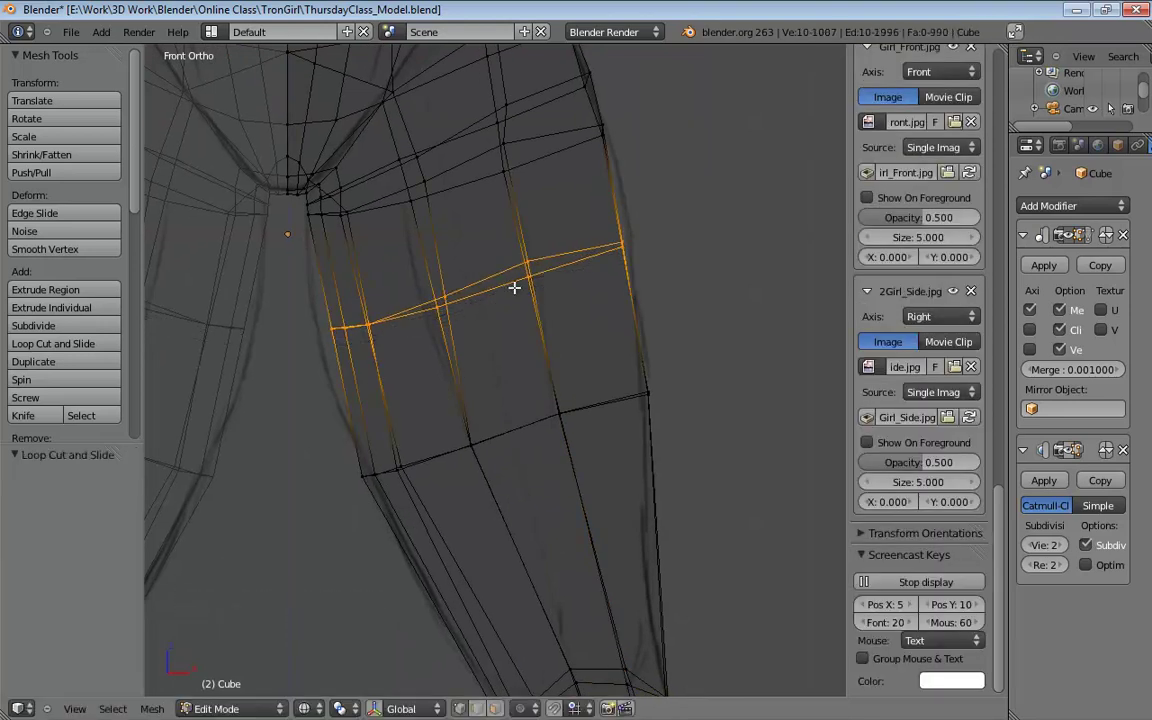
pyautogui.press('s')
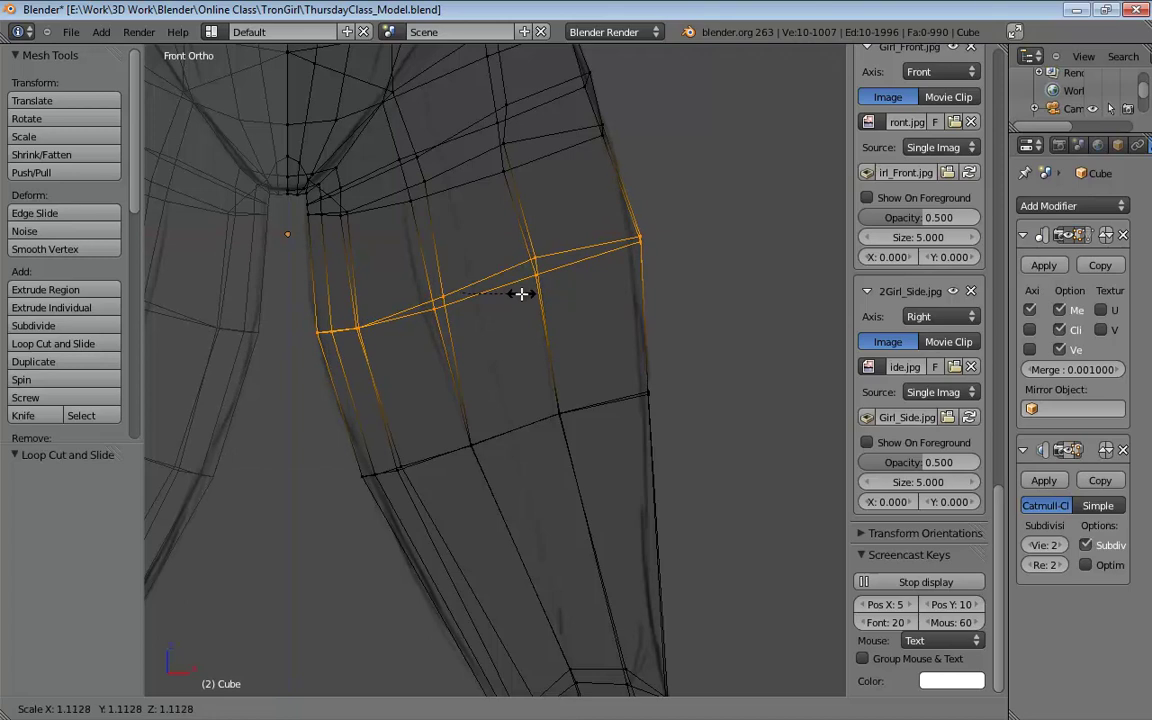
pyautogui.click(534, 300)
pyautogui.moveTo(578, 326); pyautogui.dragTo(427, 339, button='middle')
pyautogui.press('KP_4')
pyautogui.press('KP_1')
pyautogui.press('KP_5')
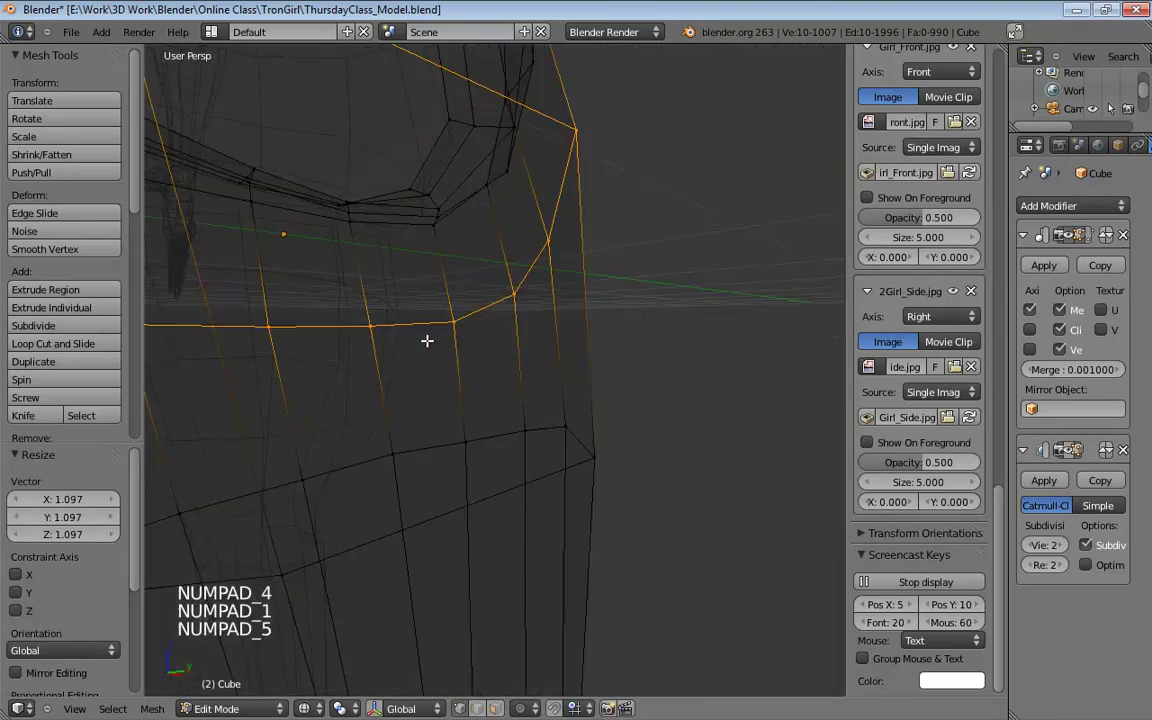
pyautogui.press('KP_1')
pyautogui.press('KP_5')
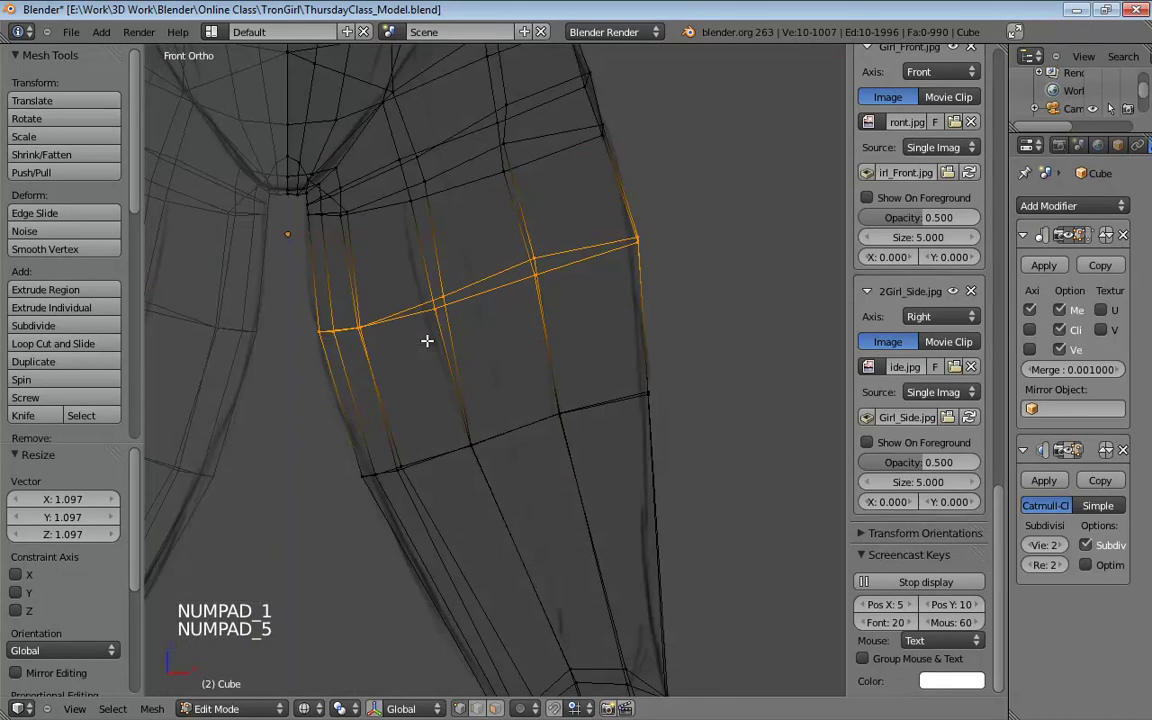
# Step: In side view, scale the new upper-thigh loop to about 0.933 along Y and shift it slightly forward to fit the reference
pyautogui.press('KP_3')
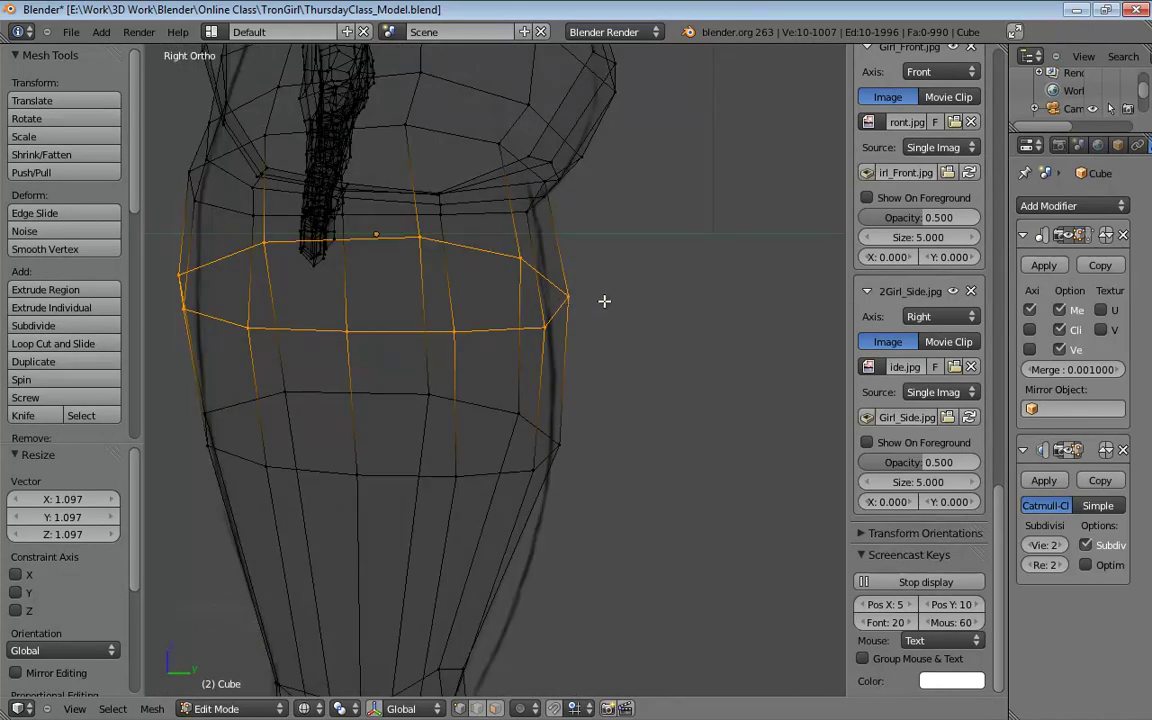
pyautogui.press('s')
pyautogui.press('y')
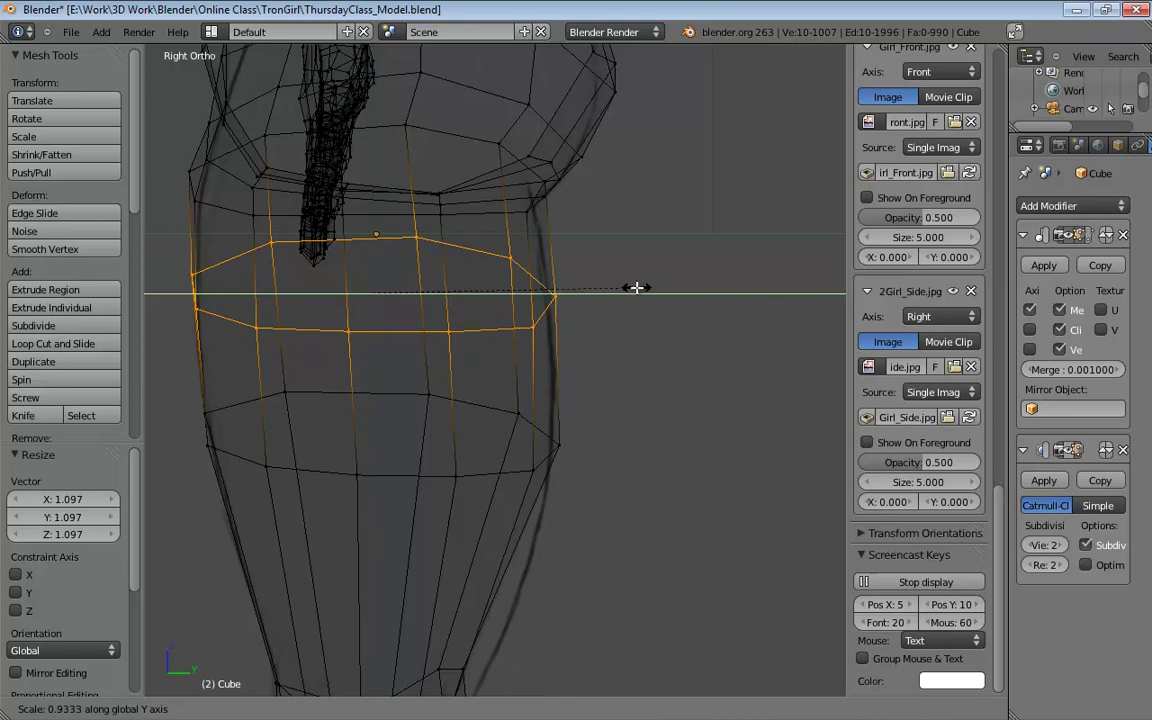
pyautogui.click(636, 288)
pyautogui.press('g')
pyautogui.press('y')
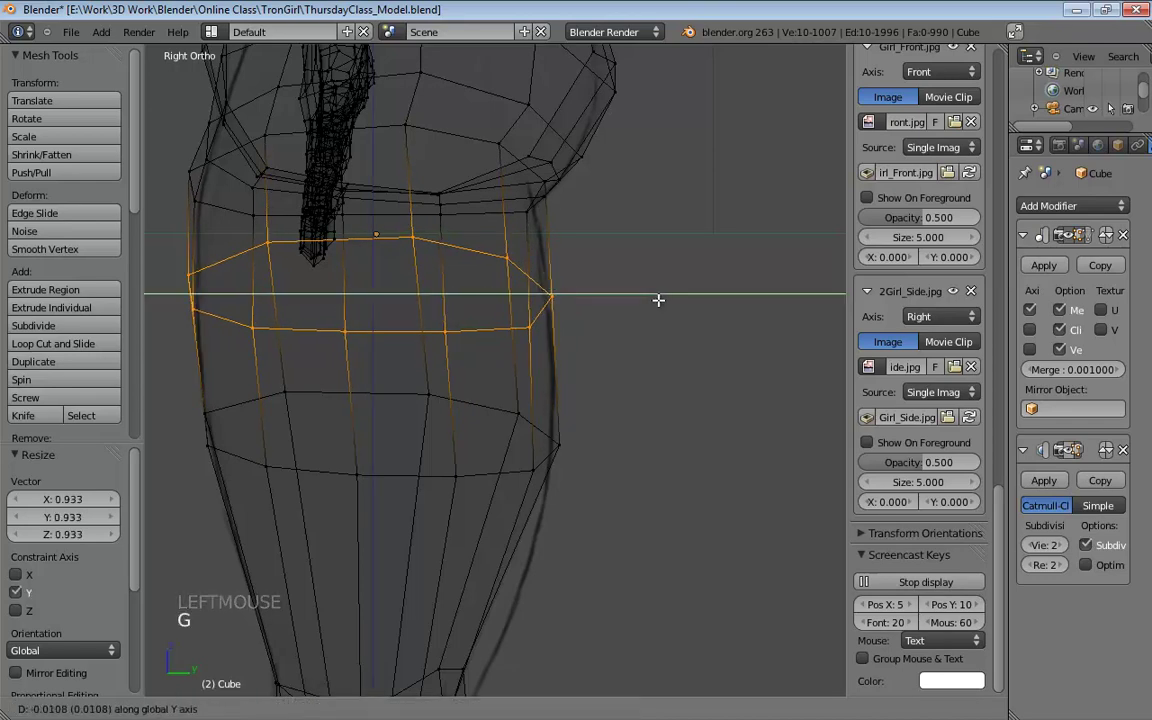
pyautogui.click(655, 300)
# Step: Pull the vertices of the crease beneath the buttock inward and down to follow the side reference
pyautogui.moveTo(547, 187); pyautogui.dragTo(534, 194)
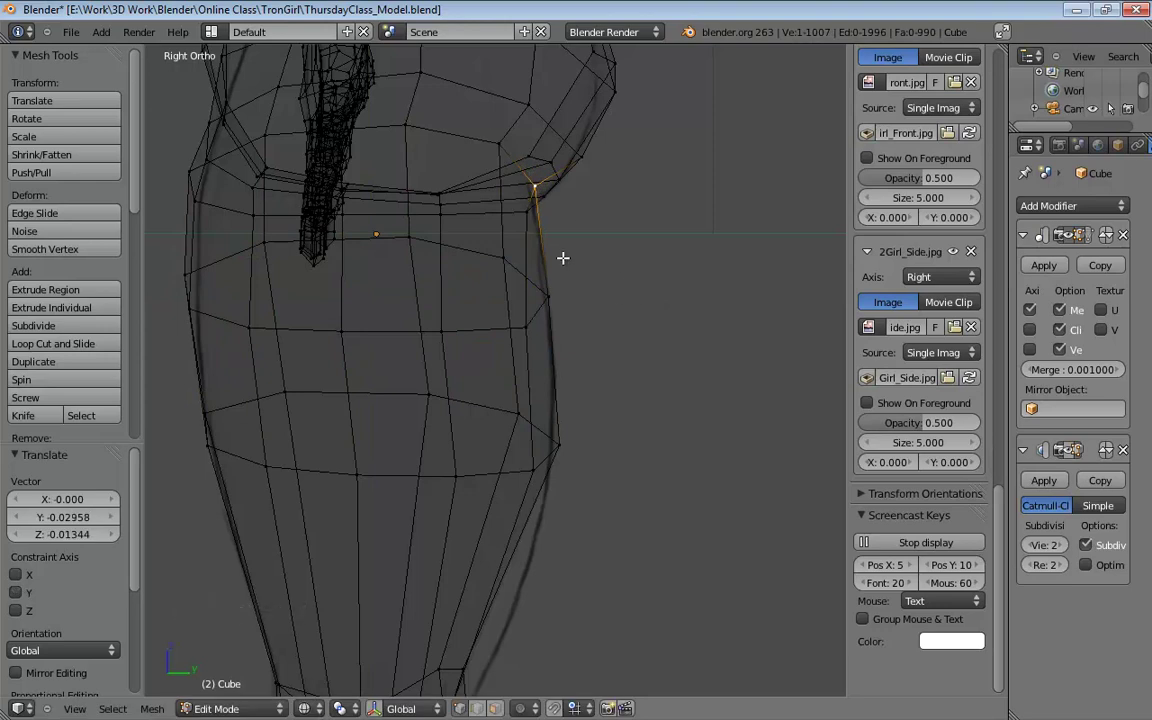
pyautogui.moveTo(527, 209); pyautogui.dragTo(379, 191, button='middle')
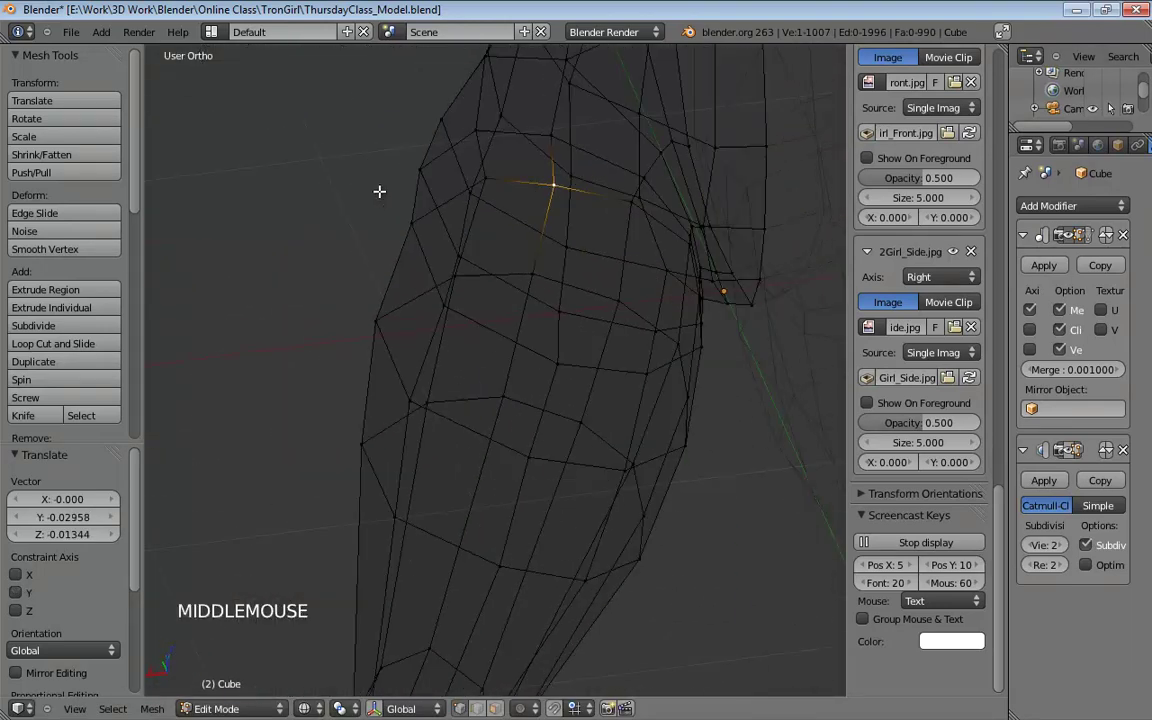
pyautogui.moveTo(628, 205); pyautogui.dragTo(625, 218)
pyautogui.moveTo(625, 218); pyautogui.dragTo(650, 186, button='middle')
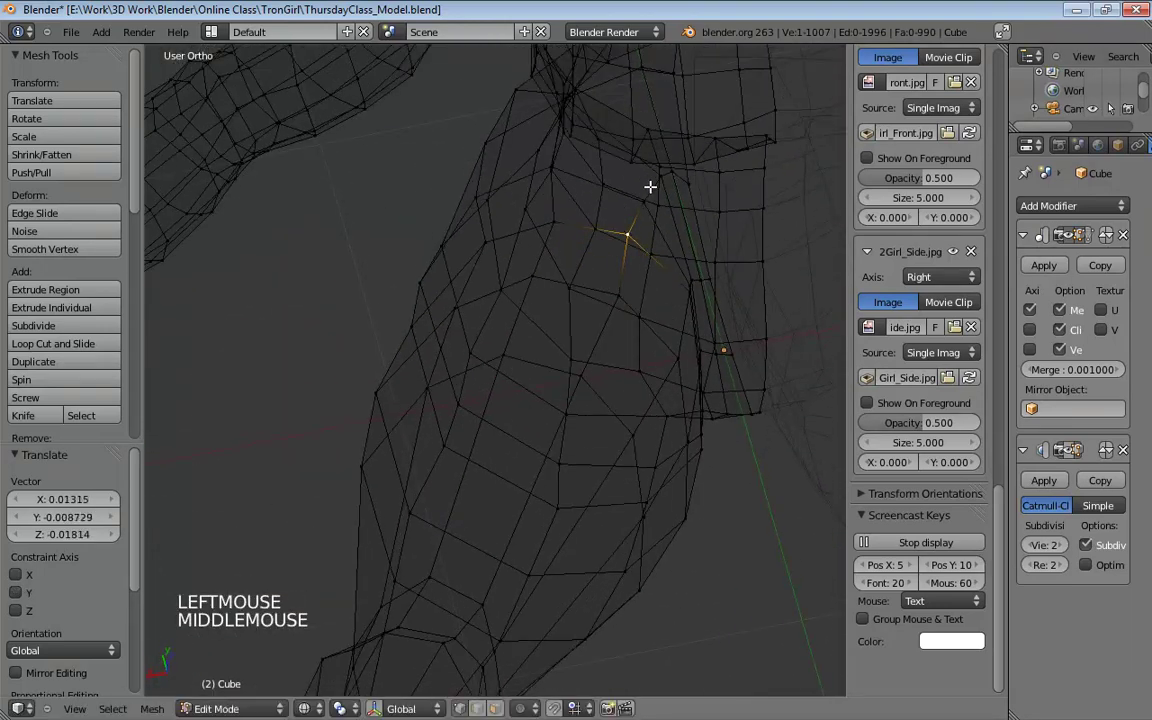
pyautogui.press('z')
pyautogui.moveTo(653, 334)
pyautogui.mouseDown(button='middle')
pyautogui.moveTo(650, 352)
pyautogui.moveTo(694, 355)
pyautogui.moveTo(661, 373)
pyautogui.moveTo(676, 381)
pyautogui.moveTo(571, 298)
pyautogui.moveTo(746, 445)
pyautogui.moveTo(795, 429)
pyautogui.moveTo(638, 288)
pyautogui.moveTo(510, 247)
pyautogui.moveTo(507, 193)
pyautogui.moveTo(442, 226)
pyautogui.moveTo(488, 279)
pyautogui.moveTo(442, 219)
pyautogui.moveTo(455, 249)
pyautogui.moveTo(442, 264)
pyautogui.moveTo(386, 262)
pyautogui.moveTo(305, 232)
pyautogui.moveTo(346, 195)
pyautogui.moveTo(594, 234)
pyautogui.moveTo(446, 262)
pyautogui.mouseUp(button='middle')
pyautogui.scroll(-3, 661, 377)
pyautogui.press('z')
# Step: Tweak the vertices around the hip in solid shading and lower the front vertices of the loop at the top of the thigh
pyautogui.click(437, 226)
pyautogui.click(445, 219)
pyautogui.click(404, 247)
pyautogui.click(329, 240)
pyautogui.click(333, 256)
pyautogui.click(390, 213)
pyautogui.moveTo(426, 262); pyautogui.dragTo(428, 285)
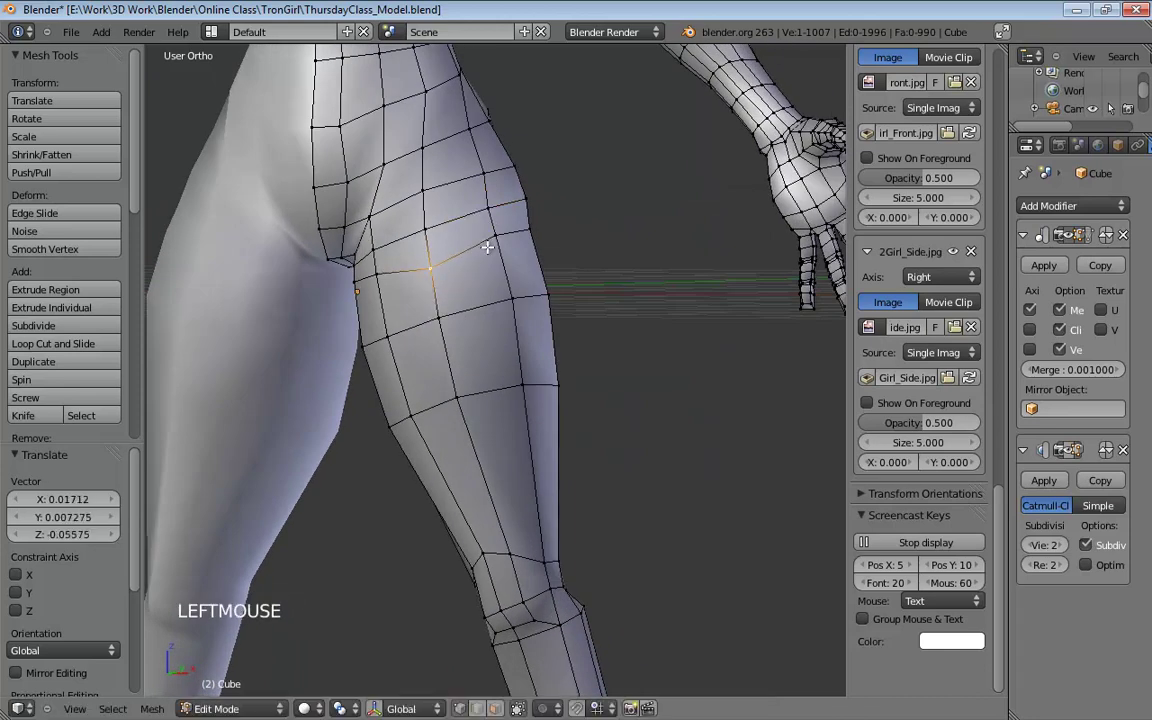
pyautogui.moveTo(496, 240); pyautogui.dragTo(497, 266)
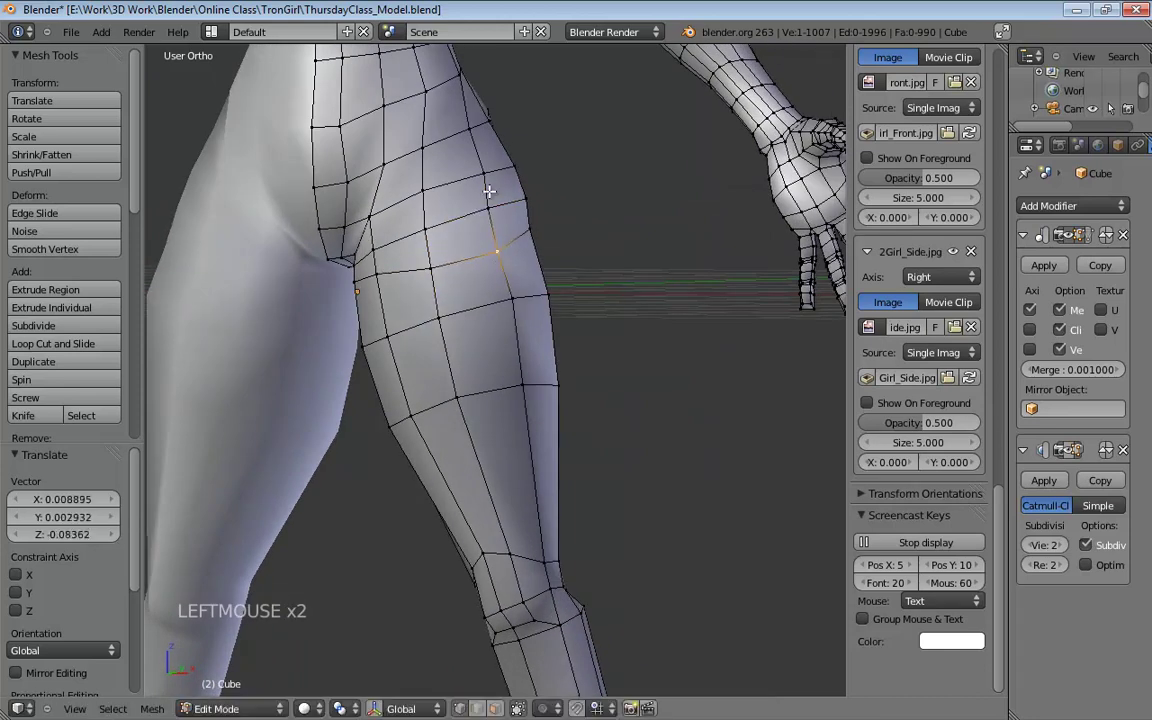
pyautogui.click(483, 174)
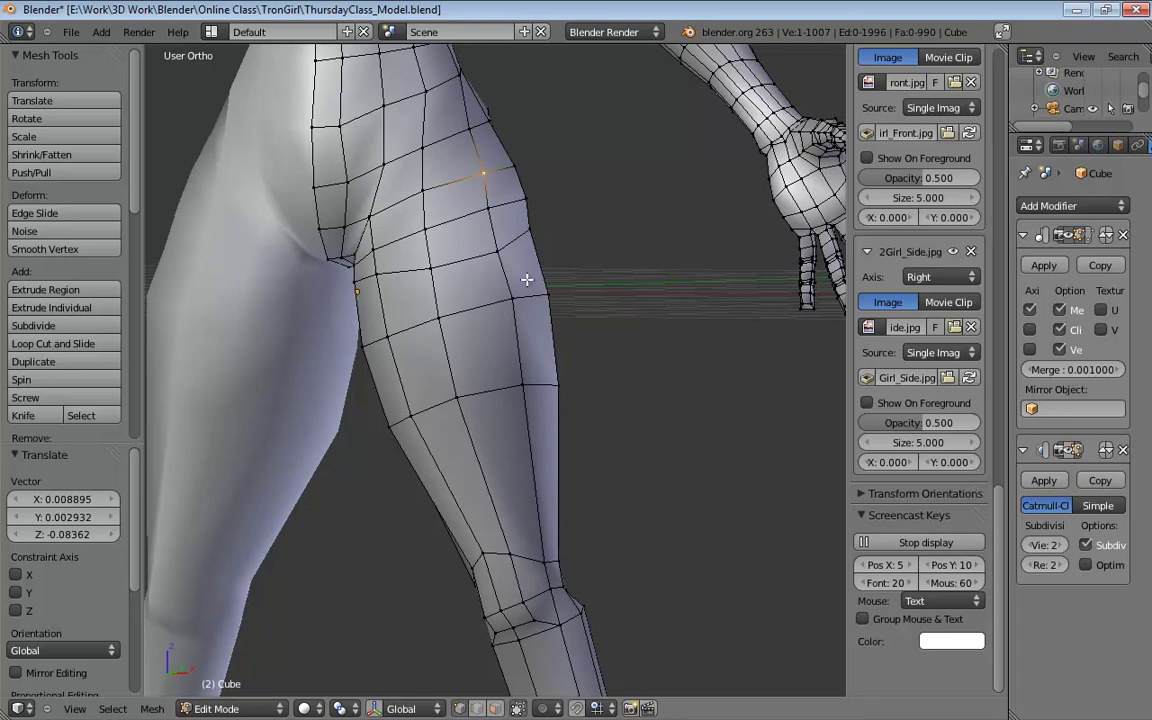
# Step: Lower the outer hip vertex of the loop at the top of the thigh and even out its spacing from behind
pyautogui.moveTo(533, 275); pyautogui.dragTo(424, 250, button='middle')
pyautogui.moveTo(424, 250); pyautogui.dragTo(424, 258)
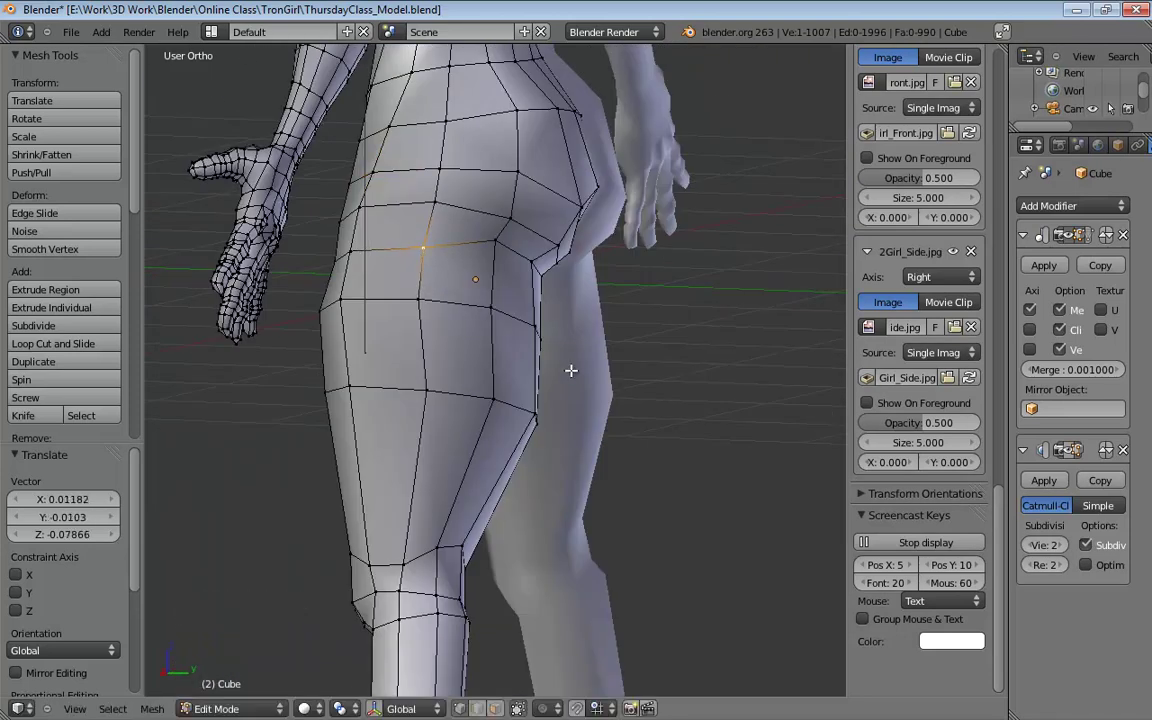
pyautogui.moveTo(570, 370); pyautogui.dragTo(451, 331, button='middle')
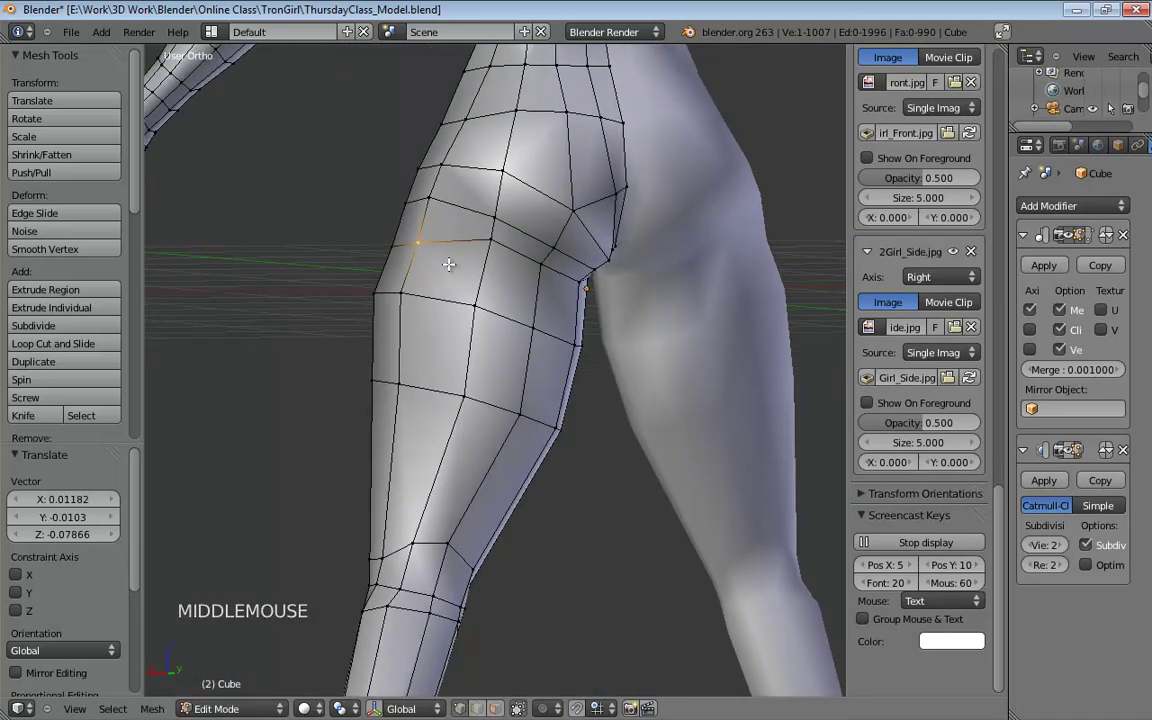
pyautogui.moveTo(449, 264); pyautogui.dragTo(442, 231, button='middle')
pyautogui.moveTo(442, 231); pyautogui.dragTo(445, 225)
pyautogui.moveTo(445, 225); pyautogui.dragTo(507, 242, button='middle')
pyautogui.moveTo(571, 267); pyautogui.dragTo(421, 265, button='middle')
pyautogui.moveTo(524, 280); pyautogui.dragTo(547, 258, button='middle')
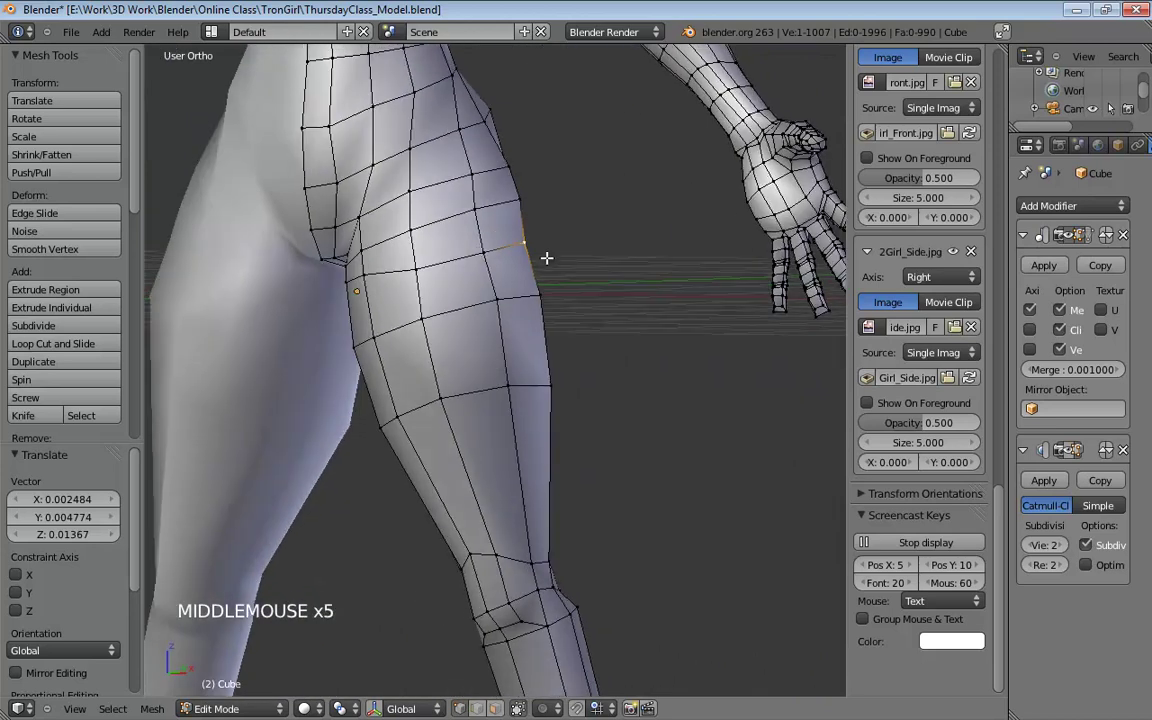
# Step: Nudge the front and outer vertices of the top thigh loops upward to smooth the edge flow over the hip
pyautogui.moveTo(481, 251); pyautogui.dragTo(476, 247)
pyautogui.moveTo(476, 247)
pyautogui.mouseDown(button='middle')
pyautogui.moveTo(514, 239)
pyautogui.moveTo(483, 257)
pyautogui.mouseUp(button='middle')
pyautogui.click(526, 236)
pyautogui.moveTo(428, 254); pyautogui.dragTo(418, 250)
pyautogui.moveTo(418, 249); pyautogui.dragTo(462, 258, button='middle')
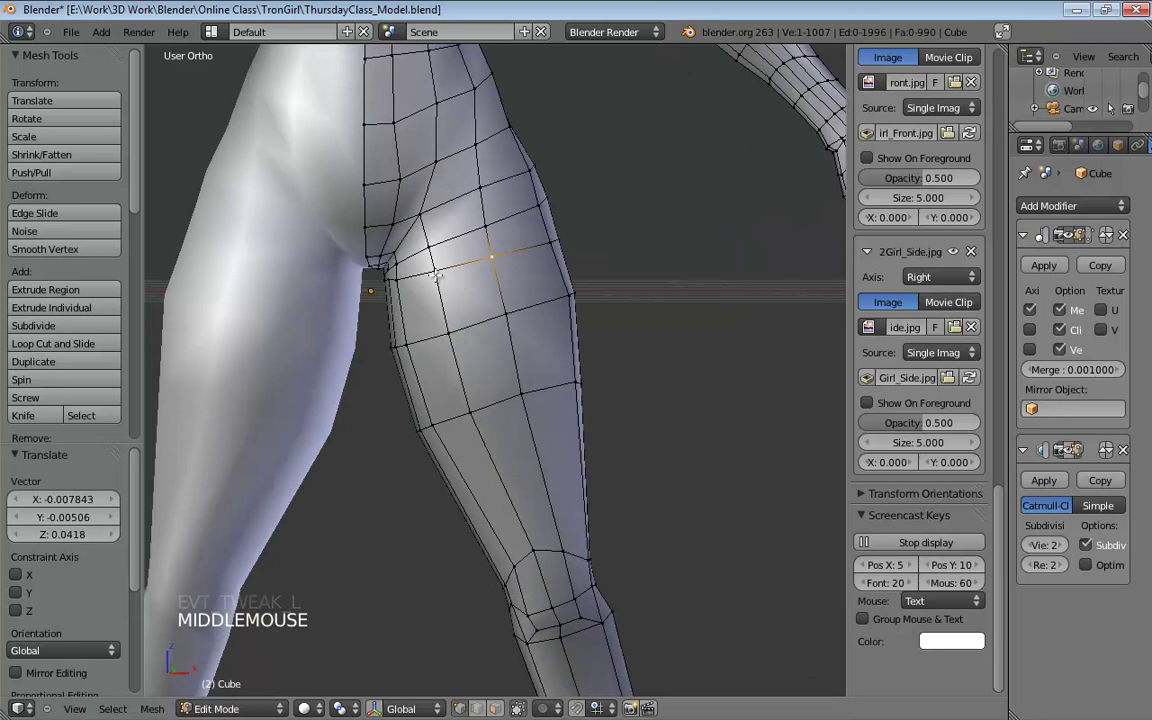
# Step: Lower the inner-thigh vertices just below the crotch, on both the front and rear of the leg
pyautogui.moveTo(437, 275); pyautogui.dragTo(388, 296)
pyautogui.moveTo(388, 296); pyautogui.dragTo(625, 255, button='middle')
pyautogui.scroll(1, 440, 252)
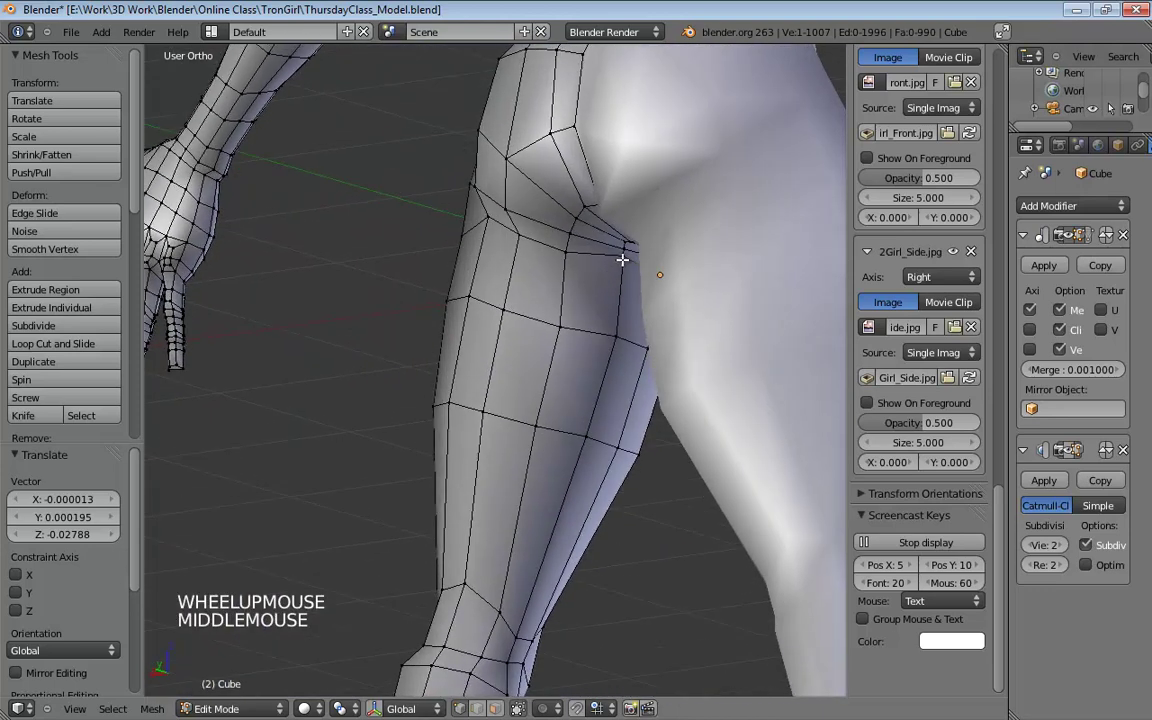
pyautogui.moveTo(625, 255); pyautogui.dragTo(622, 275)
# Step: Shift the front vertices of the thigh and hip loops outward to even out the spacing of the vertical edges
pyautogui.moveTo(702, 285); pyautogui.dragTo(465, 419, button='middle')
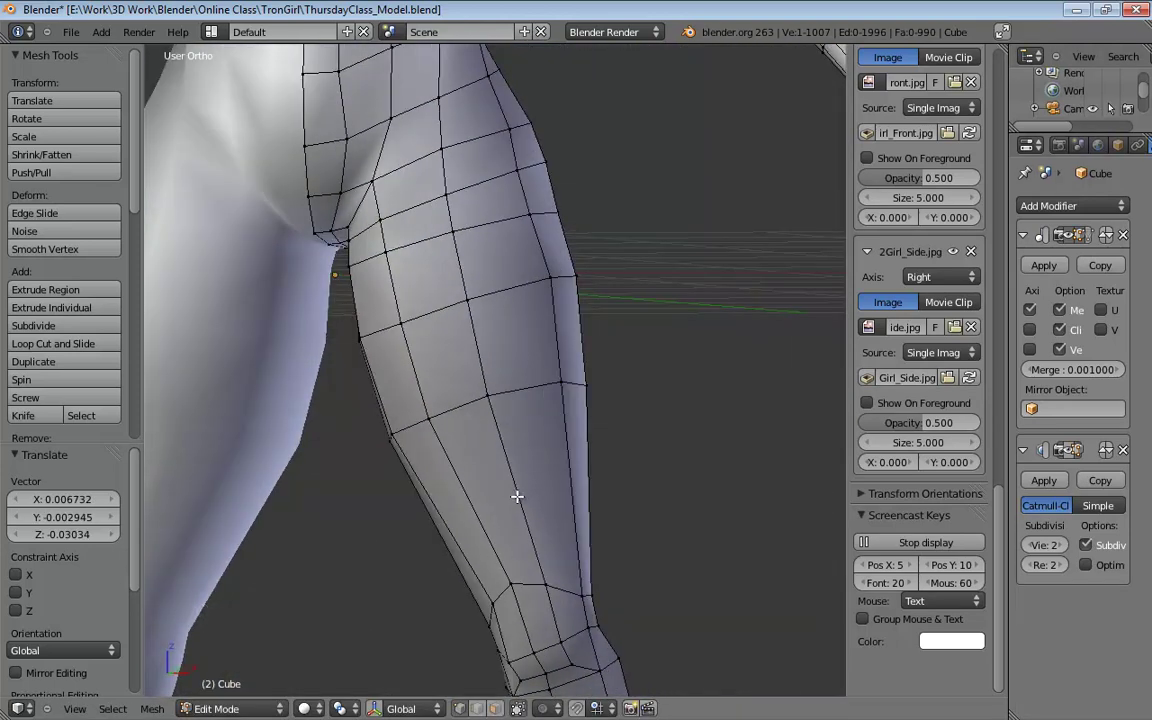
pyautogui.click(490, 395)
pyautogui.scroll(-3, 517, 473)
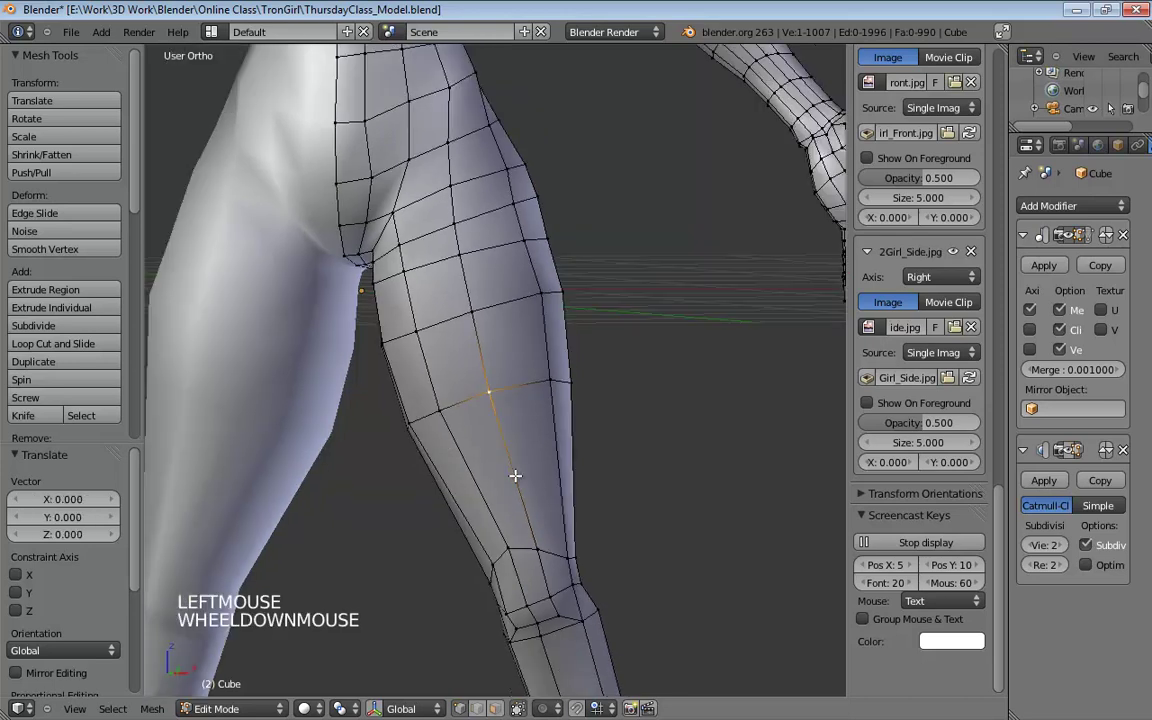
pyautogui.moveTo(517, 473); pyautogui.dragTo(545, 479, button='middle')
pyautogui.moveTo(514, 386); pyautogui.dragTo(530, 386)
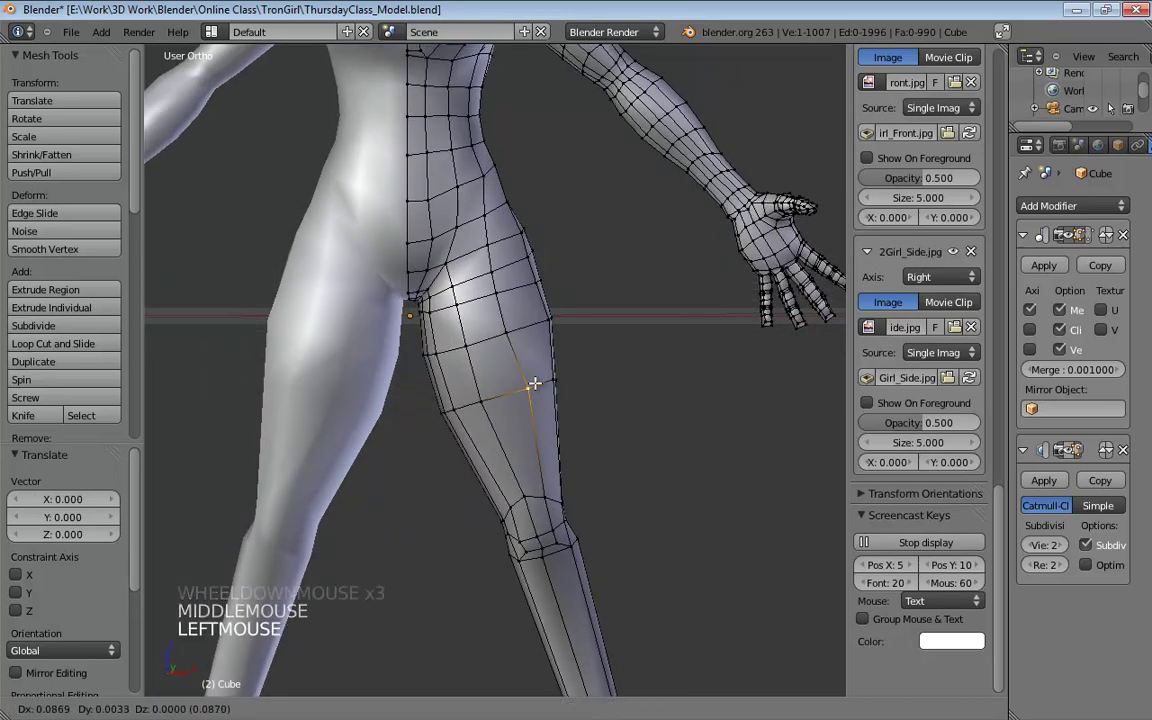
pyautogui.moveTo(508, 332); pyautogui.dragTo(510, 270)
pyautogui.moveTo(489, 249); pyautogui.dragTo(497, 254)
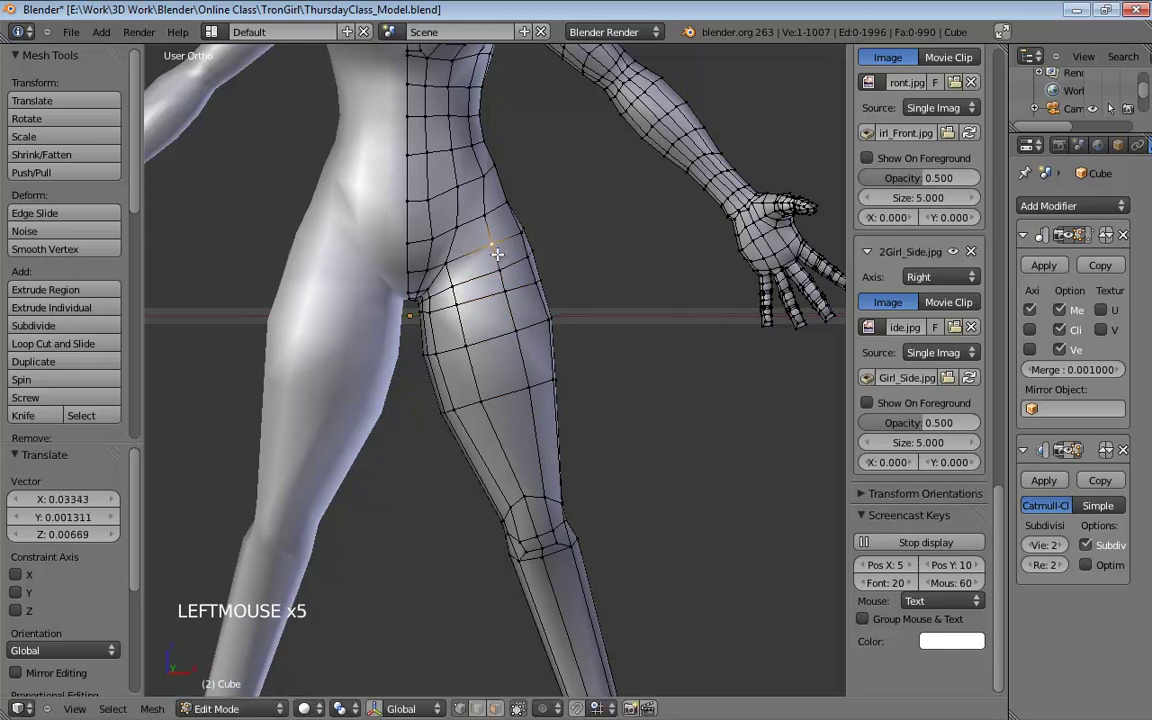
pyautogui.moveTo(452, 288); pyautogui.dragTo(480, 346)
pyautogui.moveTo(491, 405); pyautogui.dragTo(497, 402)
# Step: Adjust the vertices on the inner front of the upper thigh and around the groin to smooth the surface
pyautogui.moveTo(497, 402); pyautogui.dragTo(456, 262, button='middle')
pyautogui.moveTo(456, 262); pyautogui.dragTo(469, 290)
pyautogui.moveTo(469, 290); pyautogui.dragTo(447, 366, button='middle')
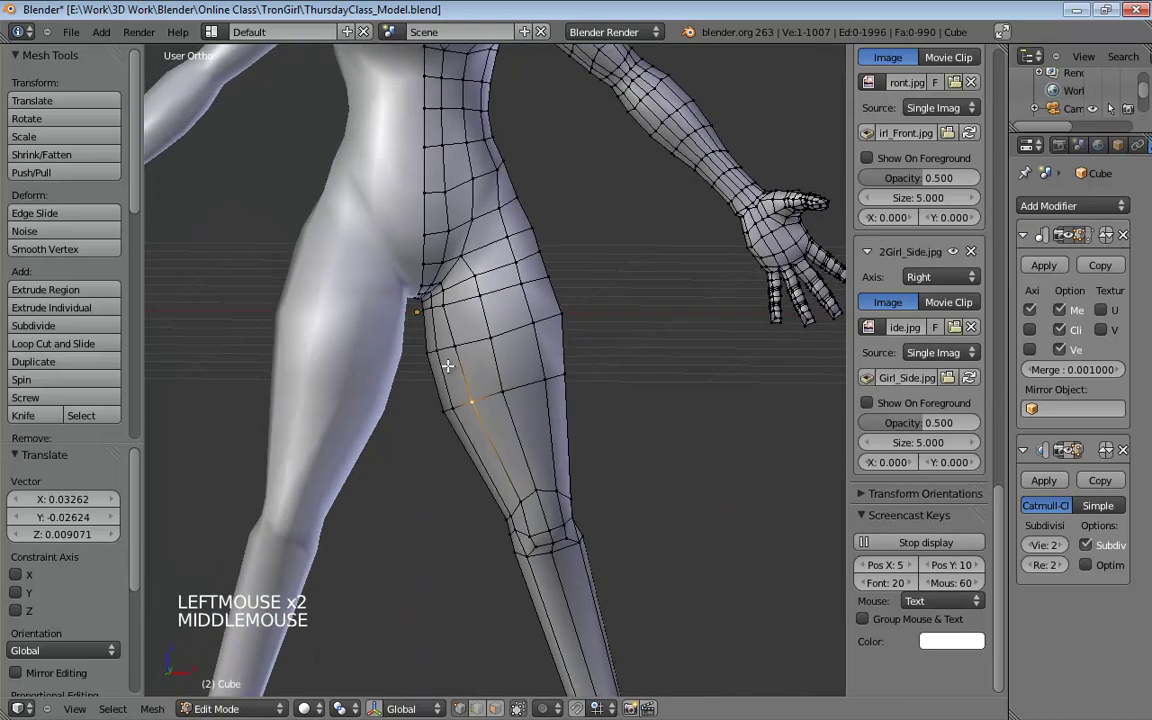
pyautogui.moveTo(443, 302); pyautogui.dragTo(447, 303)
pyautogui.moveTo(447, 303); pyautogui.dragTo(447, 248, button='middle')
pyautogui.moveTo(447, 248); pyautogui.dragTo(452, 250)
# Step: Add an edge loop around the lower thigh, midway between the mid-thigh ring and the knee
pyautogui.moveTo(578, 327); pyautogui.dragTo(498, 412, button='middle')
pyautogui.hotkey('ctrl', 'r')
pyautogui.click(505, 415)
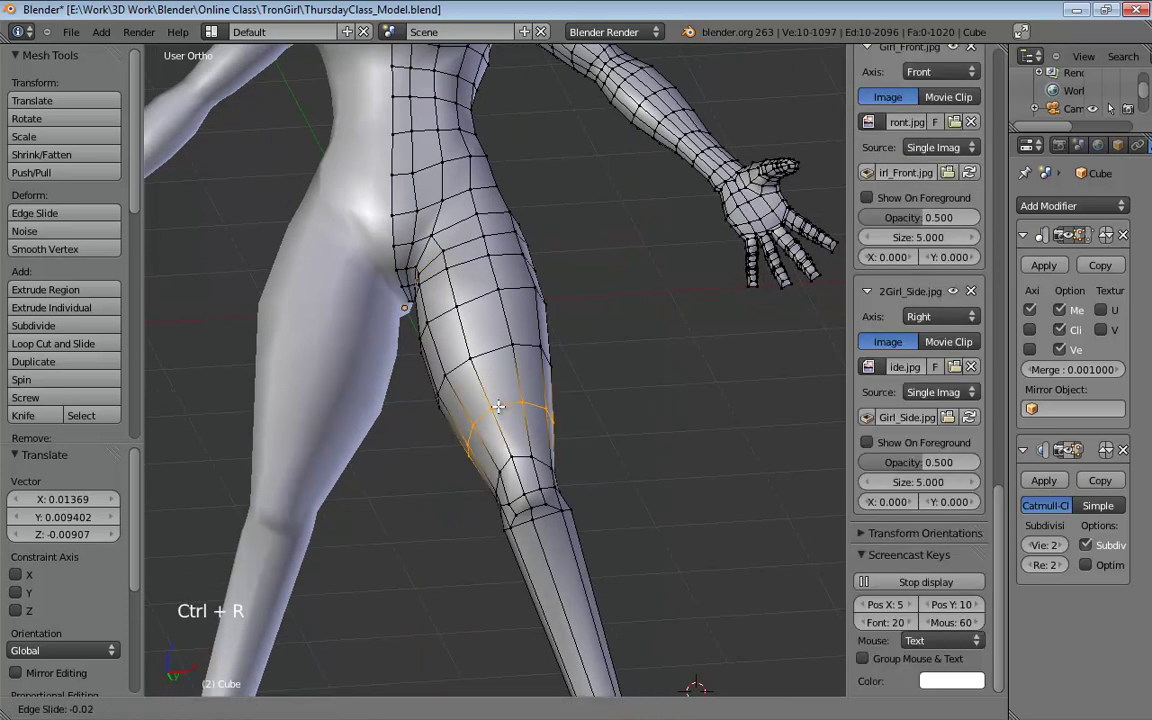
pyautogui.click(595, 425)
pyautogui.moveTo(595, 425); pyautogui.dragTo(607, 479, button='middle')
pyautogui.press('KP_1')
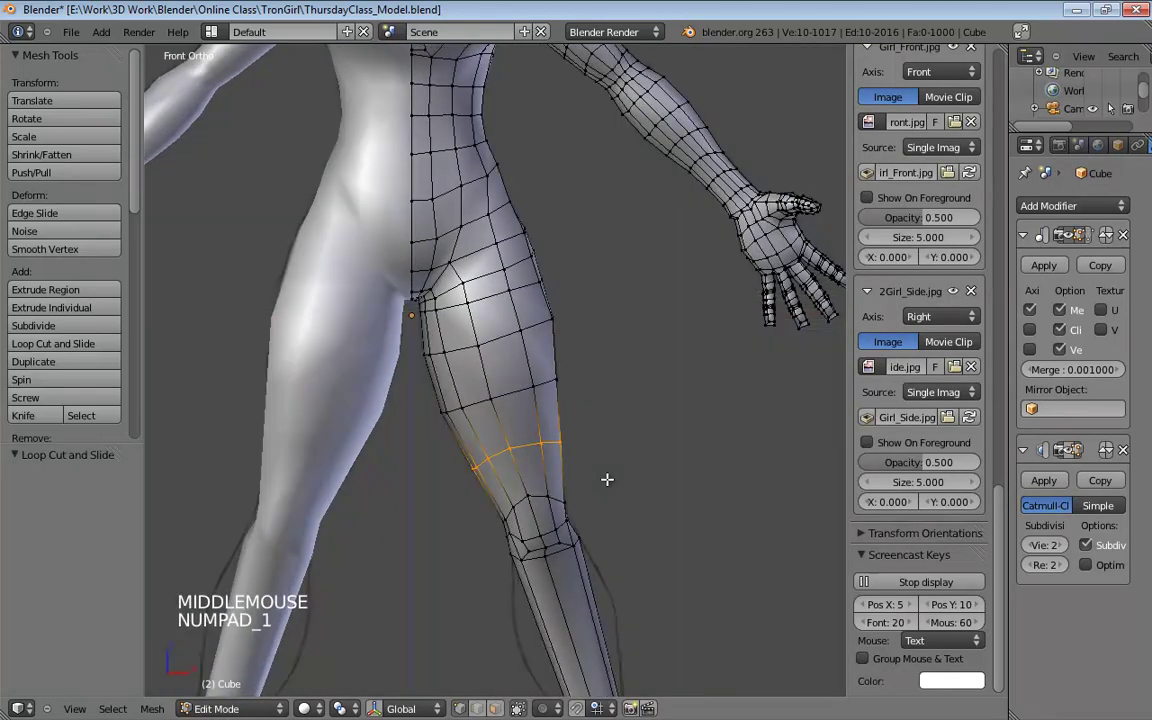
pyautogui.press('KP_5')
pyautogui.press('KP_3')
pyautogui.press('KP_5')
pyautogui.press('KP_1')
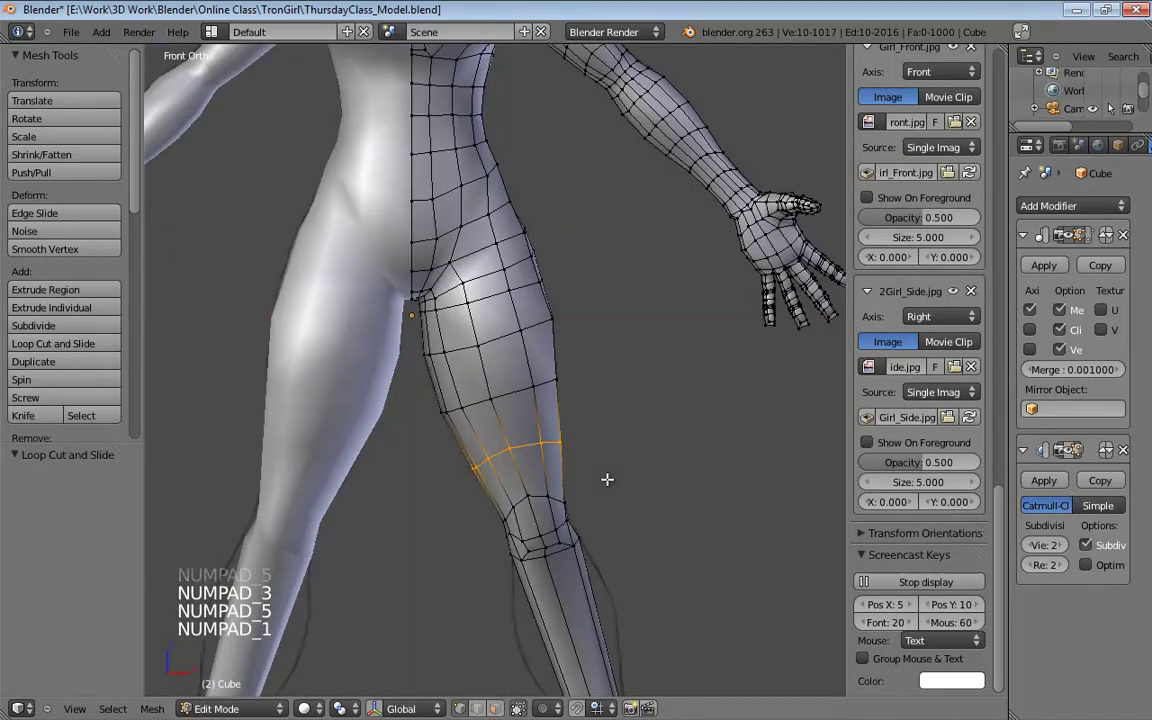
# Step: In front wireframe view, scale the lower-thigh loop to about 0.919 and move it about -0.016 in X and -0.027 in Z
pyautogui.press('z')
pyautogui.scroll(3, 615, 532)
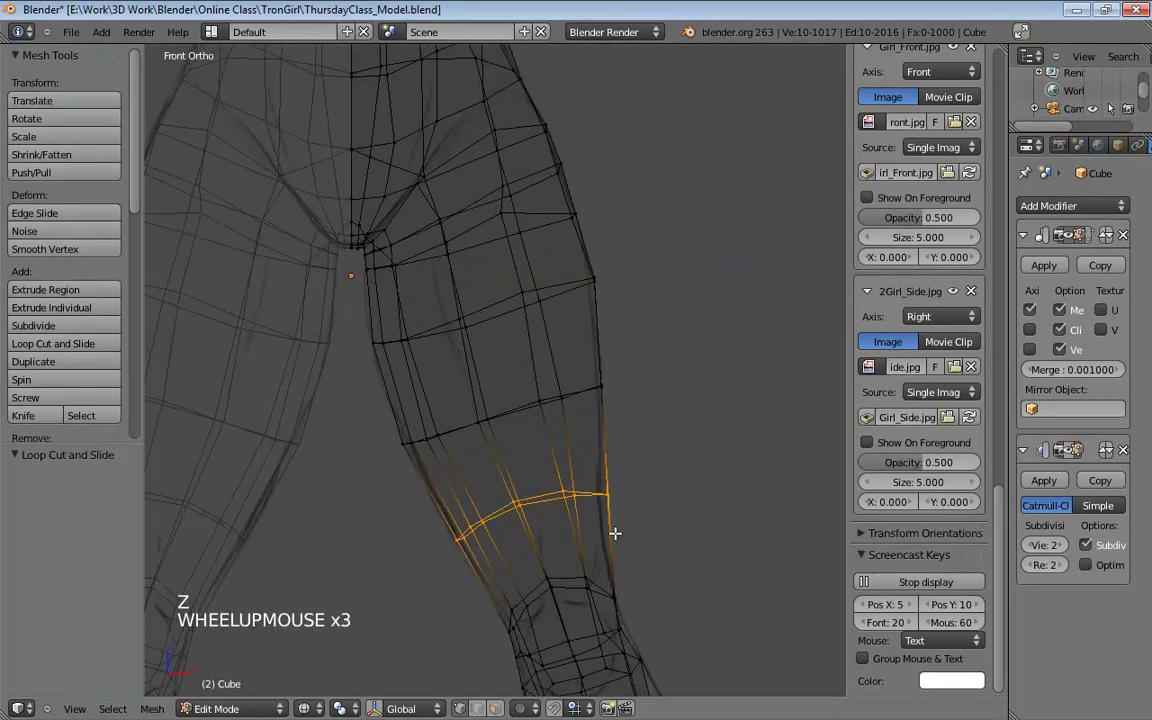
pyautogui.keyDown('shift'); pyautogui.moveTo(615, 532); pyautogui.dragTo(575, 396, button='middle'); pyautogui.keyUp('shift')
pyautogui.scroll(2, 567, 397)
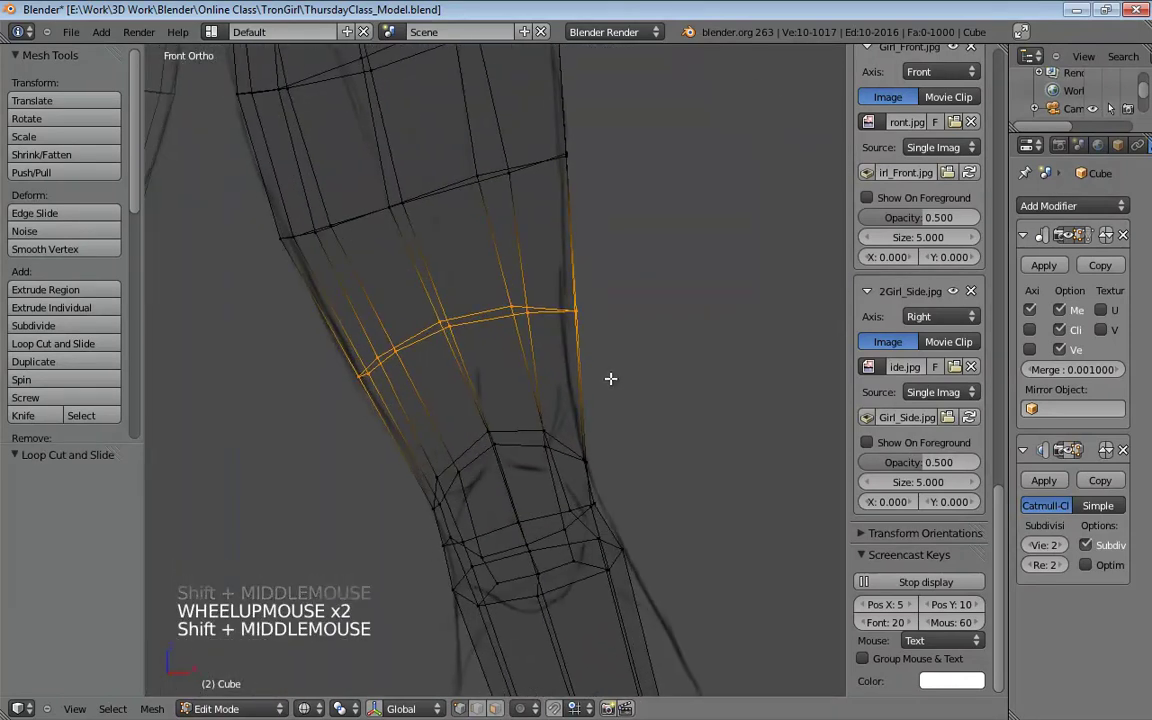
pyautogui.press('s')
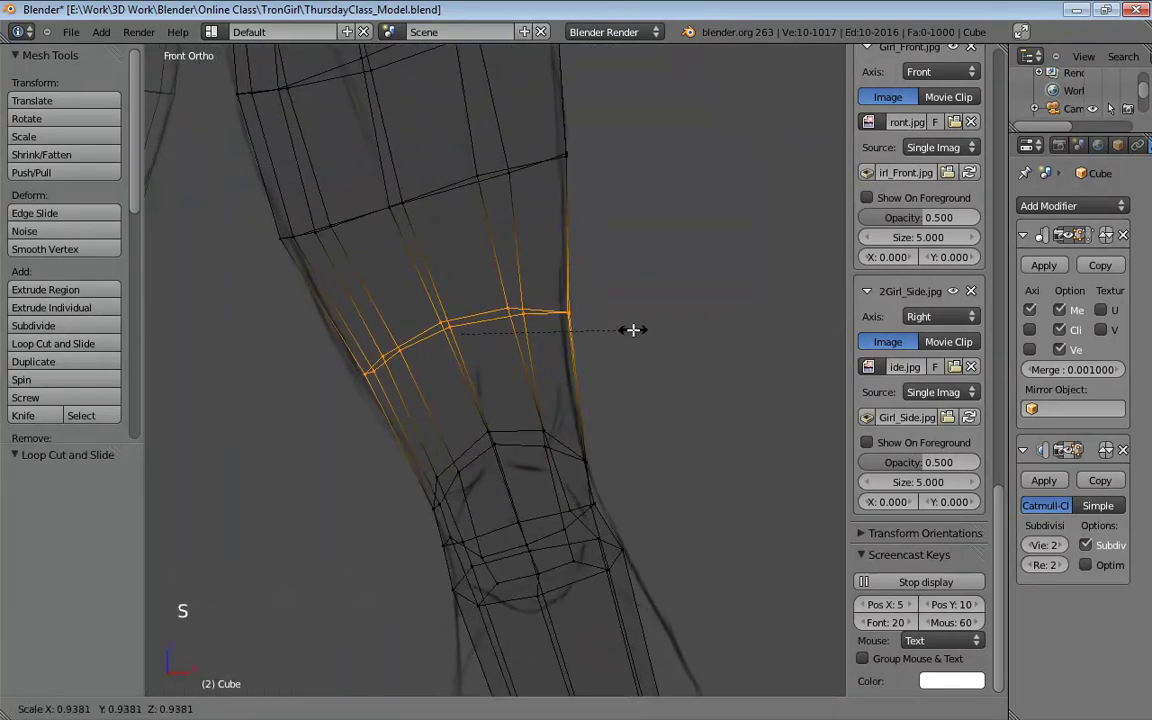
pyautogui.click(622, 326)
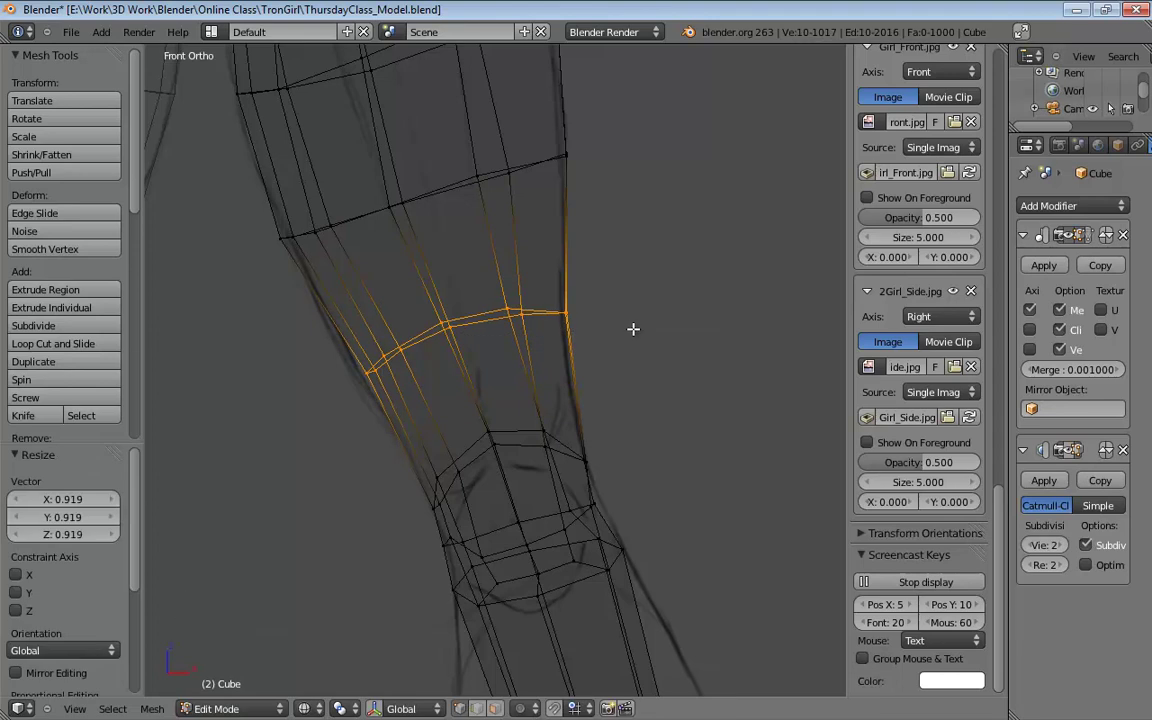
pyautogui.press('g')
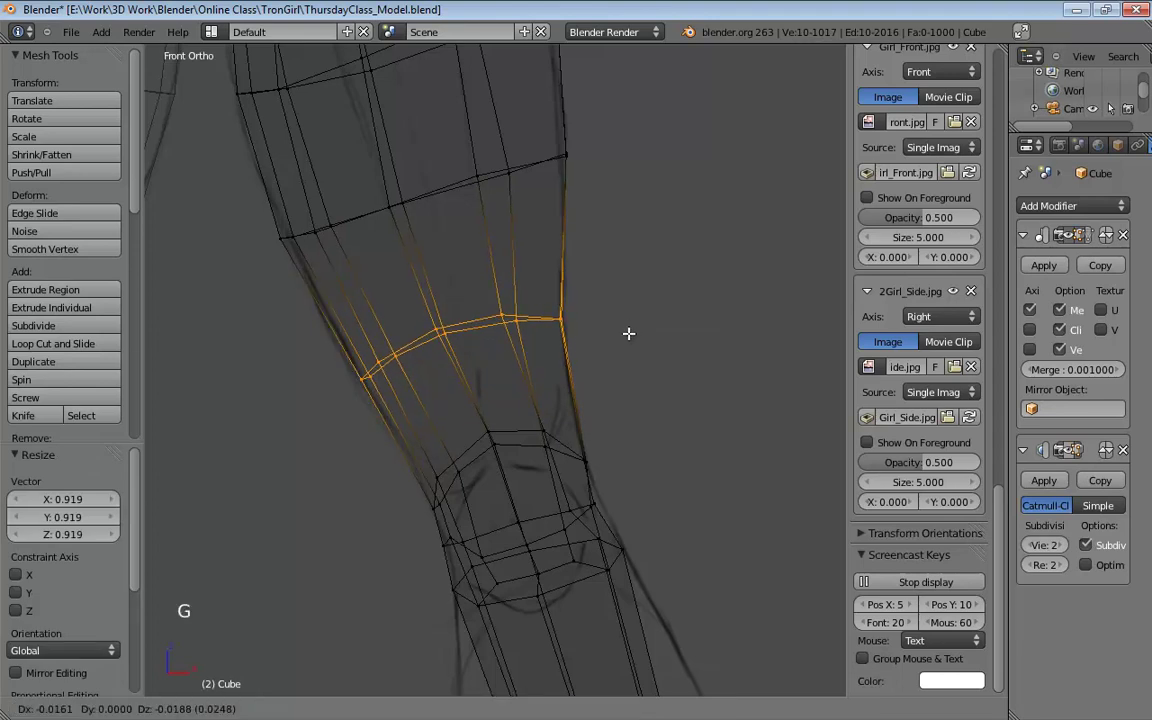
pyautogui.click(628, 336)
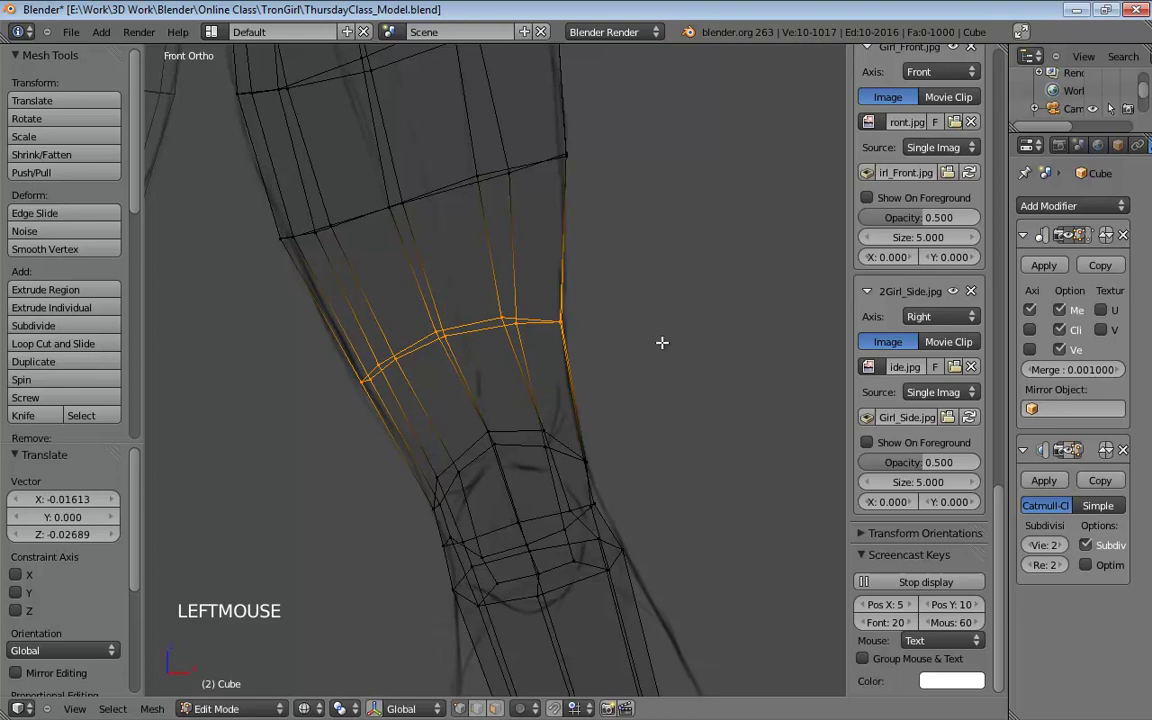
pyautogui.moveTo(662, 343); pyautogui.dragTo(517, 342, button='middle')
pyautogui.press('KP_3')
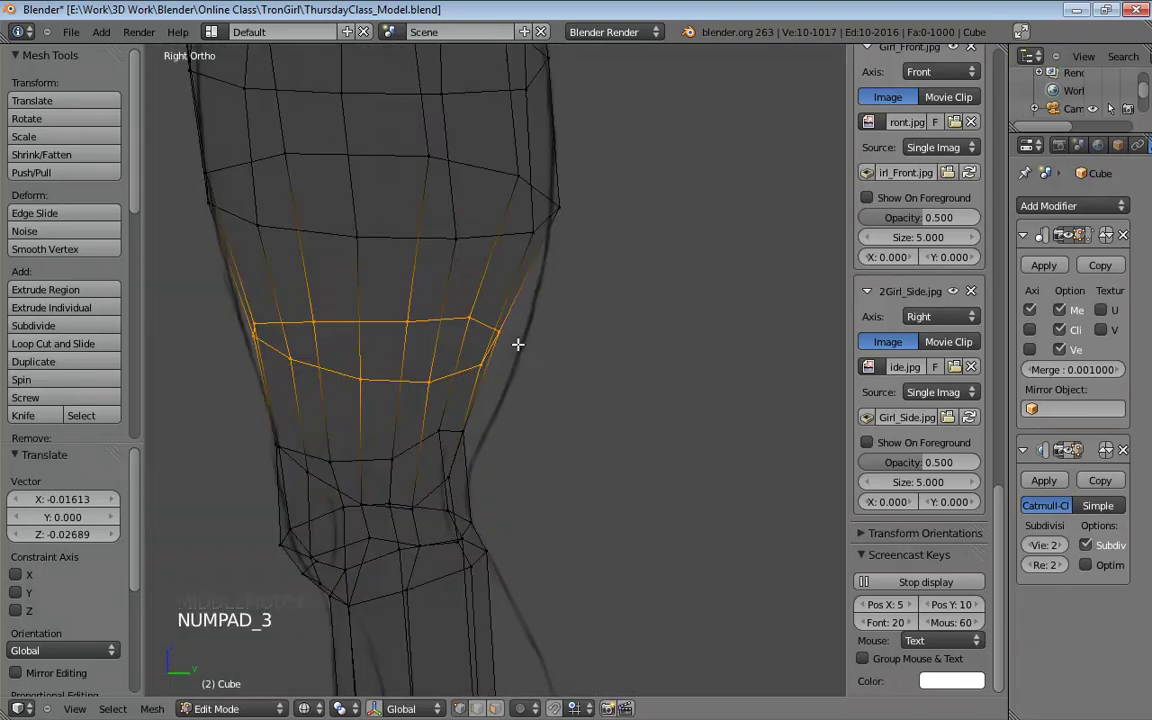
# Step: In side view, scale the lower-thigh loop to 1.16 along Y and move it about 0.027 in Y and -0.003 in Z
pyautogui.press('s')
pyautogui.press('y')
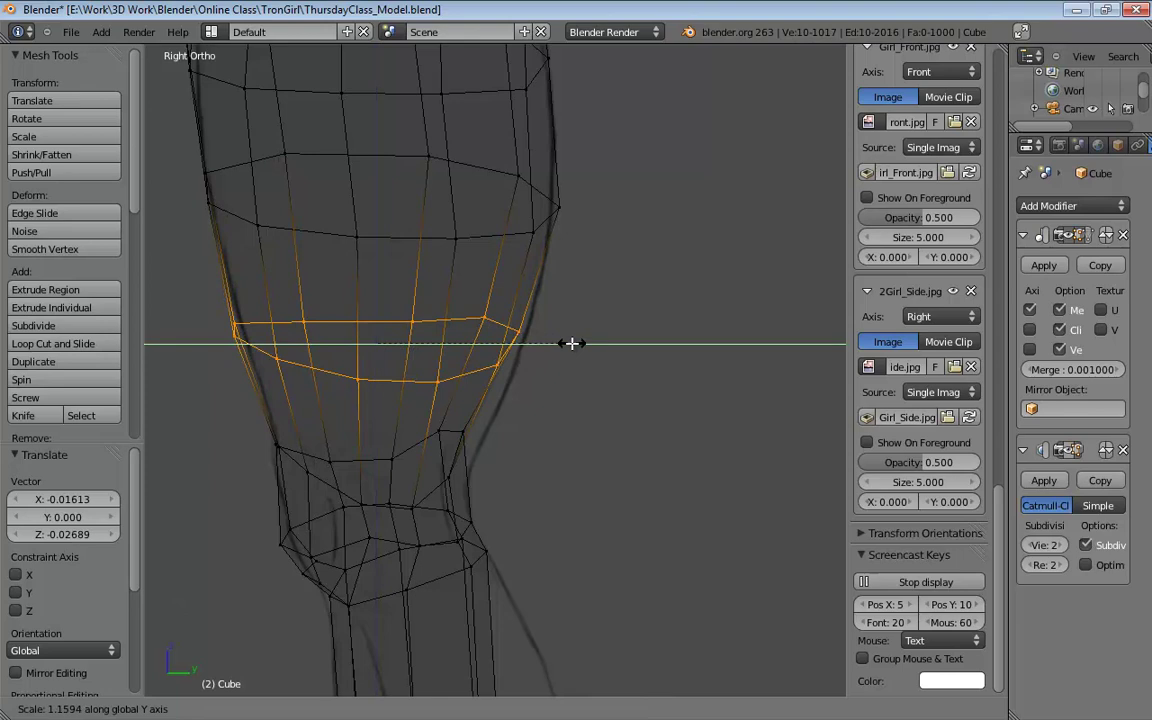
pyautogui.click(571, 342)
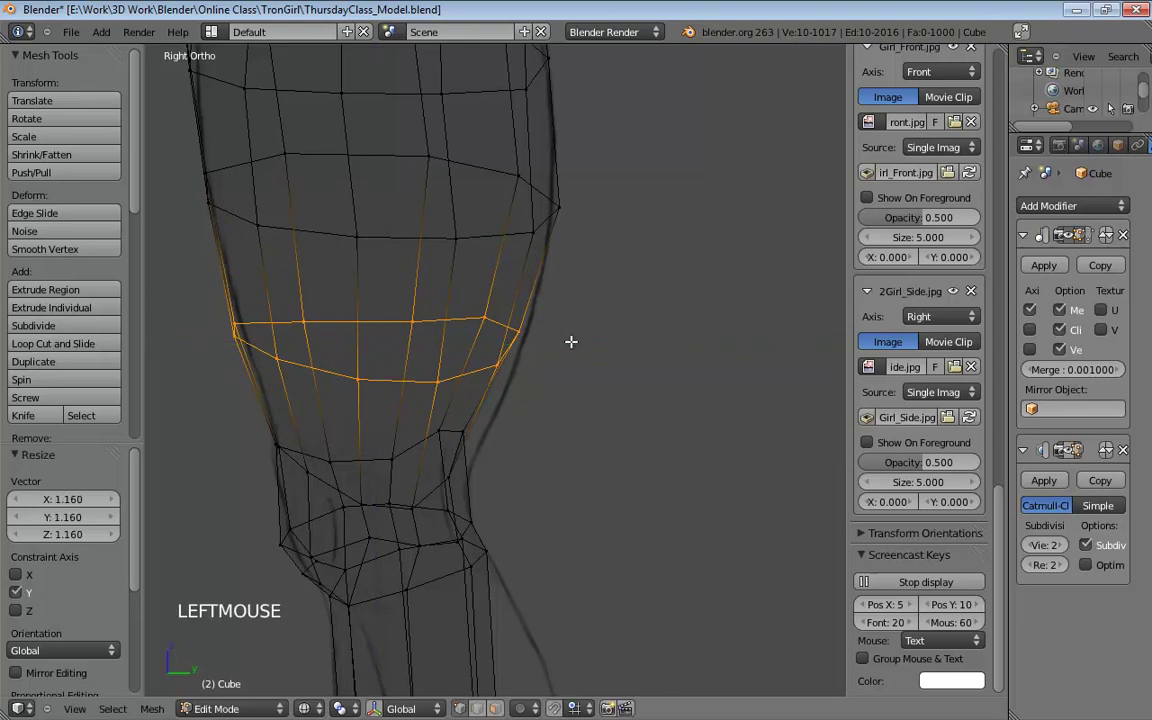
pyautogui.press('g')
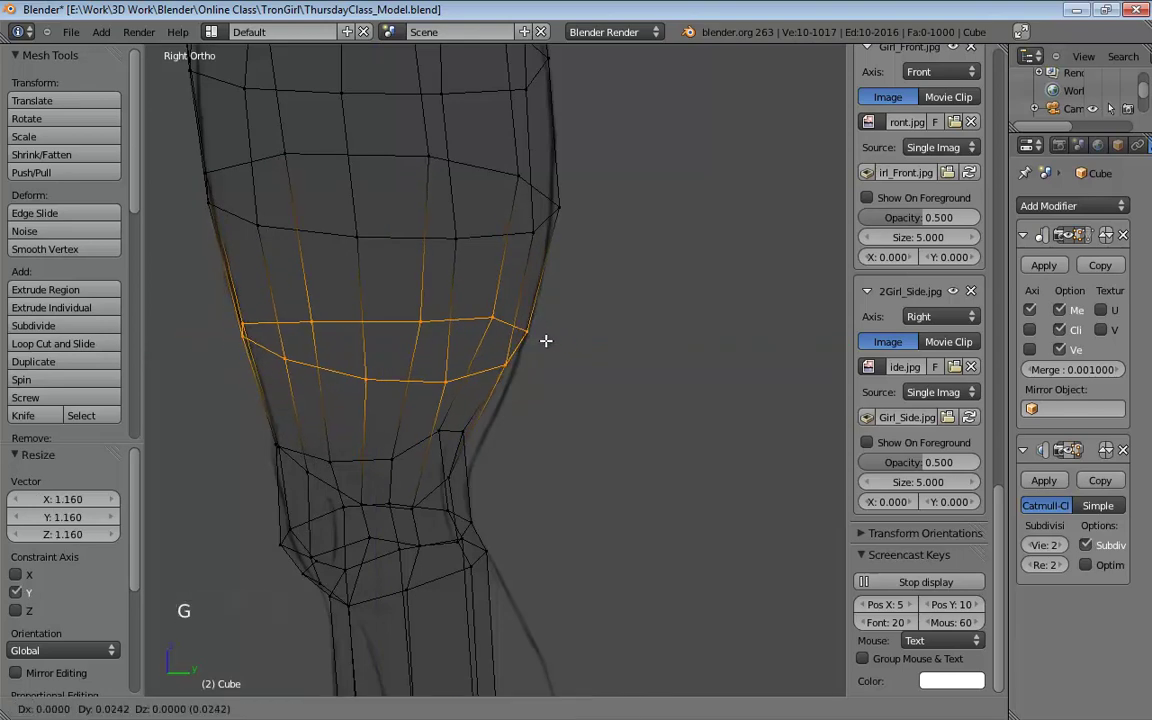
pyautogui.click(545, 342)
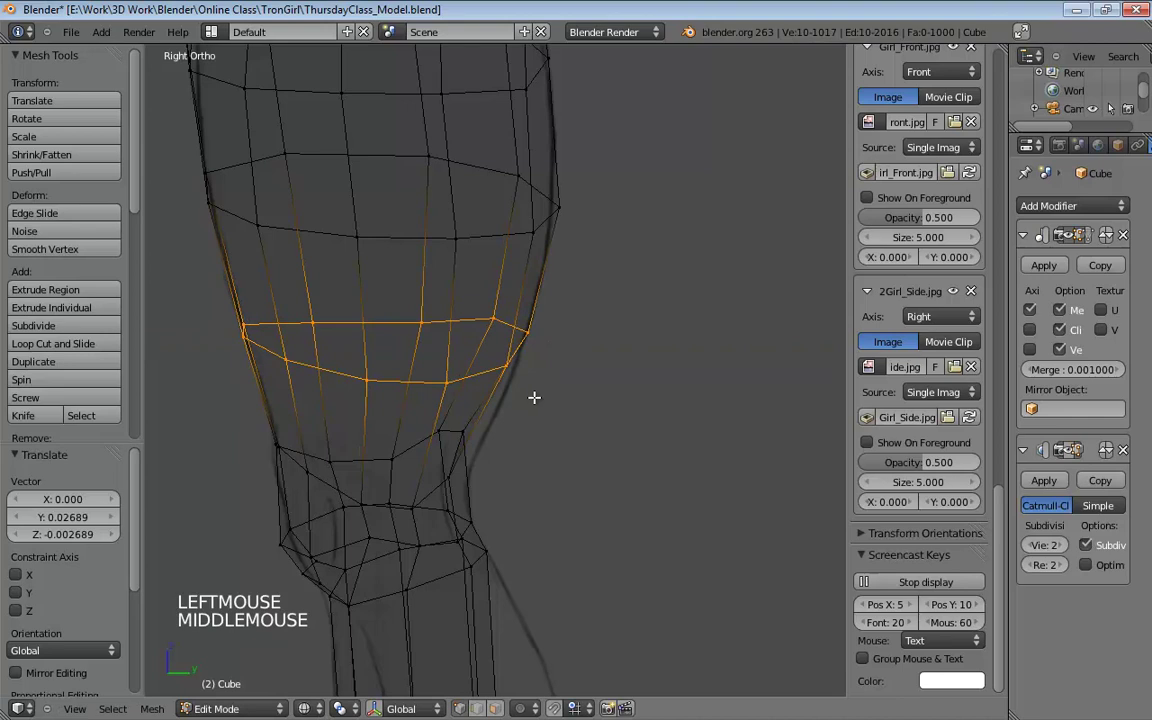
# Step: In solid shading, move the front vertex of the lower-thigh loop about 0.023 in X and -0.008 in Y
pyautogui.moveTo(534, 397)
pyautogui.mouseDown(button='middle')
pyautogui.moveTo(597, 383)
pyautogui.moveTo(514, 383)
pyautogui.moveTo(501, 400)
pyautogui.moveTo(579, 401)
pyautogui.moveTo(576, 368)
pyautogui.moveTo(633, 321)
pyautogui.mouseUp(button='middle')
pyautogui.scroll(-2, 524, 361)
pyautogui.press('z')
pyautogui.scroll(-4, 555, 342)
pyautogui.moveTo(555, 342)
pyautogui.mouseDown(button='middle')
pyautogui.moveTo(568, 246)
pyautogui.moveTo(514, 311)
pyautogui.moveTo(519, 357)
pyautogui.moveTo(581, 411)
pyautogui.mouseUp(button='middle')
pyautogui.click(514, 311)
pyautogui.moveTo(535, 357); pyautogui.dragTo(545, 357)
# Step: In perspective view, move the outer front vertex at the top of the thigh about -0.007 in X, 0.019 in Y and -0.060 in Z
pyautogui.moveTo(545, 357); pyautogui.dragTo(418, 336, button='middle')
pyautogui.scroll(-2, 587, 382)
pyautogui.press('KP_5')
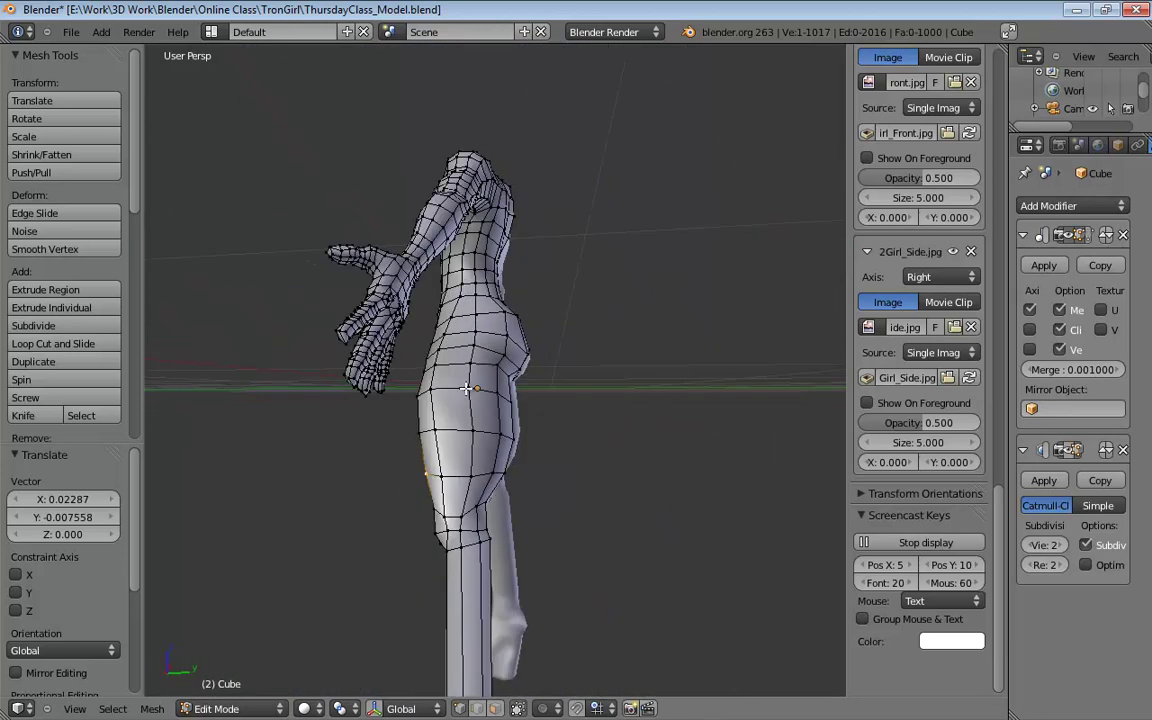
pyautogui.click(467, 389)
pyautogui.moveTo(438, 394); pyautogui.dragTo(443, 401)
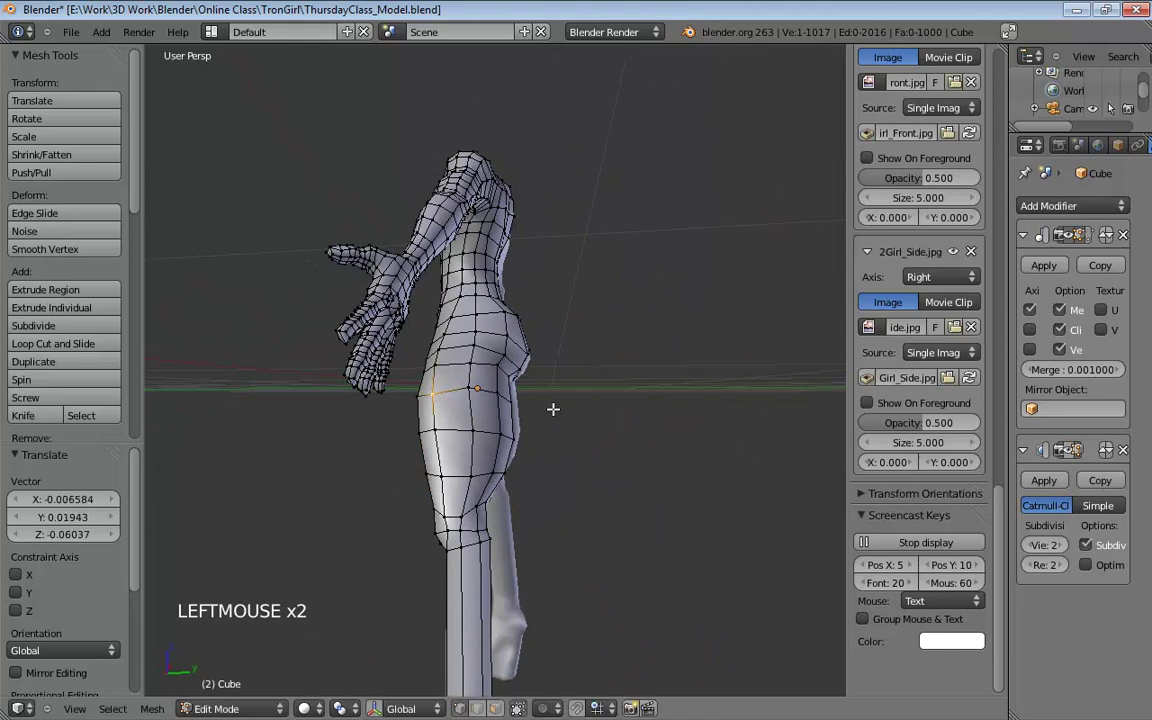
pyautogui.moveTo(553, 409); pyautogui.dragTo(653, 378, button='middle')
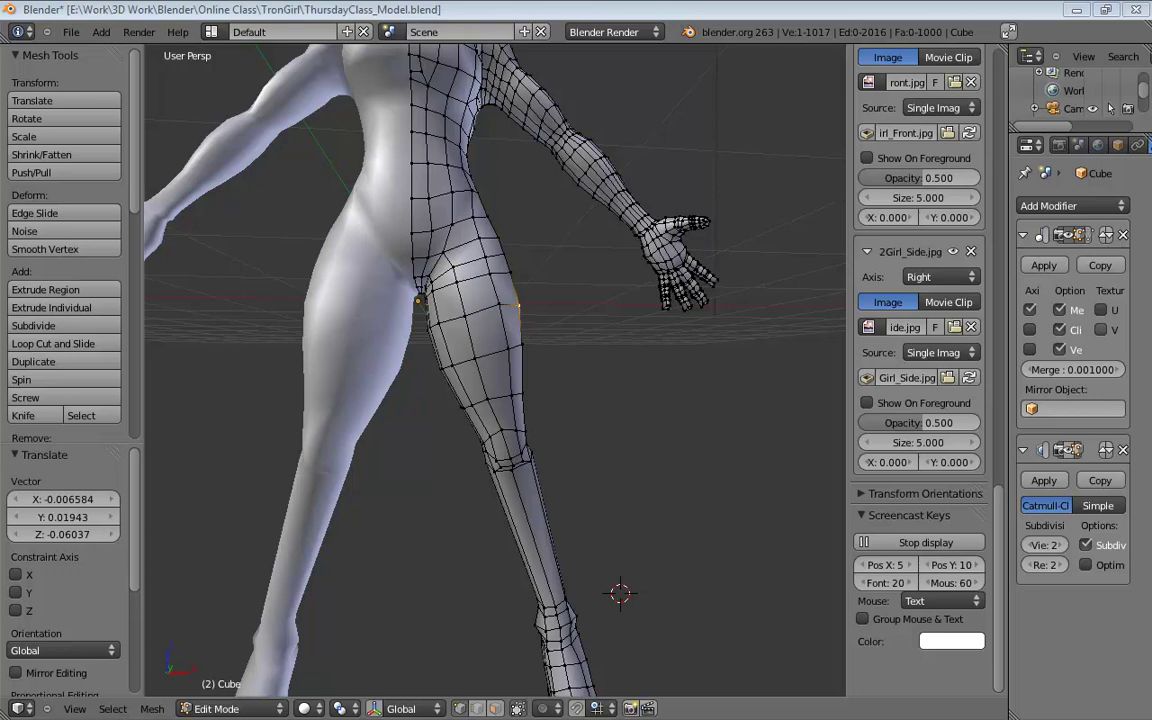
# Step: In front orthographic view, add an edge loop around the lower leg, about midway between the knee and the ankle
pyautogui.moveTo(614, 420); pyautogui.dragTo(550, 388, button='middle')
pyautogui.keyDown('shift'); pyautogui.moveTo(581, 430); pyautogui.dragTo(572, 300, button='middle'); pyautogui.keyUp('shift')
pyautogui.moveTo(572, 300); pyautogui.dragTo(555, 365, button='middle')
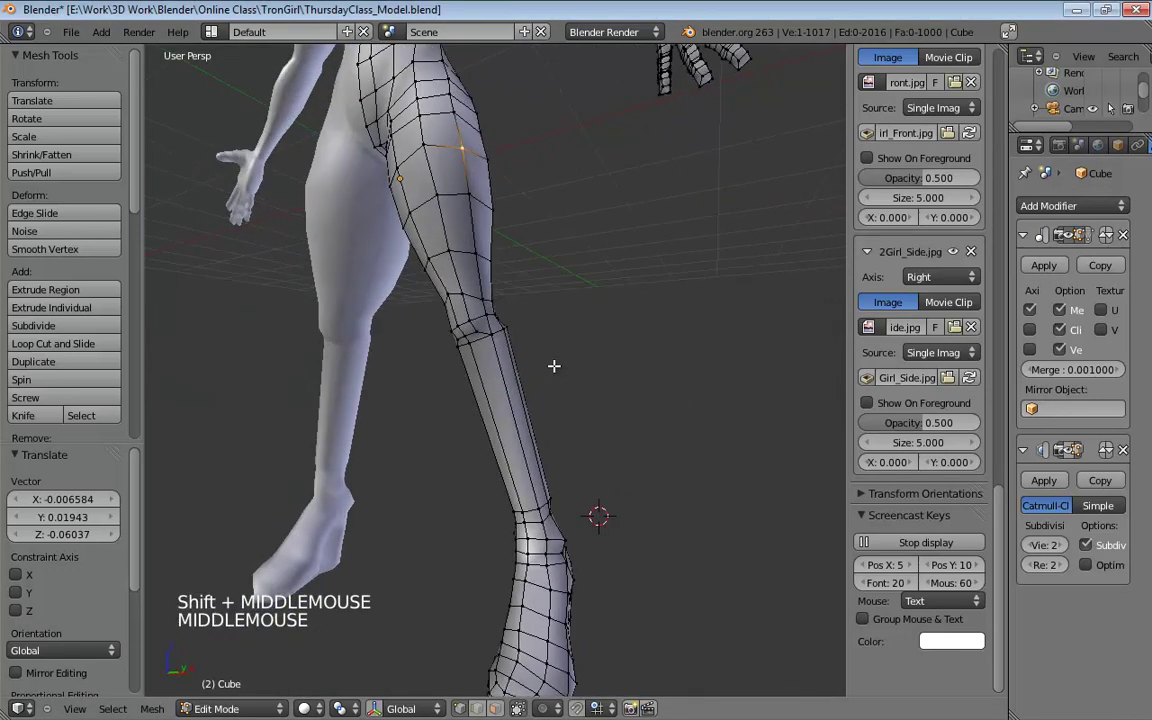
pyautogui.scroll(3, 555, 365)
pyautogui.moveTo(478, 244); pyautogui.dragTo(568, 321, button='middle')
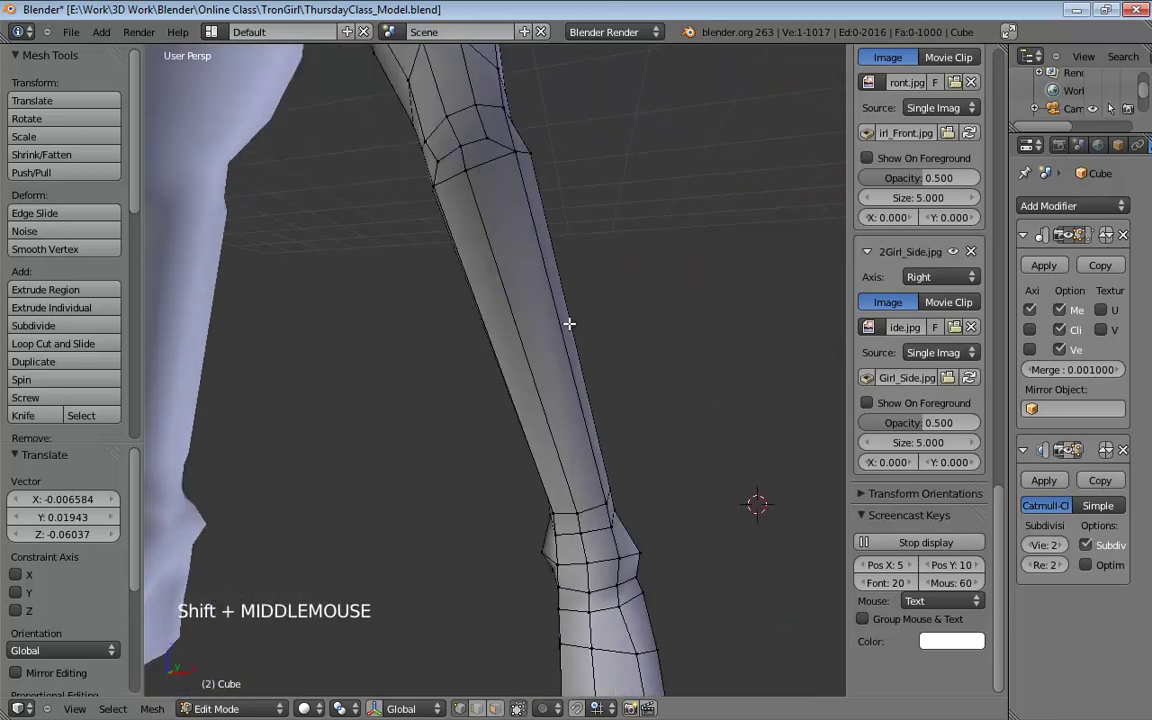
pyautogui.press('KP_5')
pyautogui.press('KP_5')
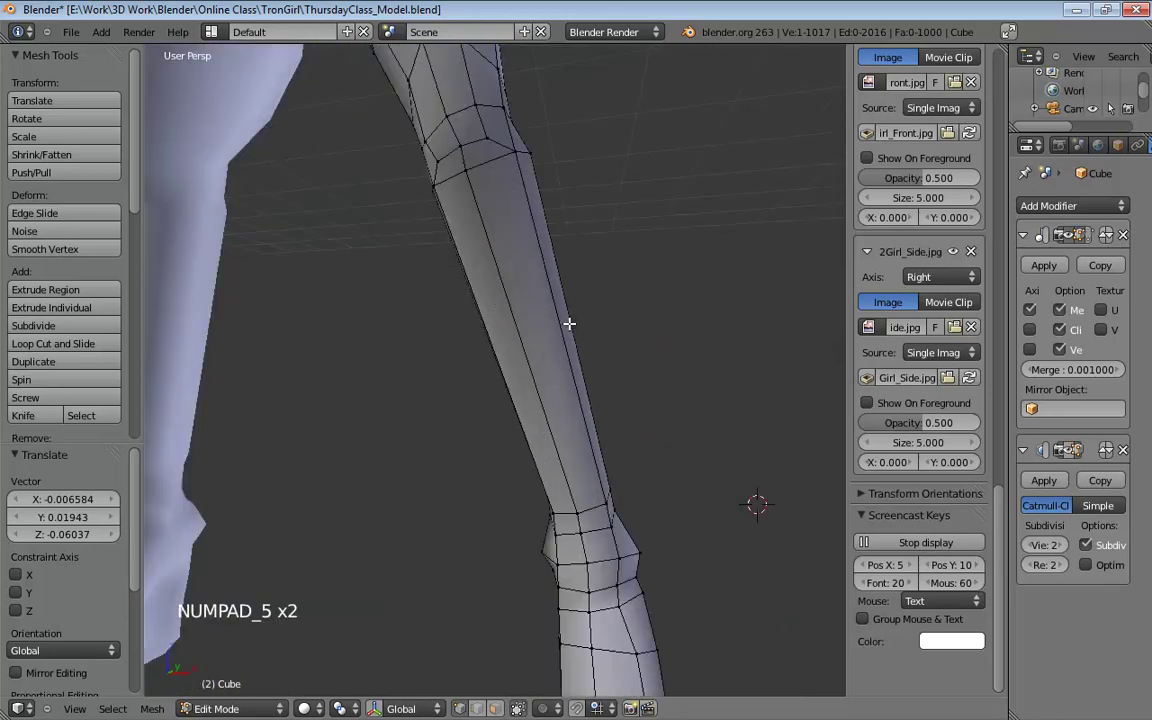
pyautogui.press('KP_5')
pyautogui.press('KP_3')
pyautogui.press('KP_1')
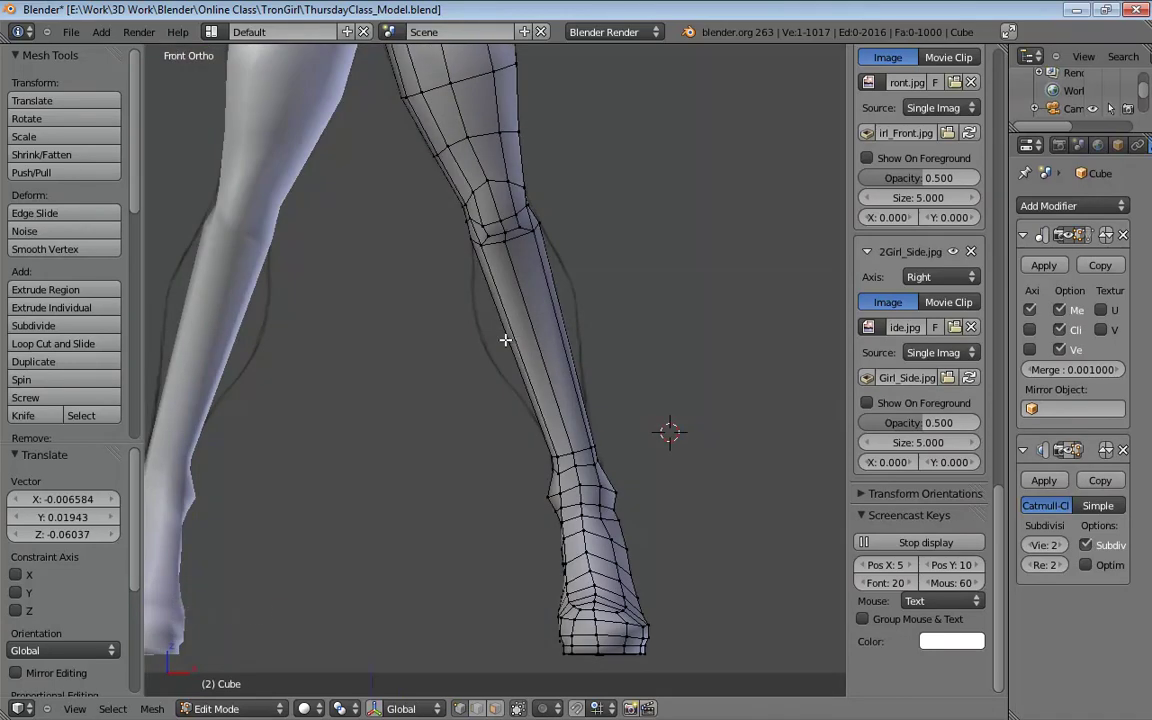
pyautogui.hotkey('ctrl', 'r')
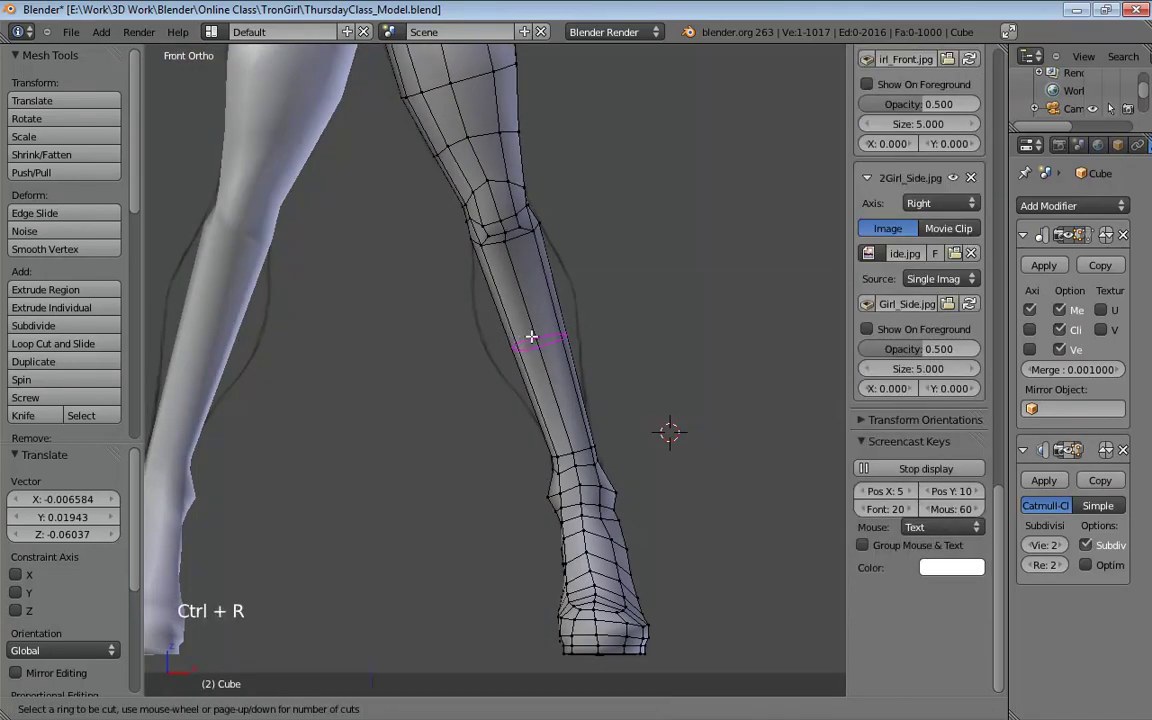
pyautogui.click(532, 338)
pyautogui.click(533, 329)
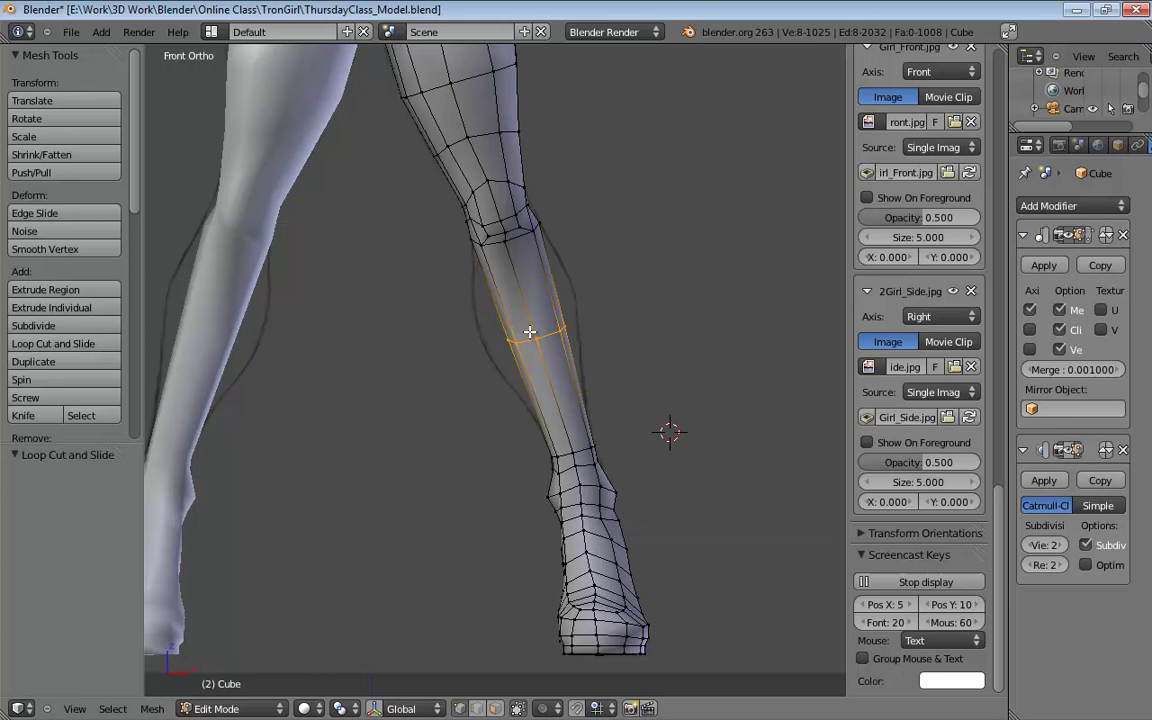
# Step: In side view, rotate the new lower-leg loop about 39.8 degrees so that it slopes down toward the calf
pyautogui.press('KP_3')
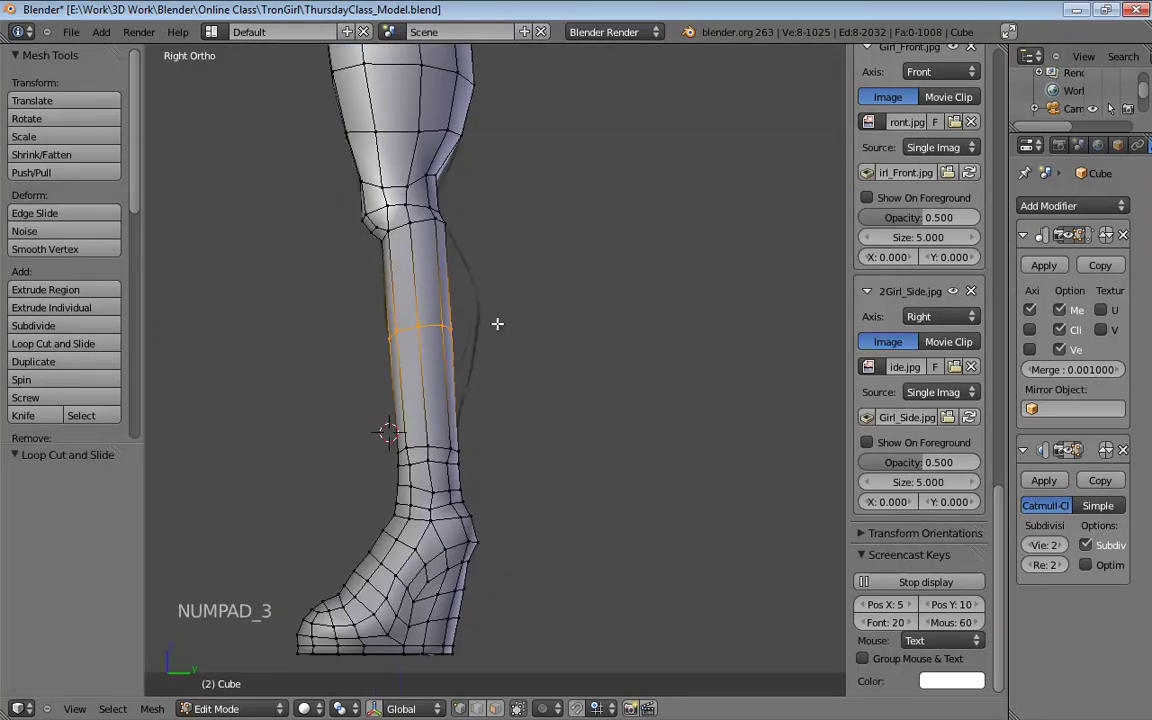
pyautogui.press('r')
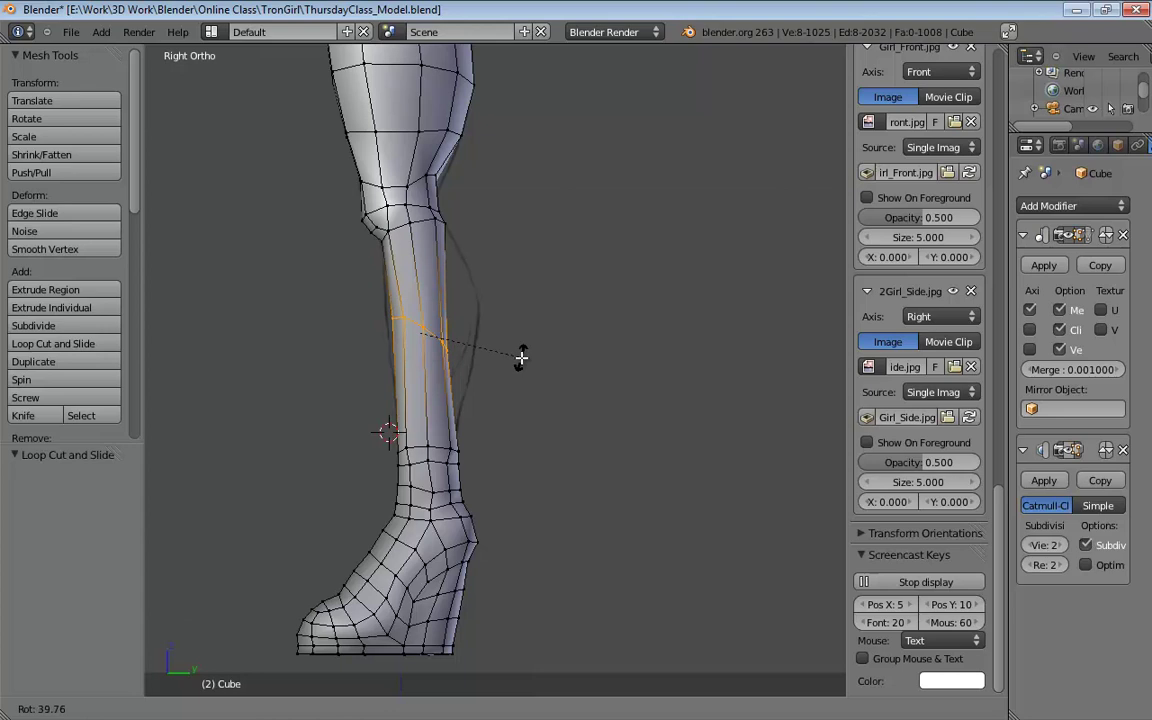
pyautogui.click(521, 357)
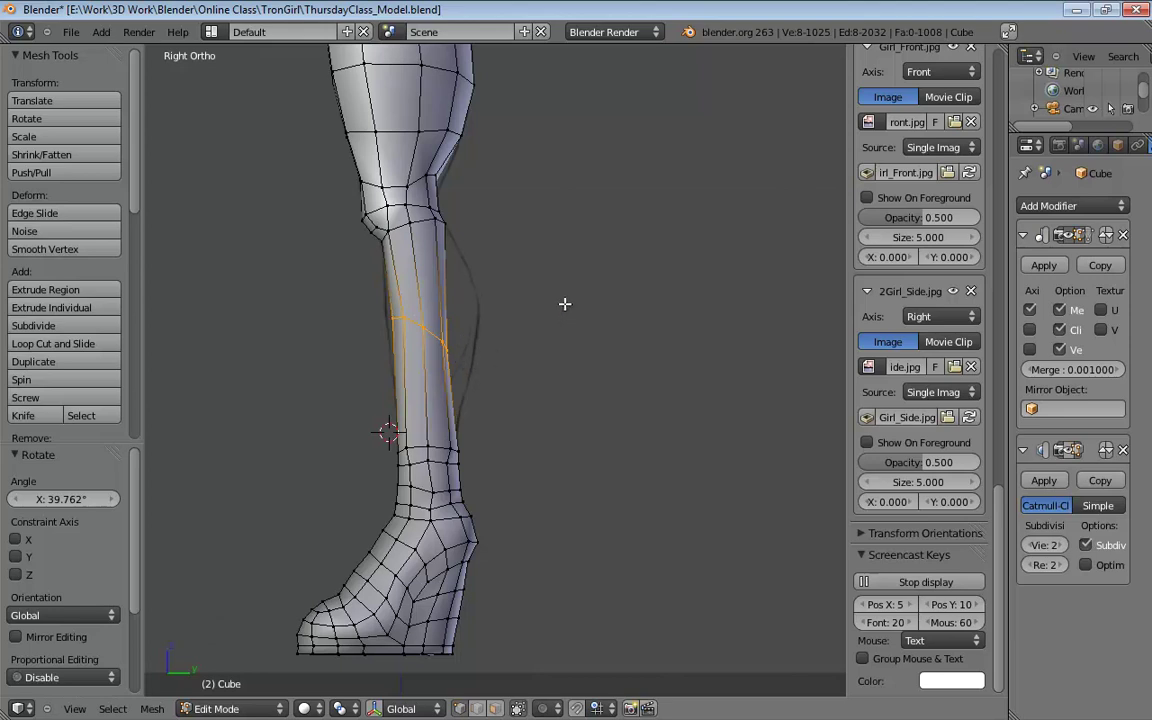
pyautogui.keyDown('shift'); pyautogui.moveTo(505, 240); pyautogui.dragTo(391, 337, button='middle'); pyautogui.keyUp('shift')
pyautogui.keyDown('shift'); pyautogui.moveTo(401, 393); pyautogui.dragTo(563, 352, button='middle'); pyautogui.keyUp('shift')
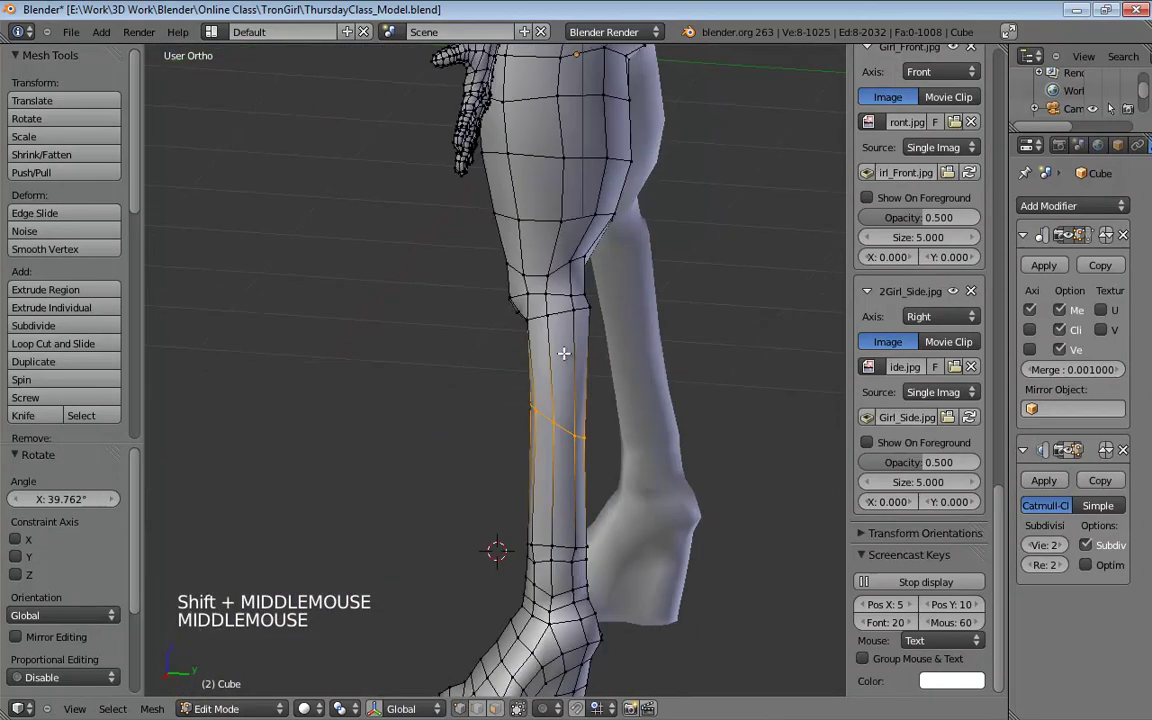
pyautogui.press('KP_1')
pyautogui.press('KP_3')
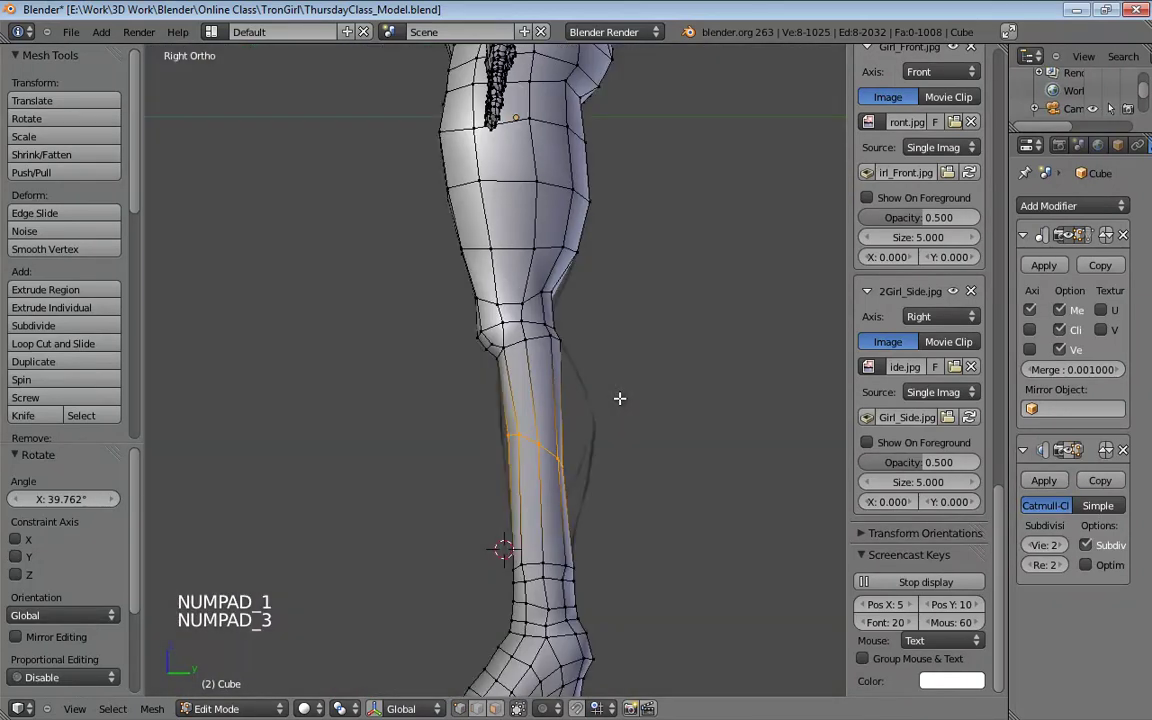
pyautogui.press('KP_5')
pyautogui.press('KP_5')
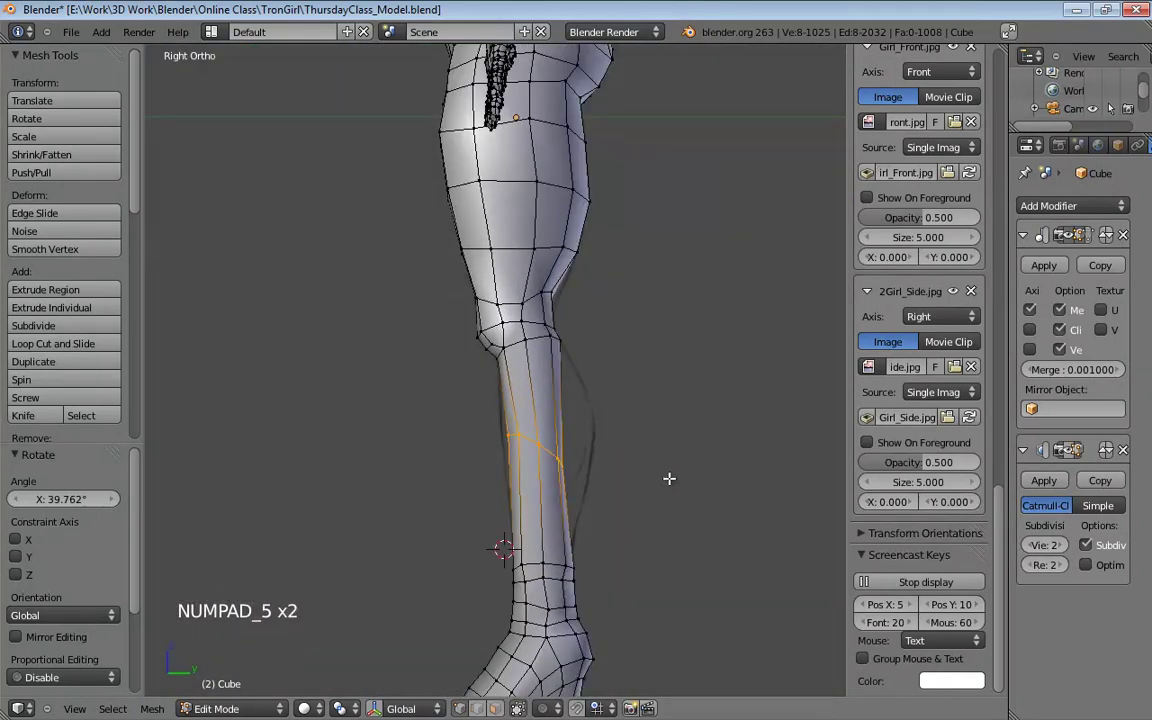
pyautogui.keyDown('shift'); pyautogui.moveTo(669, 476); pyautogui.dragTo(579, 373, button='middle'); pyautogui.keyUp('shift')
pyautogui.press('s')
pyautogui.press('y')
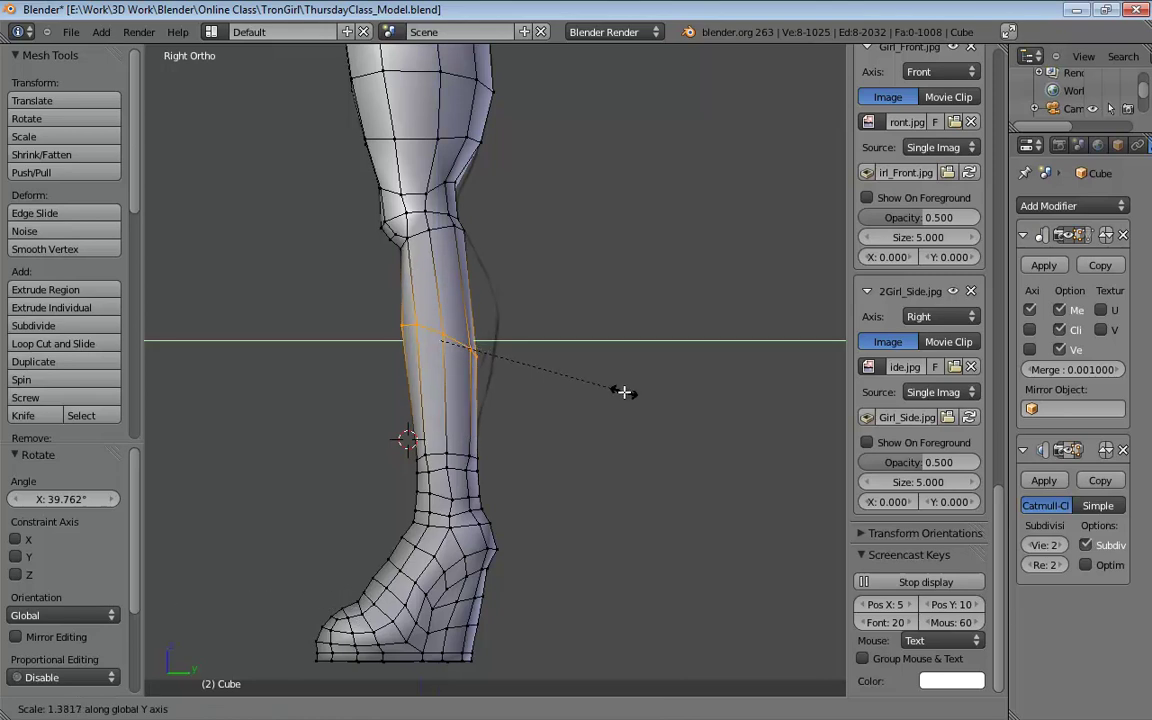
pyautogui.press('z')
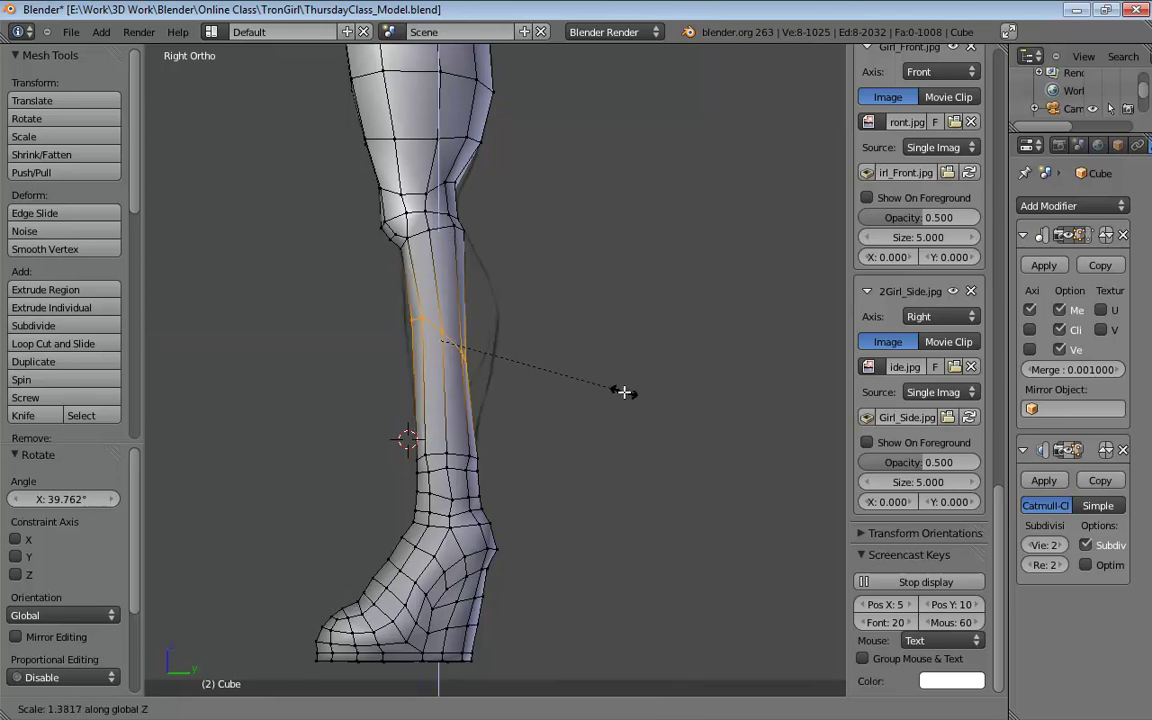
pyautogui.rightClick(618, 392)
# Step: In wireframe side view, scale the lower-leg loop to about 1.478 along Y and rotate it about 5.2 degrees more
pyautogui.press('z')
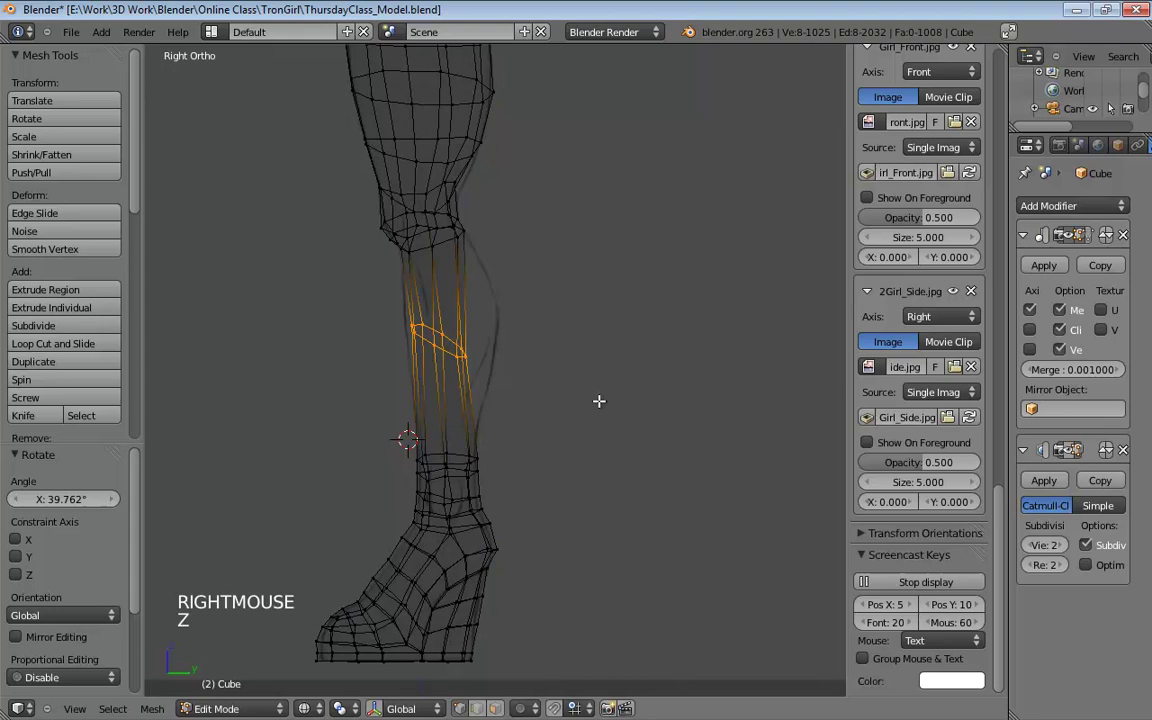
pyautogui.keyDown('shift'); pyautogui.moveTo(599, 399); pyautogui.dragTo(625, 418, button='middle'); pyautogui.keyUp('shift')
pyautogui.middleClick(586, 383)
pyautogui.scroll(4, 586, 383)
pyautogui.press('s')
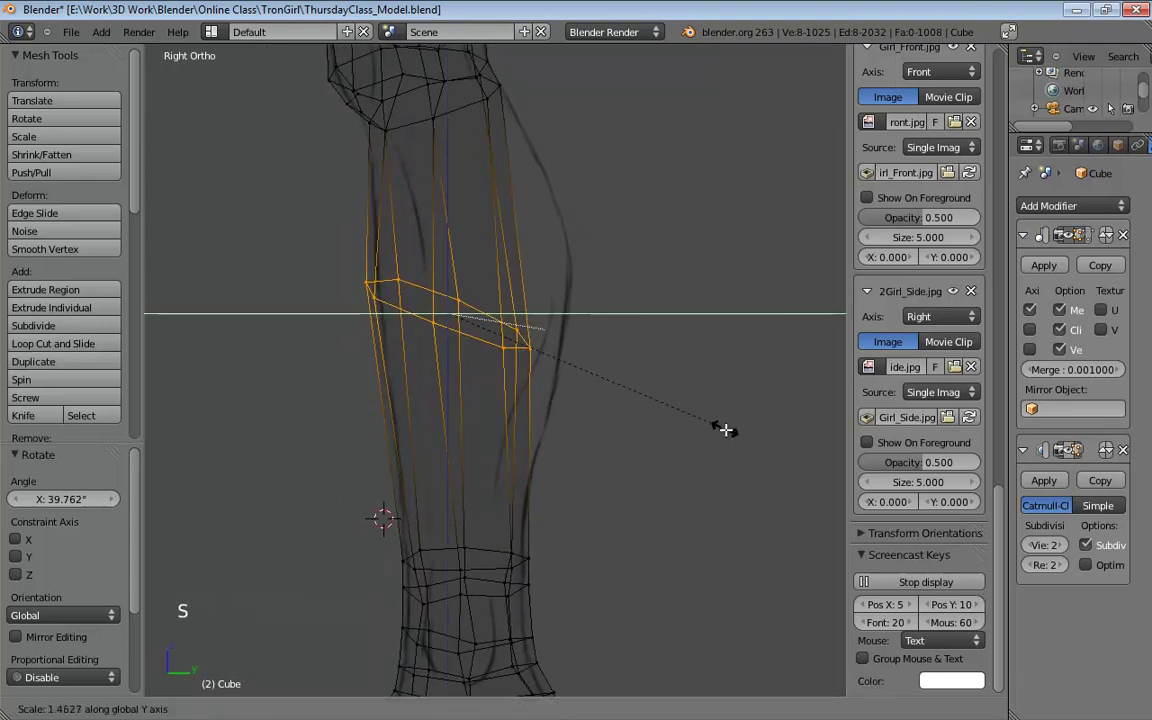
pyautogui.click(728, 429)
pyautogui.press('r')
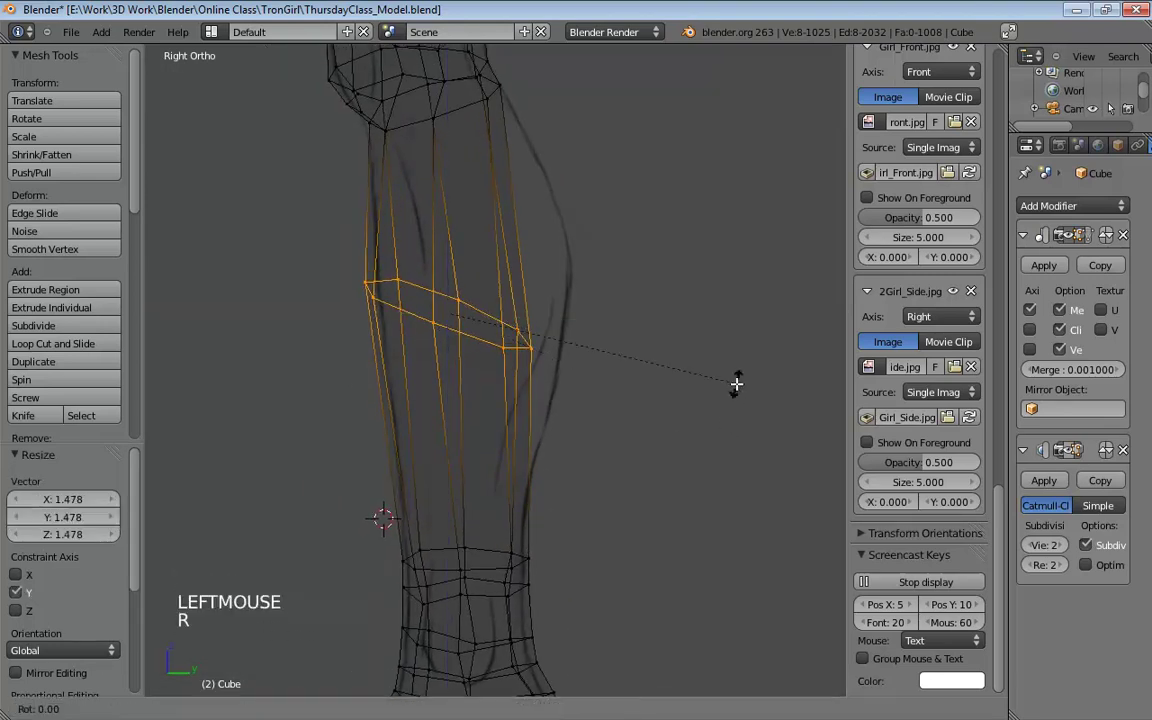
pyautogui.click(674, 406)
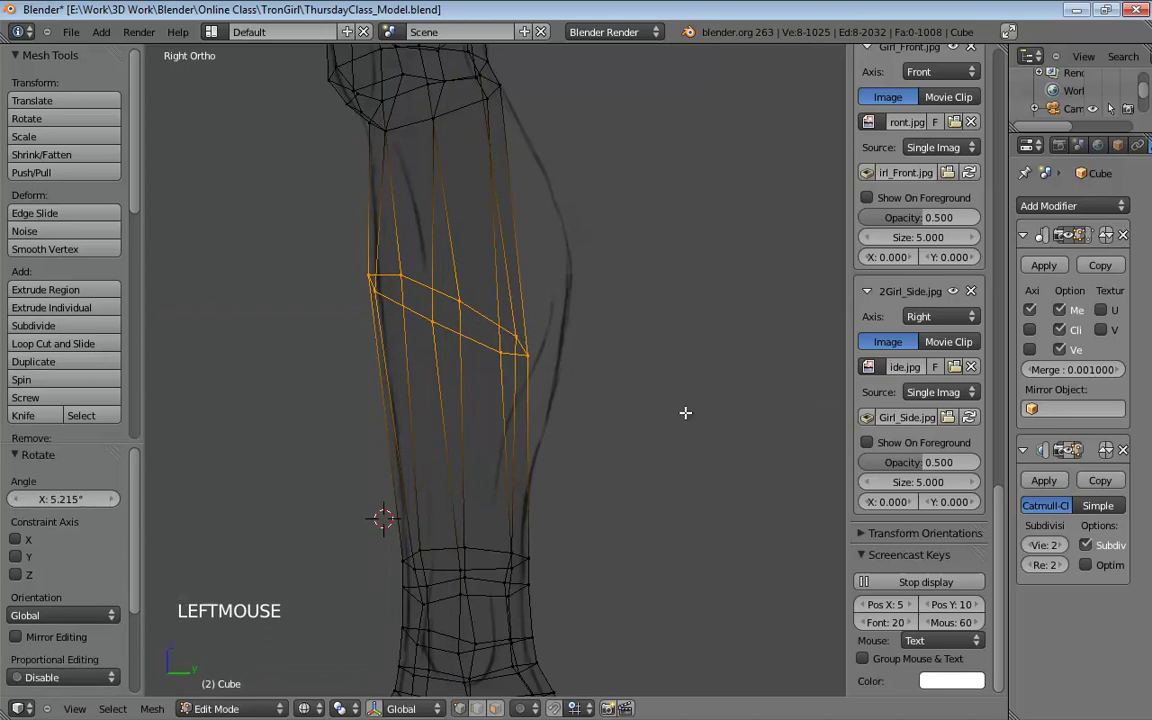
# Step: Scale the lower-leg loop to about 1.156 along Y and move it backward and slightly down to fit the calf outline
pyautogui.press('s')
pyautogui.press('s')
pyautogui.press('y')
pyautogui.click(730, 417)
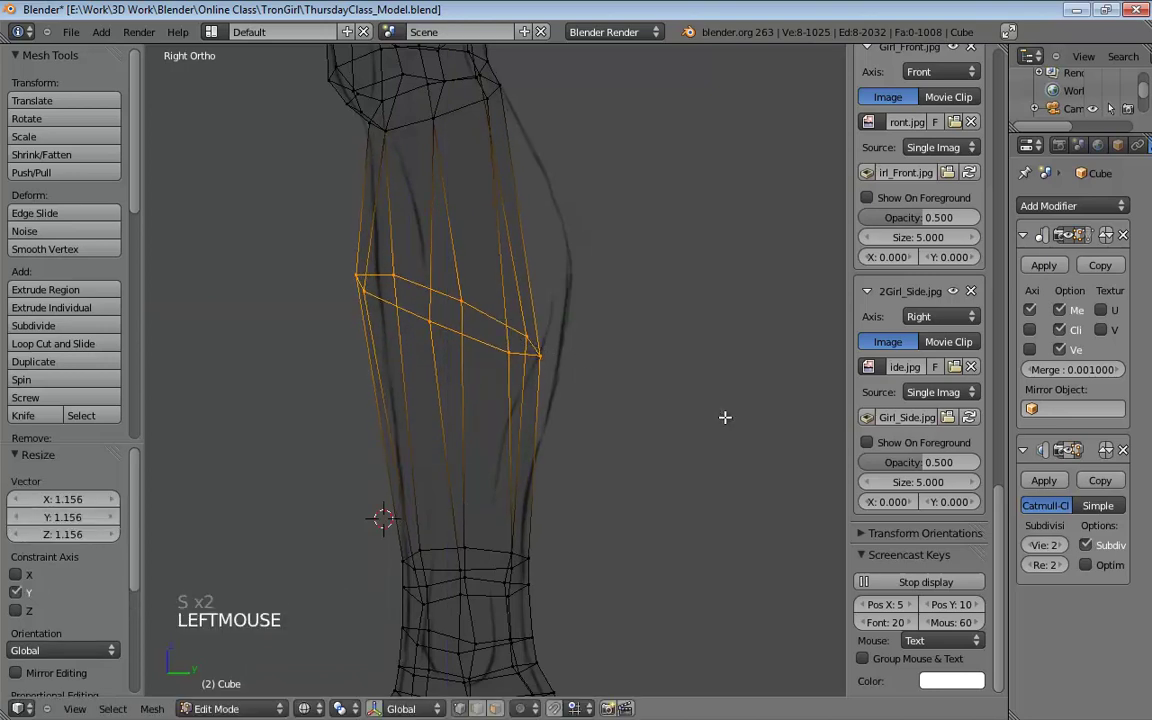
pyautogui.press('g')
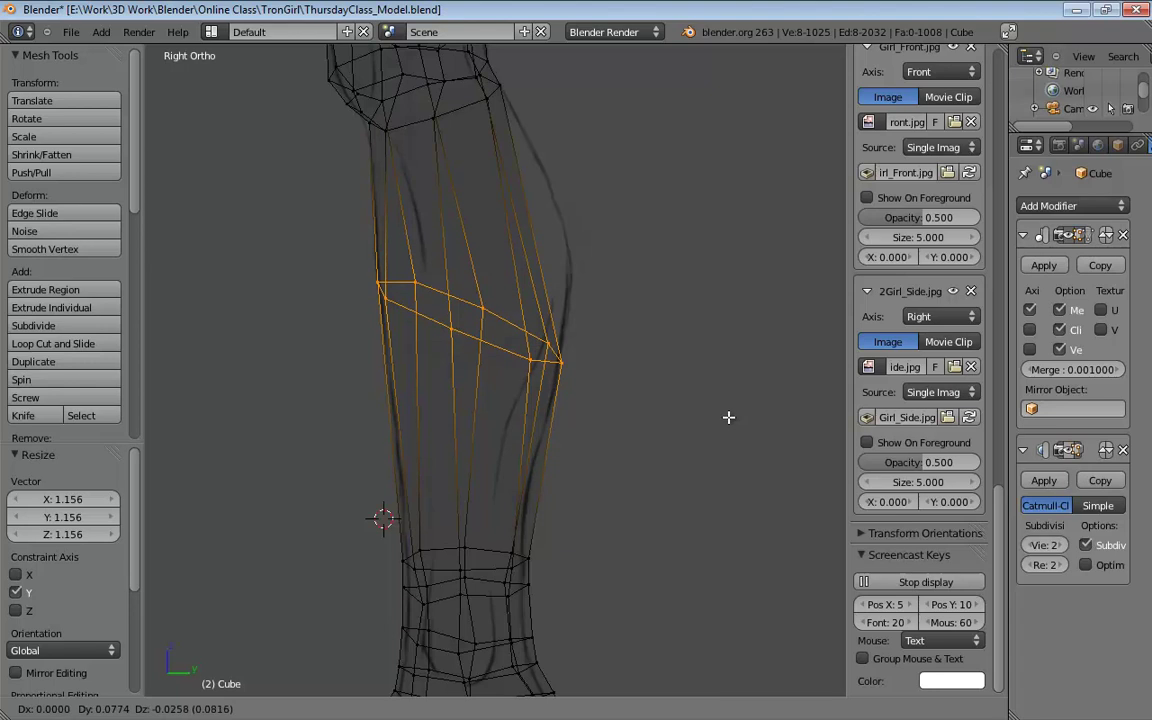
# Step: Fit the mid-calf edge loop to the front reference by scaling it about 1.29 along X and rotating it about -3°
pyautogui.click(729, 417)
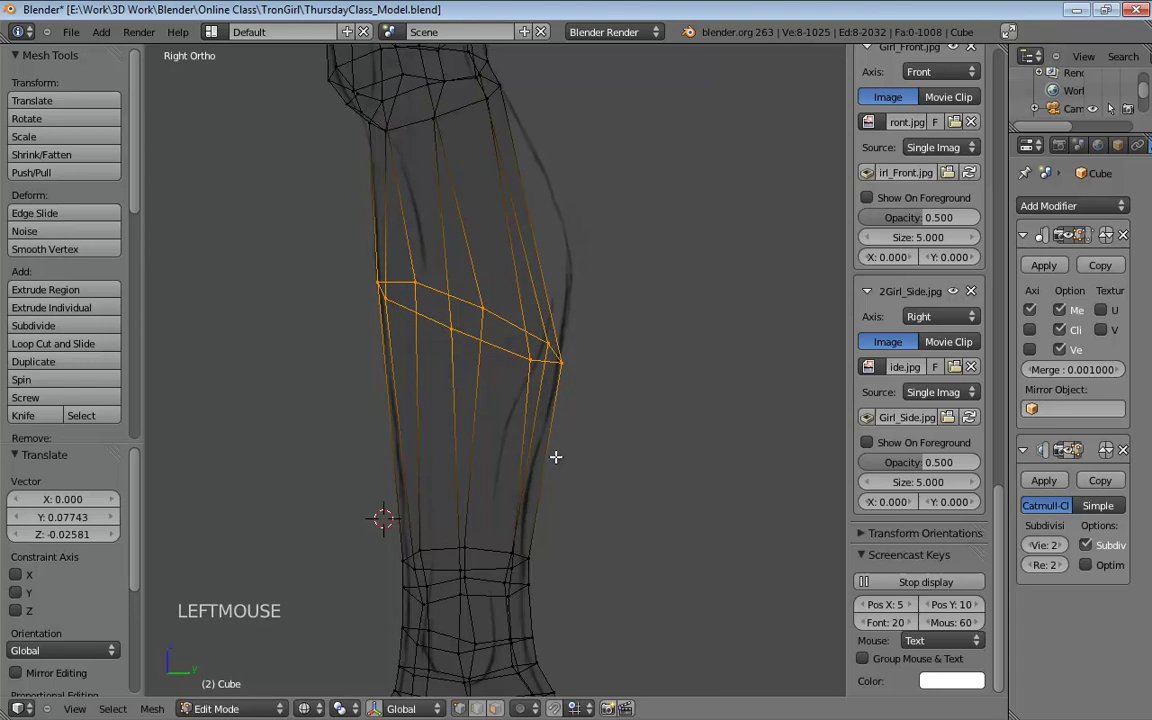
pyautogui.press('KP_1')
pyautogui.keyDown('shift'); pyautogui.moveTo(556, 457); pyautogui.dragTo(563, 404, button='middle'); pyautogui.keyUp('shift')
pyautogui.press('s')
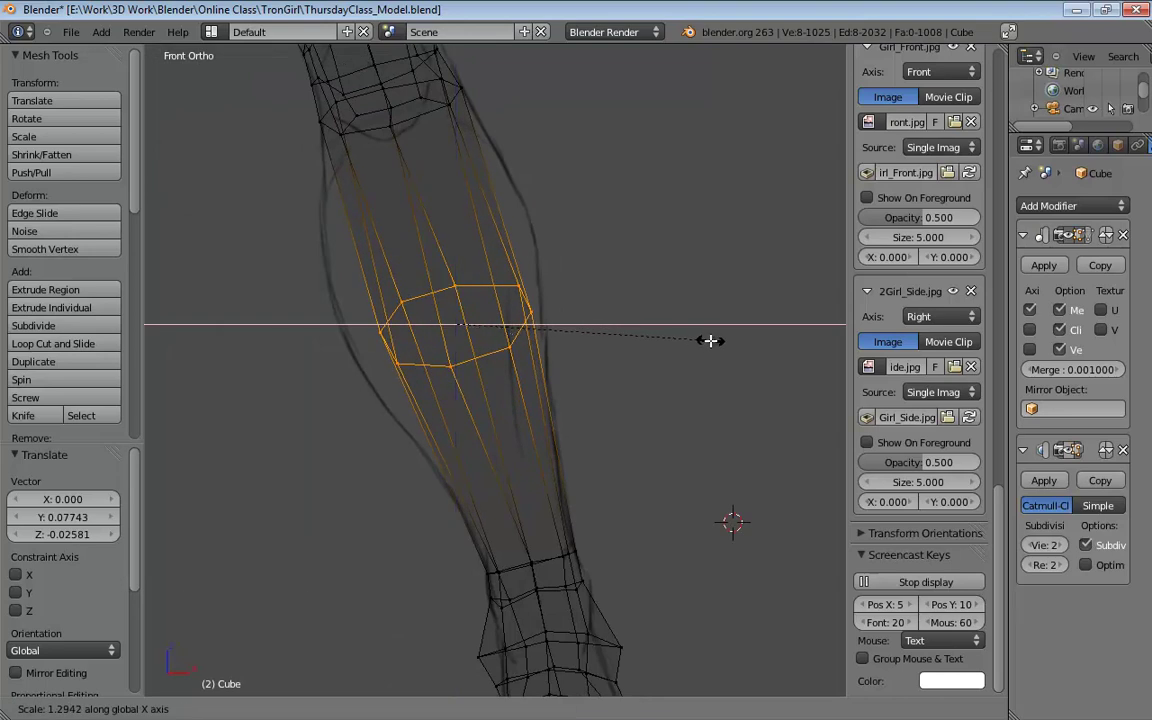
pyautogui.click(711, 336)
pyautogui.press('r')
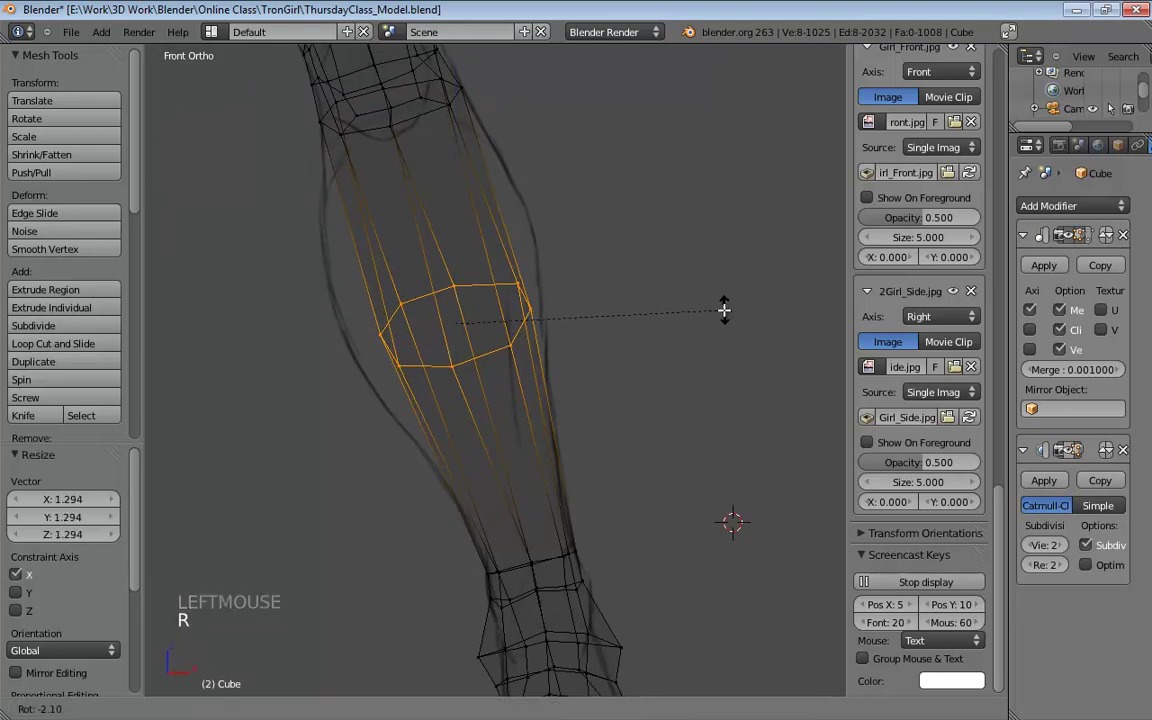
pyautogui.click(723, 312)
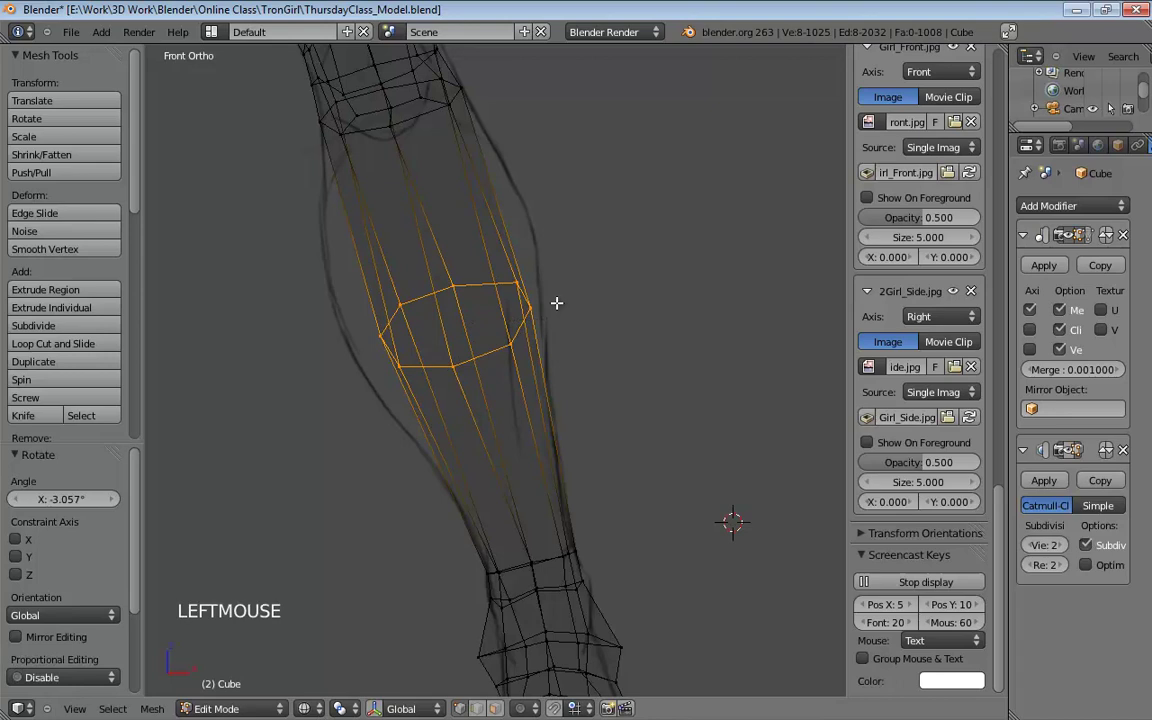
# Step: Reposition individual vertices of the mid-calf loop in front view to follow the reference calf outline and even out their spacing
pyautogui.moveTo(519, 284); pyautogui.dragTo(516, 343)
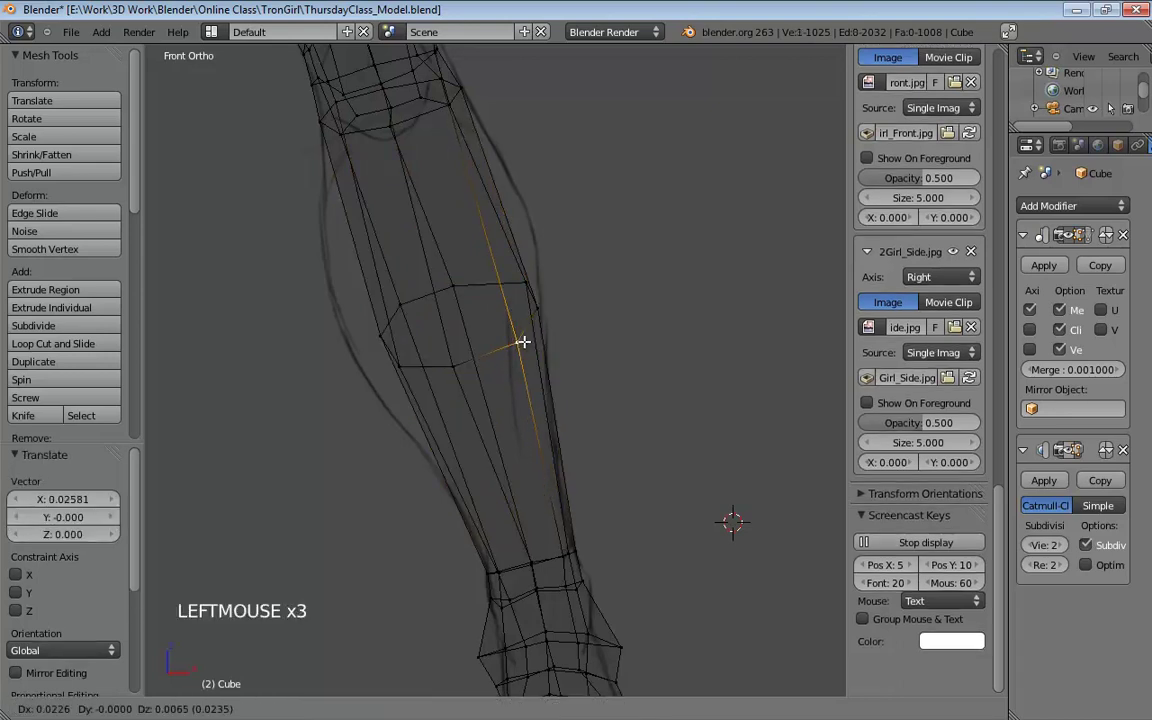
pyautogui.click(453, 289)
pyautogui.moveTo(457, 361); pyautogui.dragTo(473, 354)
pyautogui.click(455, 290)
pyautogui.moveTo(405, 368); pyautogui.dragTo(338, 353)
pyautogui.moveTo(396, 305); pyautogui.dragTo(362, 316)
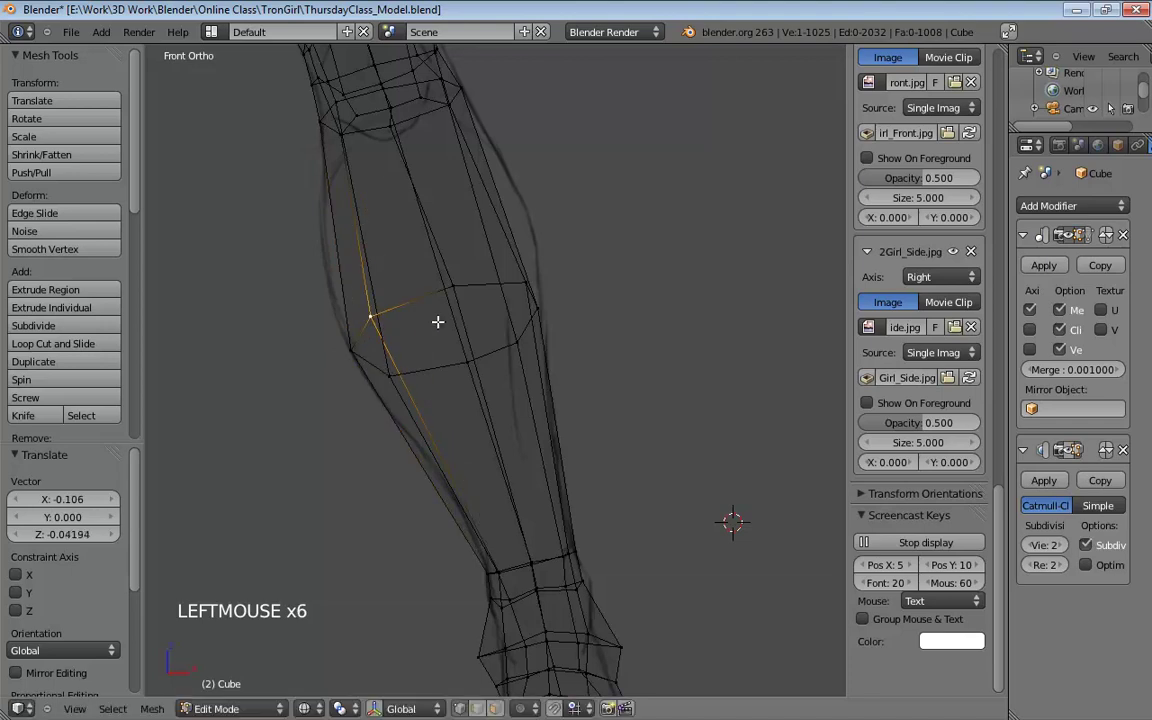
pyautogui.moveTo(453, 292); pyautogui.dragTo(440, 296)
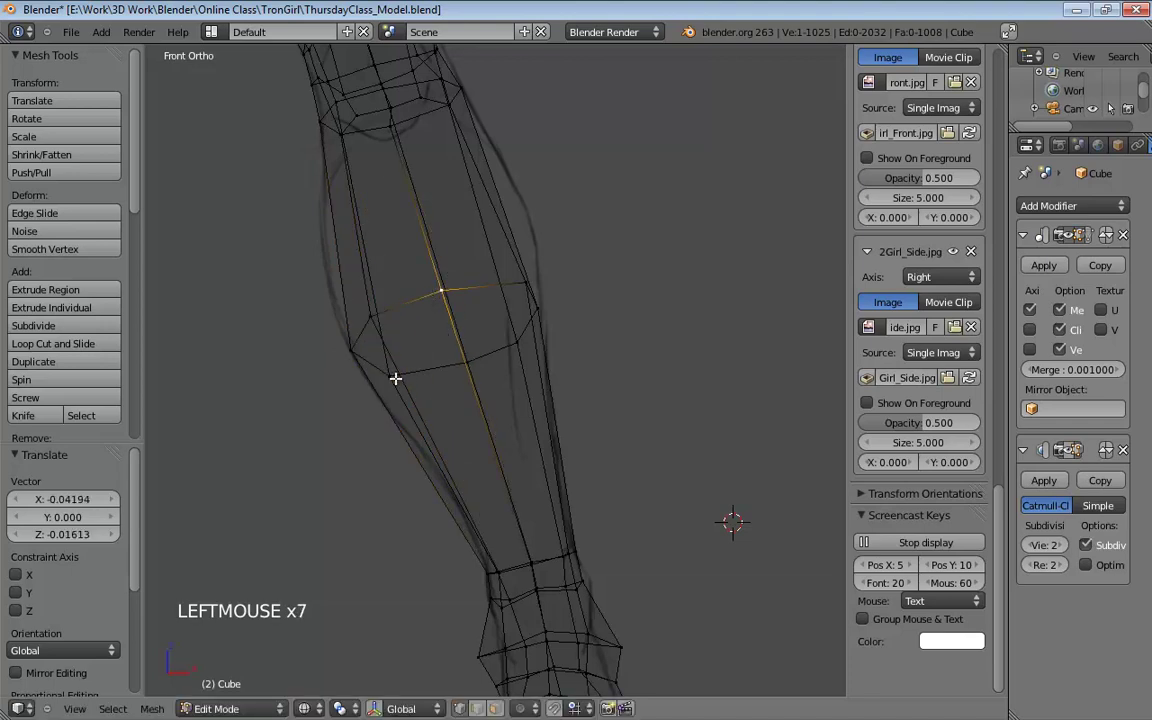
pyautogui.moveTo(396, 378); pyautogui.dragTo(402, 371)
# Step: Add a centred loop cut on the lower calf, between the mid-calf loop and the ankle loops
pyautogui.moveTo(578, 424); pyautogui.dragTo(568, 391, button='middle')
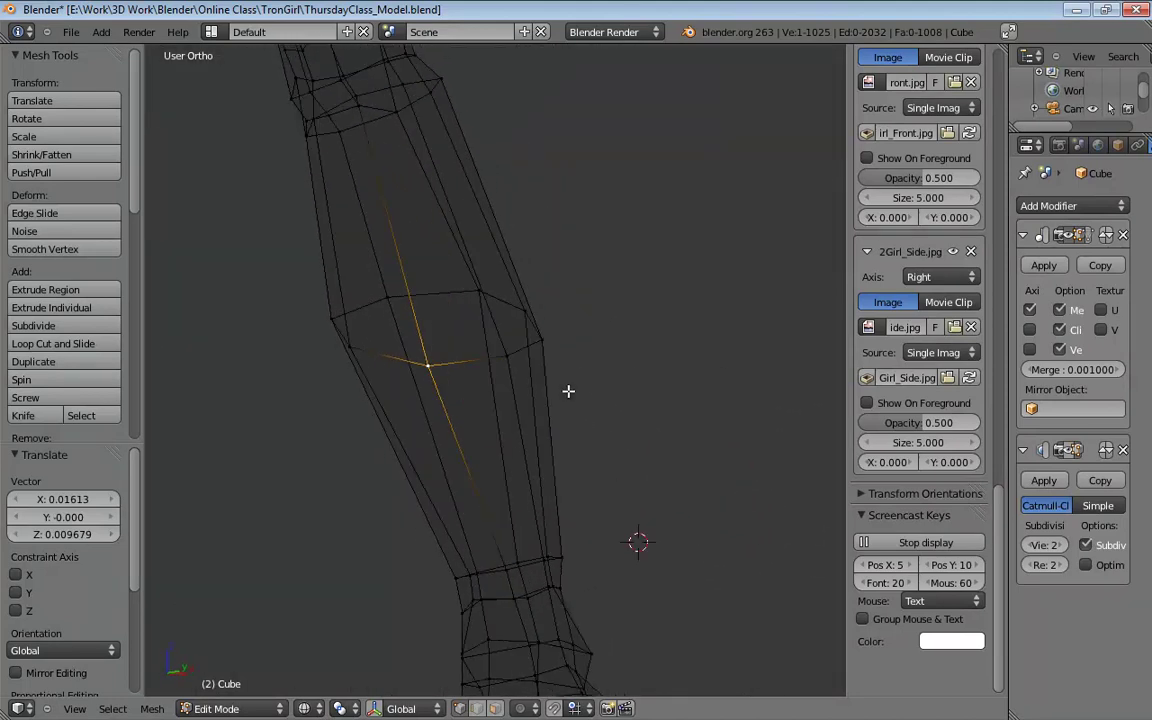
pyautogui.press('KP_1')
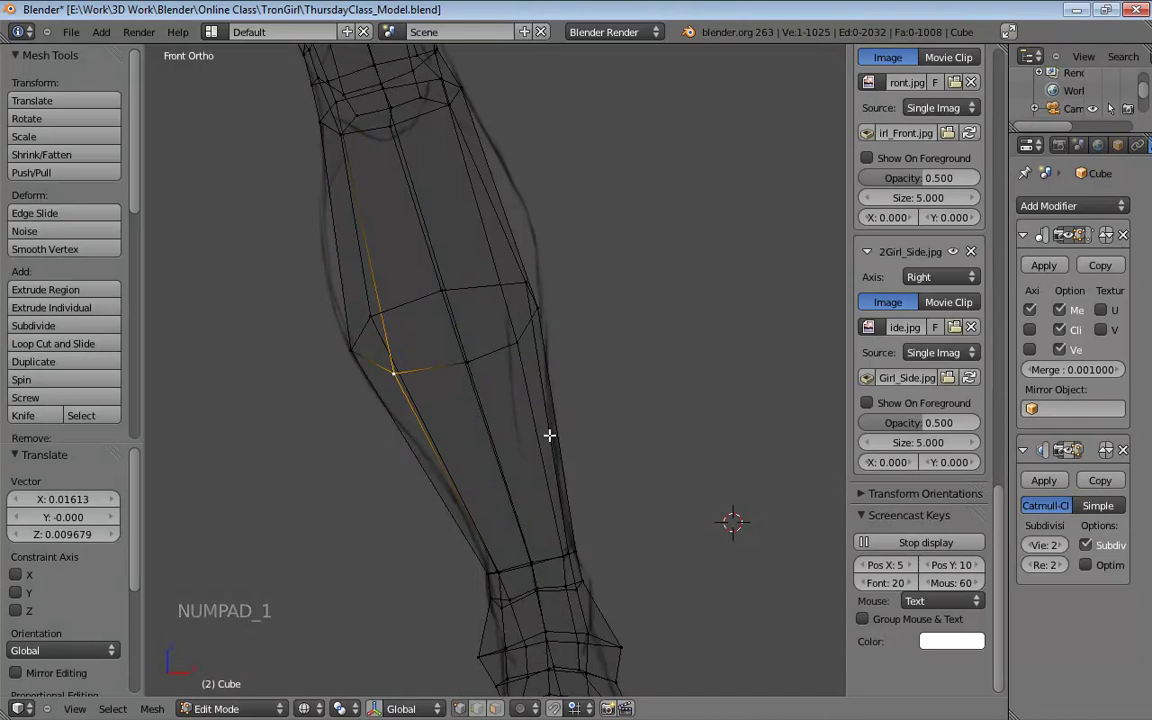
pyautogui.hotkey('ctrl', 'r')
pyautogui.click(548, 435)
pyautogui.rightClick(642, 456)
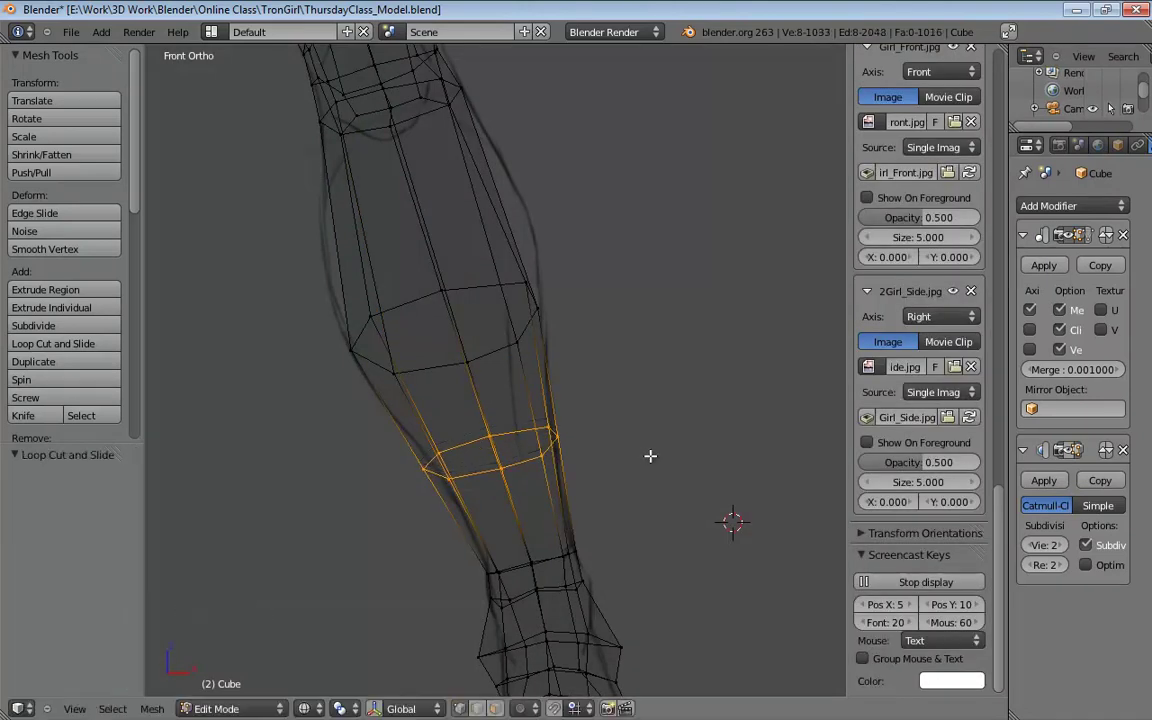
# Step: Scale the new lower-calf loop uniformly to about 0.916 and move it about 0.023 along X to match the front reference
pyautogui.press('s')
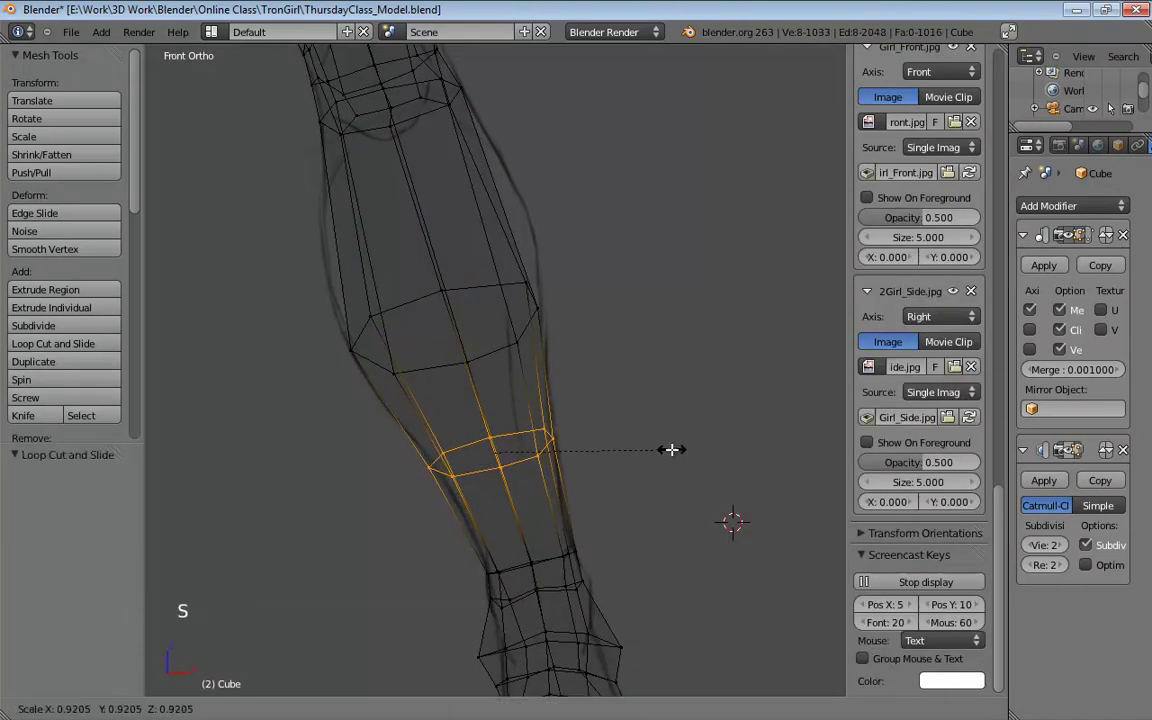
pyautogui.click(670, 451)
pyautogui.press('g')
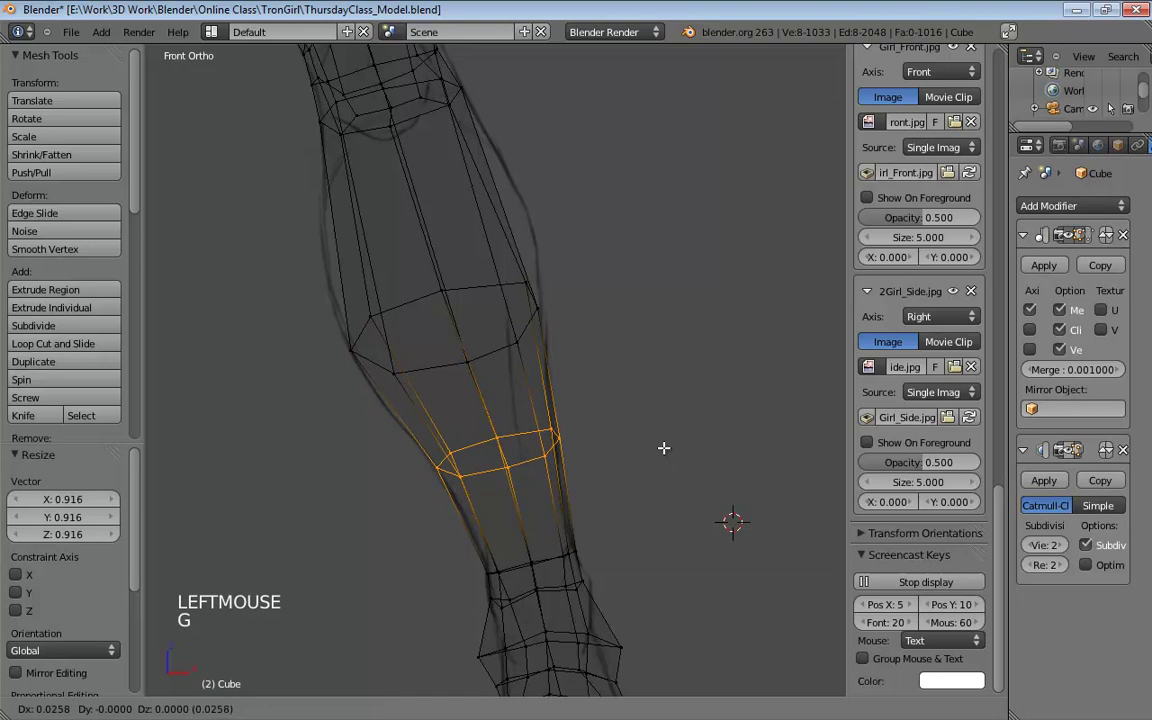
pyautogui.click(705, 433)
# Step: In side view, scale the lower-calf loop to about 0.97 along Y and shift it about -0.019 along Y
pyautogui.moveTo(705, 433); pyautogui.dragTo(496, 429, button='middle')
pyautogui.press('KP_1')
pyautogui.press('KP_3')
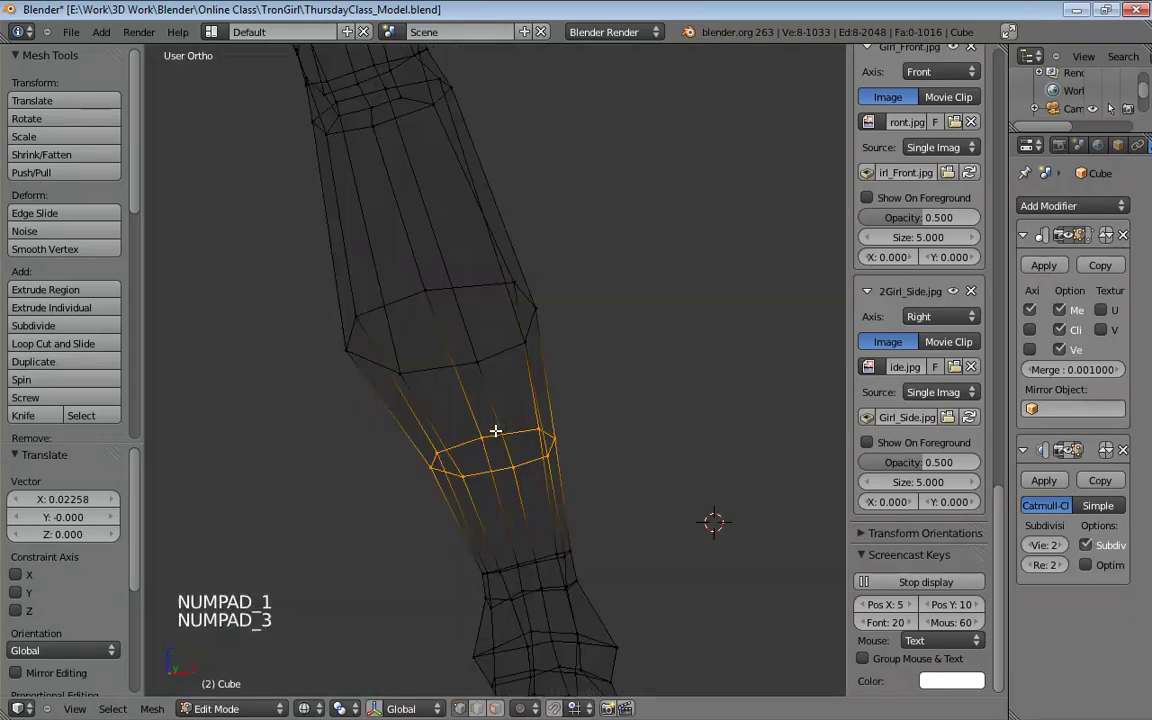
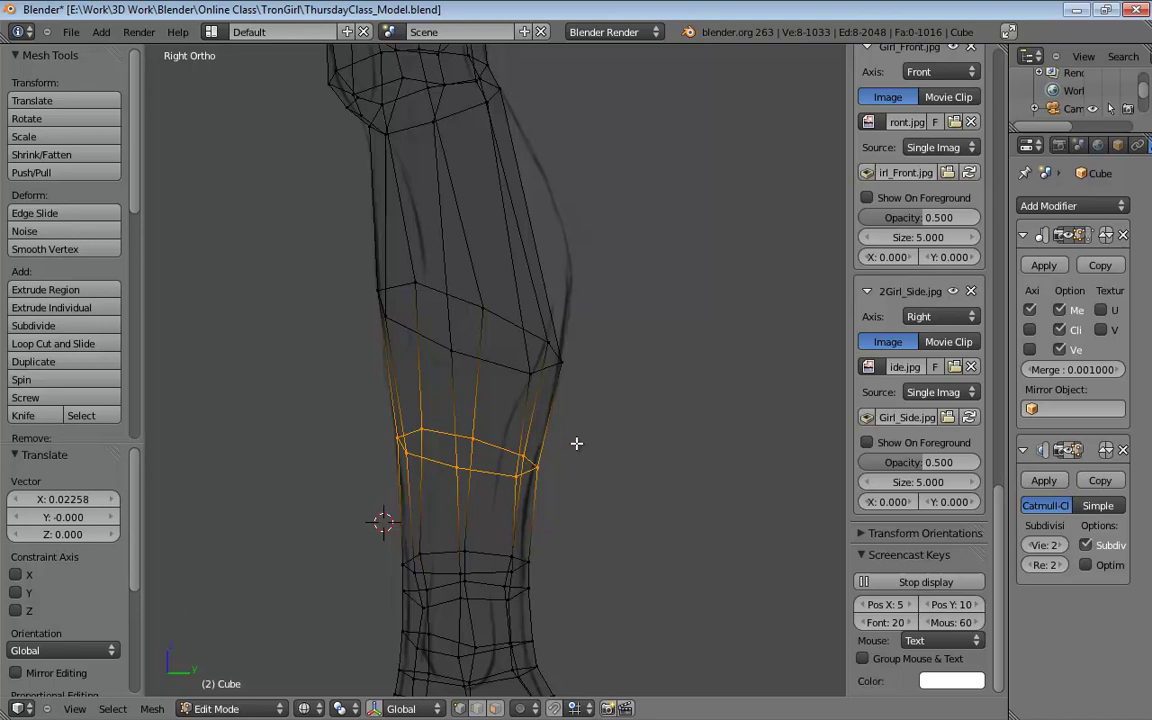
pyautogui.click(679, 466)
pyautogui.press('g')
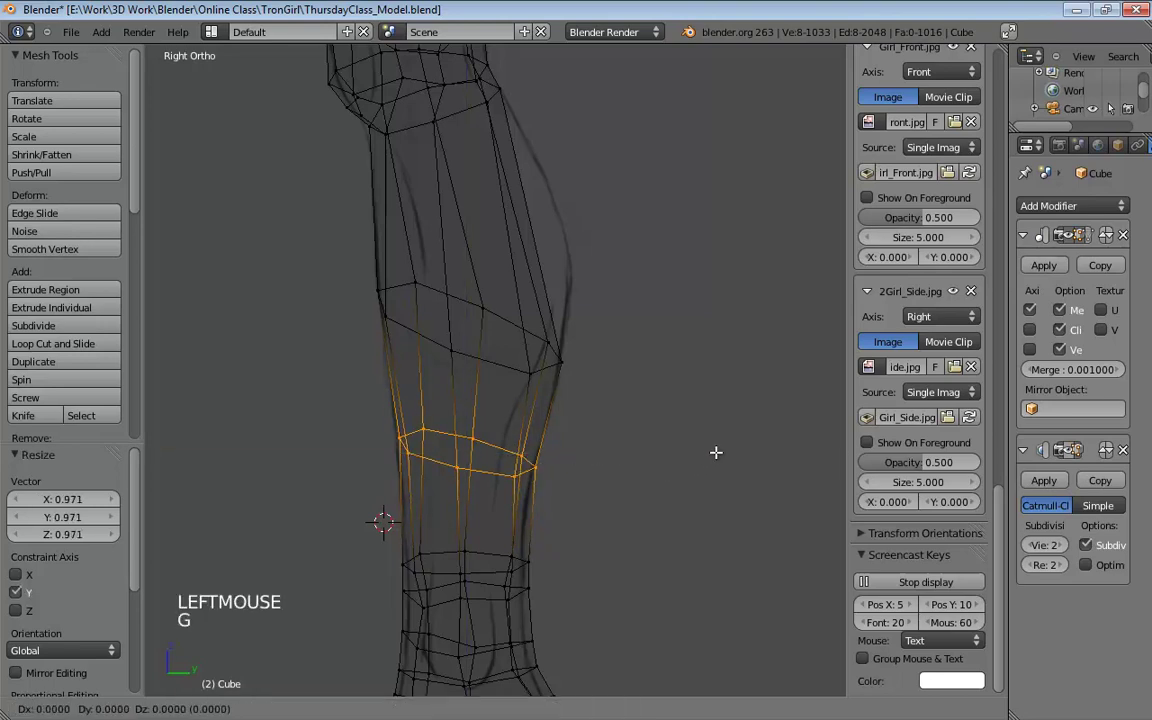
pyautogui.click(711, 453)
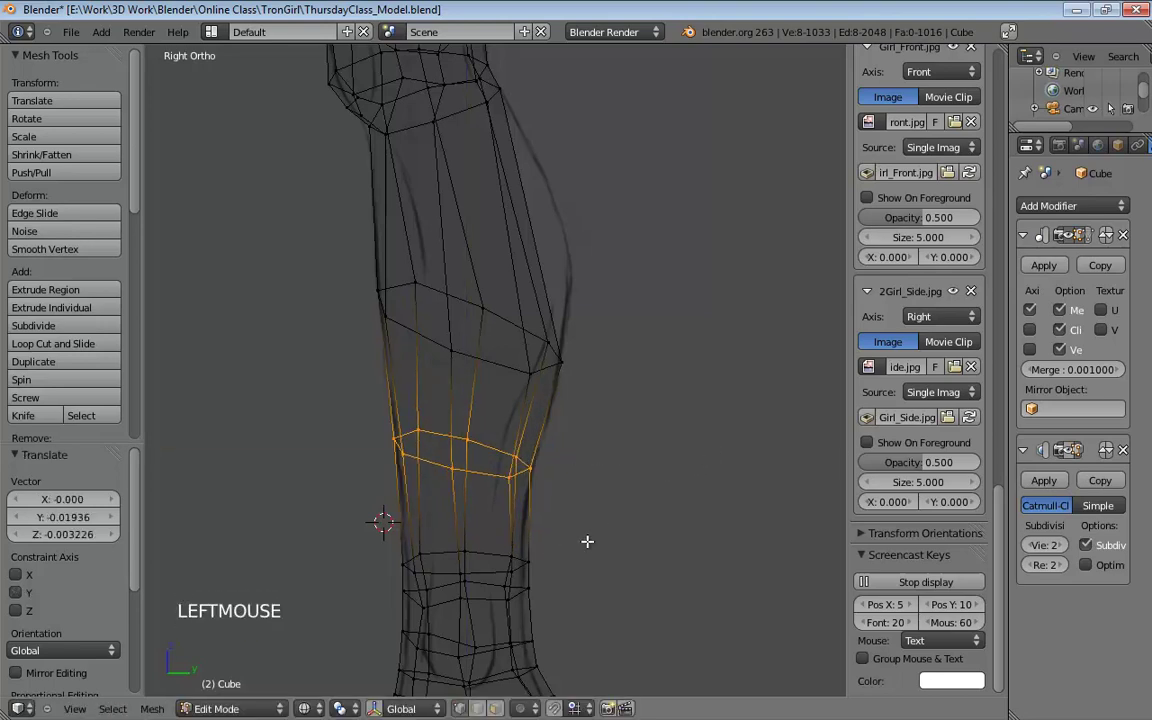
# Step: Move the three back vertices of the uppermost ankle loop about -0.019 along Y and 0.01 along Z in side view
pyautogui.keyDown('shift'); pyautogui.moveTo(587, 541); pyautogui.dragTo(565, 476, button='middle'); pyautogui.keyUp('shift')
pyautogui.click(529, 472)
pyautogui.keyDown('shift'); pyautogui.click(545, 479); pyautogui.keyUp('shift')
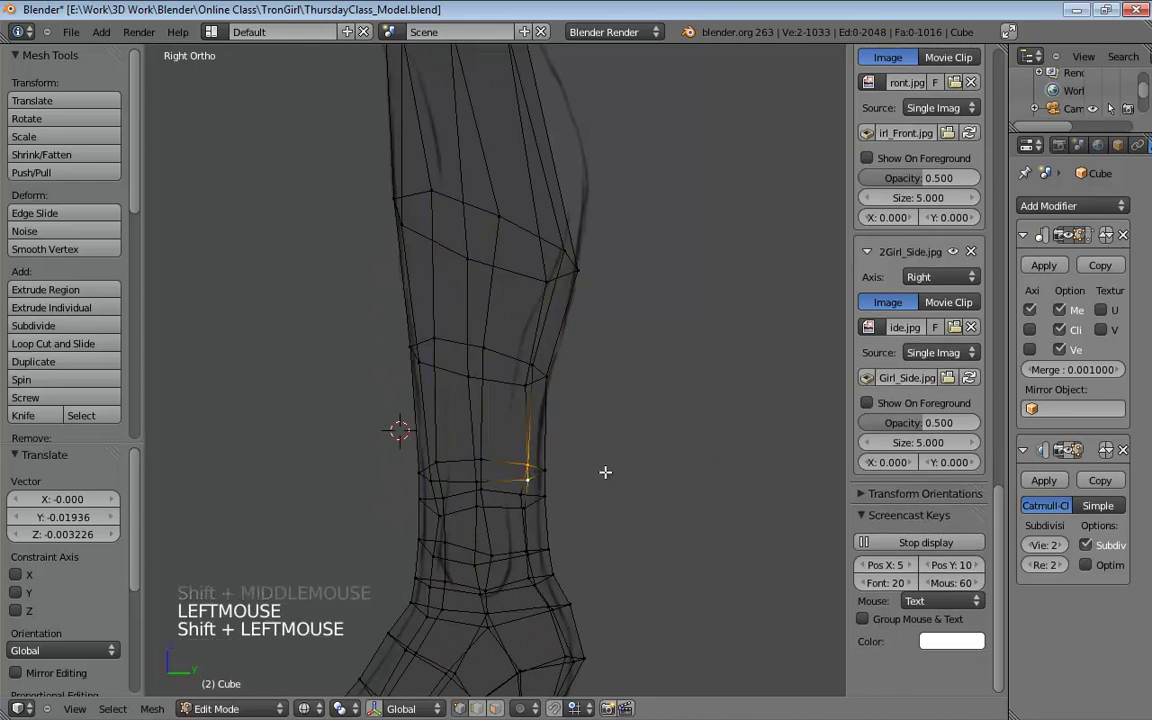
pyautogui.keyDown('shift'); pyautogui.click(559, 467); pyautogui.keyUp('shift')
pyautogui.press('g')
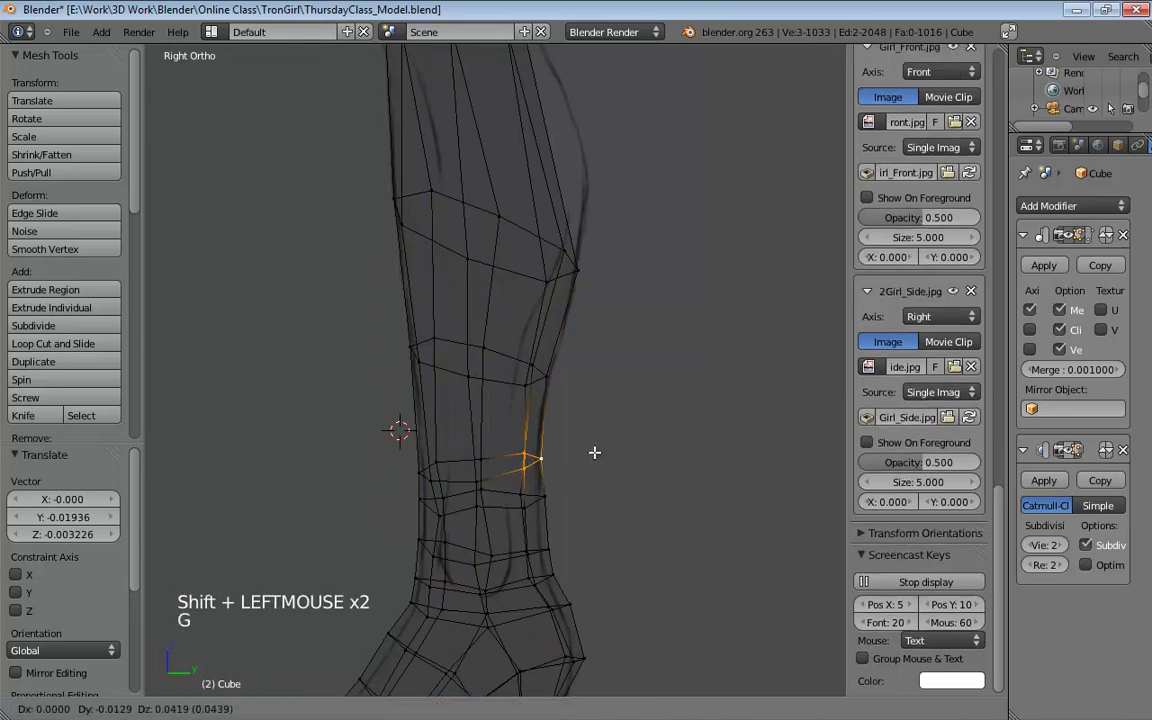
pyautogui.click(593, 461)
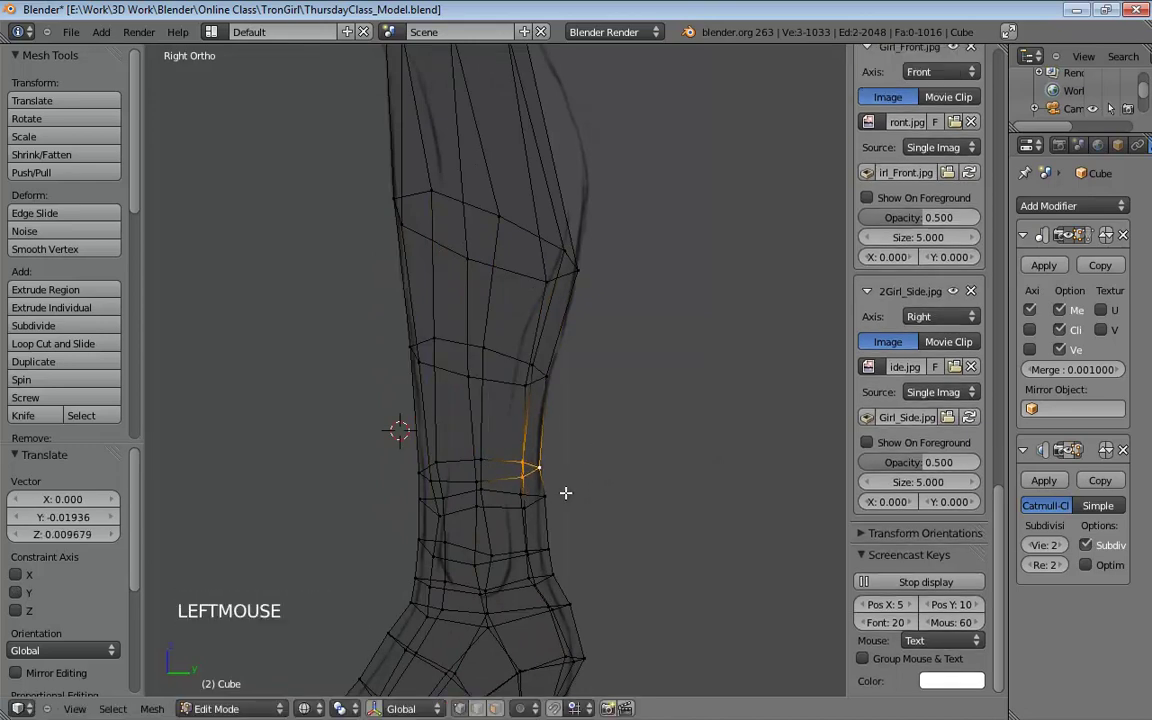
# Step: Show the subdivision surface in Edit Mode and move the rear ankle and lower-calf vertices about 0.024 and 0.013 along Y
pyautogui.keyDown('shift'); pyautogui.moveTo(593, 461); pyautogui.dragTo(591, 404, button='middle'); pyautogui.keyUp('shift')
pyautogui.scroll(3, 590, 415)
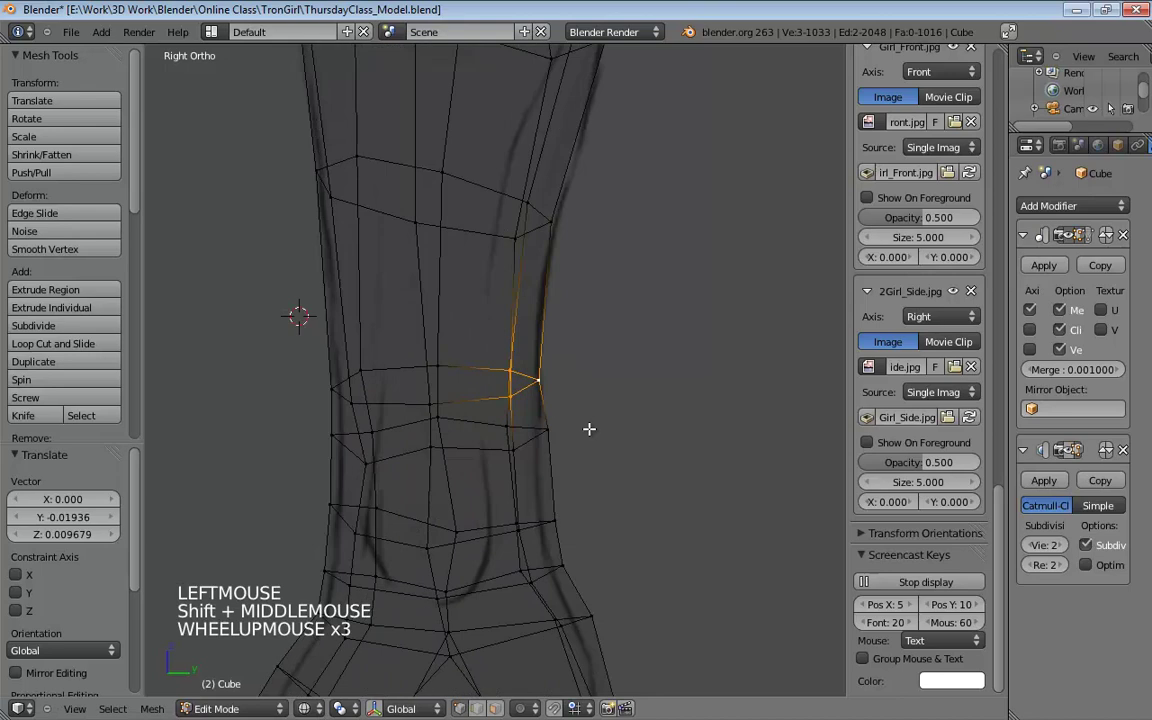
pyautogui.click(1070, 453)
pyautogui.moveTo(542, 381); pyautogui.dragTo(564, 383)
pyautogui.keyDown('shift'); pyautogui.moveTo(626, 303); pyautogui.dragTo(586, 442, button='middle'); pyautogui.keyUp('shift')
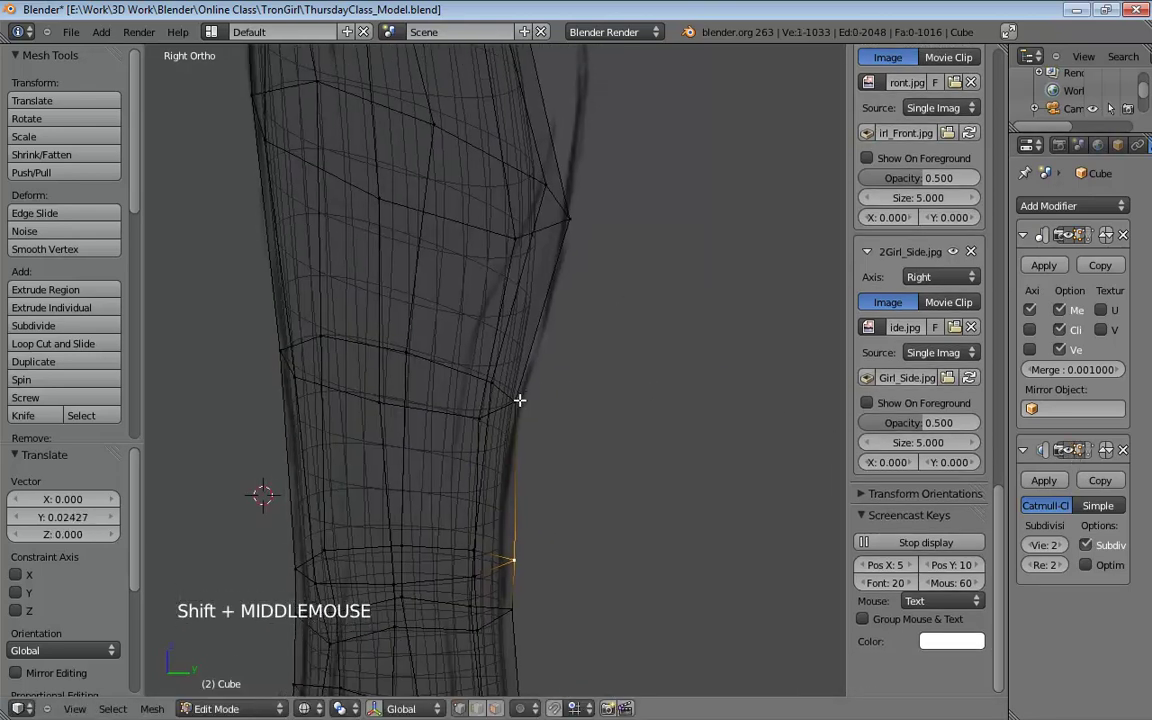
pyautogui.moveTo(522, 399); pyautogui.dragTo(538, 398)
# Step: Move the two rearmost vertices of the mid-calf loop about 0.039 along Y to match the side reference
pyautogui.keyDown('shift'); pyautogui.moveTo(558, 368); pyautogui.dragTo(584, 481, button='middle'); pyautogui.keyUp('shift')
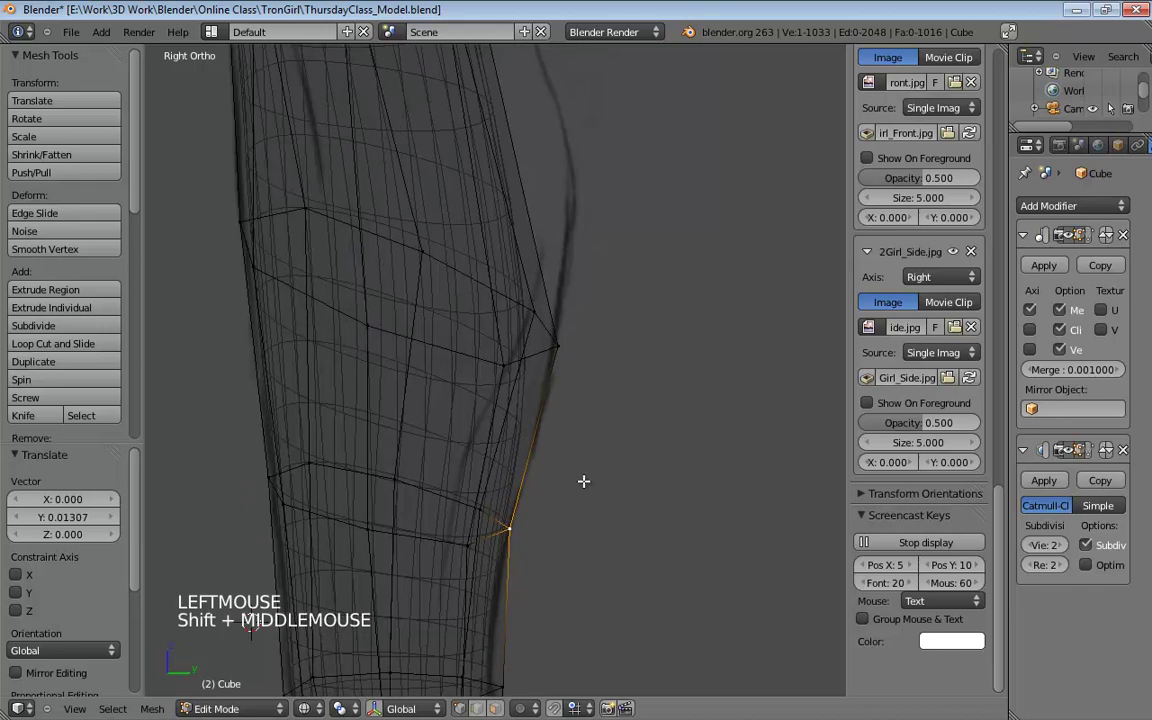
pyautogui.click(535, 311)
pyautogui.keyDown('shift'); pyautogui.click(558, 345); pyautogui.keyUp('shift')
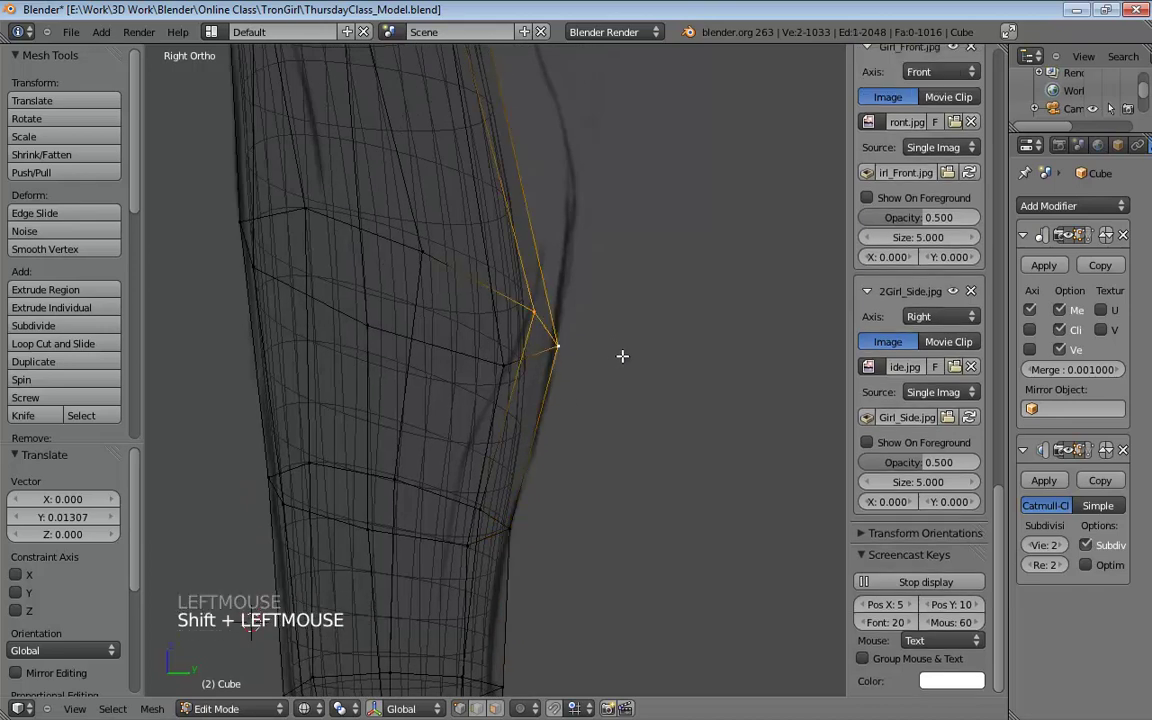
pyautogui.press('g')
pyautogui.click(640, 358)
# Step: Switch the leg to solid shading and hide the subdivision surface preview in Edit Mode
pyautogui.moveTo(617, 411); pyautogui.dragTo(733, 399, button='middle')
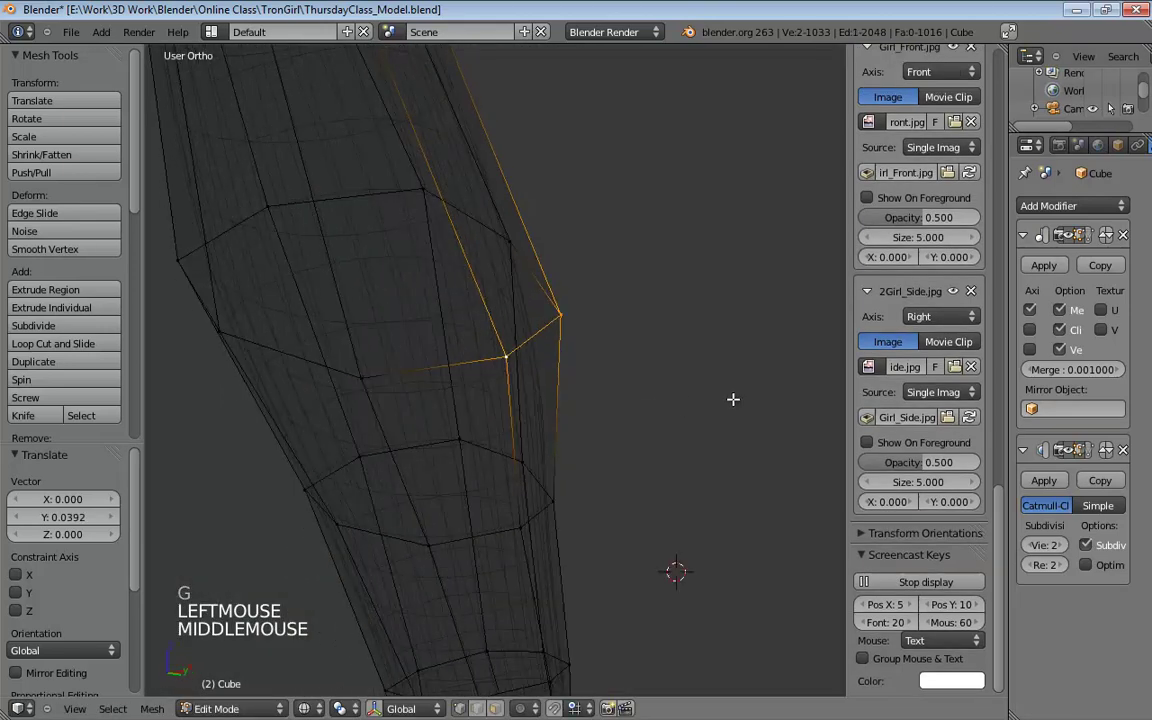
pyautogui.scroll(-5, 646, 402)
pyautogui.moveTo(641, 399); pyautogui.dragTo(697, 383, button='middle')
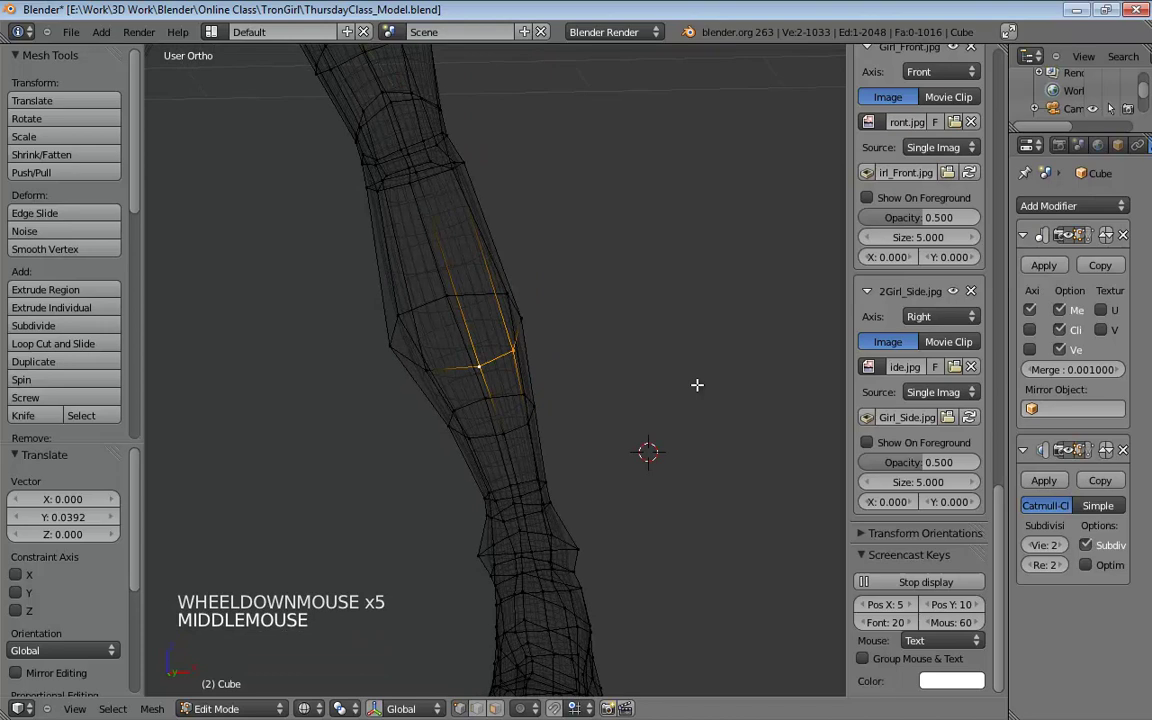
pyautogui.press('KP_1')
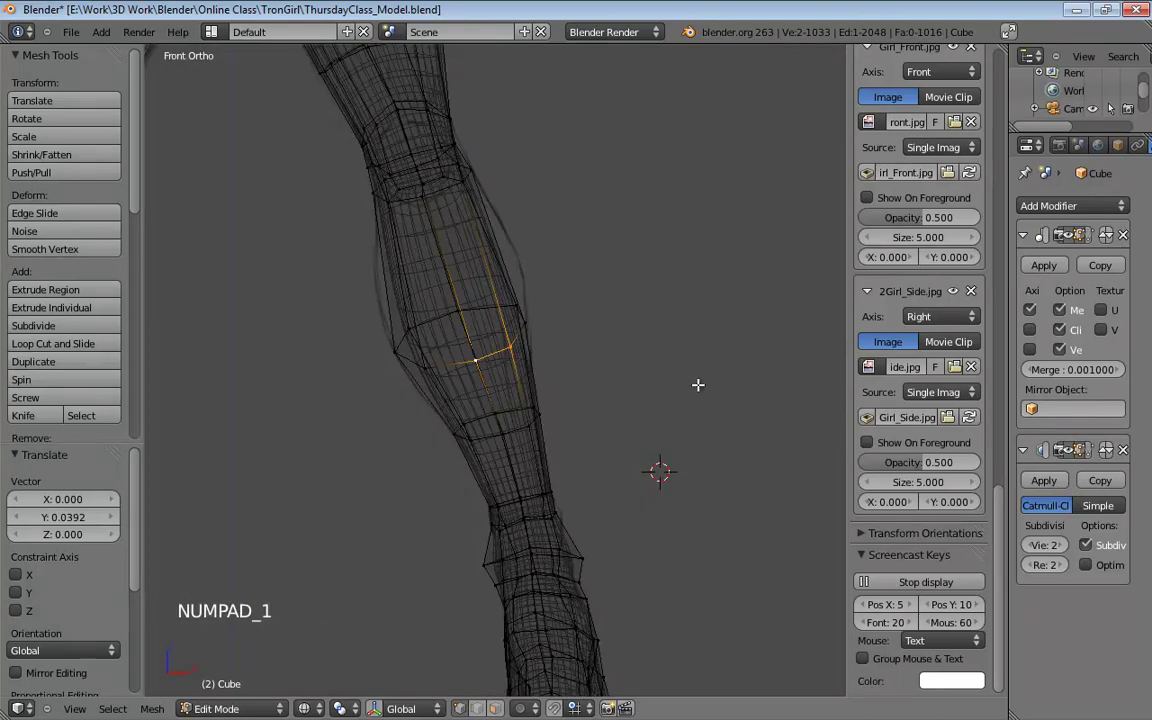
pyautogui.press('z')
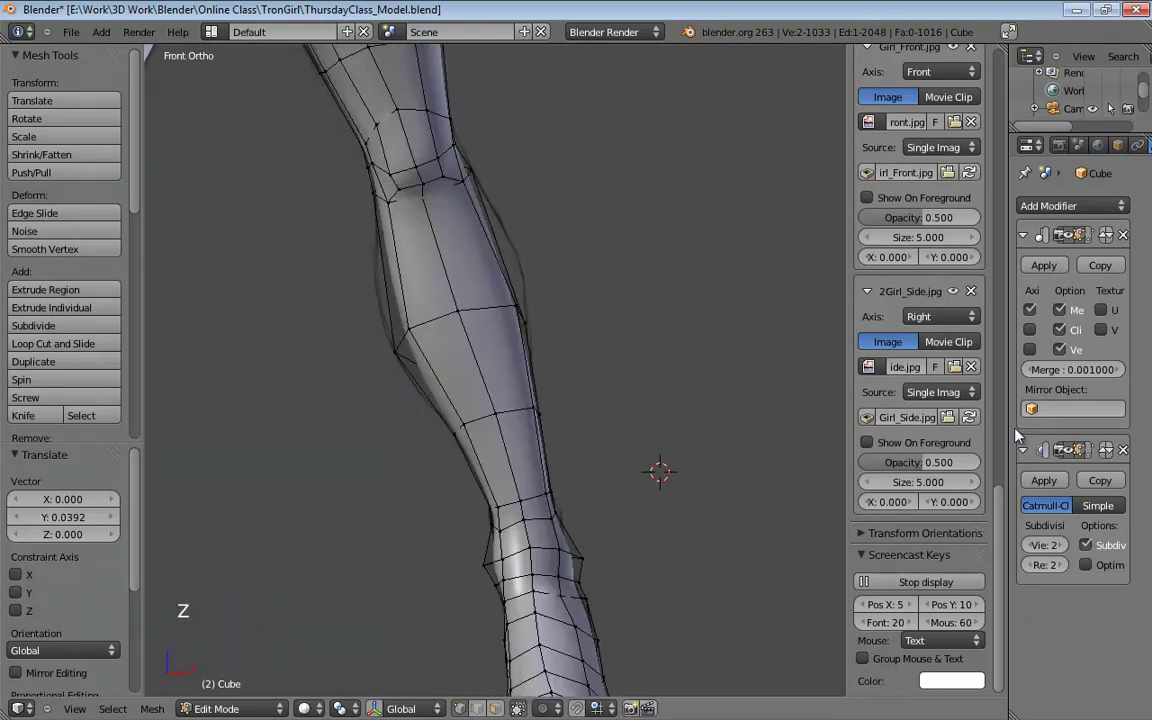
pyautogui.moveTo(624, 315)
pyautogui.mouseDown(button='middle')
pyautogui.moveTo(570, 316)
pyautogui.moveTo(620, 315)
pyautogui.mouseUp(button='middle')
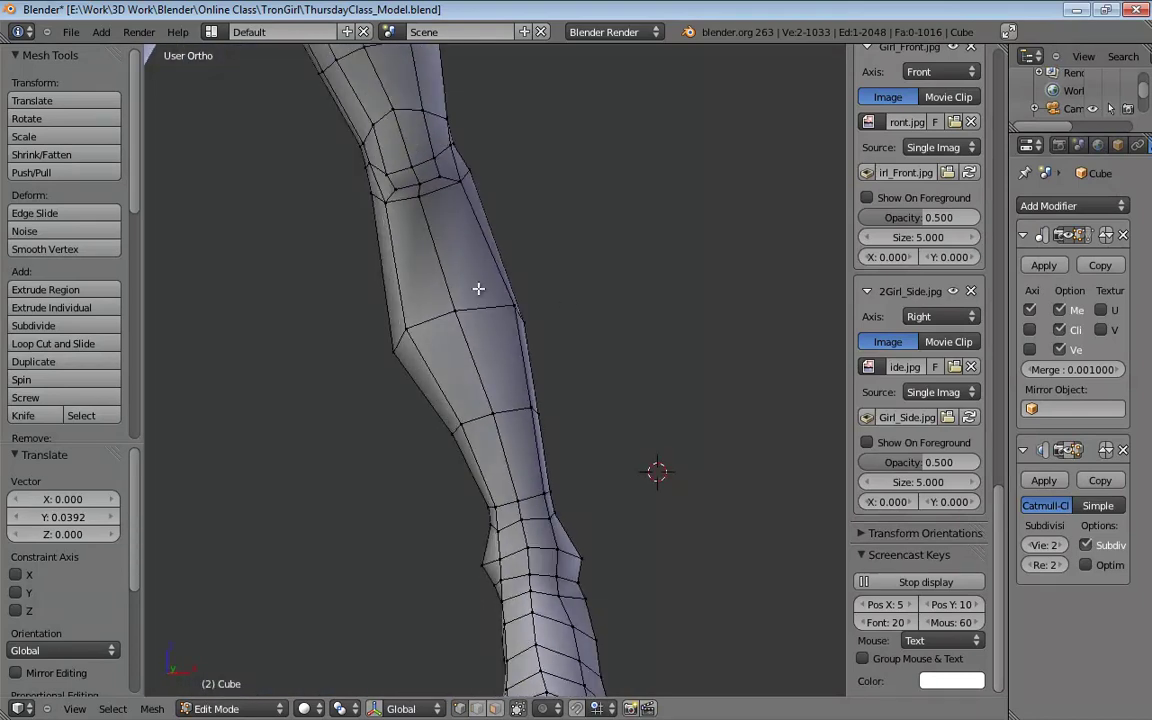
# Step: Add a centred loop cut across the upper calf below the knee and scale it about 1.2 along X in front view
pyautogui.hotkey('ctrl', 'r')
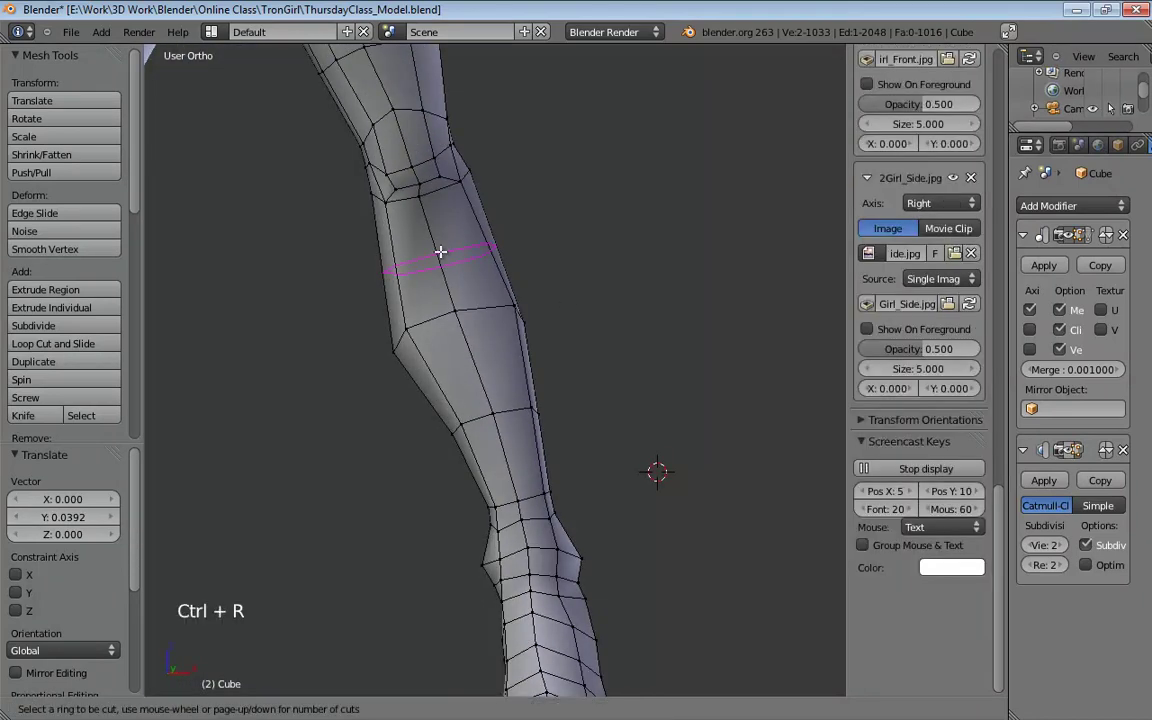
pyautogui.click(442, 250)
pyautogui.rightClick(442, 250)
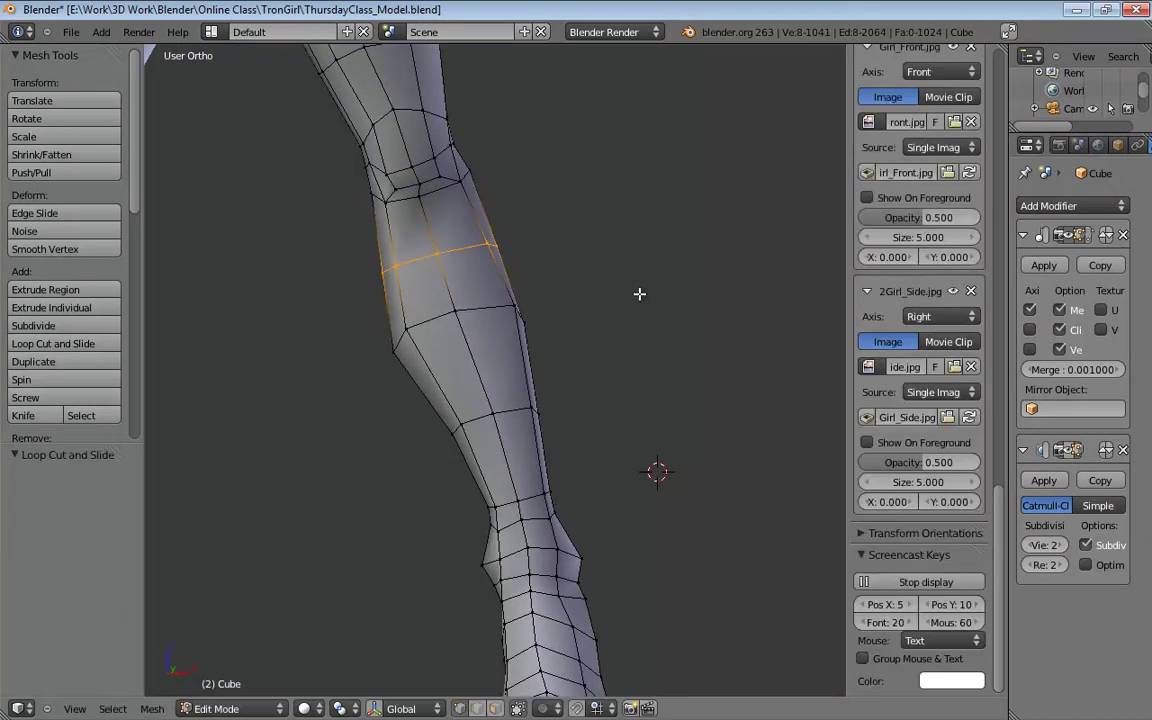
pyautogui.press('KP_1')
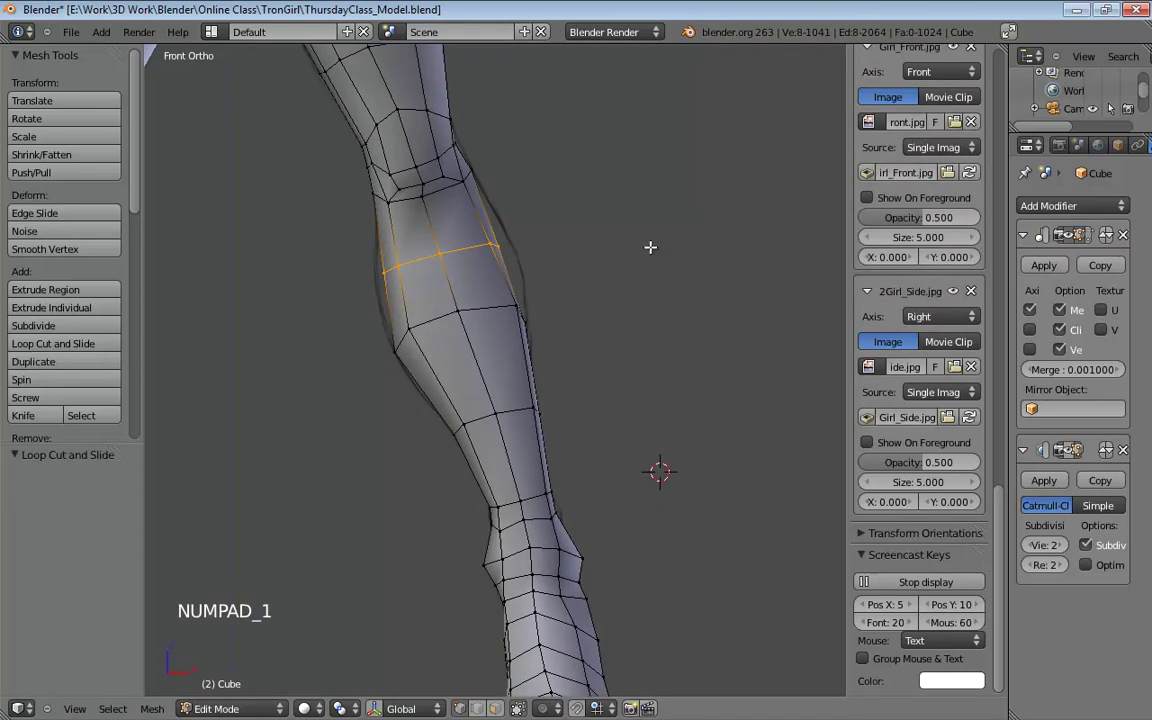
pyautogui.press('s')
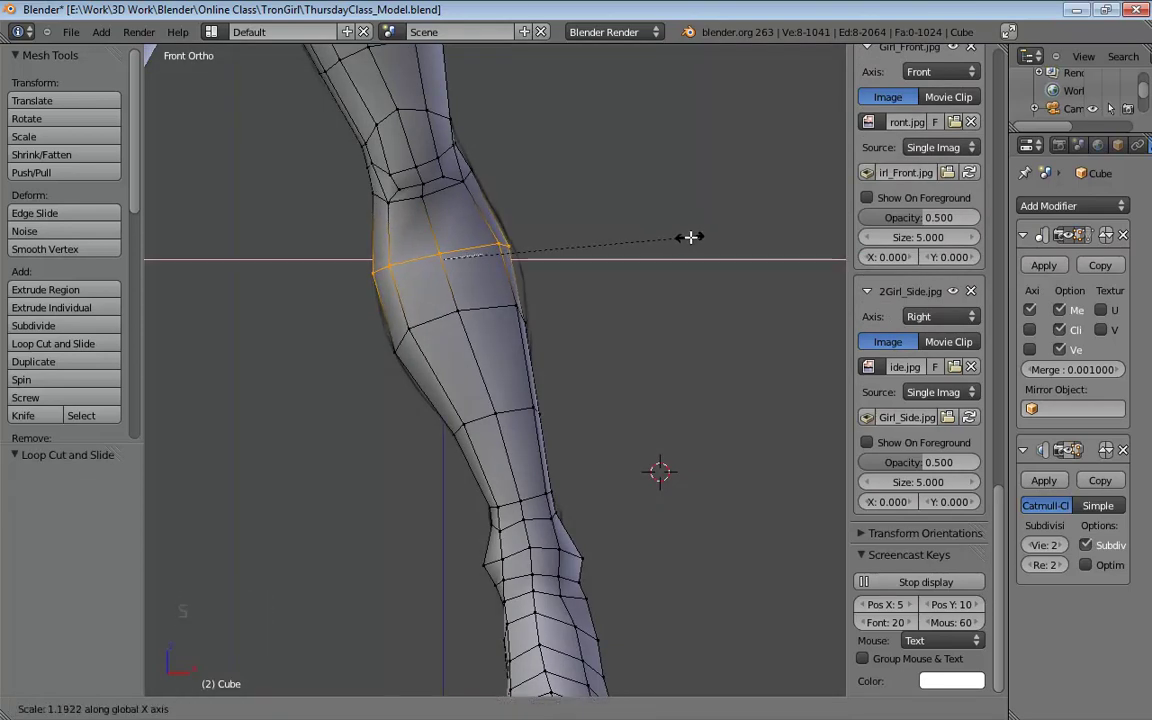
pyautogui.click(690, 237)
# Step: Return to wireframe shading and reposition the upper-calf loop's vertices higher, following the reference outline in front view
pyautogui.press('z')
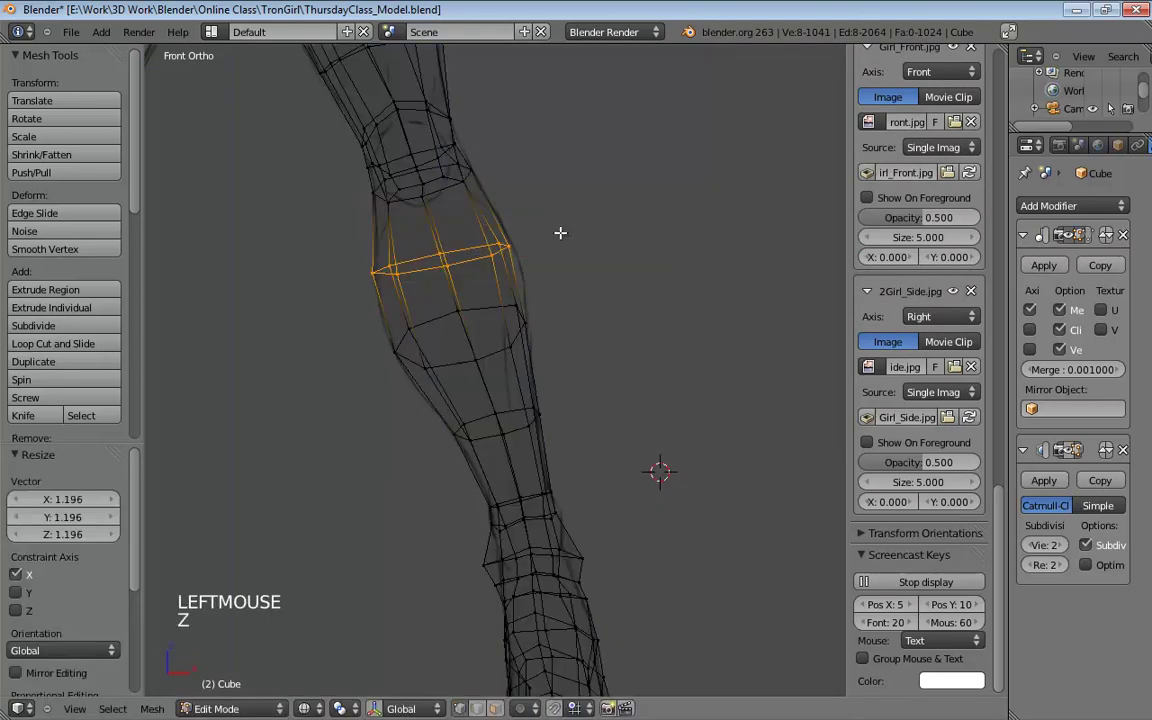
pyautogui.moveTo(499, 242)
pyautogui.mouseDown()
pyautogui.moveTo(507, 228)
pyautogui.moveTo(506, 262)
pyautogui.mouseUp()
pyautogui.click(502, 260)
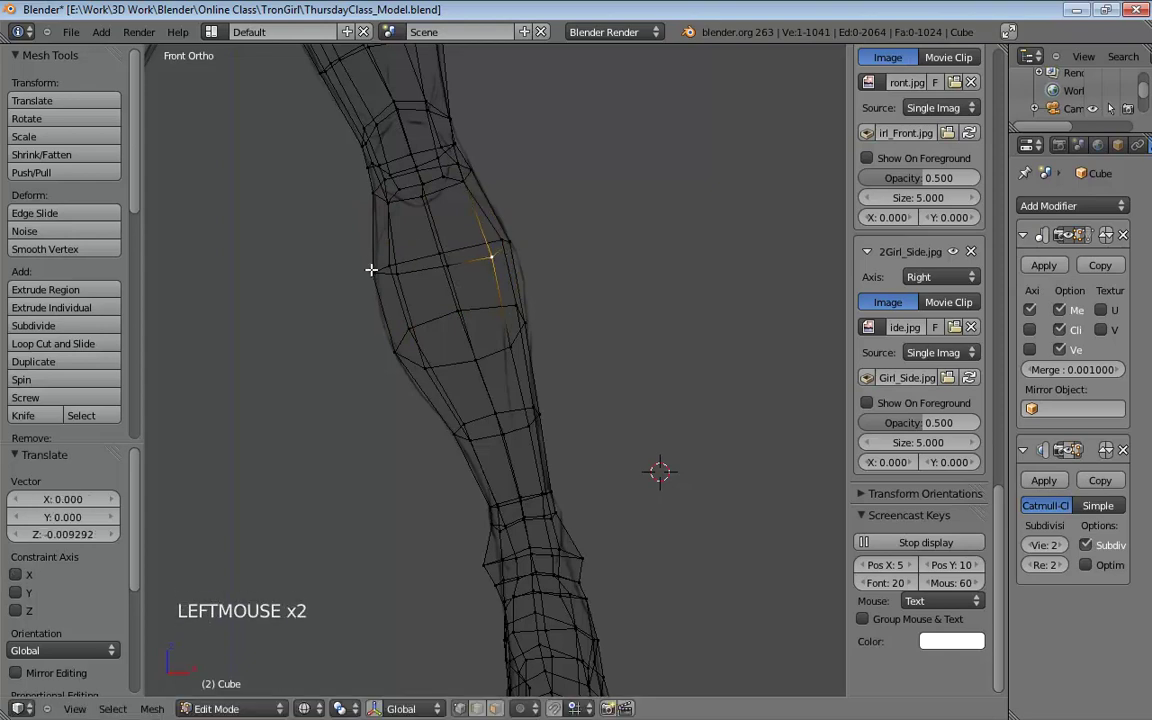
pyautogui.moveTo(371, 269); pyautogui.dragTo(393, 235)
pyautogui.moveTo(401, 268); pyautogui.dragTo(499, 228)
pyautogui.click(489, 247)
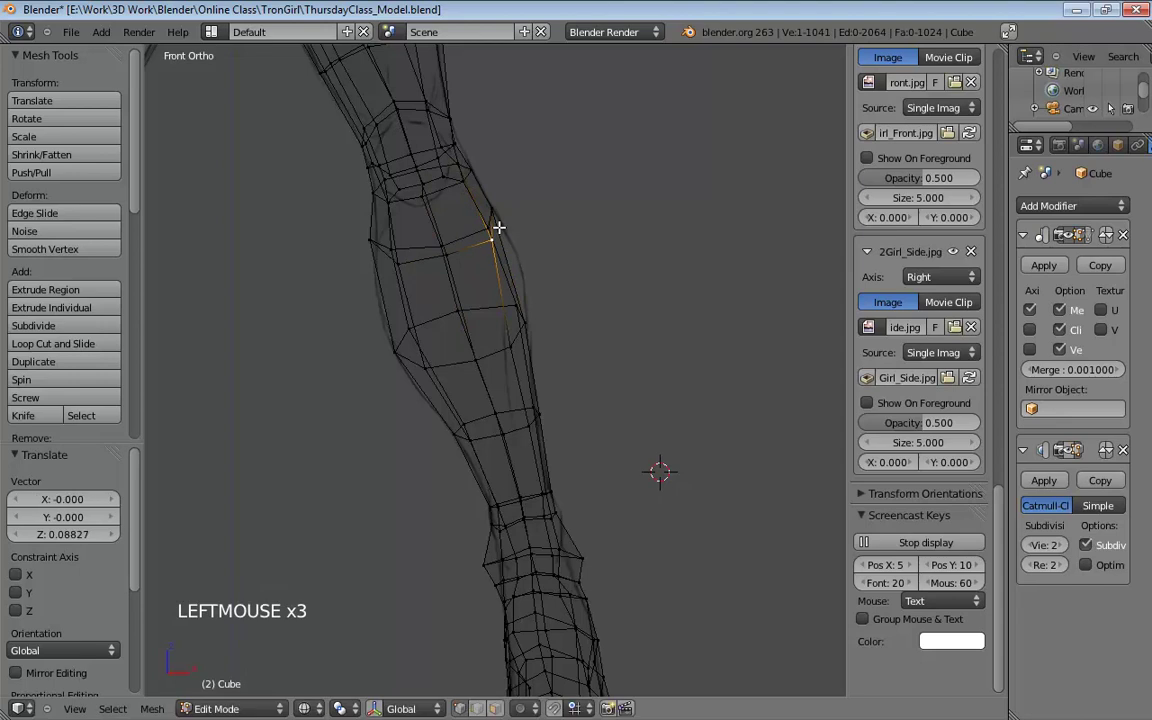
# Step: Raise the outer and rear vertices of the upper-calf loop to even out its curve around the leg
pyautogui.moveTo(498, 228); pyautogui.dragTo(408, 226, button='middle')
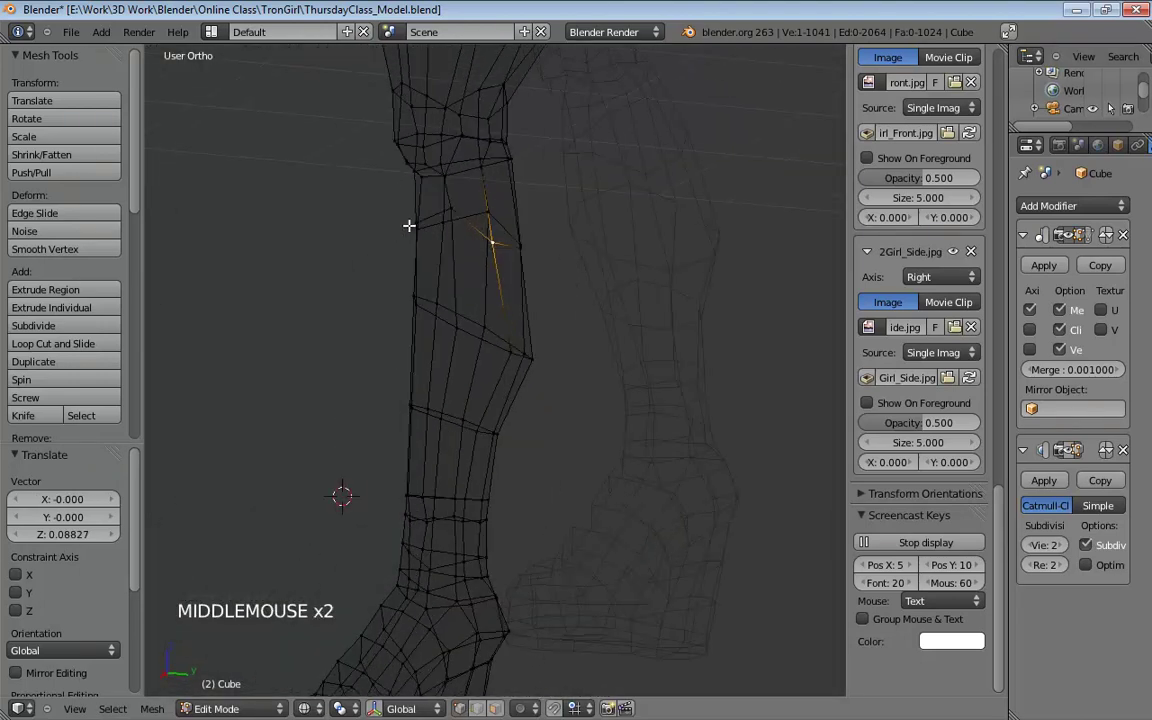
pyautogui.click(449, 205)
pyautogui.moveTo(494, 234); pyautogui.dragTo(450, 196)
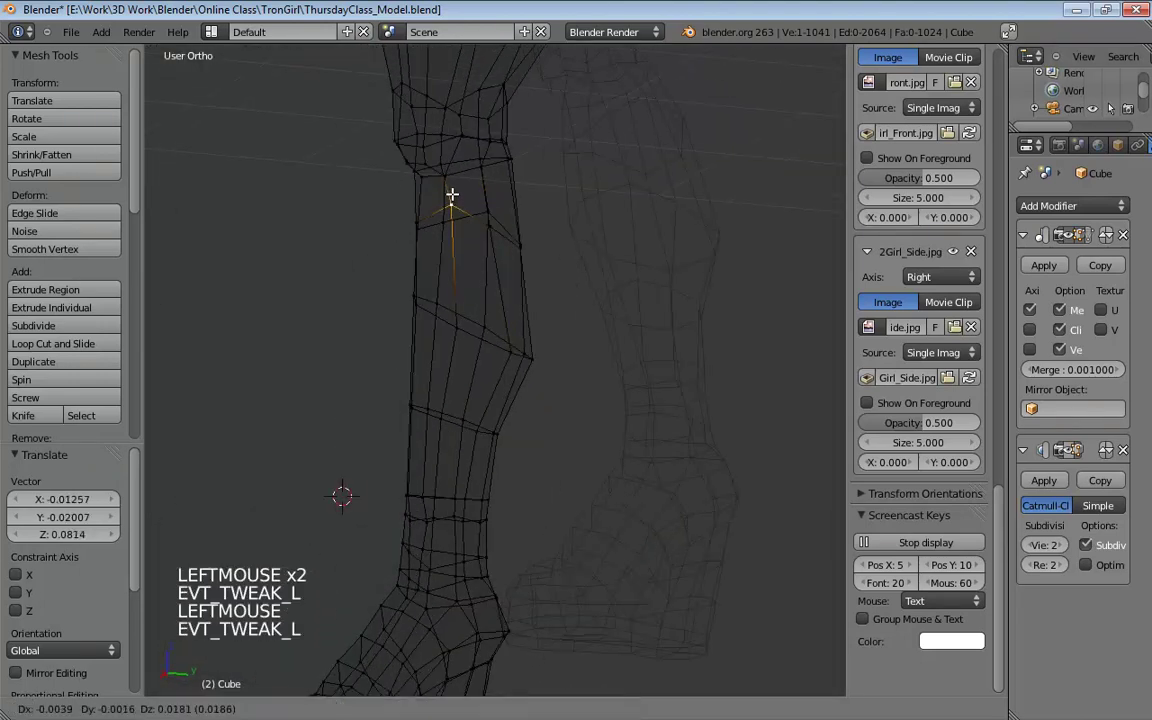
pyautogui.moveTo(509, 219); pyautogui.dragTo(394, 202, button='middle')
pyautogui.click(509, 219)
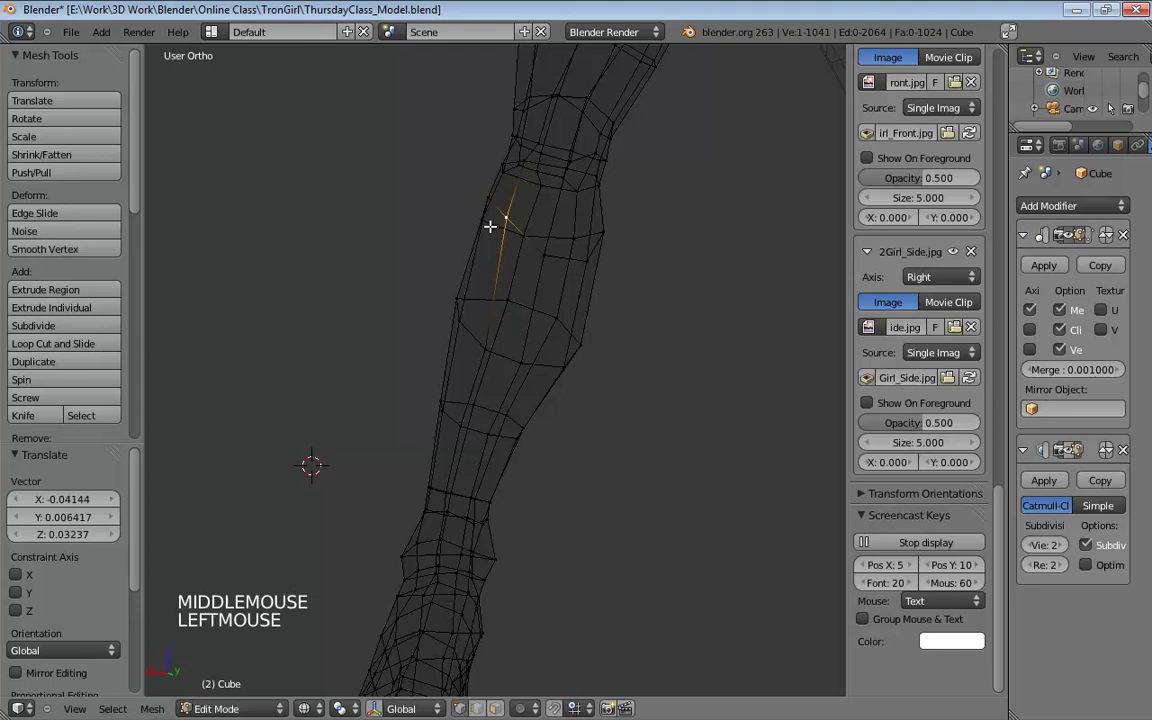
pyautogui.moveTo(488, 226)
pyautogui.mouseDown(button='middle')
pyautogui.moveTo(686, 255)
pyautogui.moveTo(749, 237)
pyautogui.moveTo(548, 221)
pyautogui.moveTo(596, 216)
pyautogui.moveTo(471, 247)
pyautogui.moveTo(379, 221)
pyautogui.mouseUp(button='middle')
# Step: Switch to solid shading and shift the inner-front vertices of the upper-calf and mid-calf loops toward the centre of the shin
pyautogui.press('z')
pyautogui.moveTo(400, 190); pyautogui.dragTo(411, 237)
pyautogui.moveTo(415, 238); pyautogui.dragTo(507, 270, button='middle')
pyautogui.moveTo(397, 236); pyautogui.dragTo(402, 238)
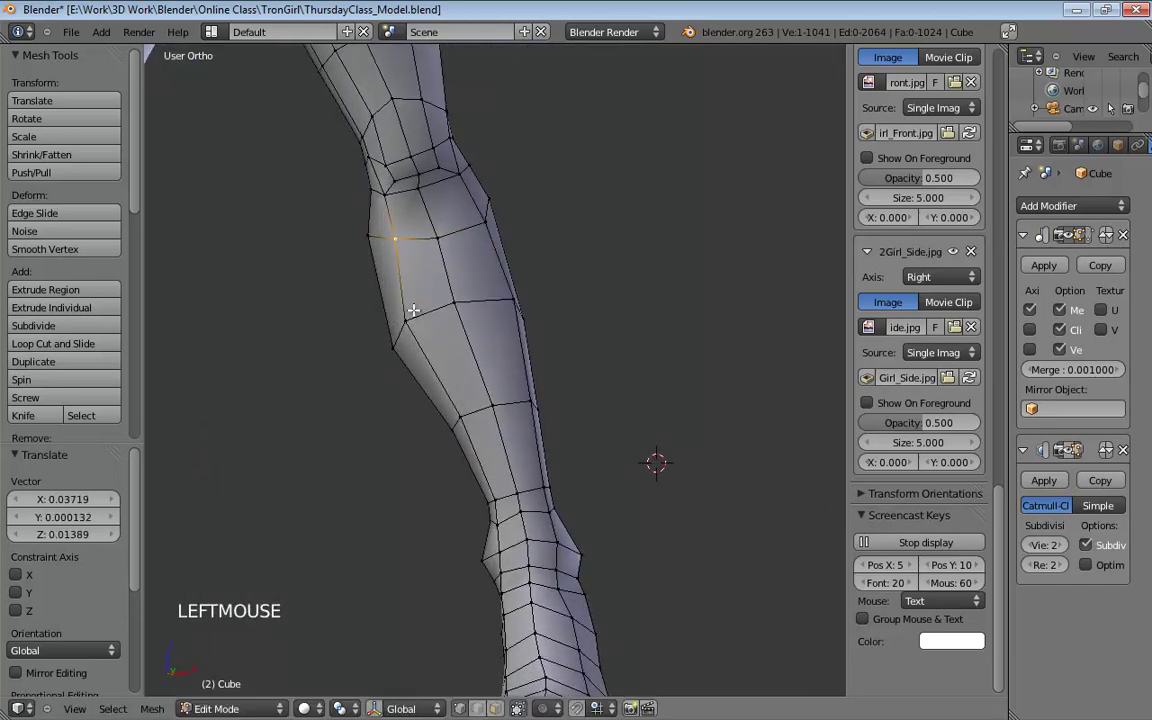
pyautogui.moveTo(411, 318); pyautogui.dragTo(441, 315)
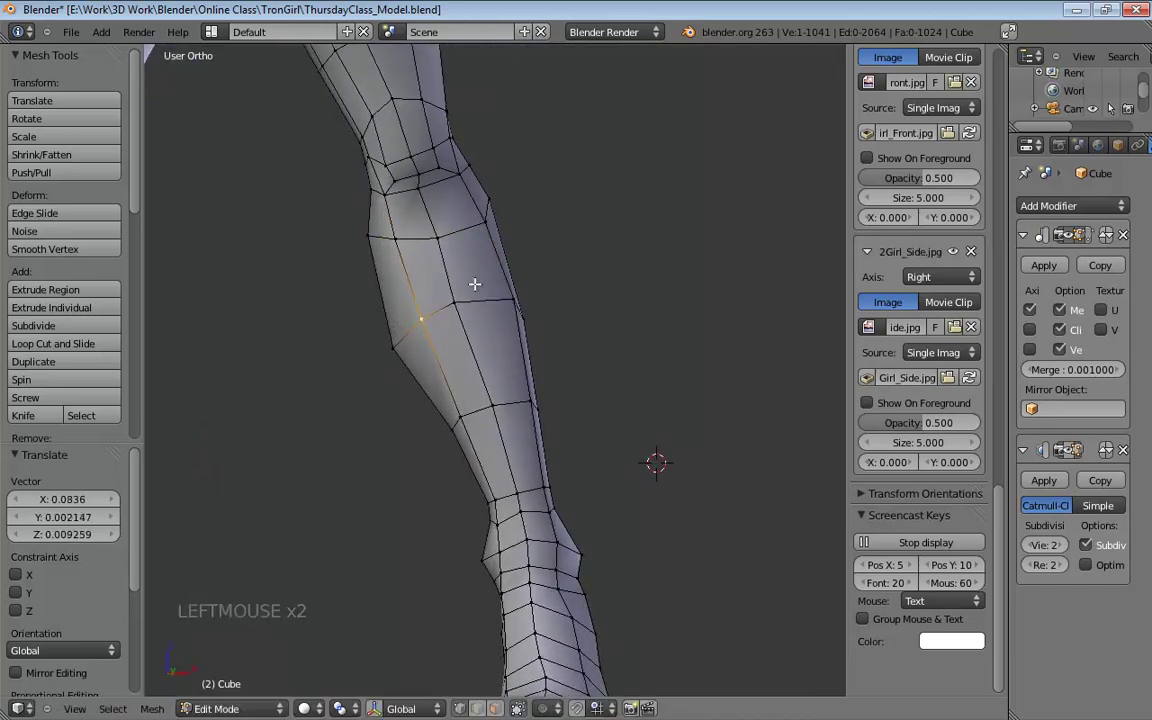
# Step: Reposition the front vertices of the upper, middle and lower calf loops to space the shin's vertical edges evenly
pyautogui.moveTo(473, 278); pyautogui.dragTo(448, 214, button='middle')
pyautogui.moveTo(445, 213); pyautogui.dragTo(452, 220)
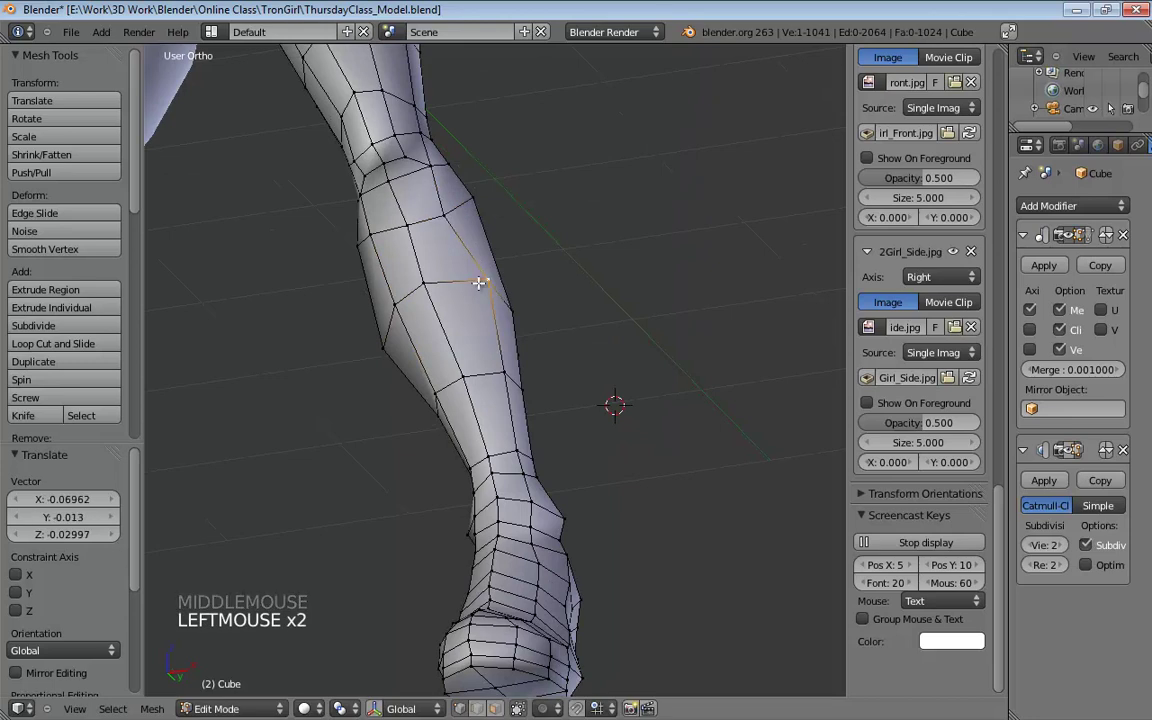
pyautogui.moveTo(479, 283); pyautogui.dragTo(454, 284)
pyautogui.moveTo(504, 376); pyautogui.dragTo(486, 376)
pyautogui.moveTo(480, 372); pyautogui.dragTo(472, 309, button='middle')
pyautogui.moveTo(445, 362); pyautogui.dragTo(459, 363)
pyautogui.moveTo(418, 308); pyautogui.dragTo(392, 262, button='middle')
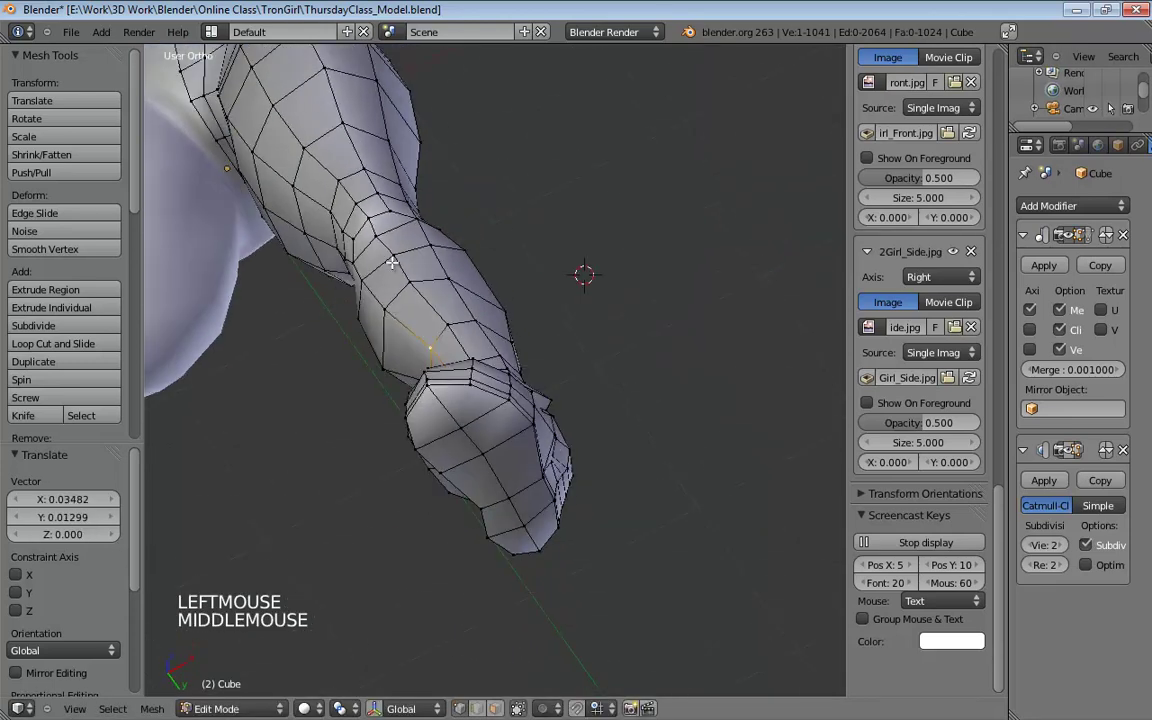
pyautogui.moveTo(391, 306); pyautogui.dragTo(421, 279)
# Step: Adjust the rear vertices of the upper-calf and mid-calf loops on the back of the leg
pyautogui.moveTo(428, 278); pyautogui.dragTo(610, 265, button='middle')
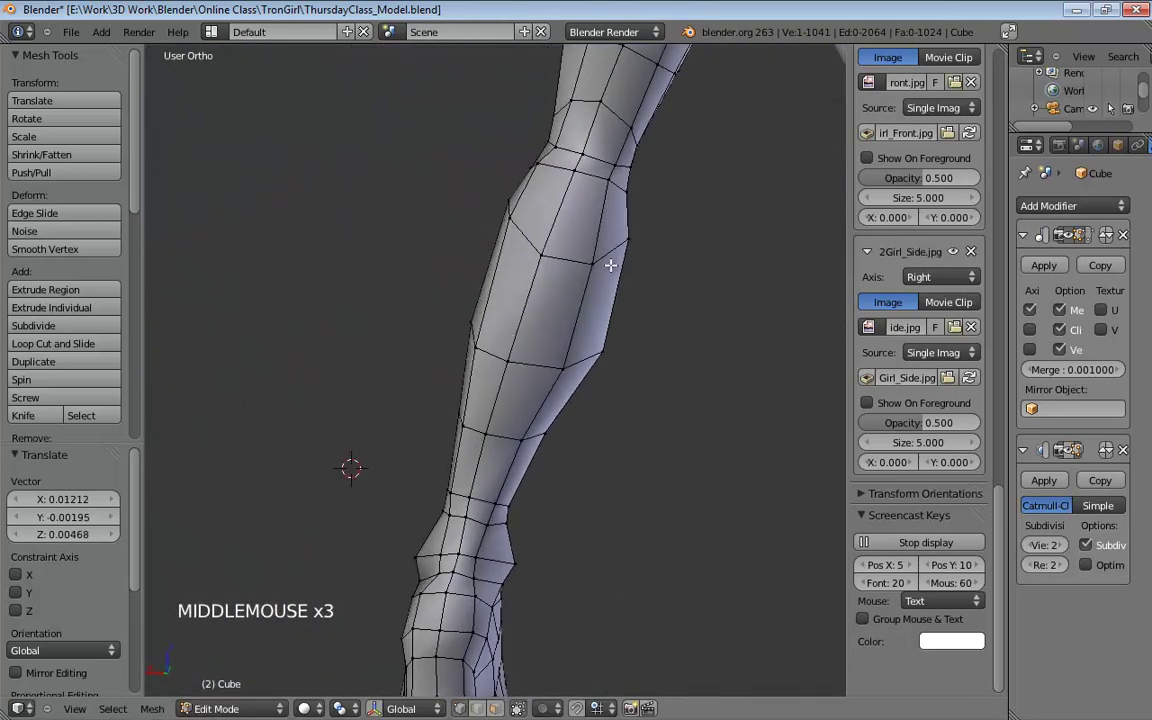
pyautogui.click(610, 264)
pyautogui.click(572, 366)
pyautogui.moveTo(581, 363); pyautogui.dragTo(781, 296, button='middle')
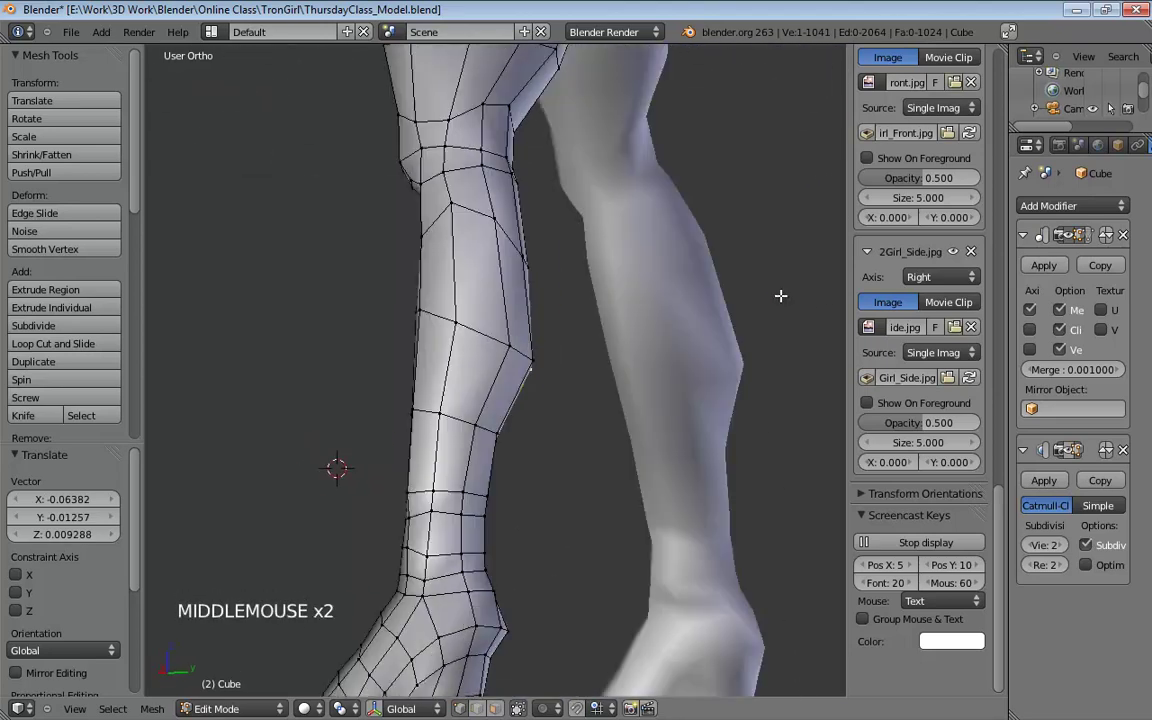
# Step: In wireframe side view, move the upper-calf loop's rear vertices out to the reference outline and raise its middle vertex
pyautogui.moveTo(483, 273); pyautogui.dragTo(584, 316, button='middle')
pyautogui.press('KP_3')
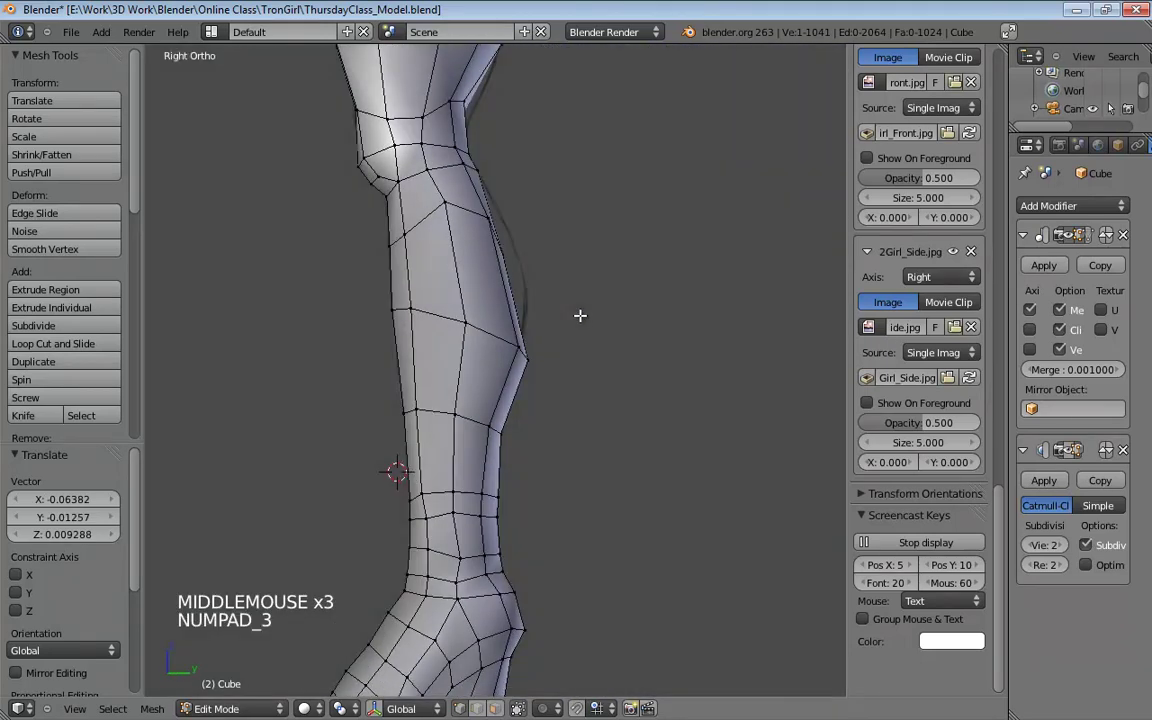
pyautogui.press('z')
pyautogui.keyDown('shift'); pyautogui.moveTo(535, 229); pyautogui.dragTo(512, 324, button='middle'); pyautogui.keyUp('shift')
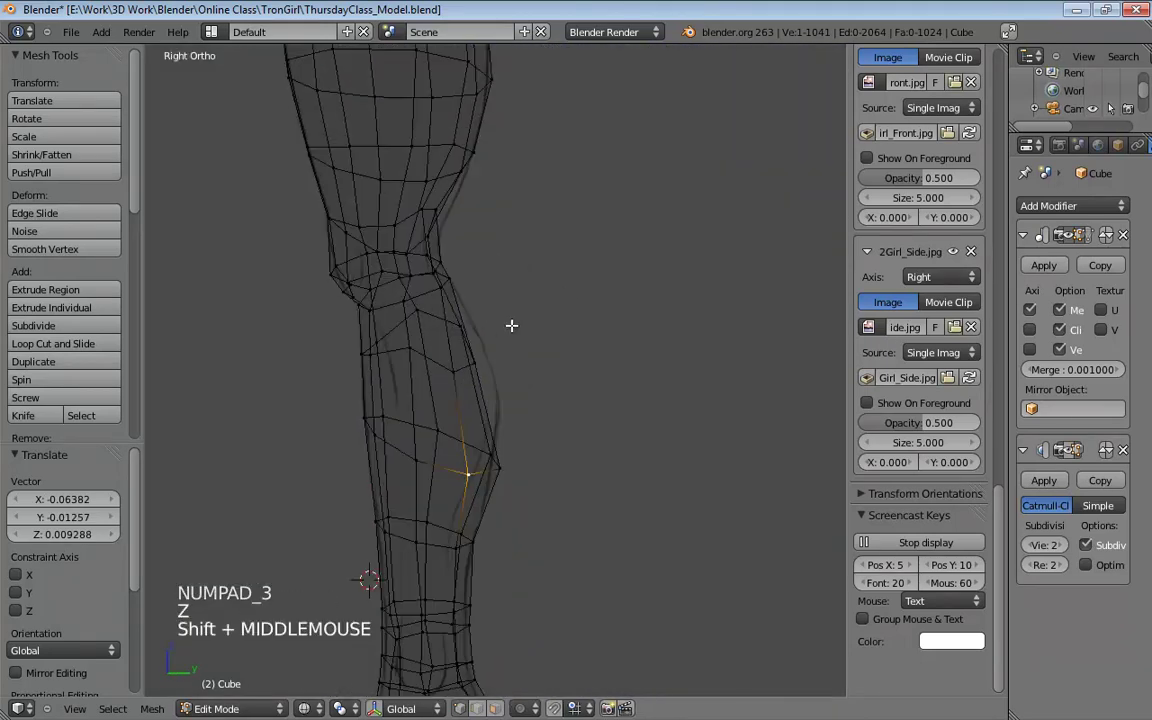
pyautogui.click(456, 326)
pyautogui.moveTo(415, 350); pyautogui.dragTo(457, 332)
pyautogui.click(463, 327)
pyautogui.moveTo(463, 320); pyautogui.dragTo(462, 313)
pyautogui.moveTo(412, 346); pyautogui.dragTo(412, 333)
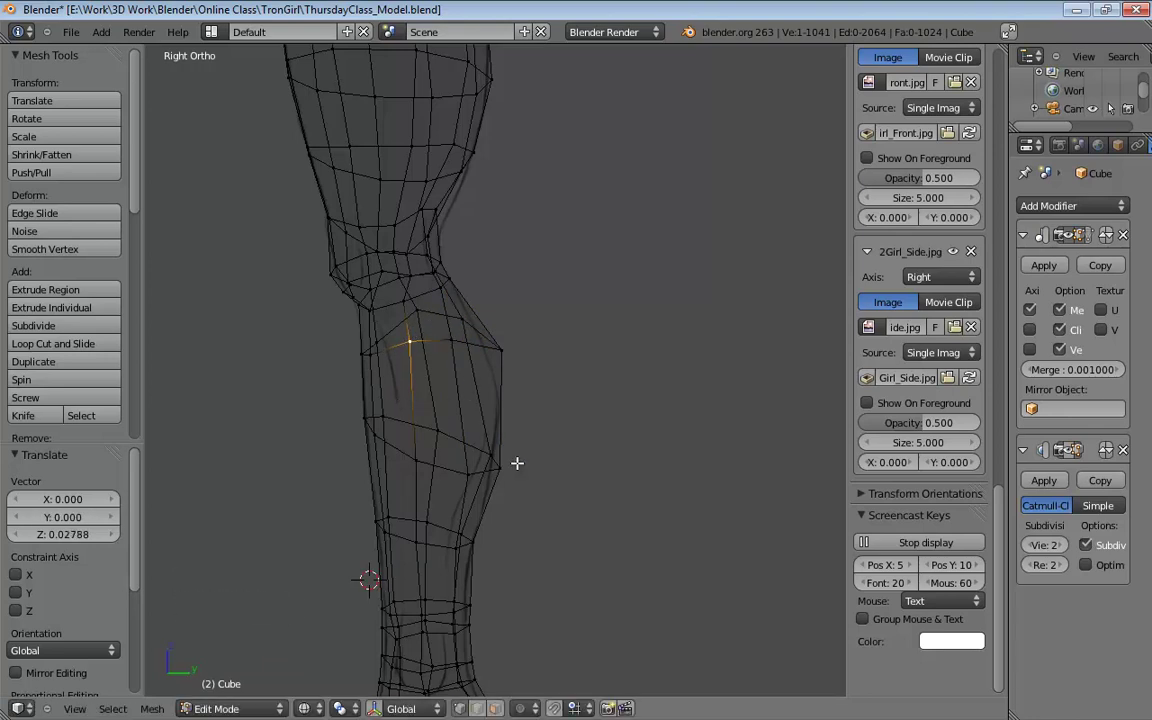
# Step: Pull the two rearmost vertices of the mid-calf loop backward in side view to bulge the calf
pyautogui.moveTo(506, 468); pyautogui.dragTo(533, 473)
pyautogui.moveTo(494, 455)
pyautogui.mouseDown()
pyautogui.moveTo(515, 456)
pyautogui.moveTo(487, 470)
pyautogui.mouseUp()
pyautogui.press('z')
pyautogui.press('z')
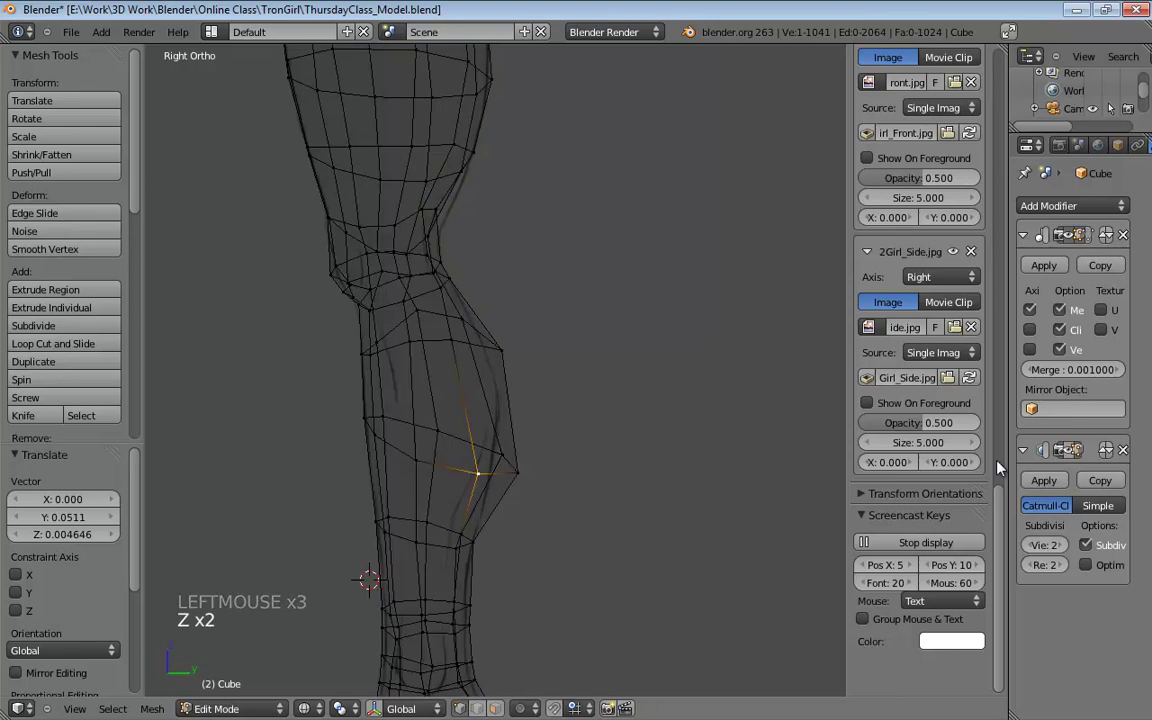
# Step: Show the subdivision surface preview in Edit Mode and move the whole mid-calf loop about 0.125 along Z and -0.014 along Y
pyautogui.click(1072, 452)
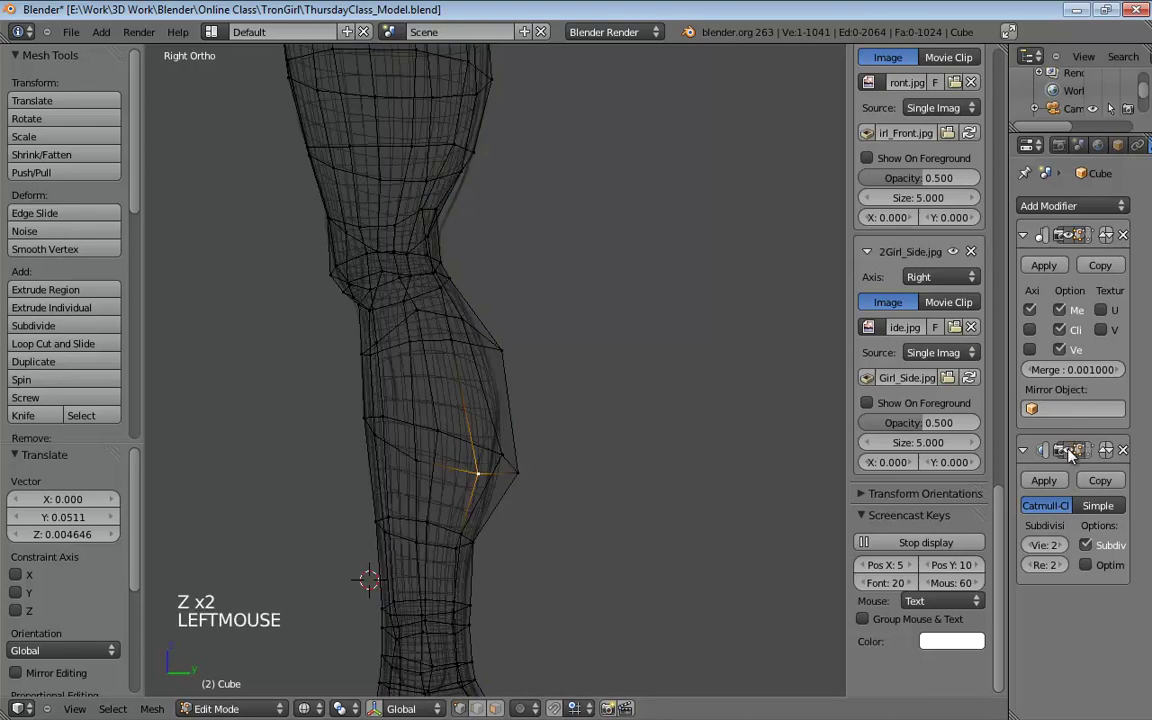
pyautogui.keyDown('alt'); pyautogui.click(447, 470); pyautogui.keyUp('alt')
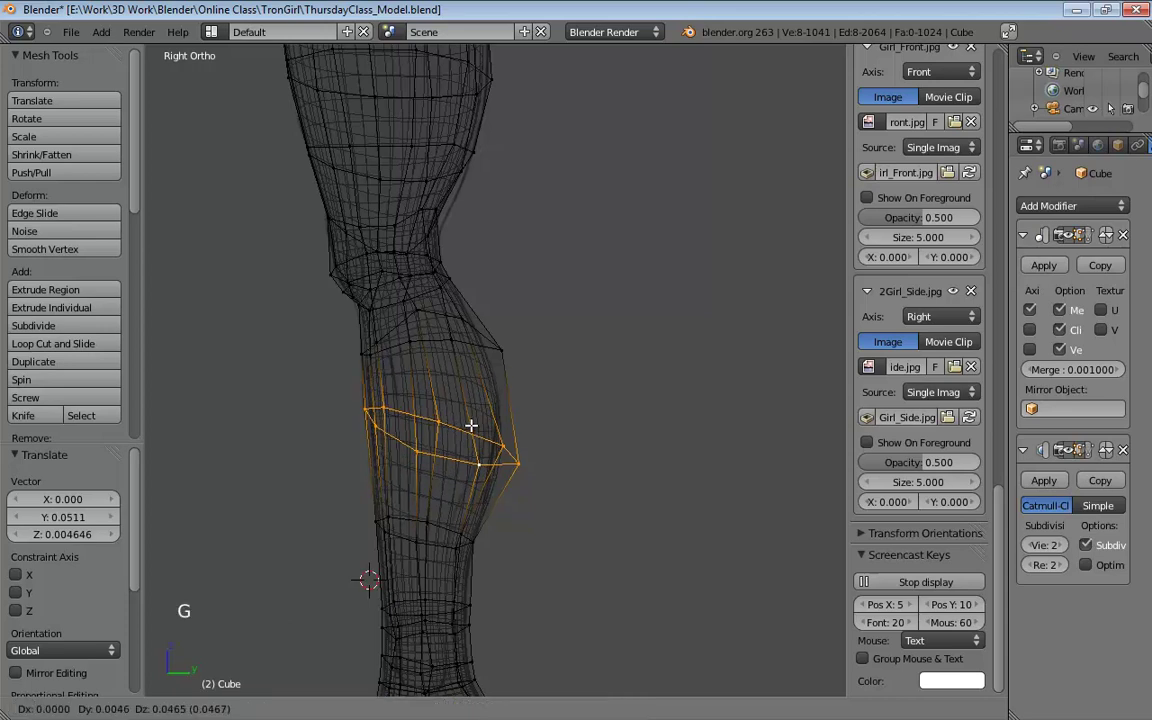
pyautogui.click(467, 412)
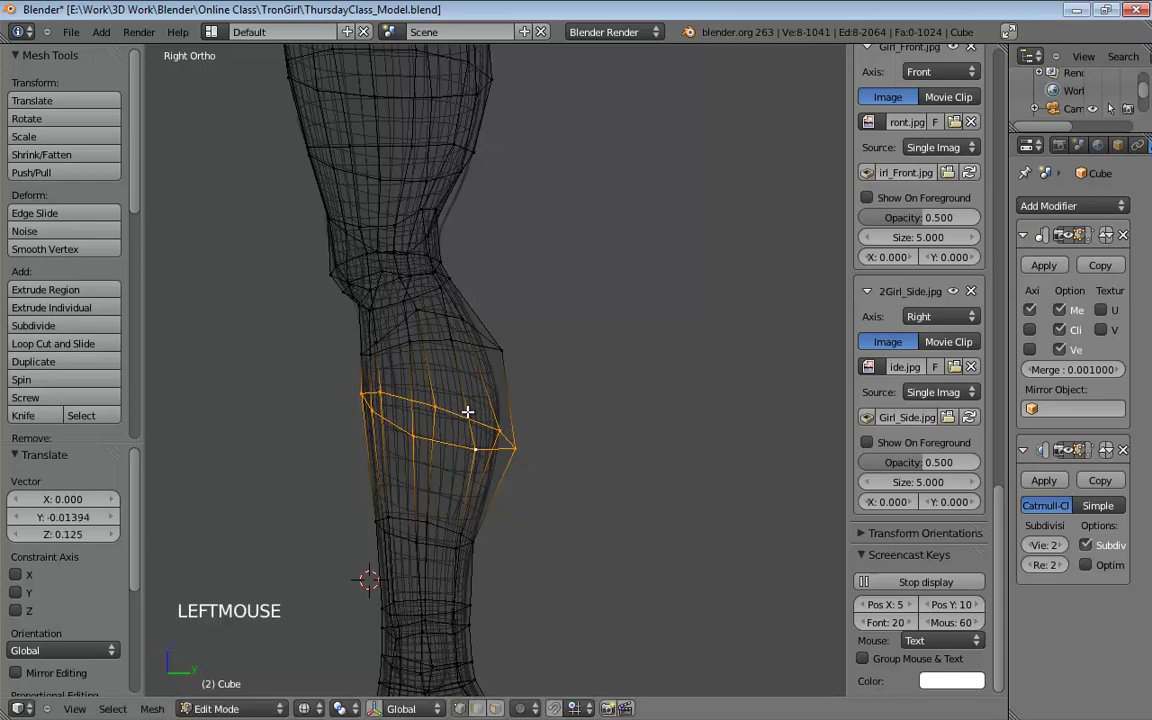
# Step: Scale the mid-calf loop about 1.2 along X in front view
pyautogui.press('KP_1')
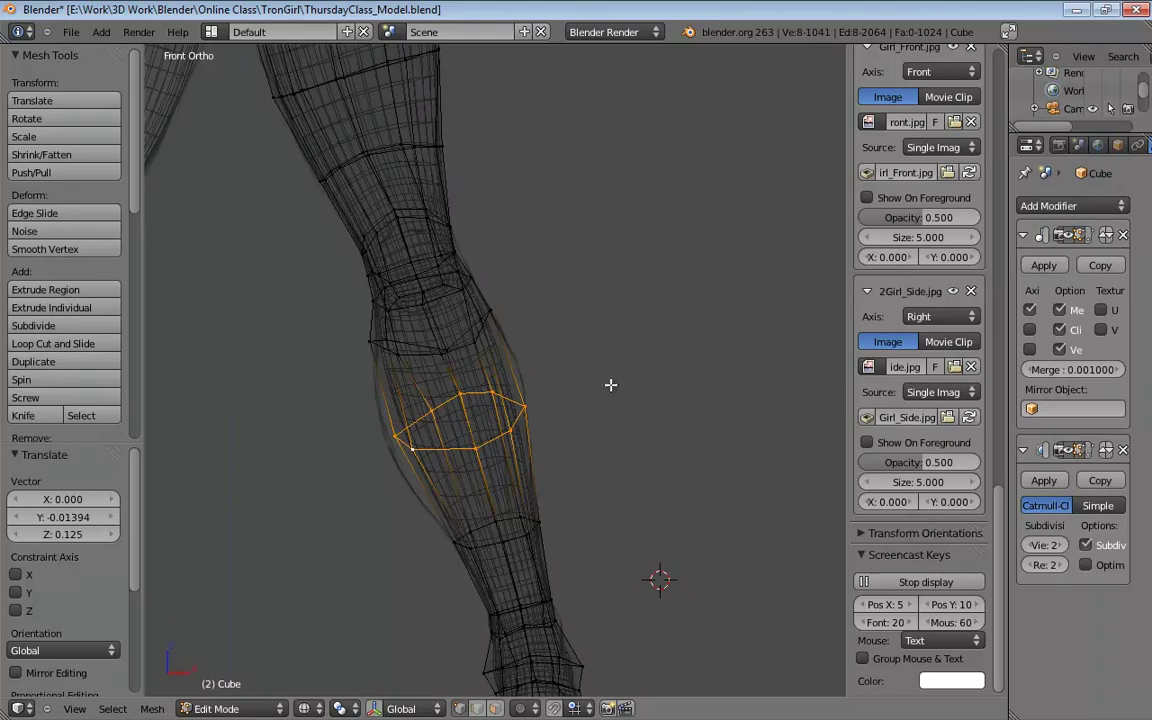
pyautogui.press('s')
pyautogui.press('x')
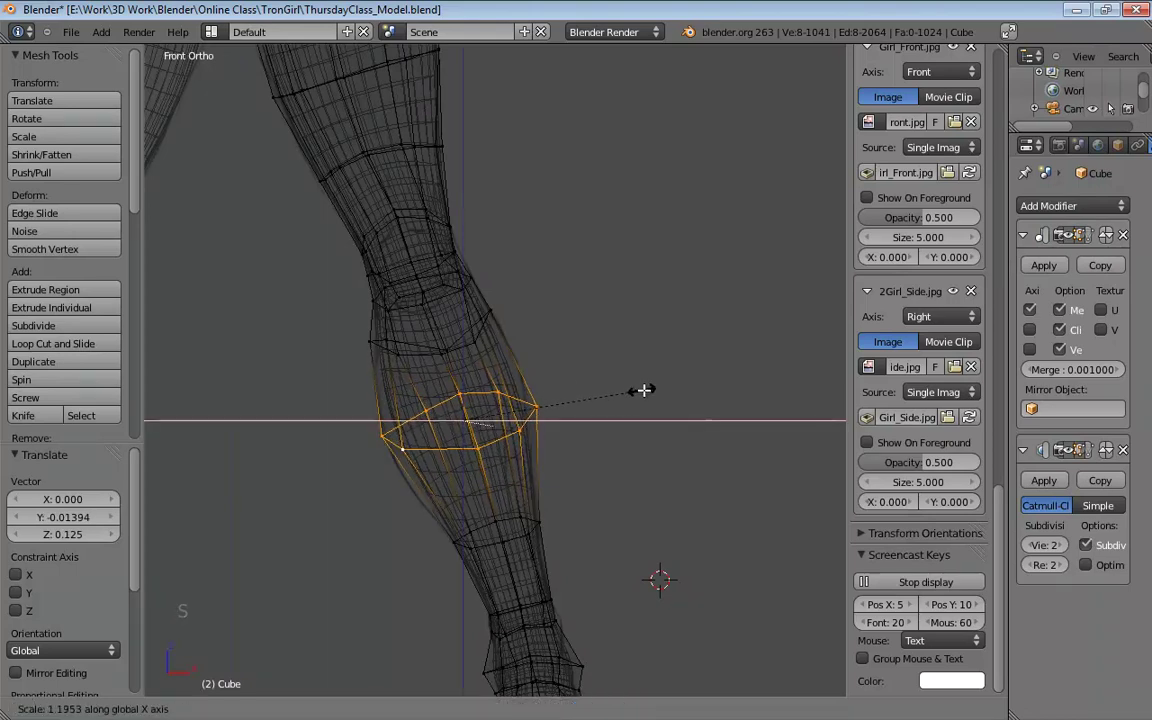
pyautogui.click(649, 390)
# Step: Nudge the outermost vertices of the mid-calf and upper-calf loops outward and upward to fit the front reference outline
pyautogui.moveTo(536, 407)
pyautogui.mouseDown()
pyautogui.moveTo(542, 381)
pyautogui.moveTo(505, 386)
pyautogui.moveTo(522, 417)
pyautogui.moveTo(548, 391)
pyautogui.mouseUp()
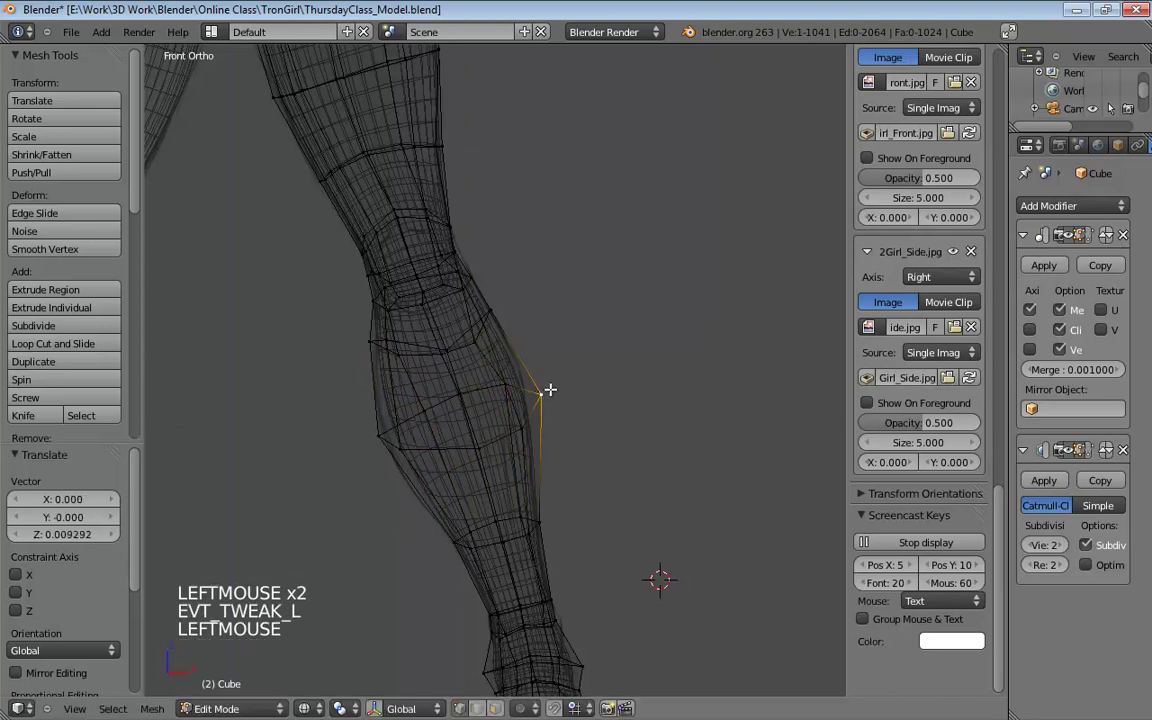
pyautogui.moveTo(501, 312); pyautogui.dragTo(509, 311)
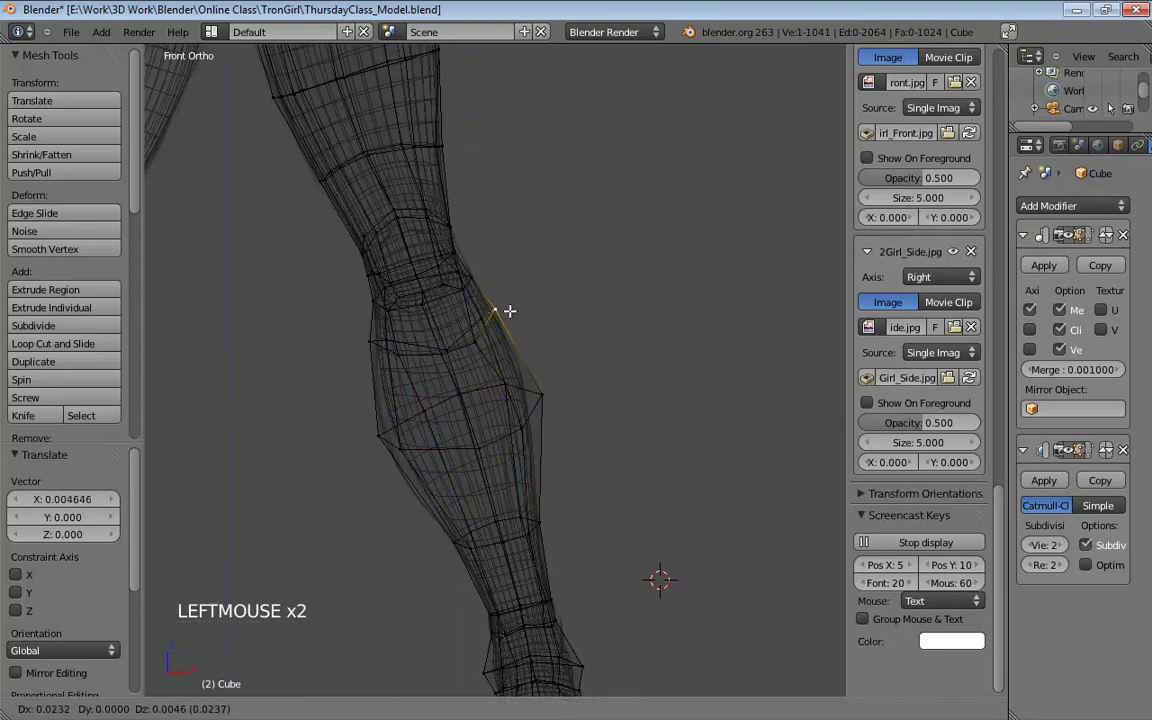
pyautogui.click(548, 391)
pyautogui.moveTo(548, 391); pyautogui.dragTo(531, 368)
# Step: Reposition the outer vertices of the mid-calf loop from angled views to round out the side of the calf
pyautogui.moveTo(531, 368); pyautogui.dragTo(614, 437, button='middle')
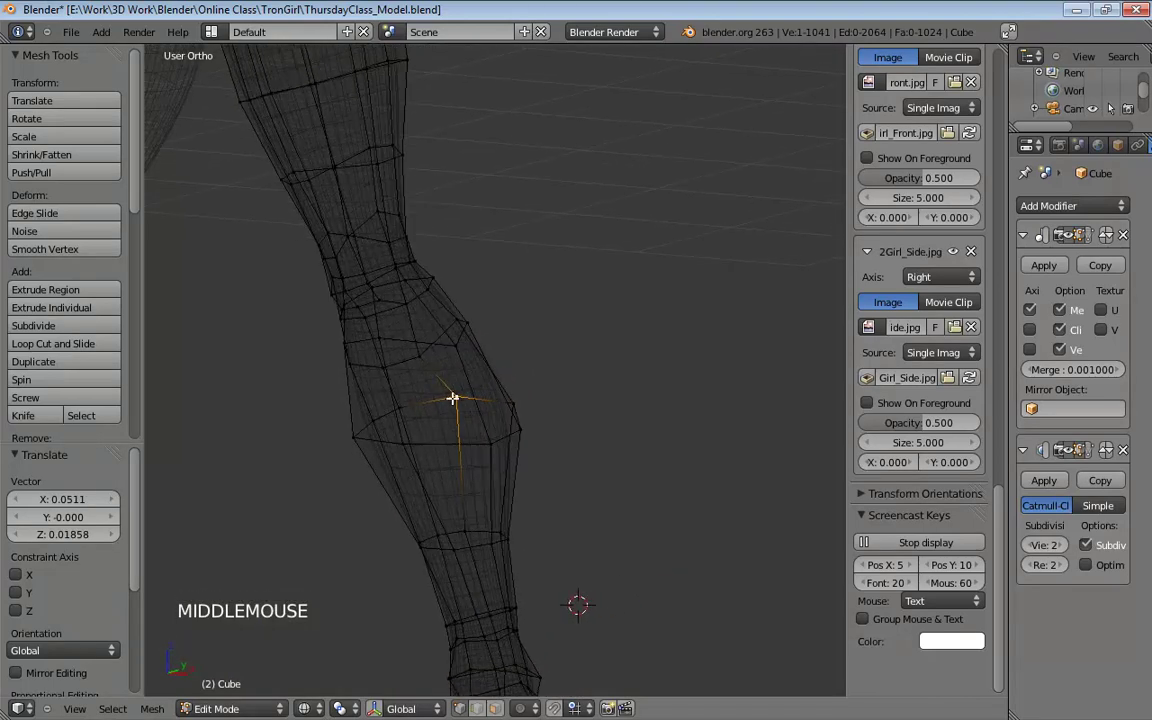
pyautogui.moveTo(453, 398); pyautogui.dragTo(426, 403)
pyautogui.moveTo(509, 393); pyautogui.dragTo(288, 375, button='middle')
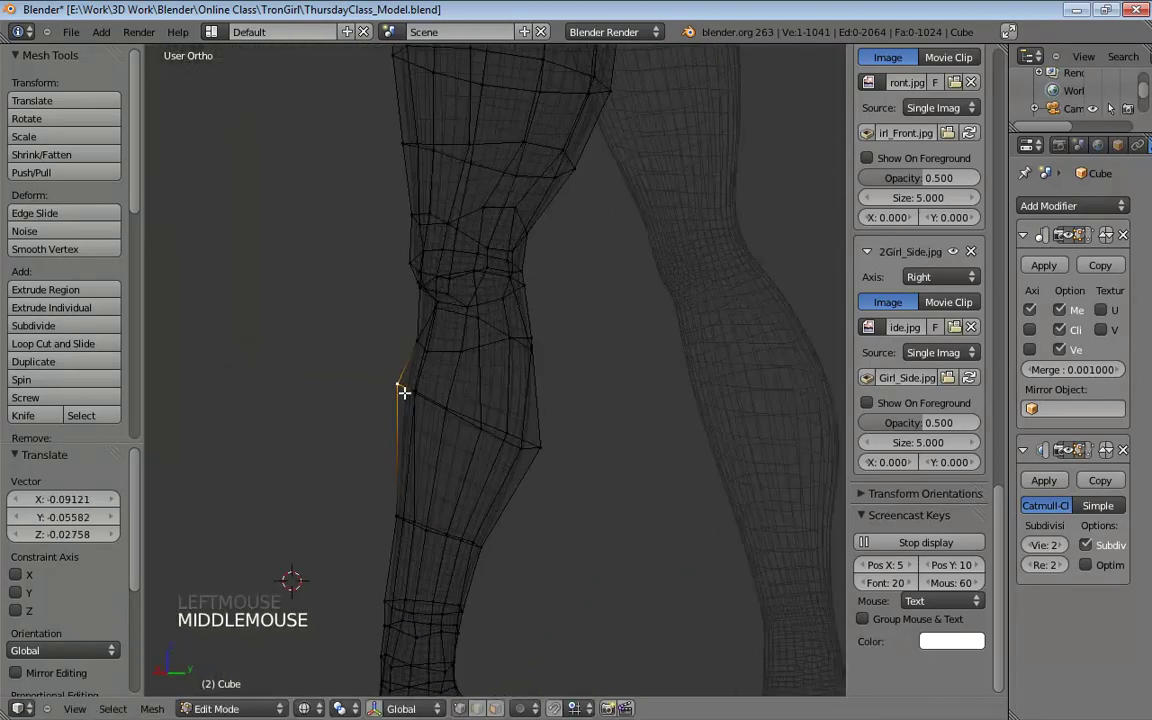
pyautogui.moveTo(414, 394); pyautogui.dragTo(398, 392)
pyautogui.moveTo(402, 392); pyautogui.dragTo(485, 413, button='middle')
pyautogui.moveTo(474, 421); pyautogui.dragTo(449, 408)
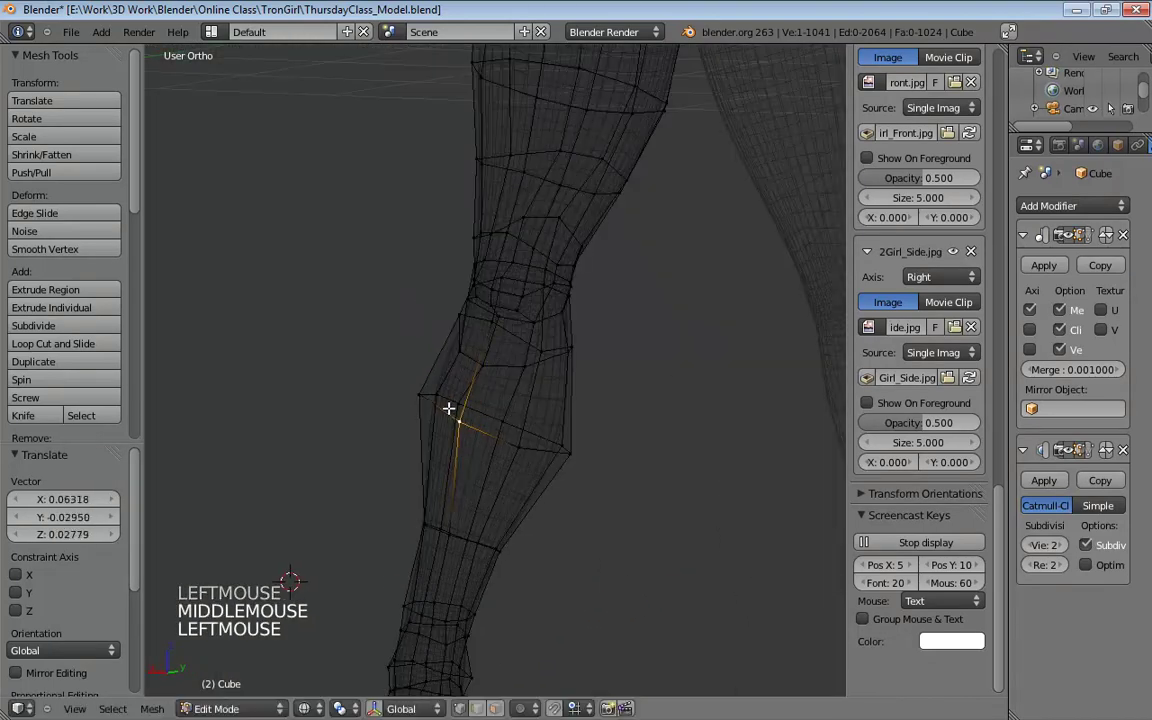
# Step: Return to solid shading and adjust the rear and inner vertices of the mid-calf and upper-calf loops
pyautogui.press('z')
pyautogui.moveTo(449, 408)
pyautogui.mouseDown(button='middle')
pyautogui.moveTo(540, 419)
pyautogui.moveTo(522, 453)
pyautogui.mouseUp(button='middle')
pyautogui.moveTo(522, 453); pyautogui.dragTo(540, 442)
pyautogui.moveTo(540, 442)
pyautogui.mouseDown(button='middle')
pyautogui.moveTo(489, 384)
pyautogui.moveTo(543, 360)
pyautogui.moveTo(591, 363)
pyautogui.mouseUp(button='middle')
pyautogui.moveTo(621, 345); pyautogui.dragTo(633, 343)
pyautogui.moveTo(633, 343); pyautogui.dragTo(679, 381, button='middle')
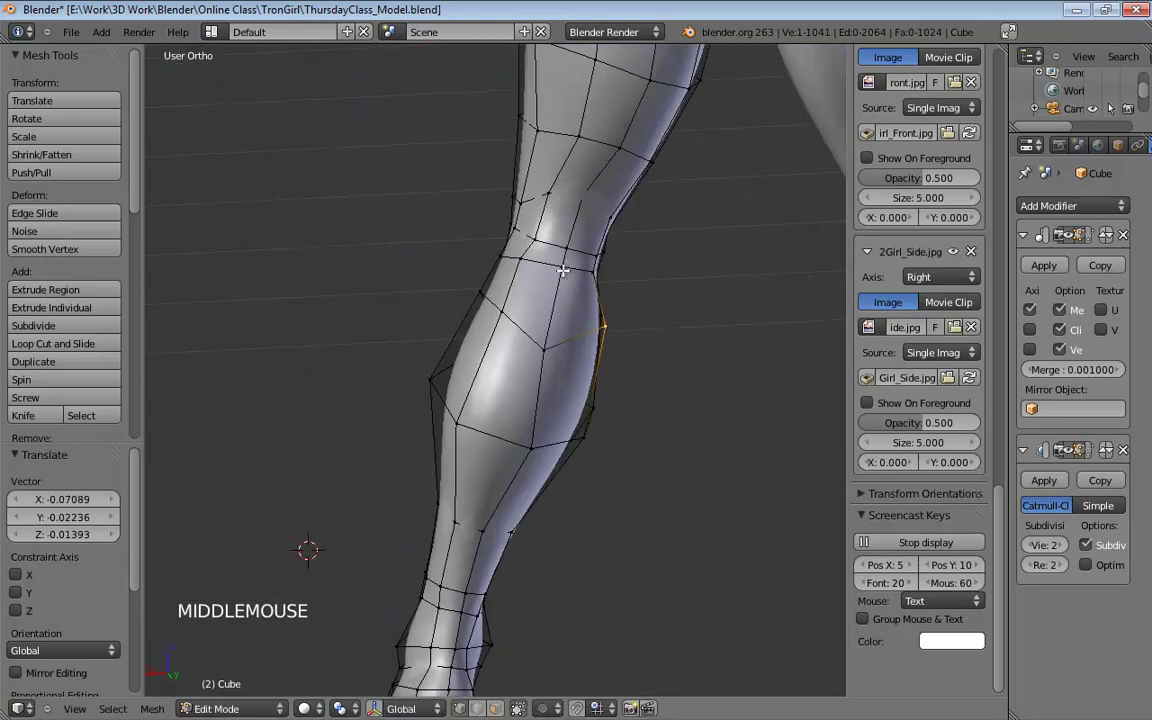
# Step: Lower the vertices of the loop just below the back of the knee
pyautogui.moveTo(558, 290); pyautogui.dragTo(558, 300)
pyautogui.moveTo(522, 262); pyautogui.dragTo(527, 274)
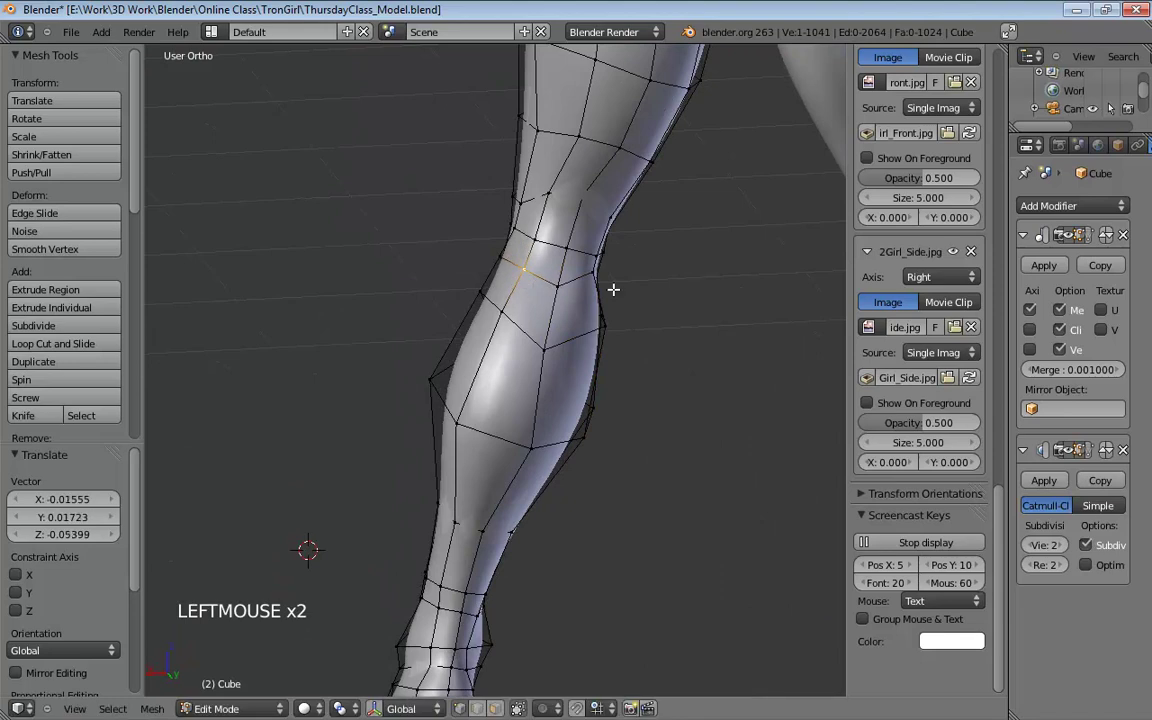
pyautogui.moveTo(614, 290); pyautogui.dragTo(625, 298, button='middle')
pyautogui.moveTo(619, 298); pyautogui.dragTo(620, 318)
pyautogui.moveTo(620, 318); pyautogui.dragTo(604, 457, button='middle')
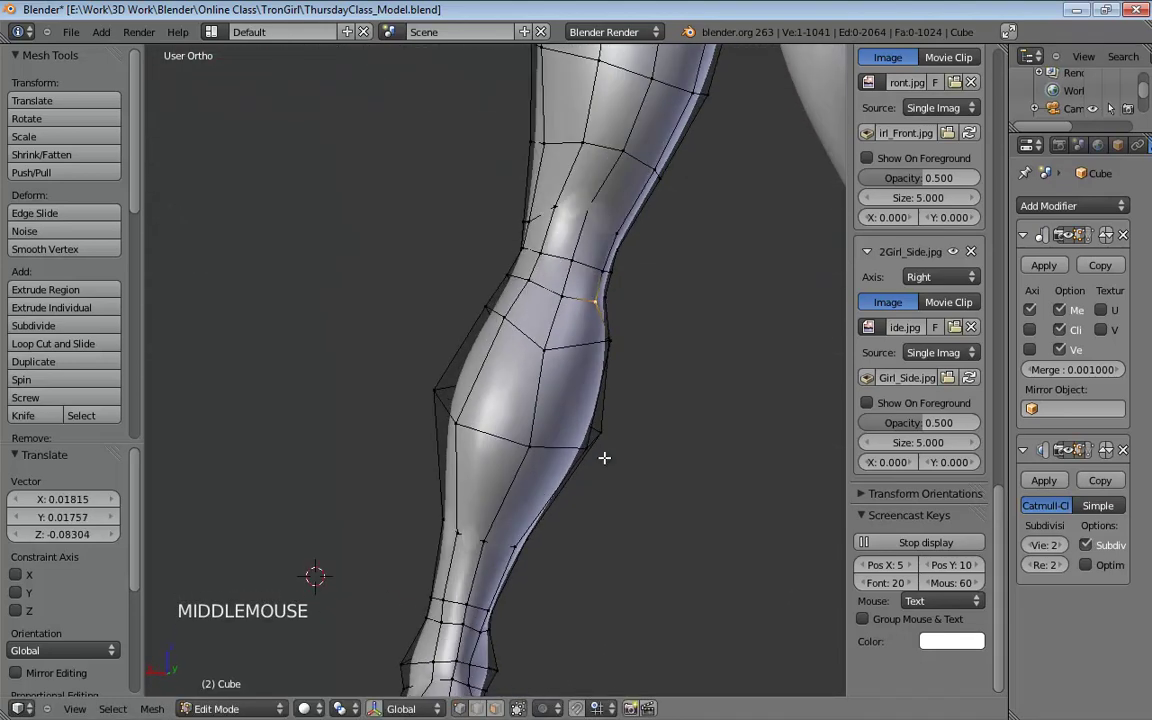
# Step: Adjust the inner-side vertices of the mid-calf loop, the upper-calf loop and the knee to smooth the inner leg
pyautogui.moveTo(604, 457); pyautogui.dragTo(609, 450)
pyautogui.moveTo(609, 450); pyautogui.dragTo(535, 330, button='middle')
pyautogui.click(531, 324)
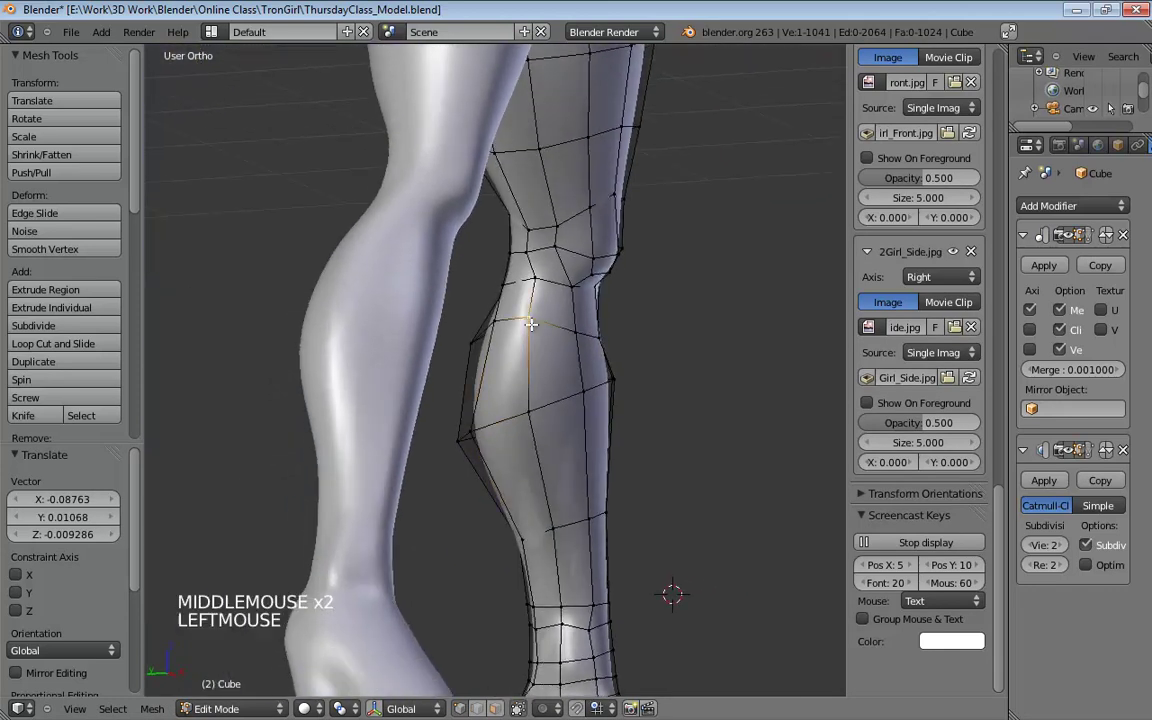
pyautogui.moveTo(531, 324); pyautogui.dragTo(540, 298)
pyautogui.moveTo(540, 298); pyautogui.dragTo(555, 250, button='middle')
pyautogui.moveTo(555, 250); pyautogui.dragTo(576, 239)
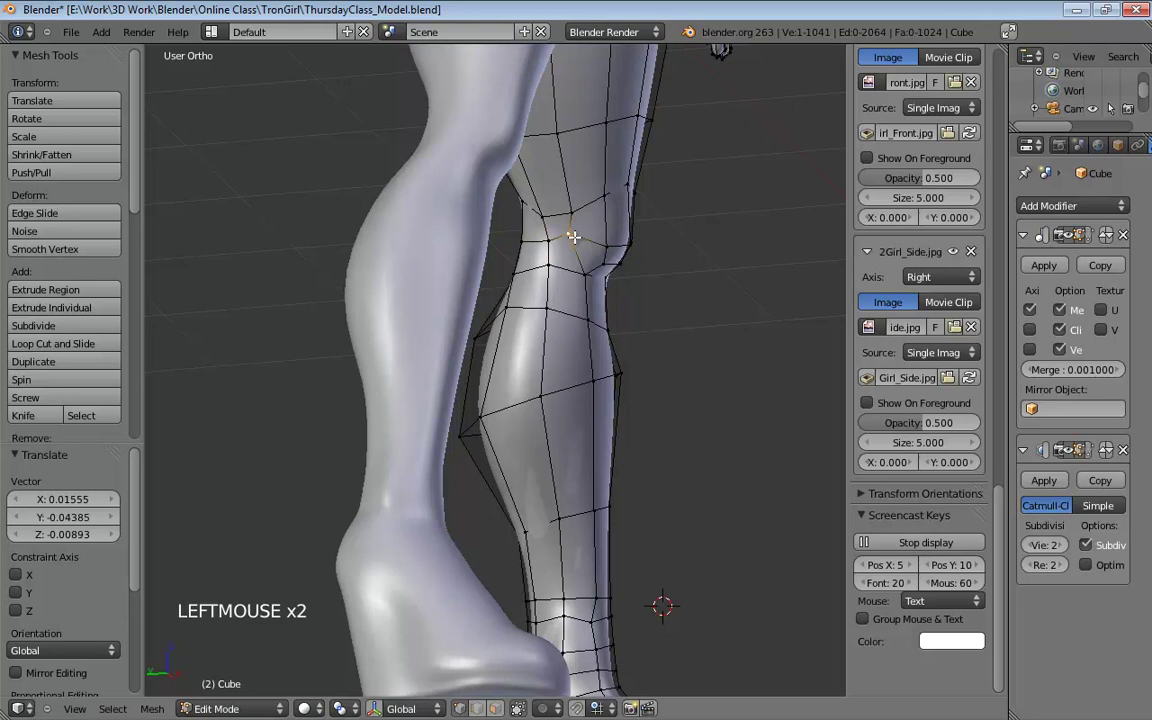
# Step: Shift the front vertices of the mid-calf and upper-calf loops sideways to even out the shin's edge flow
pyautogui.moveTo(576, 244); pyautogui.dragTo(431, 247, button='middle')
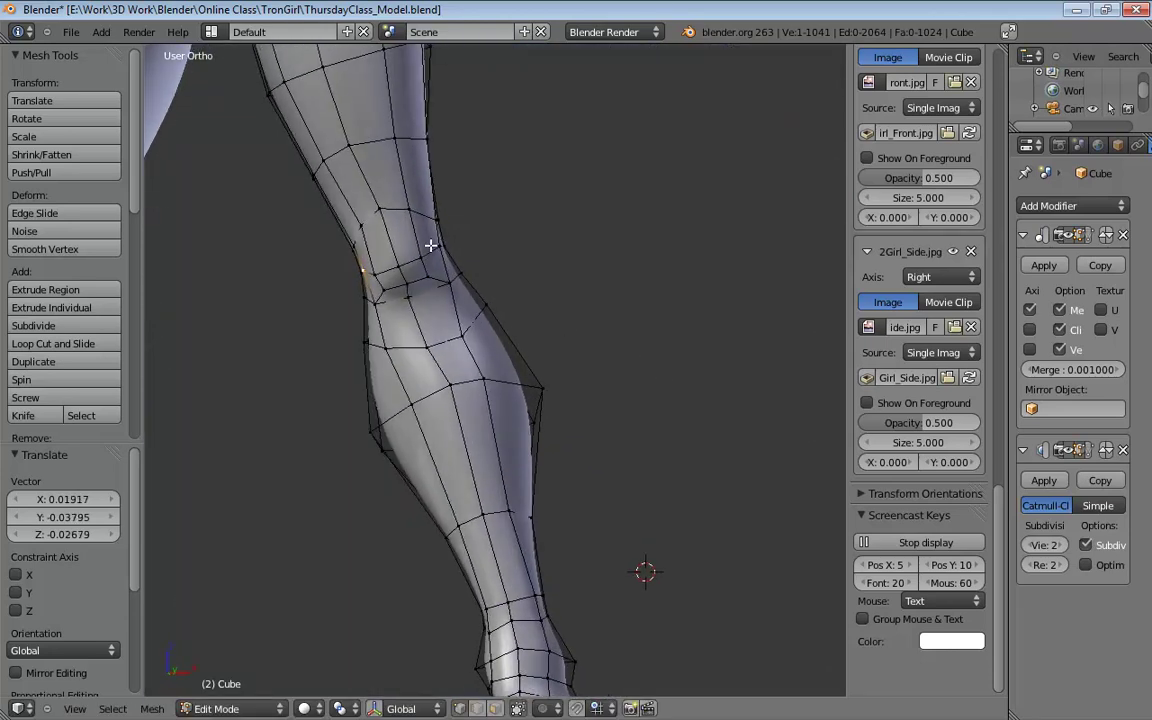
pyautogui.moveTo(454, 326); pyautogui.dragTo(452, 355, button='middle')
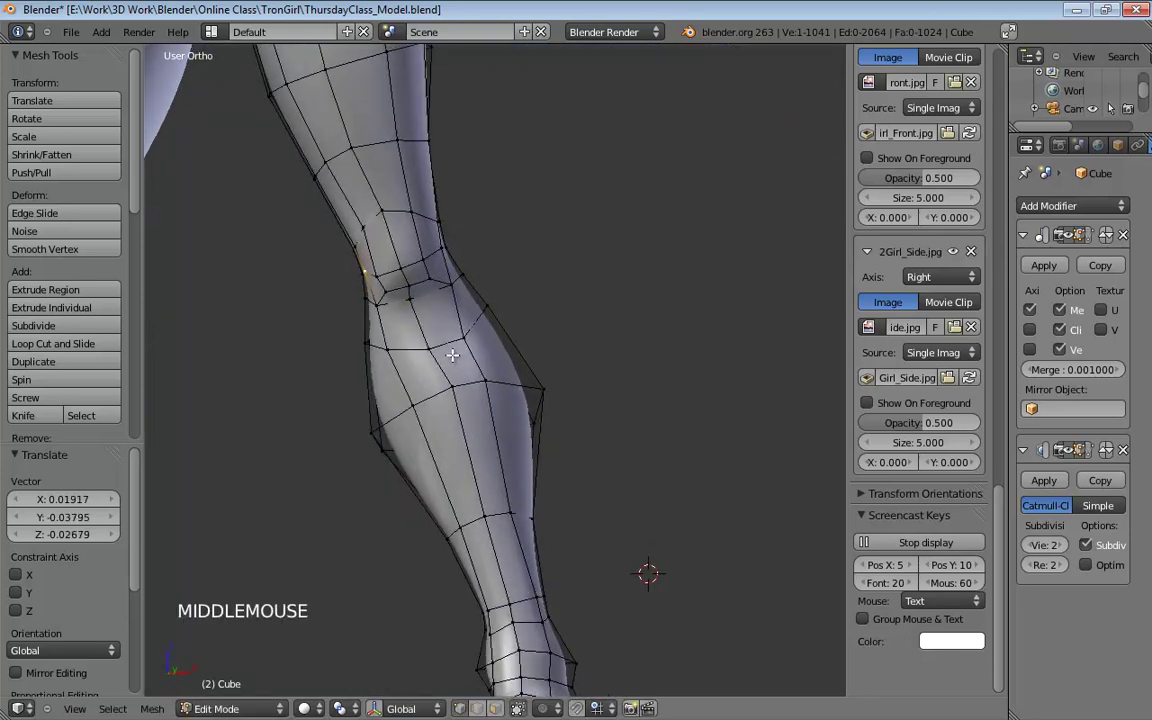
pyautogui.moveTo(449, 390)
pyautogui.mouseDown()
pyautogui.moveTo(434, 400)
pyautogui.moveTo(470, 388)
pyautogui.mouseUp()
pyautogui.moveTo(387, 349); pyautogui.dragTo(401, 353)
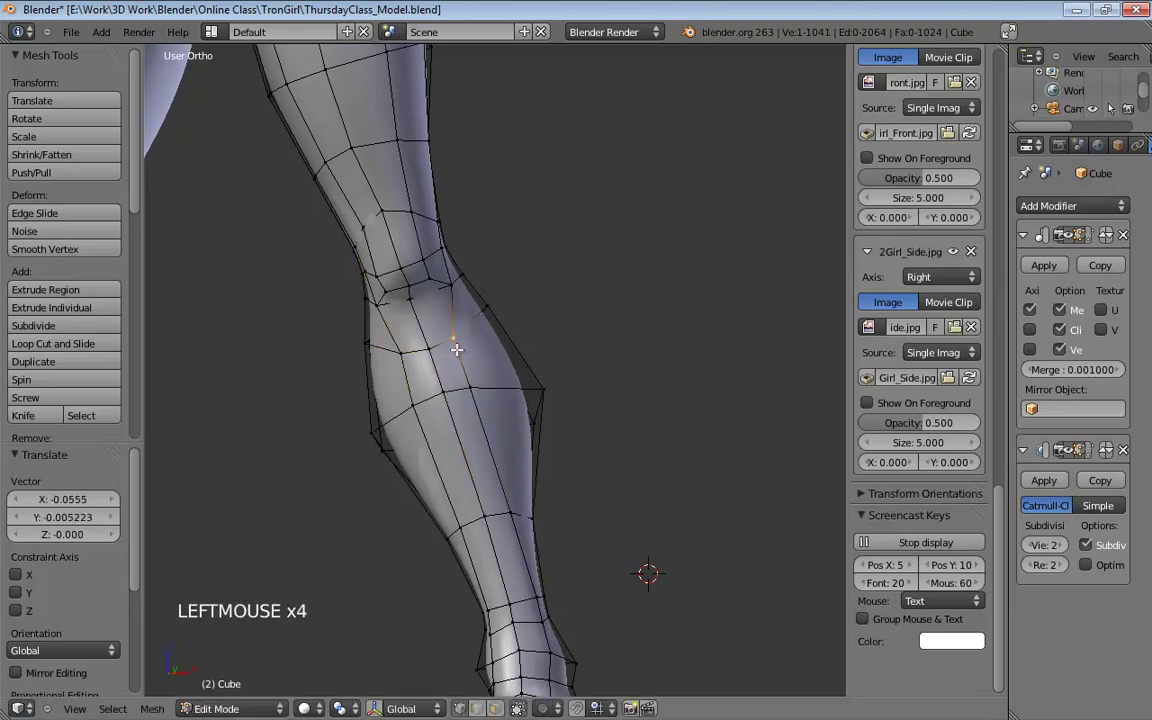
# Step: Refine the upper-calf loop's front vertices and the outer vertex below the knee, pulling the shin slightly forward
pyautogui.moveTo(428, 294)
pyautogui.mouseDown(button='middle')
pyautogui.moveTo(463, 249)
pyautogui.moveTo(446, 284)
pyautogui.mouseUp(button='middle')
pyautogui.moveTo(446, 284); pyautogui.dragTo(445, 274)
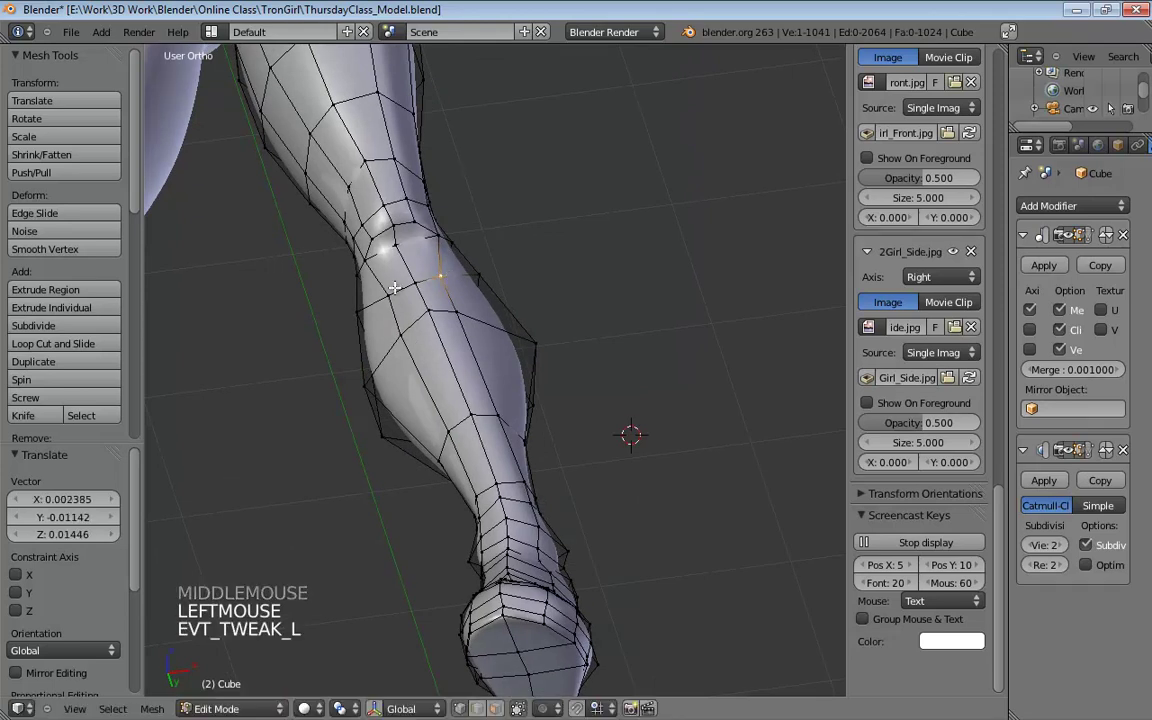
pyautogui.moveTo(384, 297); pyautogui.dragTo(377, 298)
pyautogui.moveTo(374, 298); pyautogui.dragTo(301, 319, button='middle')
pyautogui.click(420, 288)
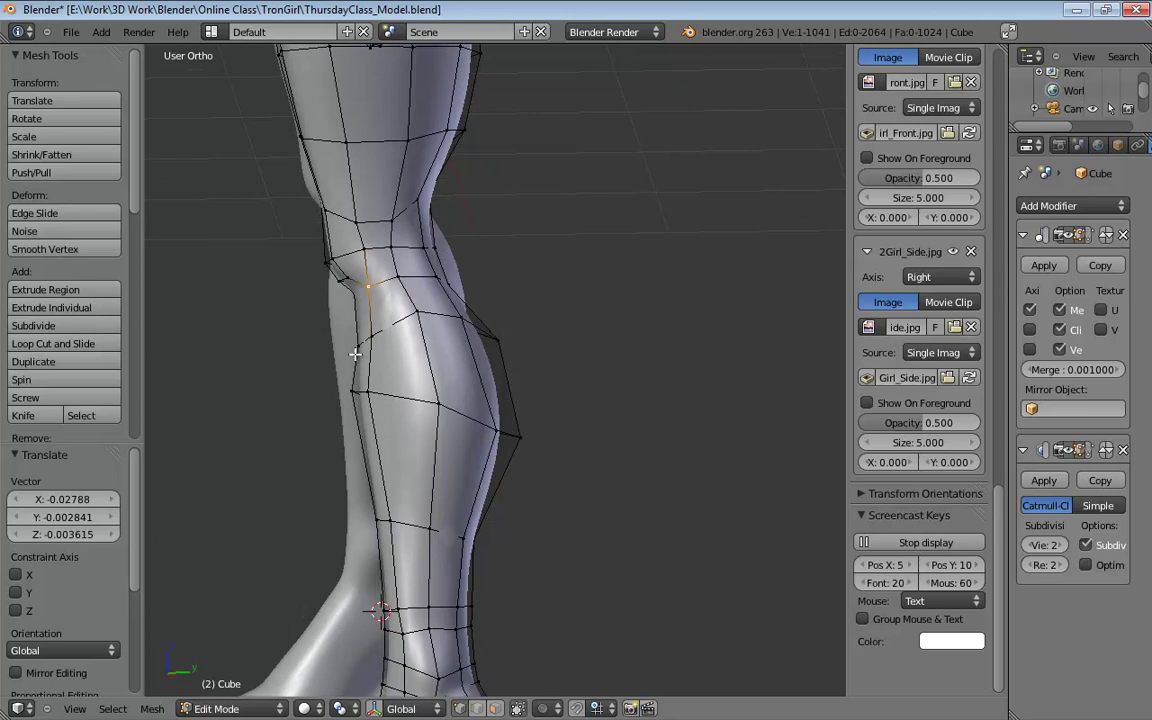
pyautogui.moveTo(355, 353); pyautogui.dragTo(341, 346)
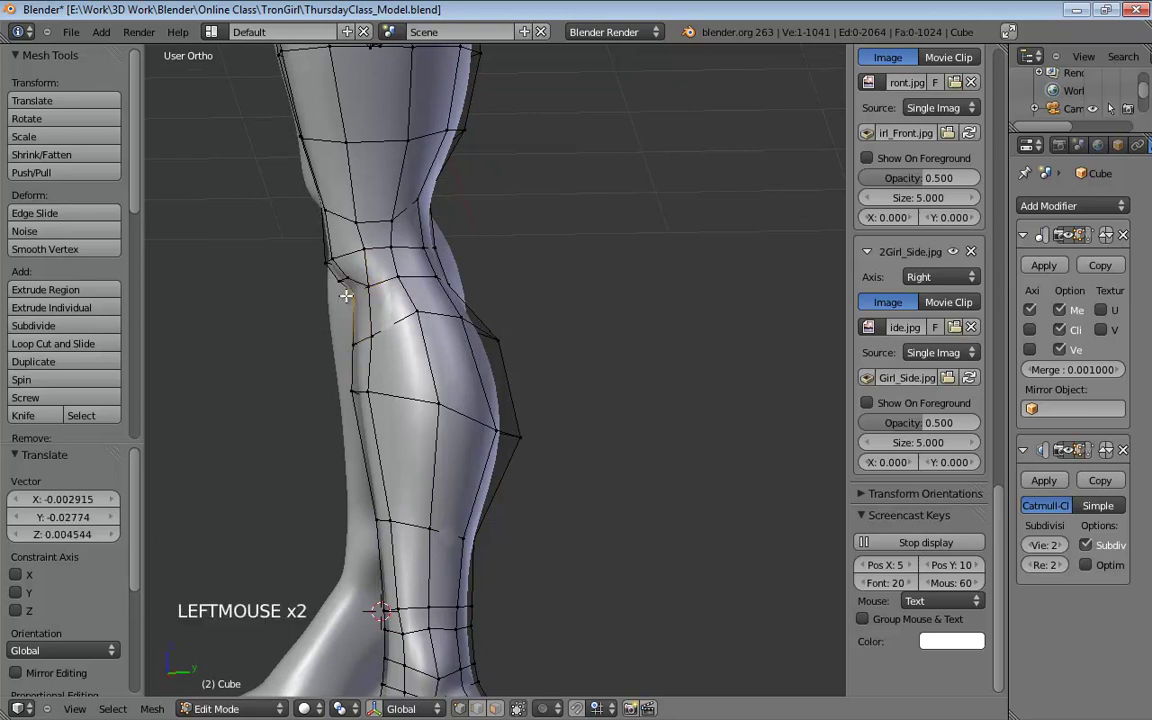
# Step: Select the vertices under the front of the kneecap, move them together, and reposition a single vertex there to shape the knee
pyautogui.moveTo(369, 280); pyautogui.dragTo(380, 310, button='middle')
pyautogui.keyDown('shift'); pyautogui.click(360, 274); pyautogui.keyUp('shift')
pyautogui.keyDown('shift'); pyautogui.click(352, 260); pyautogui.keyUp('shift')
pyautogui.press('g')
pyautogui.click(390, 267)
pyautogui.click(591, 237)
pyautogui.click(591, 252)
pyautogui.moveTo(333, 286); pyautogui.dragTo(334, 303)
pyautogui.moveTo(334, 303); pyautogui.dragTo(409, 326, button='middle')
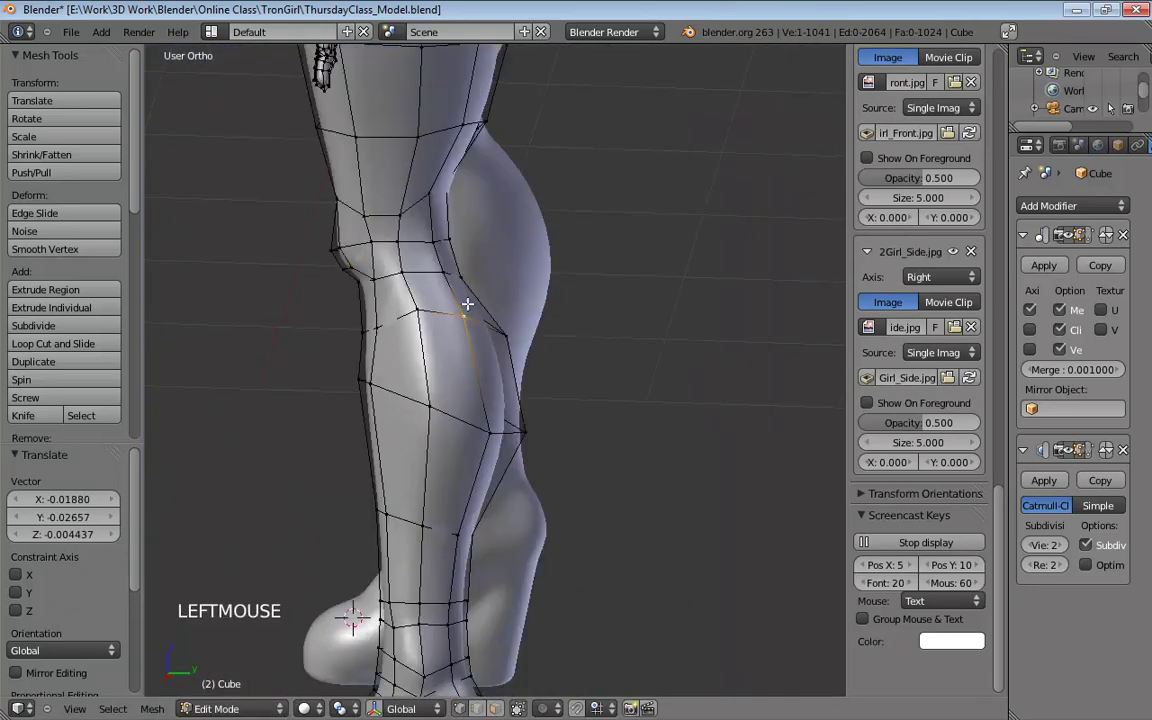
# Step: Reposition the outer vertex and the inner vertex of the edge loop just below the knee to smooth the upper calf
pyautogui.moveTo(467, 304); pyautogui.dragTo(476, 296)
pyautogui.moveTo(477, 295); pyautogui.dragTo(400, 285, button='middle')
pyautogui.moveTo(645, 331); pyautogui.dragTo(606, 338)
pyautogui.moveTo(514, 311); pyautogui.dragTo(731, 276, button='middle')
pyautogui.moveTo(501, 307); pyautogui.dragTo(580, 389, button='middle')
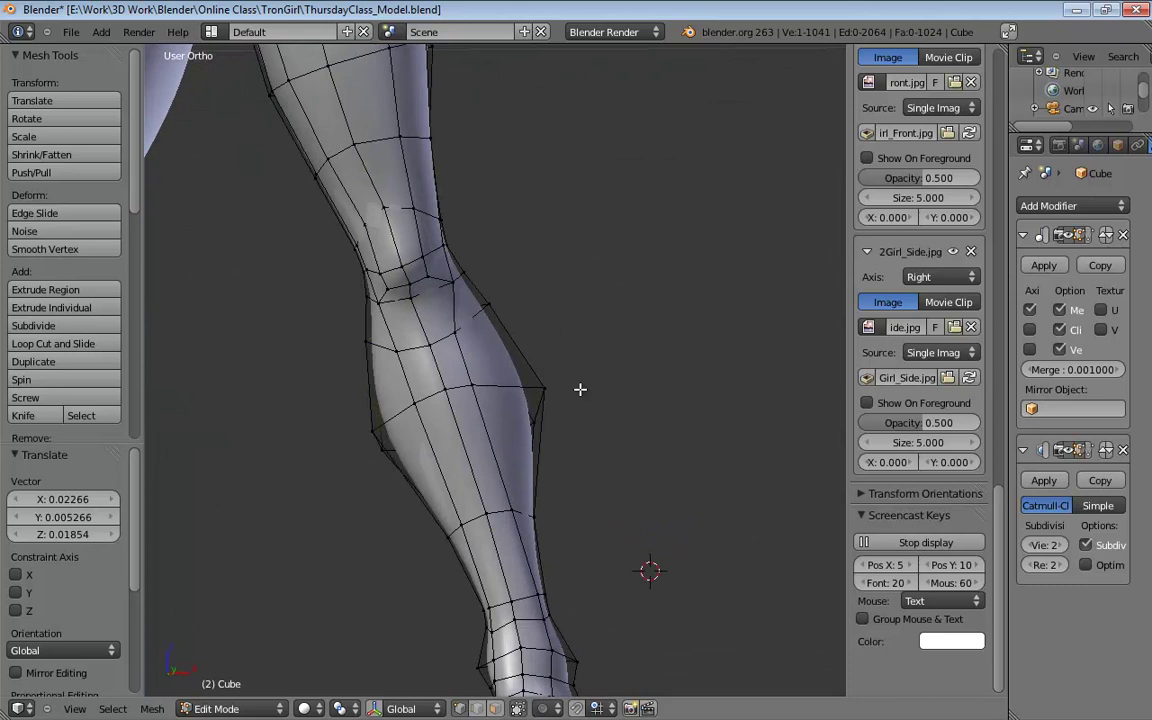
# Step: Show the lower leg in front orthographic view with wireframe shading and select the edge loop below the calf bulge
pyautogui.press('KP_1')
pyautogui.press('KP_5')
pyautogui.press('KP_3')
pyautogui.press('KP_1')
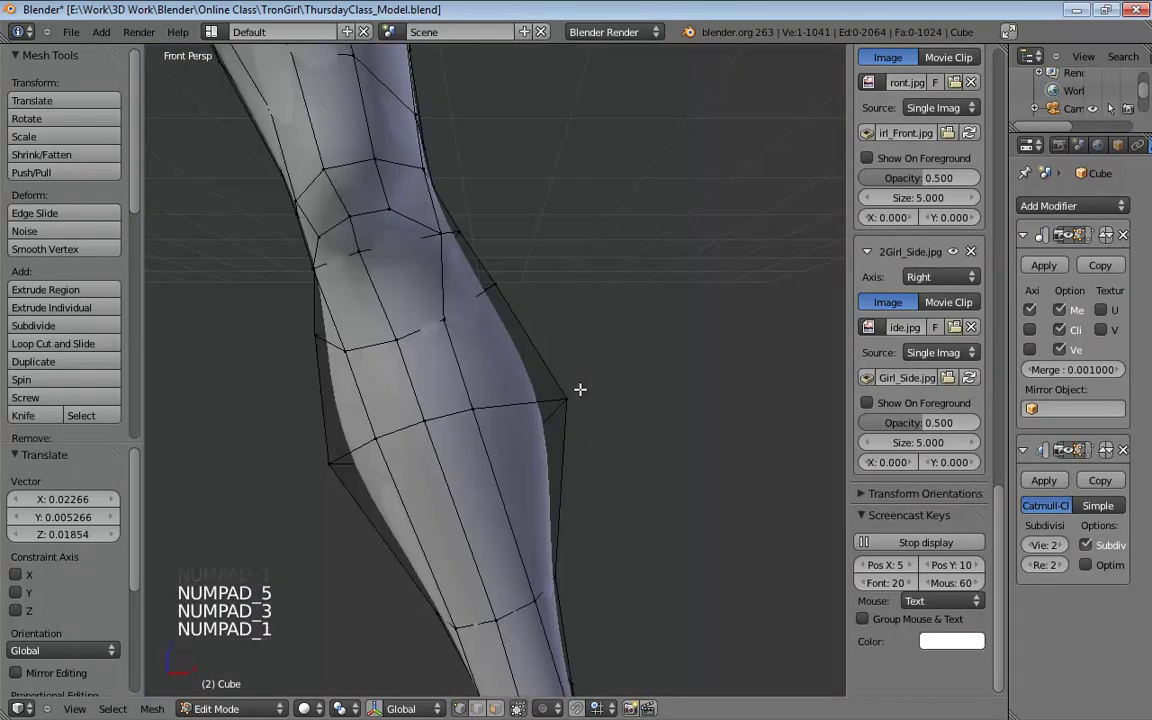
pyautogui.press('KP_5')
pyautogui.press('z')
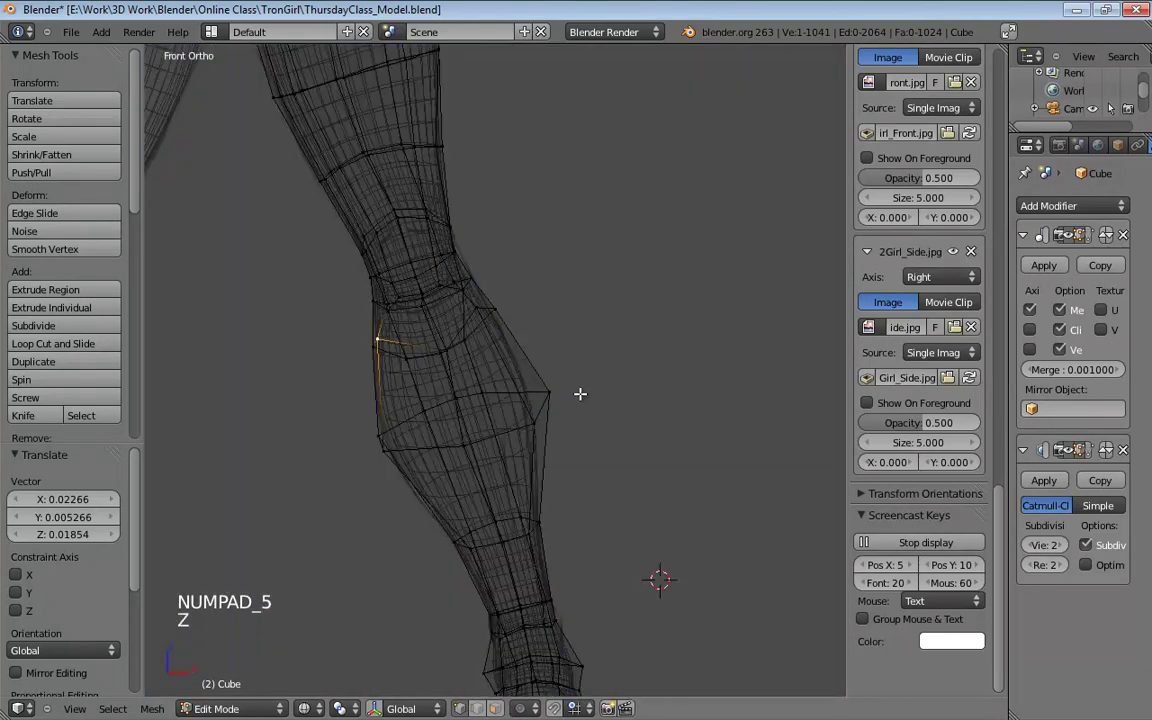
pyautogui.moveTo(579, 391)
pyautogui.keyDown('shift'); pyautogui.mouseDown(button='middle')
pyautogui.moveTo(546, 456)
pyautogui.moveTo(560, 416)
pyautogui.mouseUp(button='middle'); pyautogui.keyUp('shift')
pyautogui.click(470, 496)
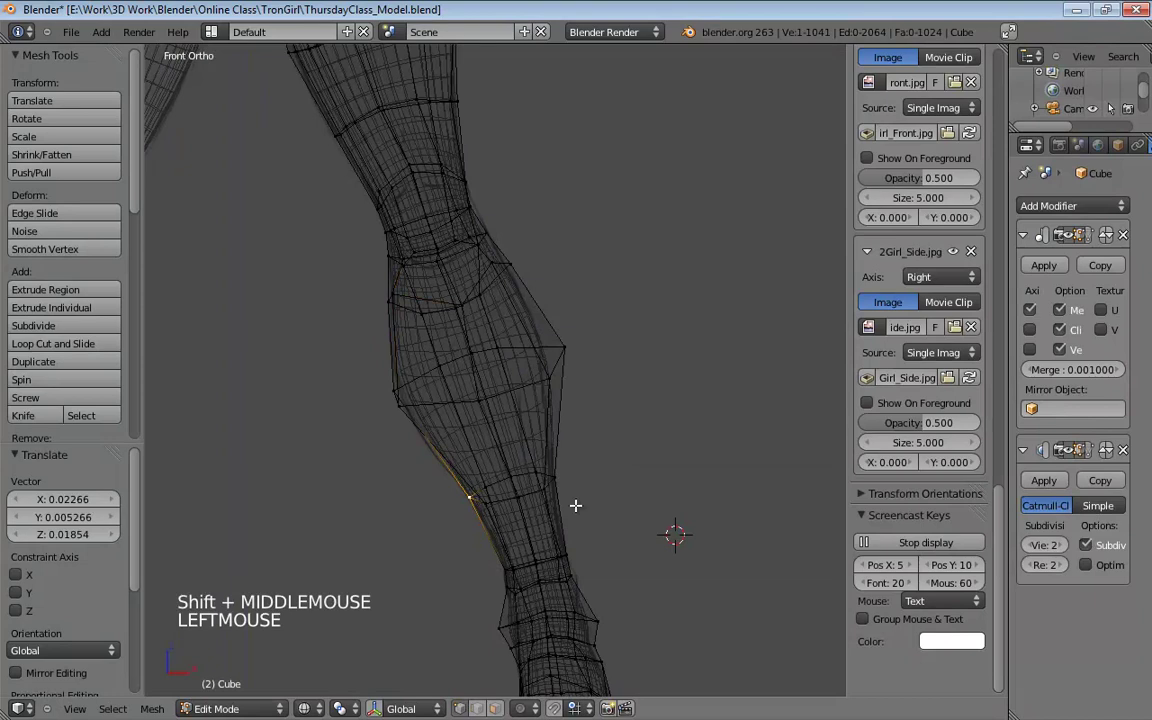
pyautogui.keyDown('shift'); pyautogui.moveTo(576, 504); pyautogui.dragTo(590, 429, button='middle'); pyautogui.keyUp('shift')
pyautogui.scroll(4, 570, 441)
pyautogui.keyDown('alt'); pyautogui.click(602, 465); pyautogui.keyUp('alt')
pyautogui.scroll(-8, 590, 429)
pyautogui.press('KP_1')
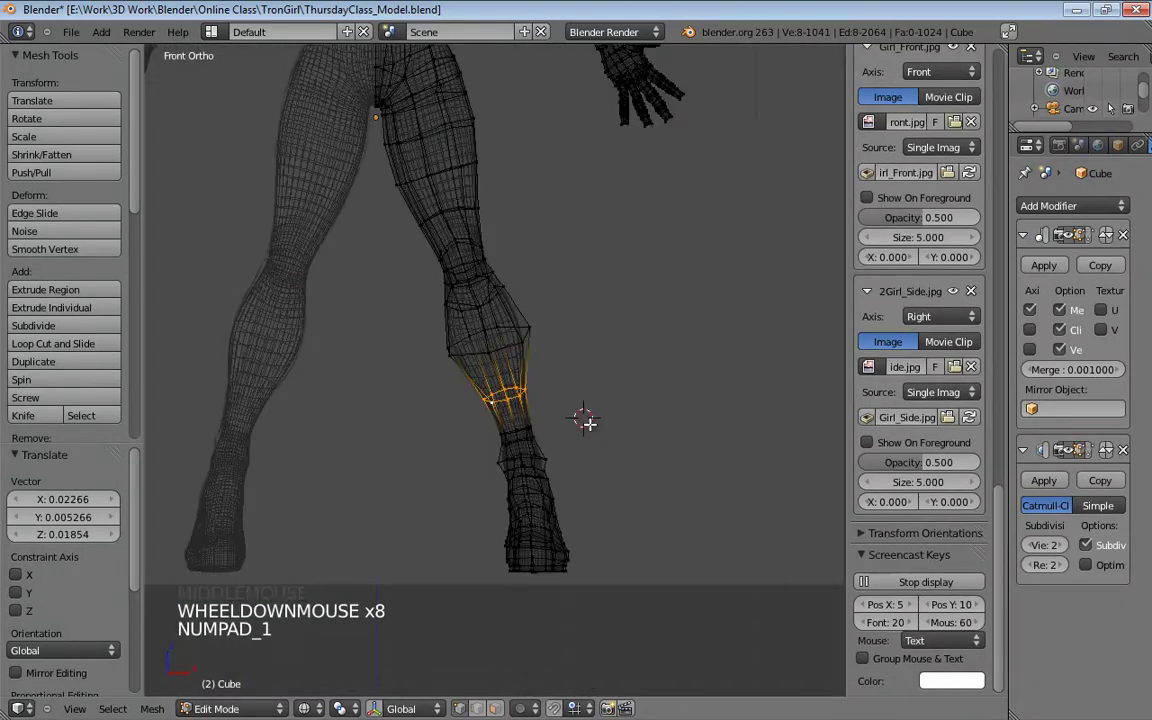
pyautogui.keyDown('shift'); pyautogui.scroll(4, 589, 422); pyautogui.keyUp('shift')
pyautogui.scroll(4, 570, 467)
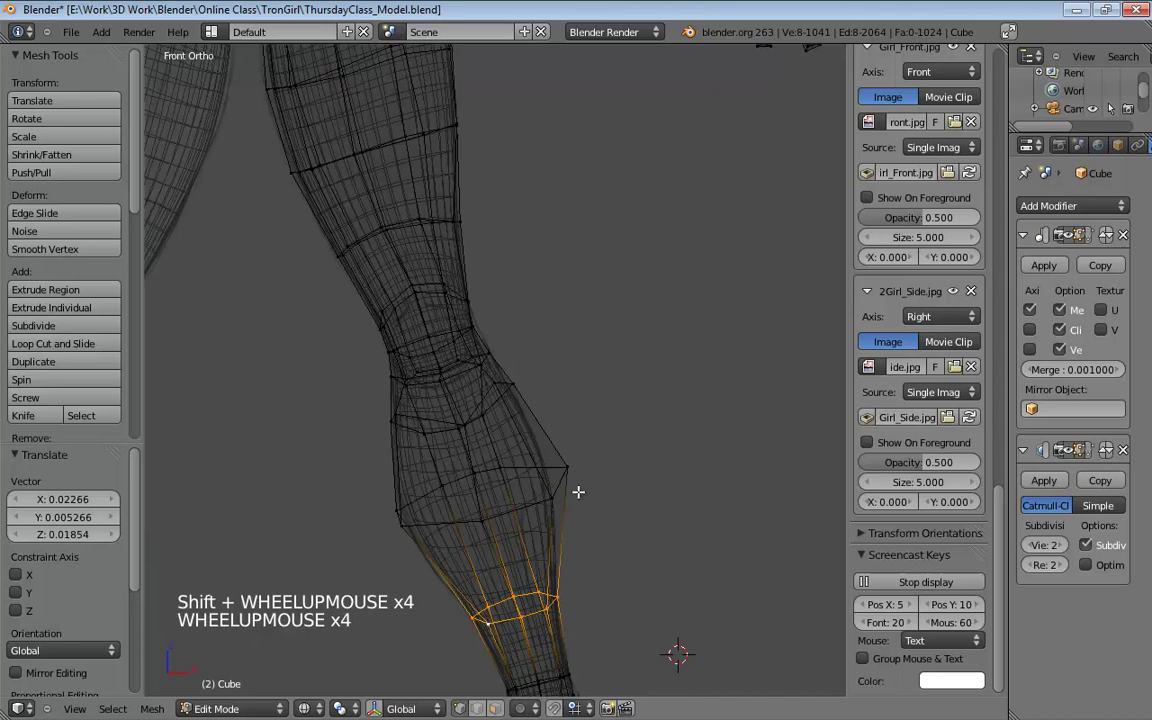
pyautogui.keyDown('shift'); pyautogui.moveTo(578, 488); pyautogui.dragTo(594, 347, button='middle'); pyautogui.keyUp('shift')
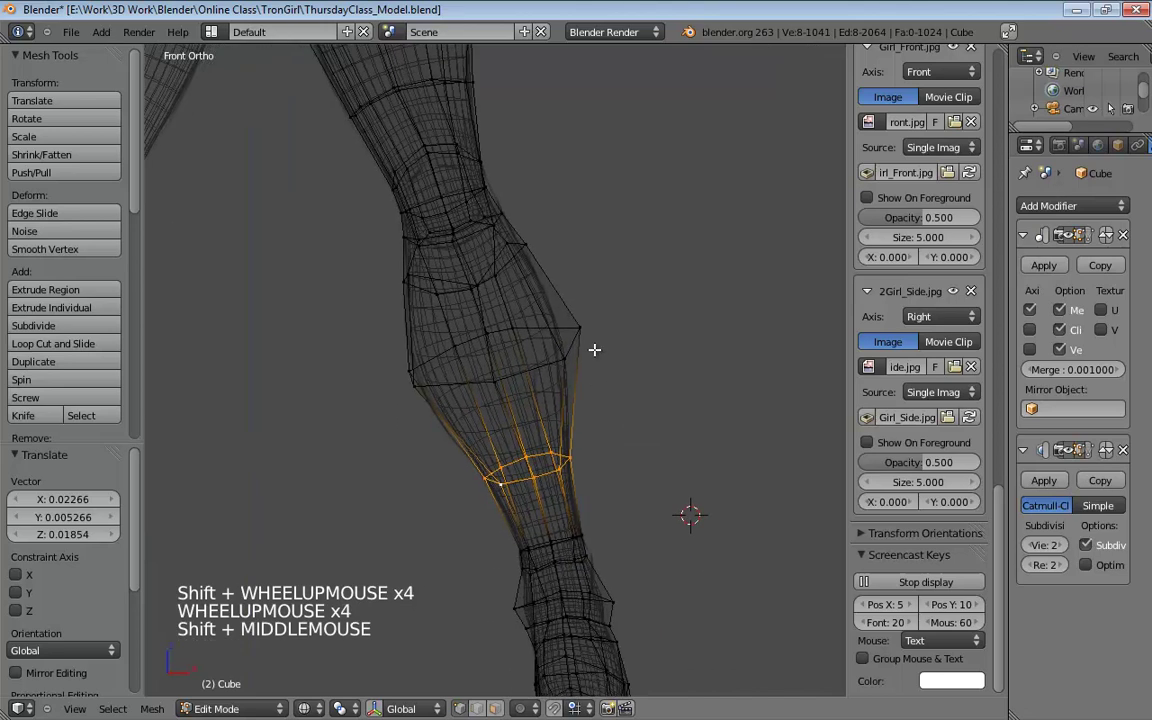
# Step: Enable proportional editing and move the lower-calf loop's inner vertex by about X -0.149, Z 0.181 together with its neighbours
pyautogui.click(486, 479)
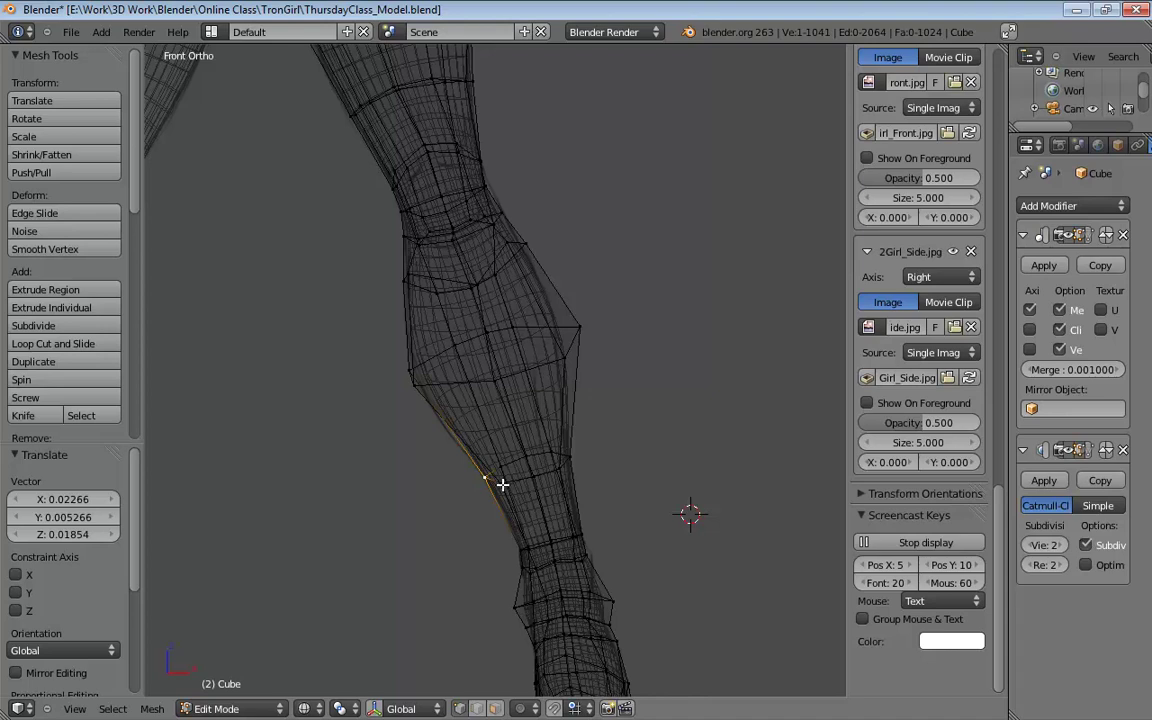
pyautogui.press('o')
pyautogui.press('g')
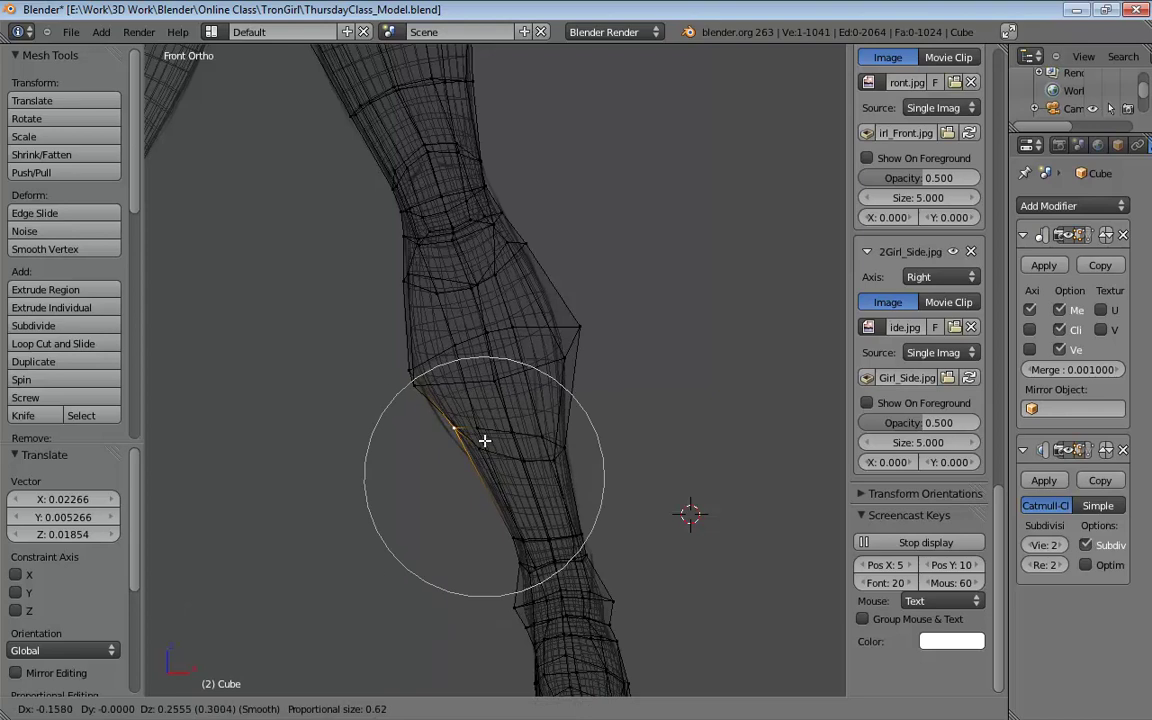
pyautogui.click(489, 457)
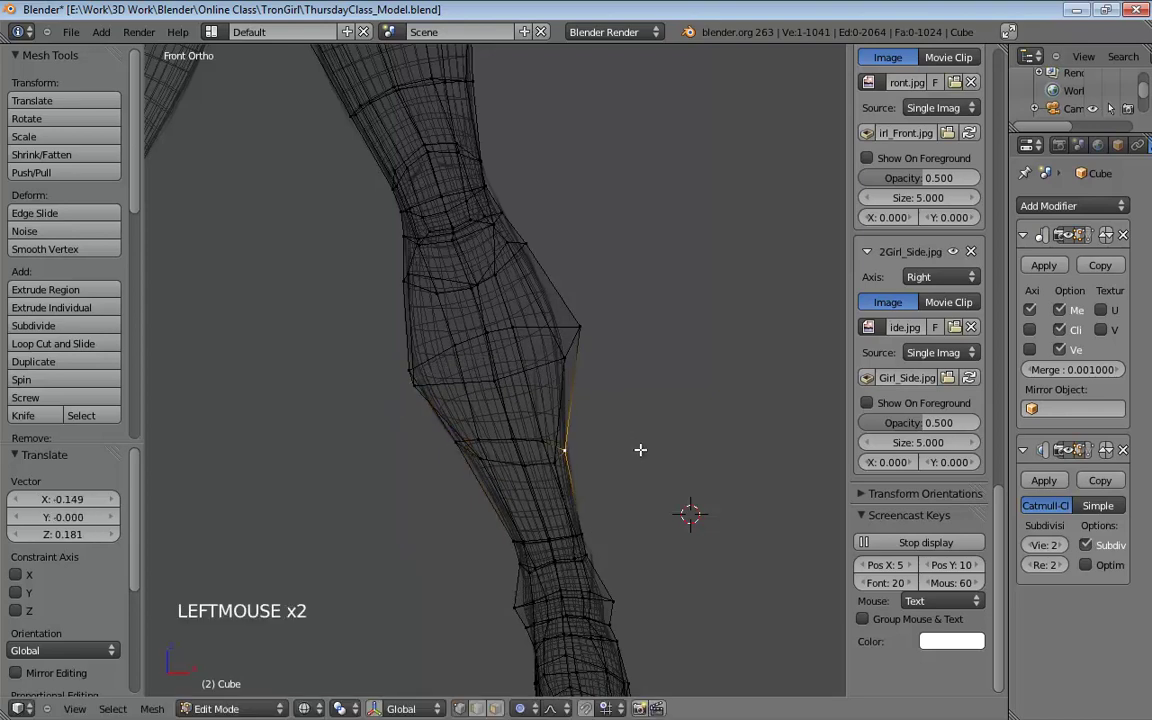
# Step: Lower the outer vertex of the lower-calf loop slightly and pull the outer calf-bulge vertices inward
pyautogui.press('g')
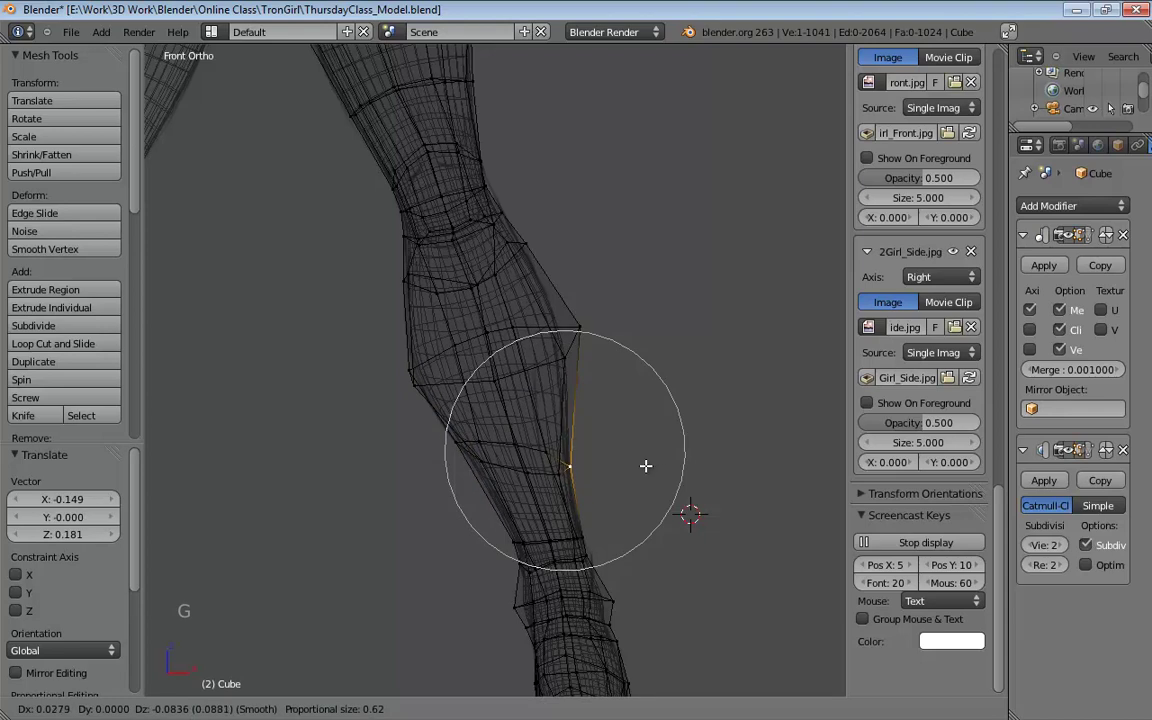
pyautogui.click(646, 465)
pyautogui.moveTo(581, 330); pyautogui.dragTo(557, 359)
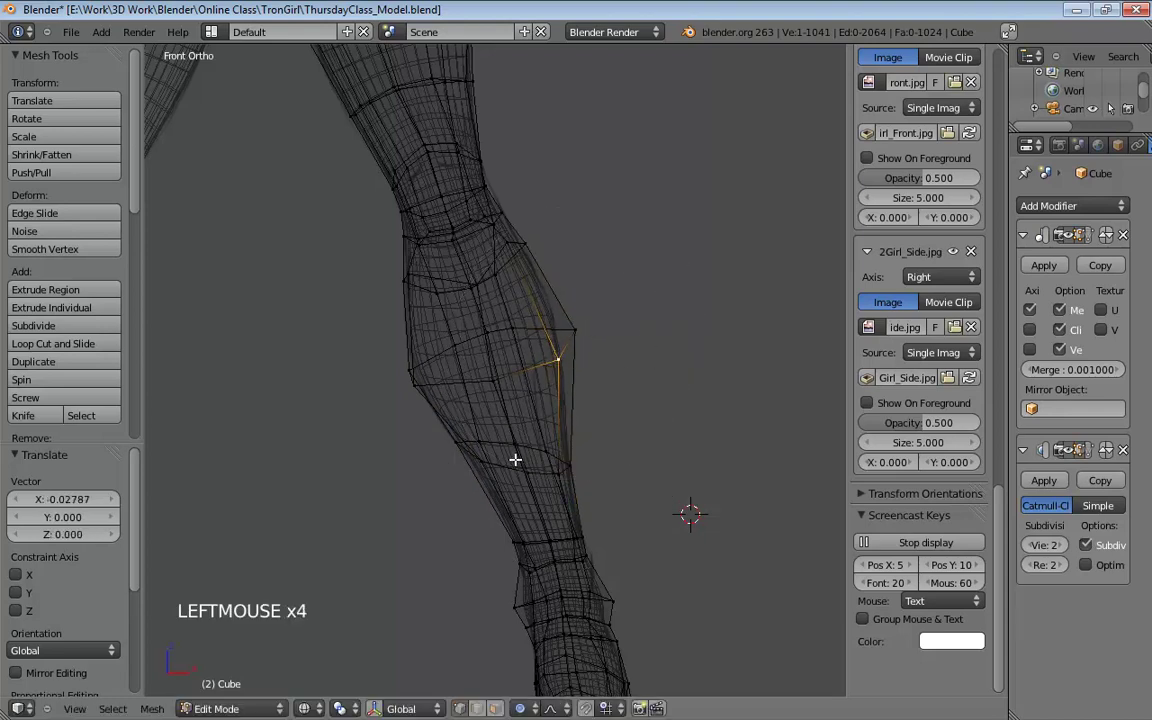
# Step: With the subdivision preview hidden and shading solid, shift a front vertex of the lower-calf loop and disable proportional editing
pyautogui.moveTo(481, 392); pyautogui.dragTo(269, 385, button='middle')
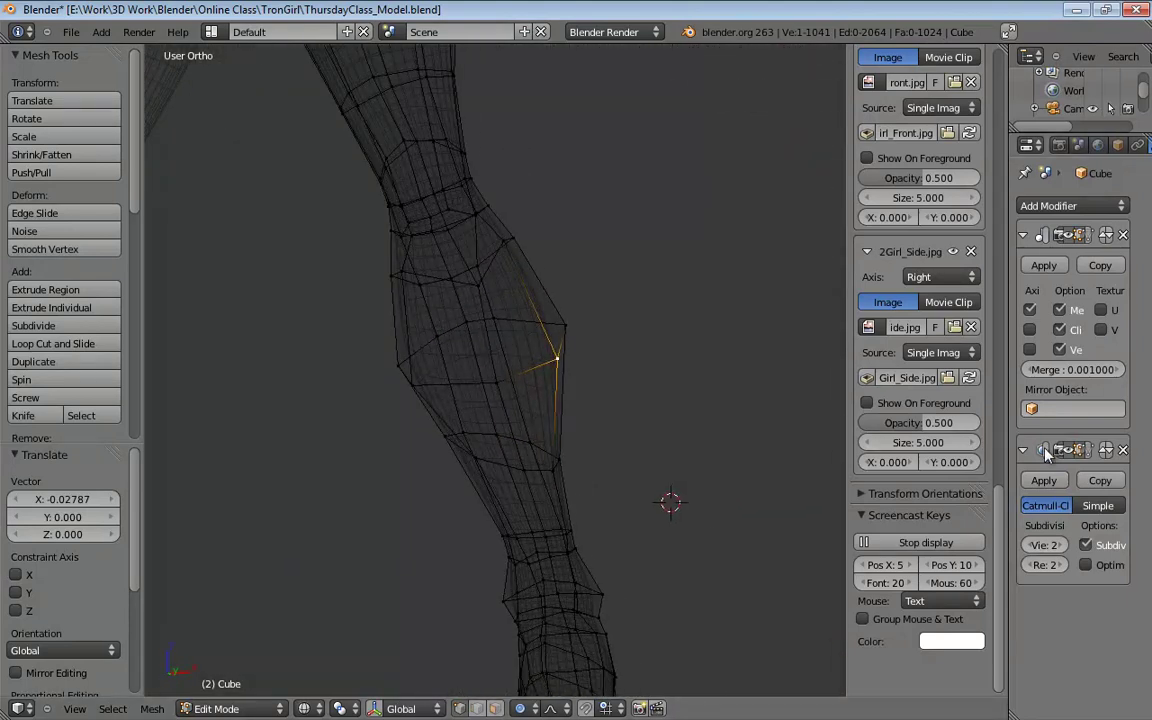
pyautogui.click(585, 430)
pyautogui.press('z')
pyautogui.moveTo(500, 441); pyautogui.dragTo(476, 440)
pyautogui.press('o')
pyautogui.moveTo(476, 440); pyautogui.dragTo(676, 393, button='middle')
# Step: Select the front vertices of the lower-calf loop and move them together slightly forward
pyautogui.click(605, 436)
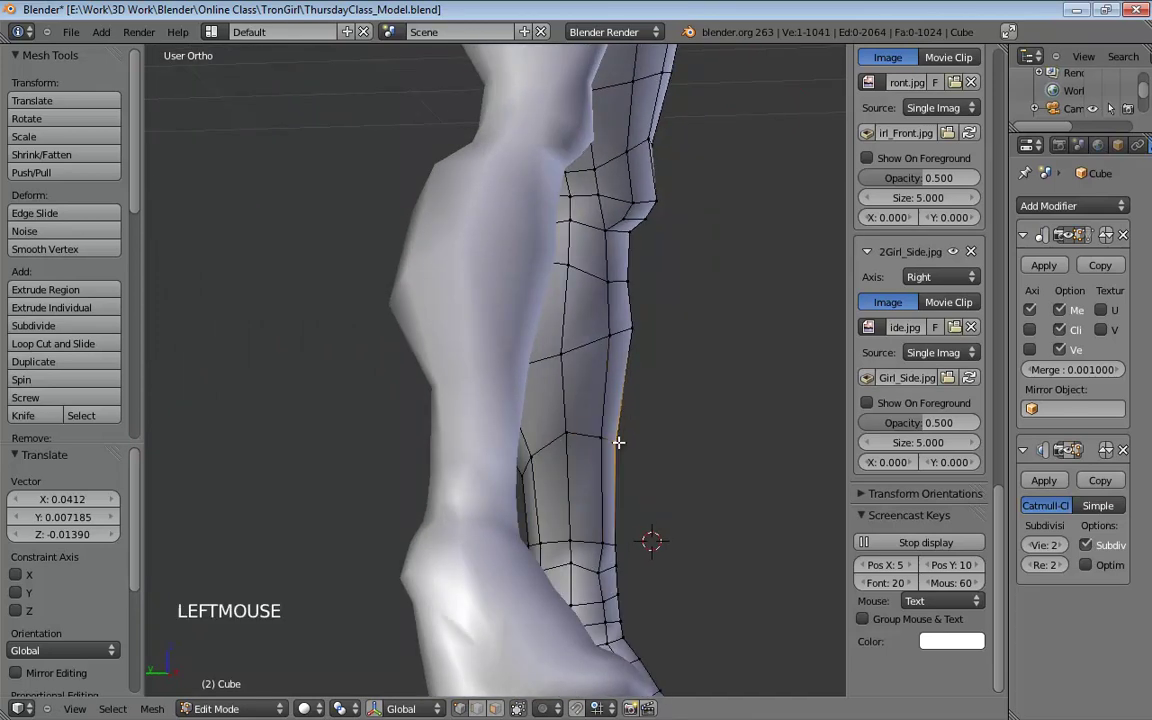
pyautogui.keyDown('shift'); pyautogui.click(634, 442); pyautogui.keyUp('shift')
pyautogui.moveTo(636, 442); pyautogui.dragTo(427, 471, button='middle')
pyautogui.keyDown('shift'); pyautogui.click(481, 432); pyautogui.keyUp('shift')
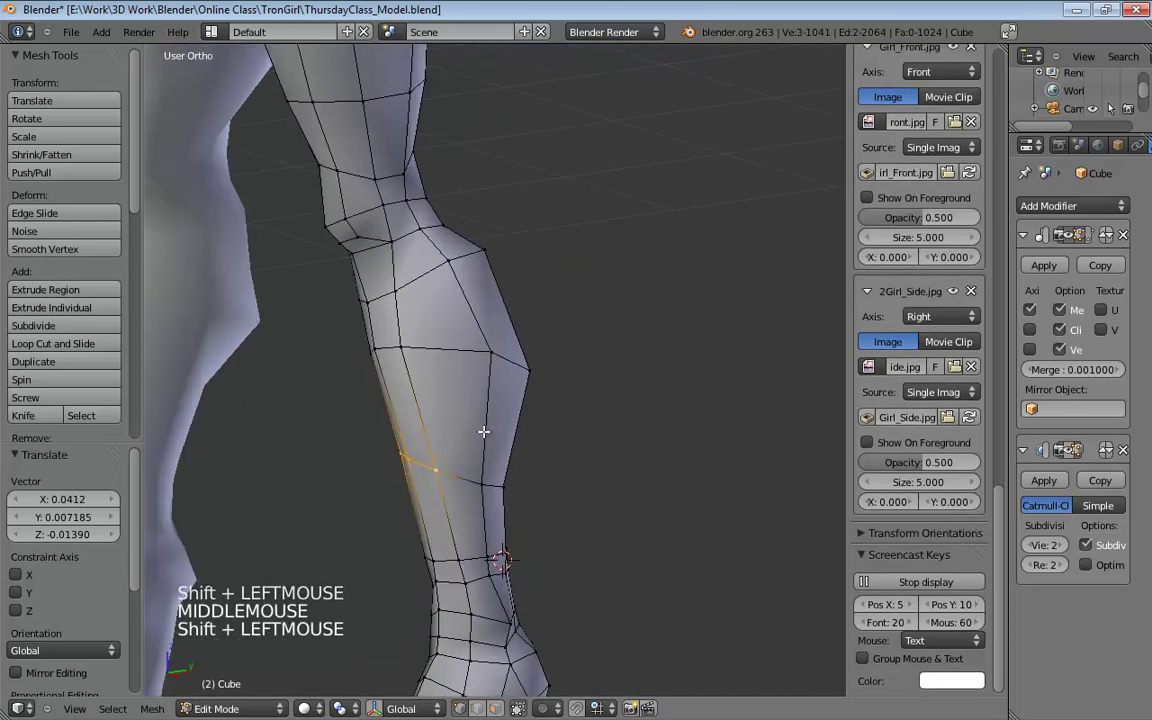
pyautogui.moveTo(481, 432); pyautogui.dragTo(380, 370, button='middle')
pyautogui.press('g')
pyautogui.click(414, 402)
pyautogui.middleClick(414, 402)
# Step: Even out the front vertices of the mid-calf loop and lower the inner vertex of the lower-calf loop slightly
pyautogui.click(375, 338)
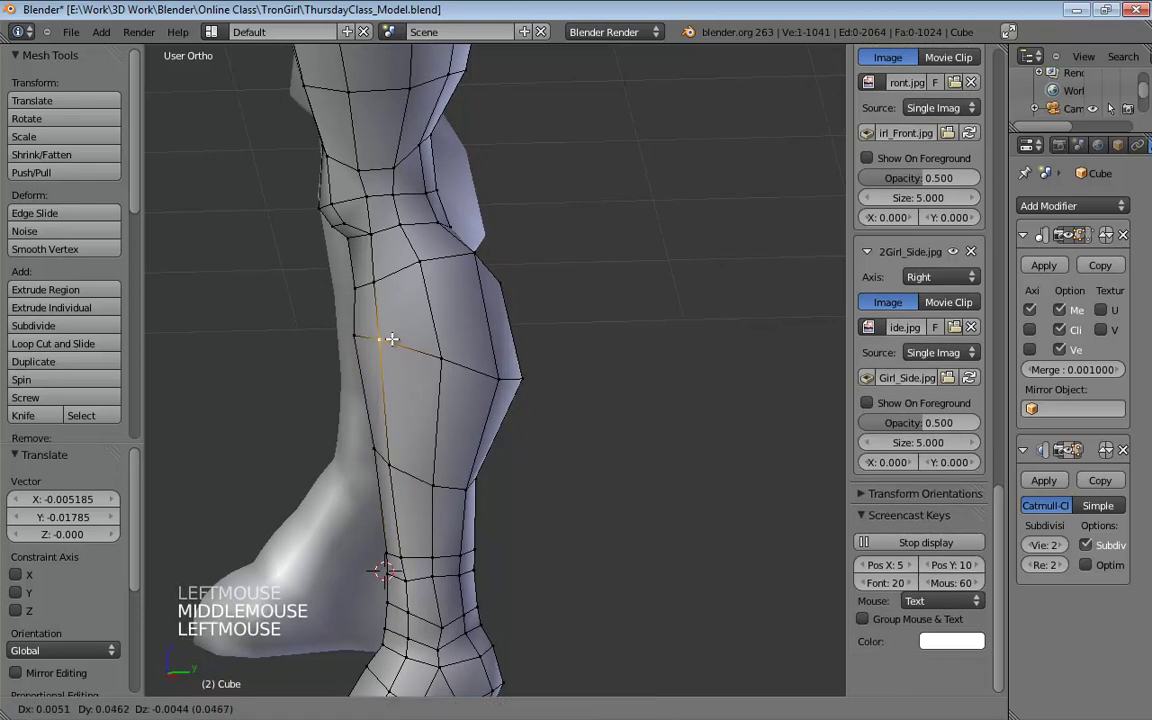
pyautogui.moveTo(357, 338); pyautogui.dragTo(372, 339)
pyautogui.moveTo(419, 417); pyautogui.dragTo(640, 451, button='middle')
pyautogui.moveTo(573, 450); pyautogui.dragTo(571, 463)
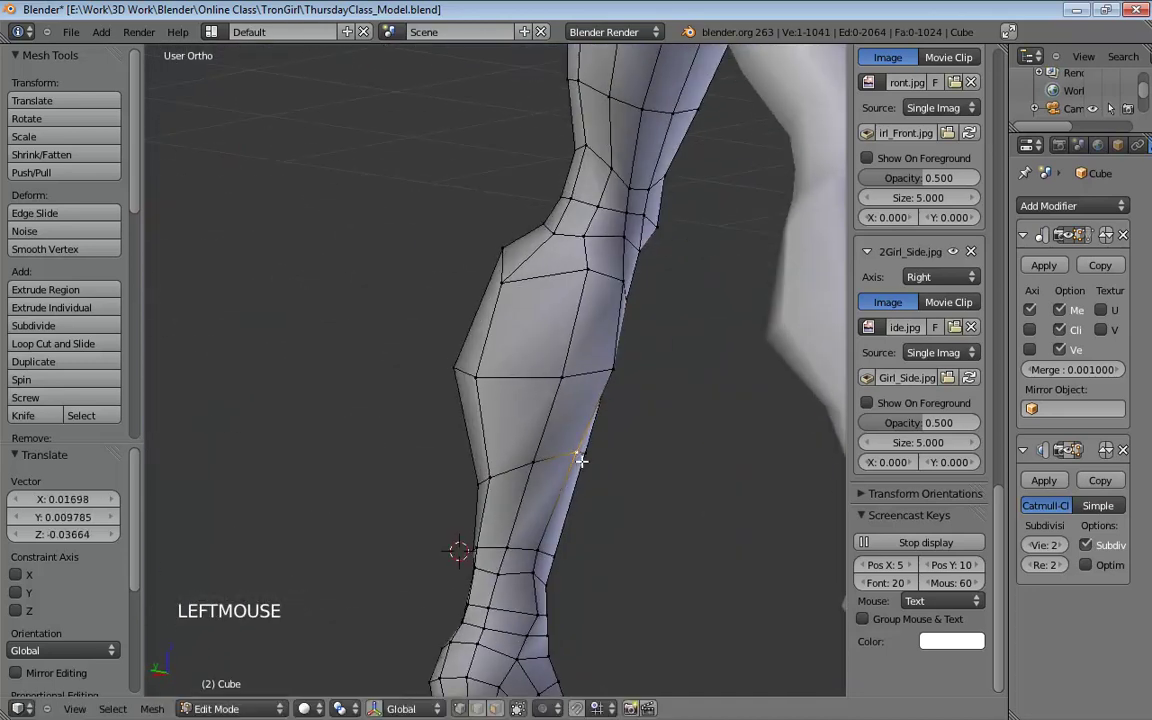
# Step: Shift one shin vertex on the lower-calf loop outward and one on the mid-calf loop inward to straighten the edge flow
pyautogui.moveTo(581, 458); pyautogui.dragTo(360, 445, button='middle')
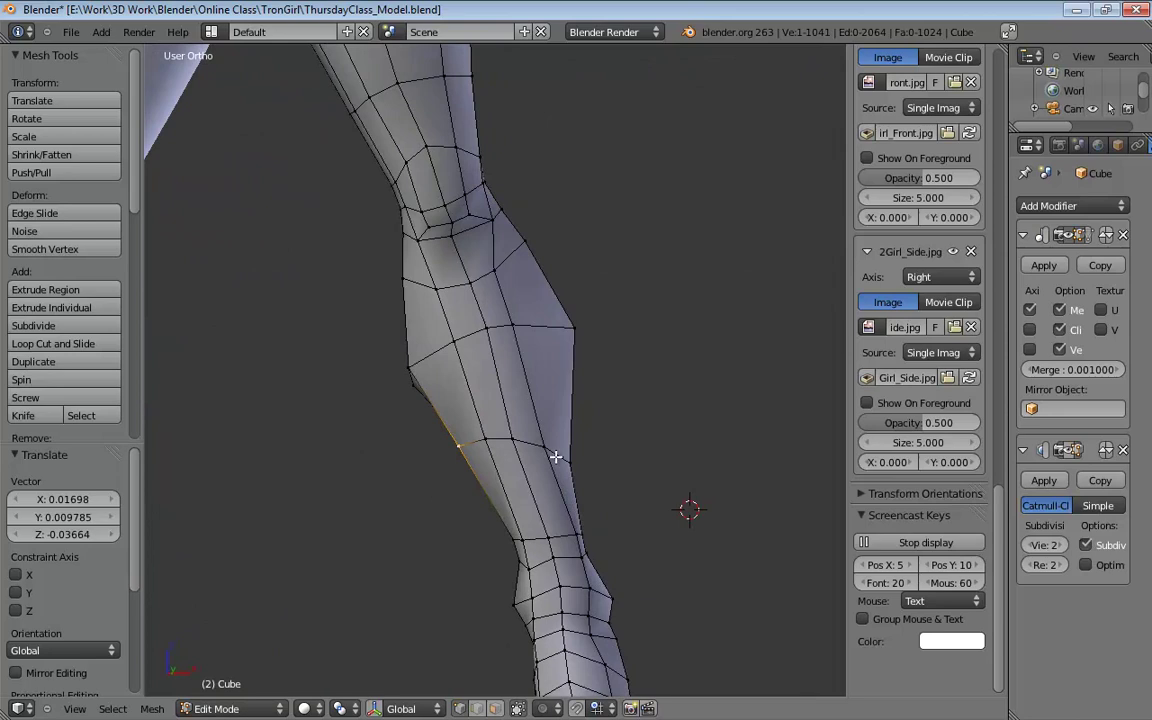
pyautogui.moveTo(556, 457); pyautogui.dragTo(563, 449, button='middle')
pyautogui.moveTo(505, 435); pyautogui.dragTo(515, 435)
pyautogui.moveTo(471, 328); pyautogui.dragTo(465, 329)
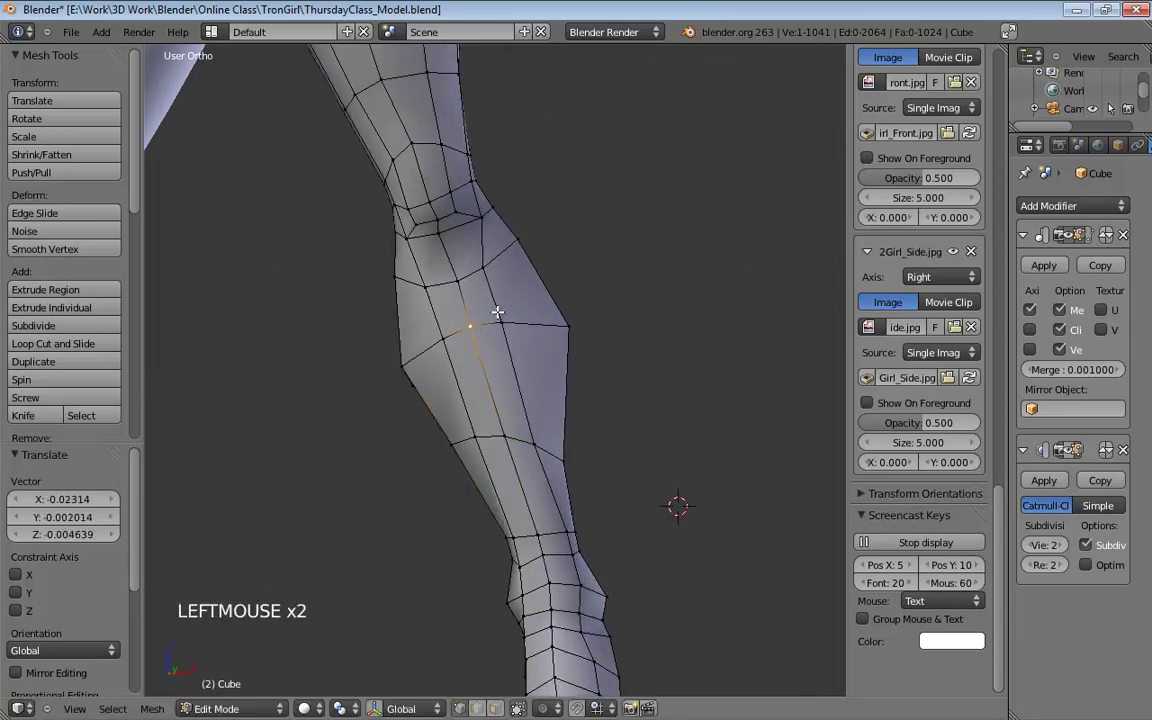
# Step: Nudge the front-outer vertex of the loop below the knee outward by about 0.013 in X
pyautogui.moveTo(488, 282); pyautogui.dragTo(409, 296, button='middle')
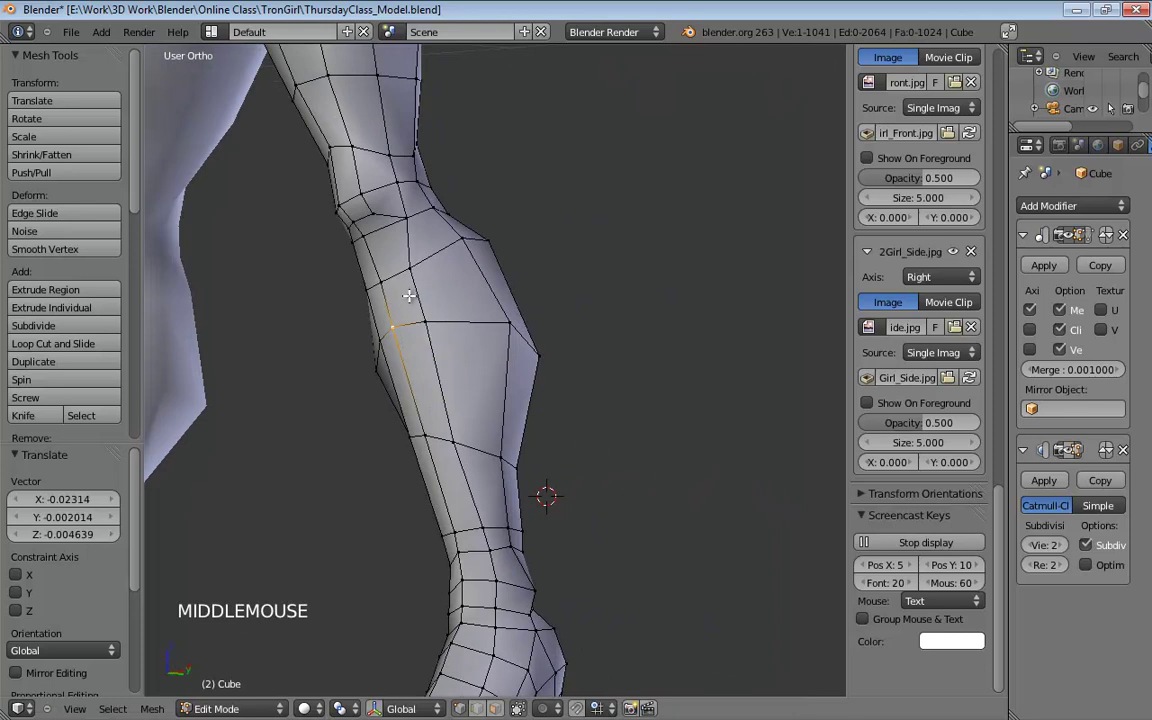
pyautogui.moveTo(479, 368); pyautogui.dragTo(470, 260, button='middle')
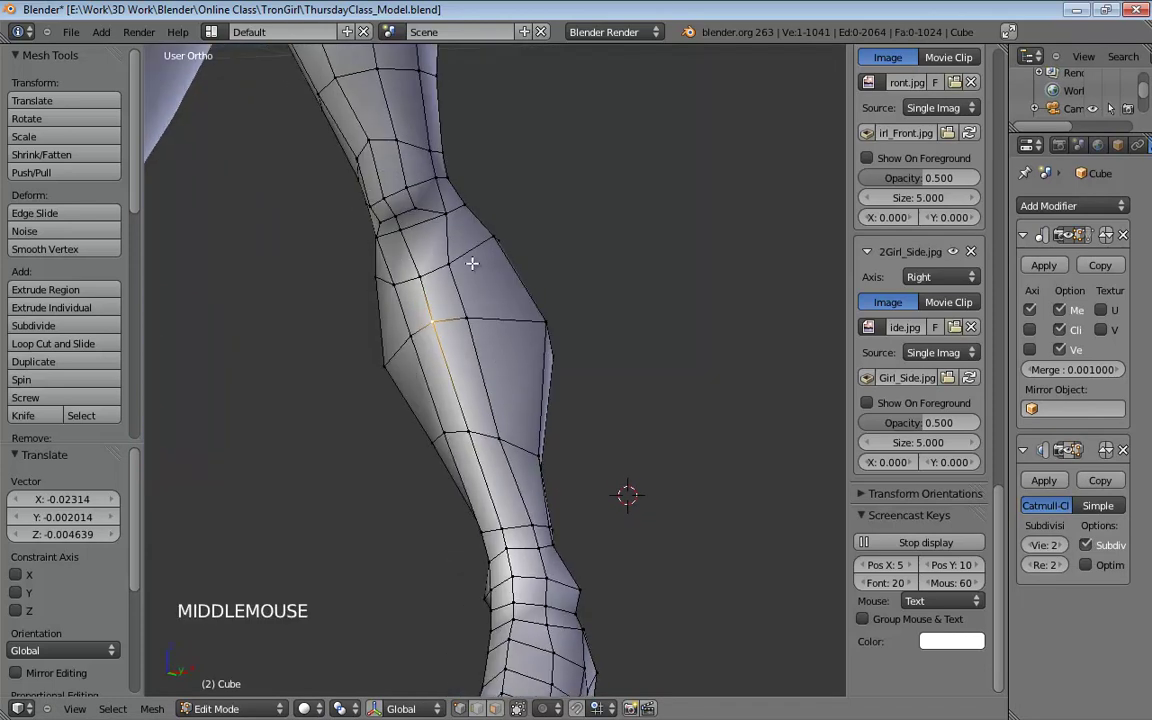
pyautogui.moveTo(458, 258); pyautogui.dragTo(465, 258)
pyautogui.moveTo(545, 329); pyautogui.dragTo(275, 342, button='middle')
pyautogui.moveTo(465, 338); pyautogui.dragTo(640, 354, button='middle')
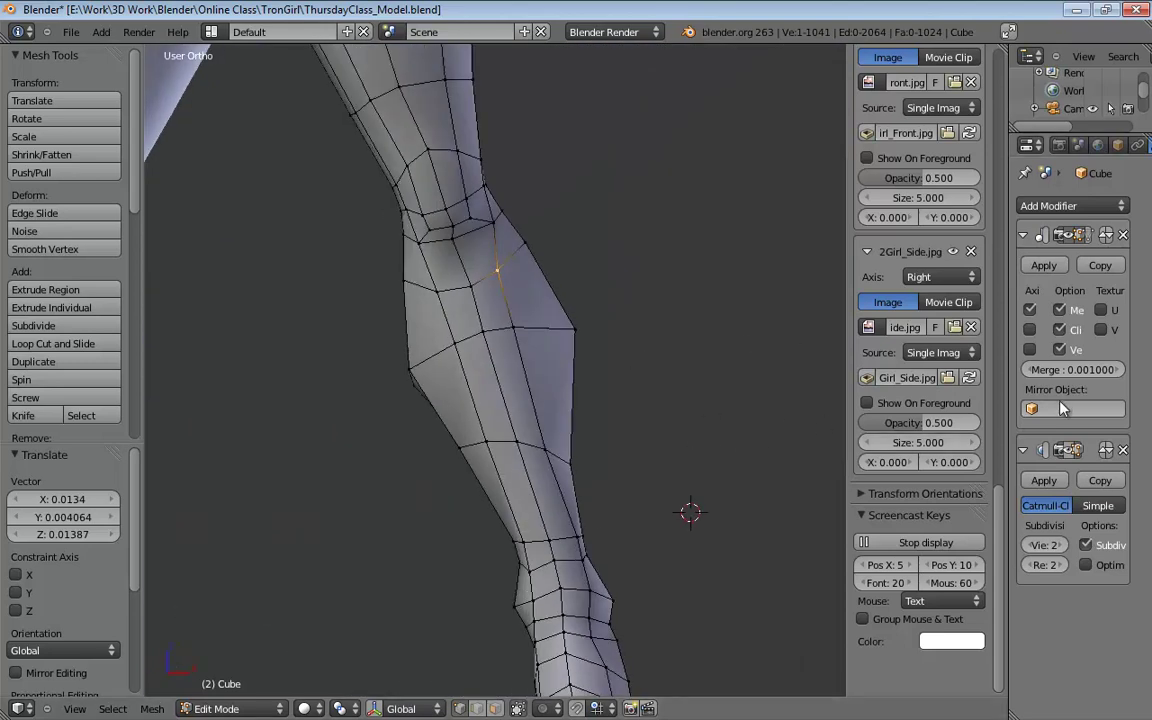
# Step: Turn the subdivision preview back on and pull the inner-side vertices of the mid-calf and upper-calf loops backward
pyautogui.click(1068, 453)
pyautogui.moveTo(520, 360); pyautogui.dragTo(475, 324, button='middle')
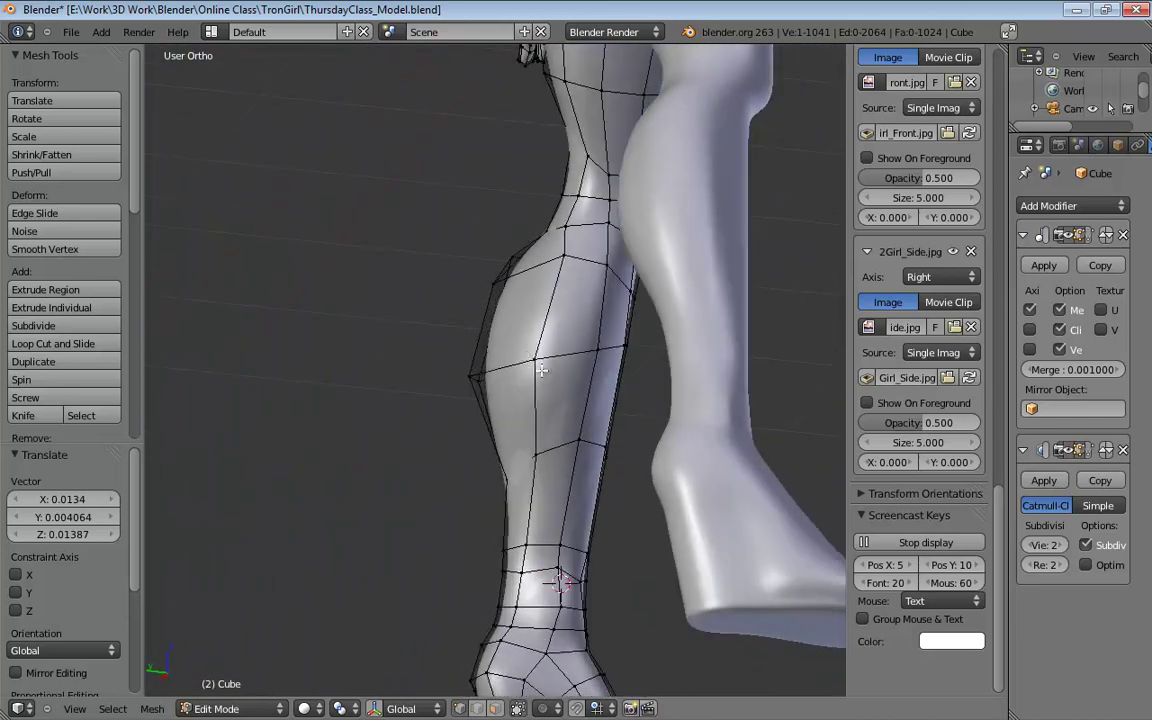
pyautogui.click(522, 360)
pyautogui.moveTo(523, 360); pyautogui.dragTo(503, 360)
pyautogui.moveTo(559, 258); pyautogui.dragTo(530, 257)
pyautogui.moveTo(530, 257); pyautogui.dragTo(628, 475, button='middle')
# Step: In front wireframe view, add an edge loop around the calf between the loop below the knee and the mid-calf loop
pyautogui.press('KP_1')
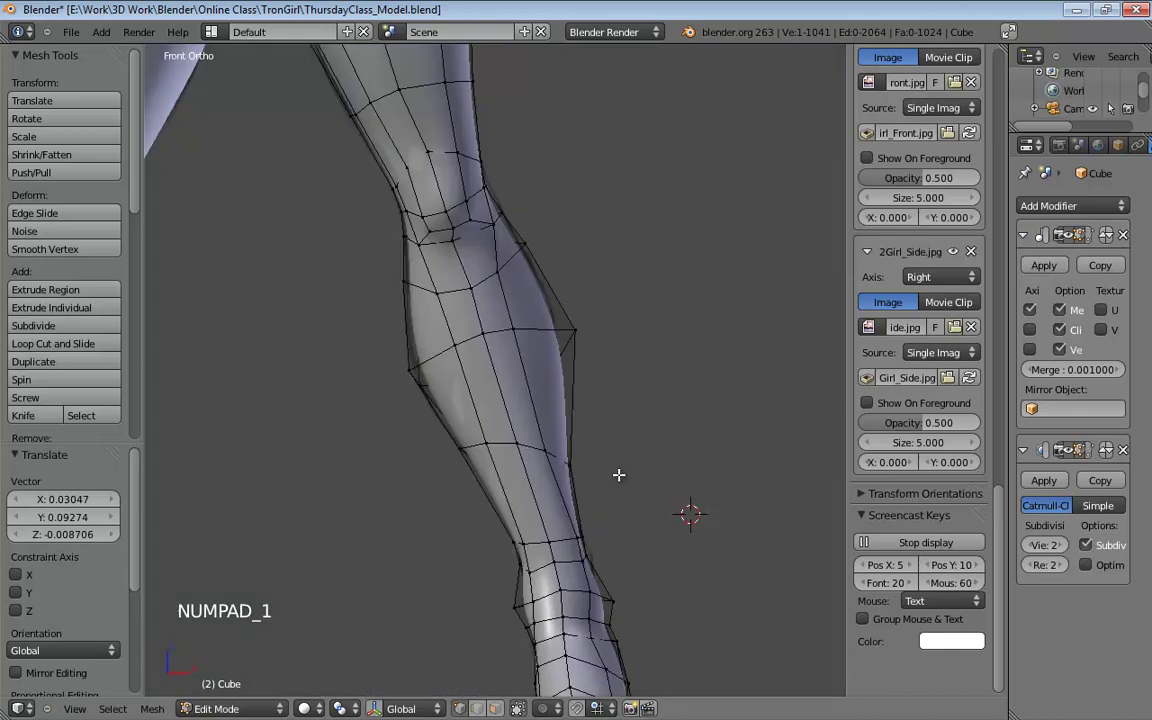
pyautogui.press('z')
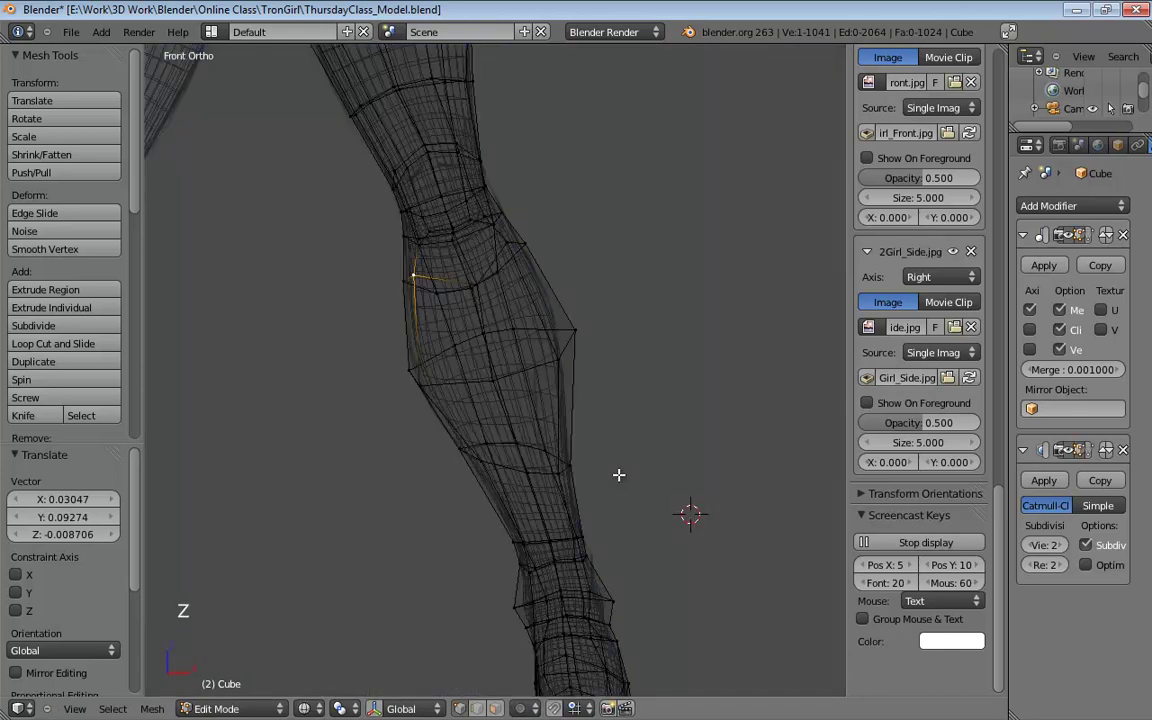
pyautogui.scroll(5, 478, 380)
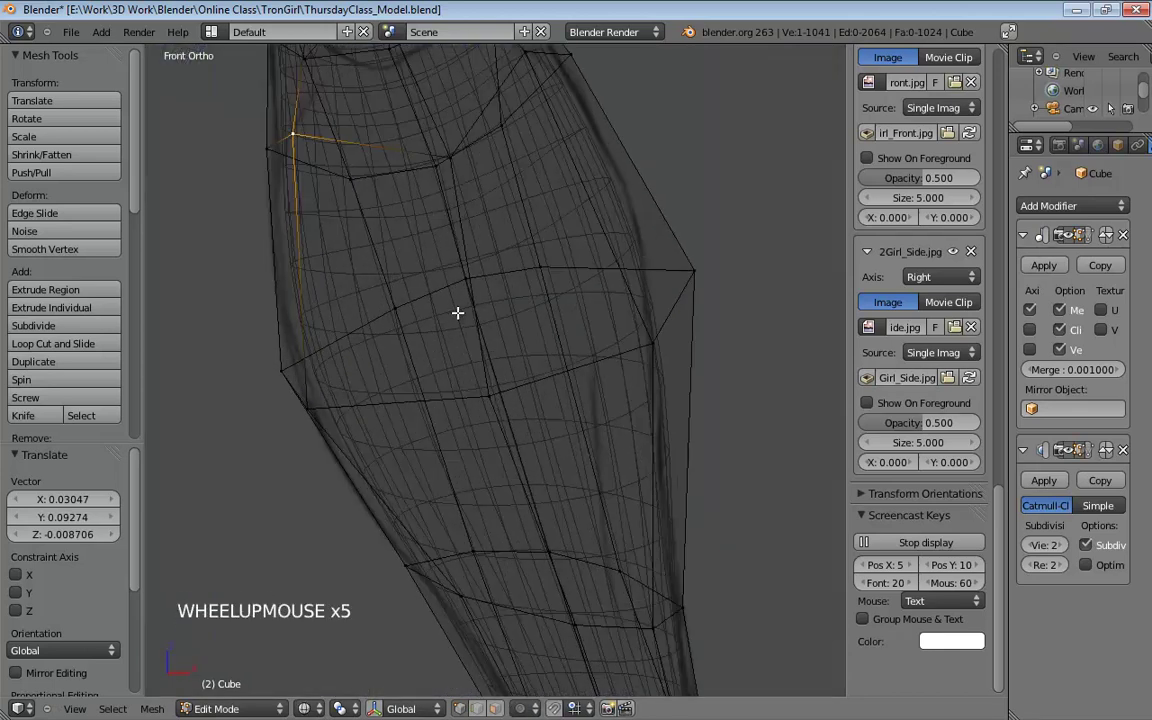
pyautogui.keyDown('shift'); pyautogui.moveTo(457, 313); pyautogui.dragTo(459, 418, button='middle'); pyautogui.keyUp('shift')
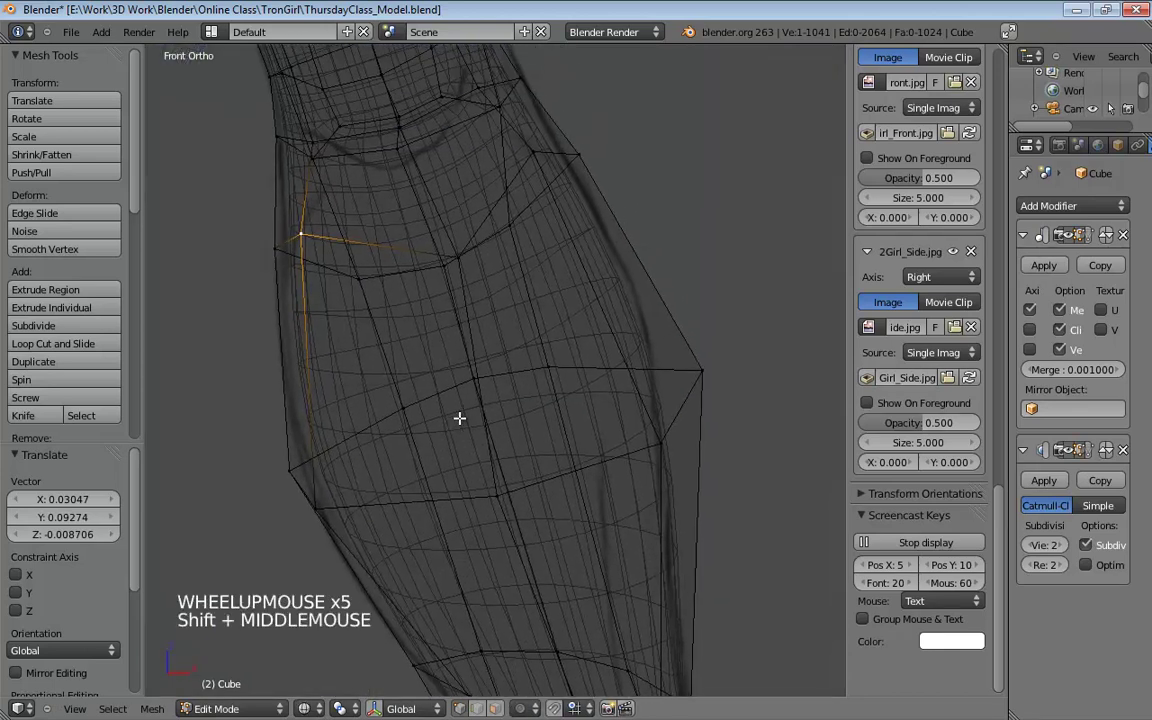
pyautogui.hotkey('ctrl', 'r')
pyautogui.click(470, 352)
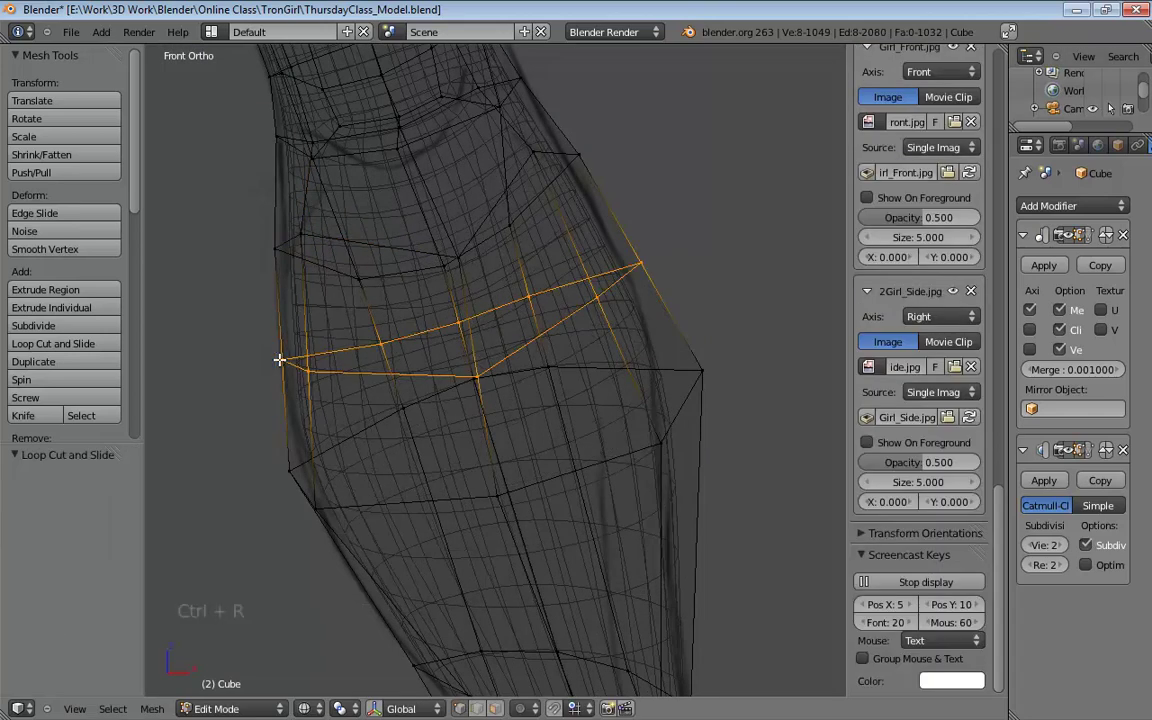
# Step: Move the new calf loop's inner, front and outer vertices outward to round the calf against the front reference
pyautogui.moveTo(279, 359)
pyautogui.mouseDown()
pyautogui.moveTo(252, 354)
pyautogui.moveTo(282, 368)
pyautogui.mouseUp()
pyautogui.moveTo(374, 347); pyautogui.dragTo(341, 335)
pyautogui.click(474, 375)
pyautogui.moveTo(638, 258)
pyautogui.mouseDown()
pyautogui.moveTo(669, 249)
pyautogui.moveTo(657, 248)
pyautogui.mouseUp()
# Step: Pull the two outer vertices of the mid-calf loop inward to match the reference outline
pyautogui.keyDown('shift'); pyautogui.moveTo(705, 371); pyautogui.dragTo(621, 208, button='middle'); pyautogui.keyUp('shift')
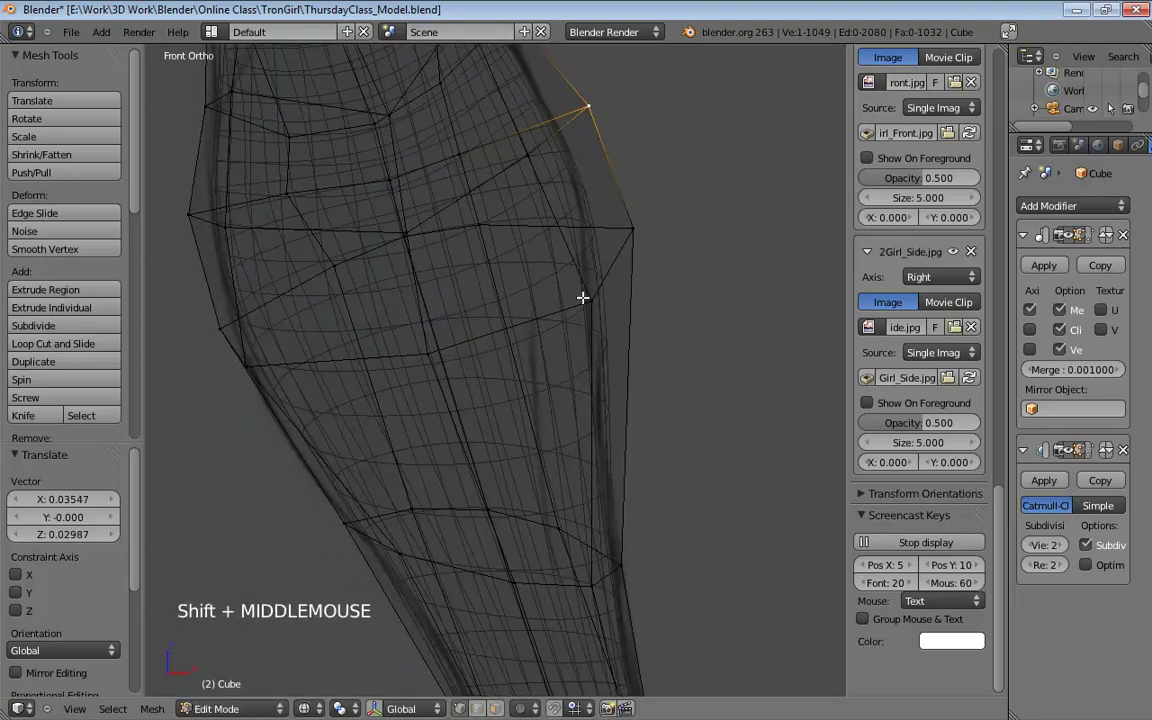
pyautogui.moveTo(575, 303); pyautogui.dragTo(550, 307)
pyautogui.moveTo(628, 229); pyautogui.dragTo(614, 233)
pyautogui.keyDown('shift'); pyautogui.moveTo(675, 440); pyautogui.dragTo(625, 378, button='middle'); pyautogui.keyUp('shift')
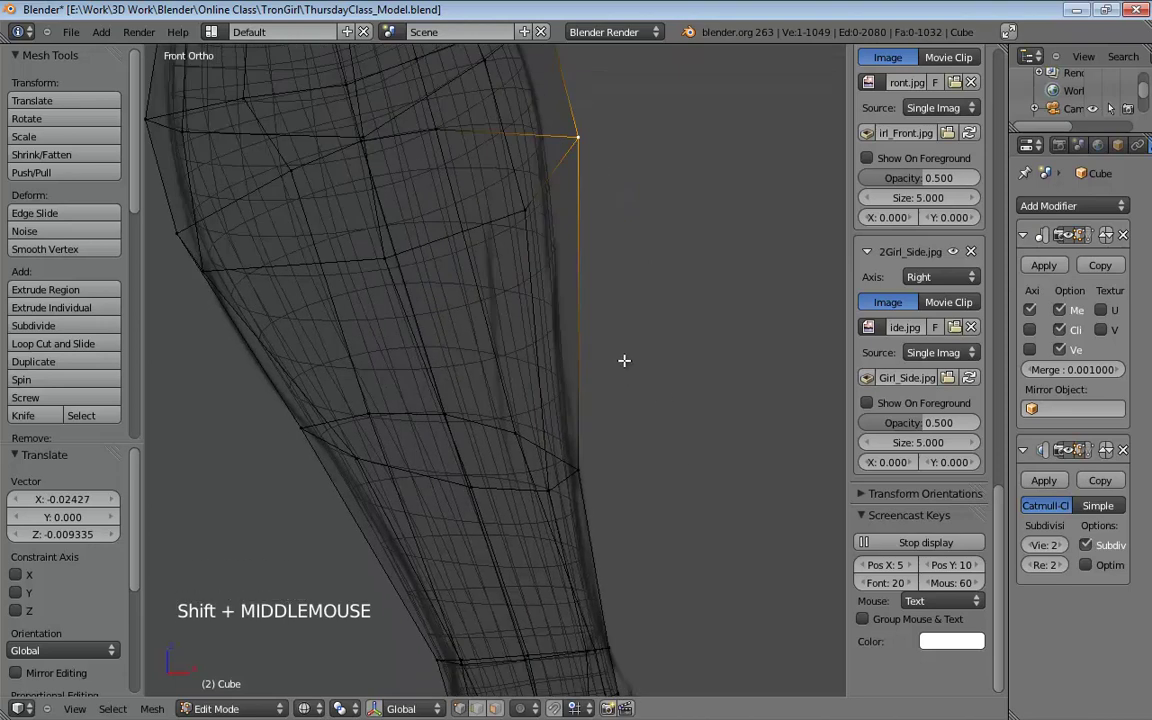
pyautogui.keyDown('shift'); pyautogui.moveTo(202, 297); pyautogui.dragTo(316, 399, button='middle'); pyautogui.keyUp('shift')
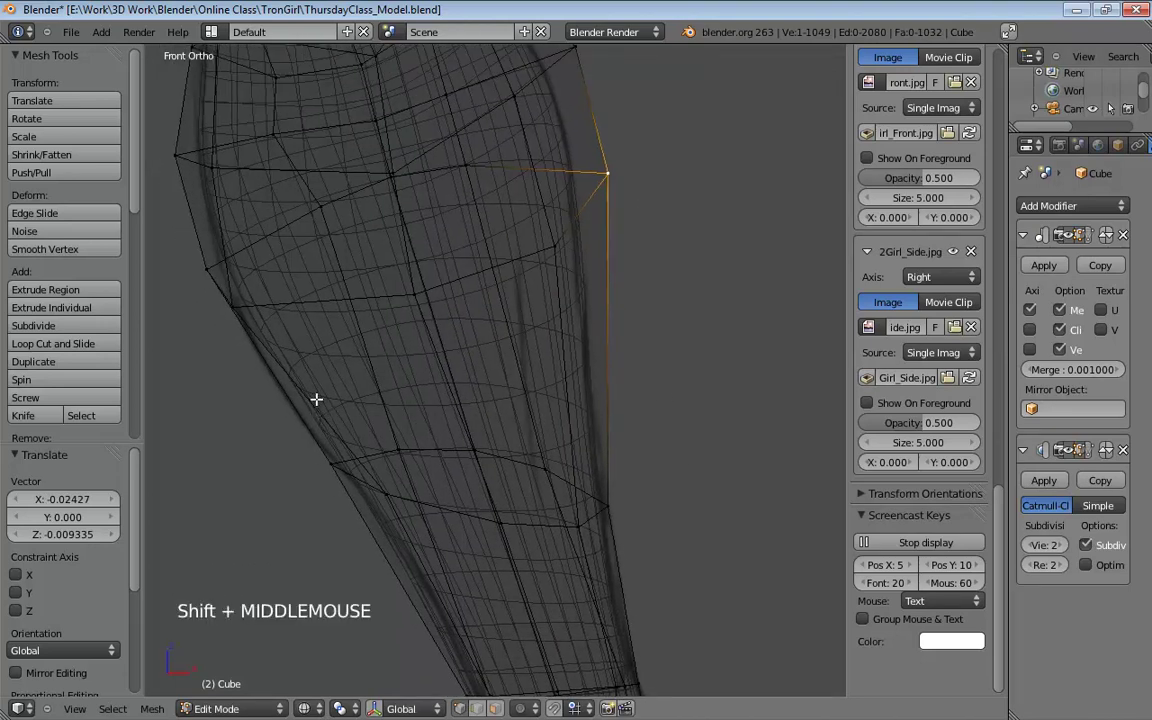
# Step: With solid shading and the subdivision preview off, lower the inner vertices and adjacent front vertex of the mid-calf loop
pyautogui.press('z')
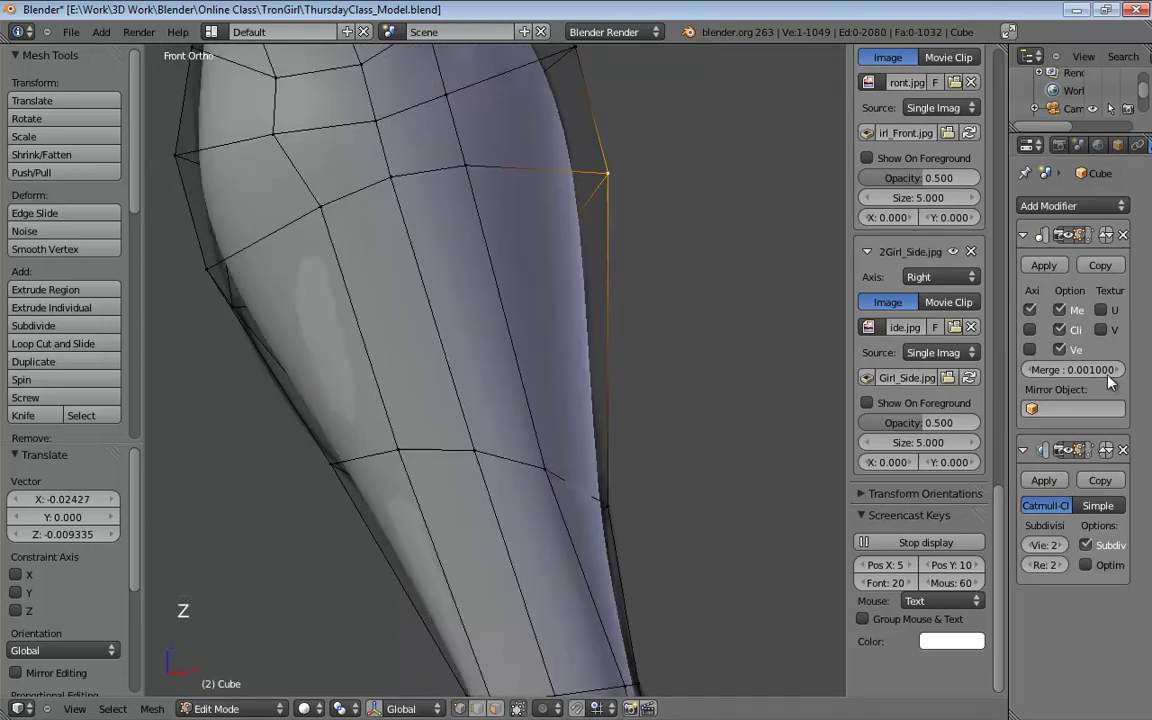
pyautogui.click(1070, 454)
pyautogui.moveTo(472, 361); pyautogui.dragTo(465, 242, button='middle')
pyautogui.click(606, 255)
pyautogui.click(328, 295)
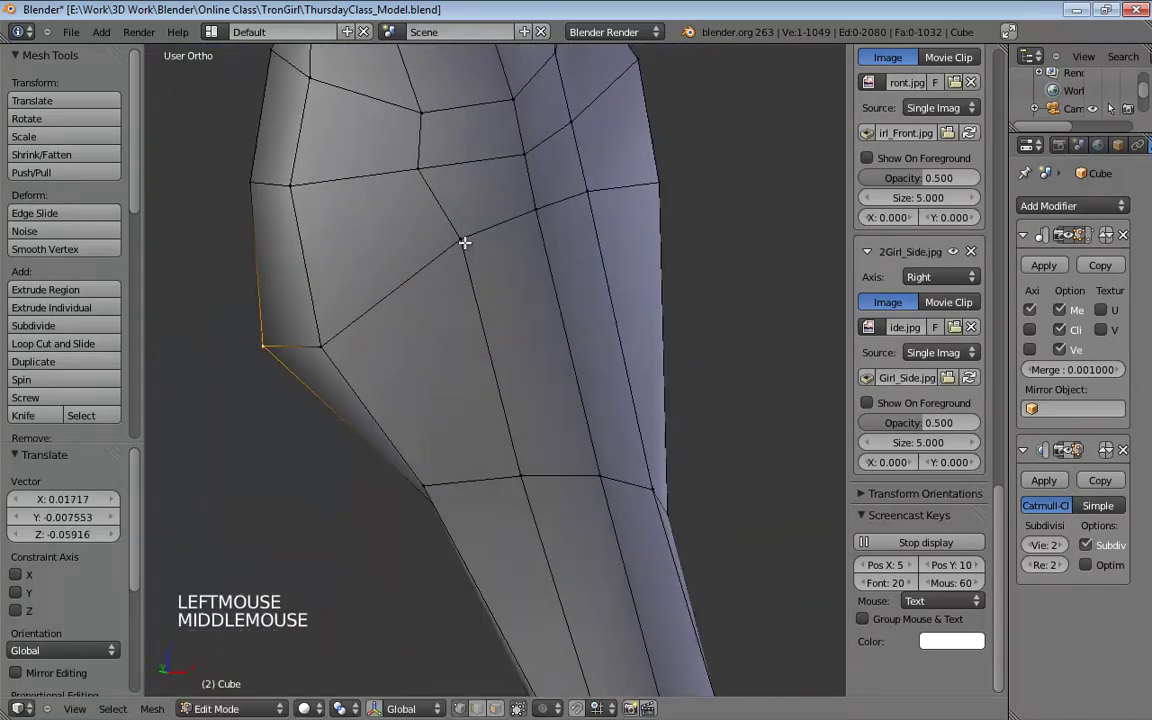
pyautogui.click(464, 284)
# Step: In front wireframe view with the subdivision preview on, adjust the lower calf loops' inner and back vertices to match the reference outline
pyautogui.moveTo(481, 319); pyautogui.dragTo(398, 386, button='middle')
pyautogui.press('KP_1')
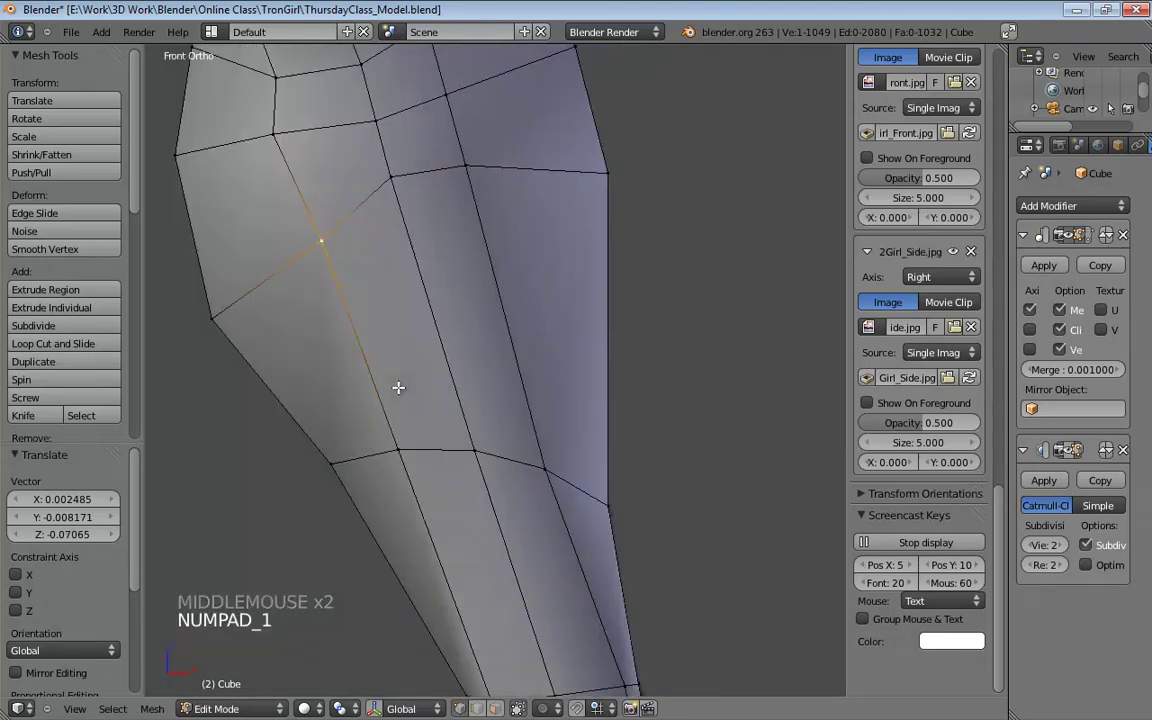
pyautogui.press('KP_5')
pyautogui.press('KP_5')
pyautogui.press('z')
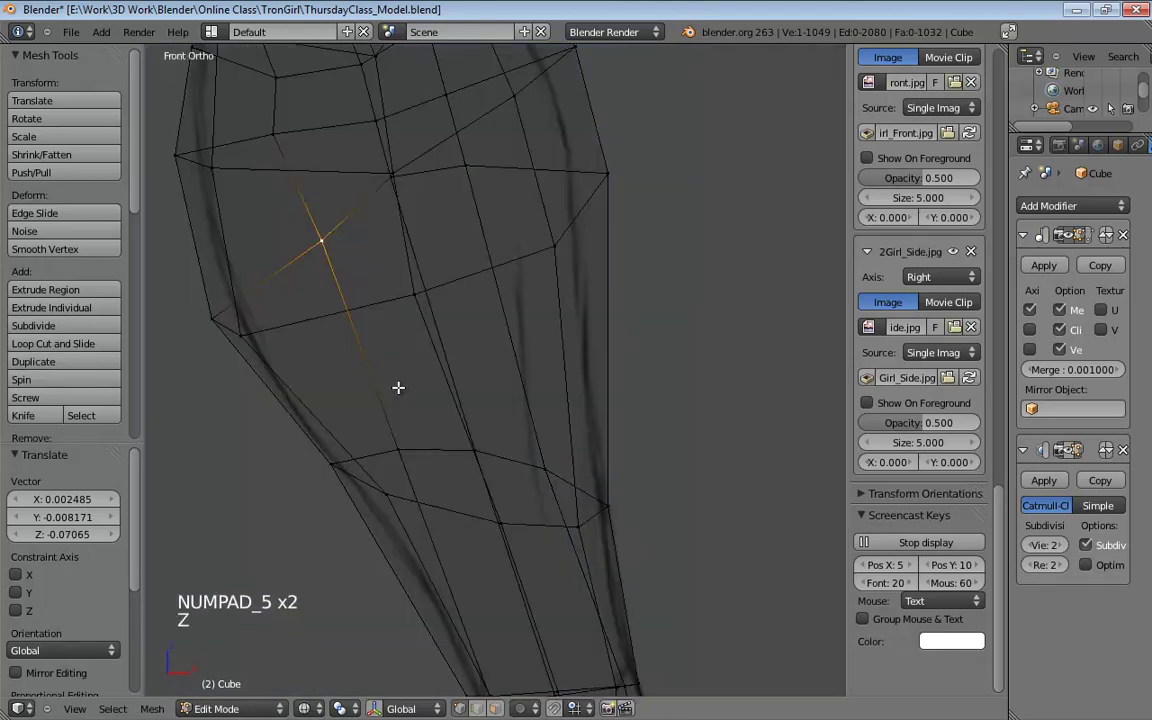
pyautogui.click(1075, 453)
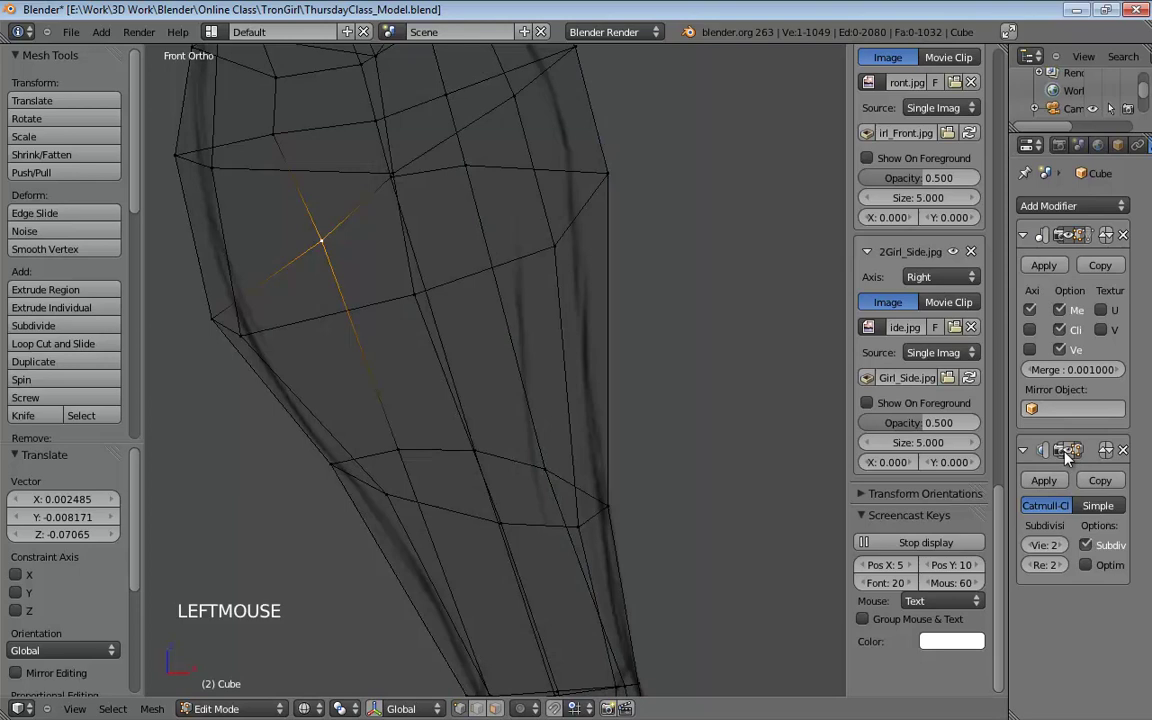
pyautogui.click(1058, 455)
pyautogui.click(1059, 453)
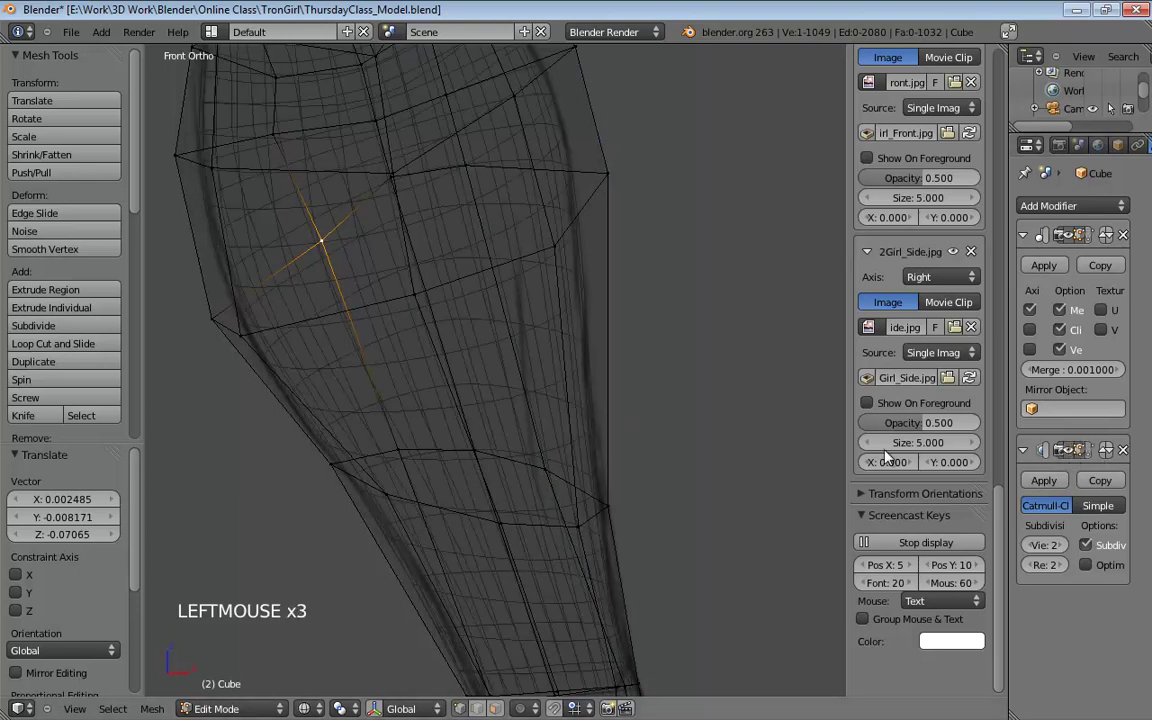
pyautogui.moveTo(239, 333); pyautogui.dragTo(237, 342)
pyautogui.moveTo(417, 296); pyautogui.dragTo(439, 288)
pyautogui.click(340, 458)
pyautogui.moveTo(340, 458); pyautogui.dragTo(335, 453)
pyautogui.scroll(-7, 470, 395)
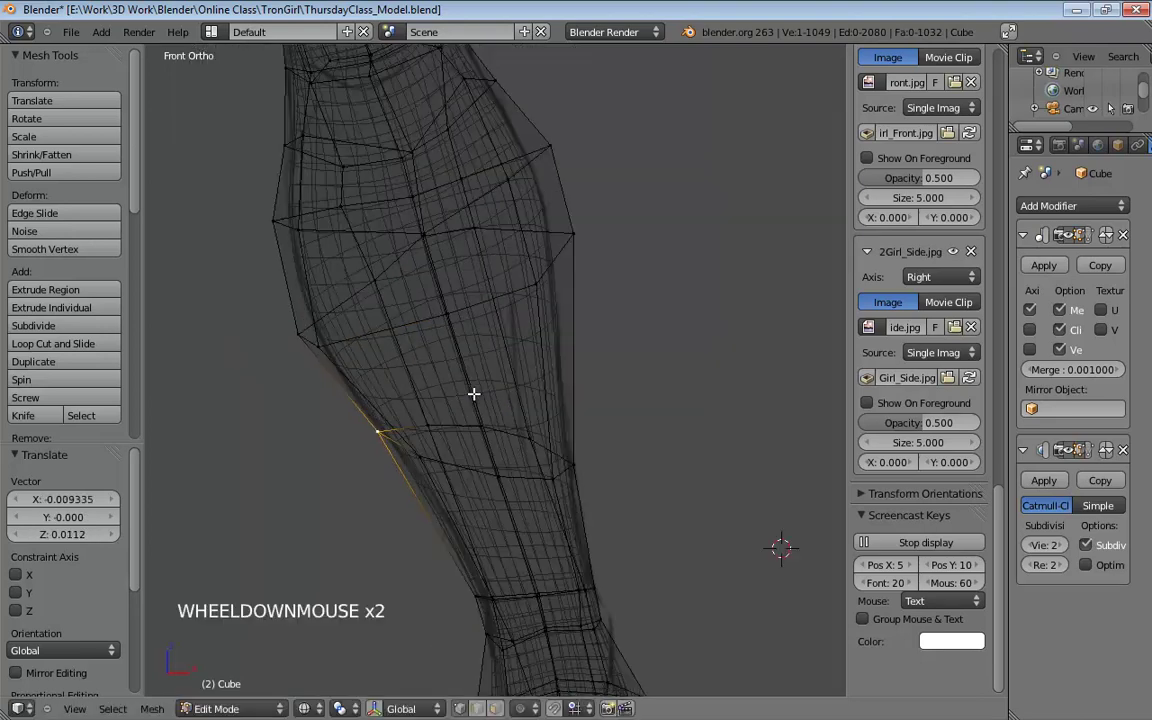
# Step: With solid shading and the subdivision preview off, reposition the front and back vertices of the mid-calf loops to even out their flow
pyautogui.moveTo(473, 393)
pyautogui.mouseDown(button='middle')
pyautogui.moveTo(478, 363)
pyautogui.moveTo(422, 378)
pyautogui.moveTo(478, 404)
pyautogui.moveTo(483, 378)
pyautogui.mouseUp(button='middle')
pyautogui.scroll(2, 483, 378)
pyautogui.click(1063, 452)
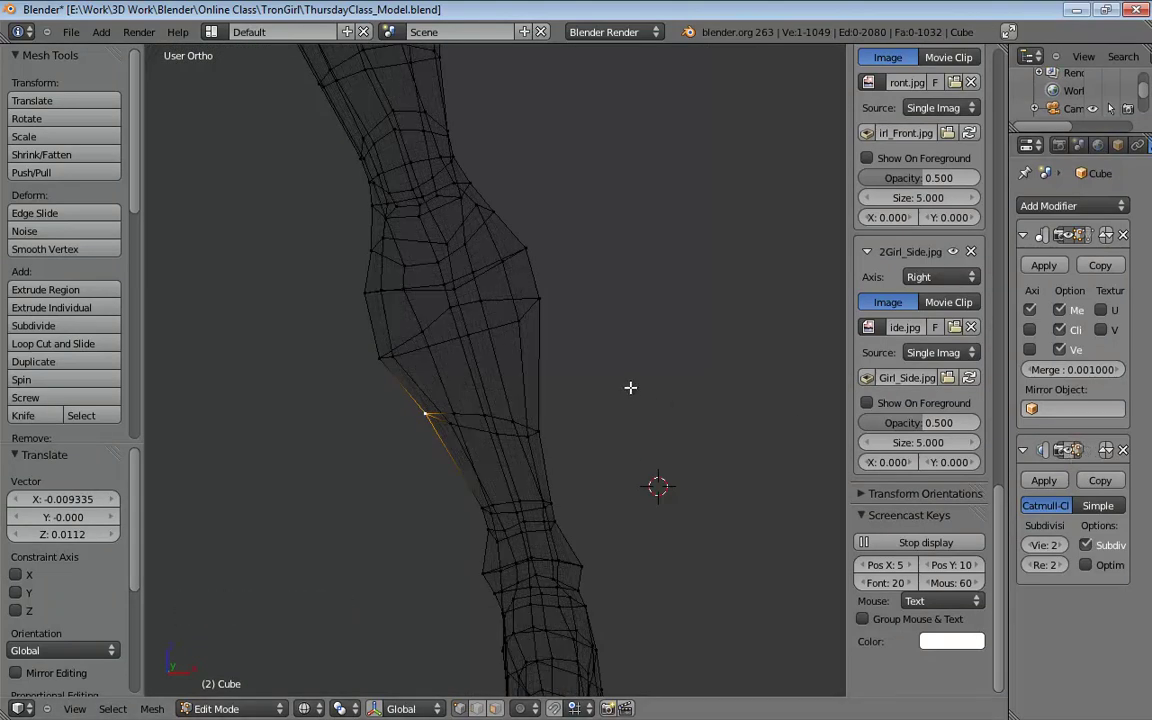
pyautogui.press('z')
pyautogui.moveTo(450, 312)
pyautogui.mouseDown()
pyautogui.moveTo(454, 324)
pyautogui.moveTo(488, 314)
pyautogui.mouseUp()
pyautogui.click(419, 330)
pyautogui.moveTo(494, 316); pyautogui.dragTo(302, 285, button='middle')
pyautogui.moveTo(425, 305); pyautogui.dragTo(484, 340)
pyautogui.moveTo(484, 340); pyautogui.dragTo(532, 342, button='middle')
pyautogui.moveTo(515, 348)
pyautogui.mouseDown()
pyautogui.moveTo(521, 362)
pyautogui.moveTo(514, 352)
pyautogui.mouseUp()
pyautogui.click(598, 354)
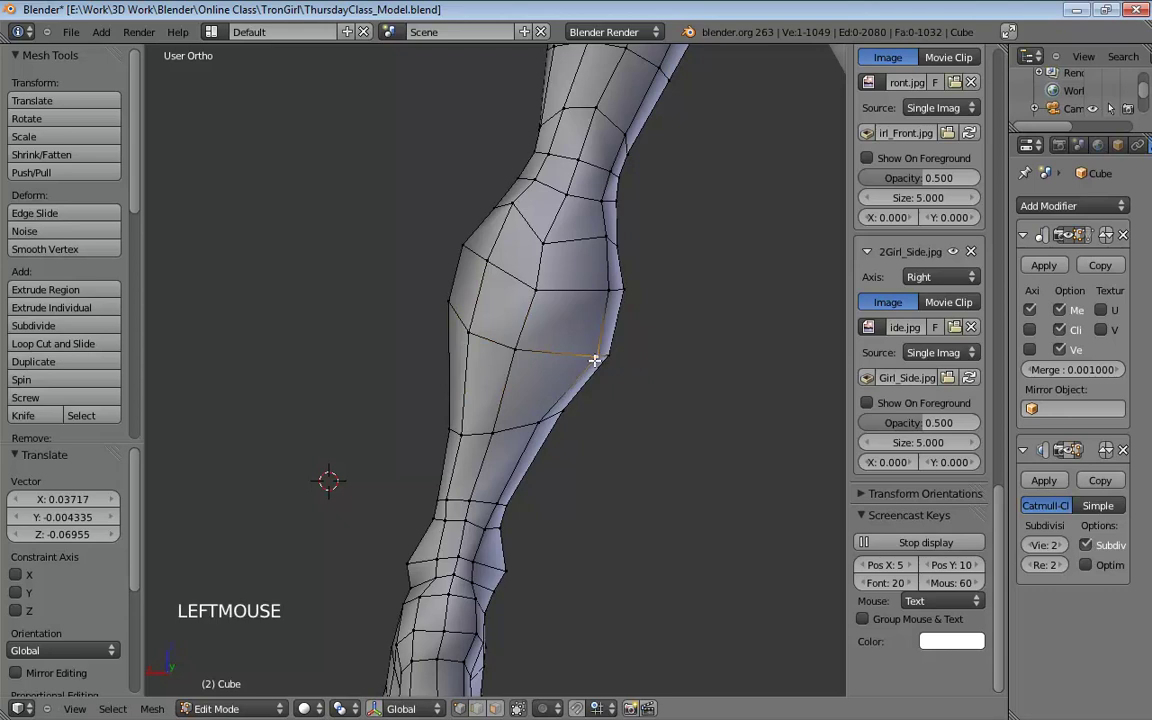
# Step: Raise the front vertices of the edge loop just below the knee
pyautogui.moveTo(549, 424); pyautogui.dragTo(231, 393, button='middle')
pyautogui.moveTo(421, 275); pyautogui.dragTo(445, 232)
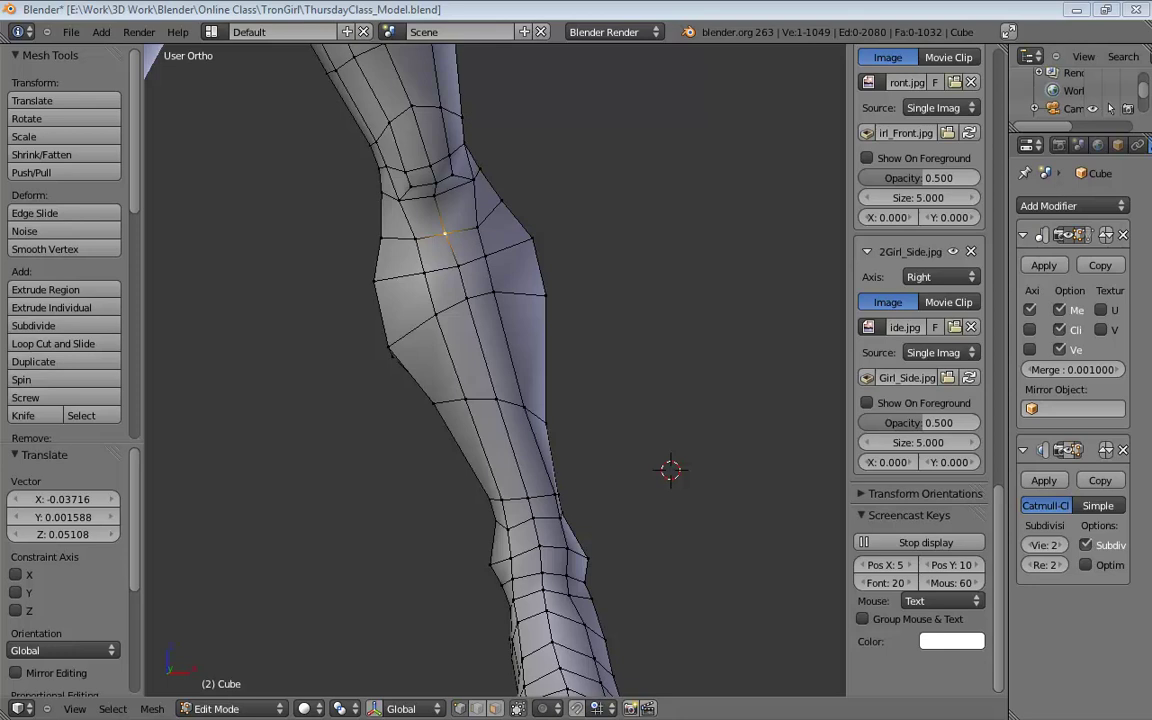
pyautogui.moveTo(479, 224); pyautogui.dragTo(447, 224)
pyautogui.moveTo(419, 238); pyautogui.dragTo(415, 231)
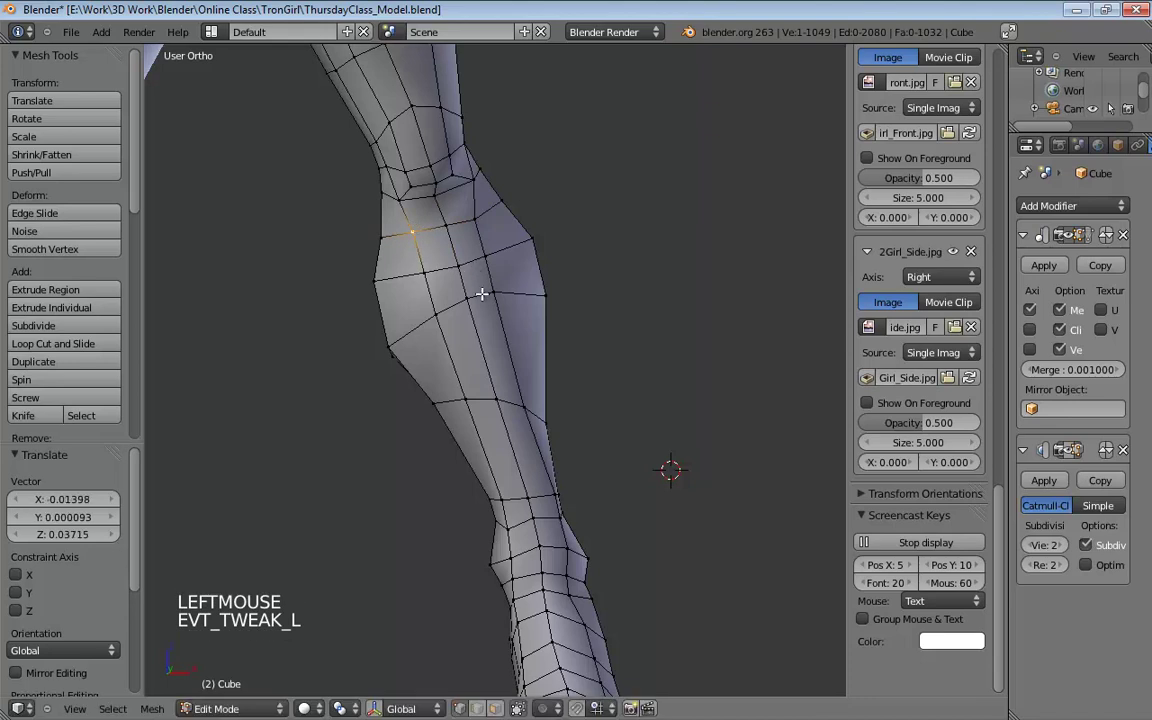
# Step: Reposition the remaining front and outer vertices of the upper calf loops upward to even out their spacing
pyautogui.moveTo(495, 299)
pyautogui.mouseDown(button='middle')
pyautogui.moveTo(355, 309)
pyautogui.moveTo(401, 313)
pyautogui.moveTo(517, 247)
pyautogui.moveTo(489, 309)
pyautogui.mouseUp(button='middle')
pyautogui.scroll(-3, 401, 313)
pyautogui.moveTo(489, 309); pyautogui.dragTo(496, 300)
pyautogui.moveTo(495, 344); pyautogui.dragTo(504, 338)
pyautogui.moveTo(504, 336)
pyautogui.mouseDown(button='middle')
pyautogui.moveTo(458, 310)
pyautogui.moveTo(368, 319)
pyautogui.moveTo(512, 334)
pyautogui.mouseUp(button='middle')
pyautogui.moveTo(525, 298); pyautogui.dragTo(548, 267)
# Step: Lower the knee loop's vertices around the inner side, back and outer side of the knee
pyautogui.moveTo(548, 267); pyautogui.dragTo(474, 220, button='middle')
pyautogui.moveTo(385, 222)
pyautogui.mouseDown(button='middle')
pyautogui.moveTo(303, 226)
pyautogui.moveTo(407, 221)
pyautogui.mouseUp(button='middle')
pyautogui.scroll(3, 454, 243)
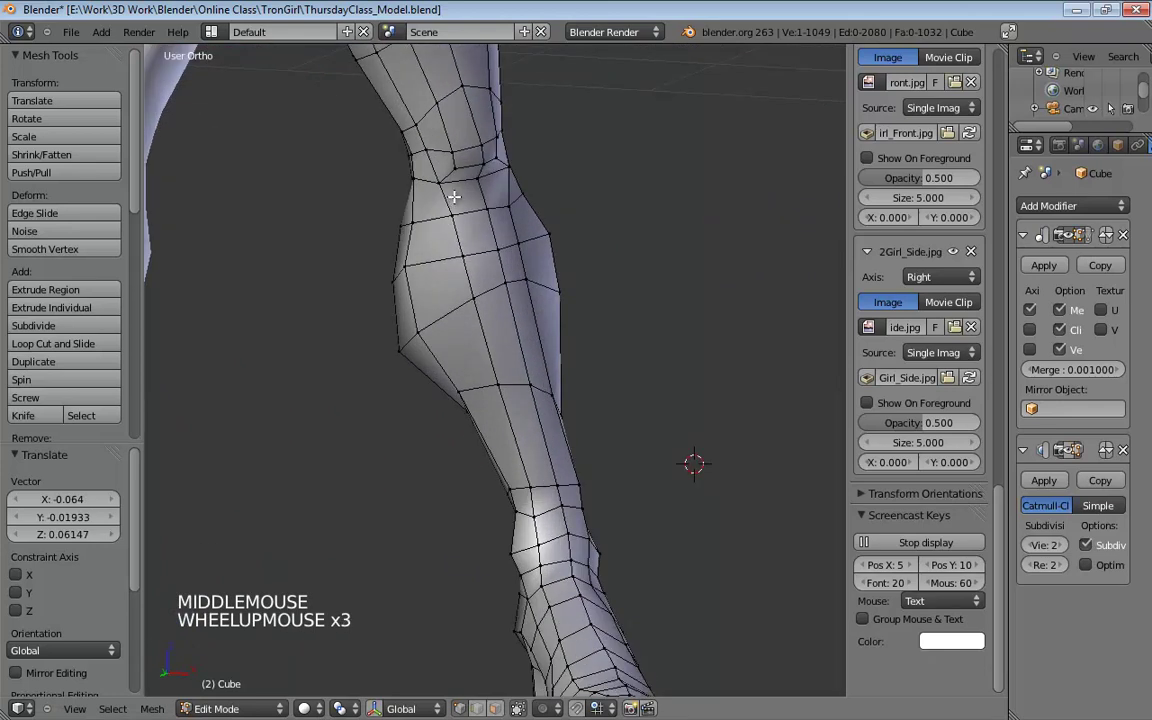
pyautogui.keyDown('shift'); pyautogui.moveTo(454, 172); pyautogui.dragTo(563, 312, button='middle'); pyautogui.keyUp('shift')
pyautogui.moveTo(555, 304); pyautogui.dragTo(525, 327)
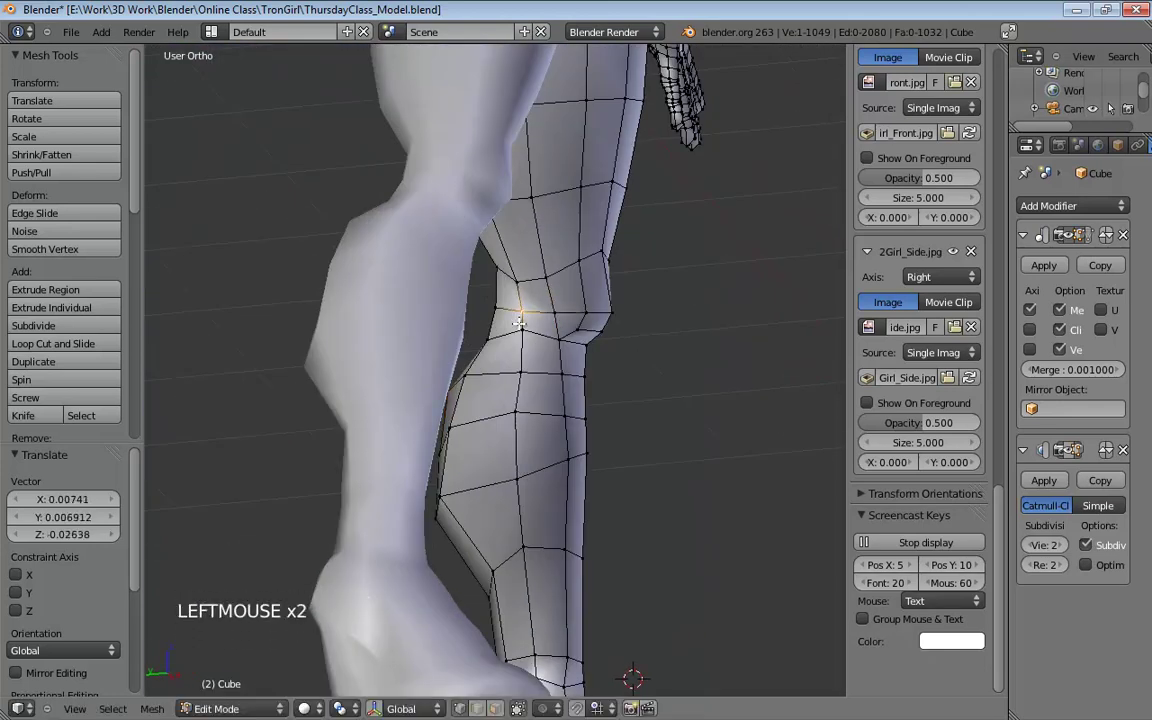
pyautogui.moveTo(525, 327); pyautogui.dragTo(588, 342, button='middle')
pyautogui.moveTo(584, 338); pyautogui.dragTo(555, 346)
pyautogui.moveTo(555, 346); pyautogui.dragTo(679, 355, button='middle')
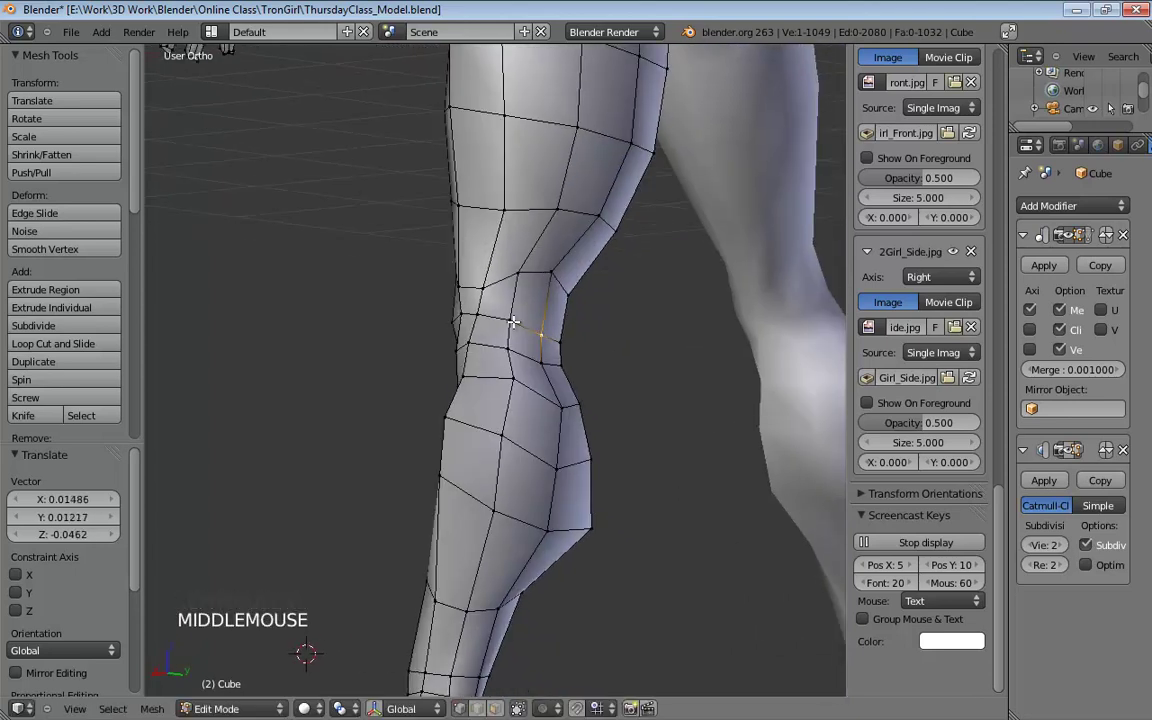
pyautogui.moveTo(512, 322); pyautogui.dragTo(510, 330)
pyautogui.moveTo(510, 330); pyautogui.dragTo(419, 320, button='middle')
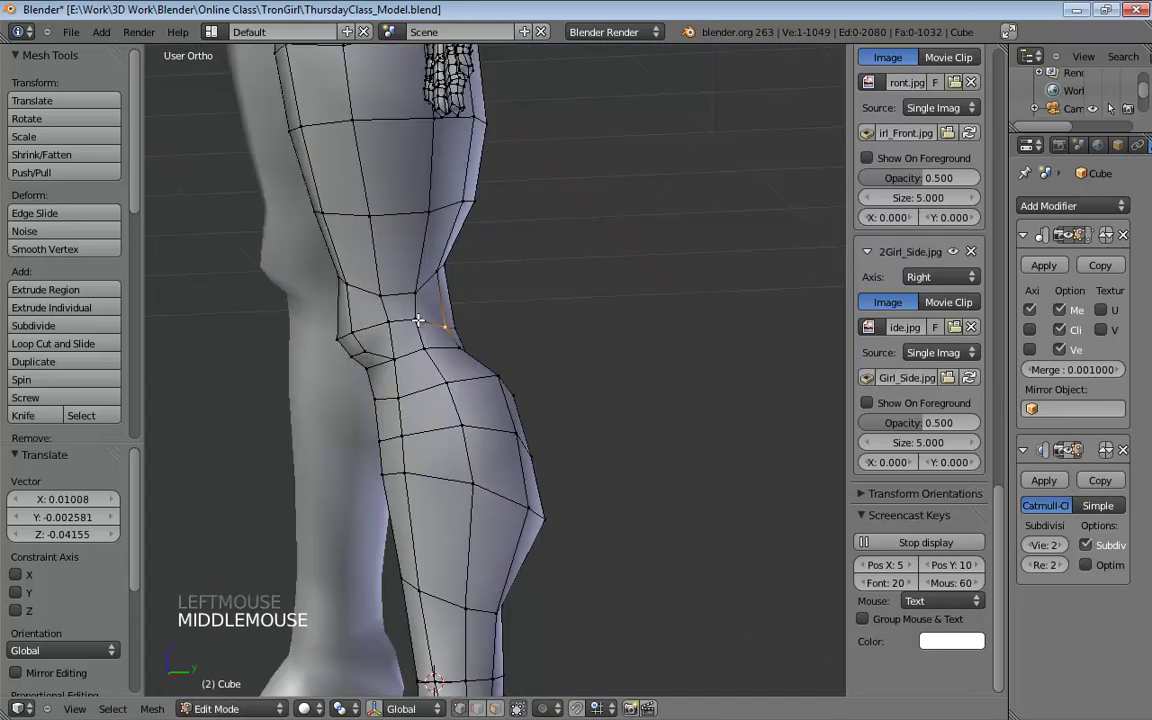
pyautogui.moveTo(418, 321); pyautogui.dragTo(388, 335)
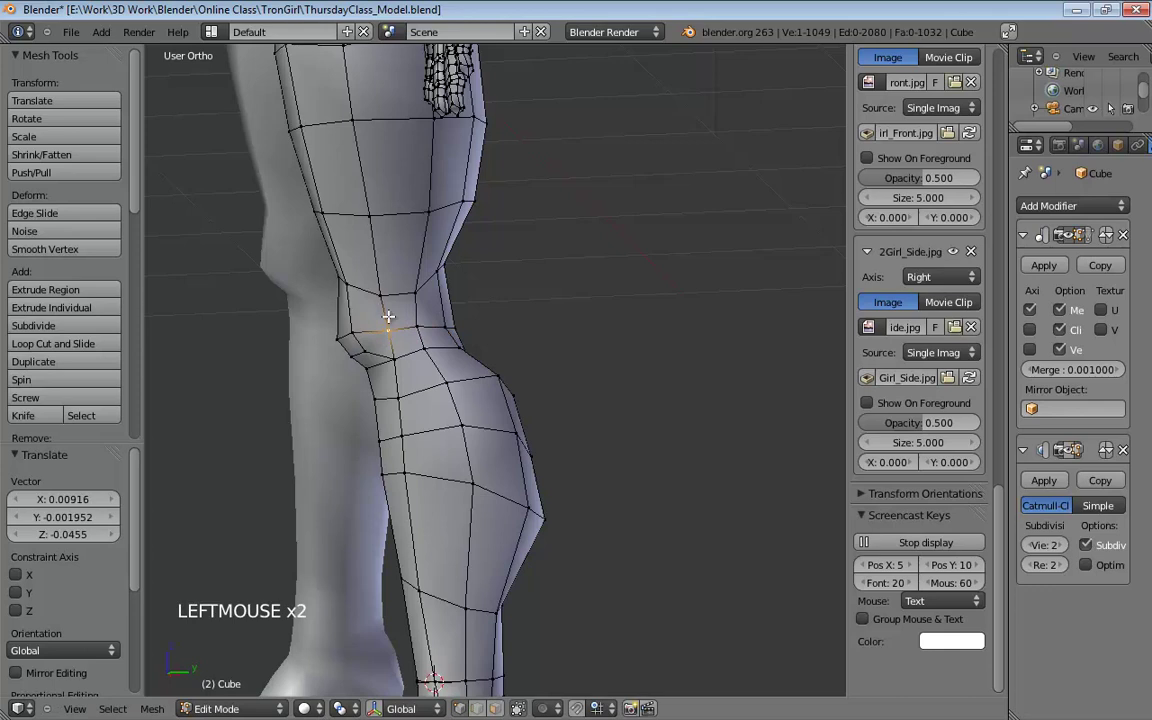
# Step: Add an edge loop around the leg just above the knee loop and adjust the front vertices around the kneecap
pyautogui.hotkey('ctrl', 'r')
pyautogui.click(391, 309)
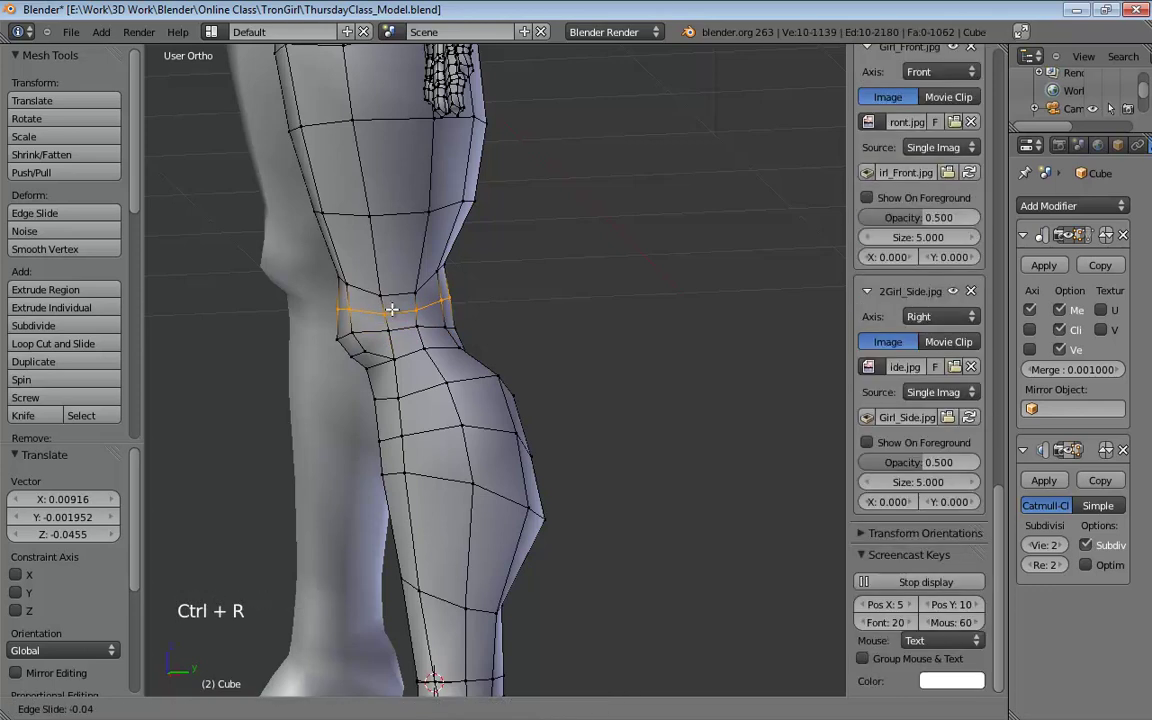
pyautogui.click(391, 309)
pyautogui.moveTo(391, 309)
pyautogui.mouseDown(button='middle')
pyautogui.moveTo(597, 285)
pyautogui.moveTo(399, 309)
pyautogui.mouseUp(button='middle')
pyautogui.click(367, 316)
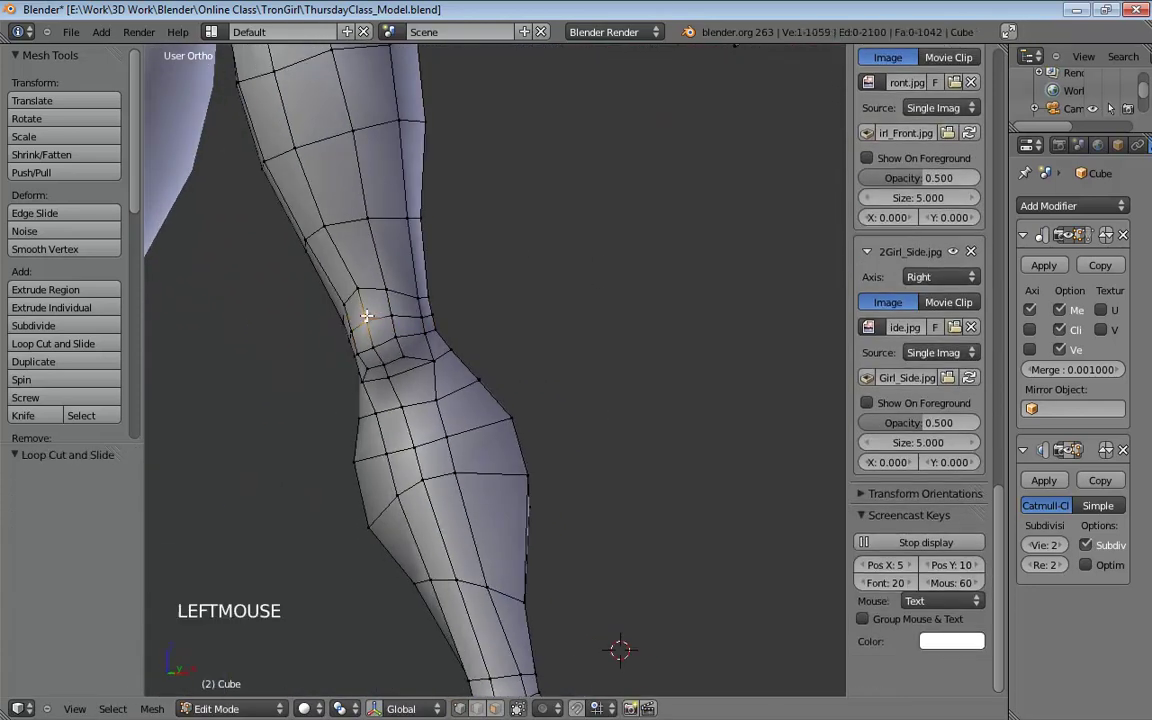
pyautogui.moveTo(367, 316)
pyautogui.mouseDown()
pyautogui.moveTo(391, 313)
pyautogui.moveTo(350, 317)
pyautogui.mouseUp()
pyautogui.moveTo(350, 317); pyautogui.dragTo(304, 316, button='middle')
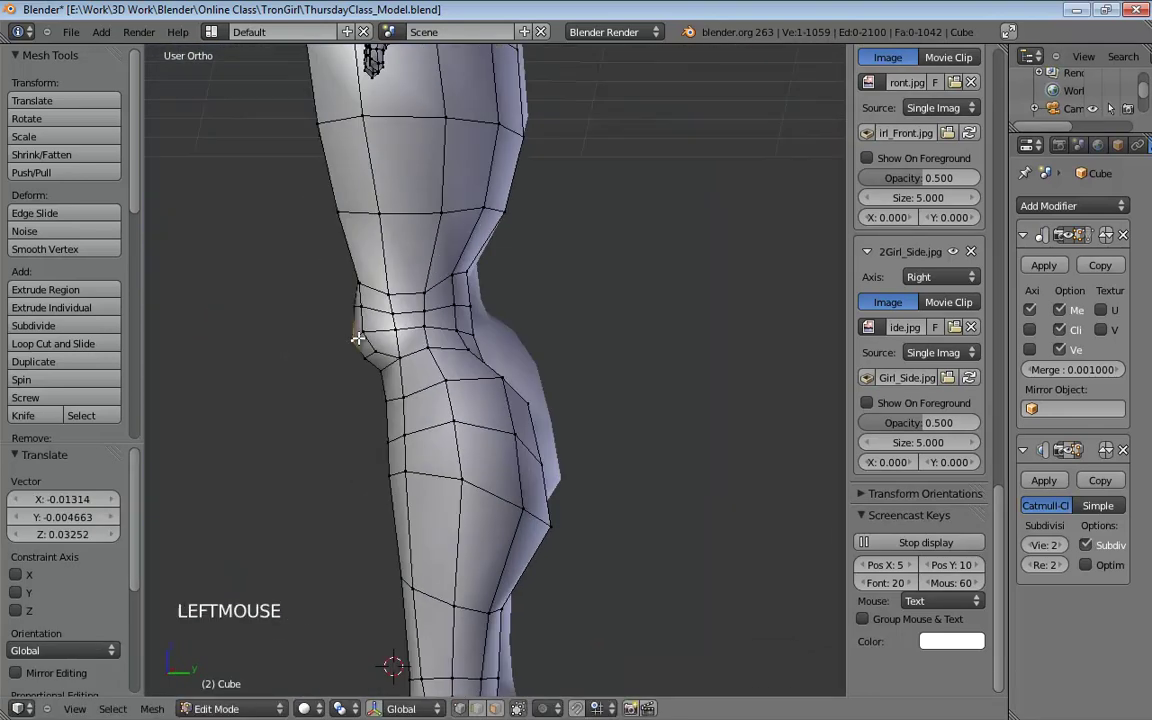
# Step: In right side wireframe view, undo the kneecap vertex moves and the edge loop added above the knee loop
pyautogui.press('KP_3')
pyautogui.press('KP_5')
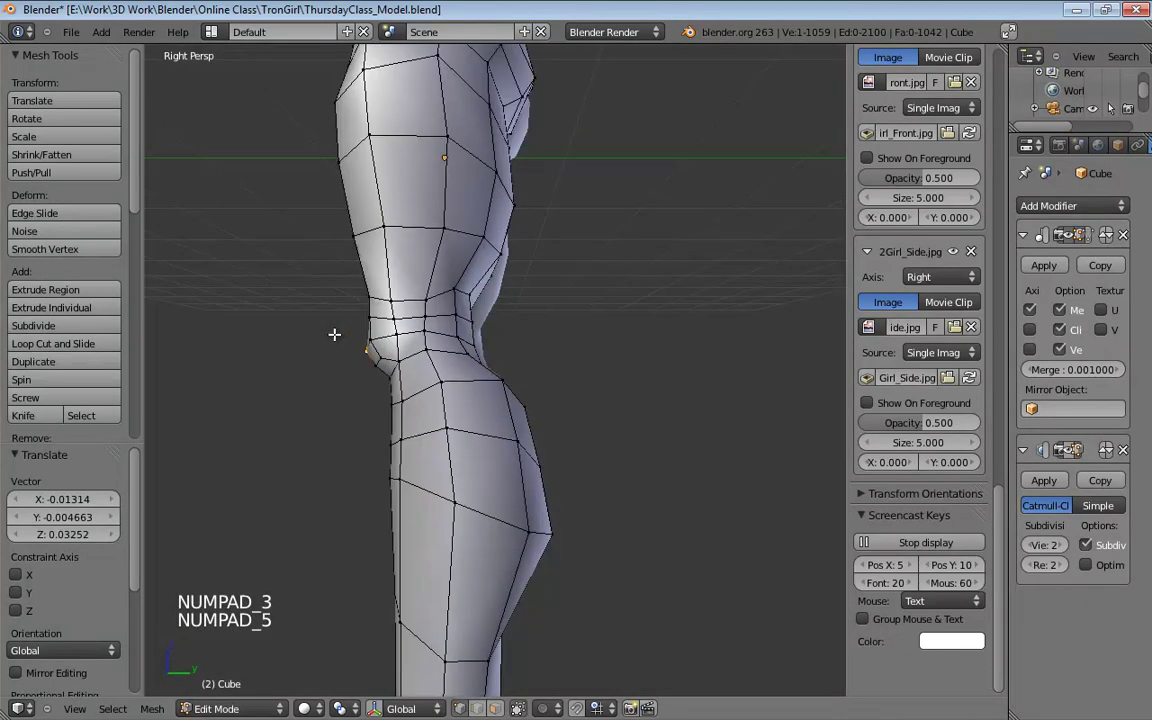
pyautogui.press('KP_5')
pyautogui.press('z')
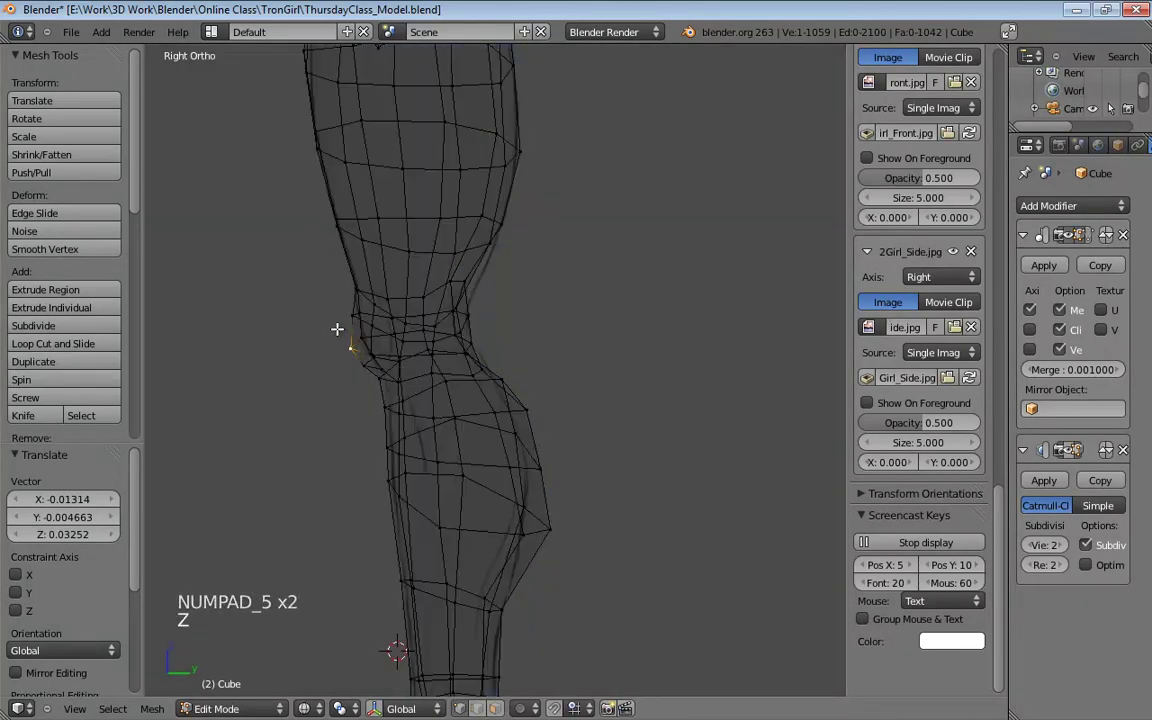
pyautogui.keyDown('shift'); pyautogui.moveTo(337, 329); pyautogui.dragTo(379, 313, button='middle'); pyautogui.keyUp('shift')
pyautogui.scroll(4, 373, 327)
pyautogui.scroll(-1, 373, 329)
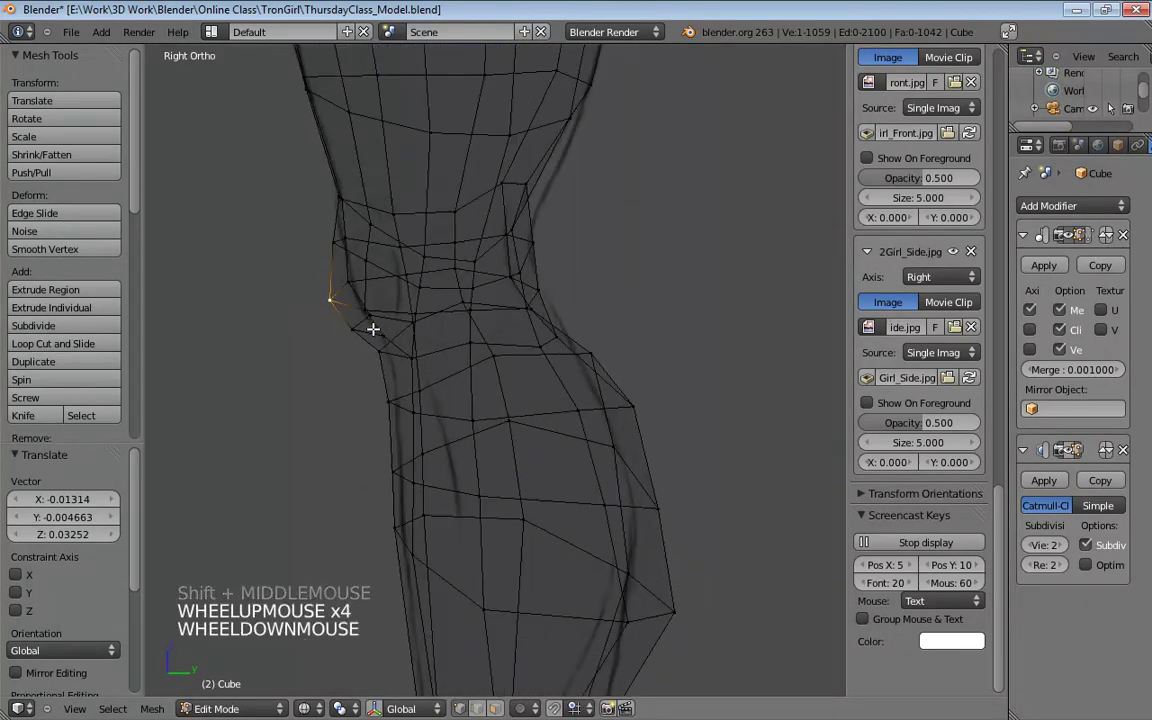
pyautogui.hotkey('ctrl', 'z')
pyautogui.hotkey('ctrl', 'z')
pyautogui.hotkey('ctrl', 'z')
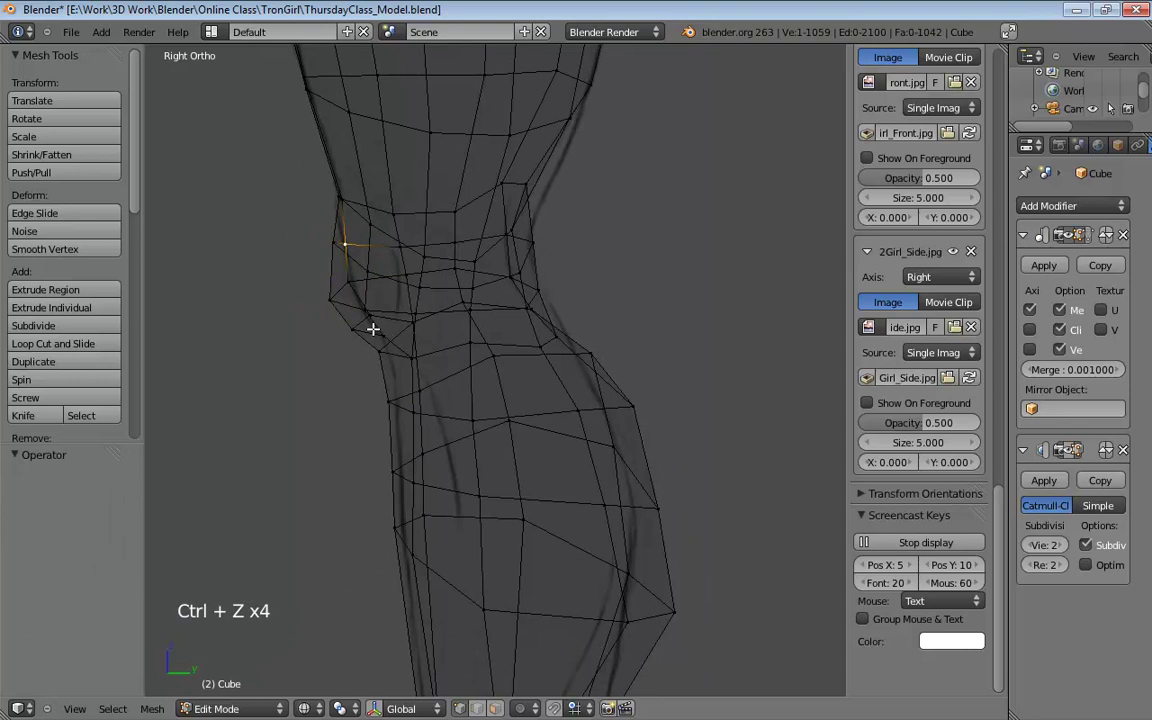
pyautogui.hotkey('ctrl', 'z')
pyautogui.hotkey('ctrl', 'z')
# Step: Examine the leg and knee topology from the front with solid shading
pyautogui.moveTo(394, 323); pyautogui.dragTo(678, 371, button='middle')
pyautogui.scroll(-3, 540, 352)
pyautogui.scroll(-3, 660, 336)
pyautogui.press('z')
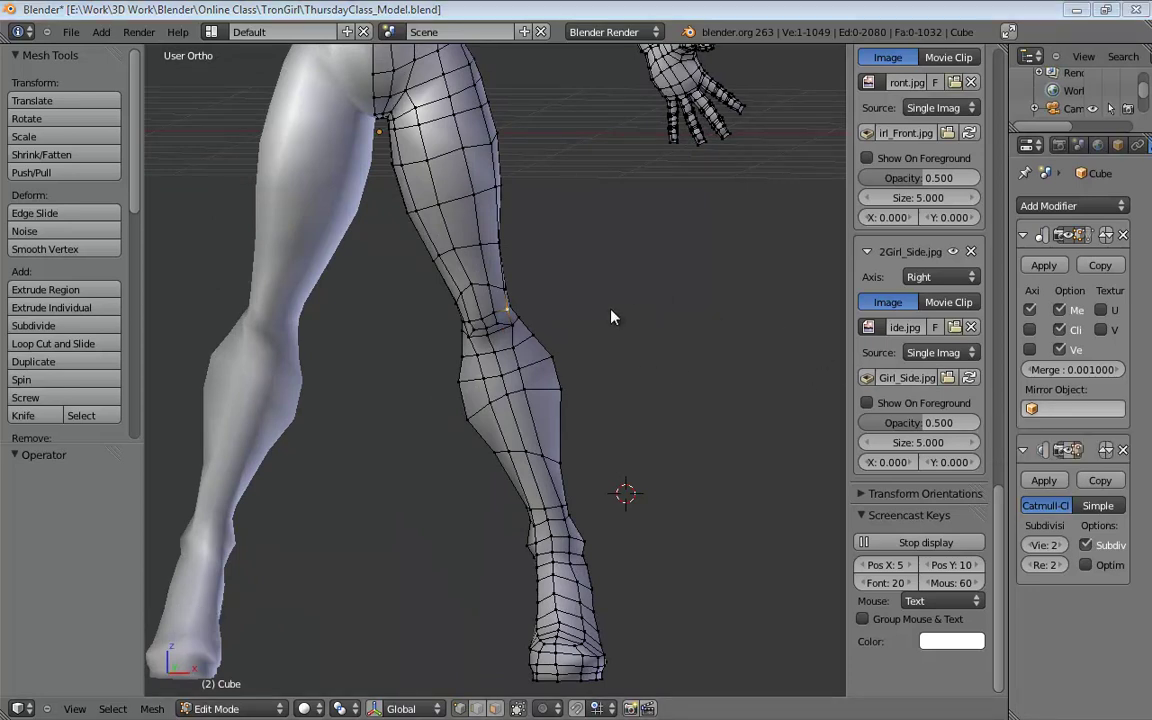
pyautogui.moveTo(612, 314); pyautogui.dragTo(522, 291, button='middle')
pyautogui.scroll(5, 489, 244)
pyautogui.keyDown('shift'); pyautogui.moveTo(489, 244); pyautogui.dragTo(542, 319, button='middle'); pyautogui.keyUp('shift')
pyautogui.scroll(3, 542, 319)
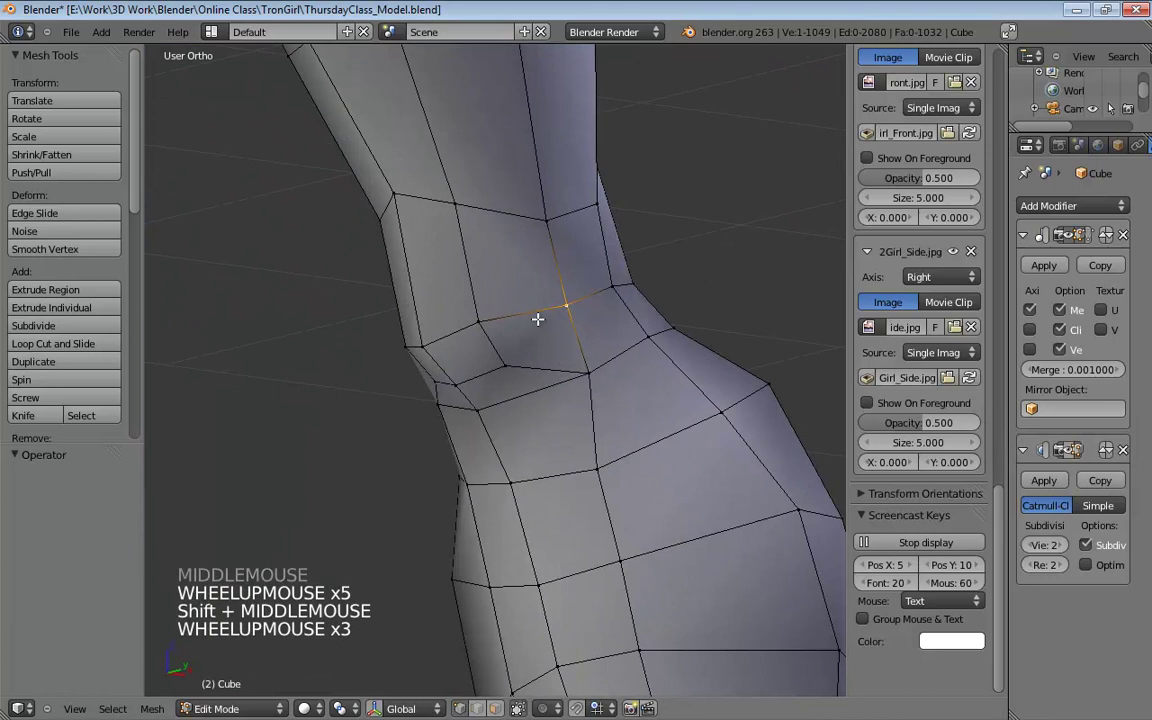
# Step: In right side wireframe view, pull the vertices behind the knee and at the top of the calf outward to the reference outline
pyautogui.press('KP_3')
pyautogui.press('KP_5')
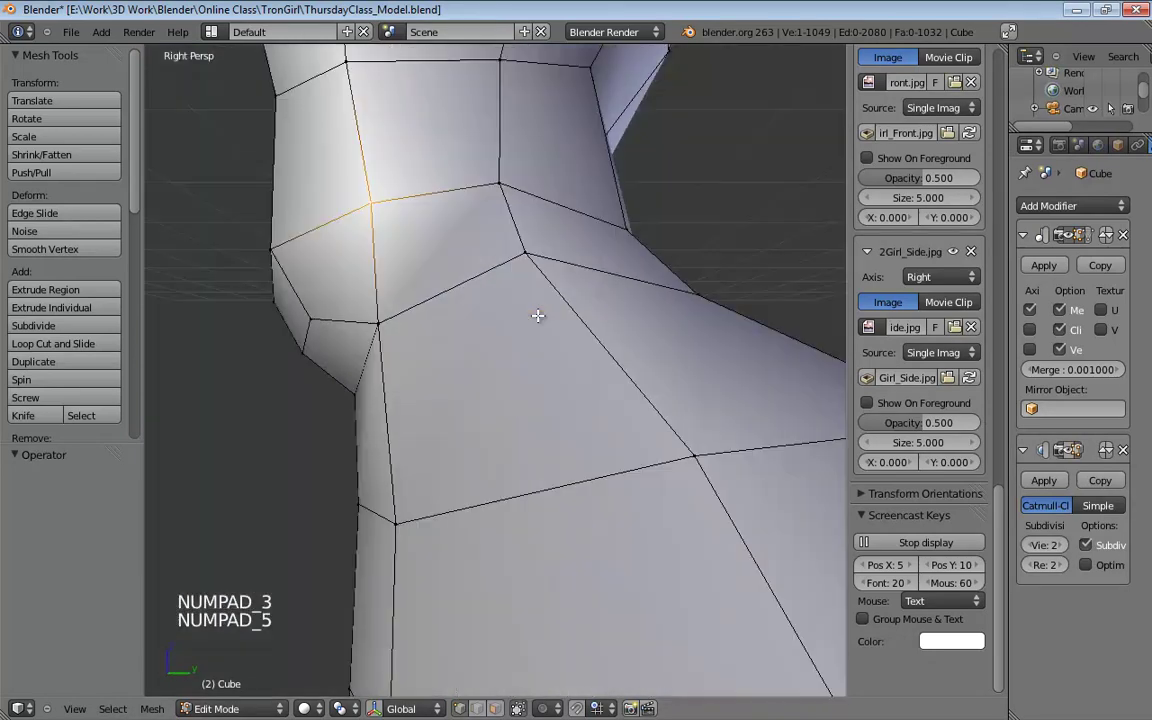
pyautogui.press('KP_5')
pyautogui.press('z')
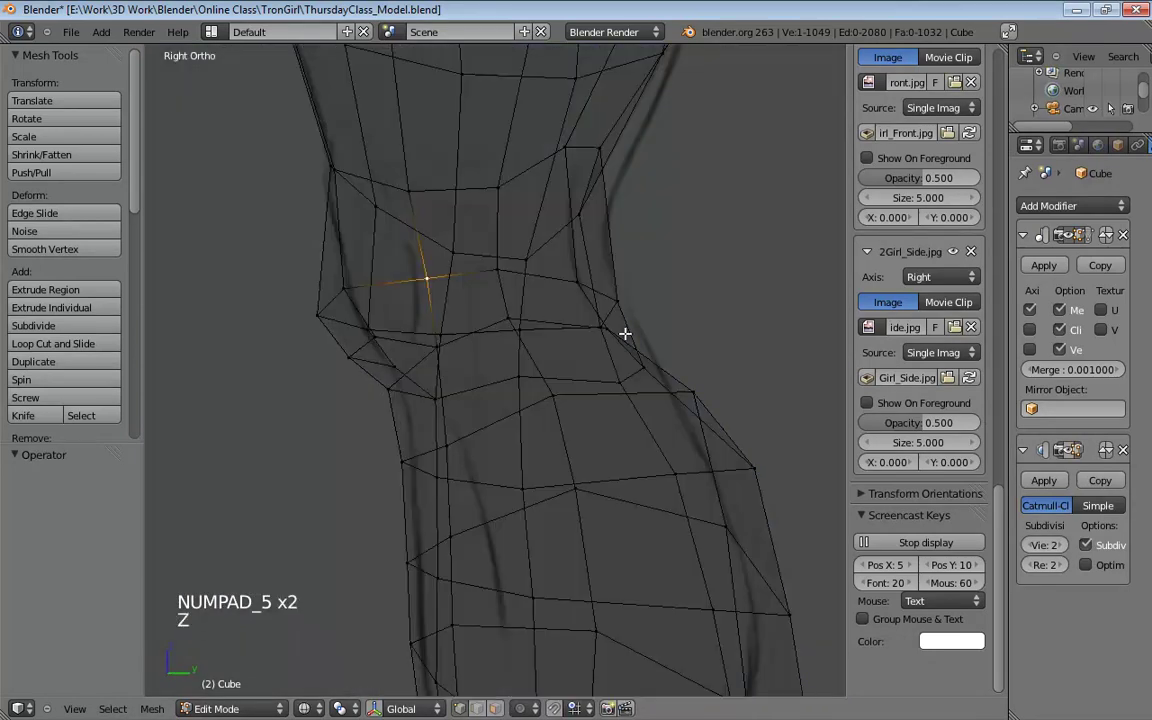
pyautogui.moveTo(649, 367); pyautogui.dragTo(672, 363)
pyautogui.moveTo(627, 302); pyautogui.dragTo(643, 298)
pyautogui.moveTo(592, 220); pyautogui.dragTo(619, 222)
pyautogui.moveTo(606, 151); pyautogui.dragTo(620, 162)
pyautogui.keyDown('shift'); pyautogui.moveTo(719, 184); pyautogui.dragTo(630, 269, button='middle'); pyautogui.keyUp('shift')
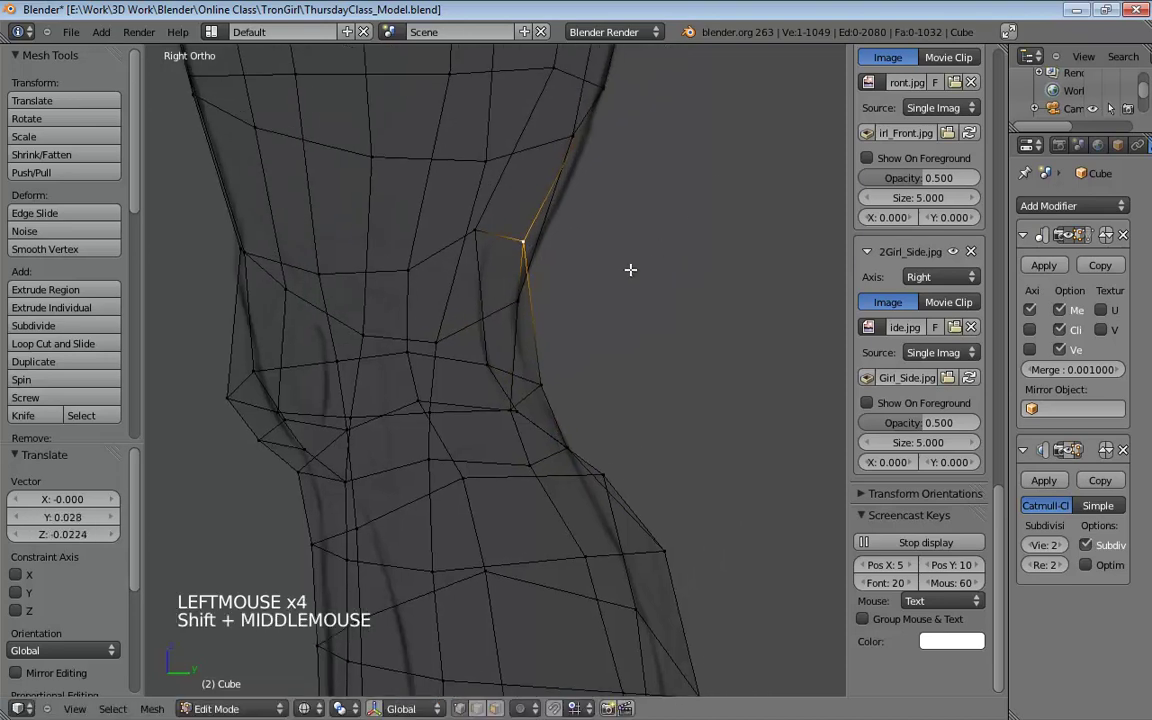
# Step: With the subdivision preview on, pull the thigh's back vertices outward to match the side reference
pyautogui.click(1077, 451)
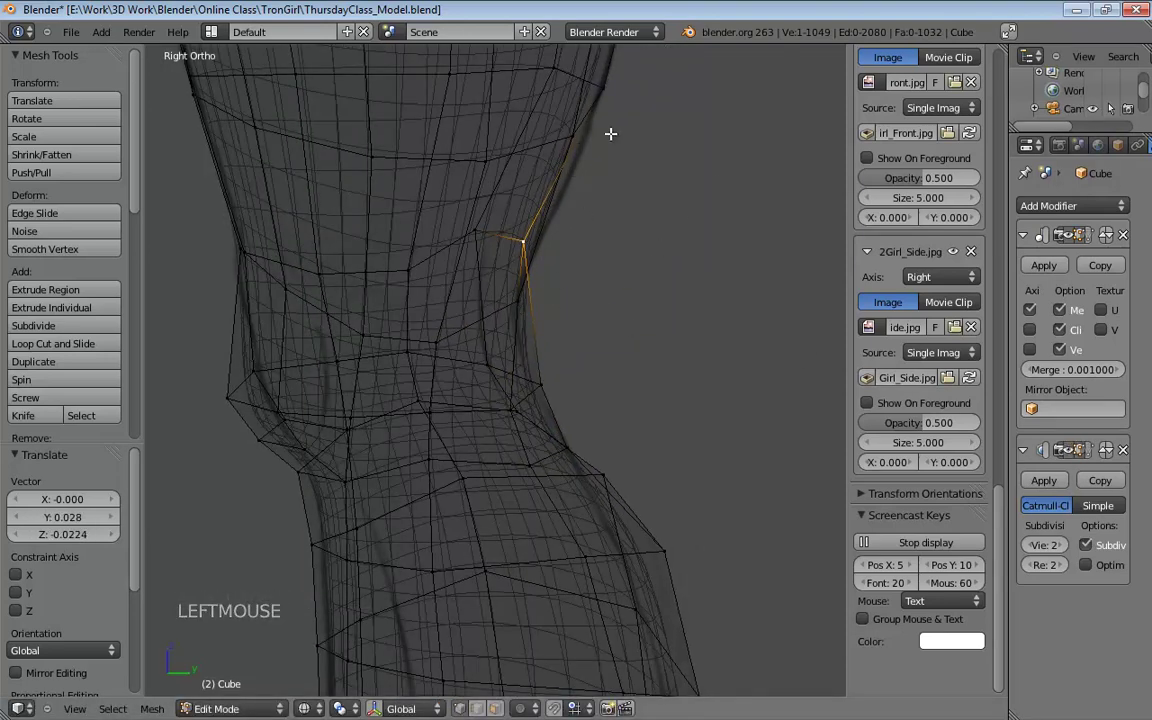
pyautogui.keyDown('shift'); pyautogui.moveTo(610, 133); pyautogui.dragTo(625, 329, button='middle'); pyautogui.keyUp('shift')
pyautogui.moveTo(508, 317); pyautogui.dragTo(528, 318)
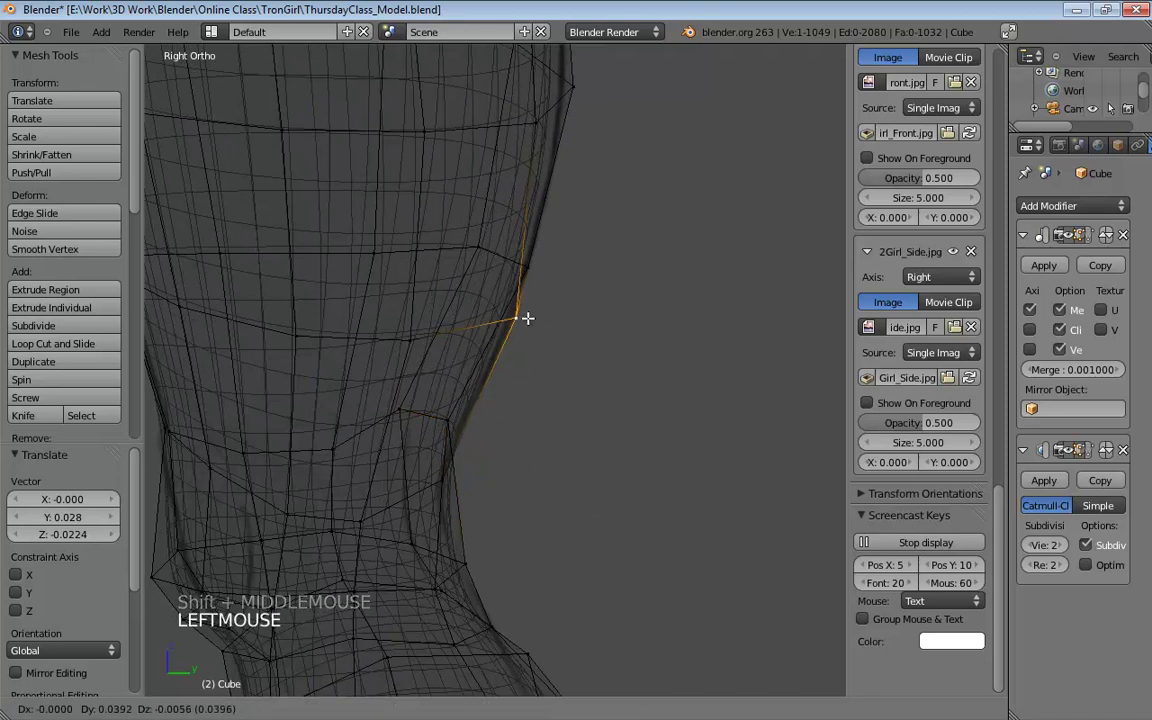
pyautogui.click(543, 270)
pyautogui.keyDown('shift'); pyautogui.moveTo(581, 249); pyautogui.dragTo(560, 311, button='middle'); pyautogui.keyUp('shift')
pyautogui.click(528, 251)
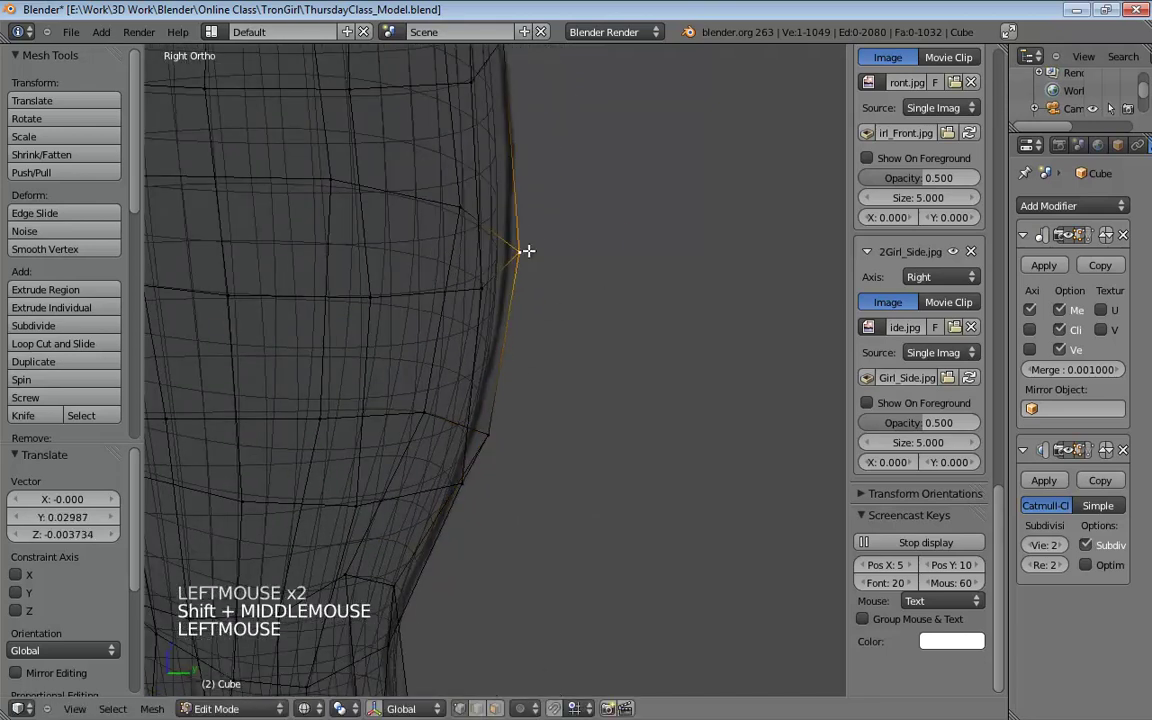
pyautogui.keyDown('shift'); pyautogui.moveTo(628, 228); pyautogui.dragTo(624, 407, button='middle'); pyautogui.keyUp('shift')
pyautogui.moveTo(497, 218); pyautogui.dragTo(520, 216)
# Step: Adjust the front profile vertices of the lower abdomen and upper chest to follow the side reference
pyautogui.keyDown('shift'); pyautogui.moveTo(525, 342); pyautogui.dragTo(285, 385, button='middle'); pyautogui.keyUp('shift')
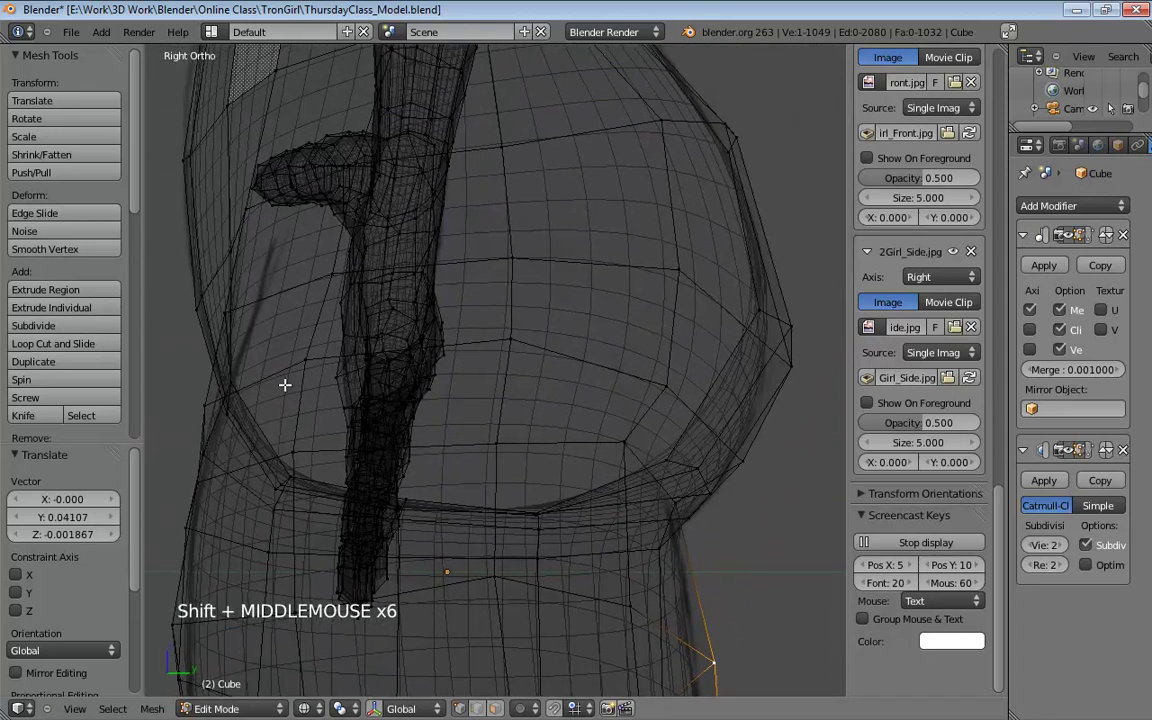
pyautogui.moveTo(228, 314); pyautogui.dragTo(211, 399)
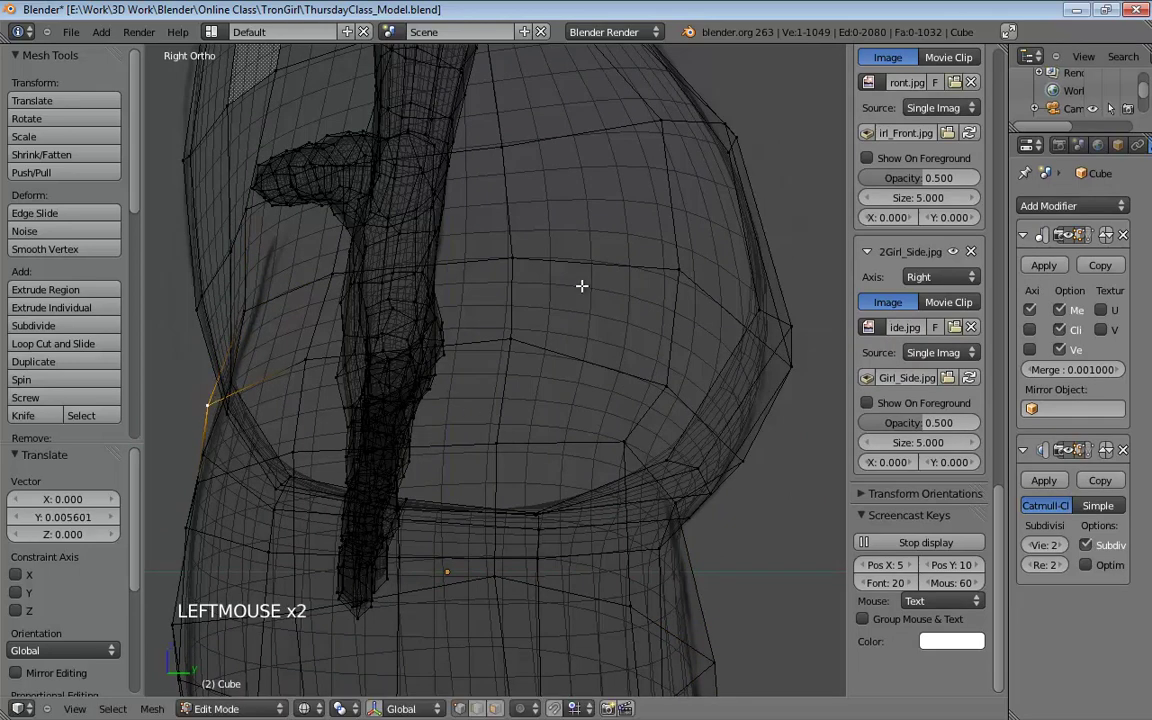
pyautogui.keyDown('shift'); pyautogui.moveTo(582, 286); pyautogui.dragTo(393, 434, button='middle'); pyautogui.keyUp('shift')
pyautogui.moveTo(349, 443)
pyautogui.mouseDown()
pyautogui.moveTo(325, 429)
pyautogui.moveTo(349, 428)
pyautogui.mouseUp()
pyautogui.click(346, 426)
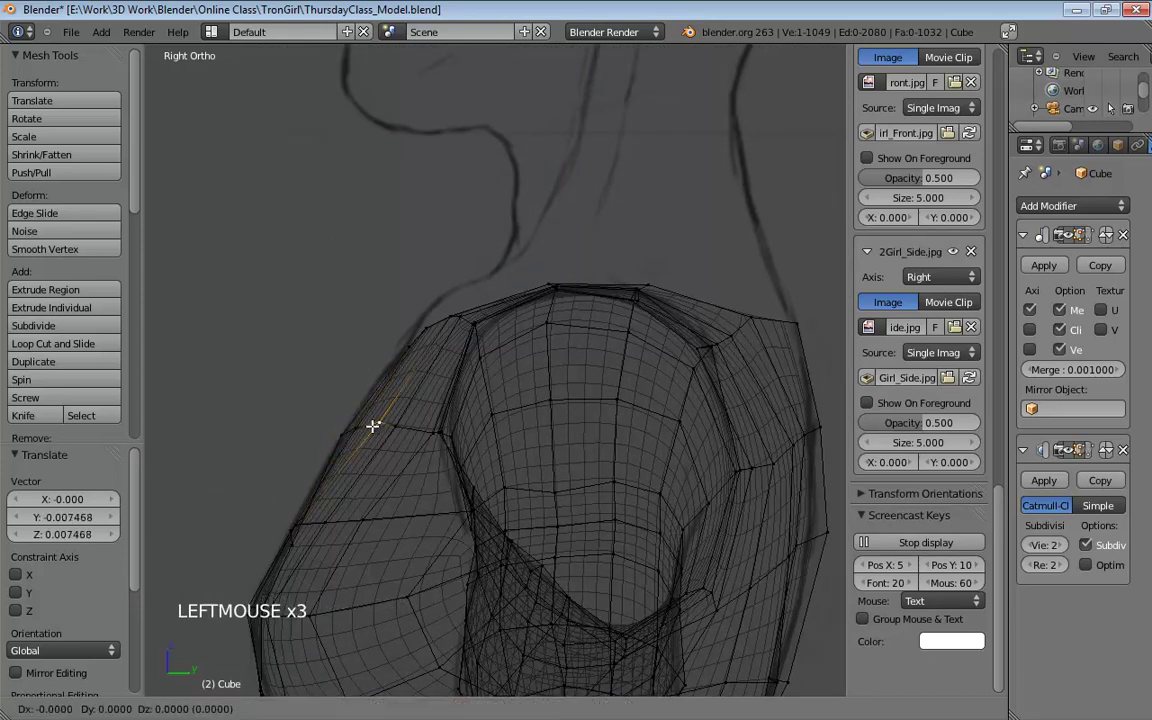
# Step: Move the front vertex just below the kneecap inward to match the side reference
pyautogui.keyDown('shift'); pyautogui.moveTo(373, 419); pyautogui.dragTo(504, 158, button='middle'); pyautogui.keyUp('shift')
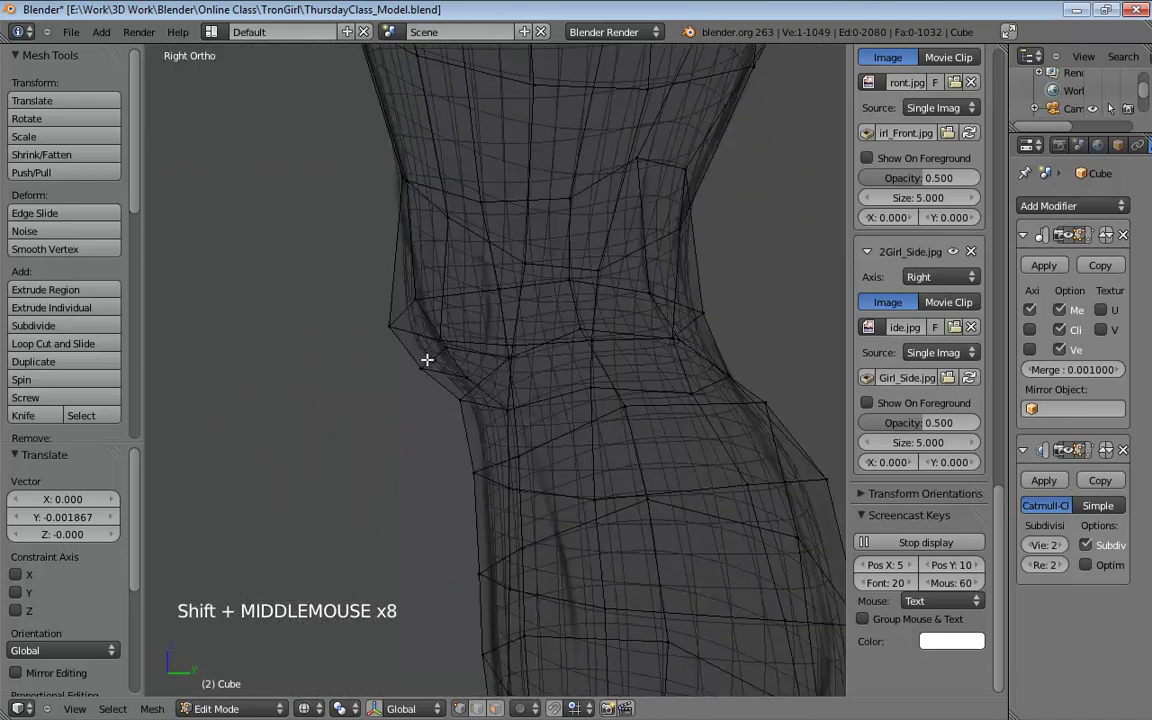
pyautogui.keyDown('shift'); pyautogui.moveTo(463, 433); pyautogui.dragTo(514, 314, button='middle'); pyautogui.keyUp('shift')
pyautogui.keyDown('shift'); pyautogui.moveTo(472, 269); pyautogui.dragTo(481, 319, button='middle'); pyautogui.keyUp('shift')
pyautogui.scroll(5, 481, 319)
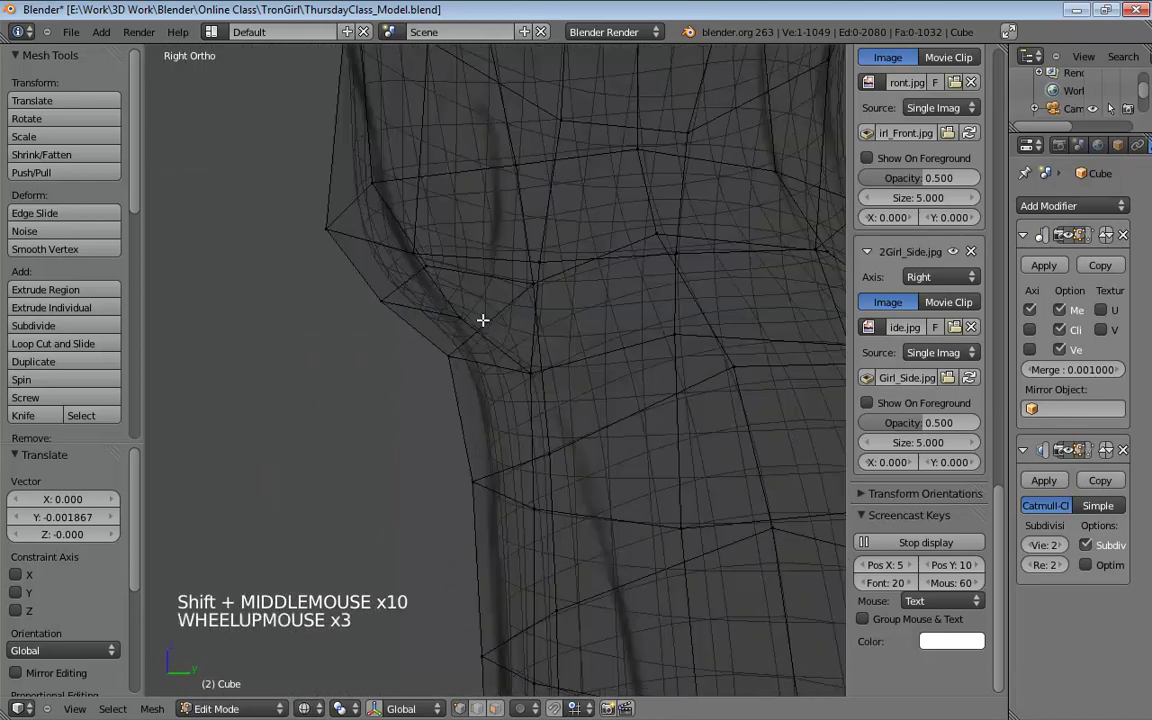
pyautogui.moveTo(425, 348); pyautogui.dragTo(442, 342)
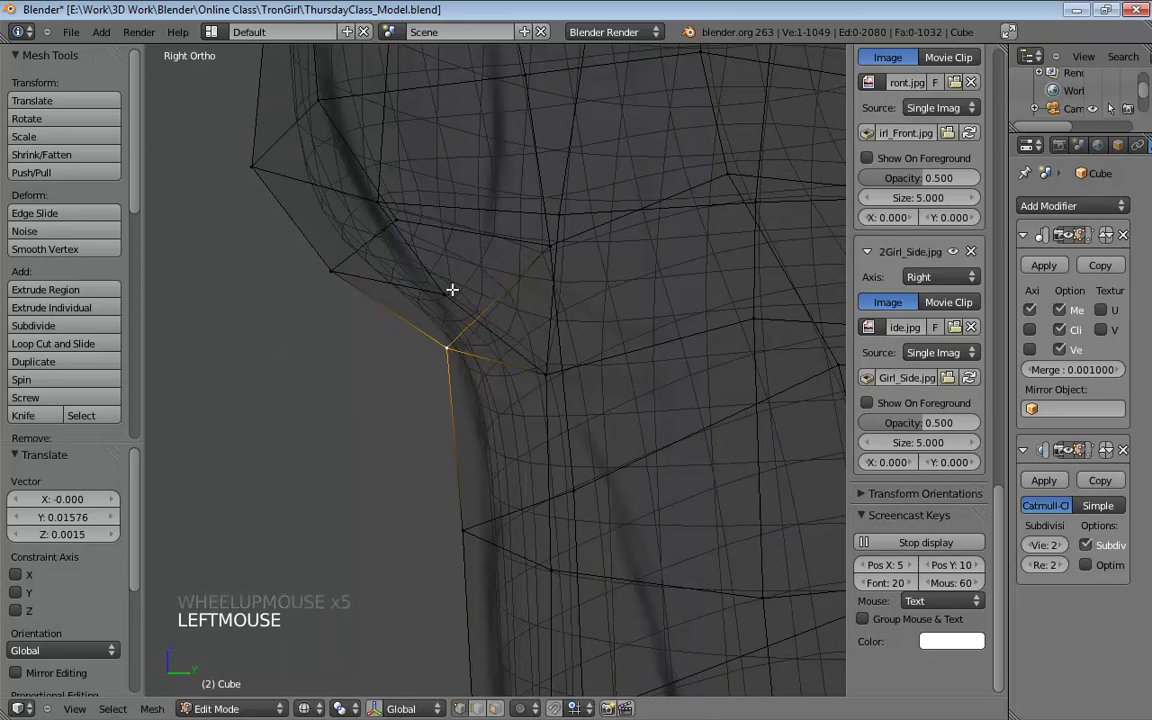
# Step: In the right side wireframe view, pull the vertices along the front and side of the kneecap inward to the reference outline
pyautogui.moveTo(445, 292); pyautogui.dragTo(456, 285)
pyautogui.moveTo(427, 233); pyautogui.dragTo(419, 218)
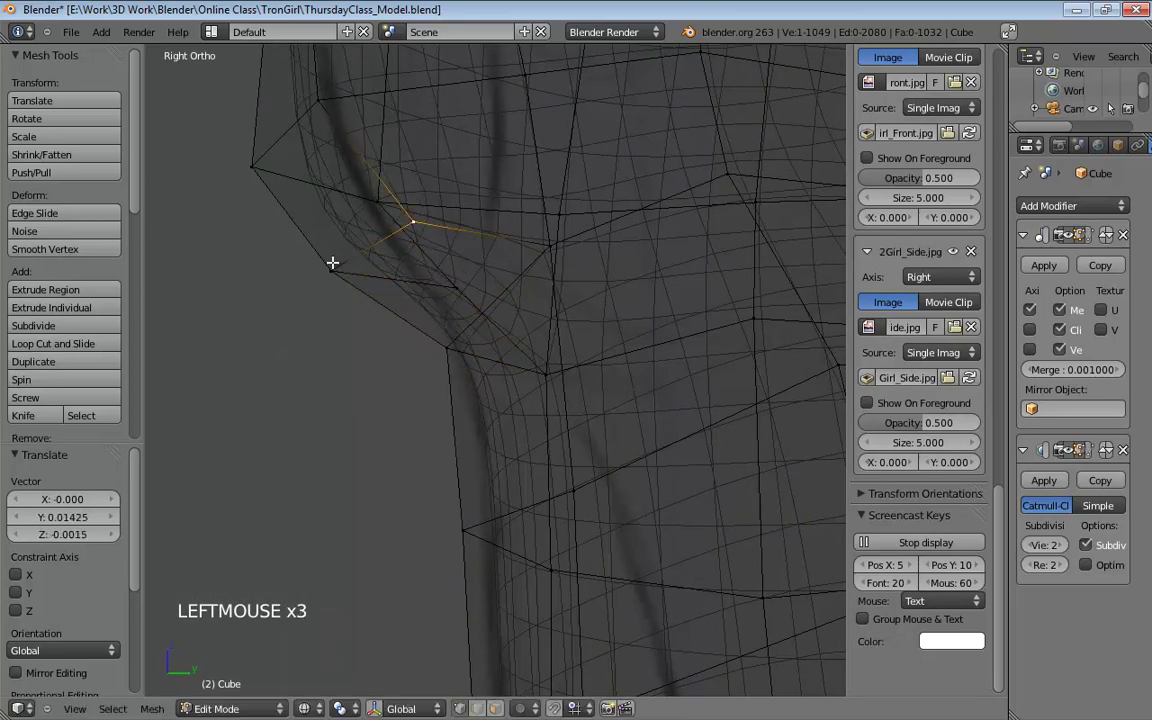
pyautogui.moveTo(334, 260); pyautogui.dragTo(378, 255)
pyautogui.keyDown('shift'); pyautogui.moveTo(437, 208); pyautogui.dragTo(451, 360, button='middle'); pyautogui.keyUp('shift')
pyautogui.moveTo(274, 311); pyautogui.dragTo(329, 299)
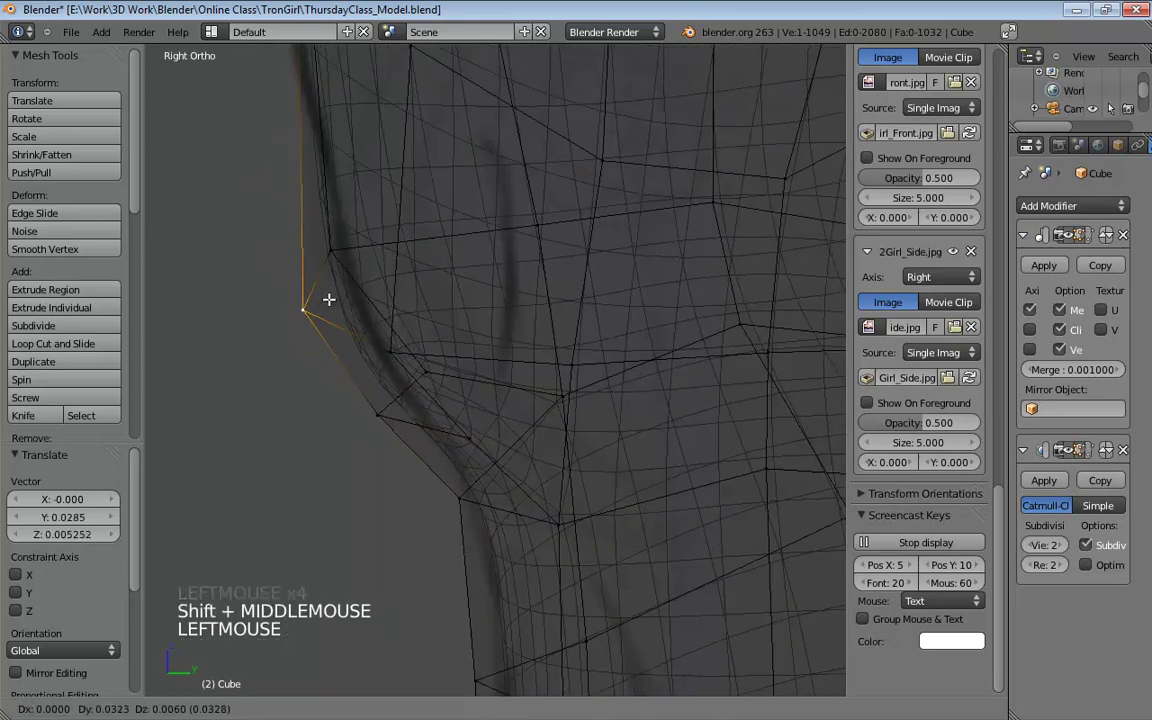
pyautogui.moveTo(339, 252); pyautogui.dragTo(391, 241)
pyautogui.moveTo(331, 306); pyautogui.dragTo(340, 304)
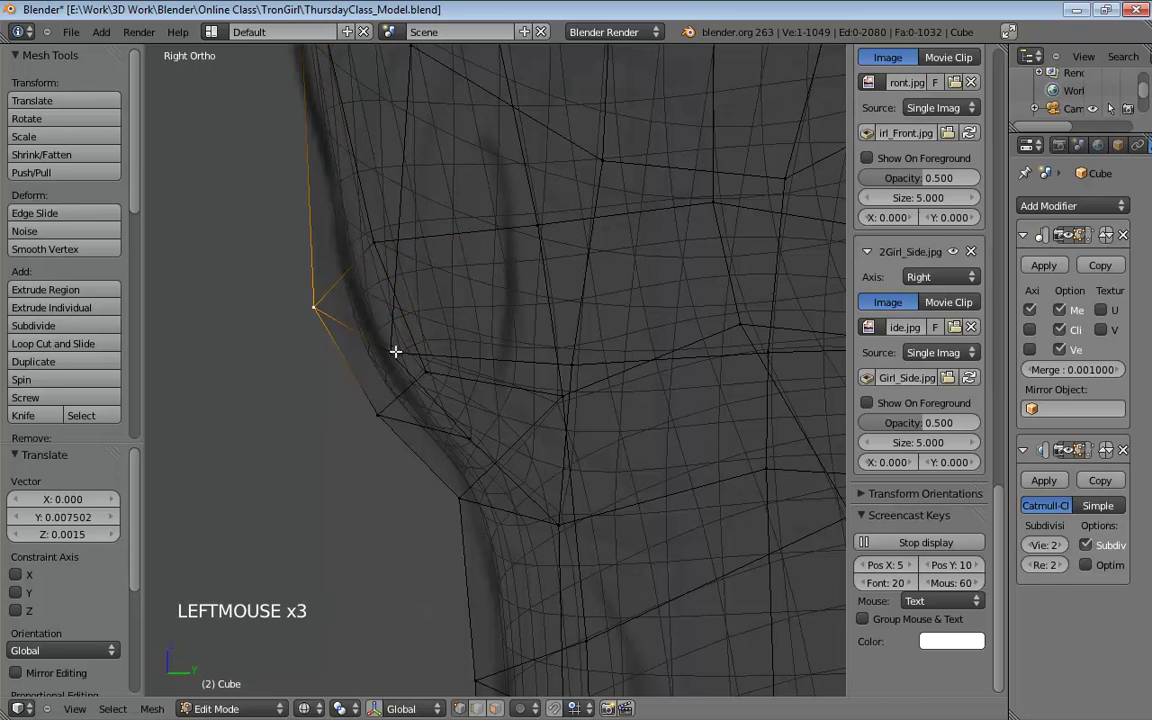
pyautogui.moveTo(398, 349); pyautogui.dragTo(452, 326)
pyautogui.keyDown('shift'); pyautogui.moveTo(435, 230); pyautogui.dragTo(444, 333, button='middle'); pyautogui.keyUp('shift')
pyautogui.moveTo(310, 404); pyautogui.dragTo(323, 401)
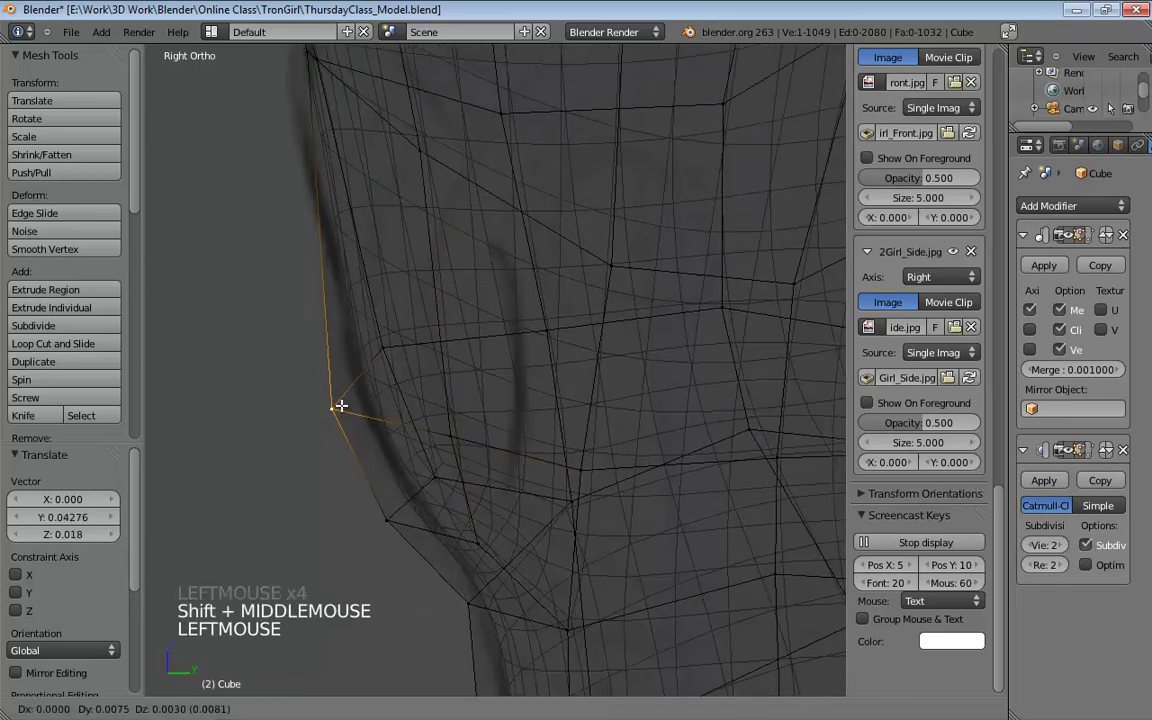
pyautogui.moveTo(386, 519); pyautogui.dragTo(402, 517)
# Step: Lower the front and side vertices of the edge loop just above the kneecap, keeping the thigh profile on the side reference
pyautogui.moveTo(381, 345)
pyautogui.keyDown('shift'); pyautogui.mouseDown(button='middle')
pyautogui.moveTo(398, 324)
pyautogui.moveTo(381, 363)
pyautogui.mouseUp(button='middle'); pyautogui.keyUp('shift')
pyautogui.keyDown('shift'); pyautogui.moveTo(395, 270); pyautogui.dragTo(330, 326, button='middle'); pyautogui.keyUp('shift')
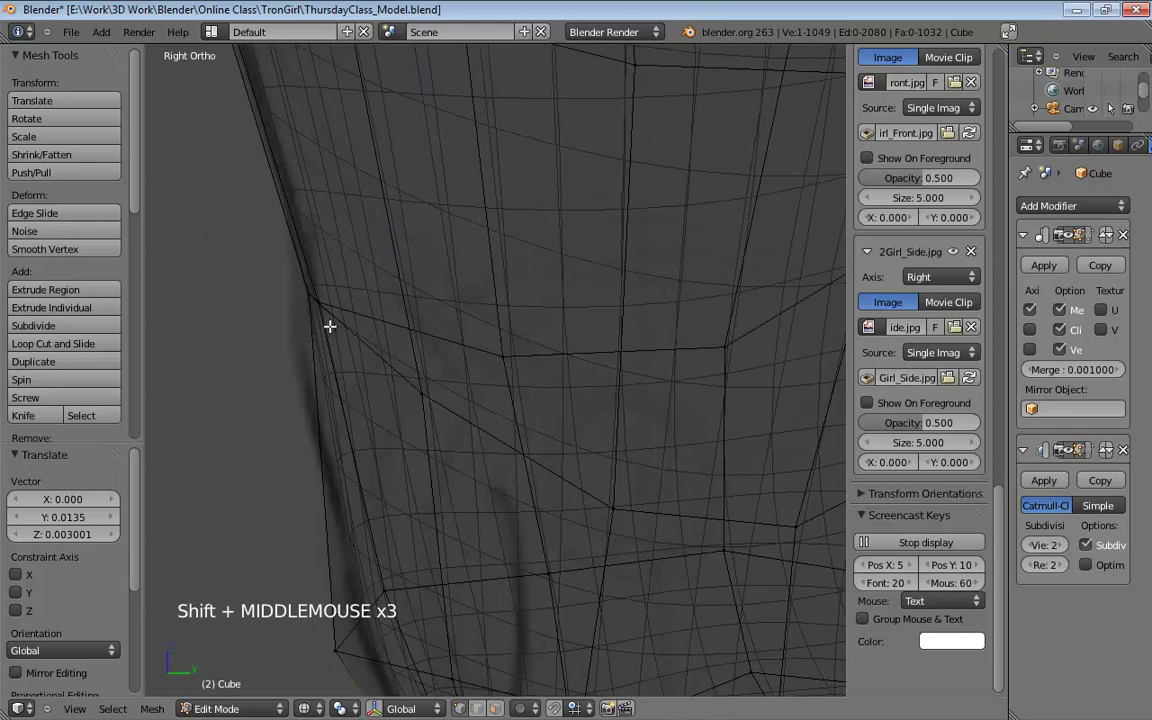
pyautogui.moveTo(312, 291); pyautogui.dragTo(303, 369)
pyautogui.keyDown('shift'); pyautogui.moveTo(440, 396); pyautogui.dragTo(439, 278, button='middle'); pyautogui.keyUp('shift')
pyautogui.moveTo(420, 274); pyautogui.dragTo(420, 300)
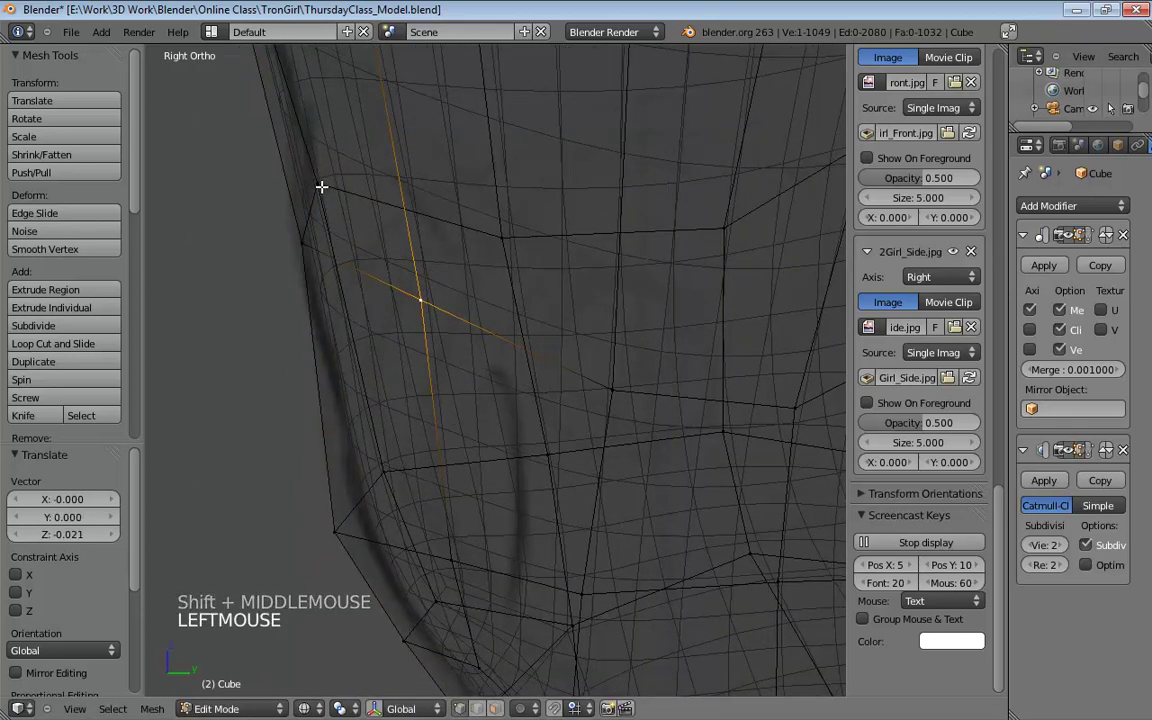
pyautogui.moveTo(311, 195); pyautogui.dragTo(312, 205)
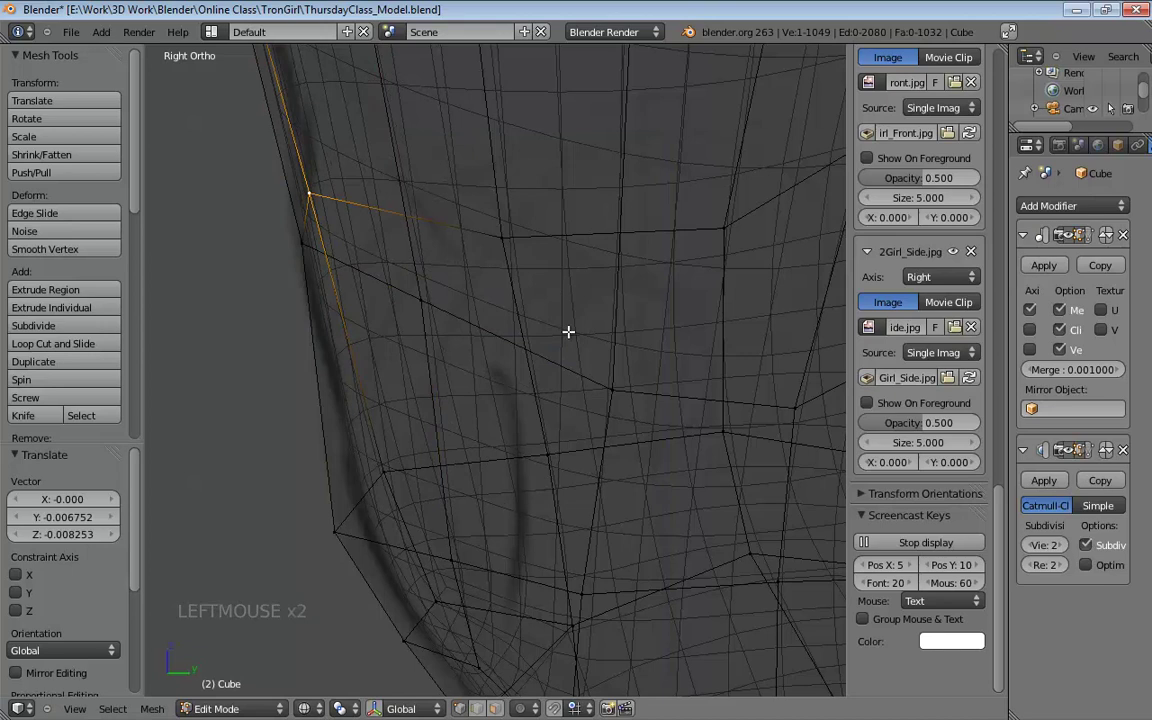
pyautogui.keyDown('shift'); pyautogui.moveTo(568, 331); pyautogui.dragTo(554, 242, button='middle'); pyautogui.keyUp('shift')
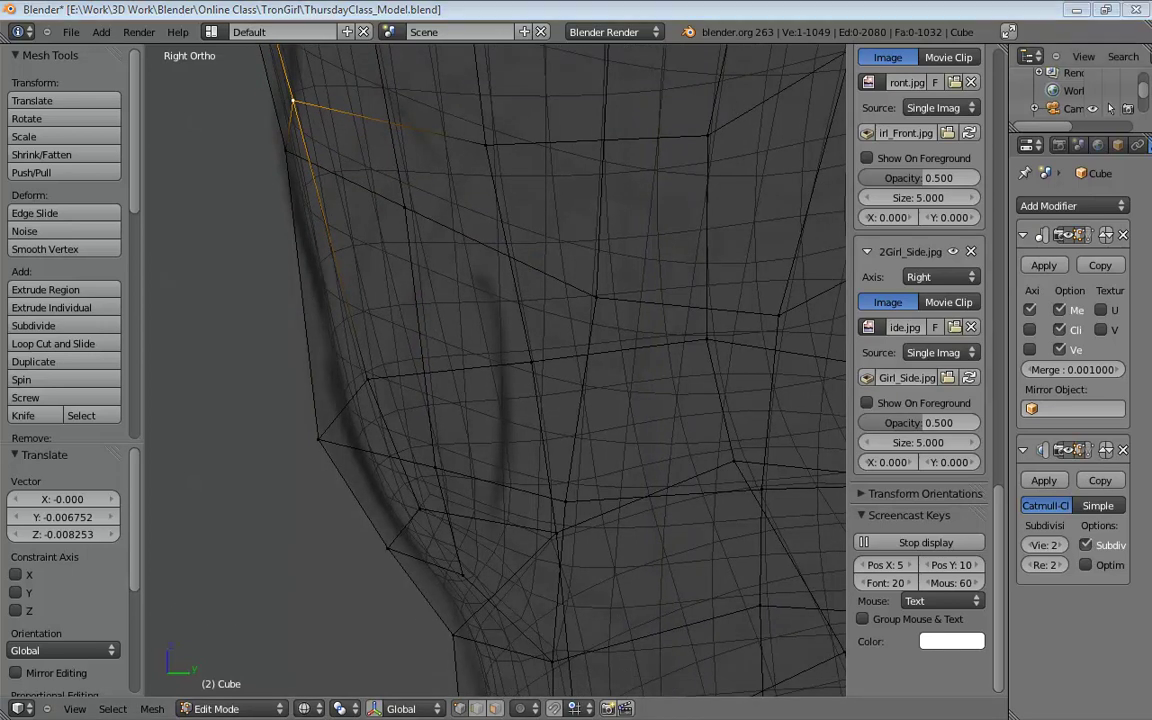
# Step: In solid shading, try adding an edge loop around the leg just above the knee
pyautogui.moveTo(722, 263)
pyautogui.mouseDown(button='middle')
pyautogui.moveTo(573, 337)
pyautogui.moveTo(640, 334)
pyautogui.mouseUp(button='middle')
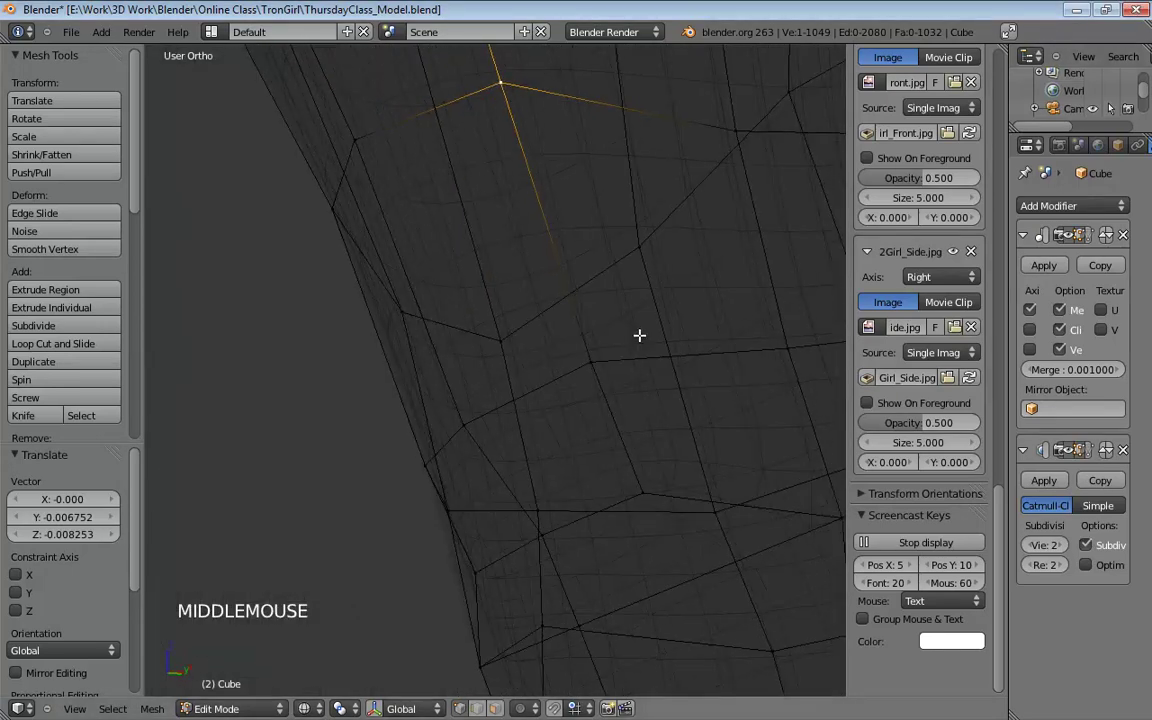
pyautogui.press('z')
pyautogui.scroll(-3, 627, 324)
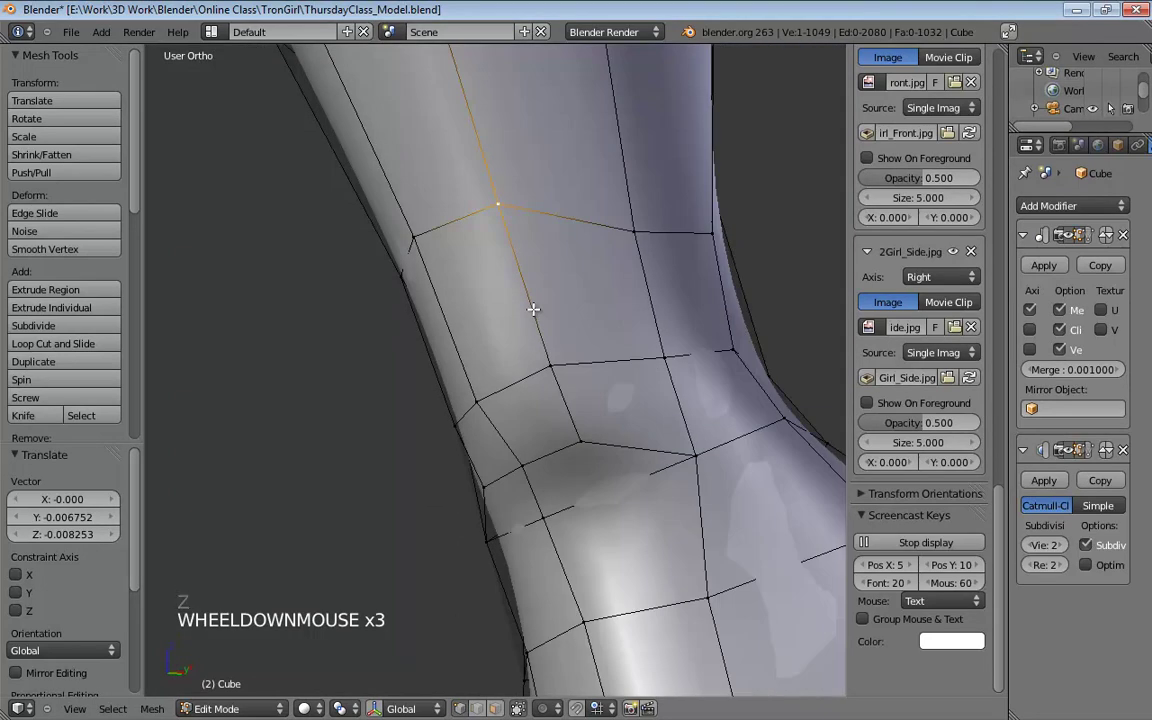
pyautogui.hotkey('ctrl', 'r')
pyautogui.click(533, 305)
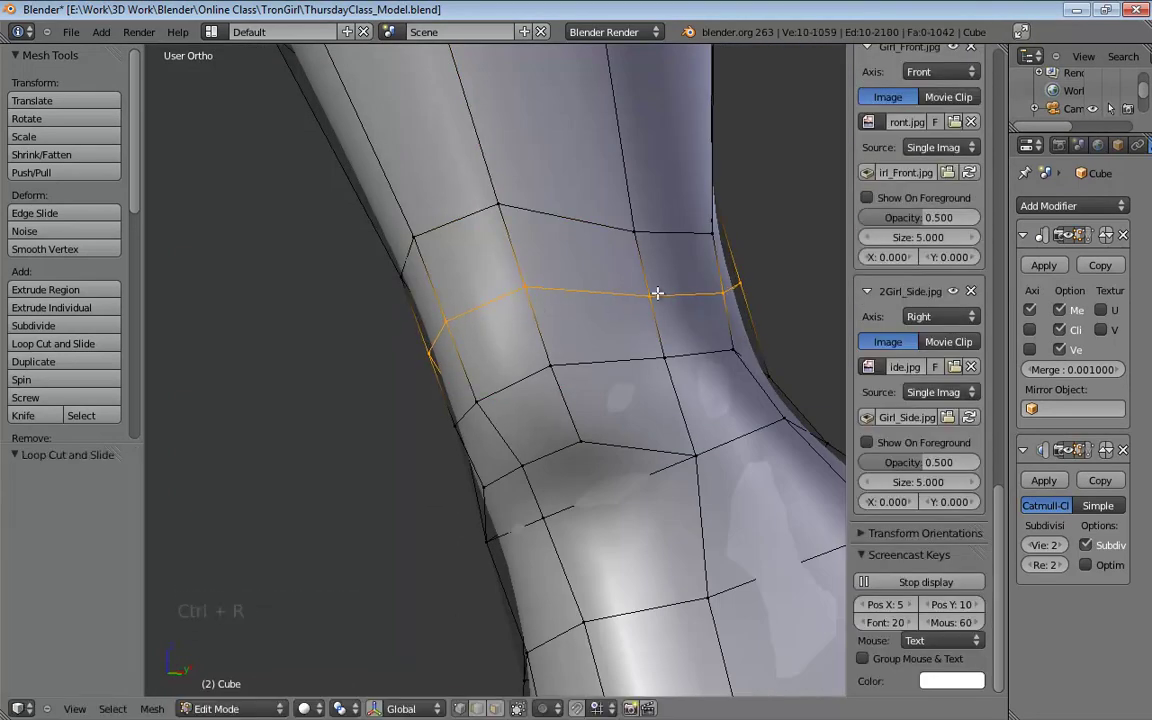
pyautogui.press('KP_1')
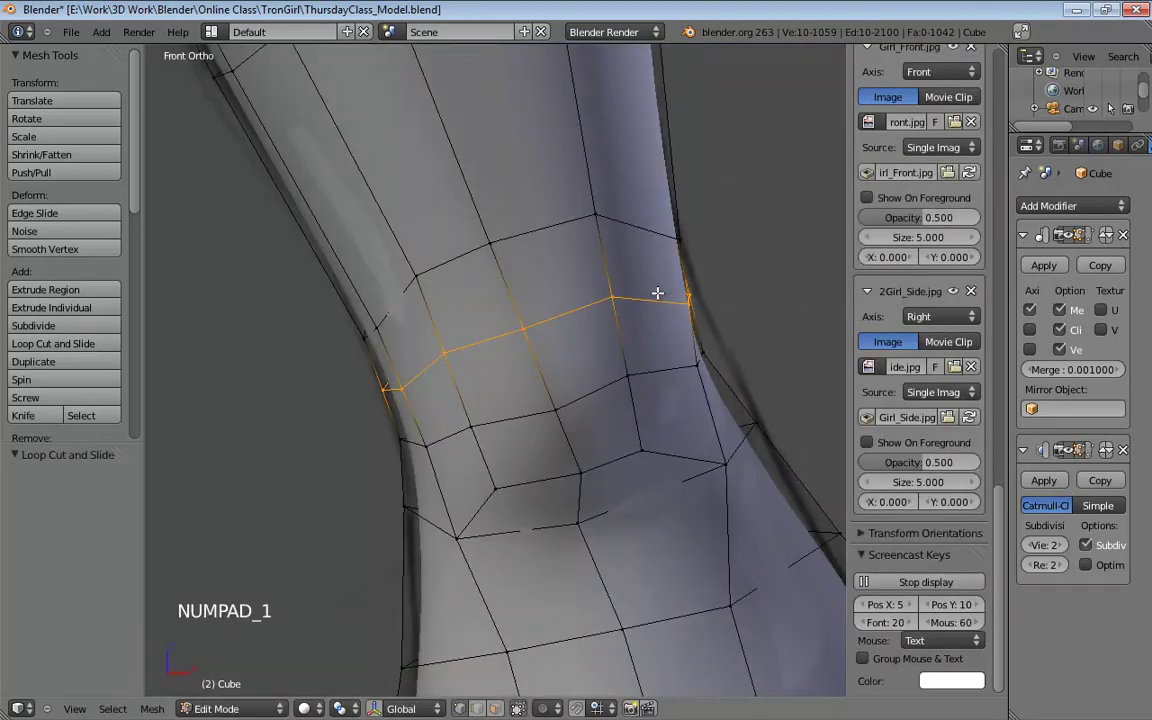
pyautogui.hotkey('ctrl', 'z')
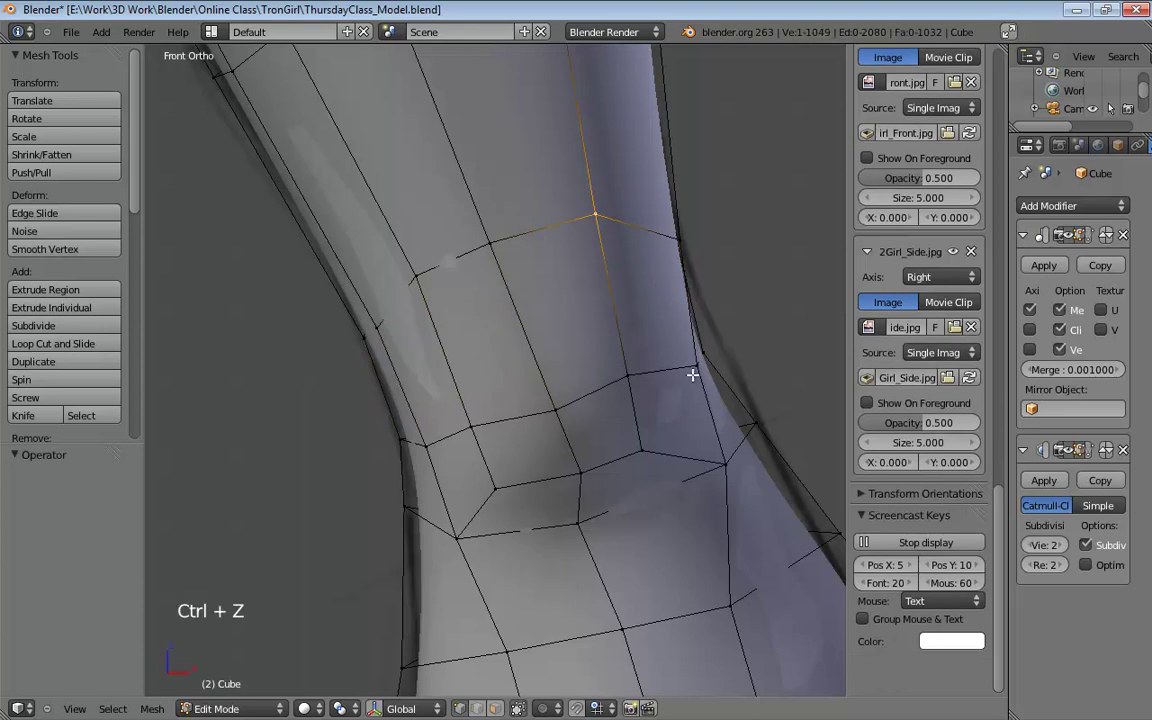
# Step: Move the vertices on the outer side and outer back of the knee outward, working from the front and back views
pyautogui.moveTo(707, 350)
pyautogui.mouseDown()
pyautogui.moveTo(729, 340)
pyautogui.moveTo(710, 359)
pyautogui.mouseUp()
pyautogui.keyDown('shift'); pyautogui.moveTo(785, 370); pyautogui.dragTo(545, 292, button='middle'); pyautogui.keyUp('shift')
pyautogui.moveTo(519, 305); pyautogui.dragTo(537, 298)
pyautogui.moveTo(497, 337); pyautogui.dragTo(507, 330)
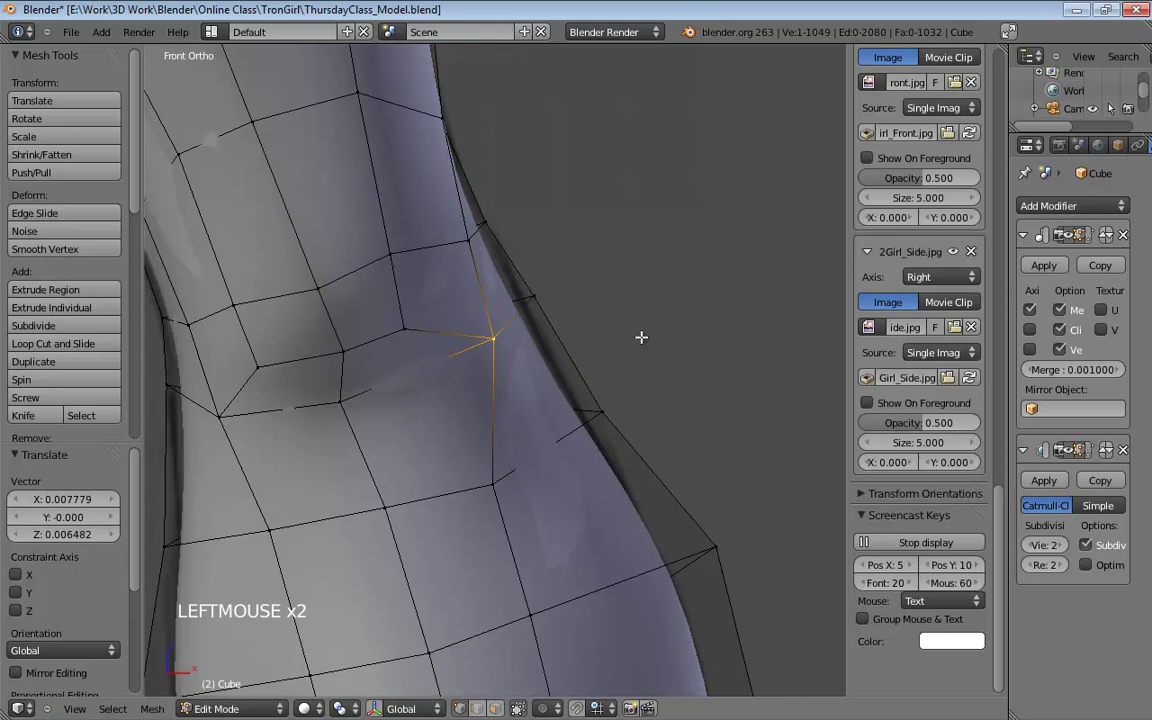
pyautogui.moveTo(641, 337); pyautogui.dragTo(528, 277, button='middle')
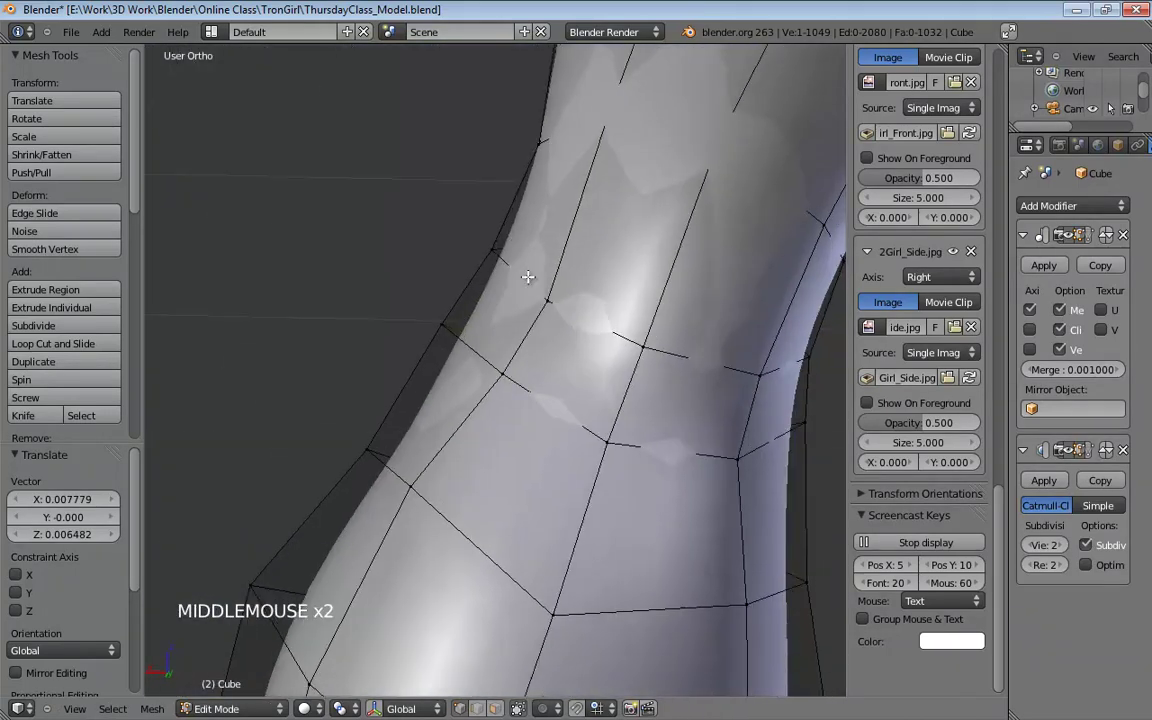
pyautogui.moveTo(552, 307); pyautogui.dragTo(525, 288)
pyautogui.moveTo(499, 370); pyautogui.dragTo(473, 358)
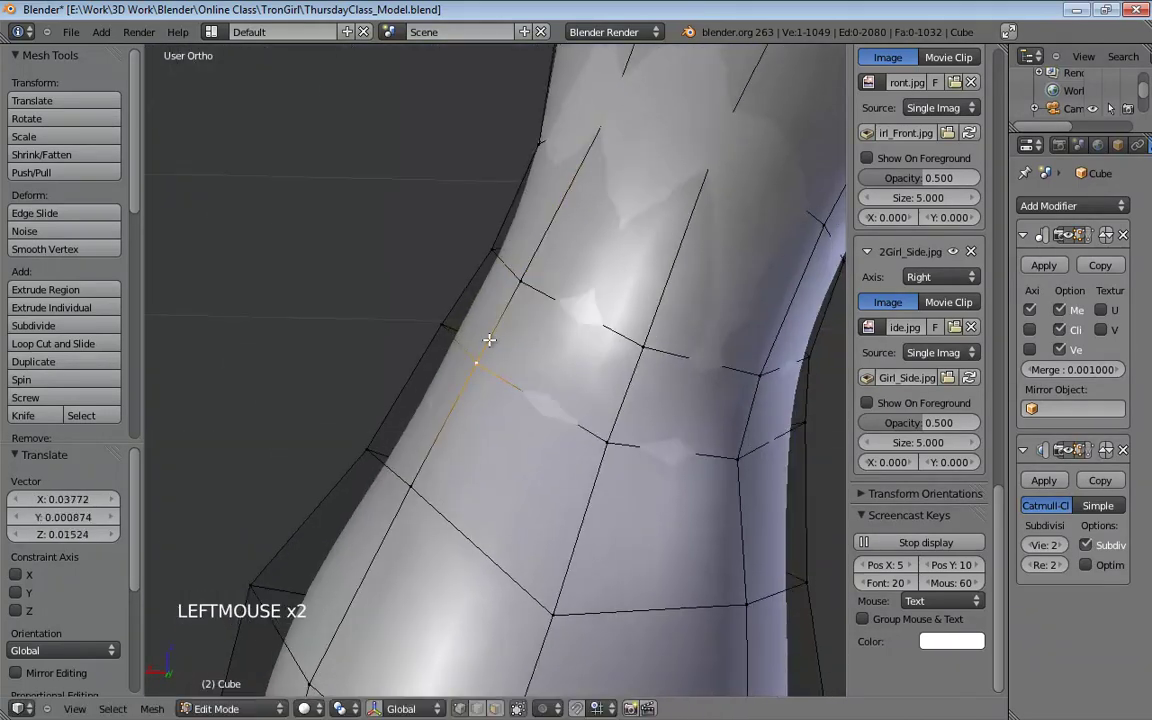
# Step: Reposition the vertices around the side of the knee, shifting those near its outer back edge backward
pyautogui.moveTo(489, 340); pyautogui.dragTo(741, 270, button='middle')
pyautogui.click(746, 226)
pyautogui.keyDown('shift'); pyautogui.moveTo(746, 226); pyautogui.dragTo(412, 231, button='middle'); pyautogui.keyUp('shift')
pyautogui.moveTo(670, 284); pyautogui.dragTo(670, 263)
pyautogui.moveTo(670, 263); pyautogui.dragTo(550, 256, button='middle')
pyautogui.moveTo(550, 256); pyautogui.dragTo(592, 255)
pyautogui.moveTo(592, 255); pyautogui.dragTo(782, 328, button='middle')
pyautogui.moveTo(470, 223); pyautogui.dragTo(506, 216)
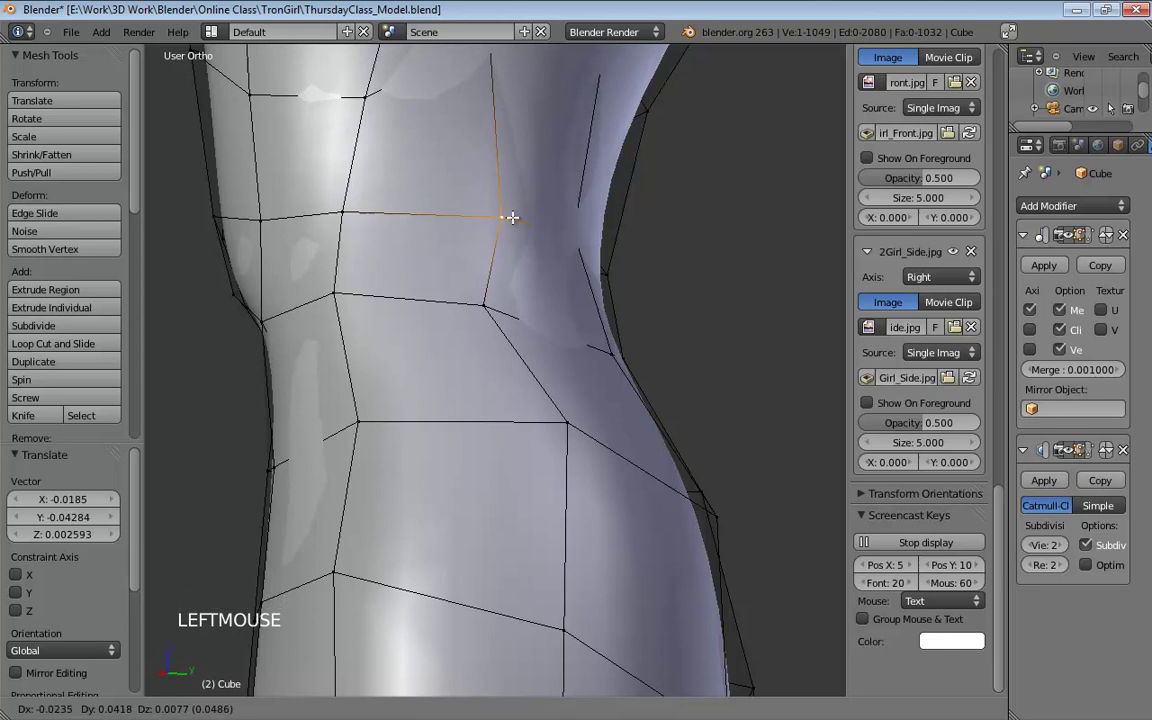
pyautogui.moveTo(478, 301); pyautogui.dragTo(501, 305)
# Step: Compare the knee with the side reference in wireframe, and pull the outer back vertices further out in solid shading
pyautogui.press('KP_3')
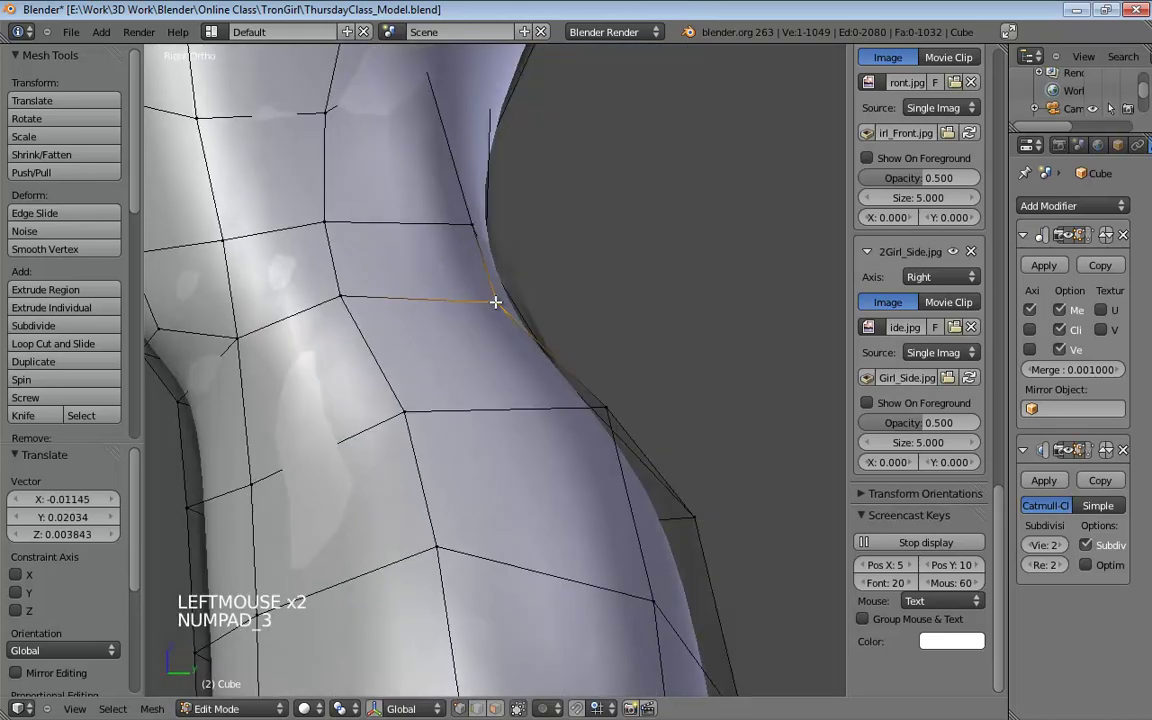
pyautogui.press('KP_5')
pyautogui.press('KP_5')
pyautogui.press('z')
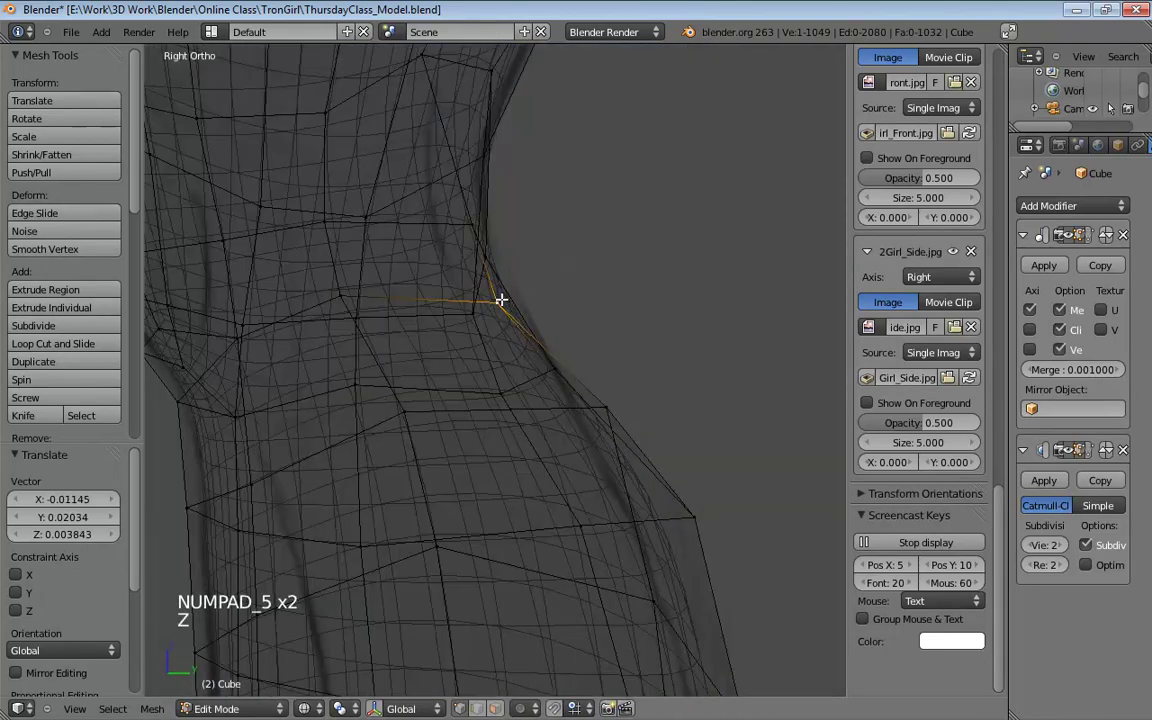
pyautogui.moveTo(501, 301)
pyautogui.keyDown('shift'); pyautogui.mouseDown(button='middle')
pyautogui.moveTo(525, 337)
pyautogui.moveTo(401, 319)
pyautogui.moveTo(447, 332)
pyautogui.moveTo(615, 321)
pyautogui.moveTo(432, 242)
pyautogui.moveTo(625, 324)
pyautogui.moveTo(538, 305)
pyautogui.moveTo(560, 348)
pyautogui.moveTo(681, 424)
pyautogui.moveTo(843, 471)
pyautogui.moveTo(5, 394)
pyautogui.mouseUp(button='middle'); pyautogui.keyUp('shift')
pyautogui.press('z')
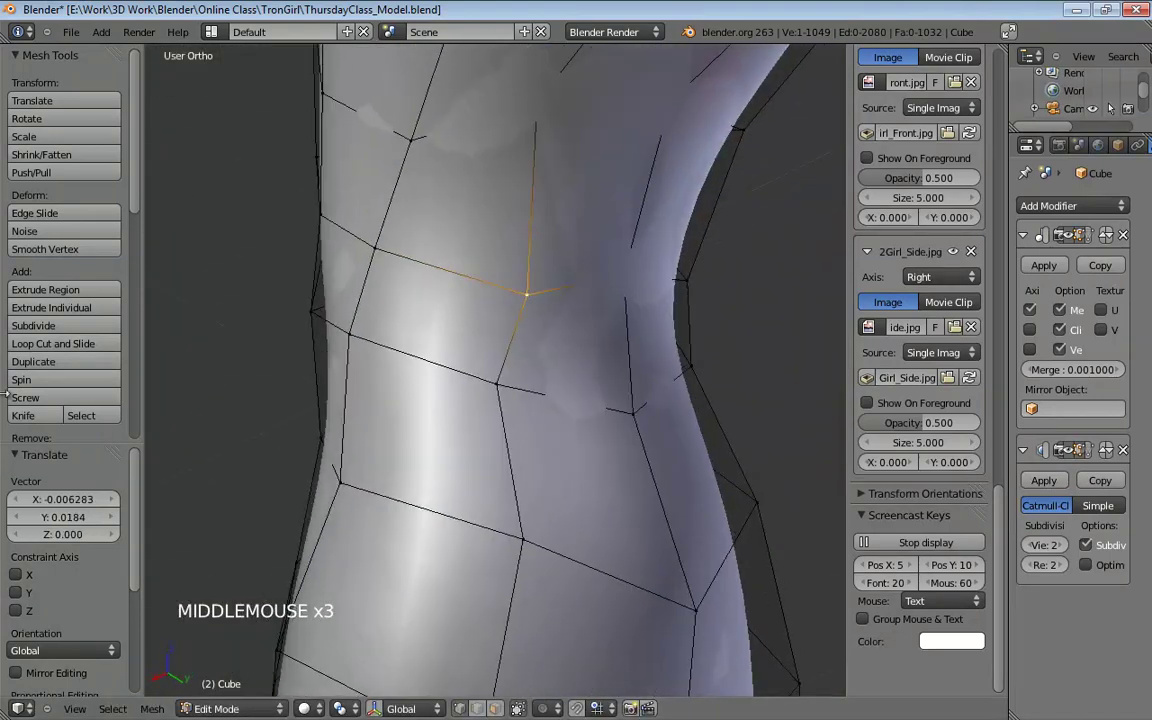
pyautogui.moveTo(497, 383); pyautogui.dragTo(524, 386)
pyautogui.moveTo(524, 386); pyautogui.dragTo(543, 162, button='middle')
pyautogui.moveTo(535, 161); pyautogui.dragTo(560, 171)
# Step: Shift the middle column of vertices on the outer side of the knee backward to even out the face spacing
pyautogui.moveTo(560, 171); pyautogui.dragTo(470, 317, button='middle')
pyautogui.scroll(-1, 470, 317)
pyautogui.scroll(-1, 470, 317)
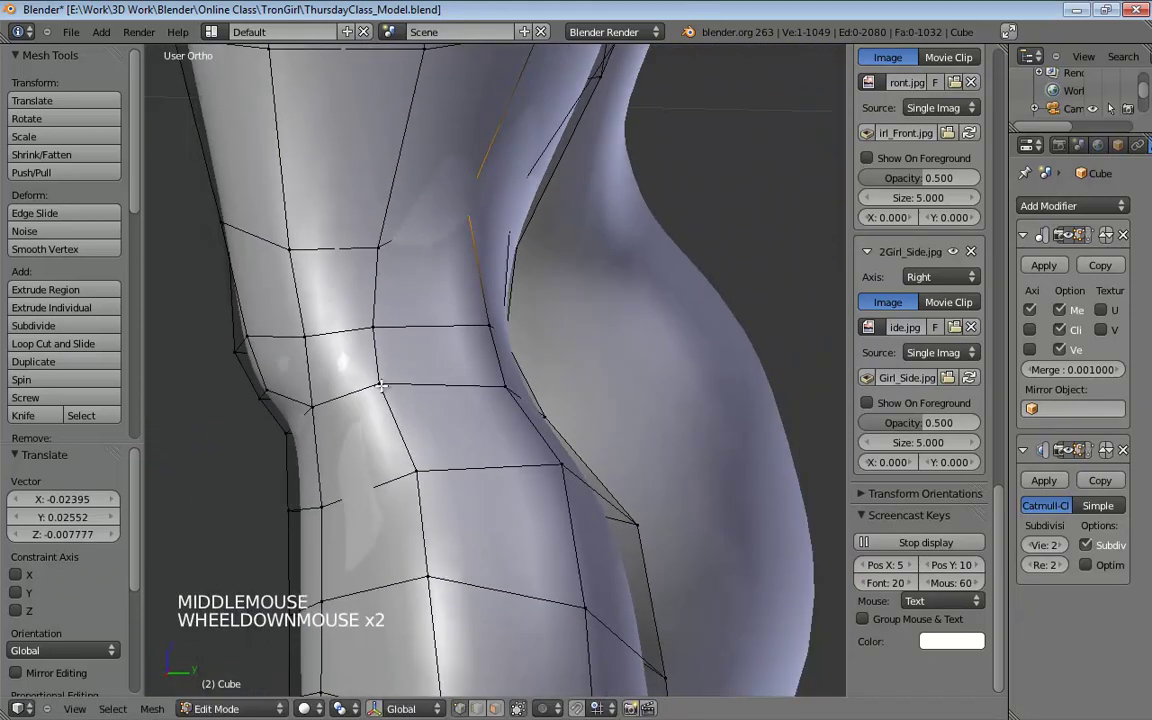
pyautogui.click(399, 337)
pyautogui.moveTo(399, 337); pyautogui.dragTo(386, 243)
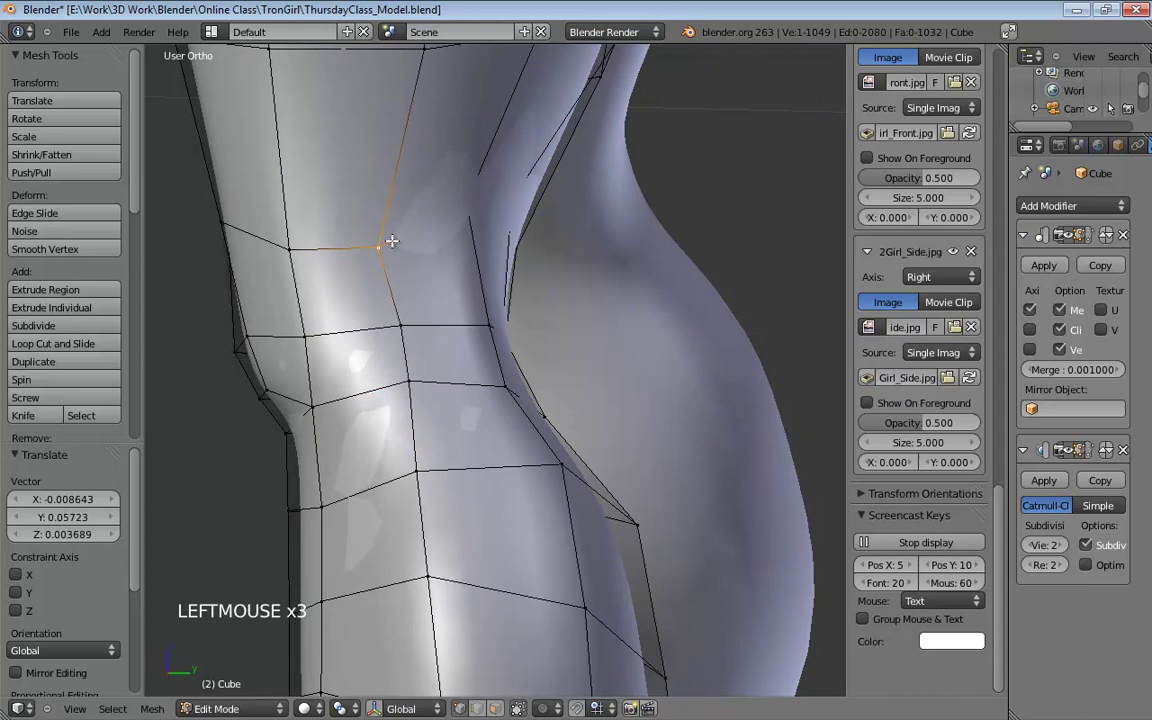
# Step: Adjust the vertices on the inner side and back of the knee to smooth its contour
pyautogui.moveTo(392, 241); pyautogui.dragTo(694, 409, button='middle')
pyautogui.moveTo(667, 427); pyautogui.dragTo(667, 442)
pyautogui.moveTo(661, 349); pyautogui.dragTo(676, 293)
pyautogui.moveTo(676, 293); pyautogui.dragTo(694, 380, button='middle')
pyautogui.moveTo(680, 385); pyautogui.dragTo(681, 393)
pyautogui.moveTo(602, 373); pyautogui.dragTo(606, 378)
# Step: Insert an edge loop around the leg just above the kneecap
pyautogui.moveTo(718, 361); pyautogui.dragTo(509, 368, button='middle')
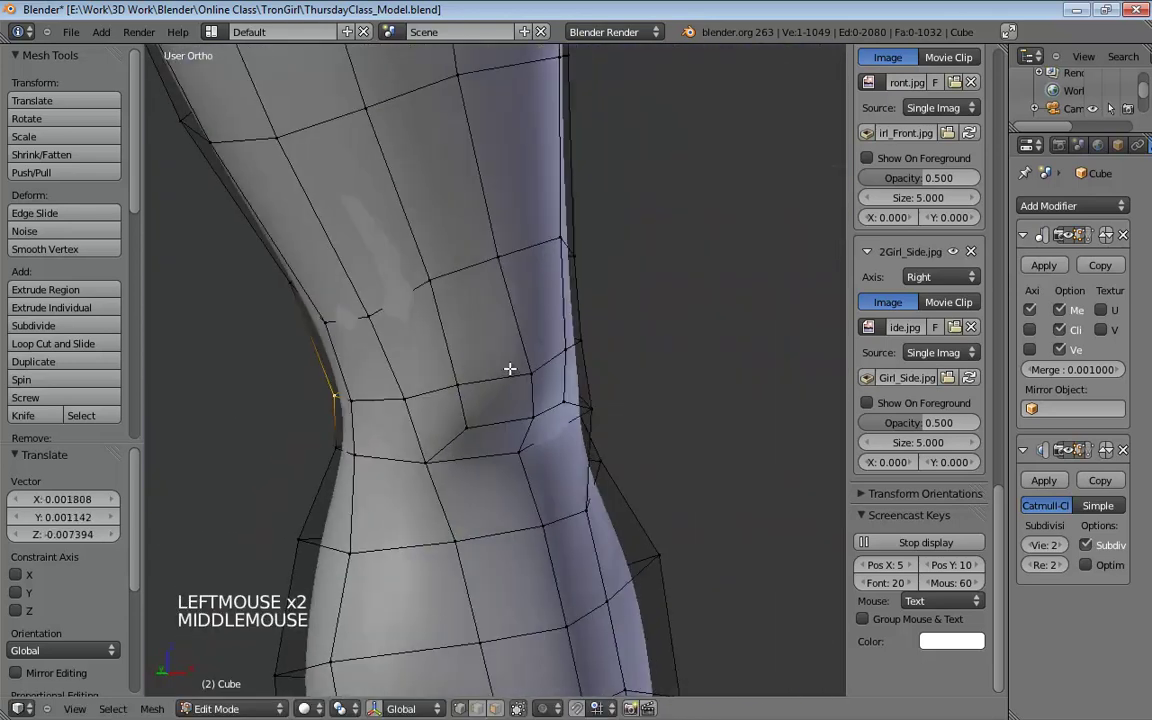
pyautogui.hotkey('ctrl', 'r')
pyautogui.click(509, 315)
pyautogui.click(515, 318)
# Step: Reposition a front vertex above the knee and a lower kneecap vertex to refine the kneecap's shape
pyautogui.moveTo(525, 319); pyautogui.dragTo(316, 316, button='middle')
pyautogui.moveTo(290, 307); pyautogui.dragTo(296, 292)
pyautogui.moveTo(338, 424); pyautogui.dragTo(292, 428)
pyautogui.keyDown('shift'); pyautogui.moveTo(374, 405); pyautogui.dragTo(514, 369, button='middle'); pyautogui.keyUp('shift')
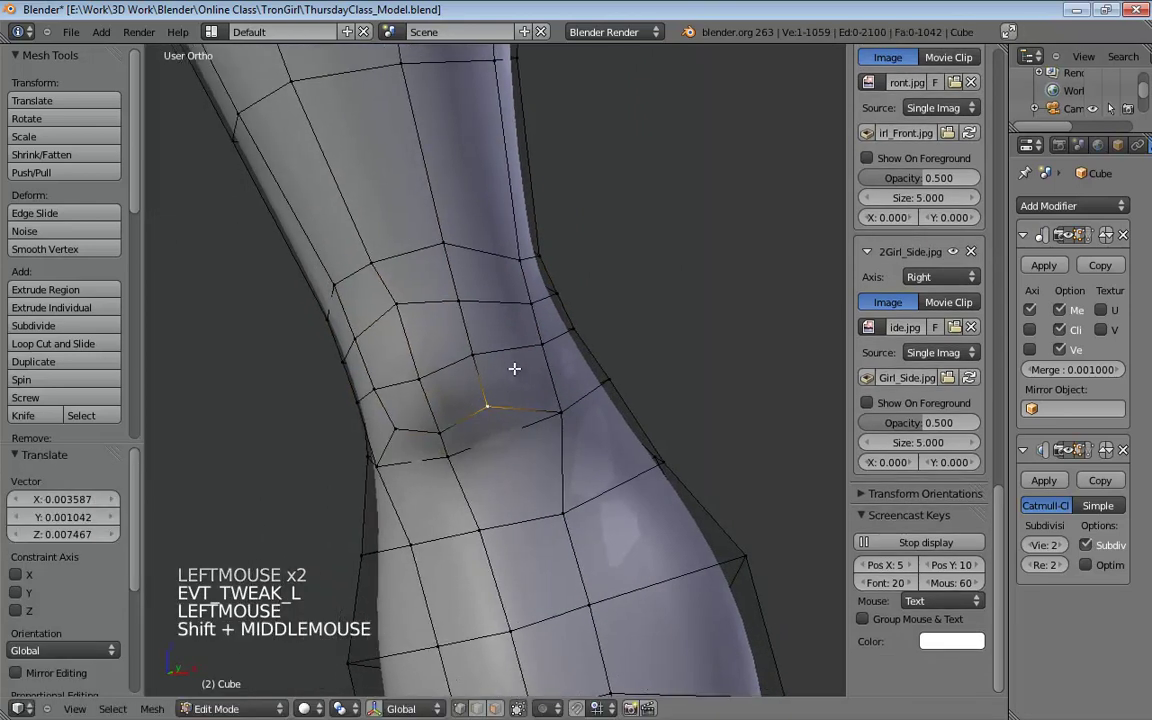
# Step: Reposition the new edge loop's front vertices to form a rounded arc above the kneecap
pyautogui.moveTo(396, 303)
pyautogui.mouseDown()
pyautogui.moveTo(450, 298)
pyautogui.moveTo(407, 300)
pyautogui.mouseUp()
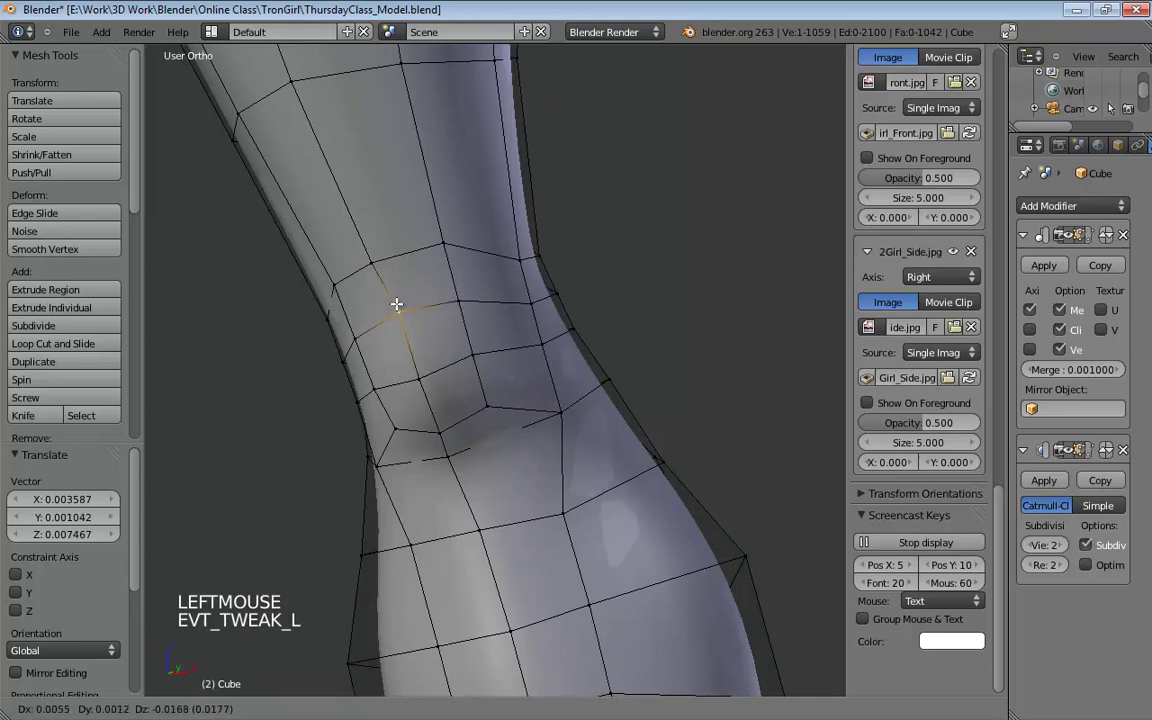
pyautogui.click(397, 304)
pyautogui.keyDown('shift'); pyautogui.moveTo(463, 317); pyautogui.dragTo(525, 318, button='middle'); pyautogui.keyUp('shift')
pyautogui.moveTo(525, 318); pyautogui.dragTo(545, 311, button='middle')
pyautogui.click(472, 307)
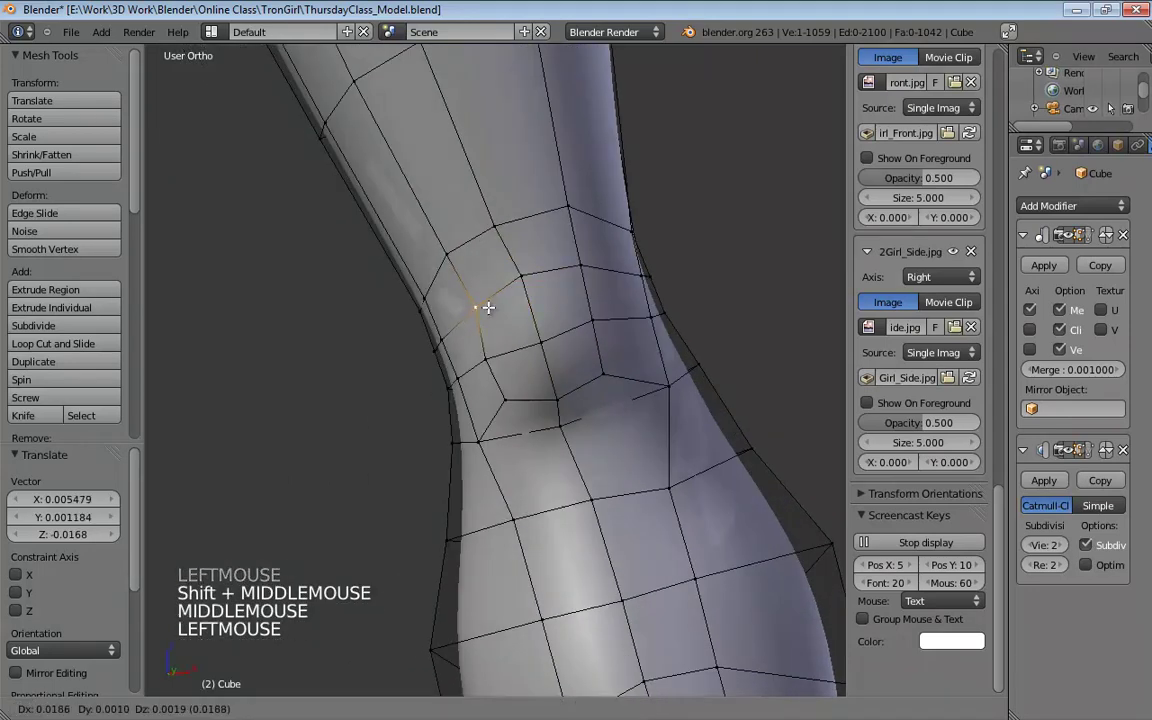
pyautogui.moveTo(584, 268); pyautogui.dragTo(562, 283)
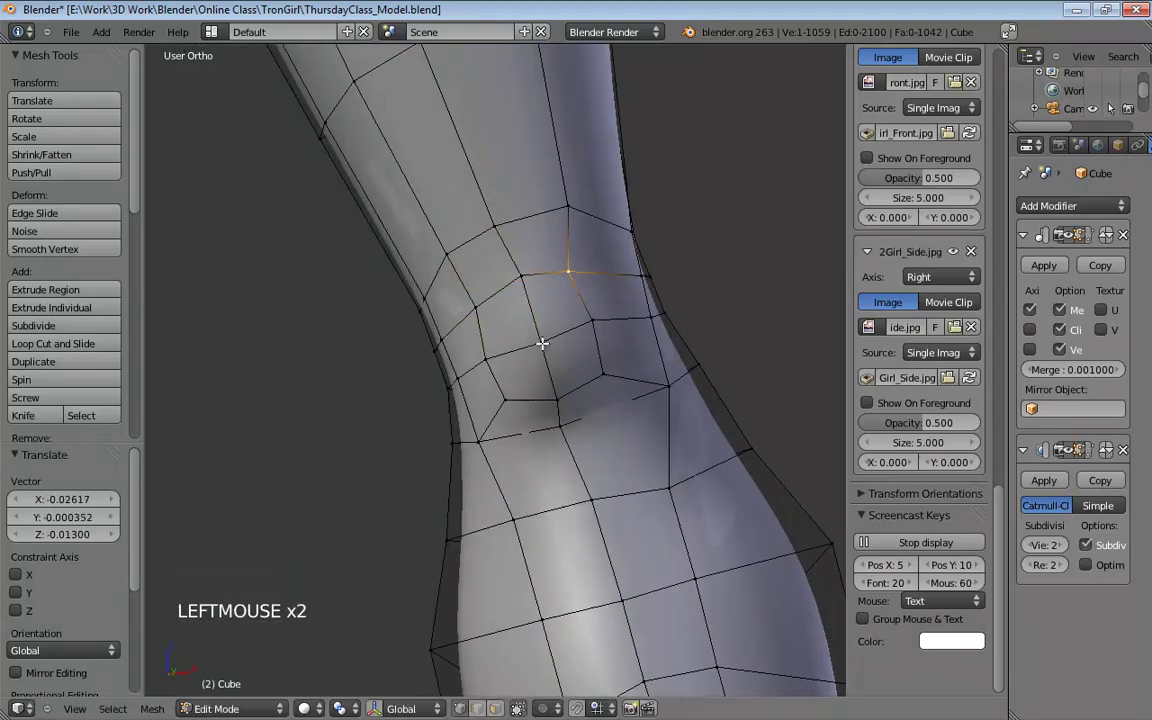
# Step: Adjust the vertices on the outer side of the knee so the edge loops flow evenly toward the back
pyautogui.moveTo(620, 316); pyautogui.dragTo(357, 299, button='middle')
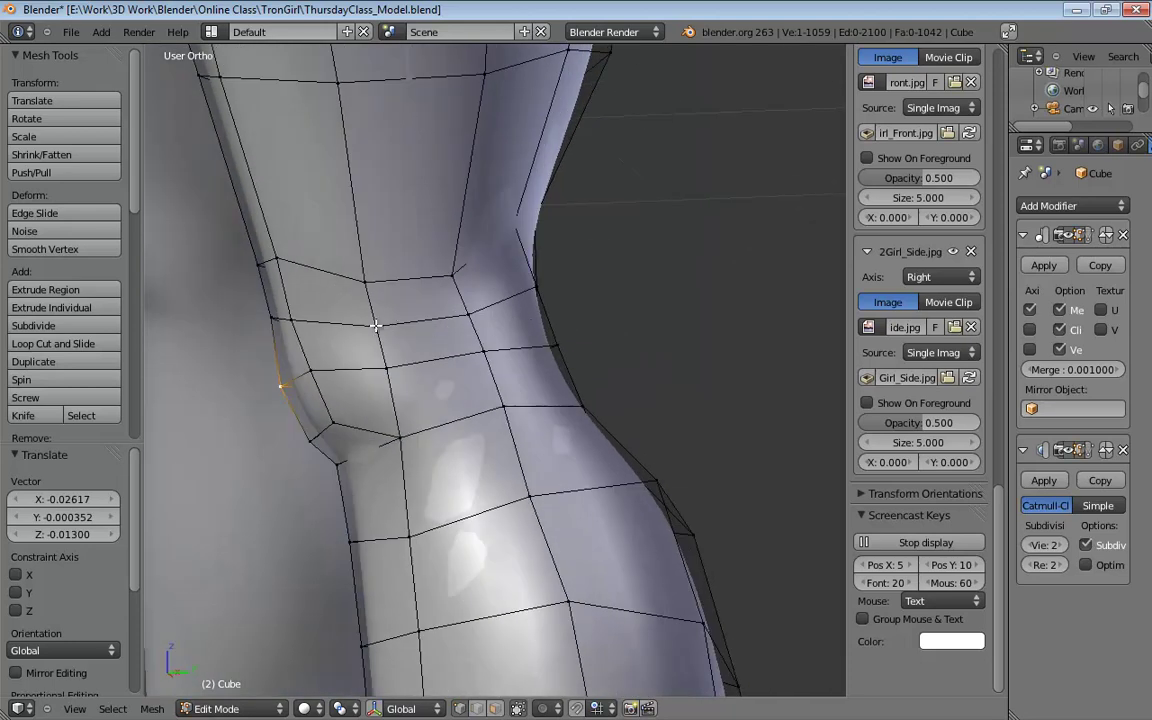
pyautogui.moveTo(384, 374); pyautogui.dragTo(381, 372)
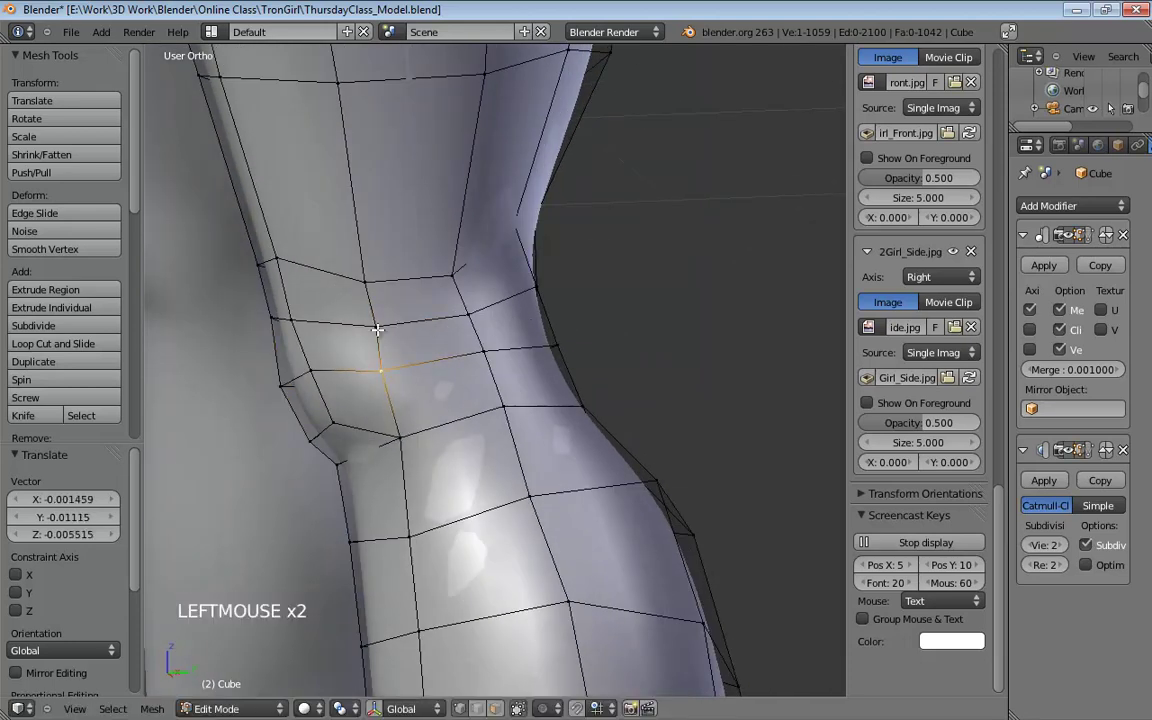
pyautogui.moveTo(432, 334); pyautogui.dragTo(400, 342, button='middle')
pyautogui.moveTo(438, 332); pyautogui.dragTo(422, 380)
pyautogui.moveTo(455, 427); pyautogui.dragTo(440, 437)
pyautogui.moveTo(523, 321); pyautogui.dragTo(495, 308)
pyautogui.moveTo(513, 369); pyautogui.dragTo(512, 370)
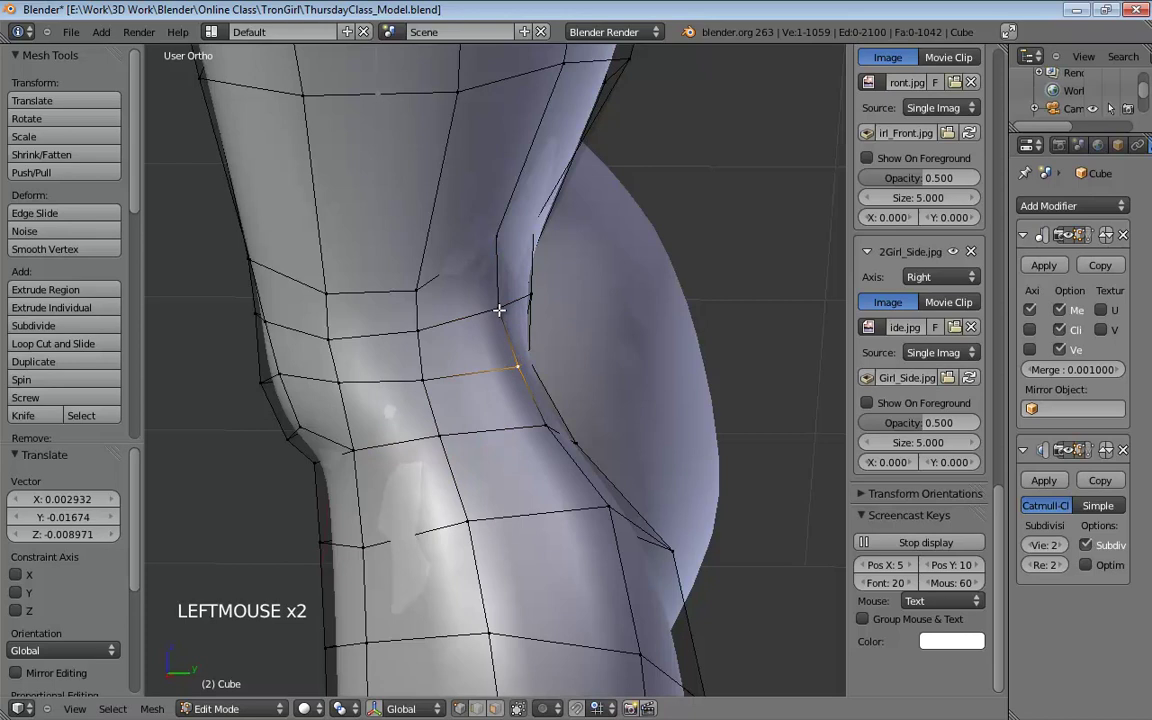
pyautogui.click(579, 291)
# Step: Reposition the vertices across the back of the knee to even out the spacing between the edge loops
pyautogui.moveTo(579, 291); pyautogui.dragTo(385, 242, button='middle')
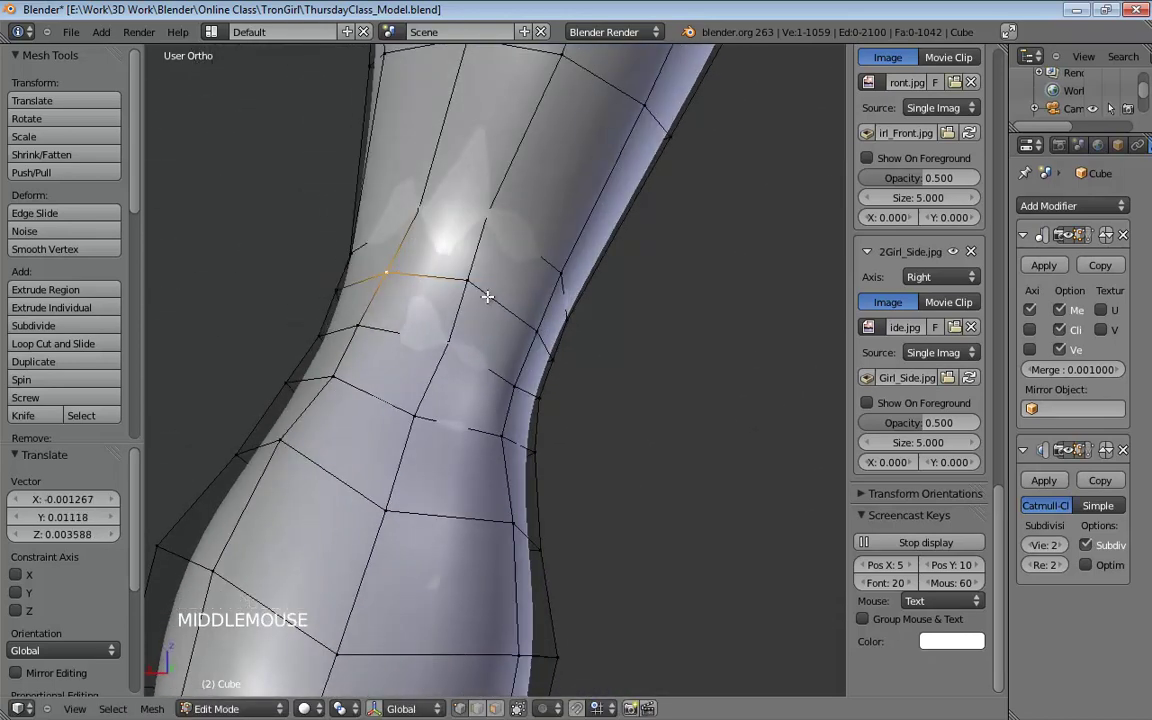
pyautogui.moveTo(486, 296); pyautogui.dragTo(487, 256, button='middle')
pyautogui.moveTo(463, 320); pyautogui.dragTo(442, 337, button='middle')
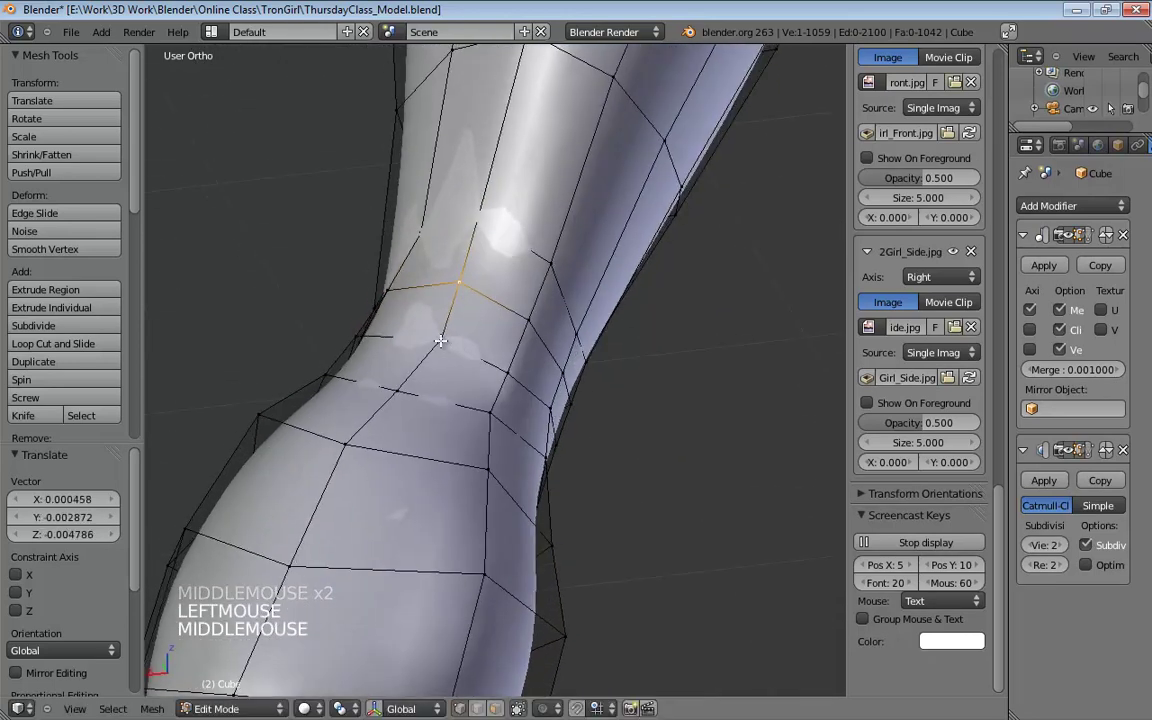
pyautogui.moveTo(442, 337)
pyautogui.mouseDown()
pyautogui.moveTo(442, 327)
pyautogui.moveTo(449, 357)
pyautogui.mouseUp()
pyautogui.moveTo(449, 357); pyautogui.dragTo(556, 361, button='middle')
pyautogui.click(447, 380)
pyautogui.moveTo(530, 357); pyautogui.dragTo(545, 356)
# Step: Move a vertex on the inner side of the knee to smooth its contour, and return to the front orthographic view
pyautogui.moveTo(591, 329); pyautogui.dragTo(430, 300, button='middle')
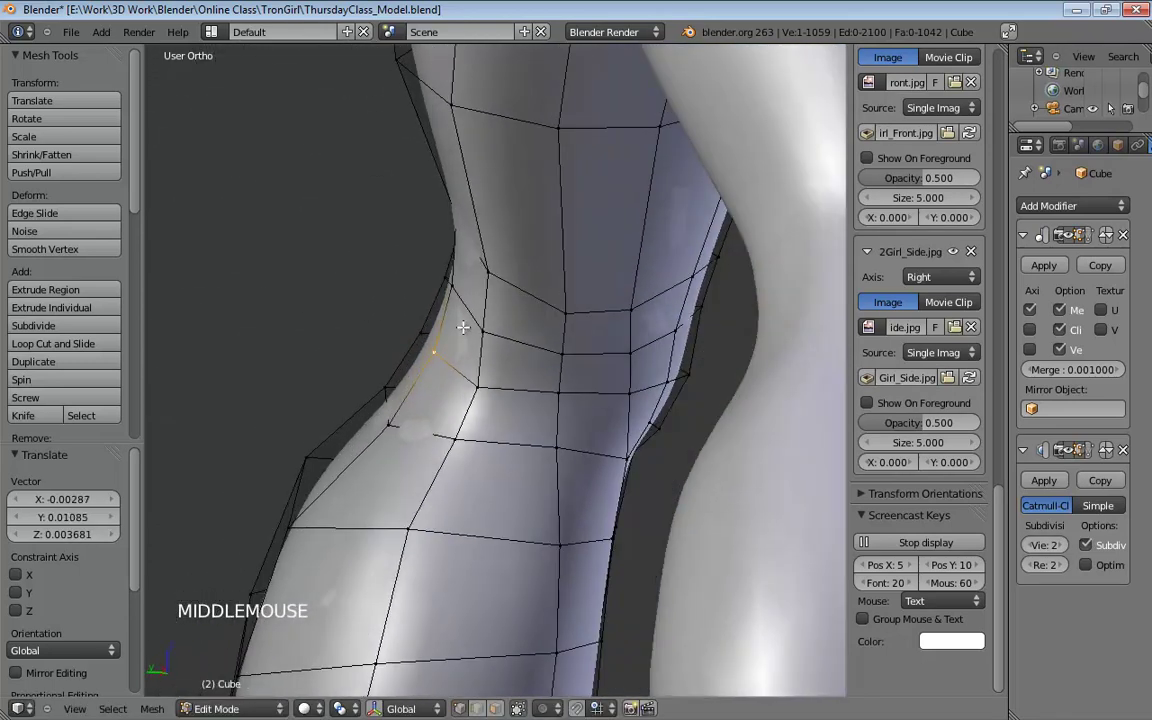
pyautogui.moveTo(492, 331); pyautogui.dragTo(514, 330)
pyautogui.moveTo(514, 330); pyautogui.dragTo(618, 303, button='middle')
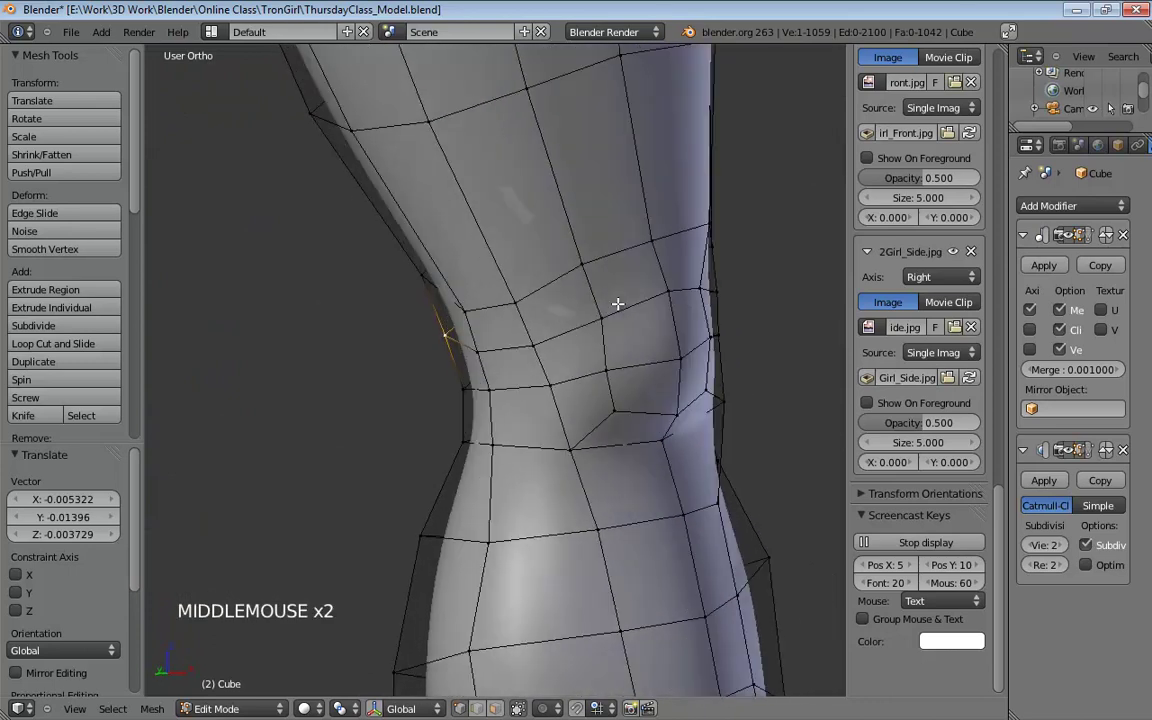
pyautogui.press('KP_5')
pyautogui.press('KP_5')
pyautogui.press('KP_1')
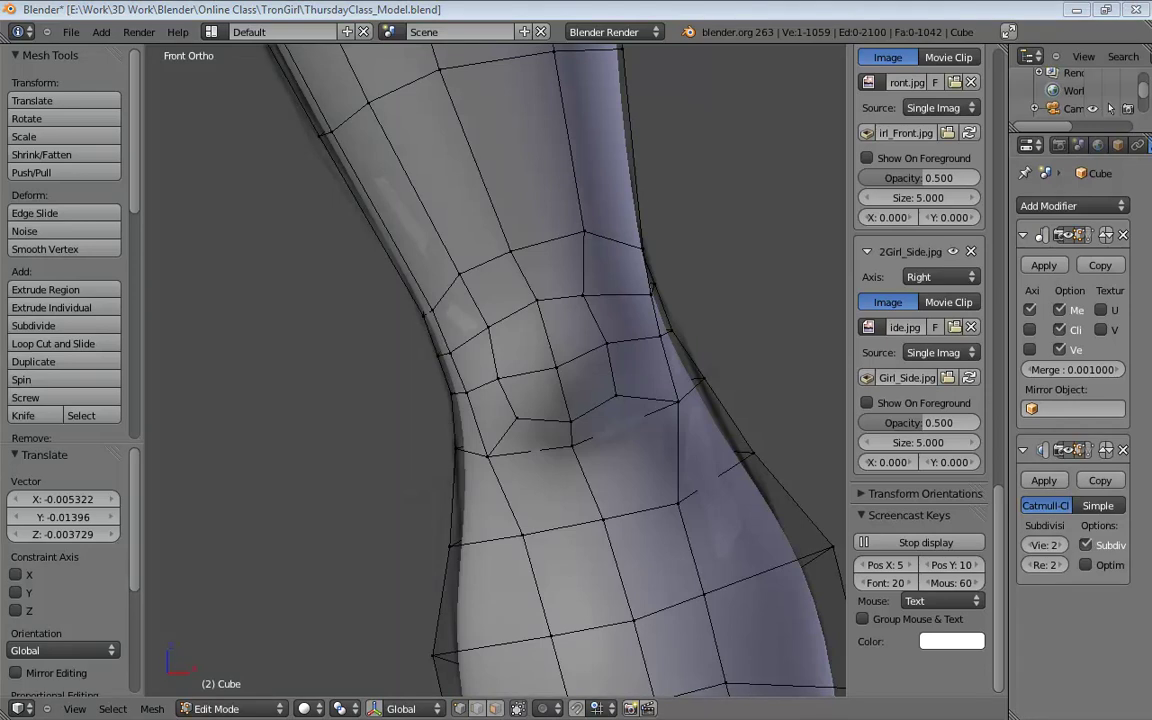
# Step: Adjust the vertices along the front of the knee in the right orthographic wireframe view to refine the kneecap's profile
pyautogui.moveTo(650, 300); pyautogui.dragTo(444, 330, button='middle')
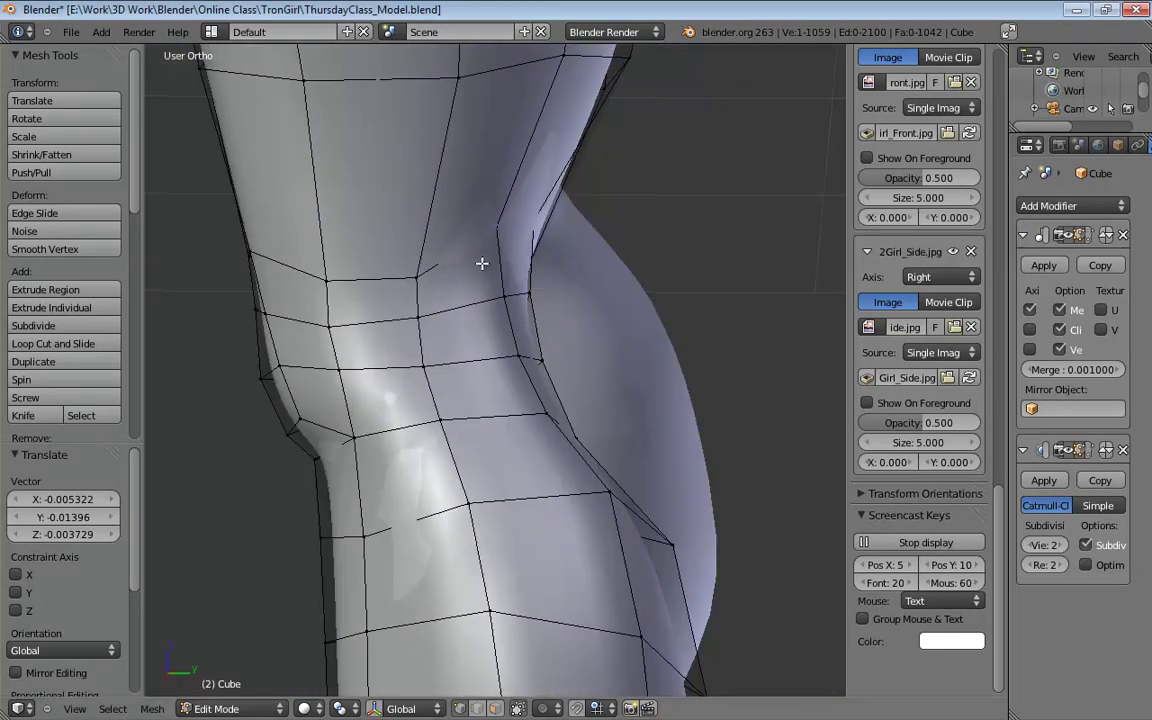
pyautogui.press('KP_3')
pyautogui.press('KP_5')
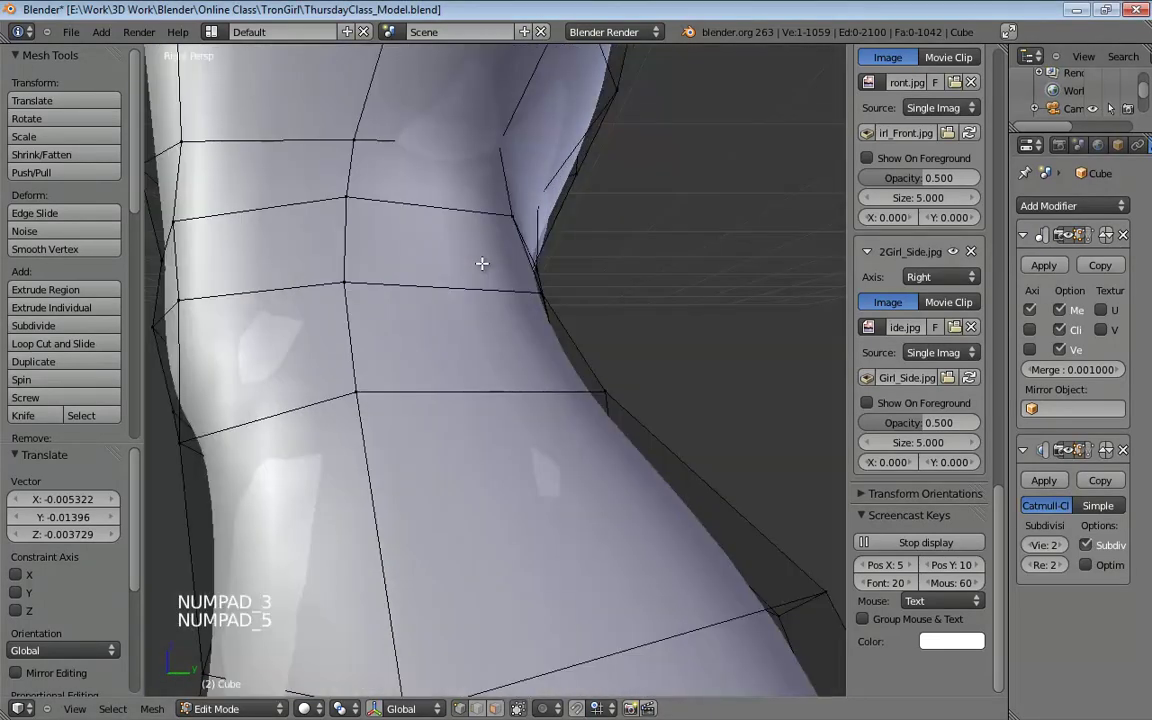
pyautogui.press('KP_5')
pyautogui.press('z')
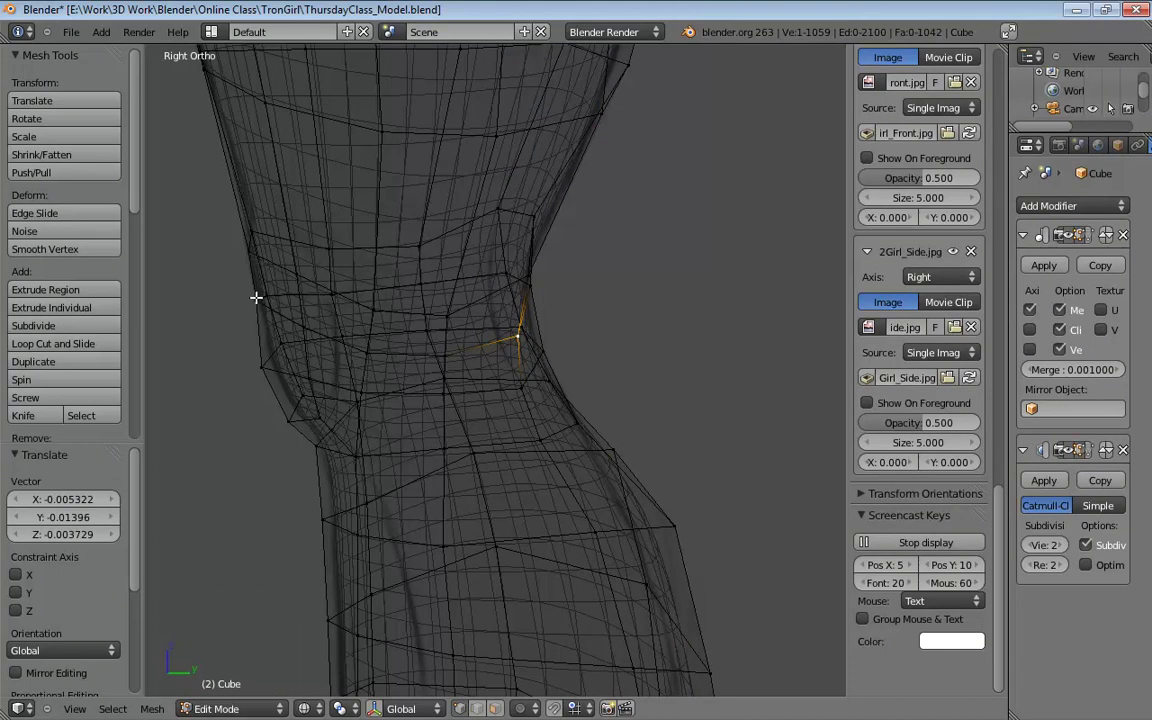
pyautogui.moveTo(256, 298); pyautogui.dragTo(262, 299)
pyautogui.moveTo(246, 254)
pyautogui.mouseDown()
pyautogui.moveTo(260, 256)
pyautogui.moveTo(249, 251)
pyautogui.mouseUp()
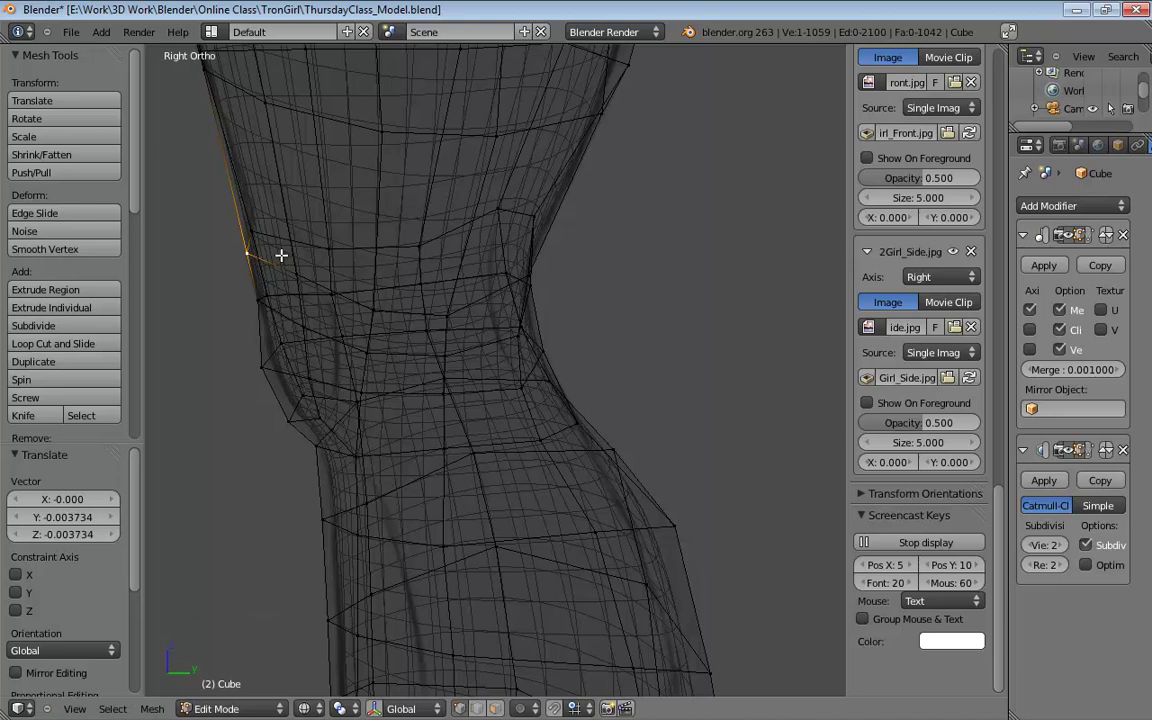
pyautogui.moveTo(261, 300); pyautogui.dragTo(244, 299)
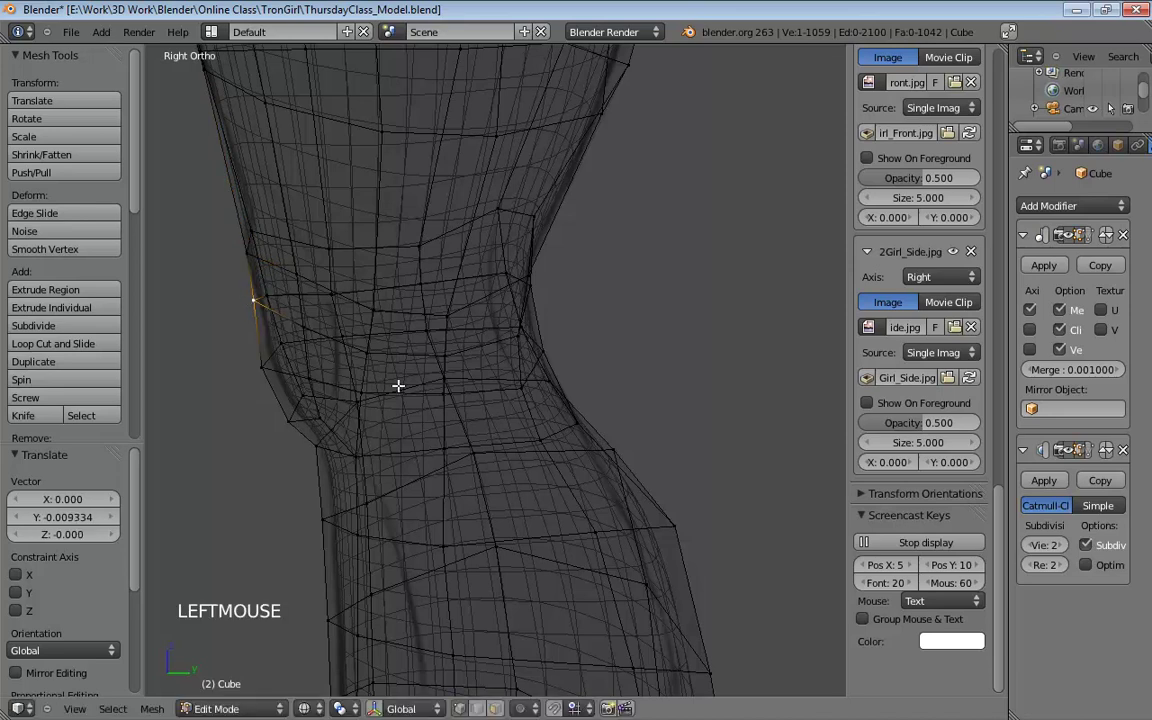
pyautogui.moveTo(359, 449); pyautogui.dragTo(345, 441)
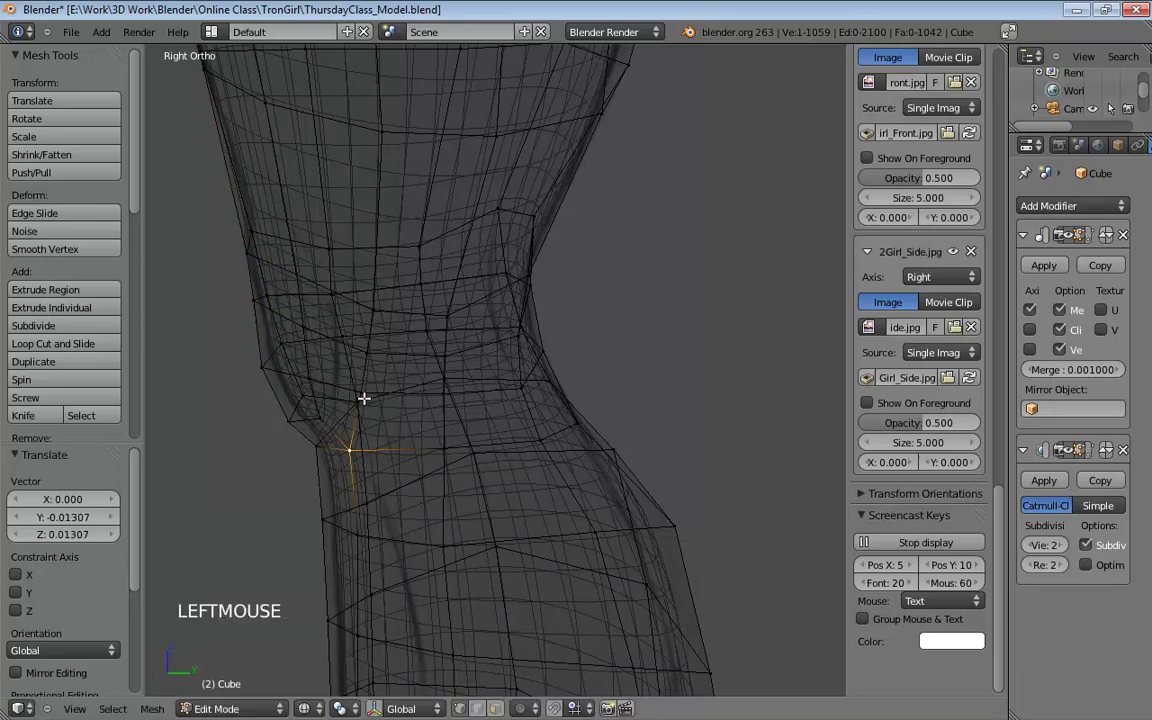
# Step: Reposition the front vertices of the edge loop directly above the kneecap to even out its curve in shaded view
pyautogui.moveTo(520, 270); pyautogui.dragTo(576, 237, button='middle')
pyautogui.click(573, 230)
pyautogui.press('z')
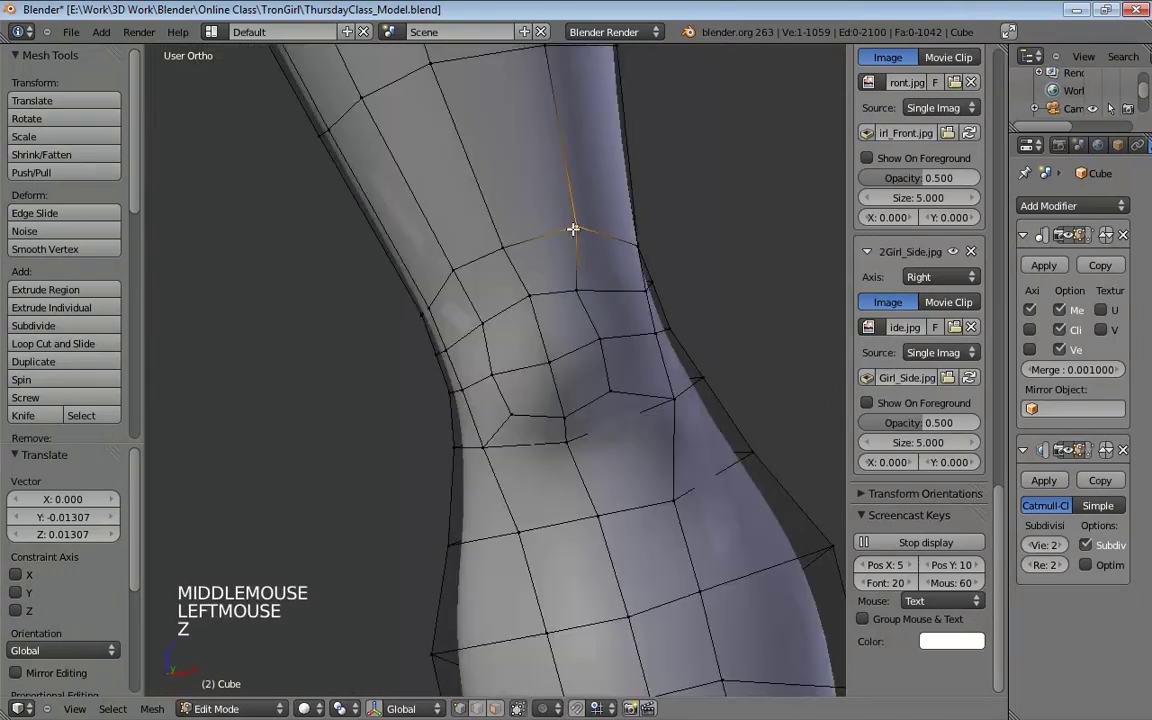
pyautogui.moveTo(567, 228); pyautogui.dragTo(555, 235)
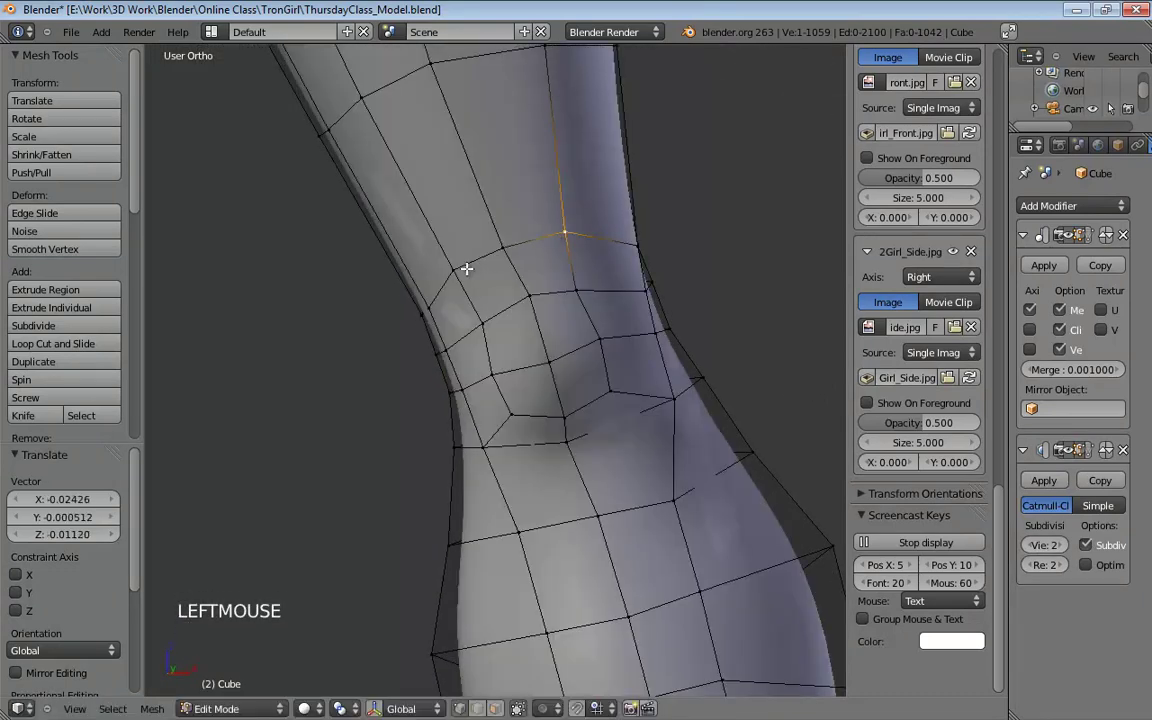
pyautogui.moveTo(465, 269); pyautogui.dragTo(578, 290)
pyautogui.moveTo(471, 326); pyautogui.dragTo(301, 321, button='middle')
pyautogui.moveTo(269, 279); pyautogui.dragTo(298, 285)
pyautogui.moveTo(298, 285); pyautogui.dragTo(511, 242, button='middle')
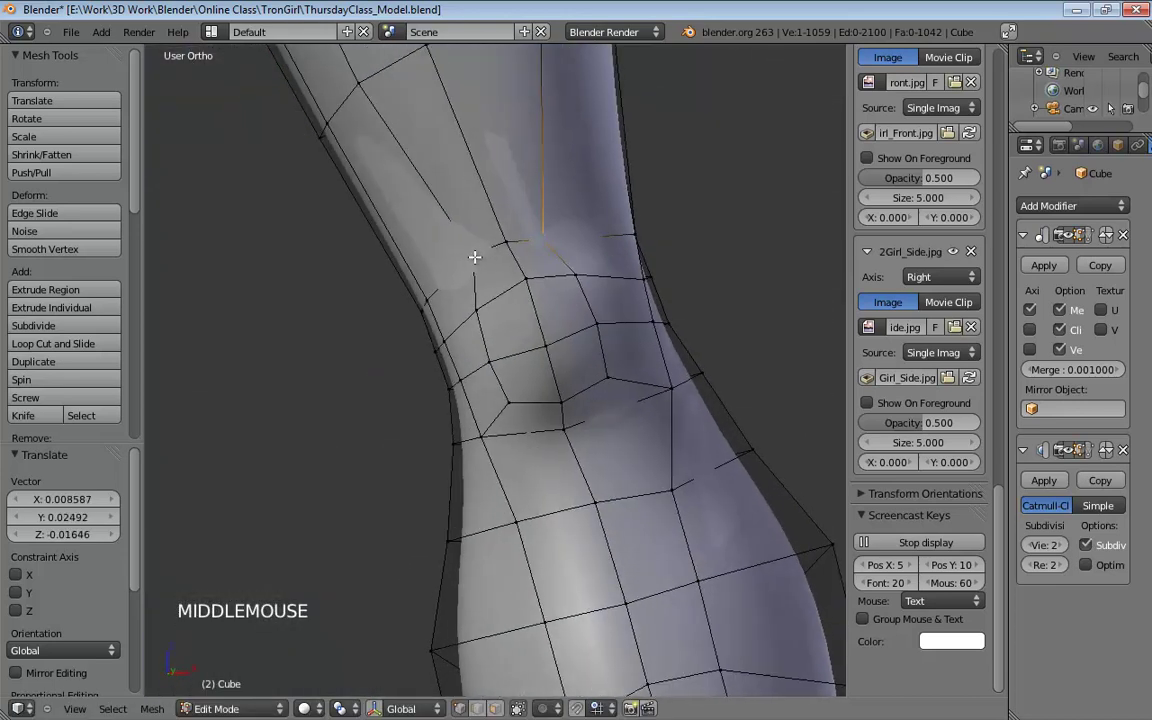
pyautogui.moveTo(473, 257); pyautogui.dragTo(463, 269)
pyautogui.moveTo(537, 238); pyautogui.dragTo(566, 238)
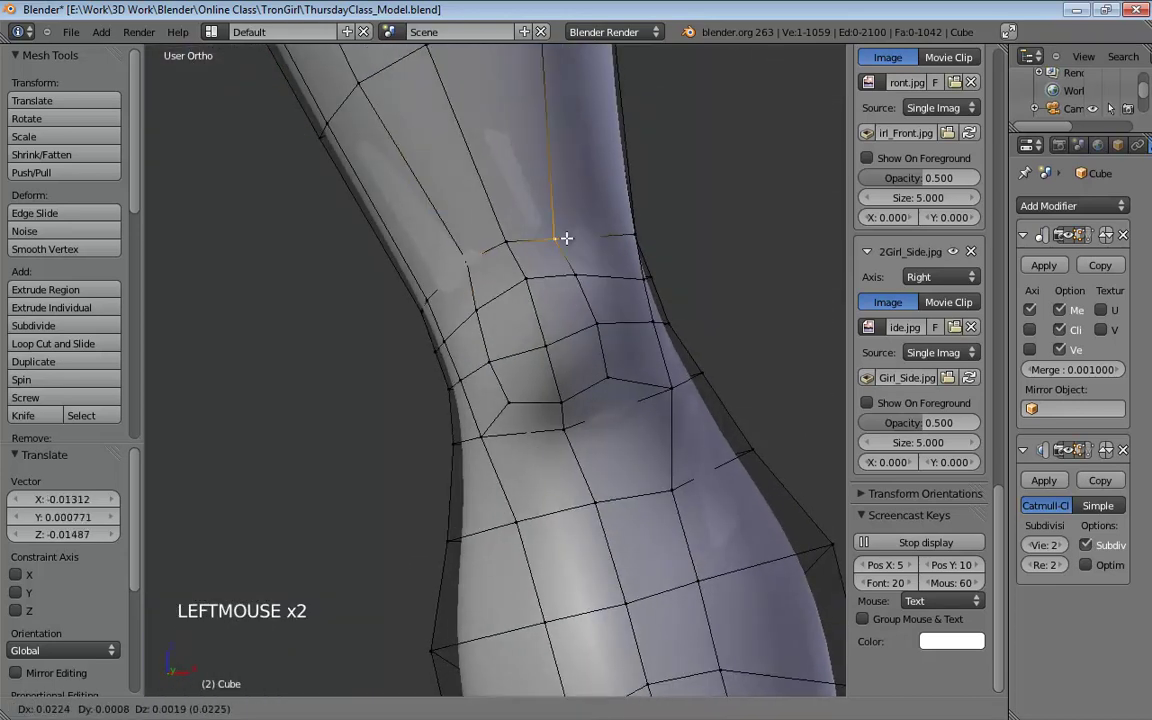
pyautogui.moveTo(566, 238); pyautogui.dragTo(585, 311, button='middle')
pyautogui.scroll(-3, 541, 304)
pyautogui.scroll(-1, 541, 304)
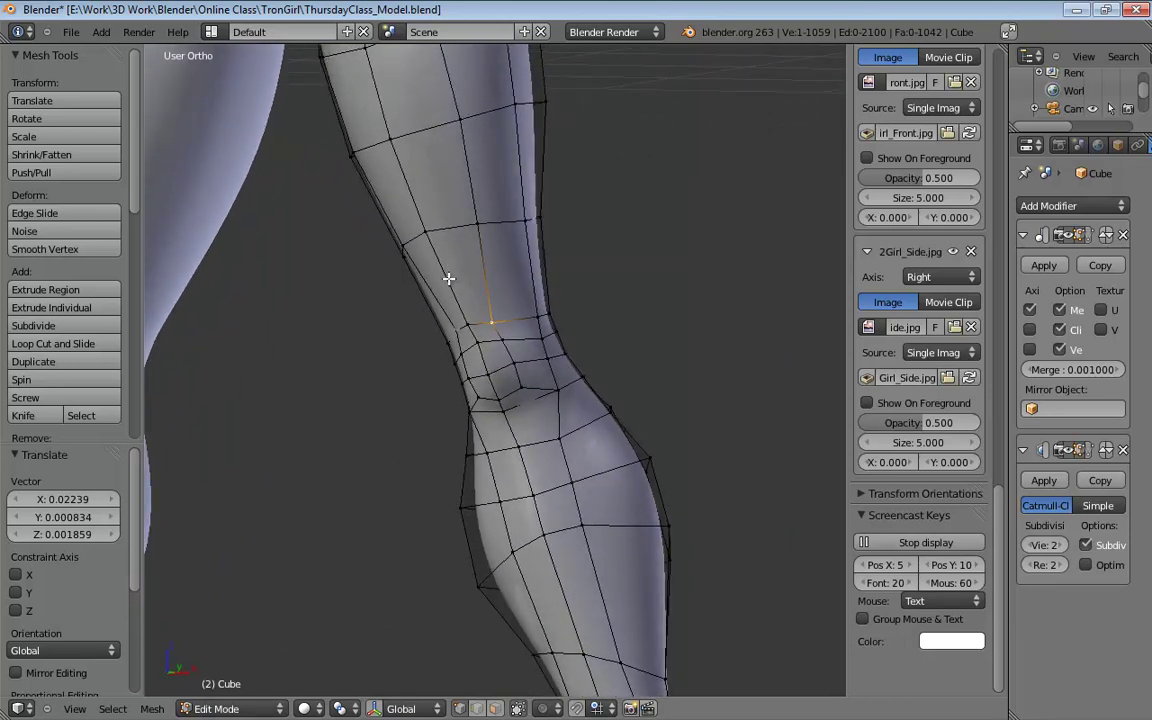
pyautogui.hotkey('ctrl', 'r')
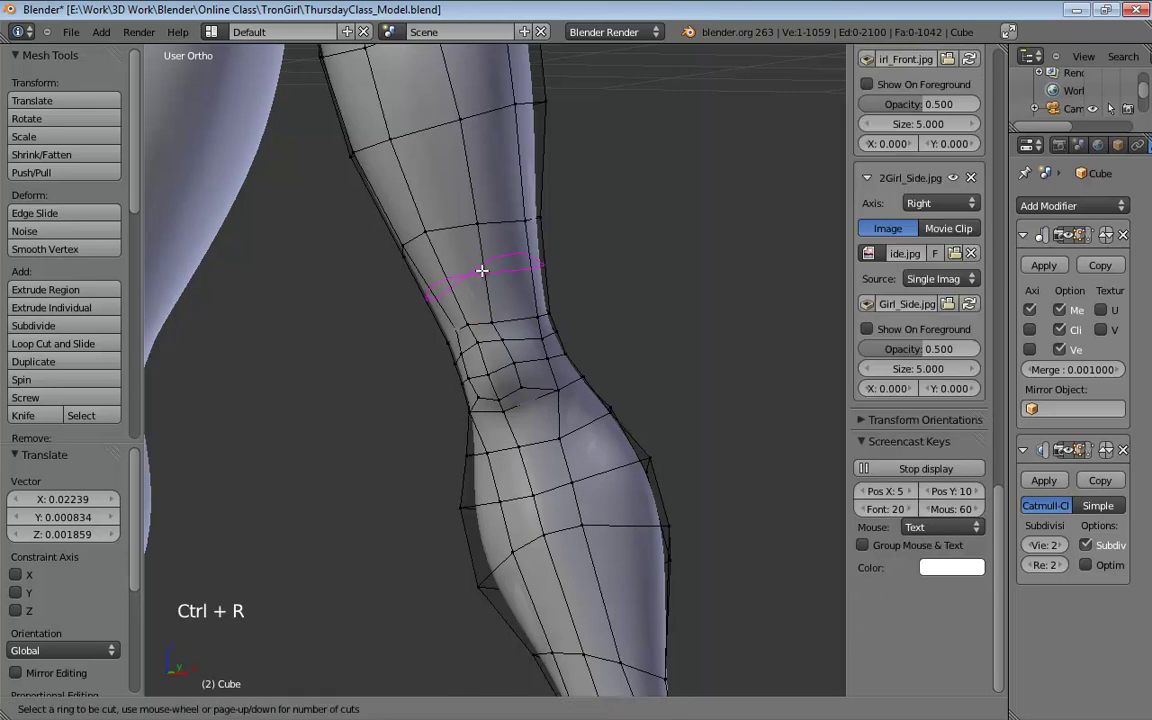
pyautogui.click(482, 271)
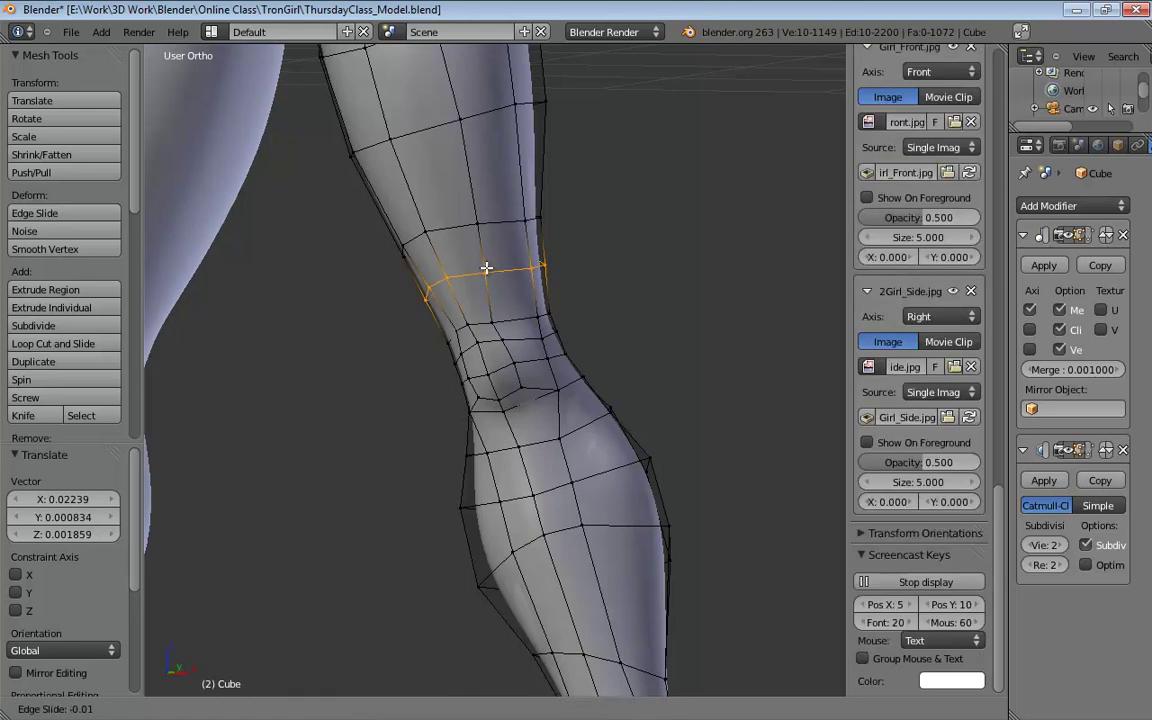
pyautogui.hotkey('ctrl', 'z')
# Step: Bevel the lower thigh's edge loop above the knee into two loops with a percentage of 0.230
pyautogui.hotkey('ctrl', 'Tab')
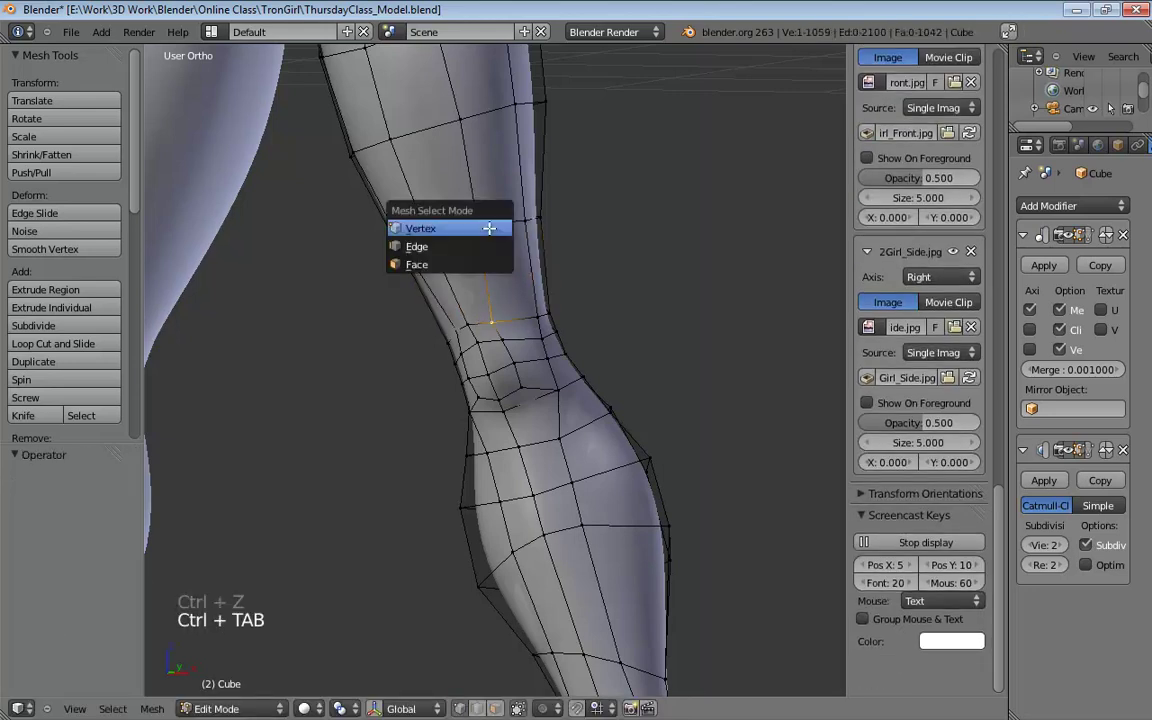
pyautogui.click(494, 247)
pyautogui.keyDown('alt'); pyautogui.click(494, 226); pyautogui.keyUp('alt')
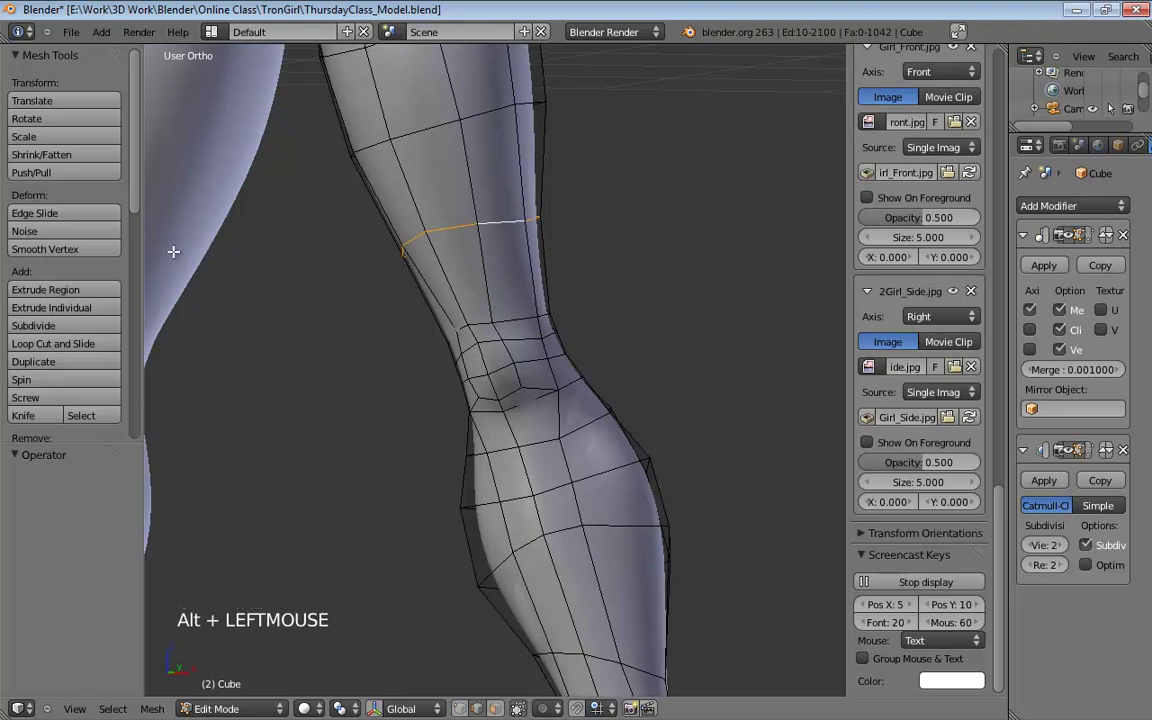
pyautogui.press('w')
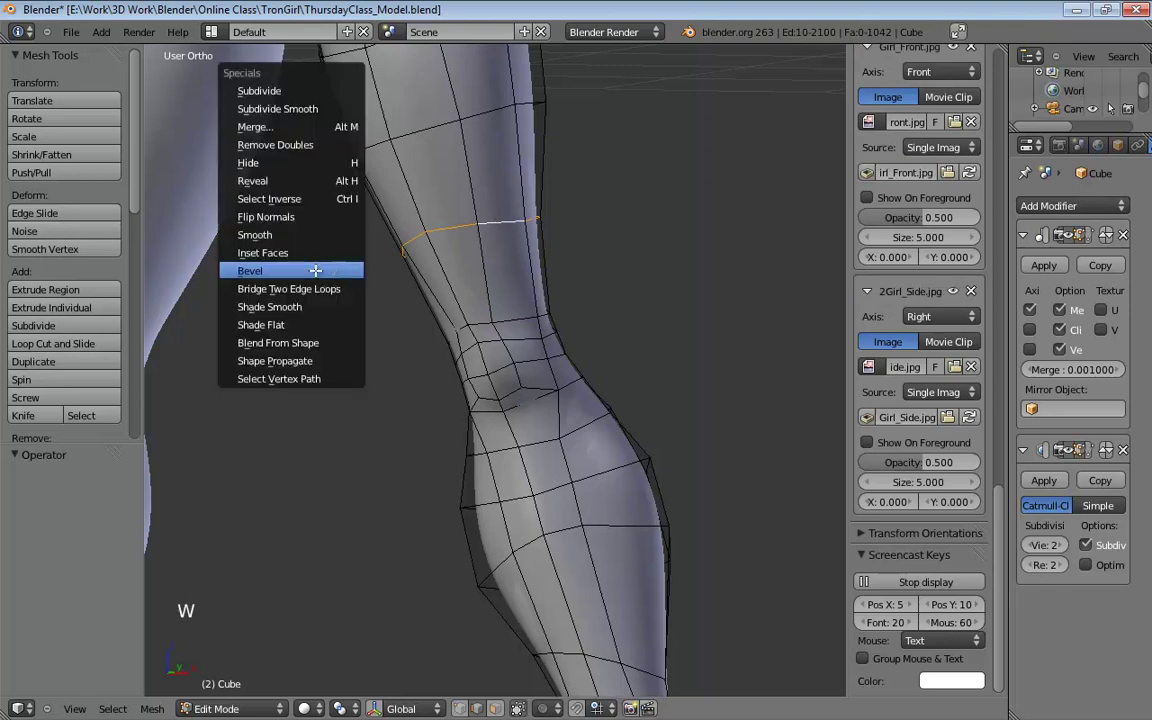
pyautogui.click(315, 270)
pyautogui.moveTo(61, 503); pyautogui.dragTo(35, 499)
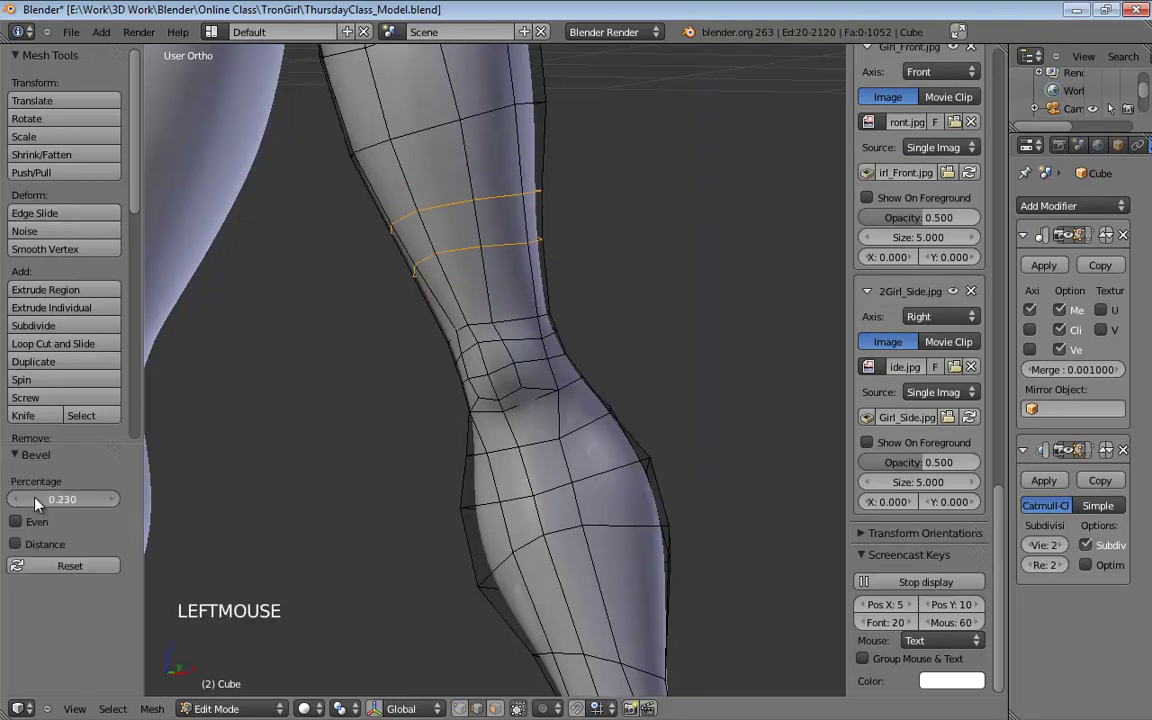
# Step: Switch back to vertex selection and reposition the vertices above the kneecap to smooth the transition into the thigh
pyautogui.moveTo(725, 345); pyautogui.dragTo(490, 281, button='middle')
pyautogui.scroll(4, 500, 330)
pyautogui.hotkey('ctrl', 'Tab')
pyautogui.click(484, 280)
pyautogui.moveTo(482, 283); pyautogui.dragTo(589, 237)
pyautogui.moveTo(498, 272); pyautogui.dragTo(494, 263)
# Step: Move the inner-contour vertices of the two beveled thigh loops in the front orthographic wireframe view to smooth the leg's outline
pyautogui.moveTo(494, 263); pyautogui.dragTo(714, 263, button='middle')
pyautogui.press('KP_1')
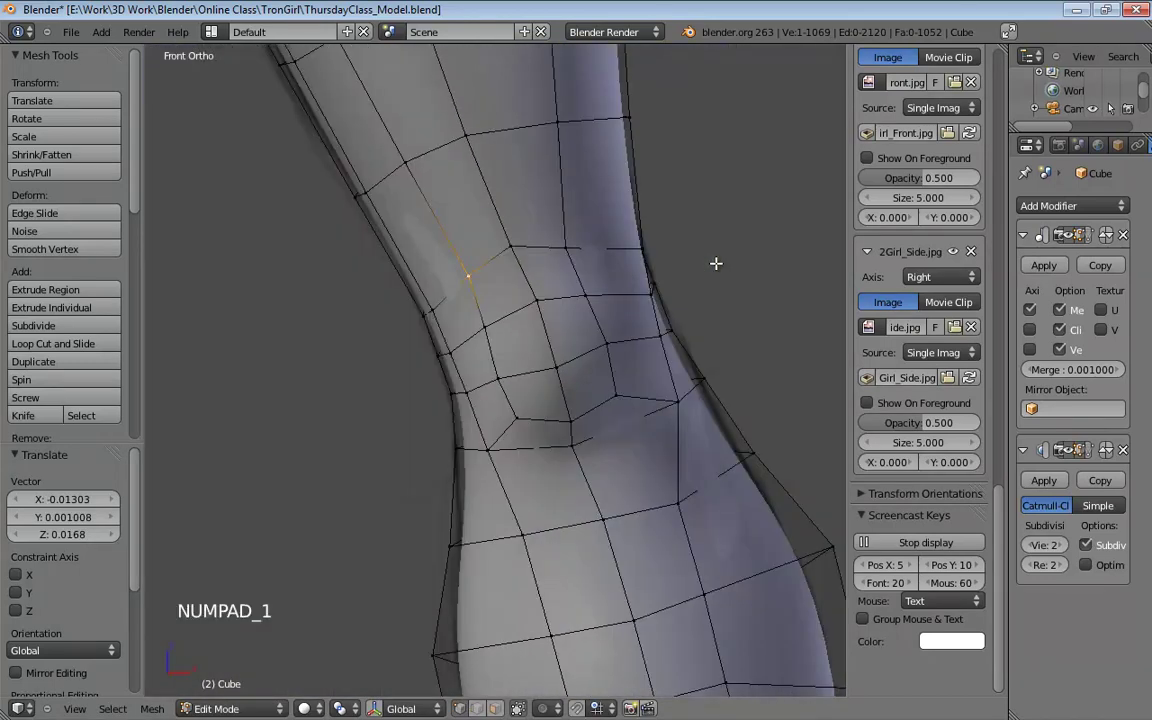
pyautogui.press('z')
pyautogui.keyDown('shift'); pyautogui.moveTo(566, 252); pyautogui.dragTo(572, 484, button='middle'); pyautogui.keyUp('shift')
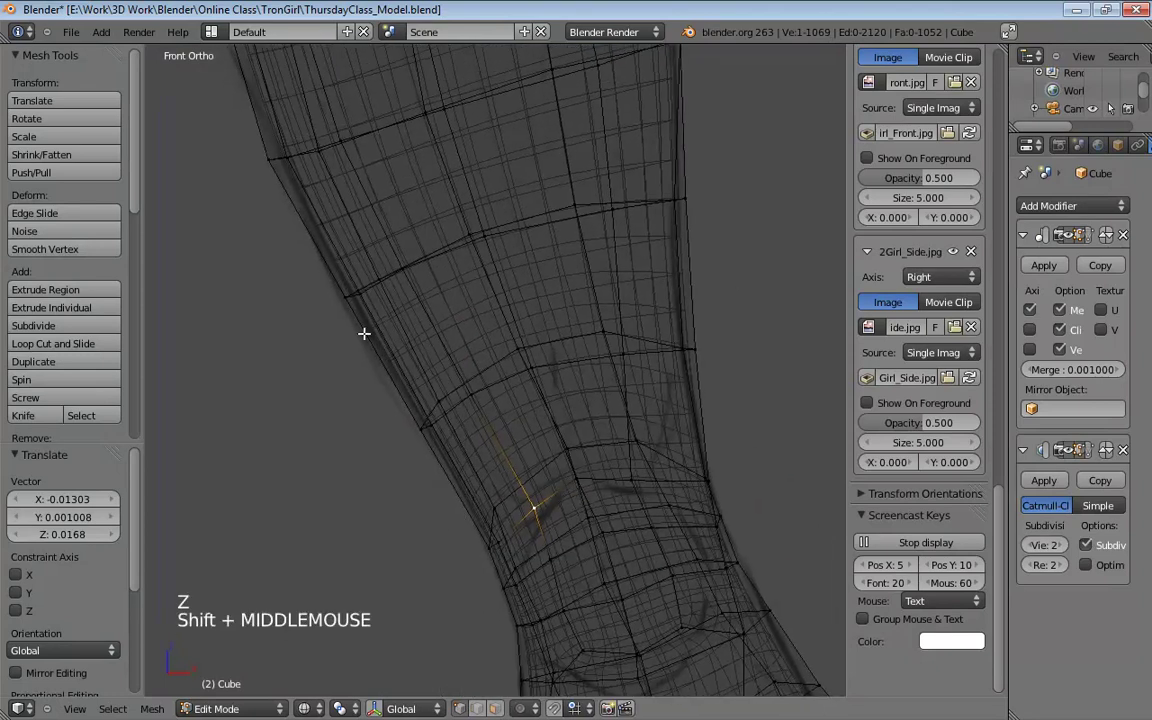
pyautogui.click(344, 299)
pyautogui.moveTo(344, 299)
pyautogui.mouseDown()
pyautogui.moveTo(332, 306)
pyautogui.moveTo(352, 296)
pyautogui.mouseUp()
pyautogui.moveTo(422, 434); pyautogui.dragTo(431, 410)
# Step: Examine the shape of both legs from the back and front in shaded view, switching to Object Mode
pyautogui.keyDown('shift'); pyautogui.moveTo(591, 366); pyautogui.dragTo(501, 558, button='middle'); pyautogui.keyUp('shift')
pyautogui.scroll(-7, 458, 381)
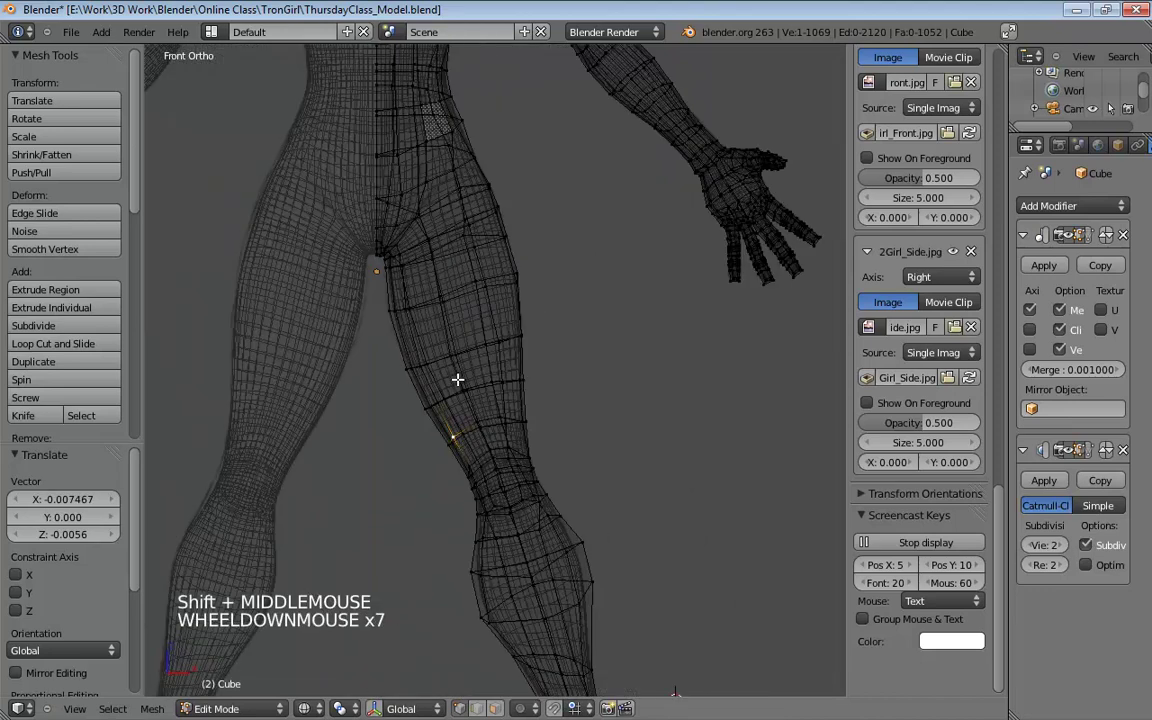
pyautogui.scroll(-2, 470, 393)
pyautogui.keyDown('shift'); pyautogui.scroll(-1, 475, 390); pyautogui.keyUp('shift')
pyautogui.moveTo(475, 390)
pyautogui.keyDown('shift'); pyautogui.mouseDown(button='middle')
pyautogui.moveTo(581, 380)
pyautogui.moveTo(617, 360)
pyautogui.moveTo(255, 355)
pyautogui.moveTo(543, 375)
pyautogui.moveTo(732, 327)
pyautogui.moveTo(712, 319)
pyautogui.moveTo(661, 339)
pyautogui.moveTo(579, 337)
pyautogui.moveTo(514, 355)
pyautogui.moveTo(347, 340)
pyautogui.mouseUp(button='middle'); pyautogui.keyUp('shift')
pyautogui.press('z')
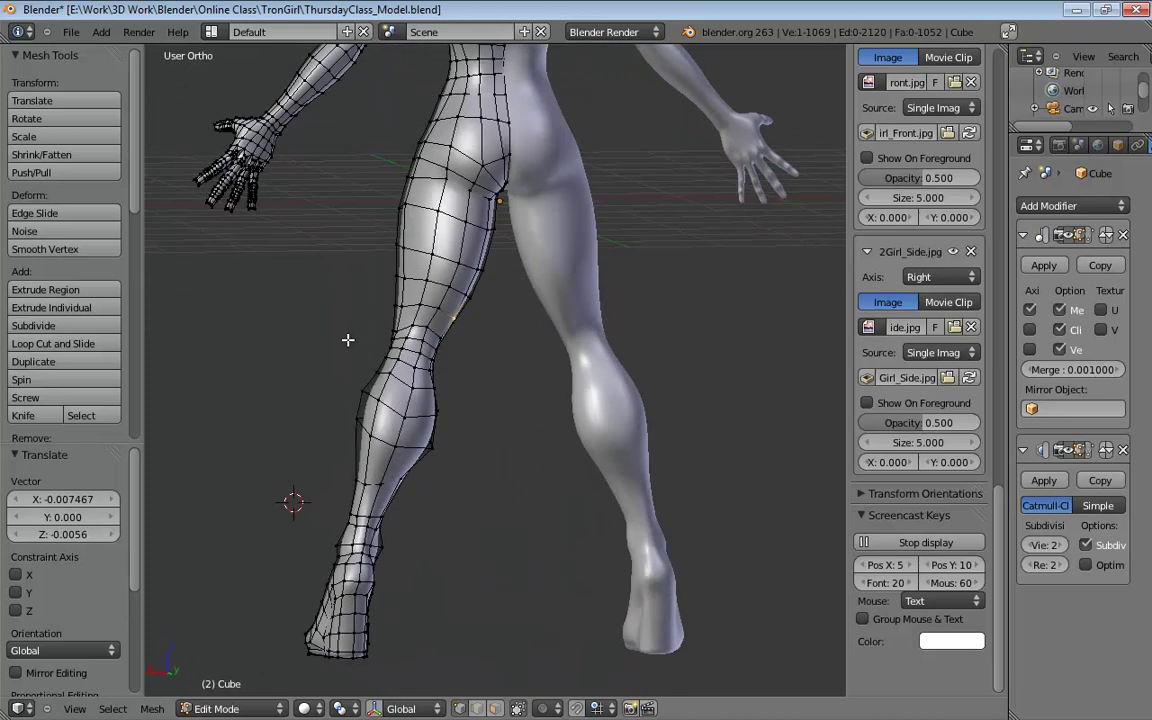
pyautogui.moveTo(411, 381)
pyautogui.mouseDown(button='middle')
pyautogui.moveTo(525, 357)
pyautogui.moveTo(774, 391)
pyautogui.moveTo(699, 339)
pyautogui.moveTo(360, 324)
pyautogui.moveTo(684, 329)
pyautogui.mouseUp(button='middle')
pyautogui.press('KP_5')
pyautogui.scroll(-5, 638, 340)
pyautogui.press('z')
pyautogui.press('z')
pyautogui.press('Tab')
pyautogui.scroll(3, 630, 329)
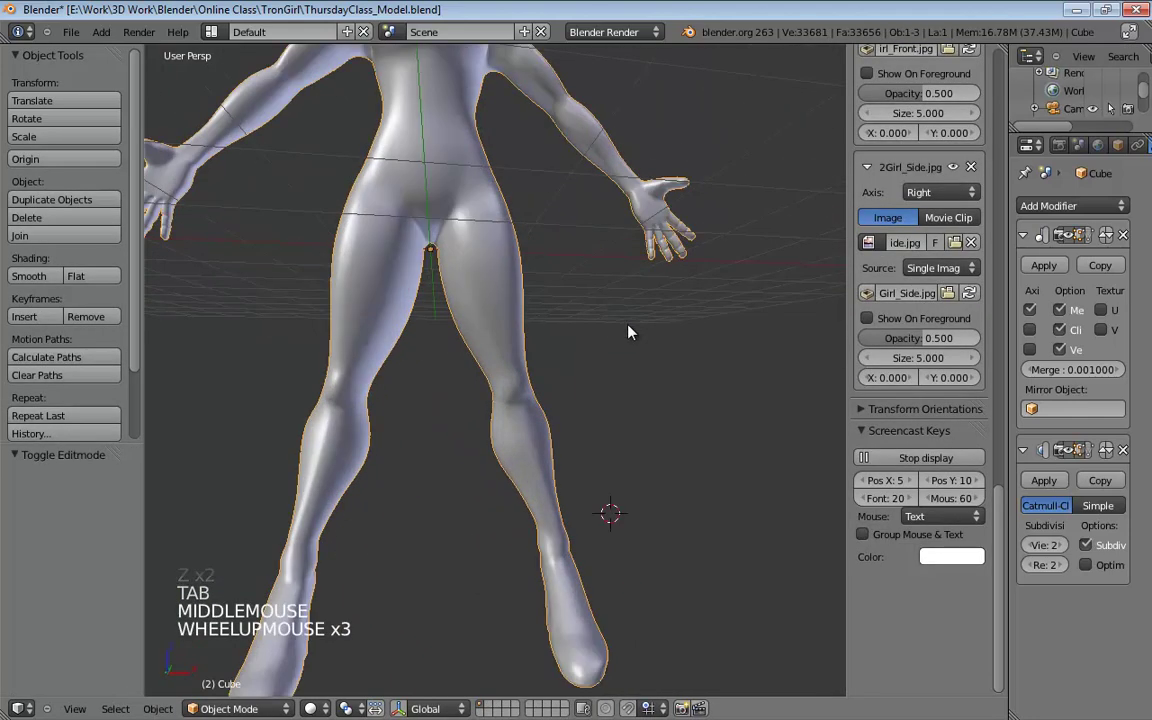
pyautogui.scroll(-1, 629, 332)
# Step: Hide the side panels, maximize the 3D view, and enable Only Render in its display settings
pyautogui.press('n')
pyautogui.press('t')
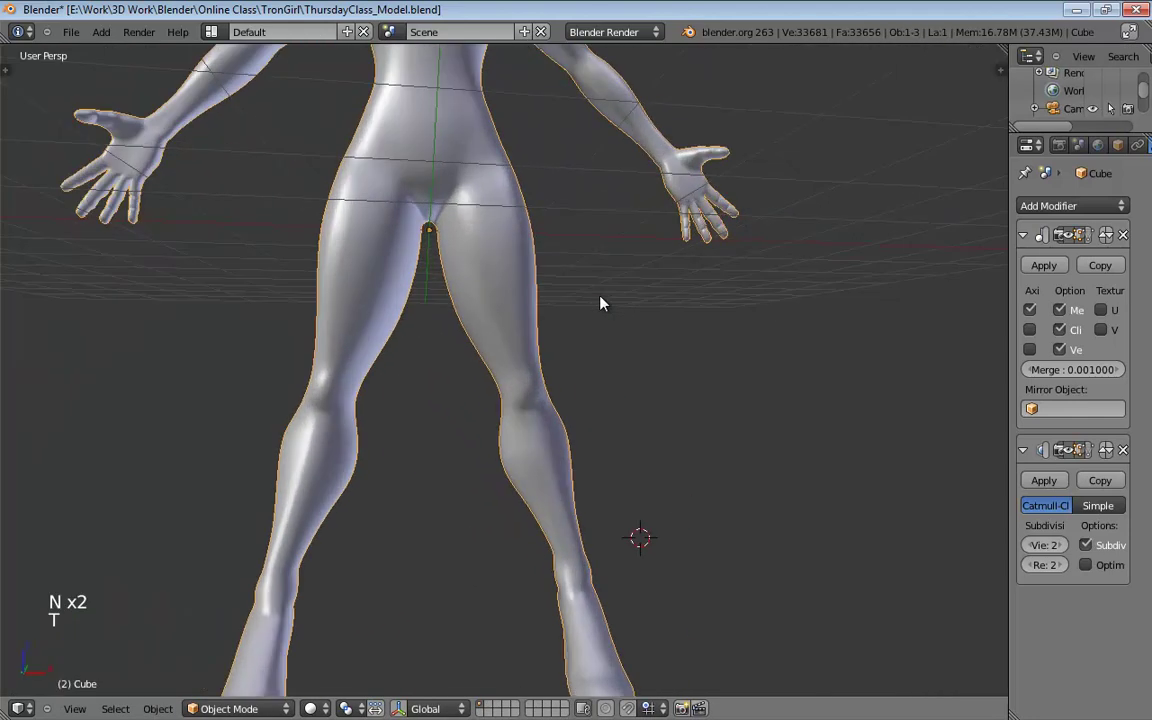
pyautogui.keyDown('shift'); pyautogui.moveTo(600, 303); pyautogui.dragTo(650, 342, button='middle'); pyautogui.keyUp('shift')
pyautogui.scroll(-3, 748, 278)
pyautogui.hotkey('ctrl', 'Up')
pyautogui.press('n')
pyautogui.scroll(14, 1068, 330)
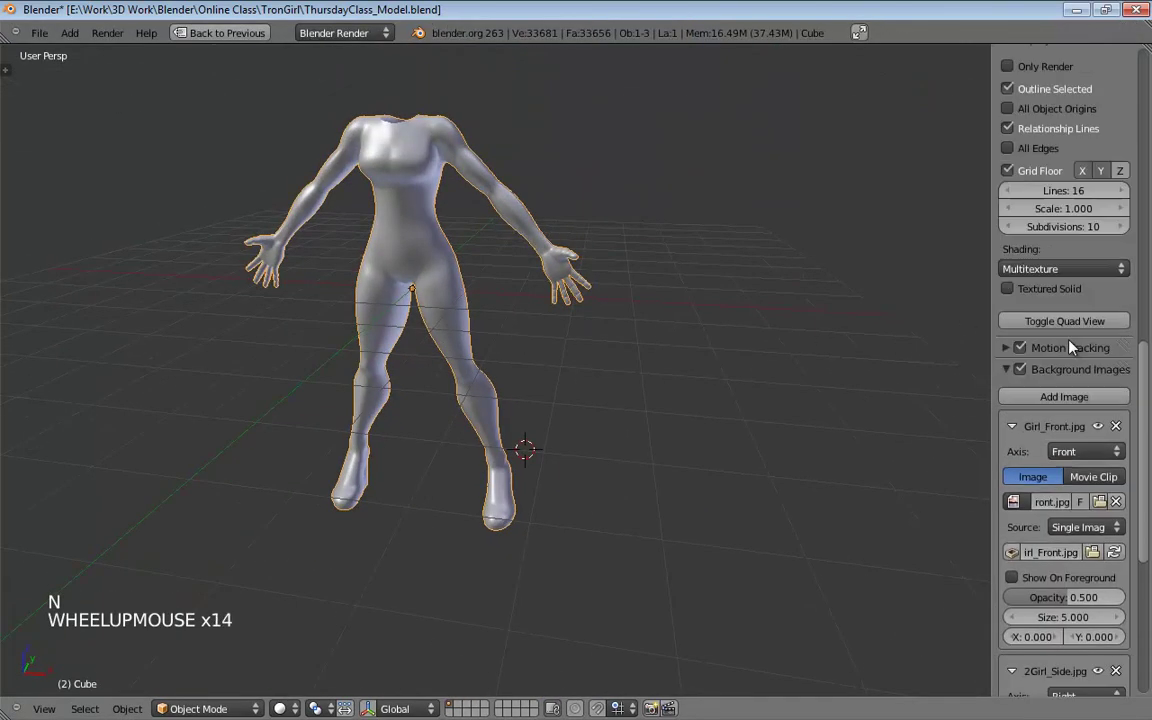
pyautogui.scroll(6, 1072, 345)
pyautogui.click(1007, 282)
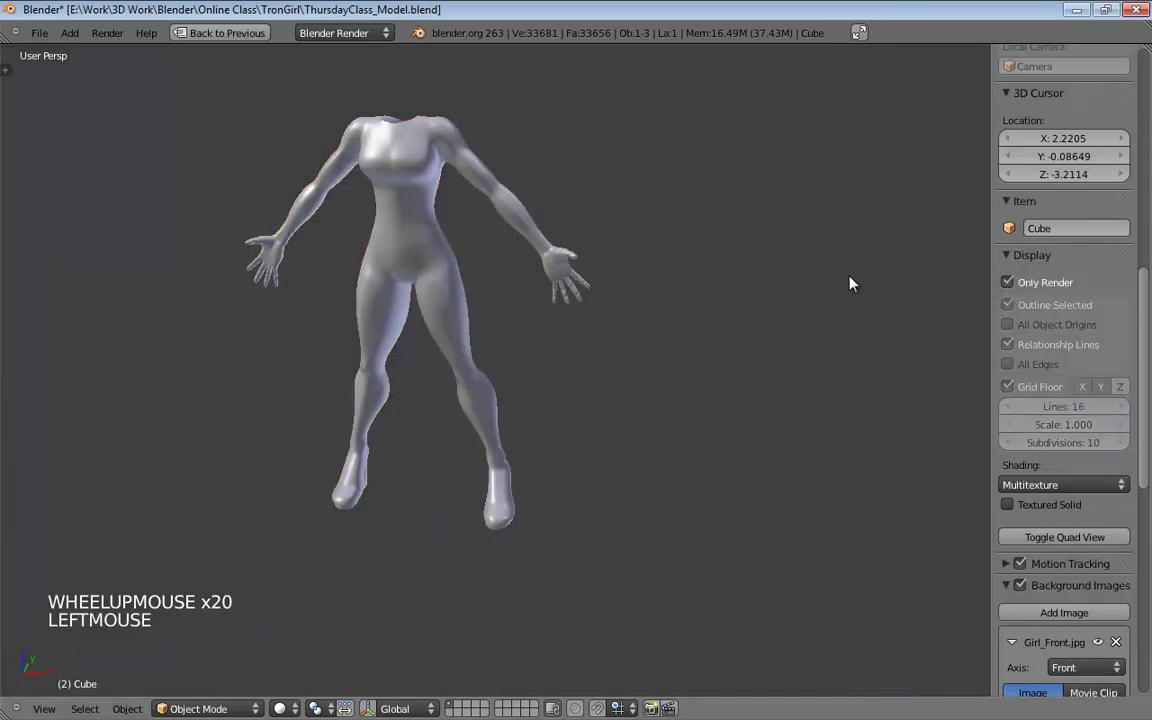
# Step: Examine the smoothed body from all around, checking the proportions and the shape of the legs
pyautogui.keyDown('shift'); pyautogui.moveTo(650, 301); pyautogui.dragTo(656, 340, button='middle'); pyautogui.keyUp('shift')
pyautogui.moveTo(656, 340); pyautogui.dragTo(725, 345, button='middle')
pyautogui.scroll(2, 676, 375)
pyautogui.moveTo(725, 345); pyautogui.dragTo(337, 320, button='middle')
pyautogui.moveTo(651, 337); pyautogui.dragTo(330, 316, button='middle')
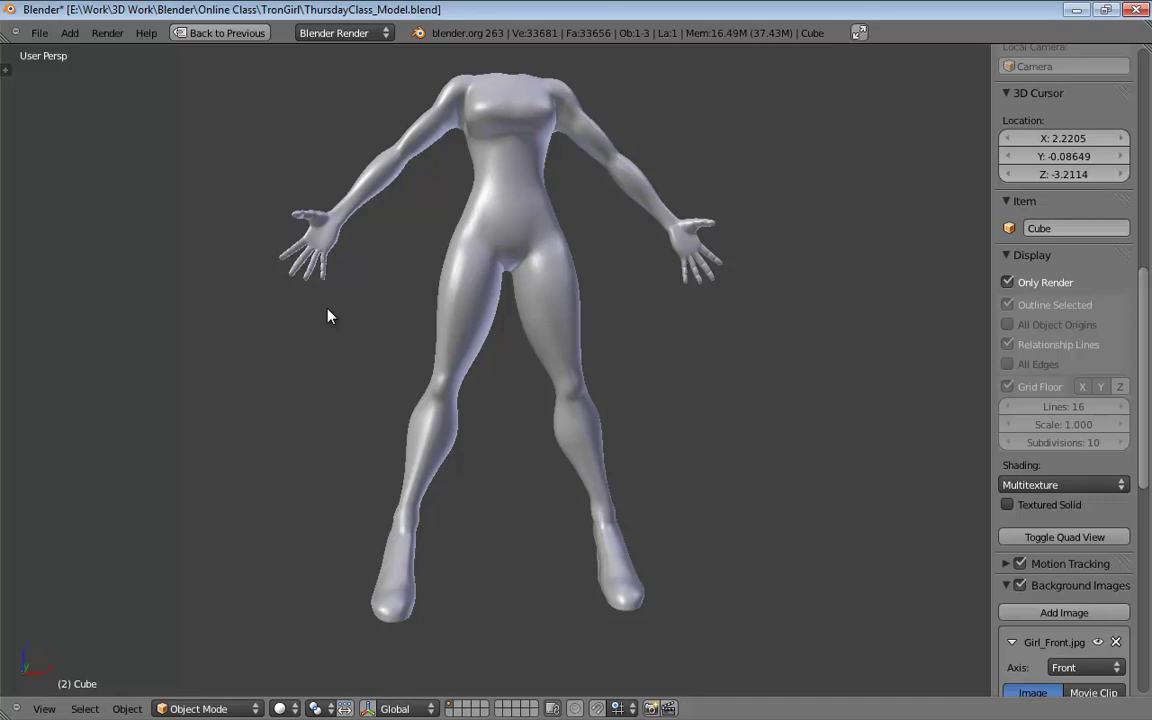
pyautogui.moveTo(710, 401); pyautogui.dragTo(522, 476, button='middle')
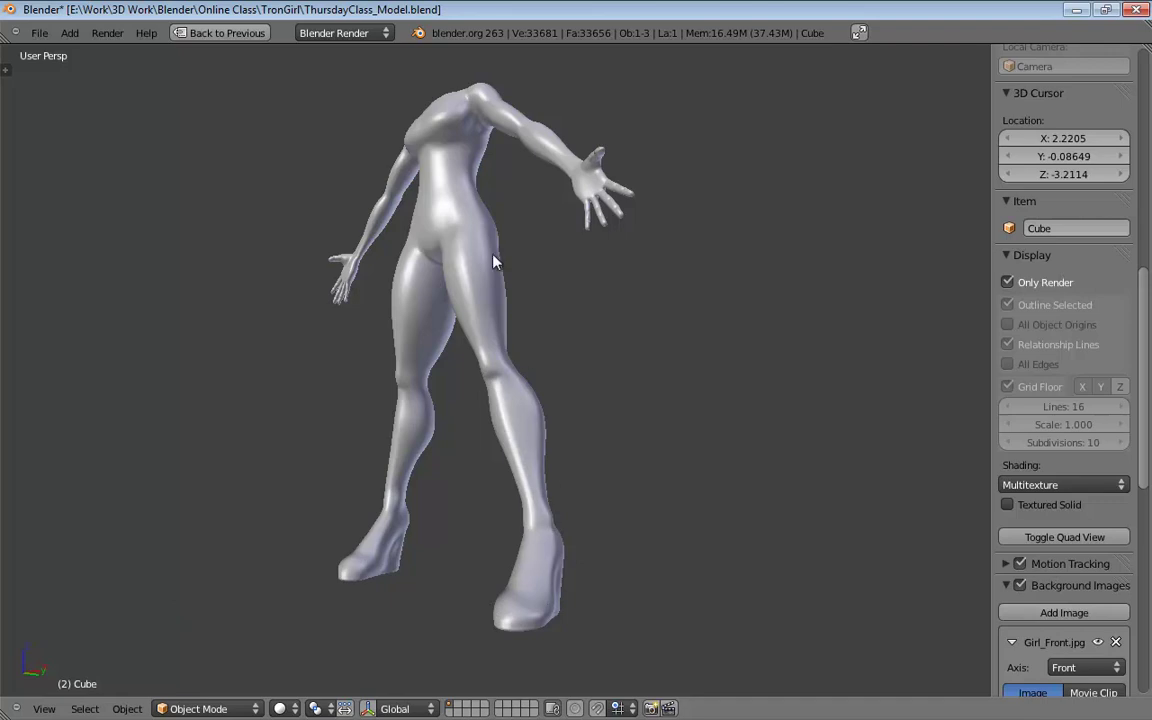
pyautogui.moveTo(594, 371); pyautogui.dragTo(505, 360, button='middle')
pyautogui.moveTo(505, 360); pyautogui.dragTo(371, 357, button='middle')
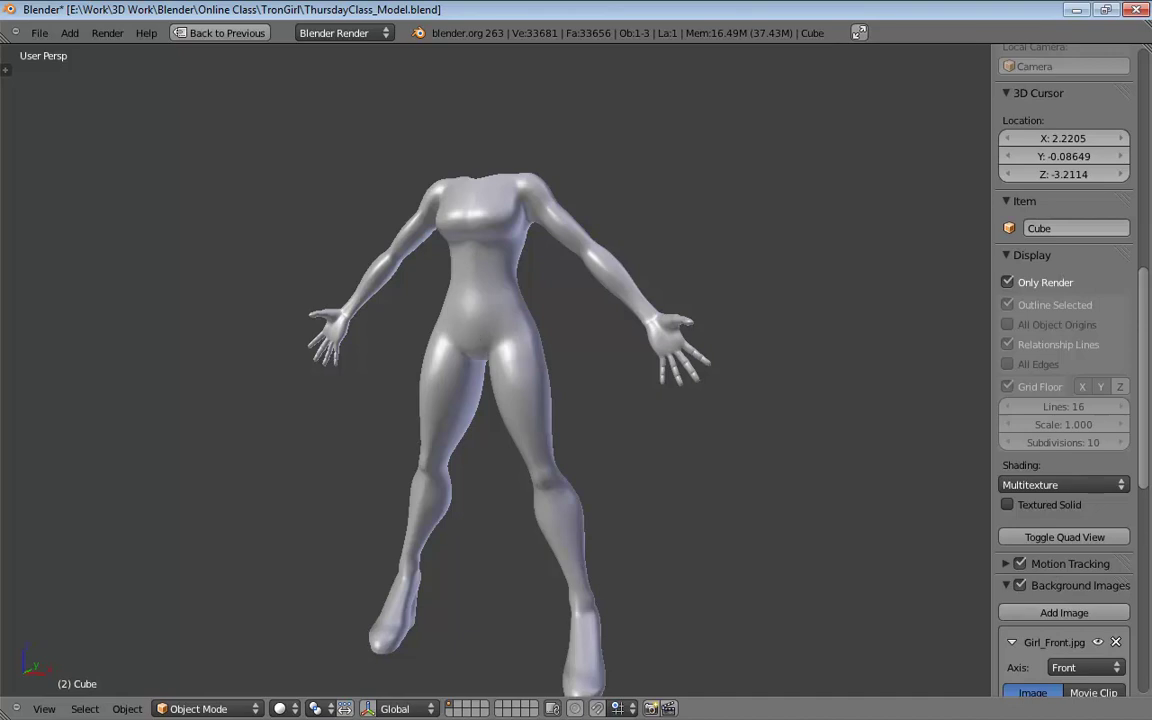
pyautogui.keyDown('shift'); pyautogui.moveTo(511, 252); pyautogui.dragTo(530, 239, button='middle'); pyautogui.keyUp('shift')
pyautogui.press('z')
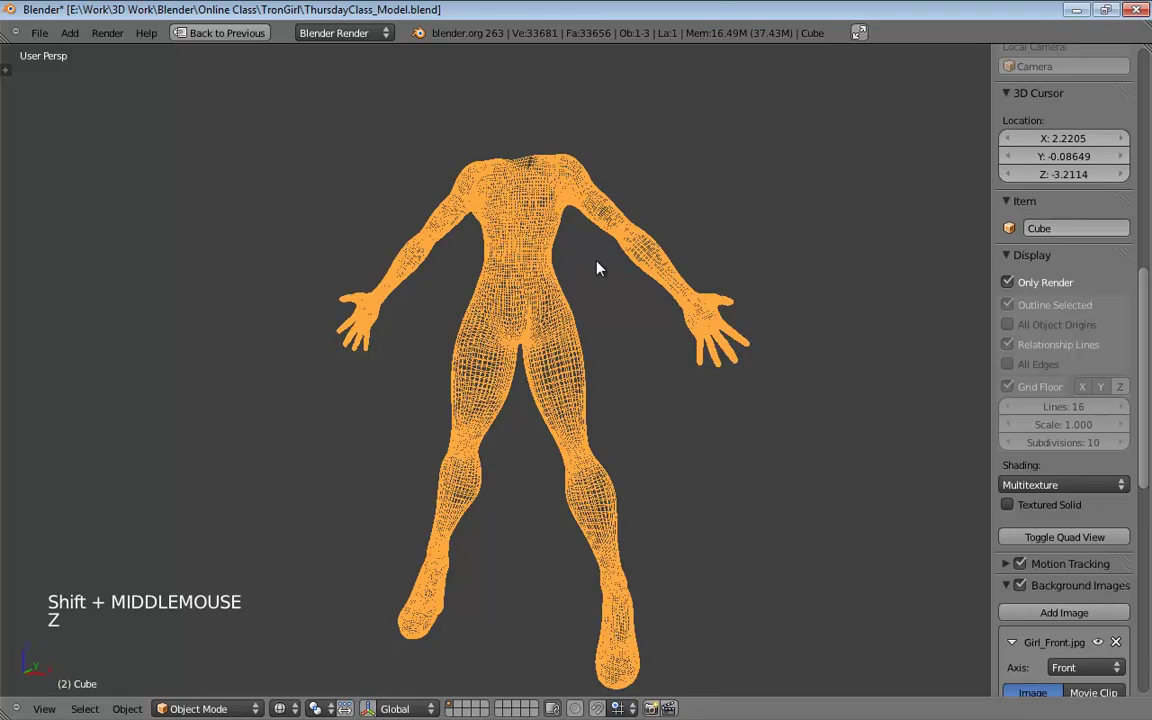
pyautogui.press('z')
# Step: Return to Edit Mode and examine the mesh around the neck opening and shoulder
pyautogui.press('Tab')
pyautogui.moveTo(753, 409); pyautogui.dragTo(635, 360, button='middle')
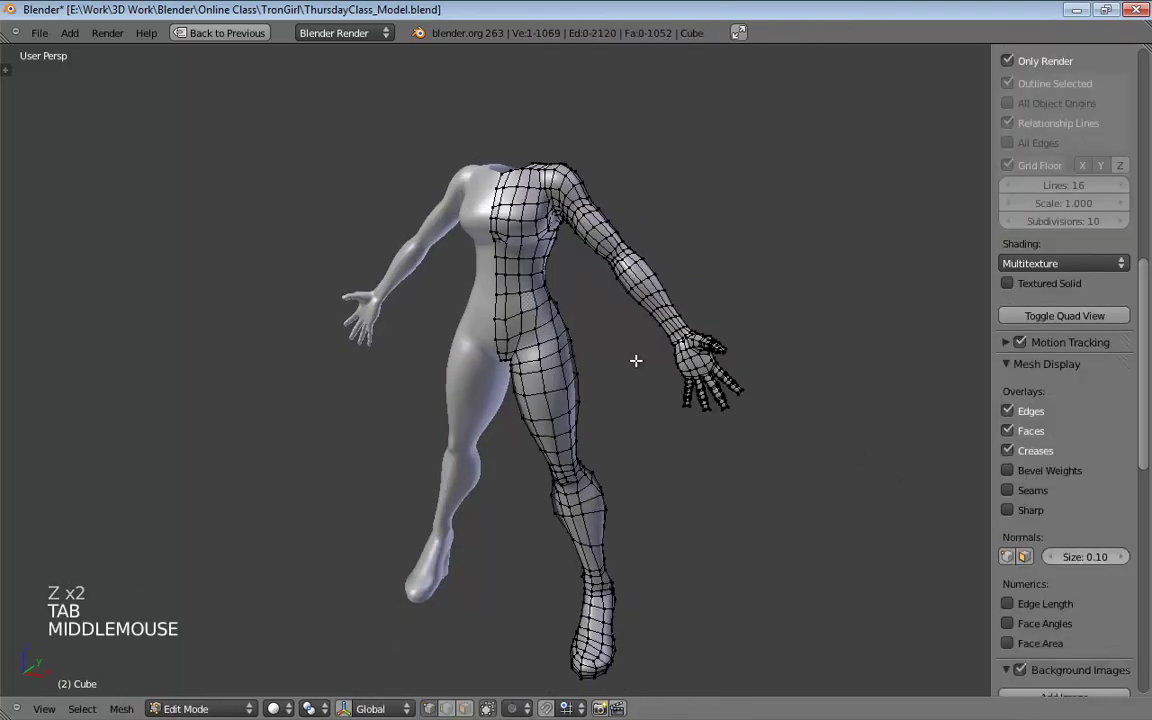
pyautogui.scroll(2, 594, 275)
pyautogui.keyDown('shift'); pyautogui.moveTo(594, 276); pyautogui.dragTo(528, 508, button='middle'); pyautogui.keyUp('shift')
pyautogui.scroll(3, 612, 352)
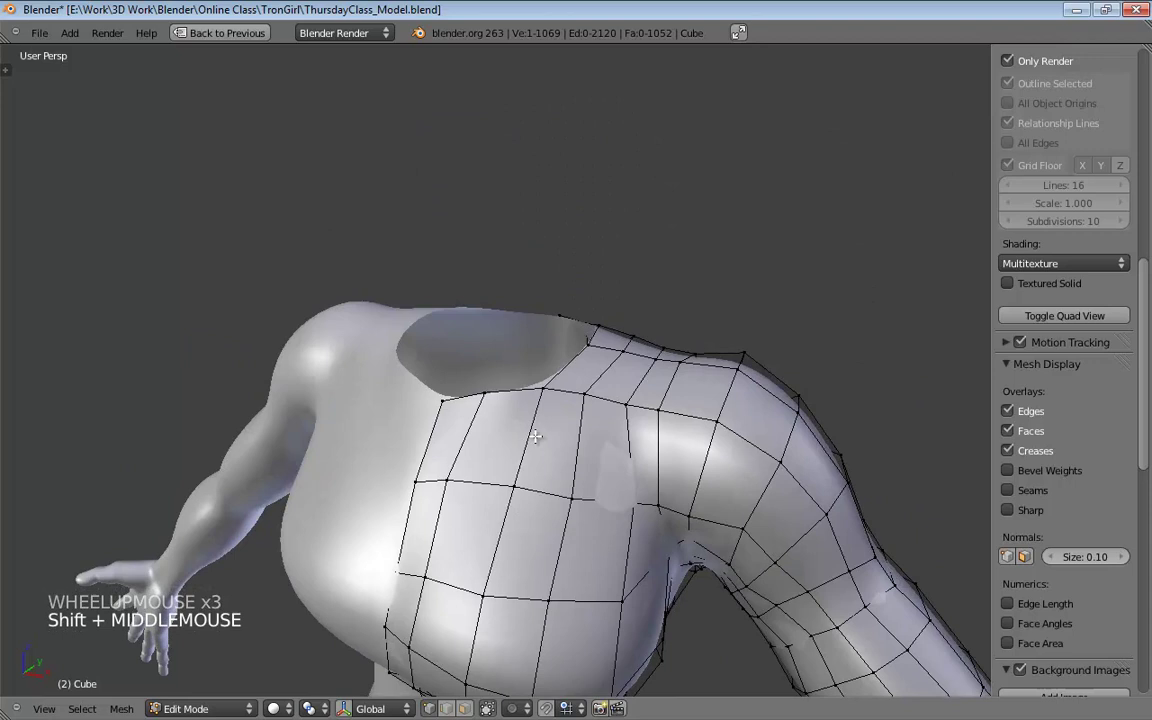
# Step: Examine the body's profile from the hips down to the foot in the right orthographic wireframe view
pyautogui.press('KP_1')
pyautogui.press('KP_3')
pyautogui.press('KP_5')
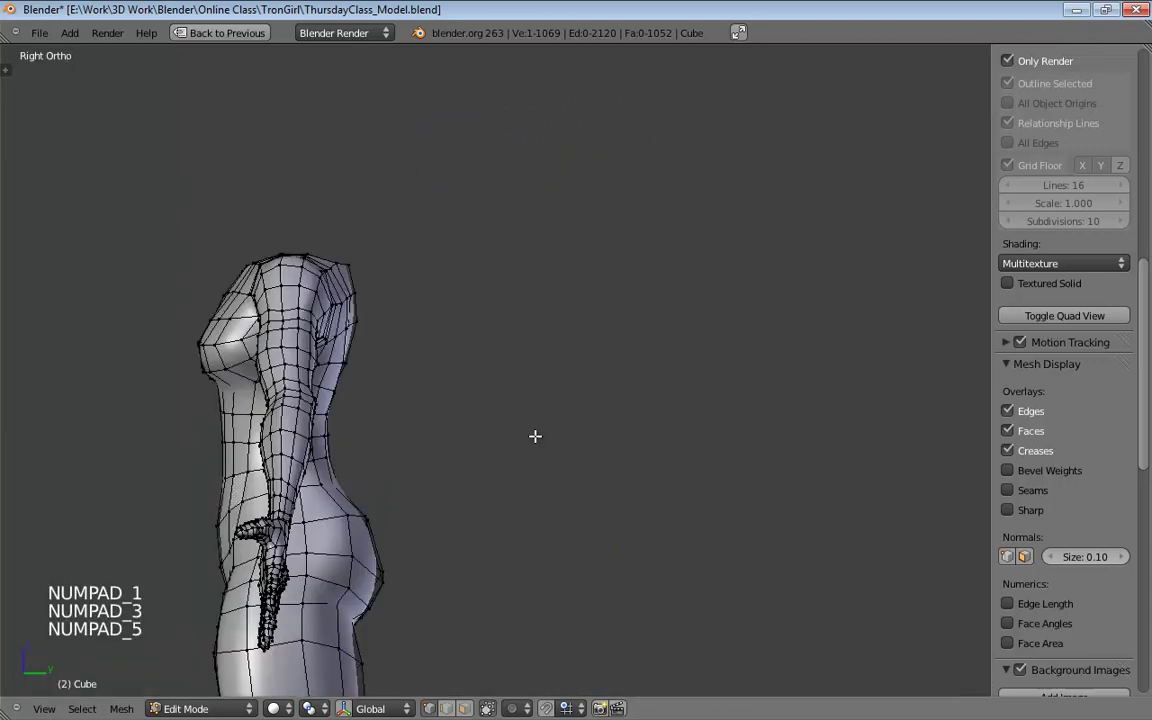
pyautogui.keyDown('shift'); pyautogui.moveTo(514, 380); pyautogui.dragTo(661, 342, button='middle'); pyautogui.keyUp('shift')
pyautogui.press('z')
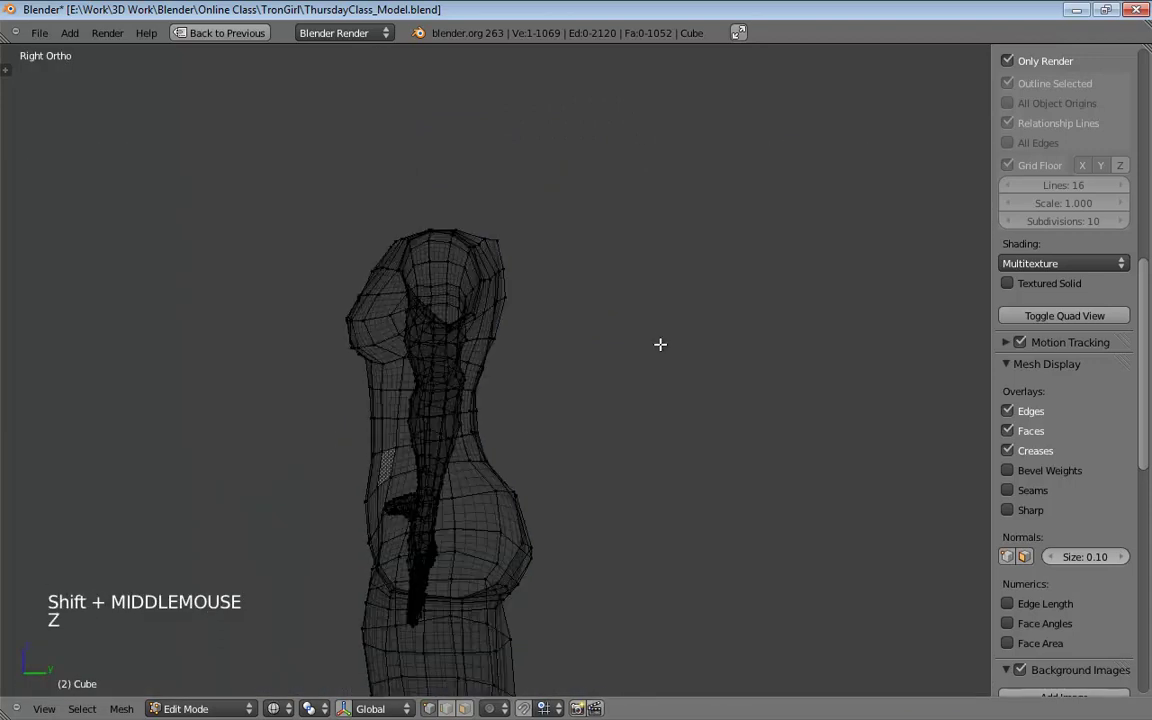
pyautogui.keyDown('shift'); pyautogui.moveTo(583, 335); pyautogui.dragTo(739, 202, button='middle'); pyautogui.keyUp('shift')
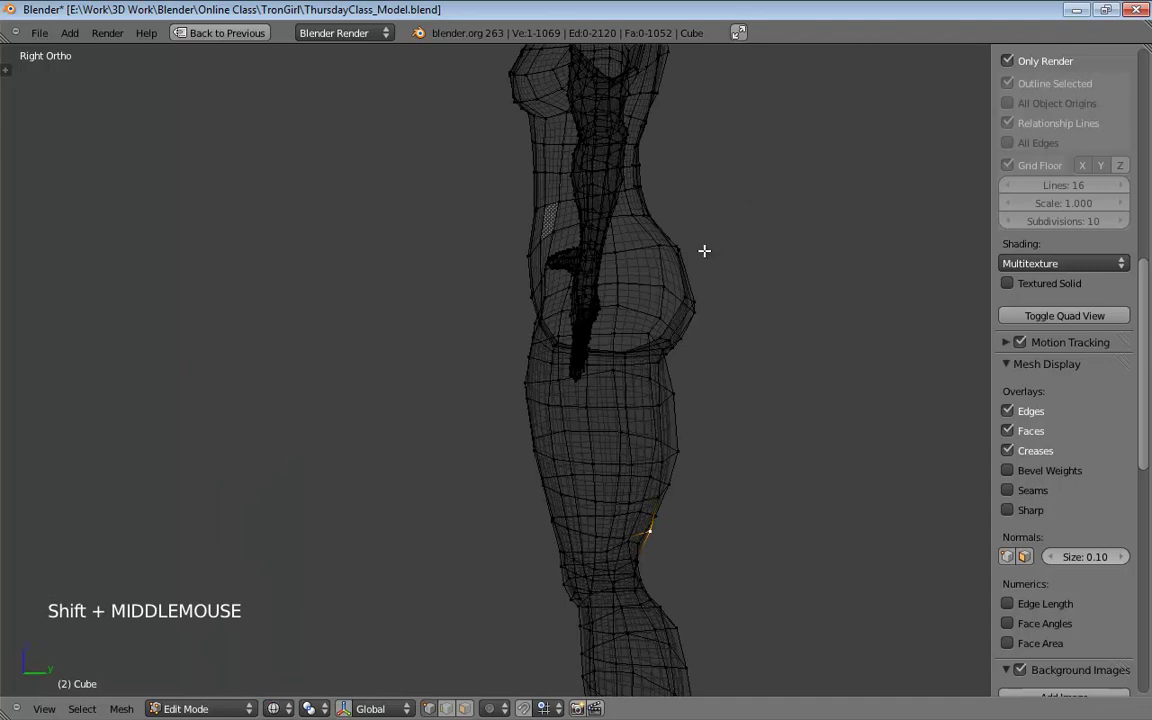
pyautogui.press('KP_5')
pyautogui.press('KP_5')
pyautogui.keyDown('shift'); pyautogui.moveTo(712, 345); pyautogui.dragTo(669, 620, button='middle'); pyautogui.keyUp('shift')
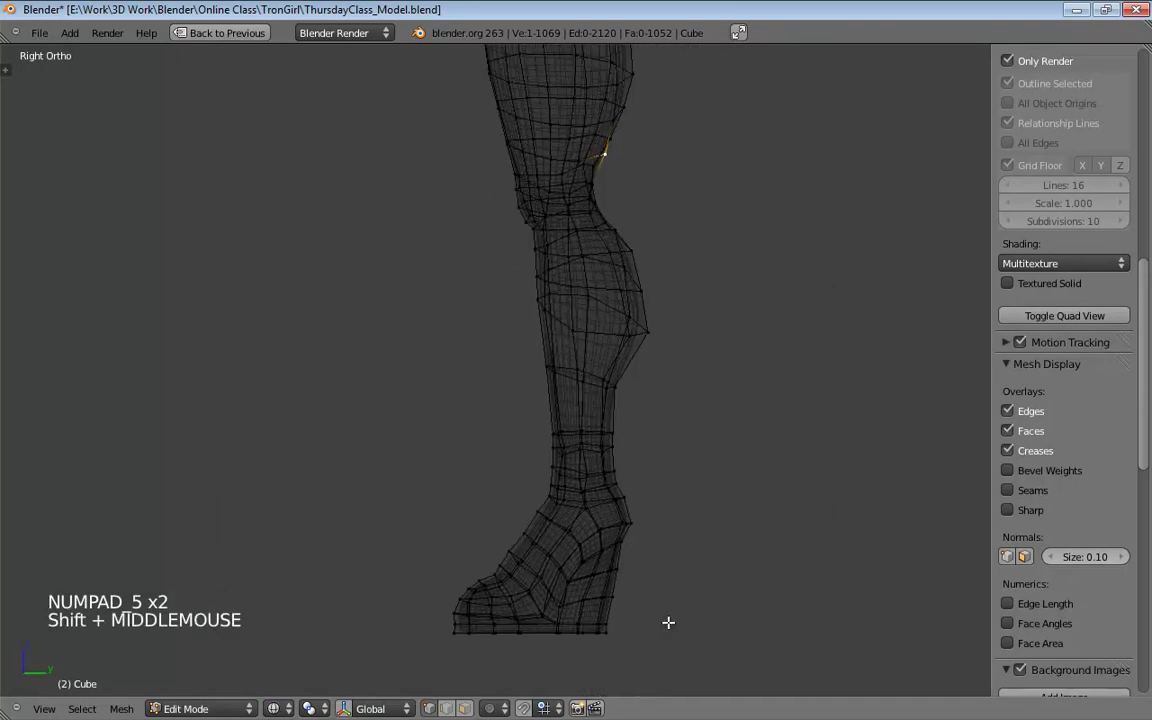
# Step: Turn off Only Render so the reference drawings show again behind the body in the right side view
pyautogui.keyDown('shift'); pyautogui.moveTo(689, 141); pyautogui.dragTo(673, 363, button='middle'); pyautogui.keyUp('shift')
pyautogui.press('n')
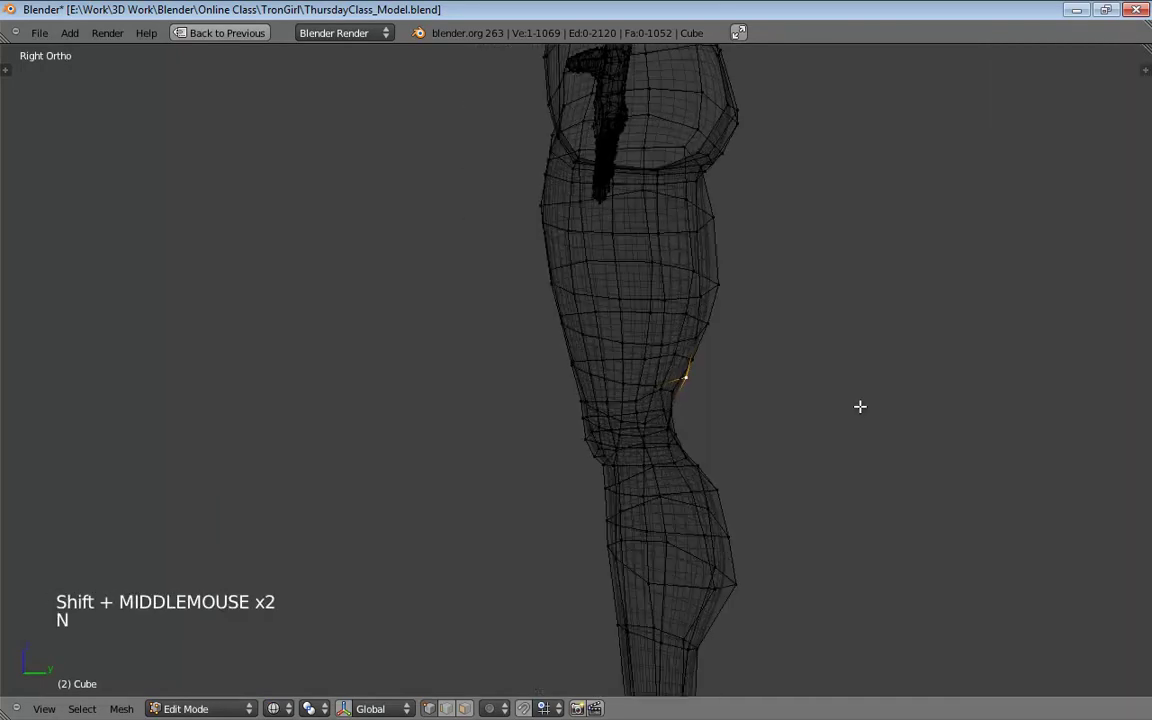
pyautogui.press('n')
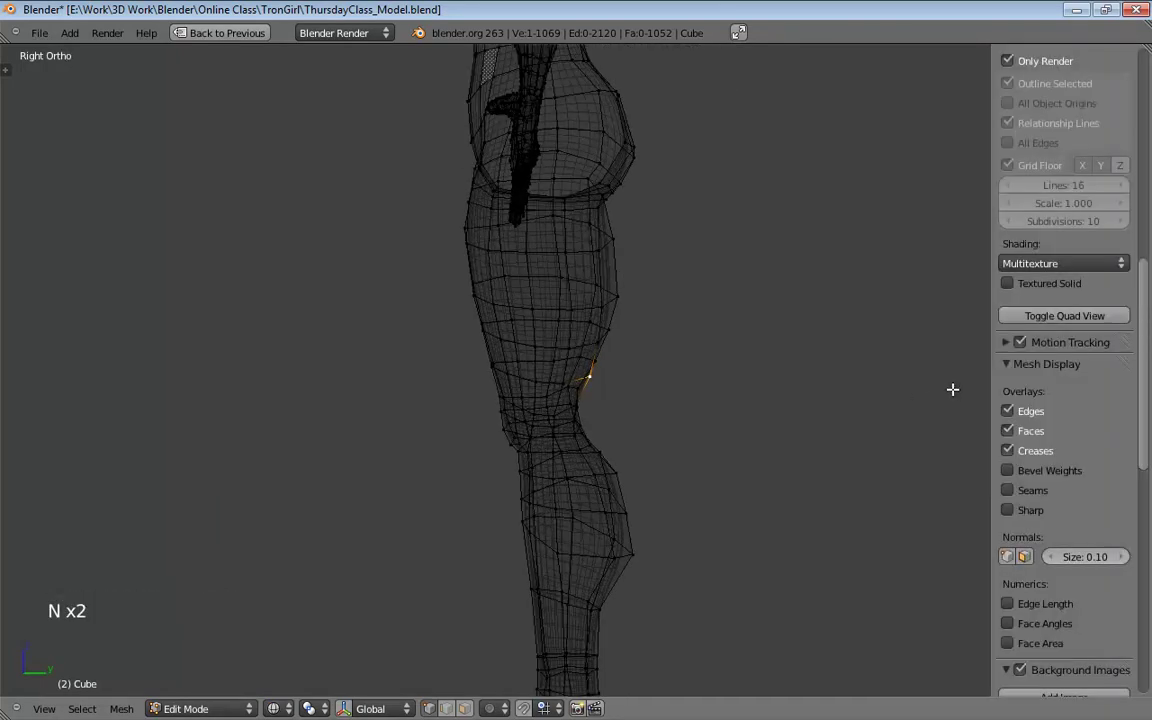
pyautogui.scroll(10, 1020, 470)
pyautogui.click(1007, 421)
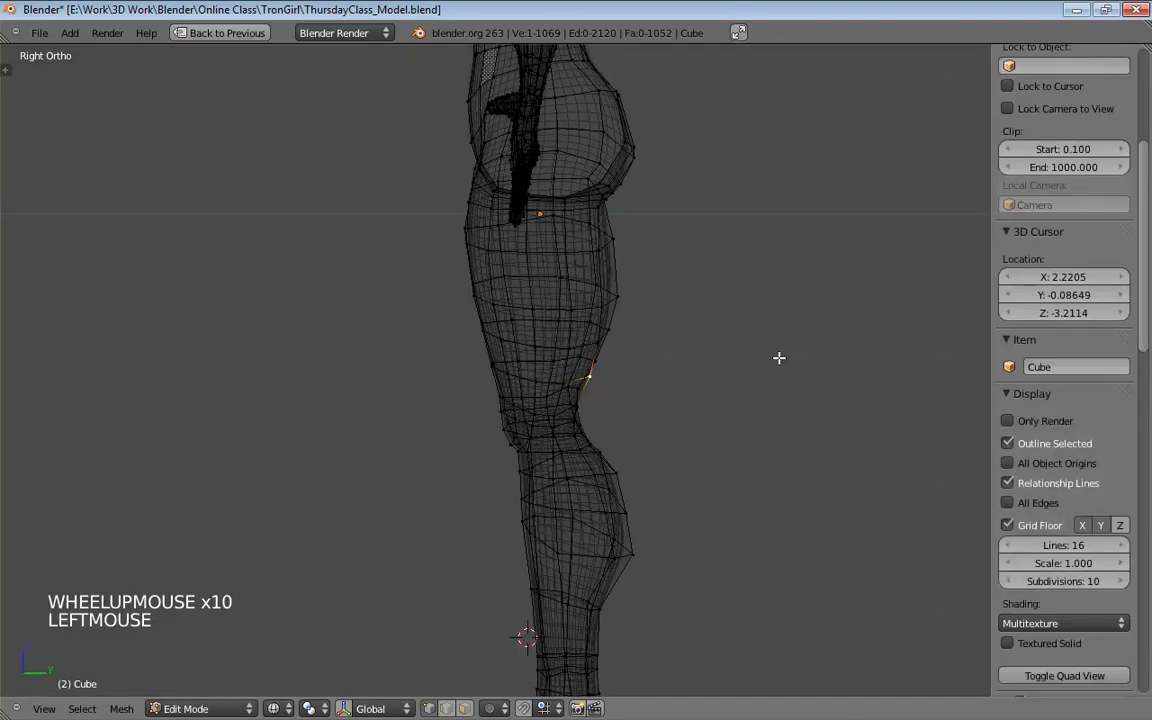
pyautogui.keyDown('shift'); pyautogui.moveTo(761, 314); pyautogui.dragTo(728, 470, button='middle'); pyautogui.keyUp('shift')
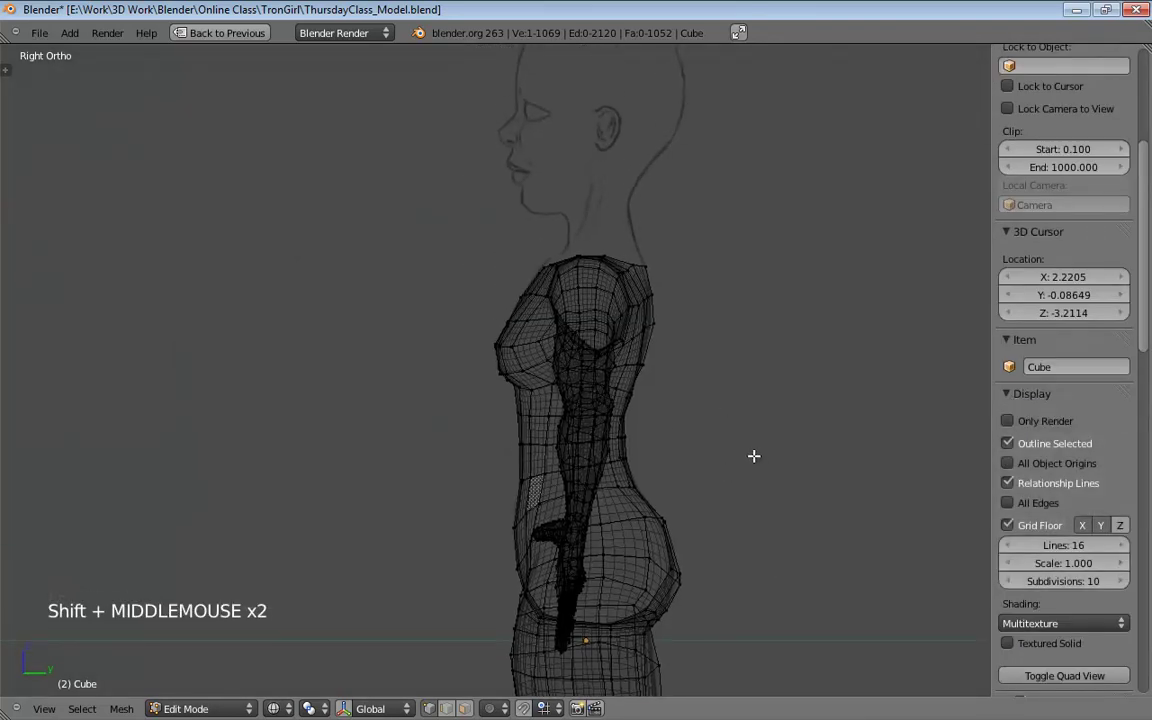
# Step: Align the front vertices of the neck opening with the collar line of the side reference
pyautogui.keyDown('shift'); pyautogui.moveTo(638, 375); pyautogui.dragTo(658, 375, button='middle'); pyautogui.keyUp('shift')
pyautogui.scroll(6, 658, 375)
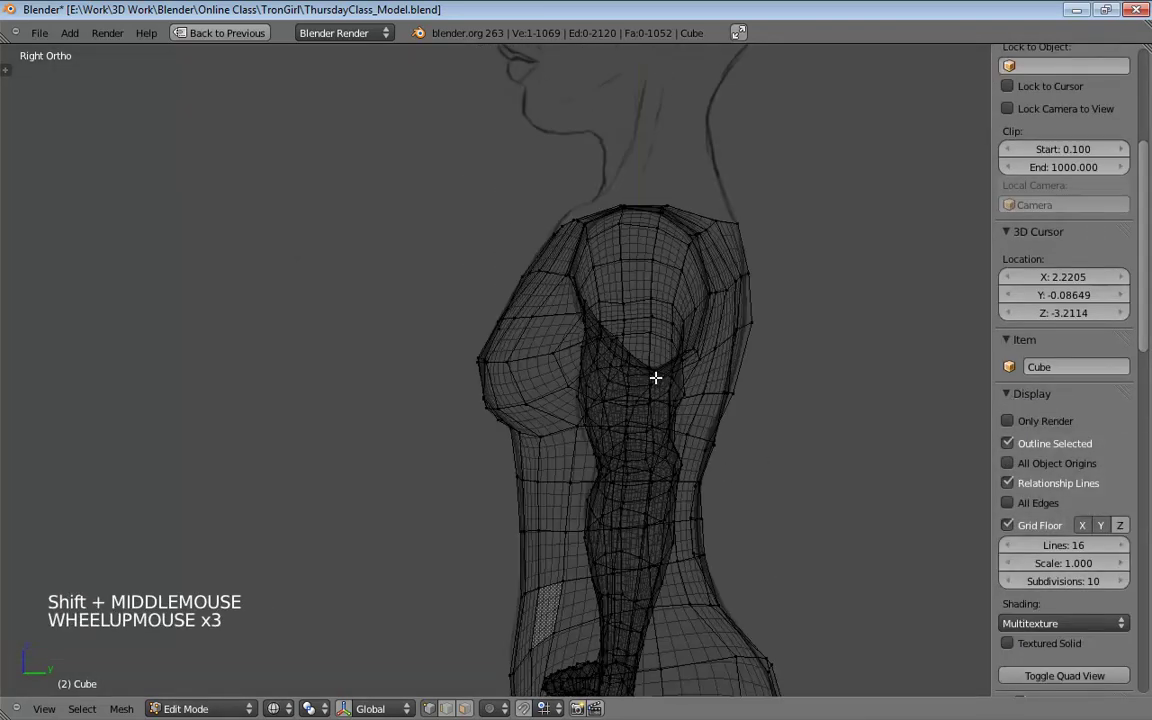
pyautogui.keyDown('shift'); pyautogui.moveTo(591, 298); pyautogui.dragTo(528, 465, button='middle'); pyautogui.keyUp('shift')
pyautogui.click(538, 310)
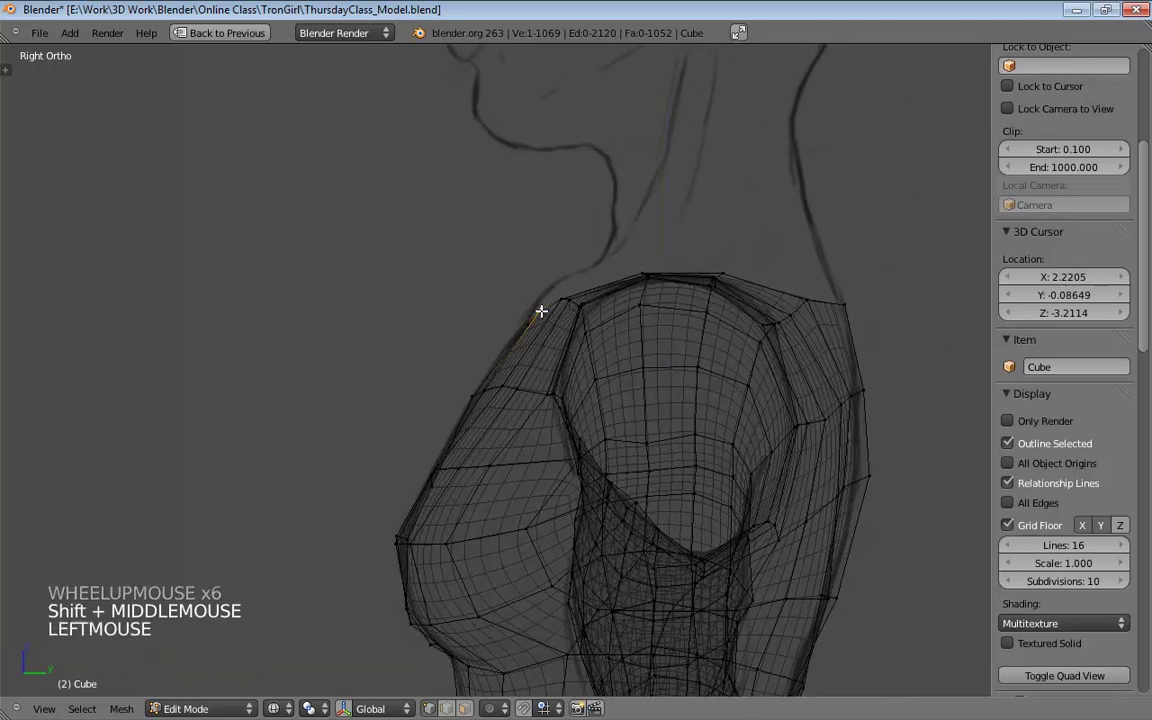
pyautogui.click(540, 298)
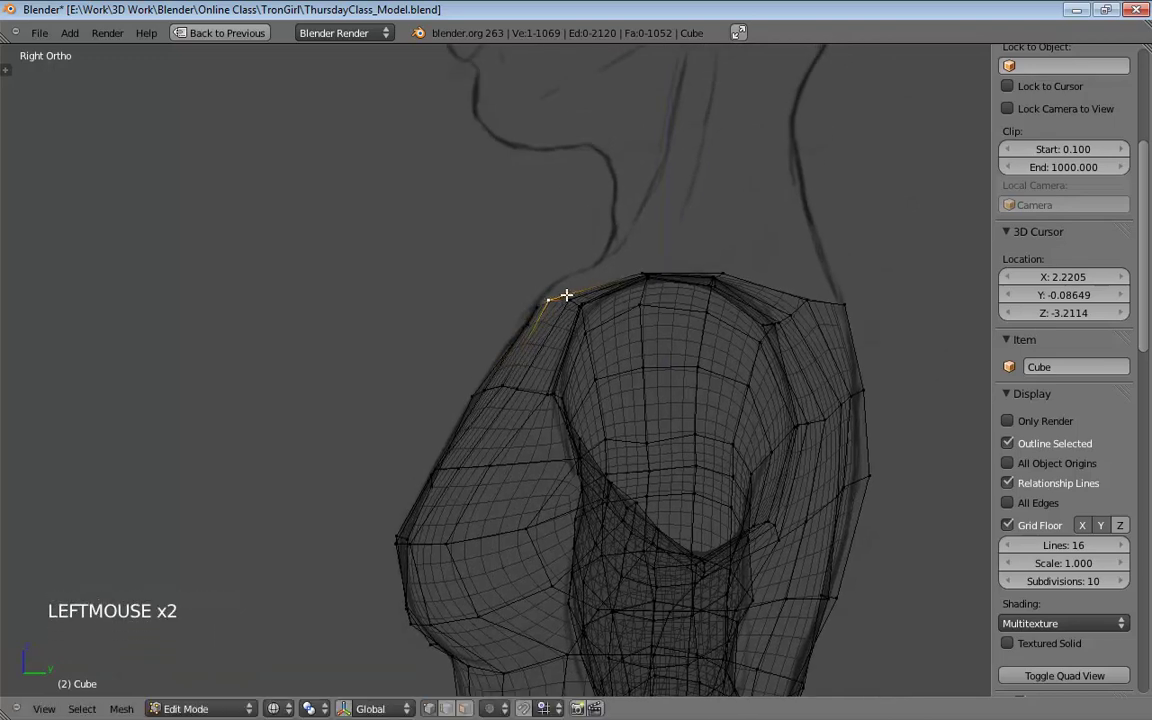
pyautogui.click(560, 296)
# Step: Reposition the rear vertices of the neck opening toward the upper back line of the side reference
pyautogui.keyDown('shift'); pyautogui.moveTo(731, 300); pyautogui.dragTo(583, 347, button='middle'); pyautogui.keyUp('shift')
pyautogui.moveTo(692, 341)
pyautogui.mouseDown()
pyautogui.moveTo(685, 325)
pyautogui.moveTo(660, 327)
pyautogui.moveTo(683, 334)
pyautogui.mouseUp()
pyautogui.keyDown('shift'); pyautogui.moveTo(748, 407); pyautogui.dragTo(710, 360, button='middle'); pyautogui.keyUp('shift')
pyautogui.moveTo(648, 291)
pyautogui.mouseDown()
pyautogui.moveTo(659, 291)
pyautogui.moveTo(635, 296)
pyautogui.moveTo(646, 299)
pyautogui.mouseUp()
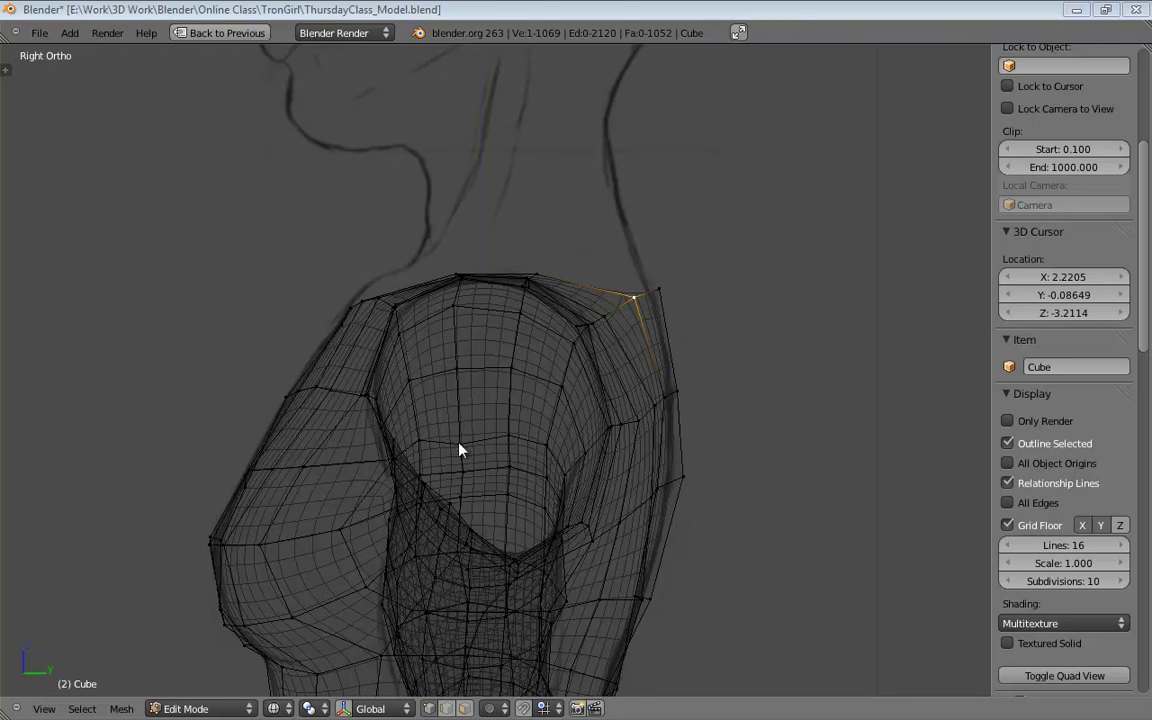
# Step: Compare the shoulder, torso and arm mesh with the reference drawing in the front orthographic view
pyautogui.moveTo(460, 450); pyautogui.dragTo(481, 378, button='middle')
pyautogui.scroll(-3, 481, 378)
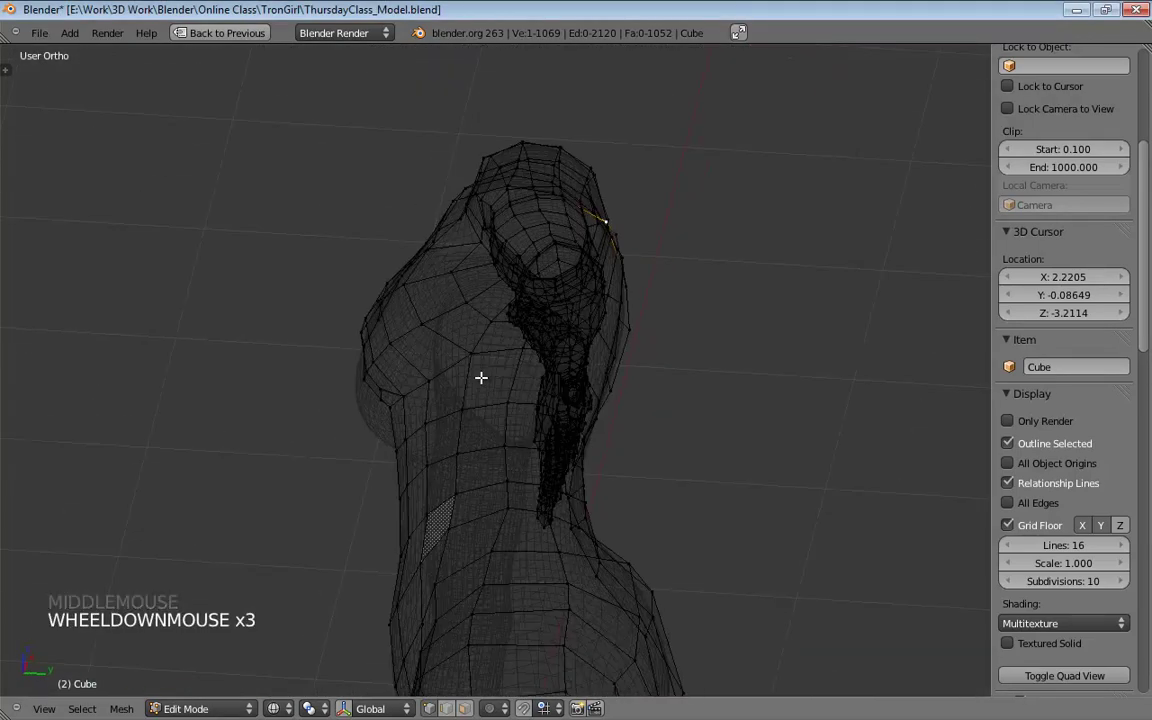
pyautogui.press('KP_1')
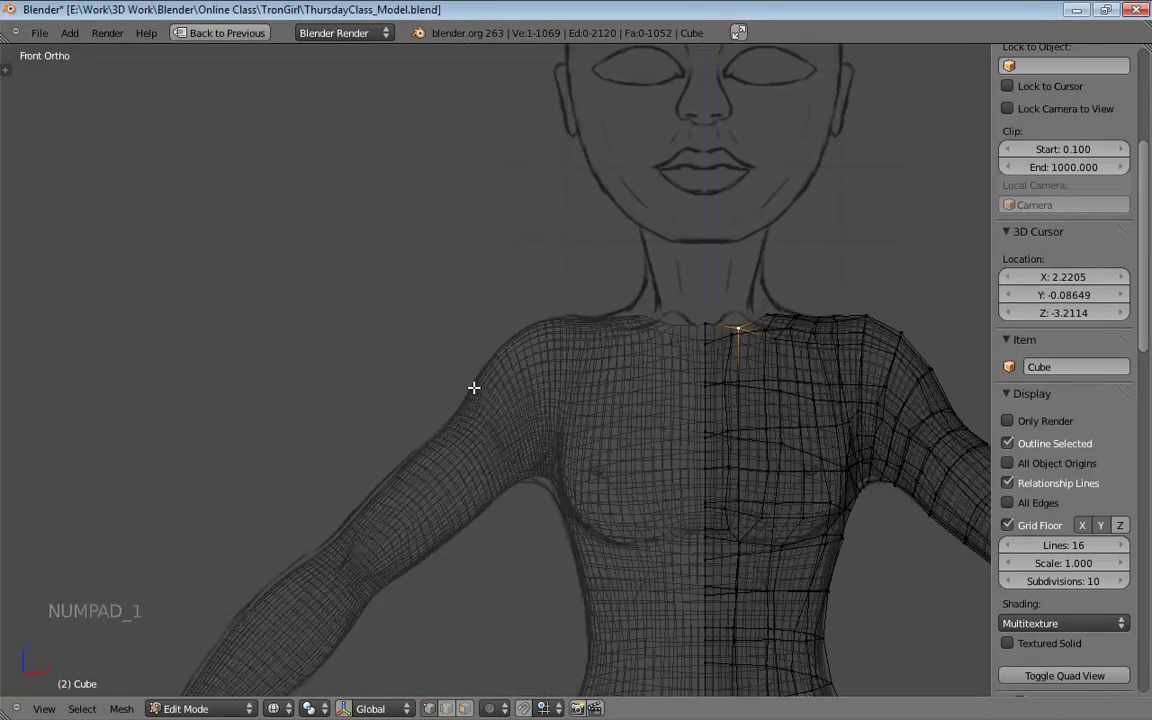
pyautogui.keyDown('shift'); pyautogui.moveTo(473, 388); pyautogui.dragTo(177, 311, button='middle'); pyautogui.keyUp('shift')
pyautogui.keyDown('shift'); pyautogui.moveTo(350, 385); pyautogui.dragTo(343, 351, button='middle'); pyautogui.keyUp('shift')
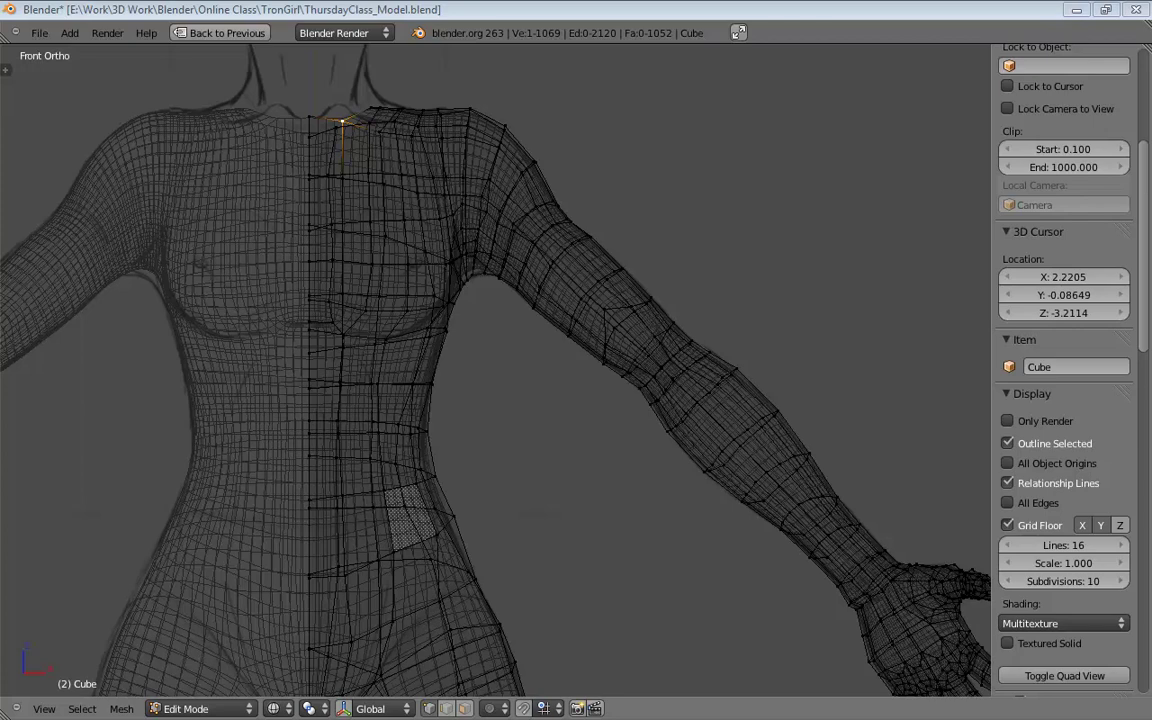
# Step: Switch the body to solid shading and show it in the front perspective view
pyautogui.moveTo(893, 464); pyautogui.dragTo(363, 404, button='middle')
pyautogui.scroll(-3, 617, 501)
pyautogui.press('z')
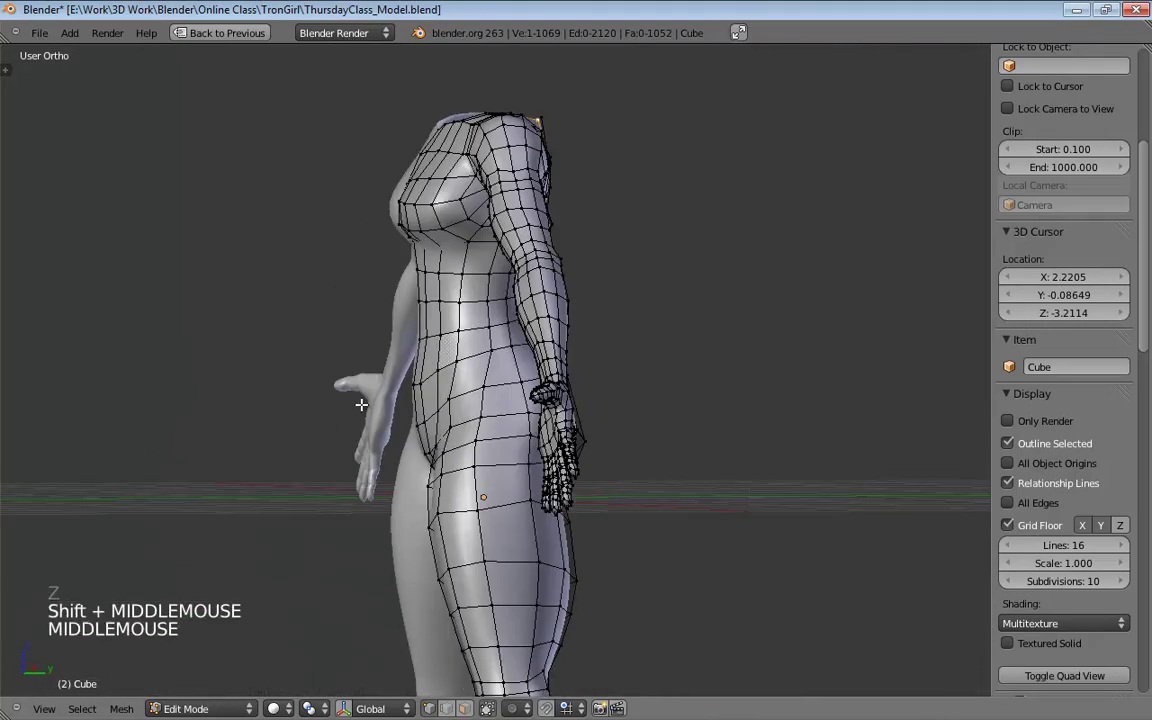
pyautogui.press('KP_5')
pyautogui.press('KP_1')
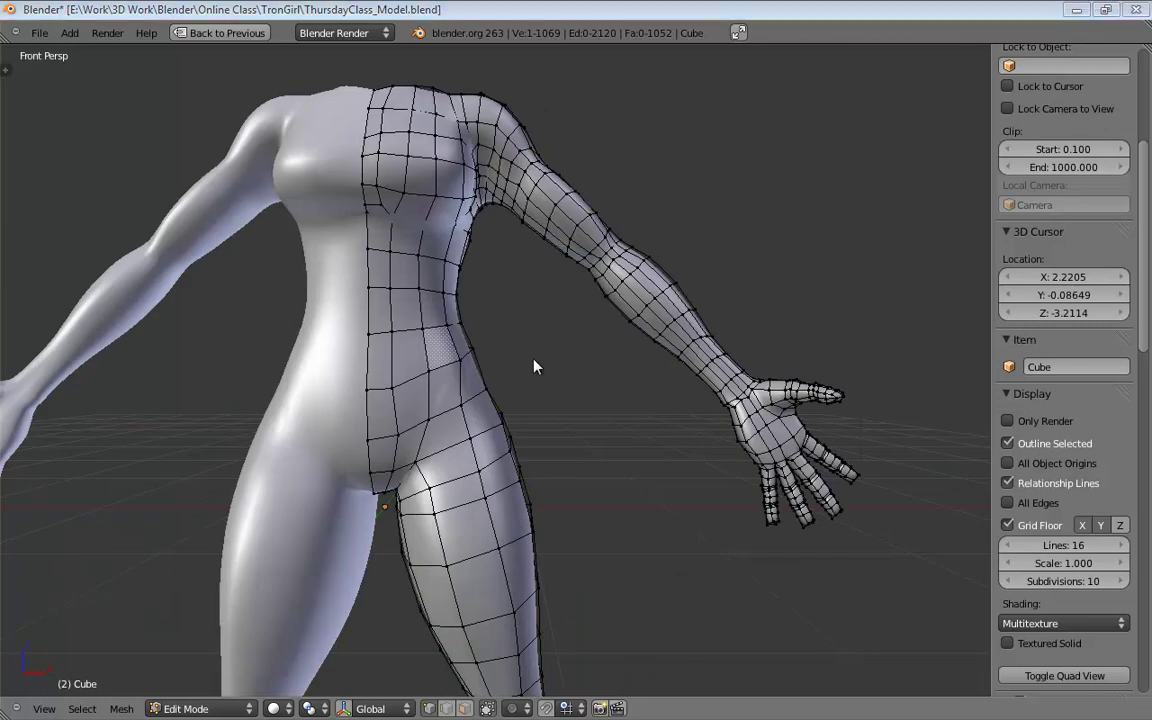
# Step: Reposition the vertices on the buttock and down the back of the thigh to even out the edge flow
pyautogui.moveTo(534, 367); pyautogui.dragTo(363, 357, button='middle')
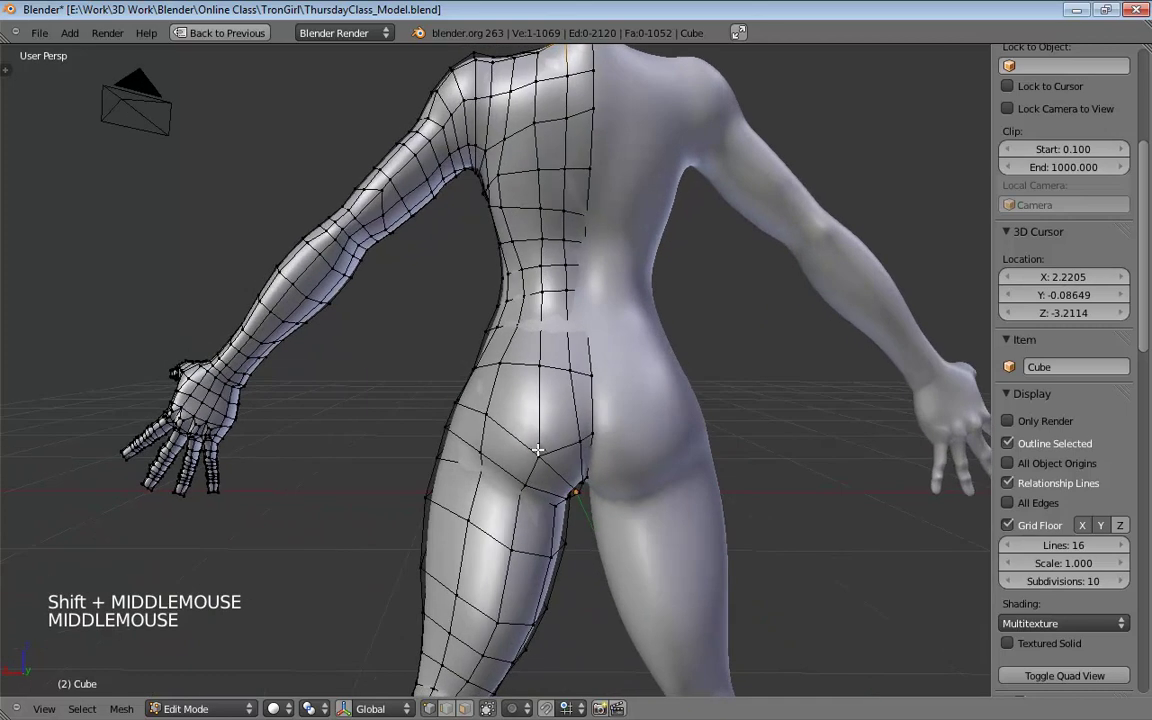
pyautogui.moveTo(538, 453); pyautogui.dragTo(476, 410)
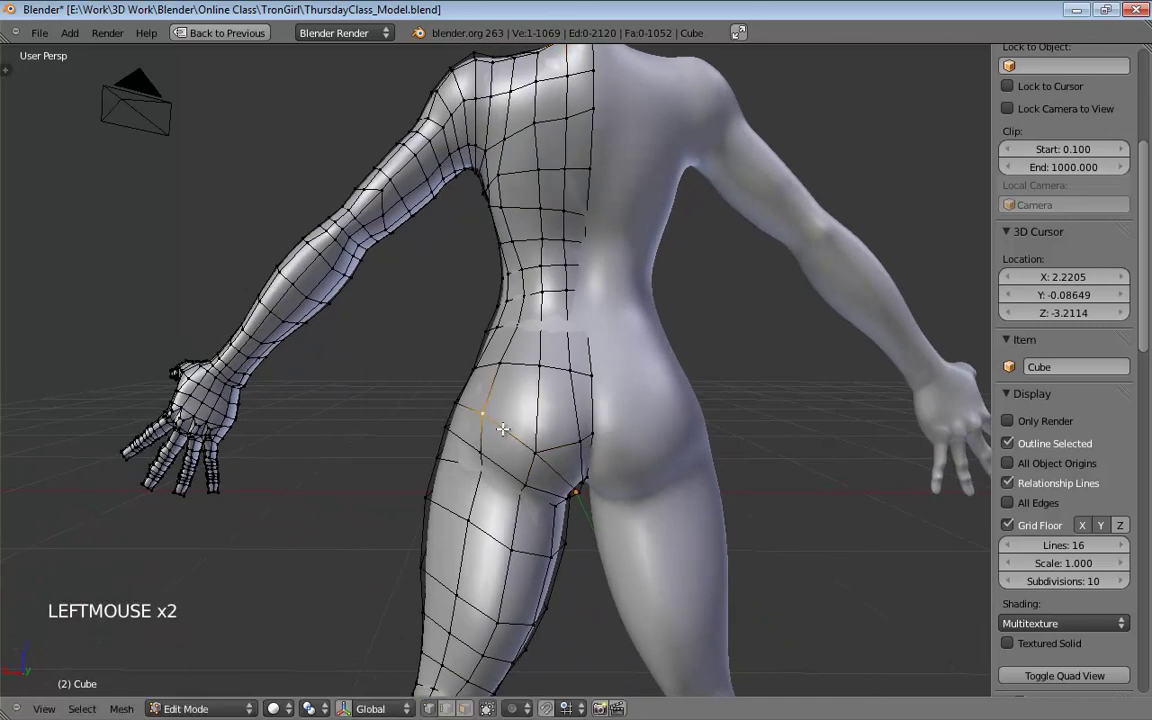
pyautogui.moveTo(502, 429); pyautogui.dragTo(465, 445, button='middle')
pyautogui.moveTo(463, 447); pyautogui.dragTo(459, 402)
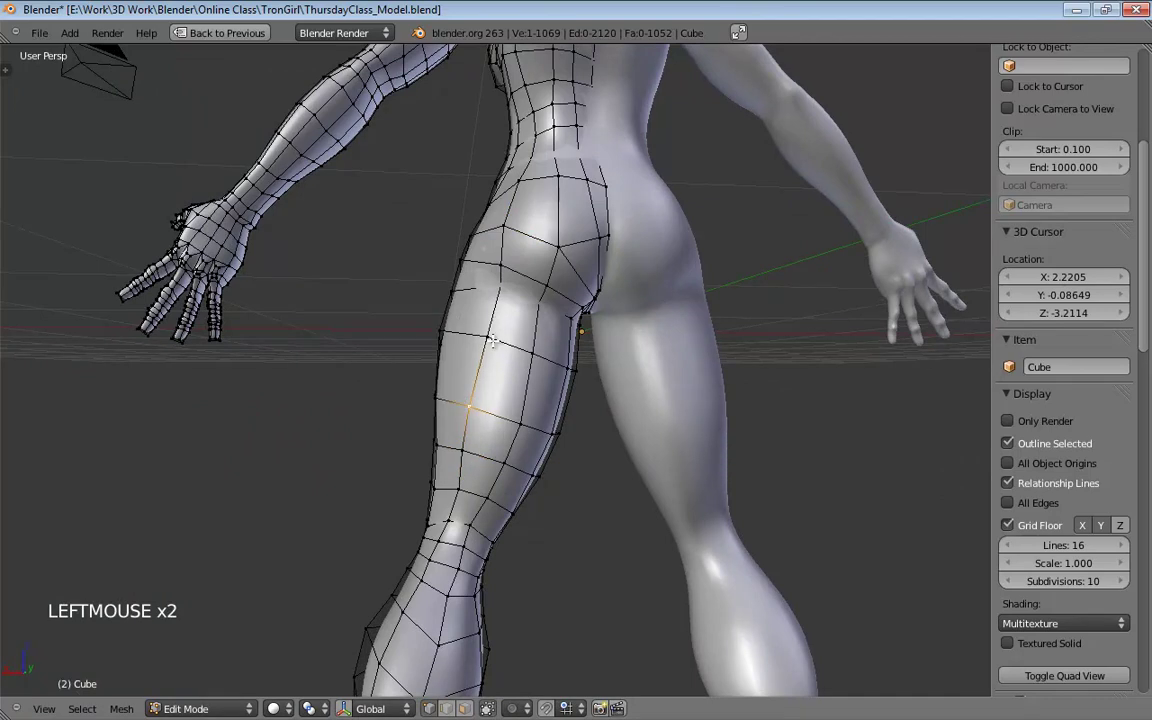
pyautogui.click(443, 305)
# Step: Shift the vertices along the outer back of the thigh toward the rear to space the edge loops evenly
pyautogui.moveTo(443, 305); pyautogui.dragTo(717, 375, button='middle')
pyautogui.moveTo(523, 342); pyautogui.dragTo(534, 342)
pyautogui.moveTo(516, 414); pyautogui.dragTo(528, 414)
pyautogui.moveTo(515, 458); pyautogui.dragTo(521, 456)
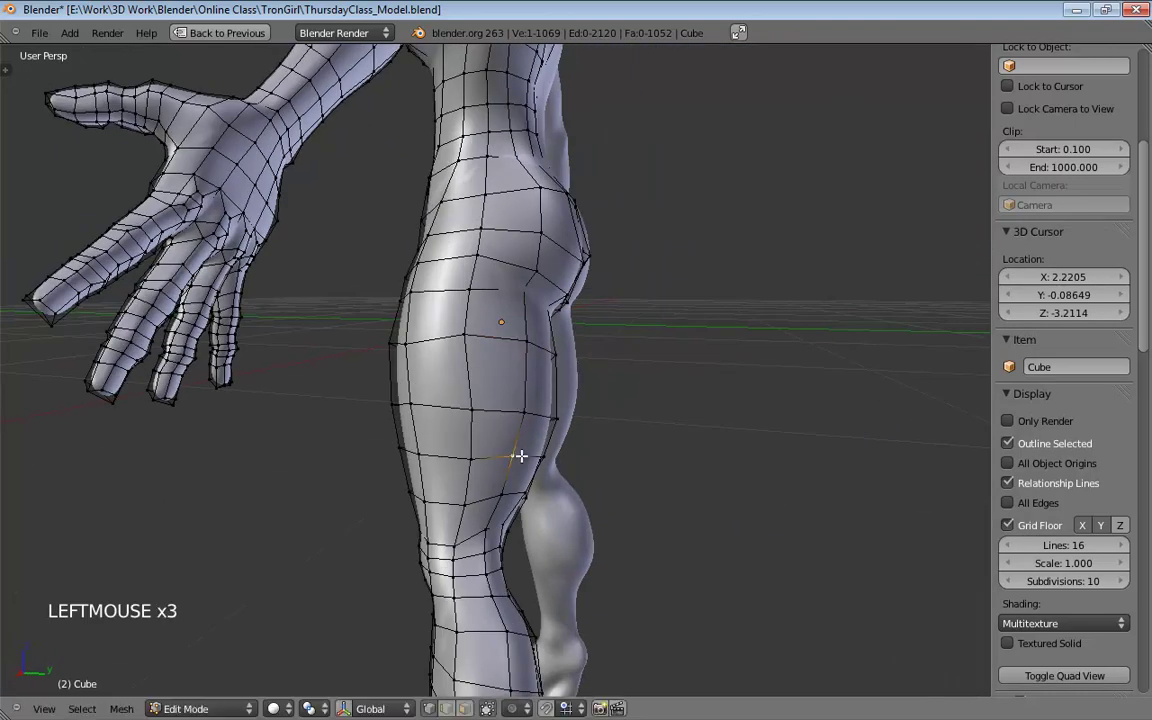
# Step: Adjust the vertices on the outer side of the wedge-heeled foot to smooth its surface
pyautogui.moveTo(514, 463); pyautogui.dragTo(620, 438, button='middle')
pyautogui.scroll(-4, 368, 233)
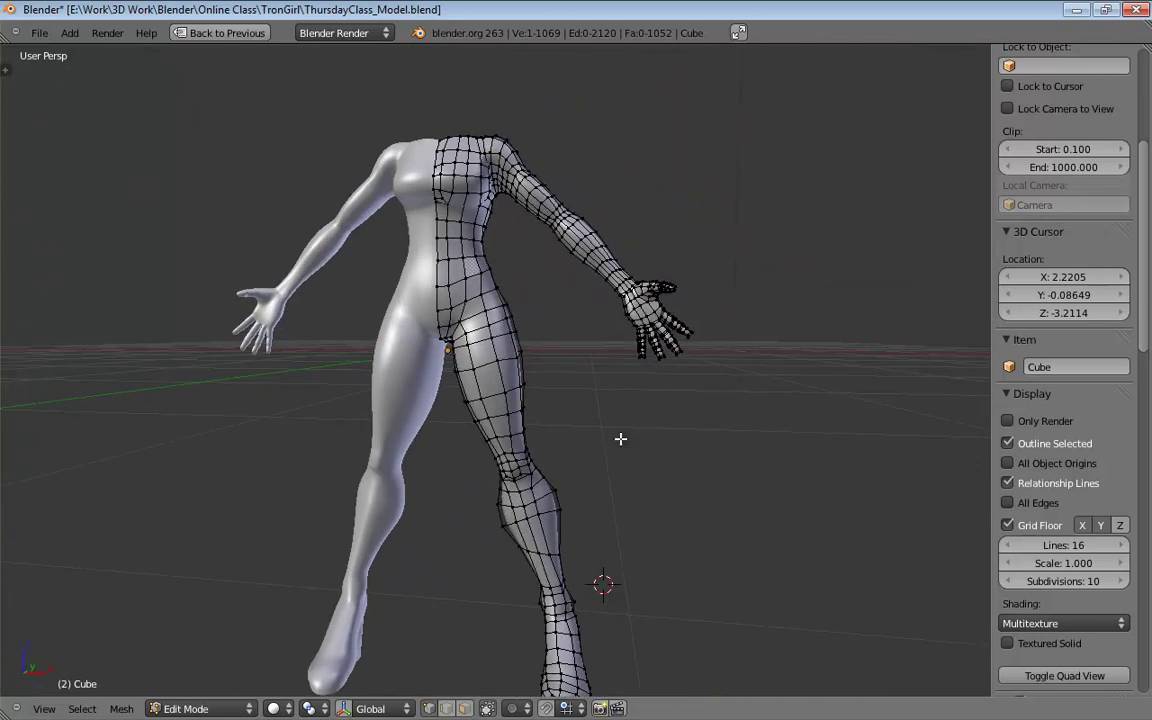
pyautogui.keyDown('shift'); pyautogui.moveTo(607, 375); pyautogui.dragTo(640, 383, button='middle'); pyautogui.keyUp('shift')
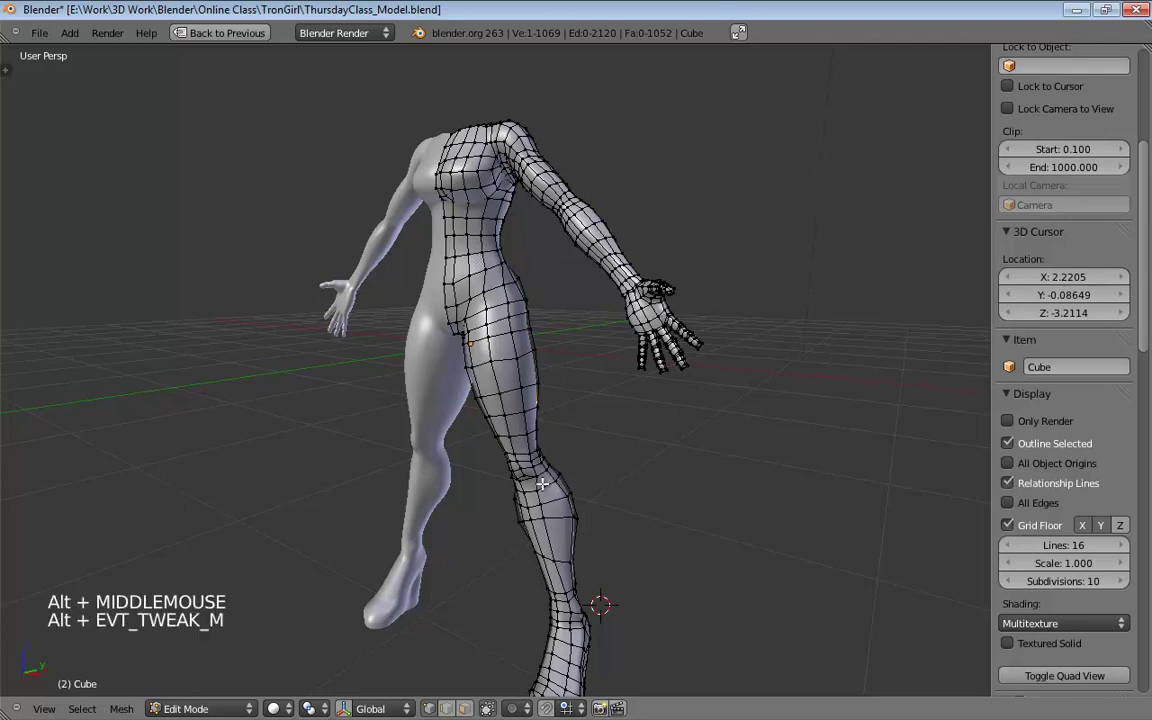
pyautogui.moveTo(777, 252); pyautogui.dragTo(501, 196, button='middle')
pyautogui.scroll(4, 633, 450)
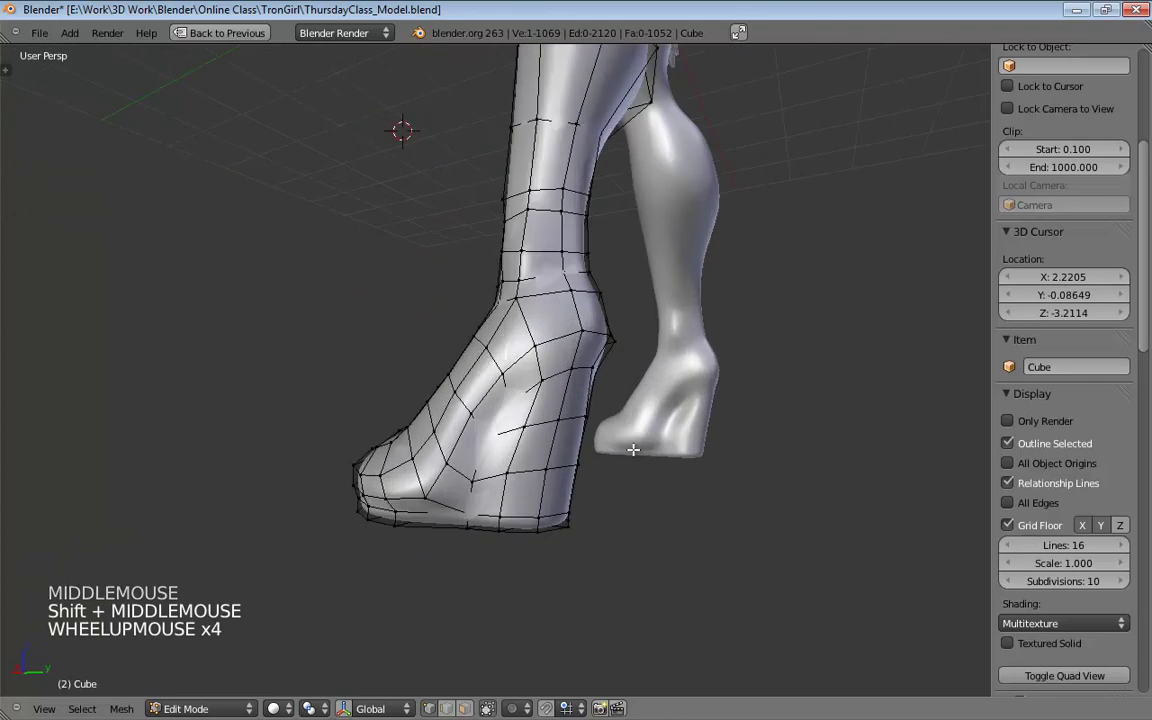
pyautogui.keyDown('shift'); pyautogui.moveTo(633, 450); pyautogui.dragTo(628, 395, button='middle'); pyautogui.keyUp('shift')
pyautogui.moveTo(508, 416); pyautogui.dragTo(532, 372)
pyautogui.click(547, 410)
# Step: Reposition the vertices at the top of the front thigh near the groin to smooth the hip transition
pyautogui.moveTo(640, 392); pyautogui.dragTo(512, 518, button='middle')
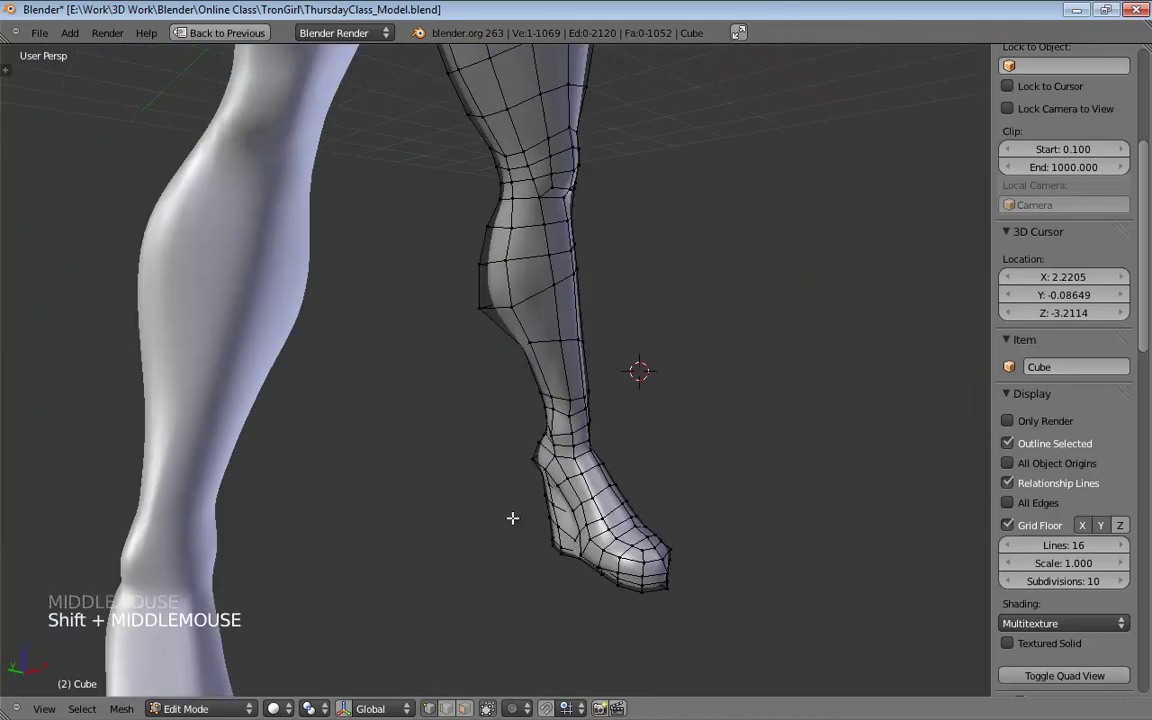
pyautogui.keyDown('shift'); pyautogui.moveTo(674, 427); pyautogui.dragTo(584, 453, button='middle'); pyautogui.keyUp('shift')
pyautogui.scroll(-3, 633, 432)
pyautogui.scroll(4, 584, 453)
pyautogui.click(452, 511)
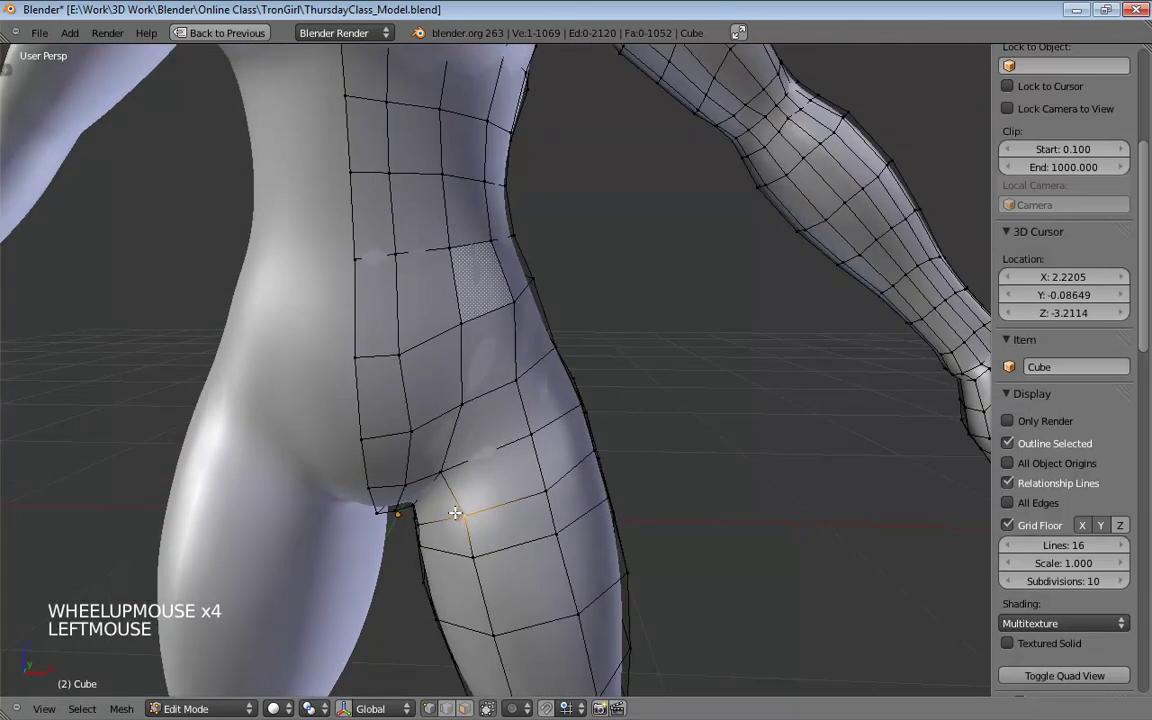
pyautogui.moveTo(544, 453); pyautogui.dragTo(562, 386, button='middle')
pyautogui.moveTo(437, 378); pyautogui.dragTo(454, 376)
pyautogui.moveTo(455, 378); pyautogui.dragTo(430, 444, button='middle')
pyautogui.moveTo(430, 444); pyautogui.dragTo(432, 431)
# Step: Move the vertices across the middle of the breast to even out the edge loop and round the form
pyautogui.moveTo(578, 415); pyautogui.dragTo(630, 386, button='middle')
pyautogui.scroll(-3, 558, 413)
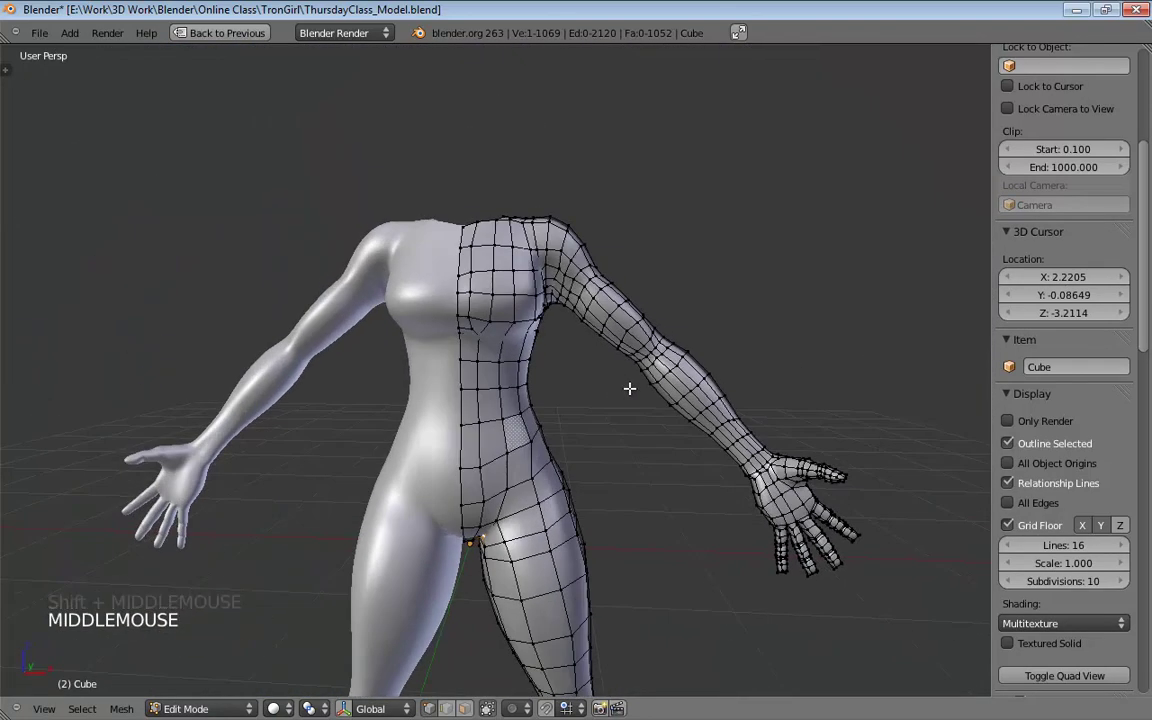
pyautogui.scroll(2, 577, 339)
pyautogui.scroll(1, 577, 339)
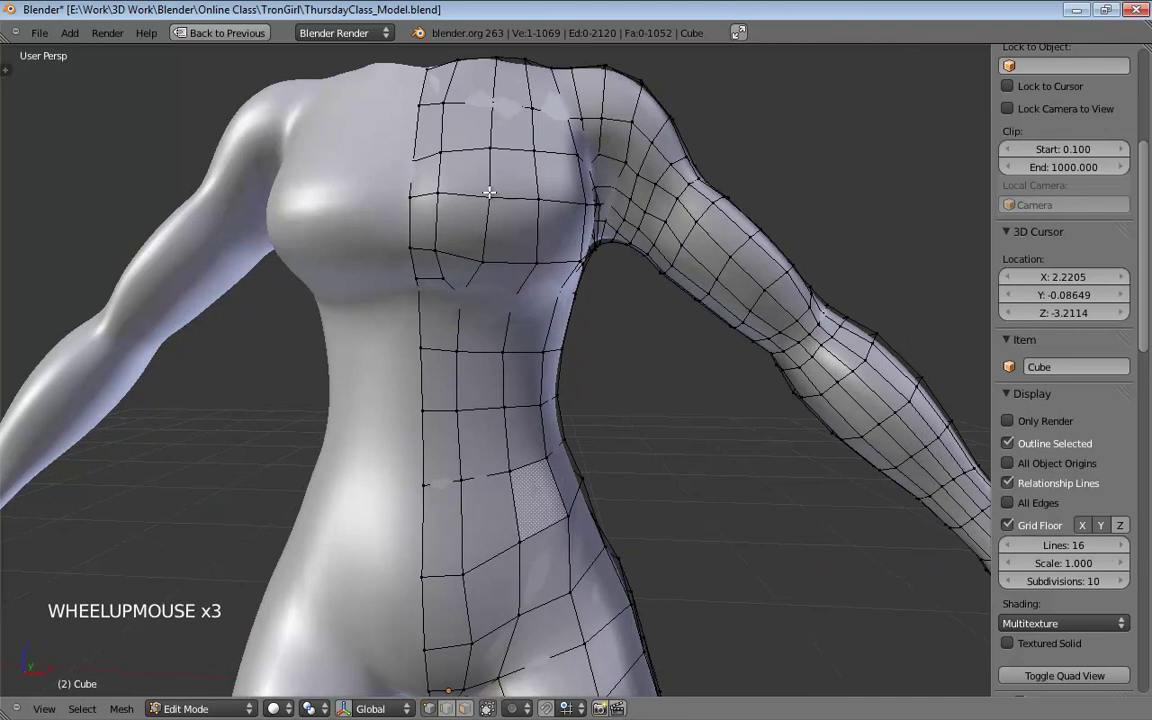
pyautogui.moveTo(481, 189); pyautogui.dragTo(540, 186)
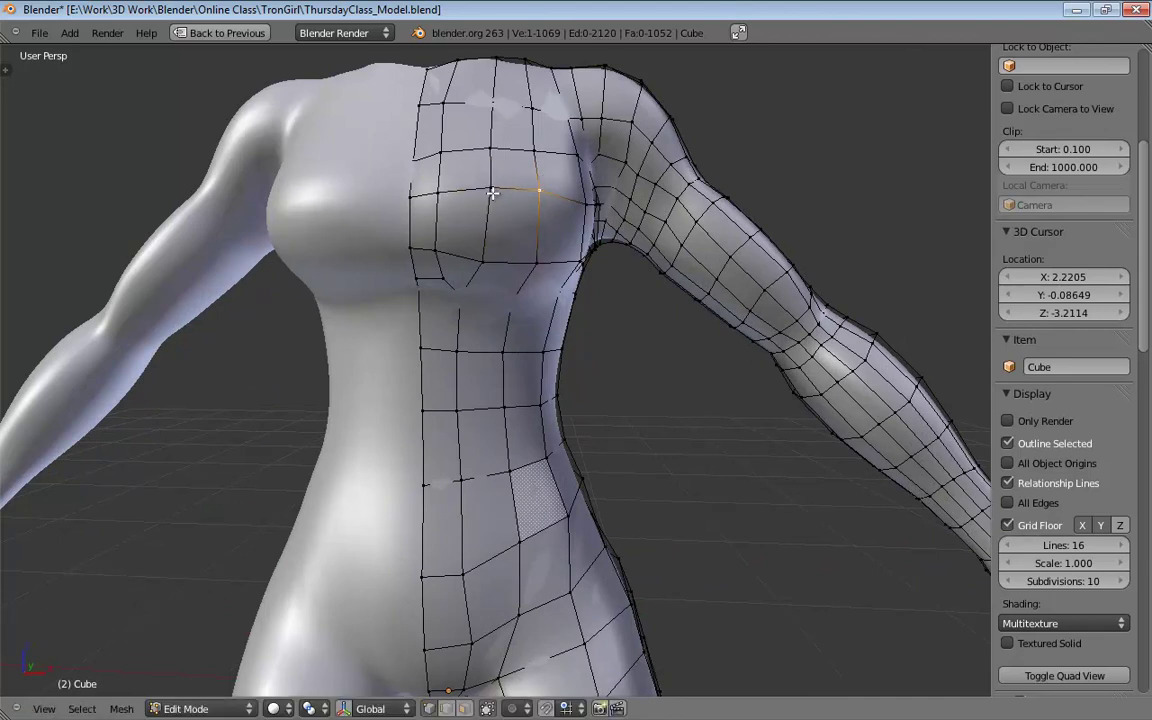
pyautogui.moveTo(568, 190); pyautogui.dragTo(423, 208, button='middle')
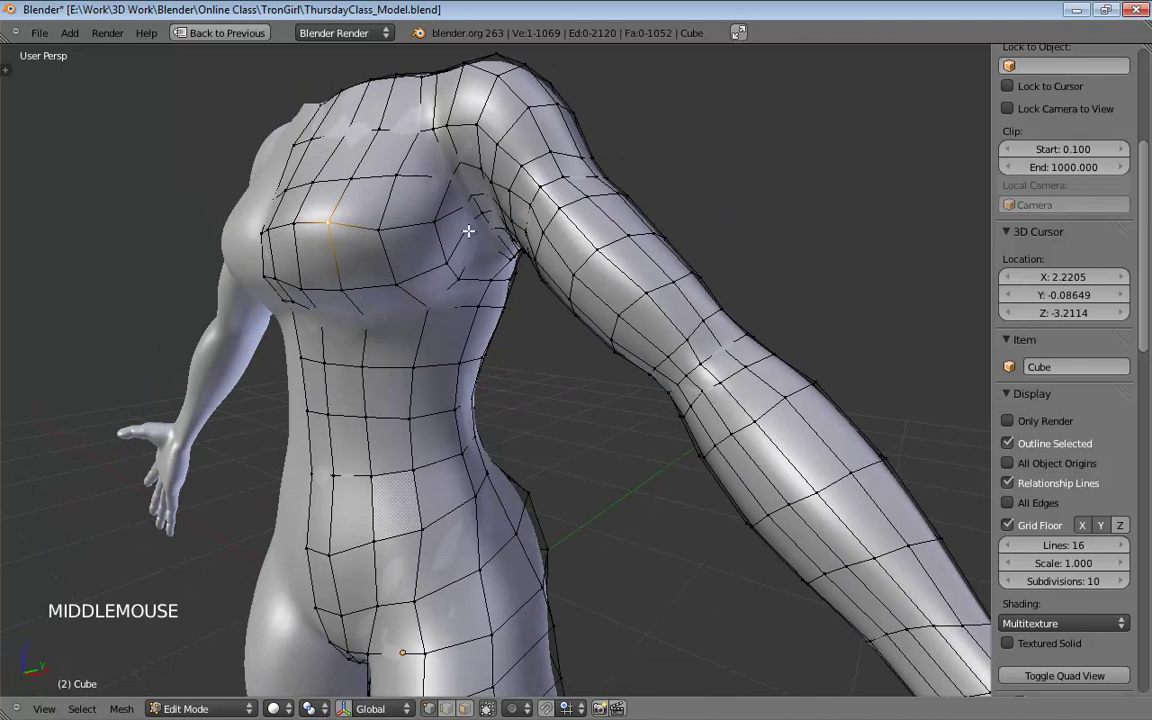
pyautogui.moveTo(372, 211); pyautogui.dragTo(375, 222)
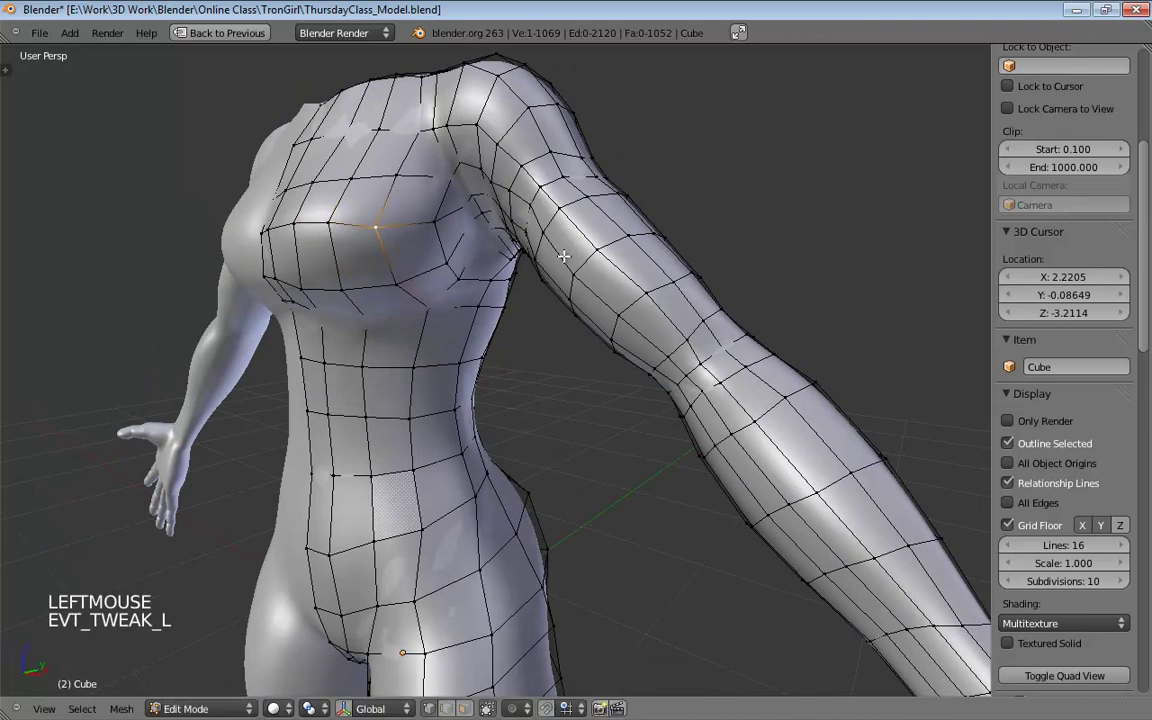